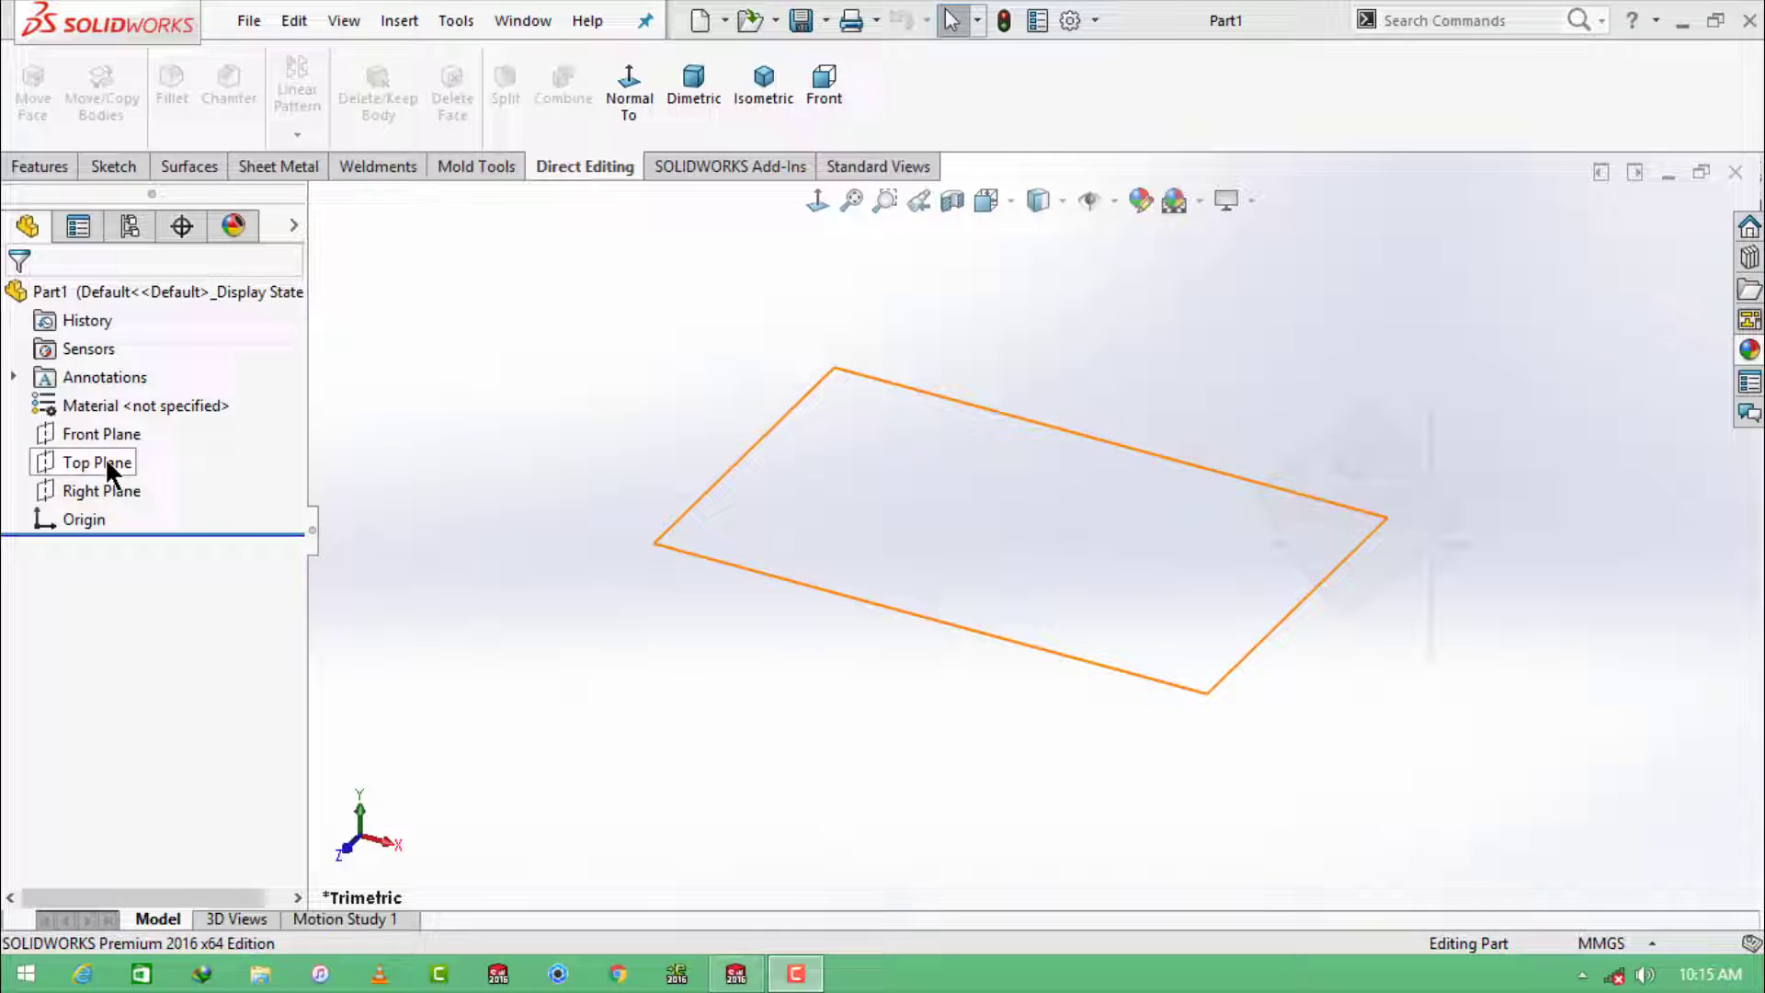
Step: On the Top Plane, sketch a horizontal line about 77 mm long through the origin and a vertical line about 29 mm up from its left end
{"action": "left_click", "coordinate": [105, 460]}
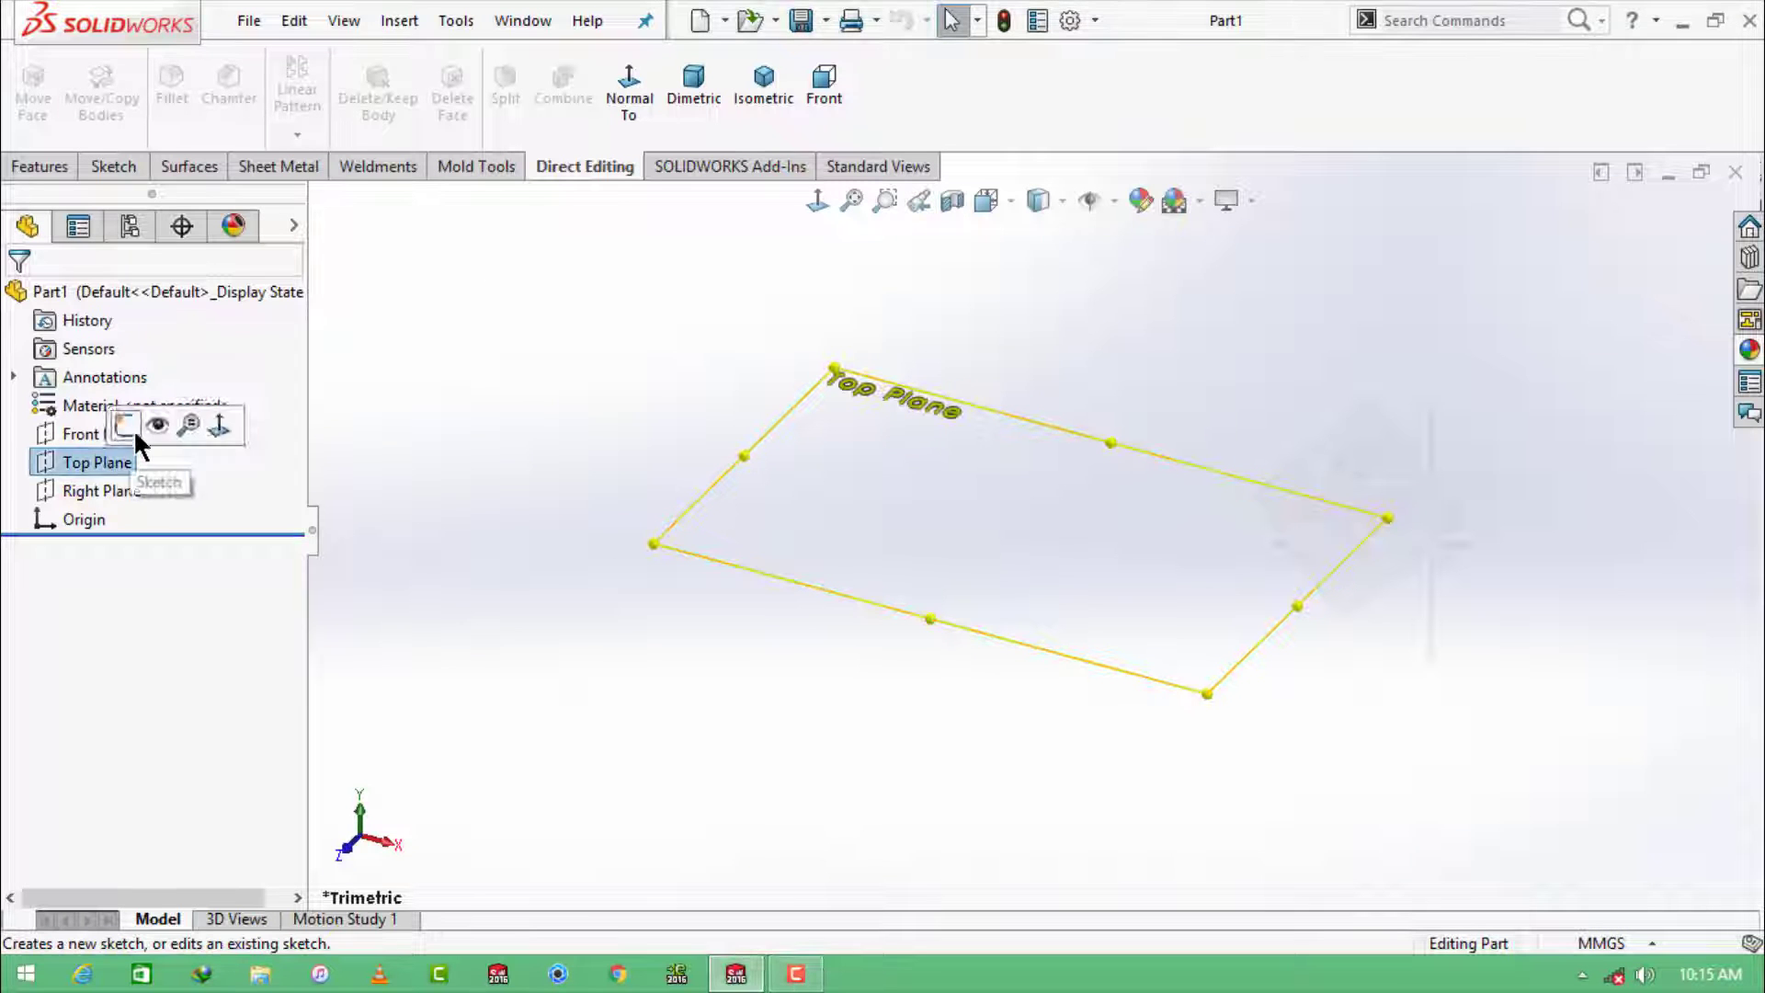
{"action": "left_click", "coordinate": [134, 428]}
{"action": "left_click", "coordinate": [171, 66]}
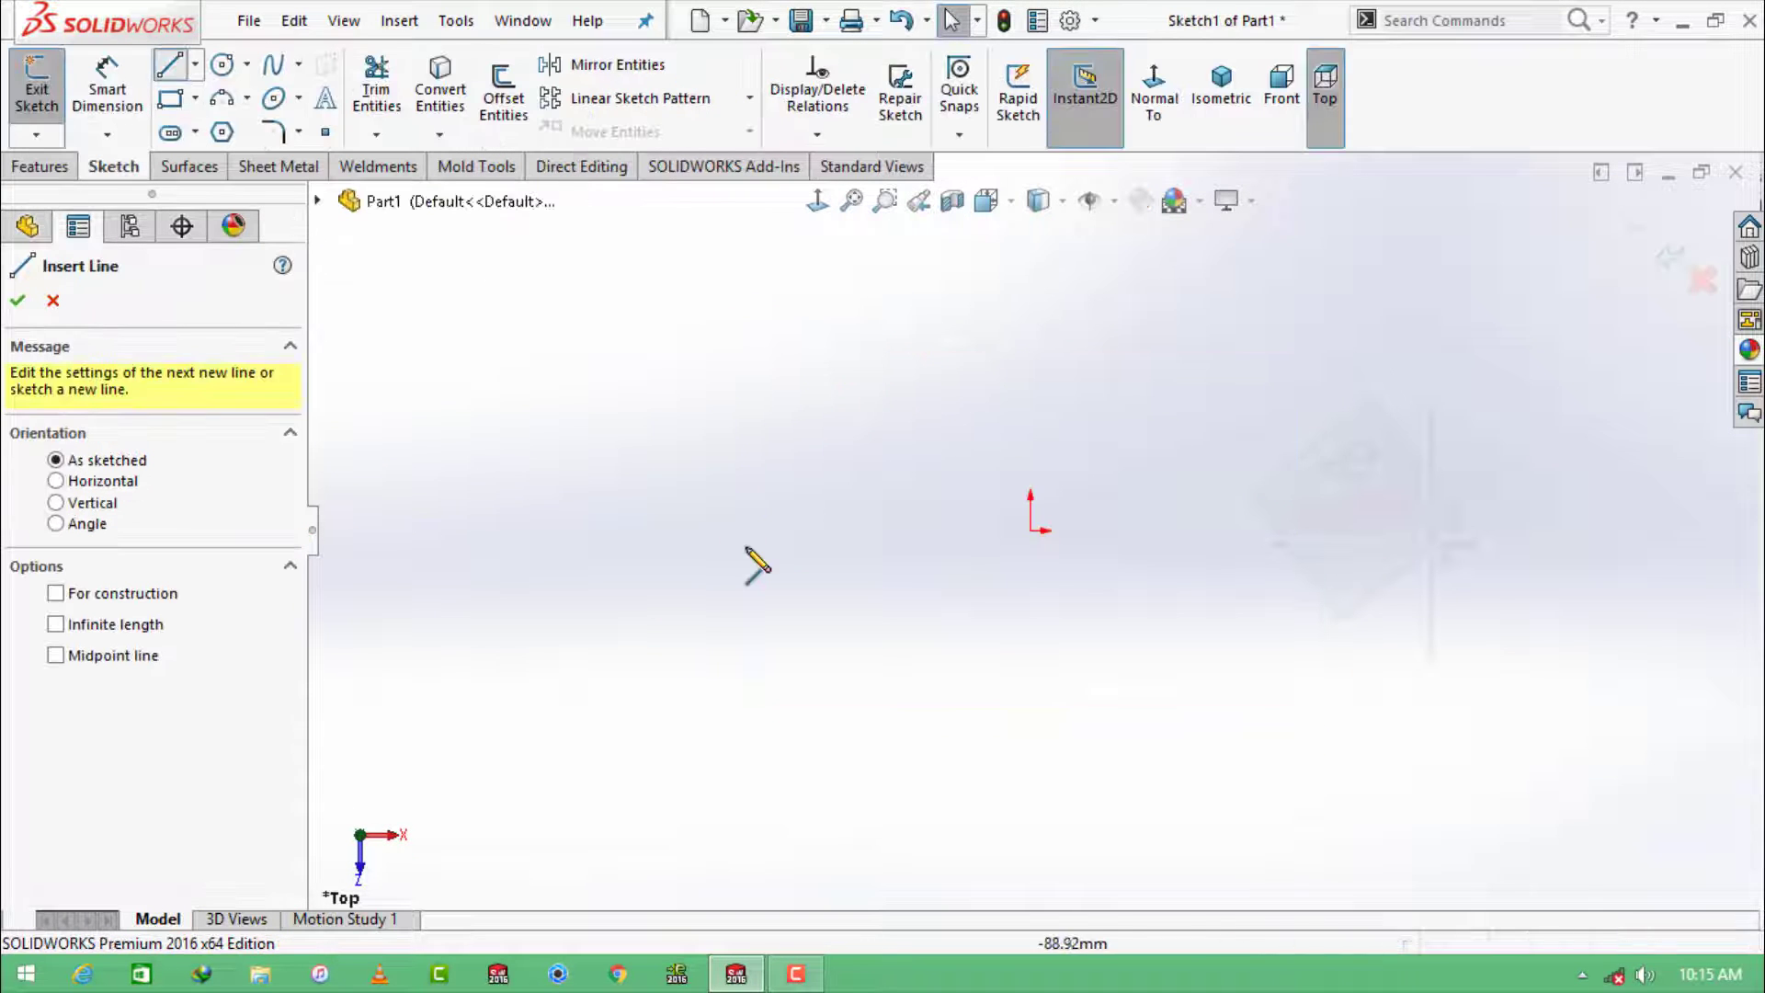
{"action": "left_click", "coordinate": [1031, 532]}
{"action": "left_click", "coordinate": [1149, 530]}
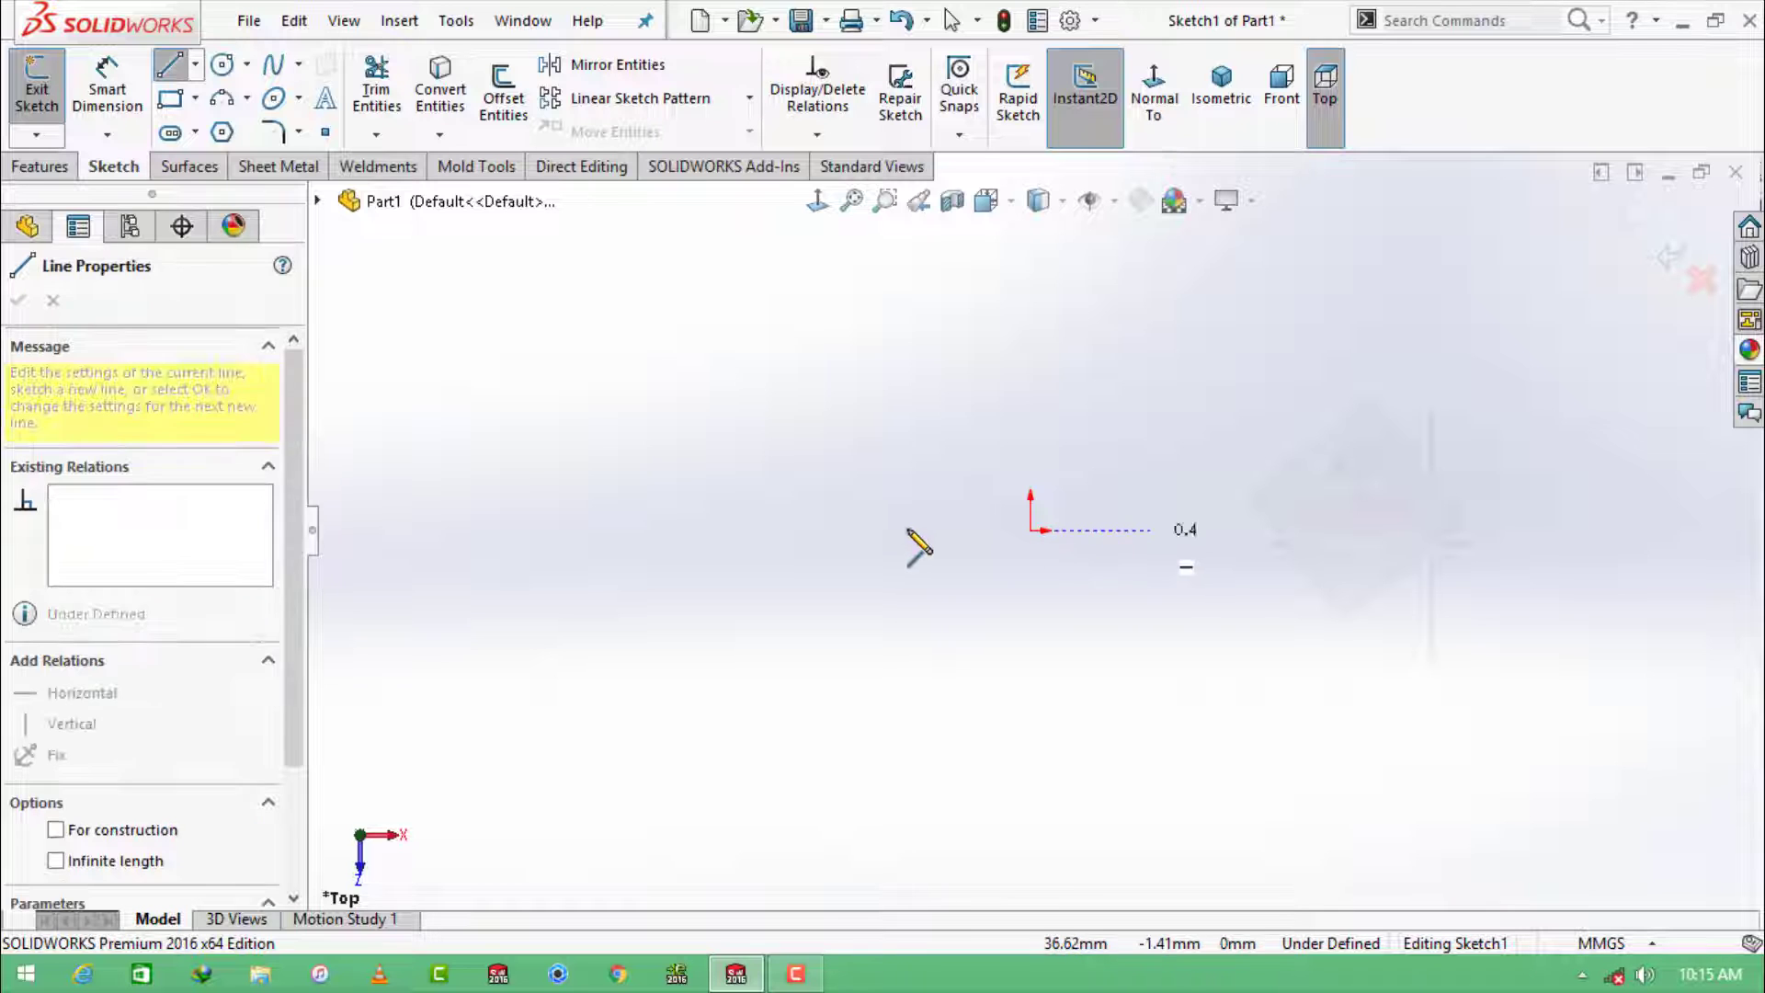
{"action": "left_click", "coordinate": [901, 530]}
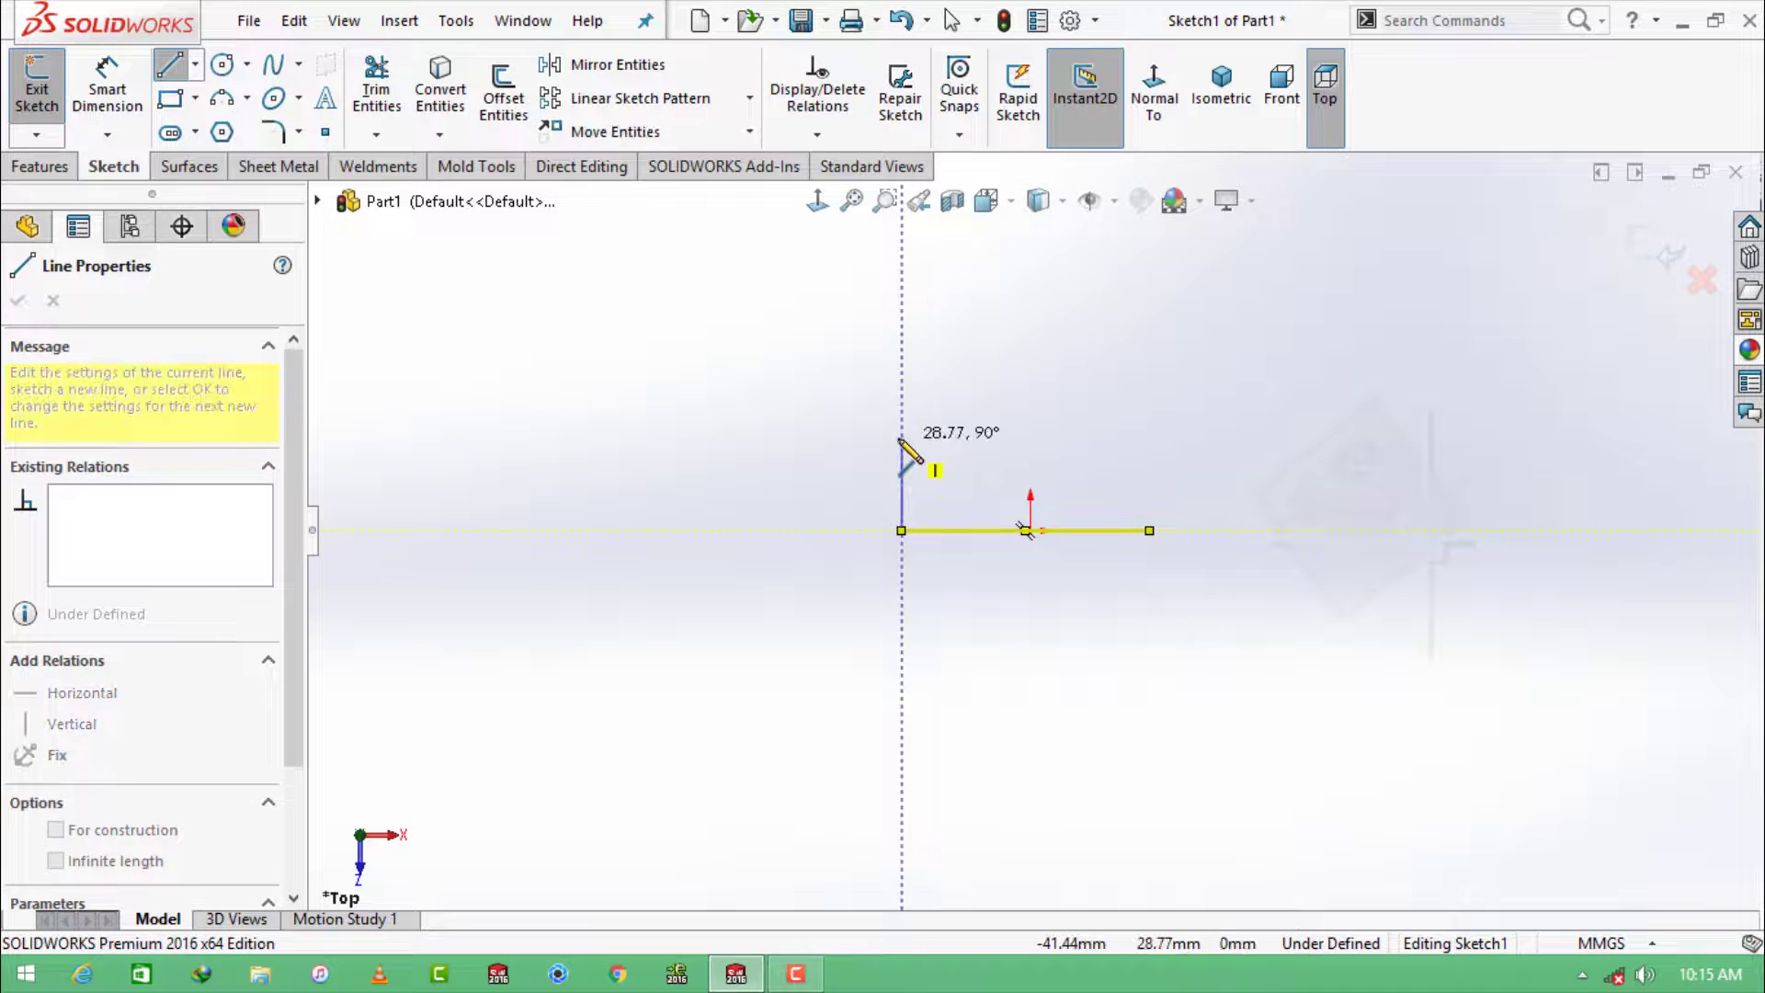
{"action": "left_click", "coordinate": [902, 439]}
{"action": "key", "text": "Escape"}
Step: Sketch an upward-bulging three-point arc of about 74 mm radius, running left from the upper end of the vertical line
{"action": "left_click", "coordinate": [170, 70]}
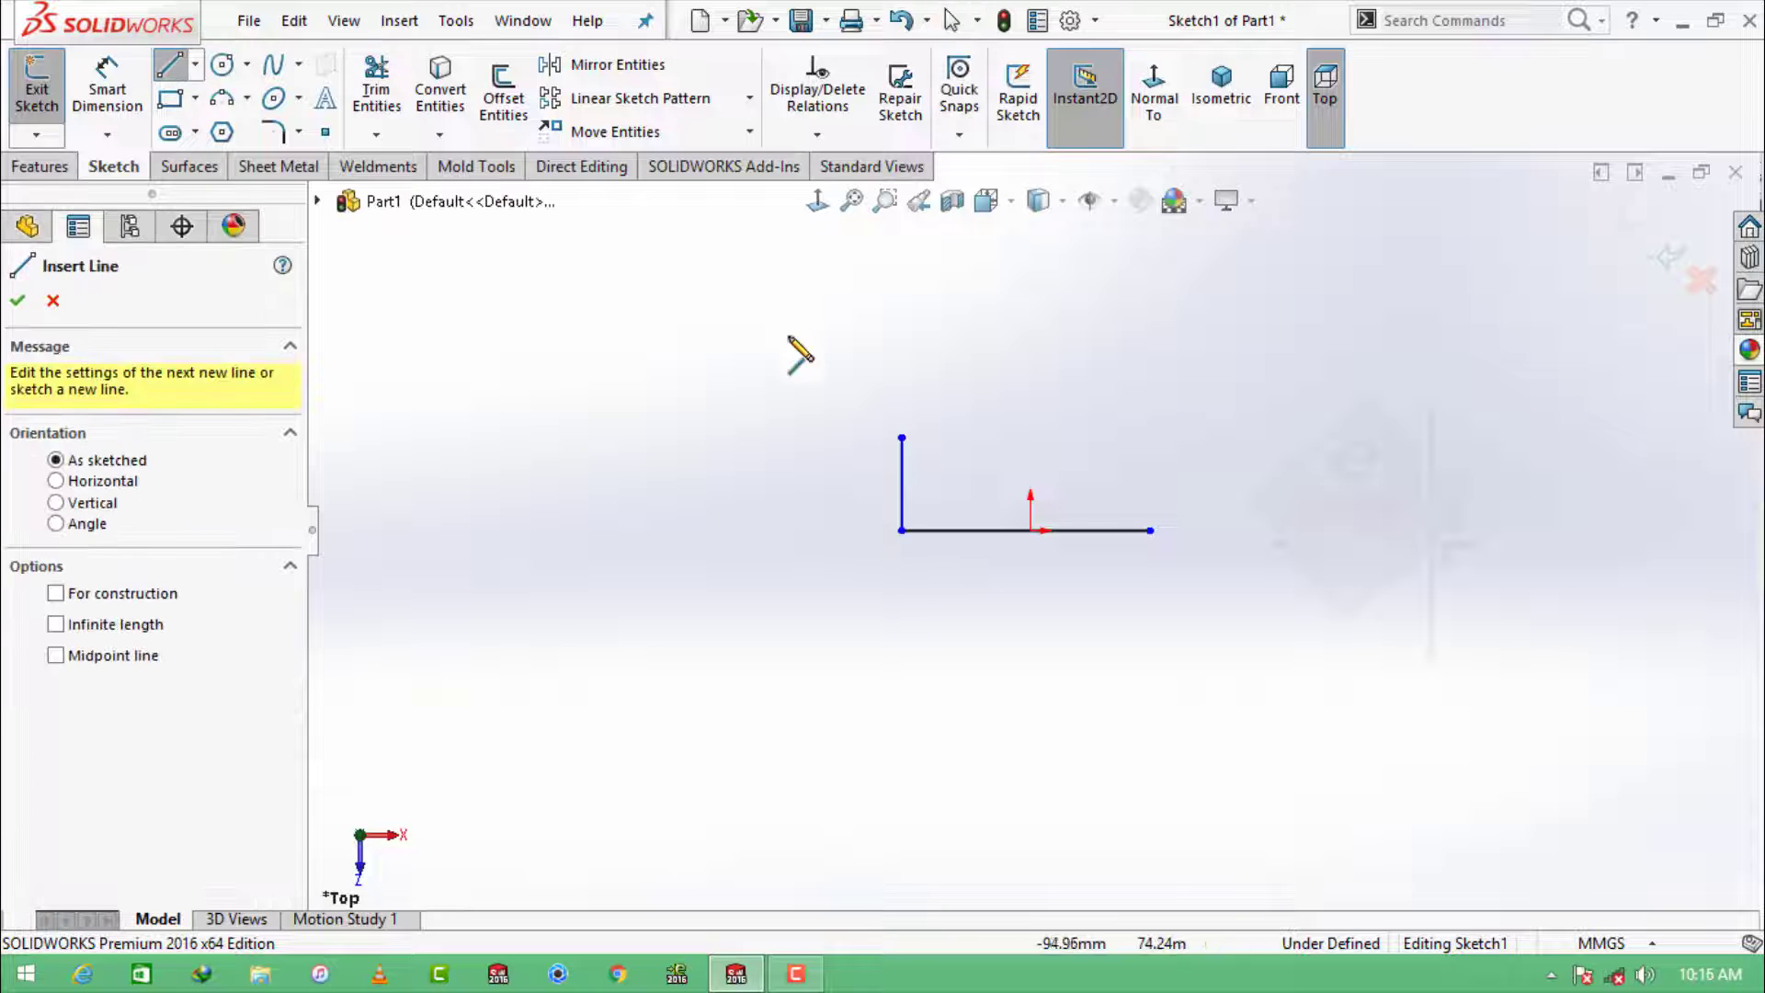
{"action": "left_click", "coordinate": [222, 98]}
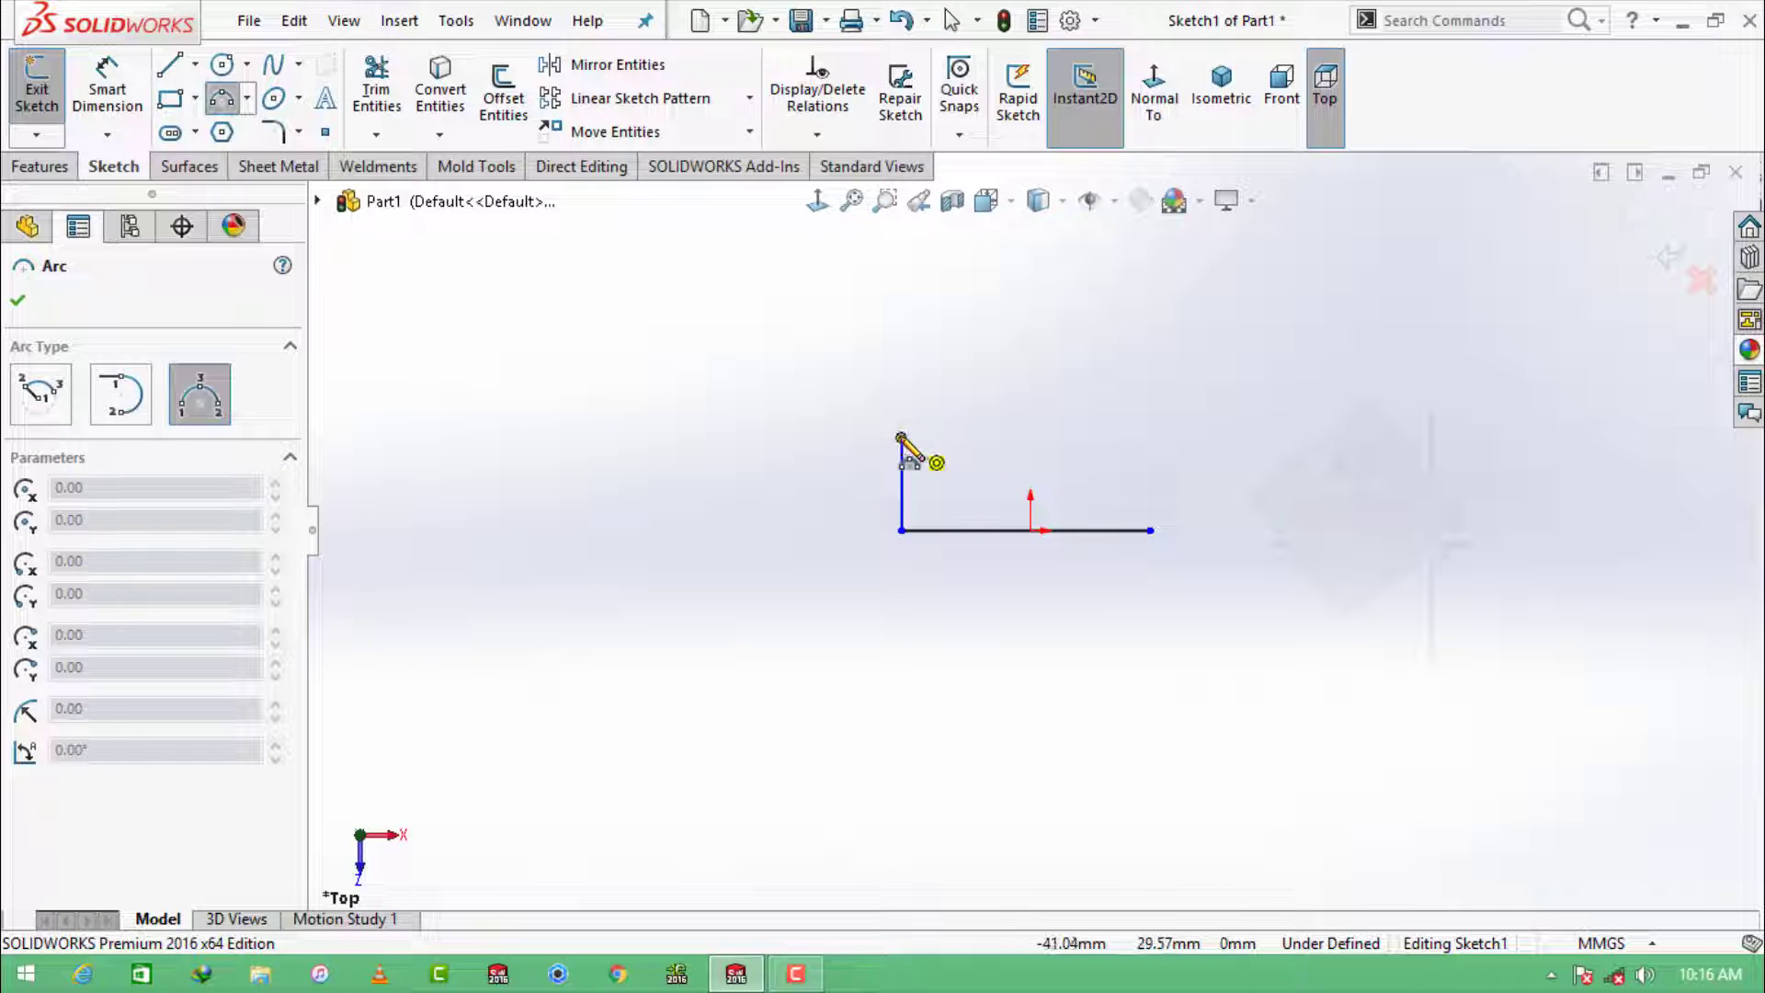
{"action": "left_click", "coordinate": [902, 439]}
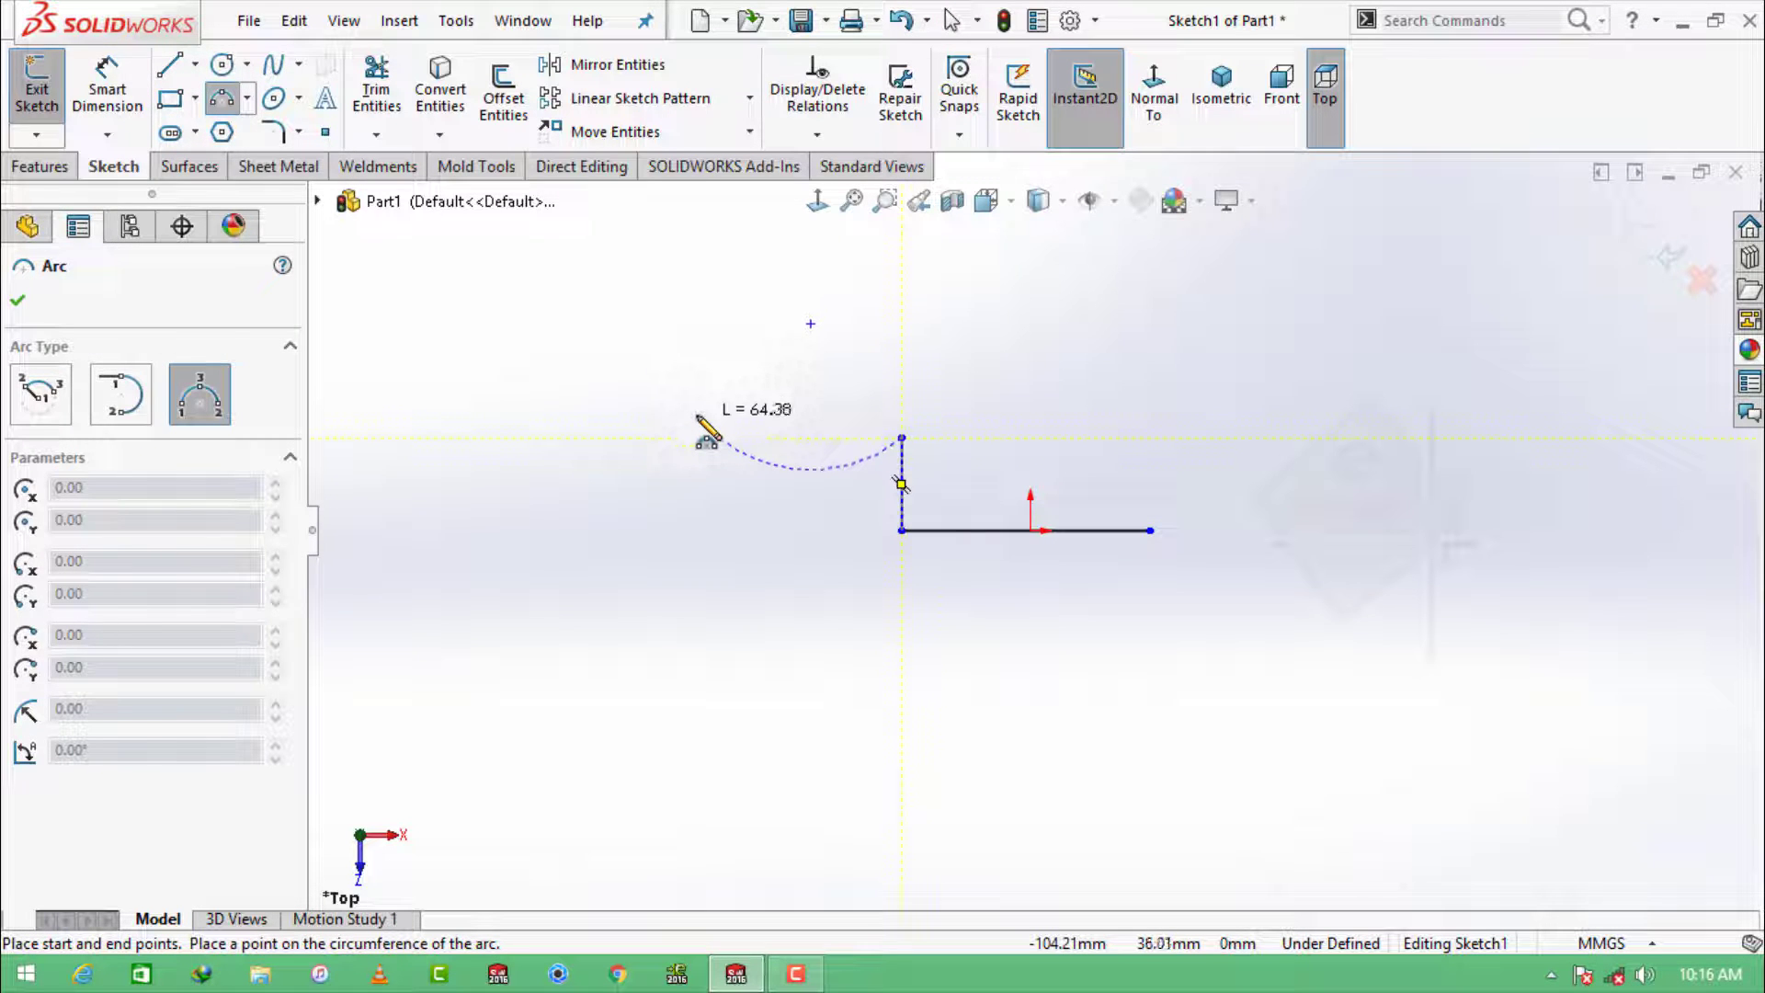
{"action": "left_click", "coordinate": [693, 424]}
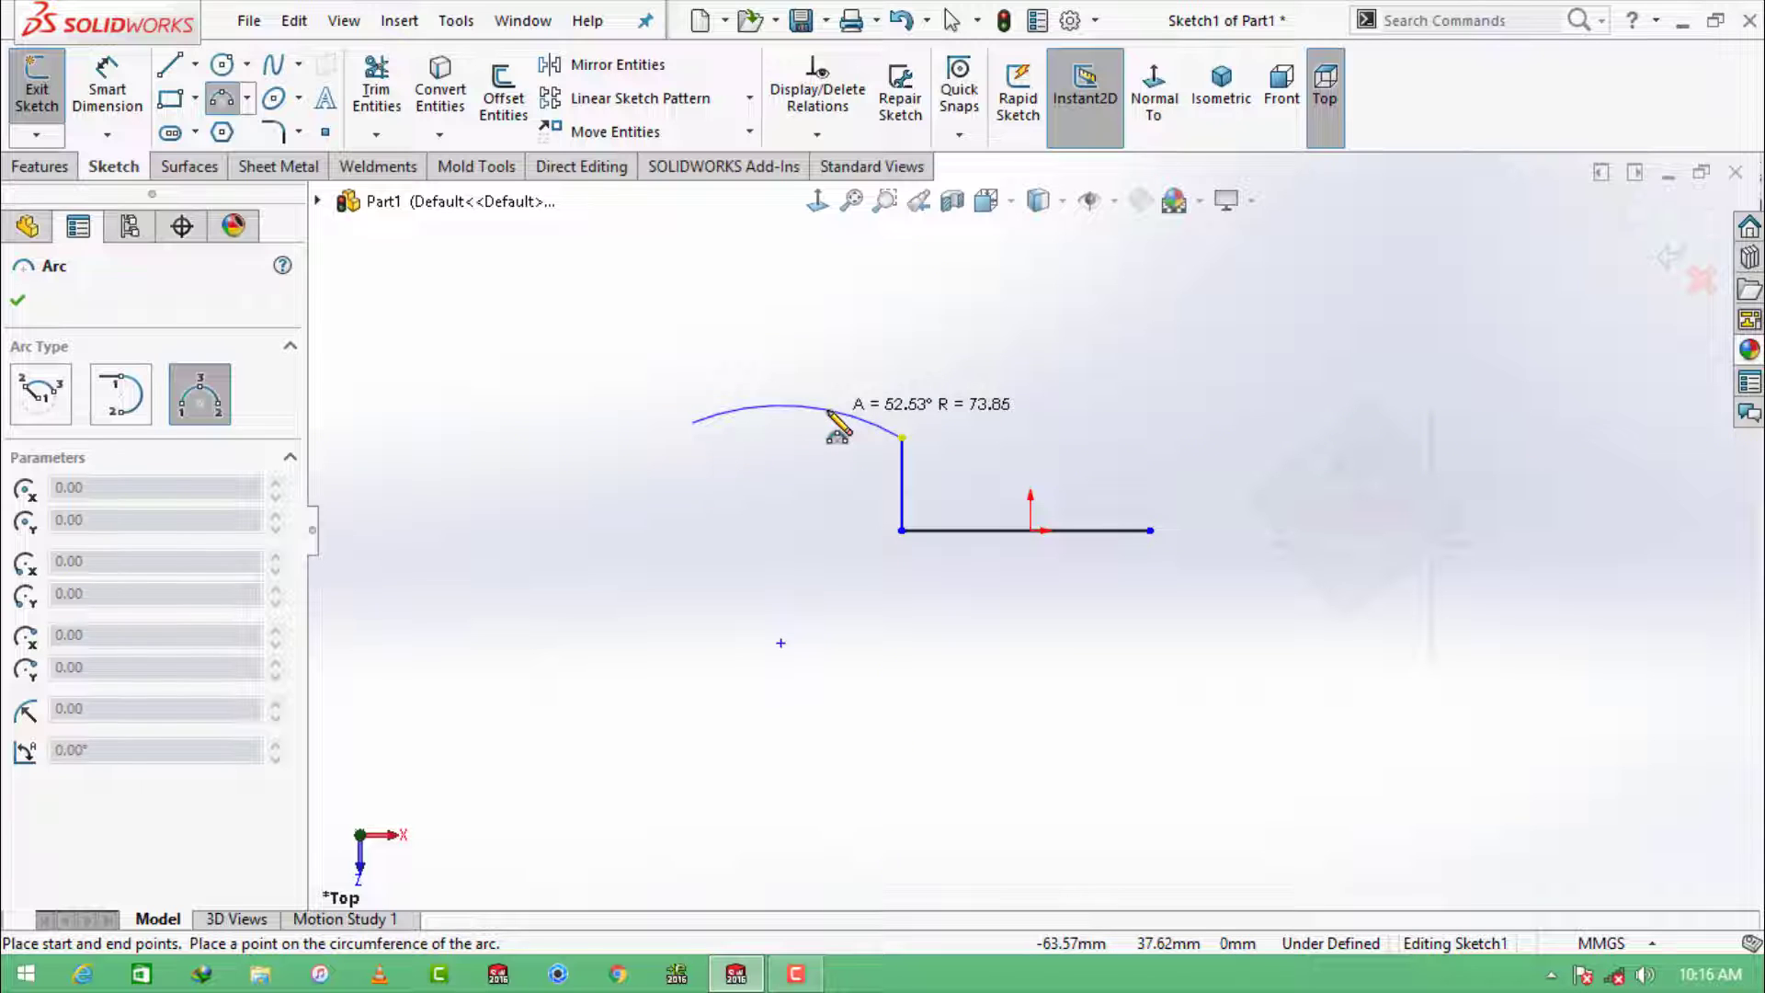
{"action": "left_click", "coordinate": [828, 412]}
Step: Sketch a C-shaped line chain from the arc's left end: about 43 mm left, vertically up, and back right to above the arc's end
{"action": "left_click", "coordinate": [170, 64]}
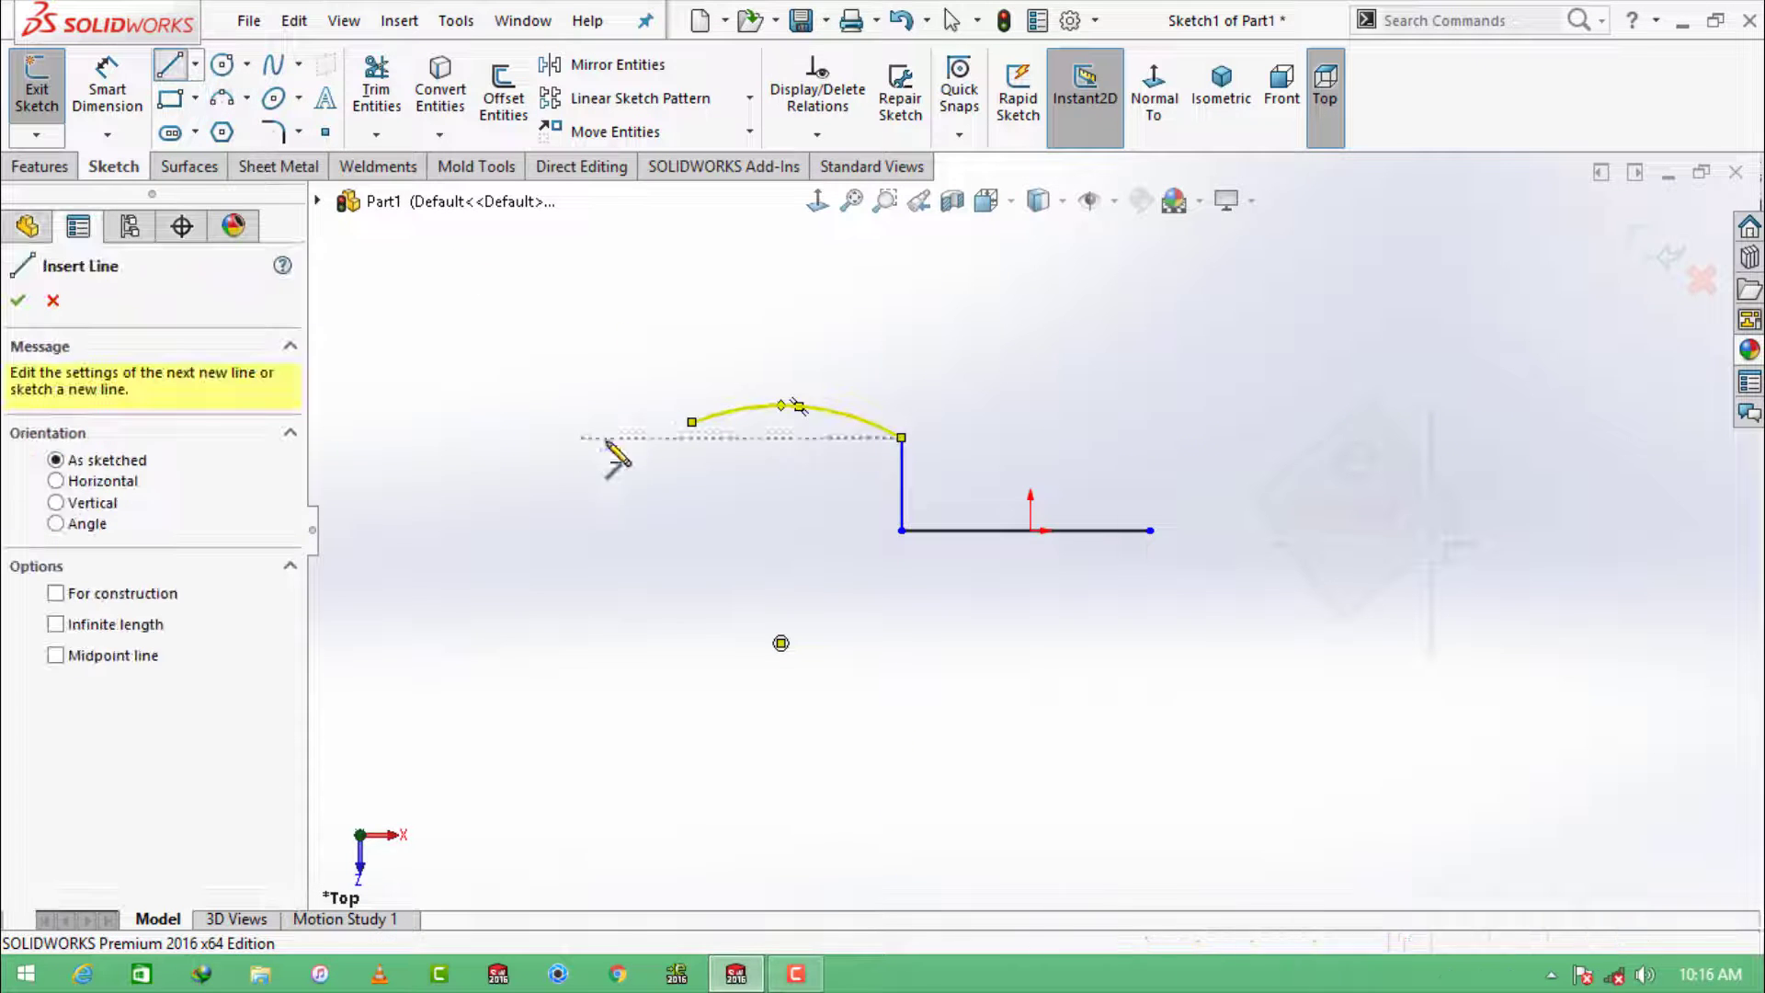
{"action": "left_click", "coordinate": [693, 422]}
{"action": "left_click", "coordinate": [552, 422]}
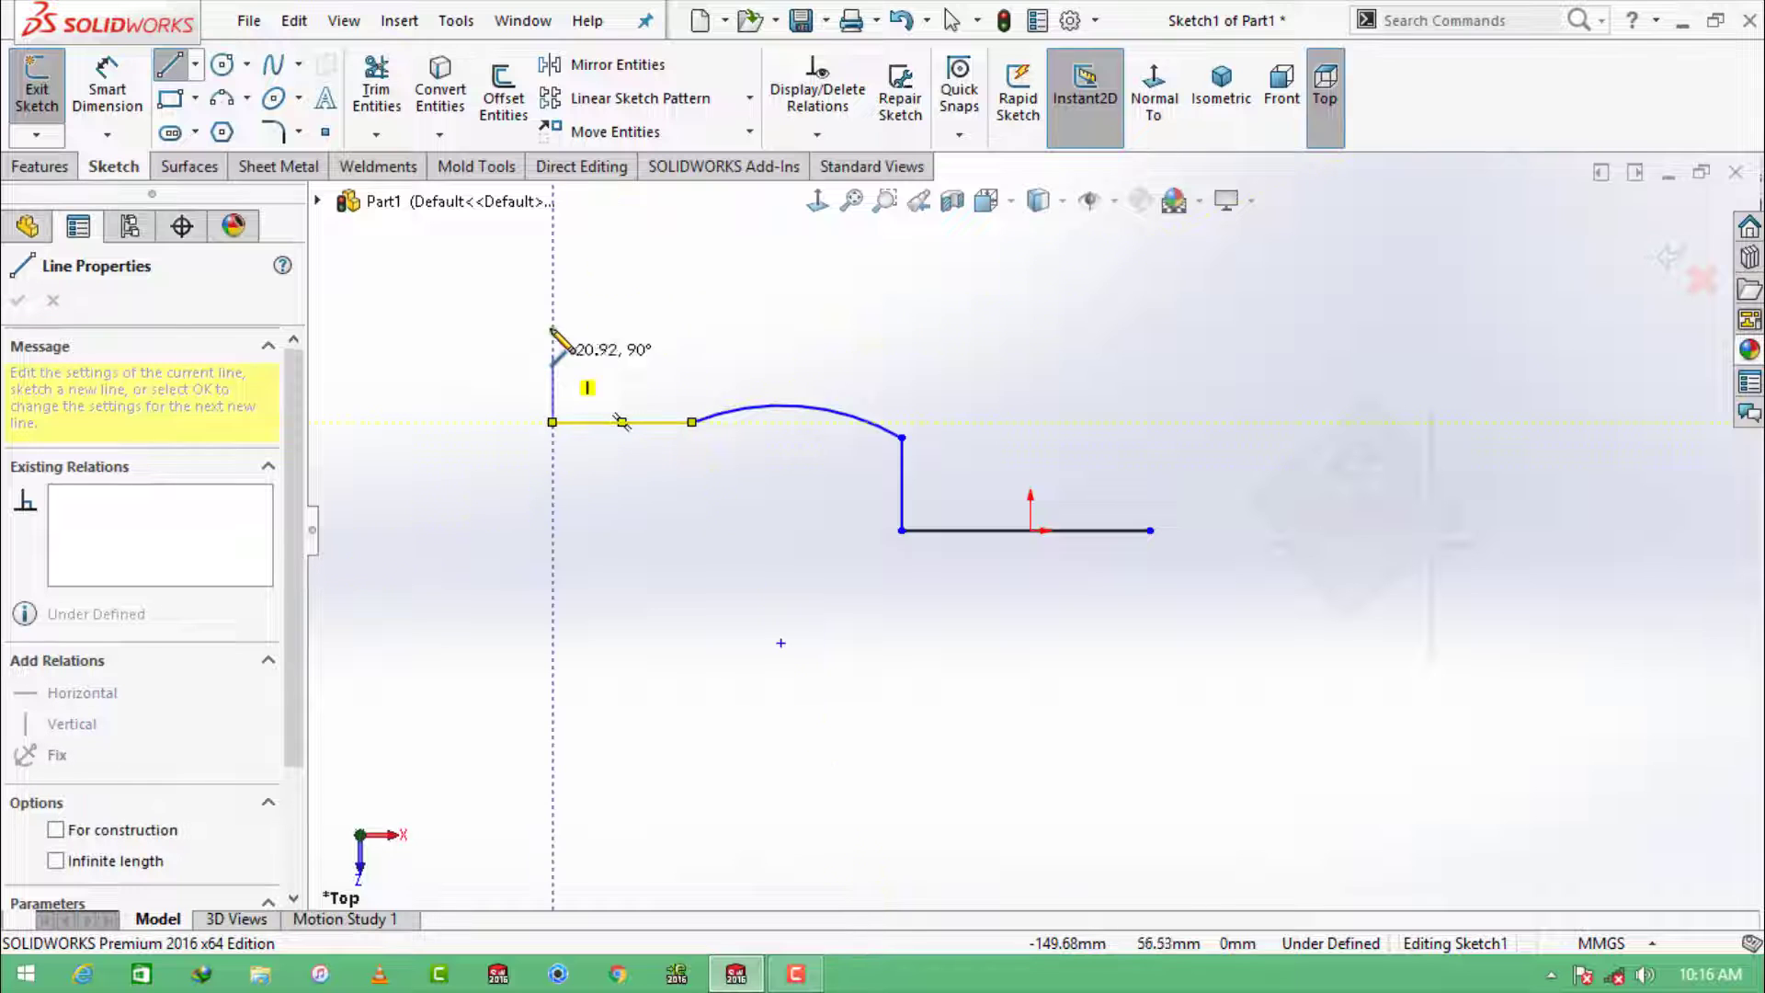
{"action": "left_click", "coordinate": [552, 276]}
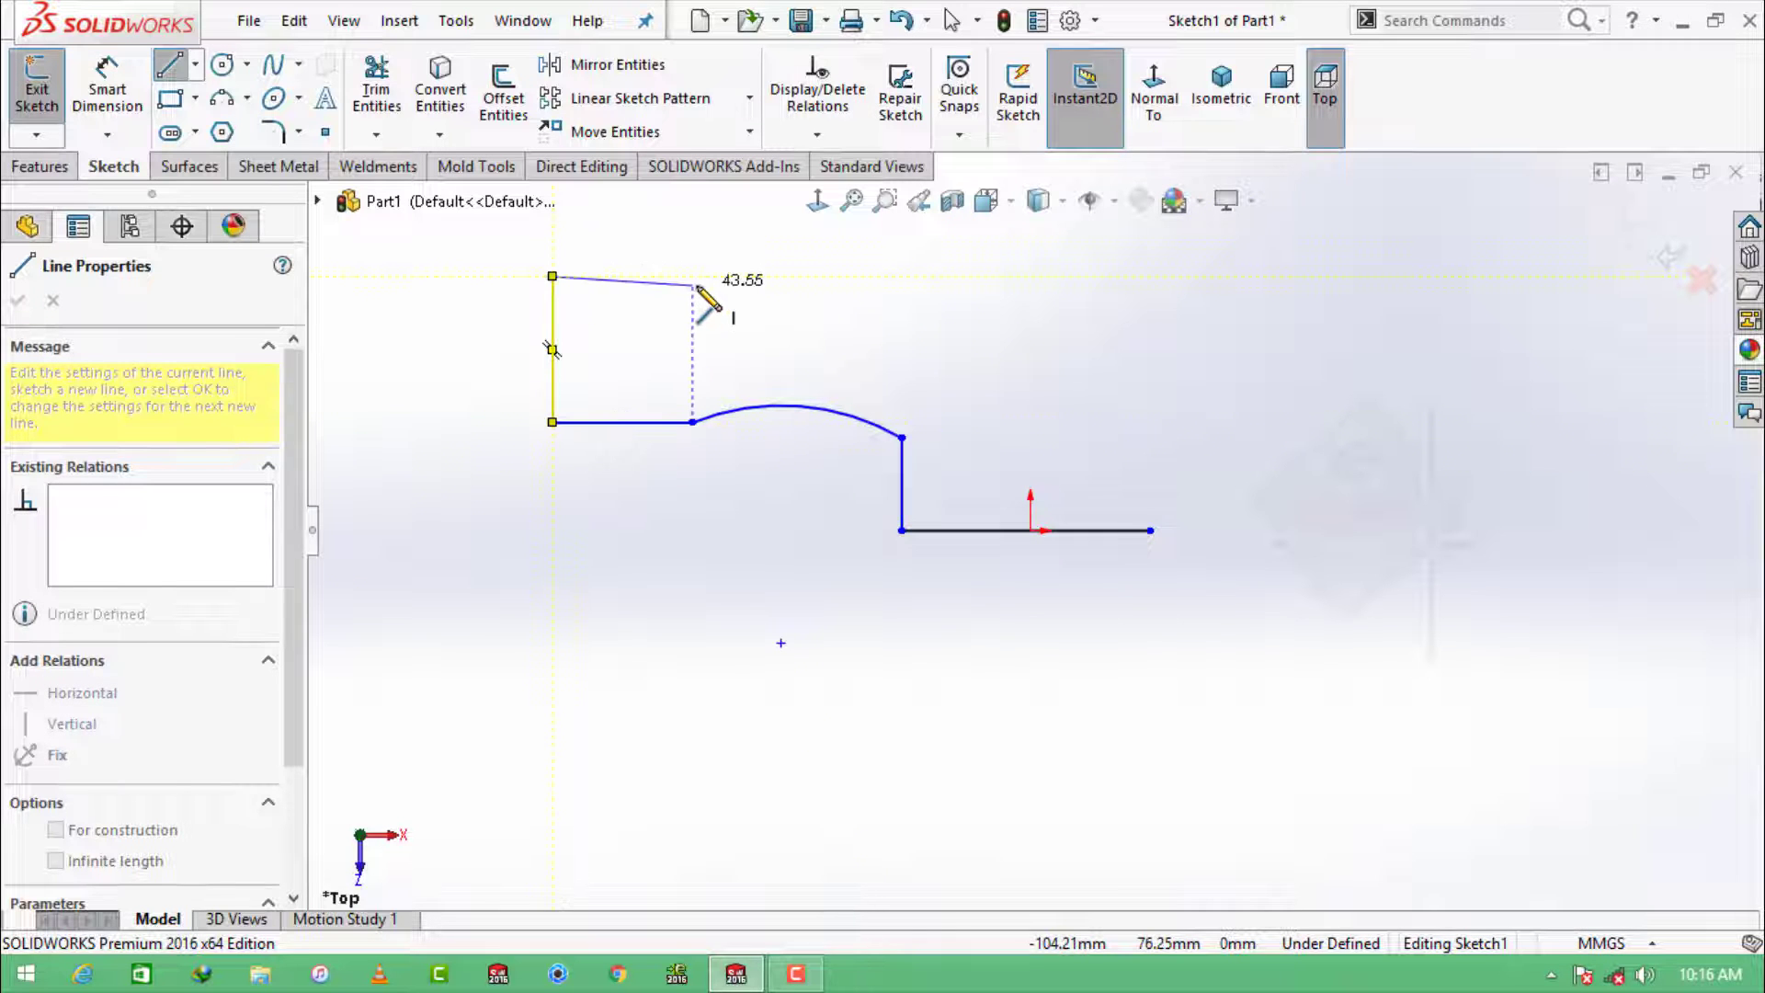
{"action": "left_click", "coordinate": [693, 276]}
{"action": "key", "text": "Escape"}
Step: Sketch a vertical line about 34 mm long up from the right end of the base line
{"action": "left_click", "coordinate": [171, 65]}
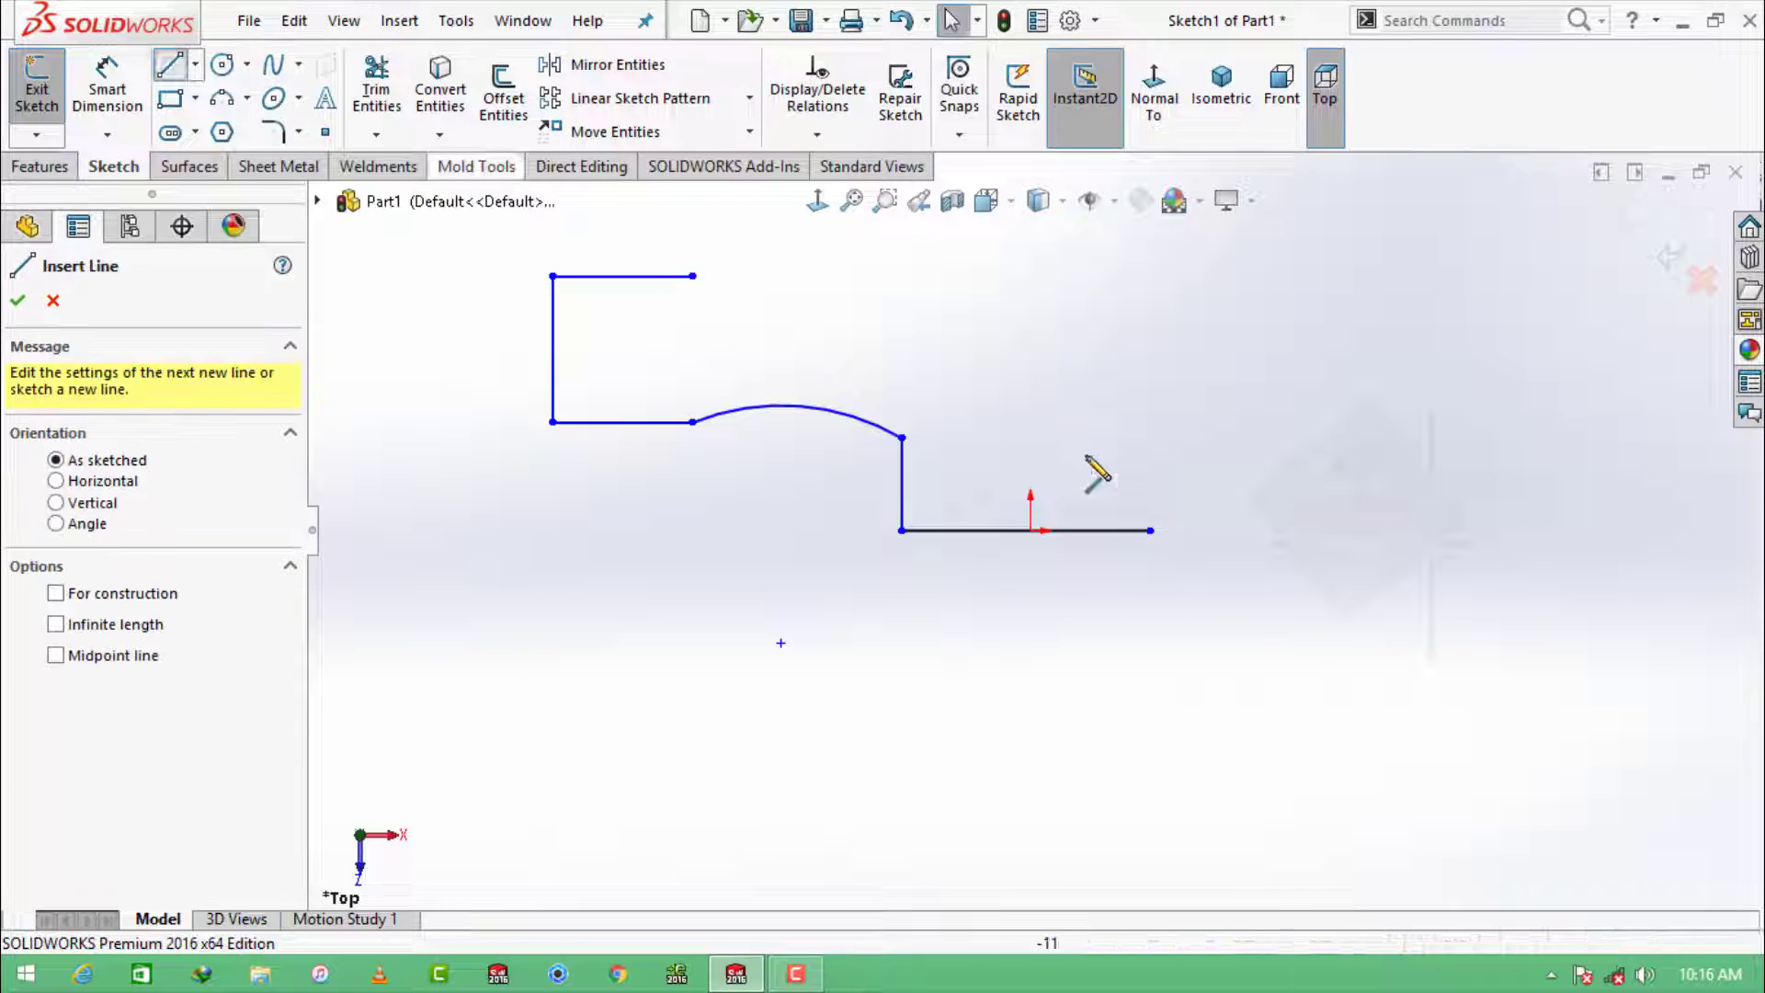
{"action": "left_click", "coordinate": [1150, 530]}
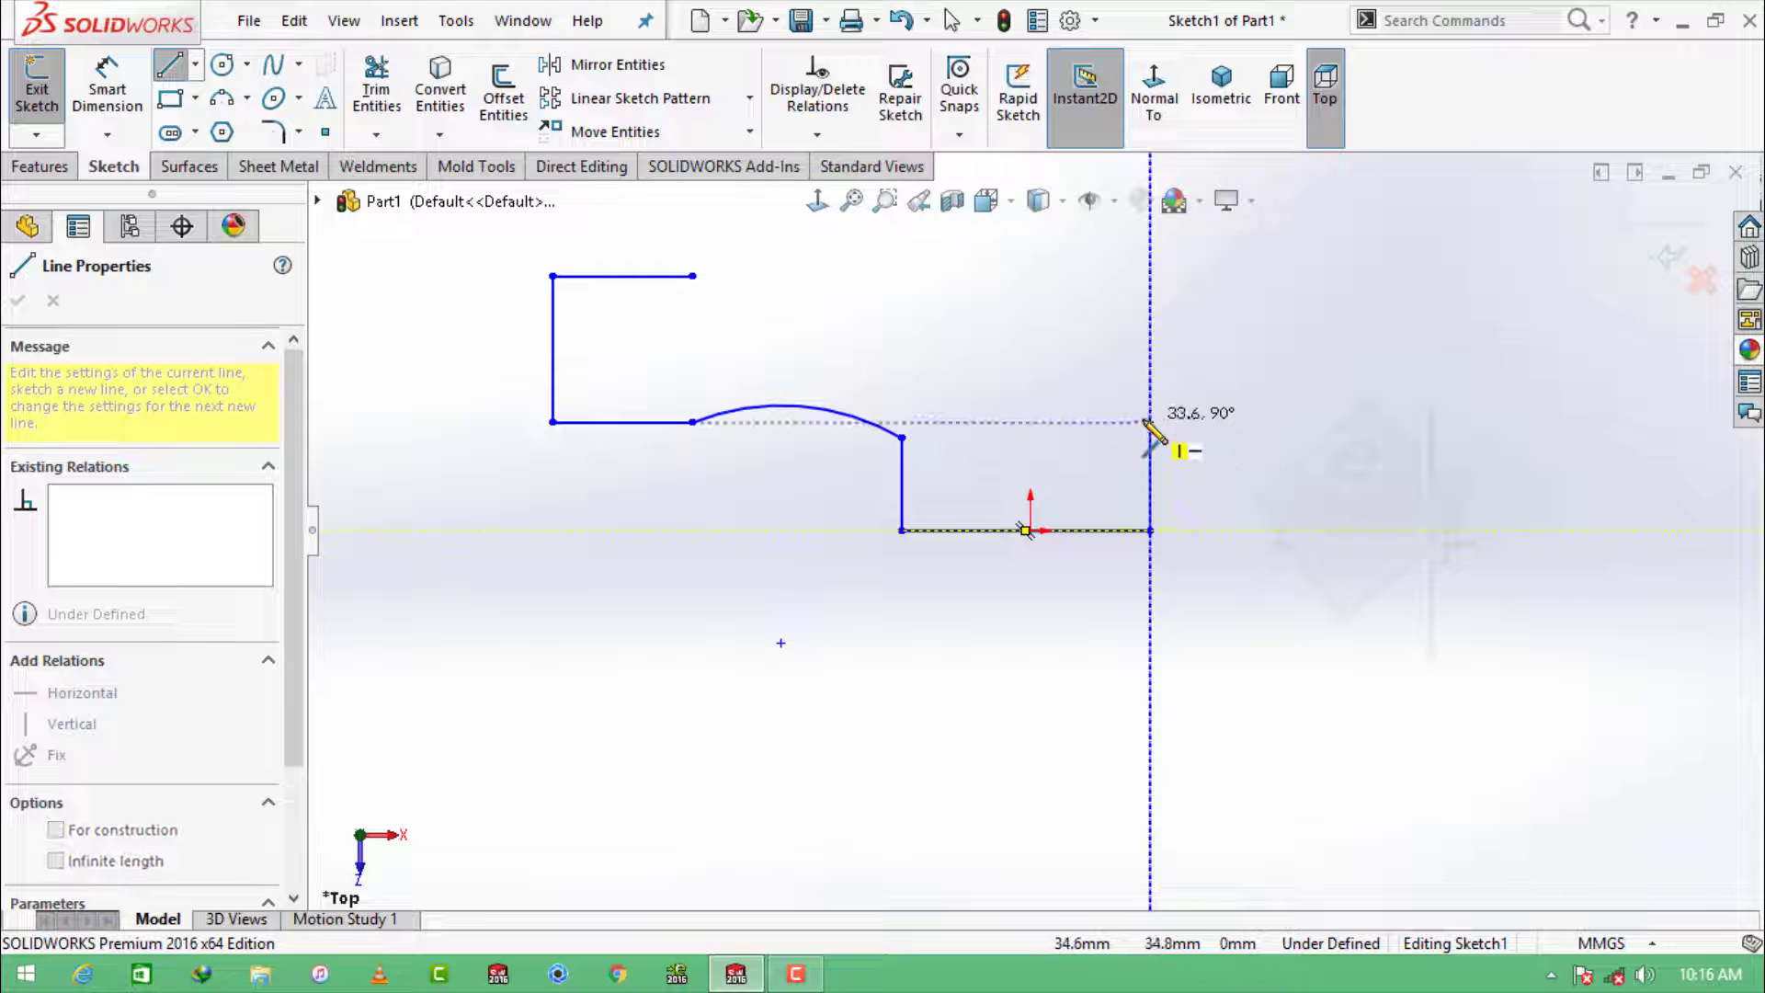
{"action": "left_click", "coordinate": [1150, 422]}
{"action": "key", "text": "Escape"}
Step: Dimension the horizontal base line to 330 mm
{"action": "left_click", "coordinate": [107, 87]}
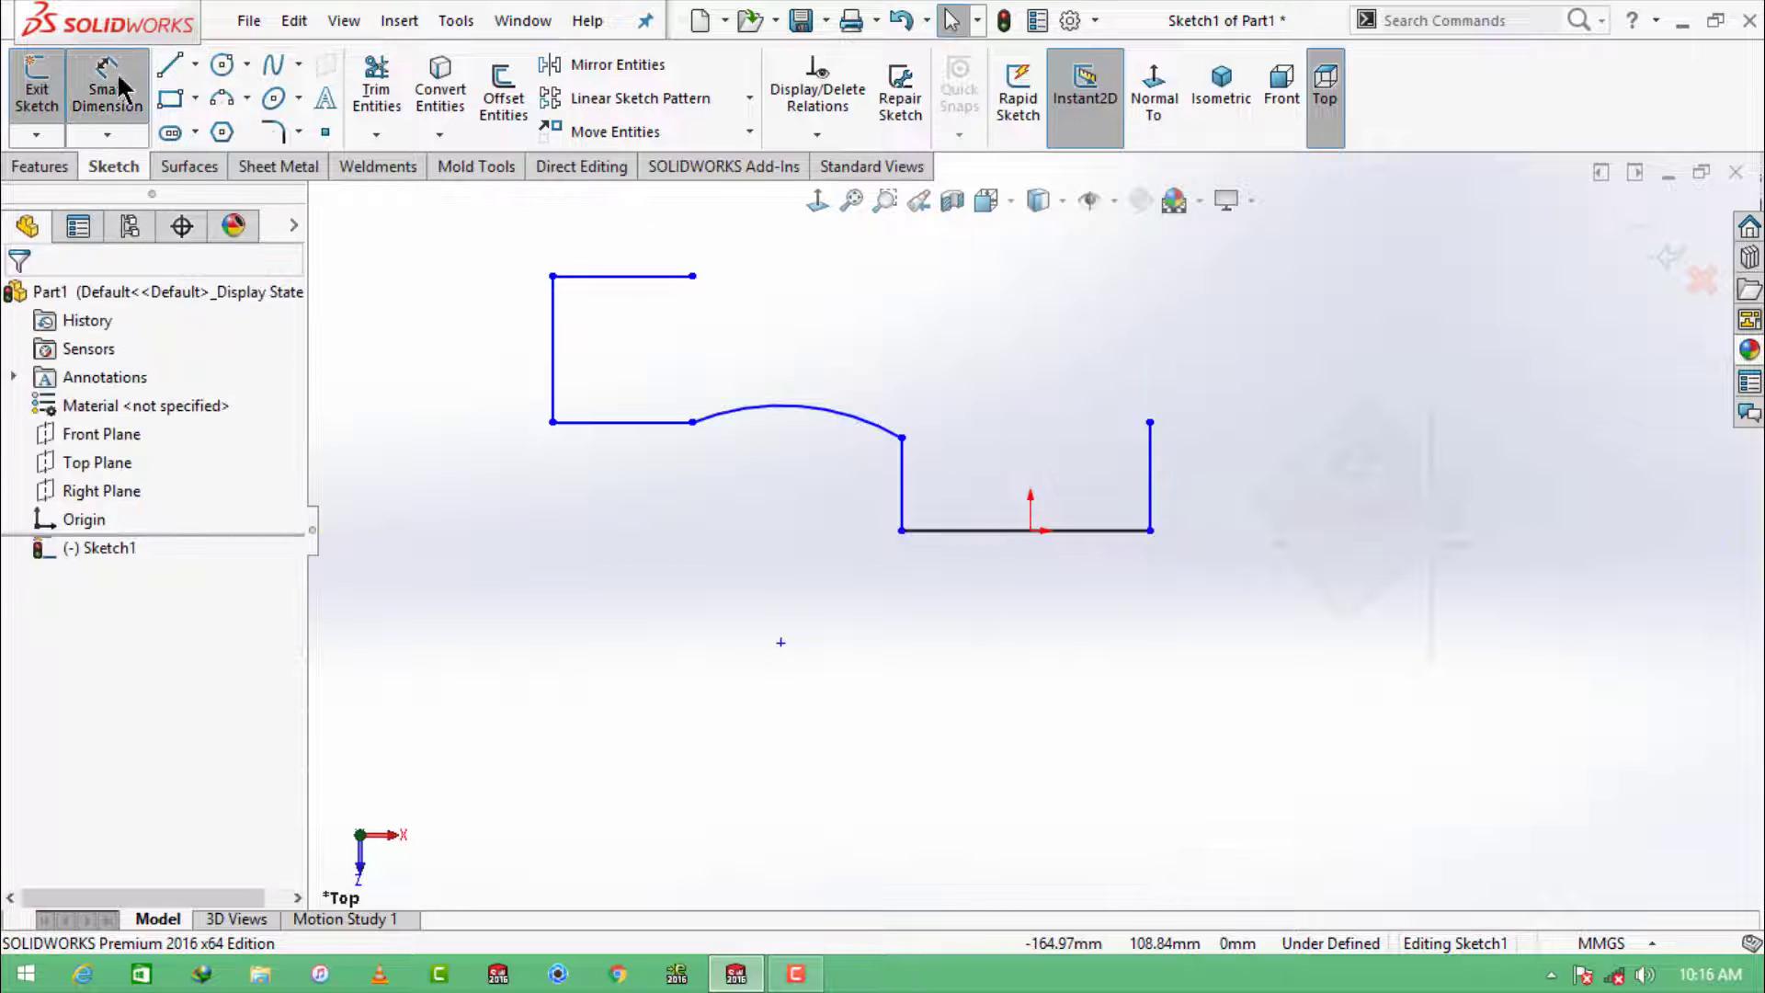
{"action": "left_click", "coordinate": [1103, 530]}
{"action": "left_click", "coordinate": [1092, 607]}
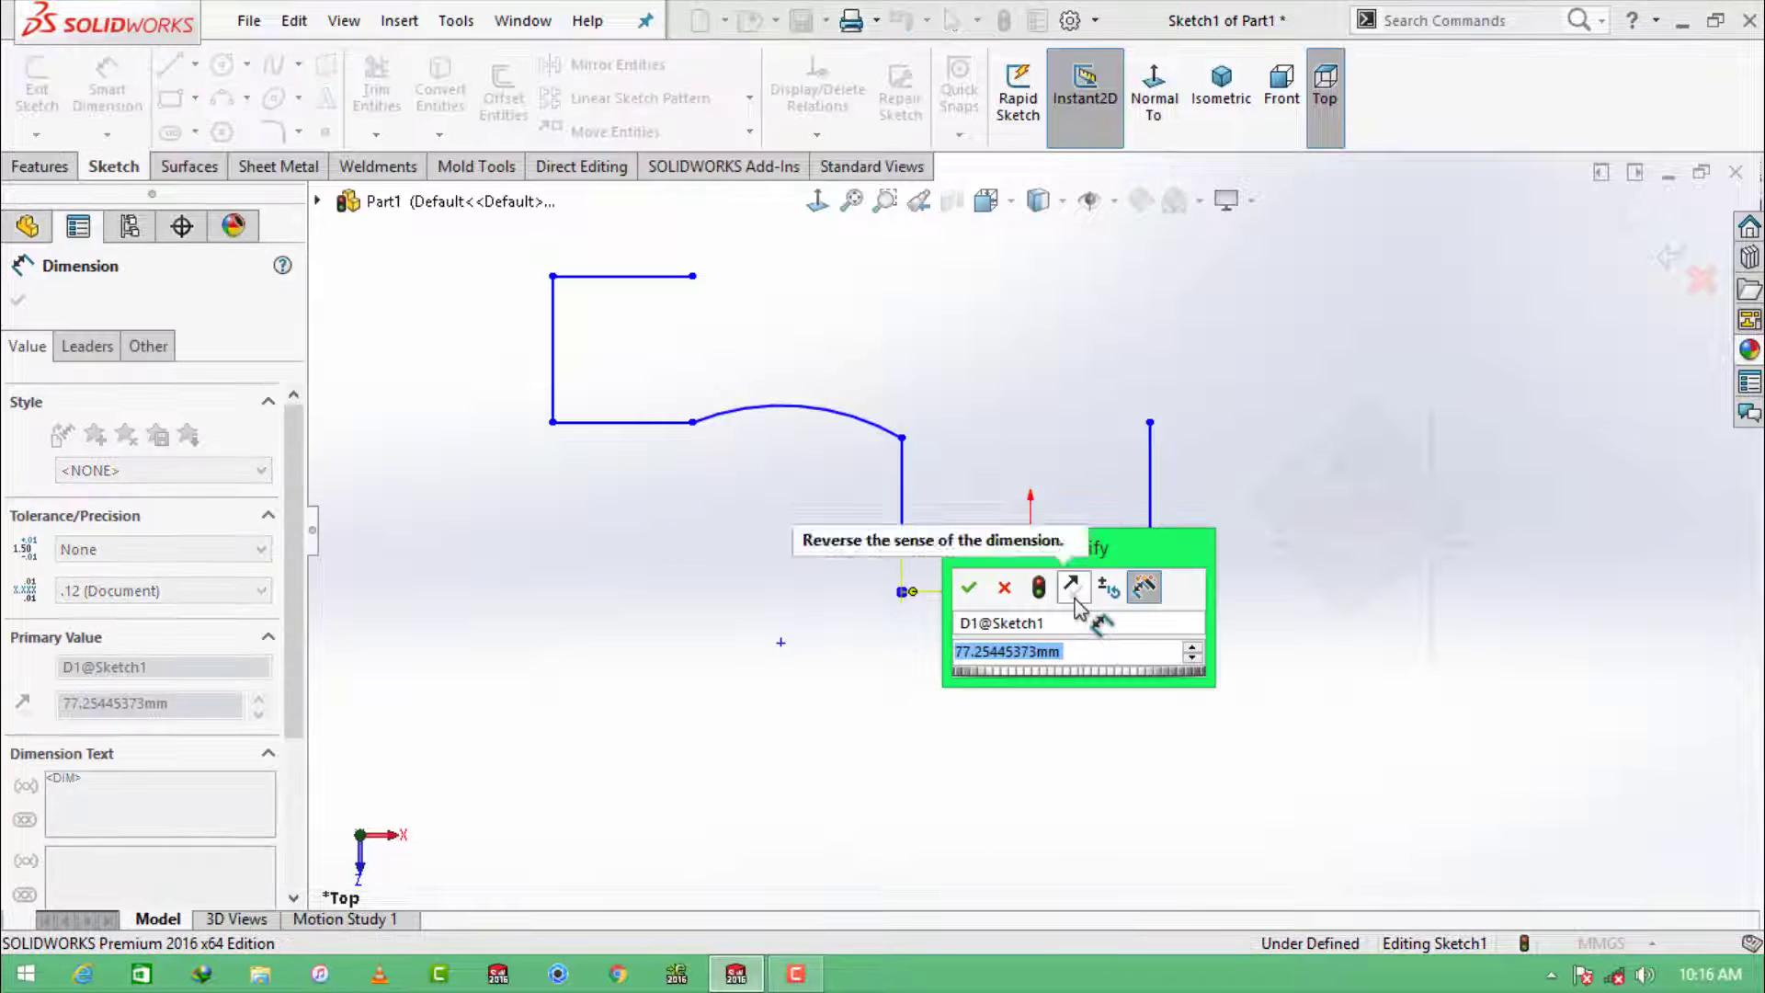
{"action": "type", "text": "330"}
{"action": "key", "text": "Return"}
{"action": "key", "text": "Escape"}
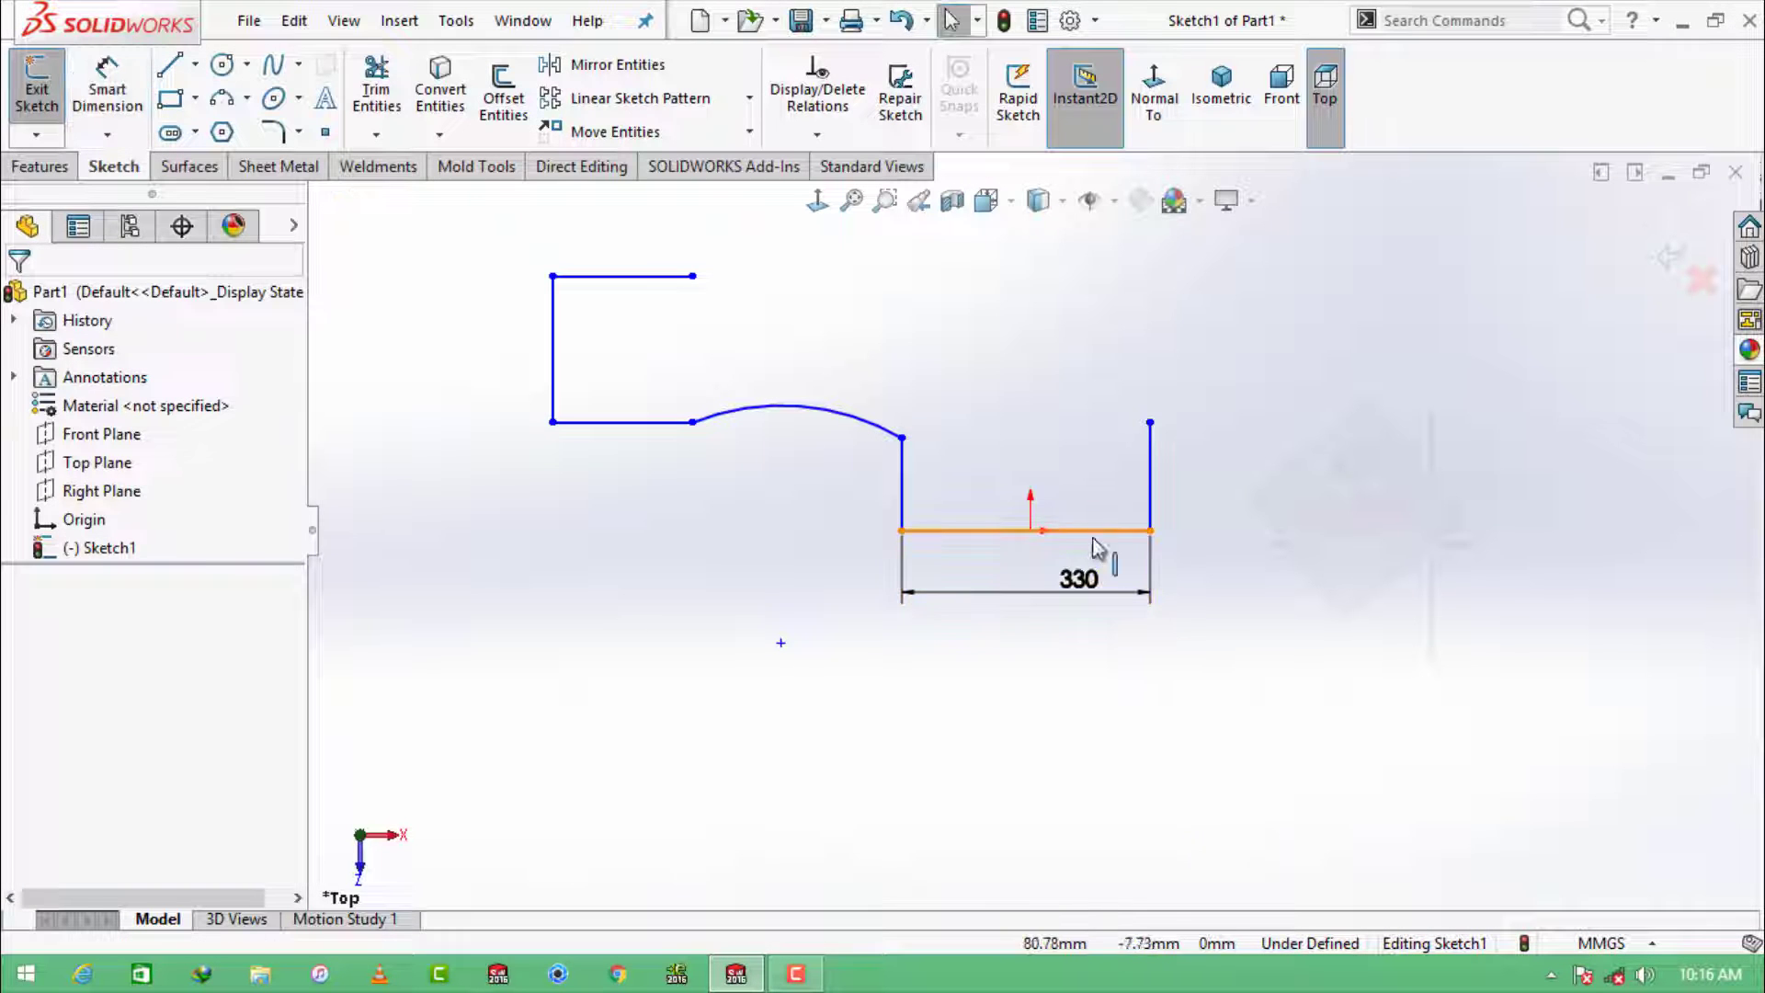
Step: Add a midpoint relation between the base line and the origin
{"action": "left_click", "coordinate": [1075, 531]}
{"action": "left_click", "coordinate": [1031, 531], "text": "ctrl"}
{"action": "left_click", "coordinate": [1097, 422]}
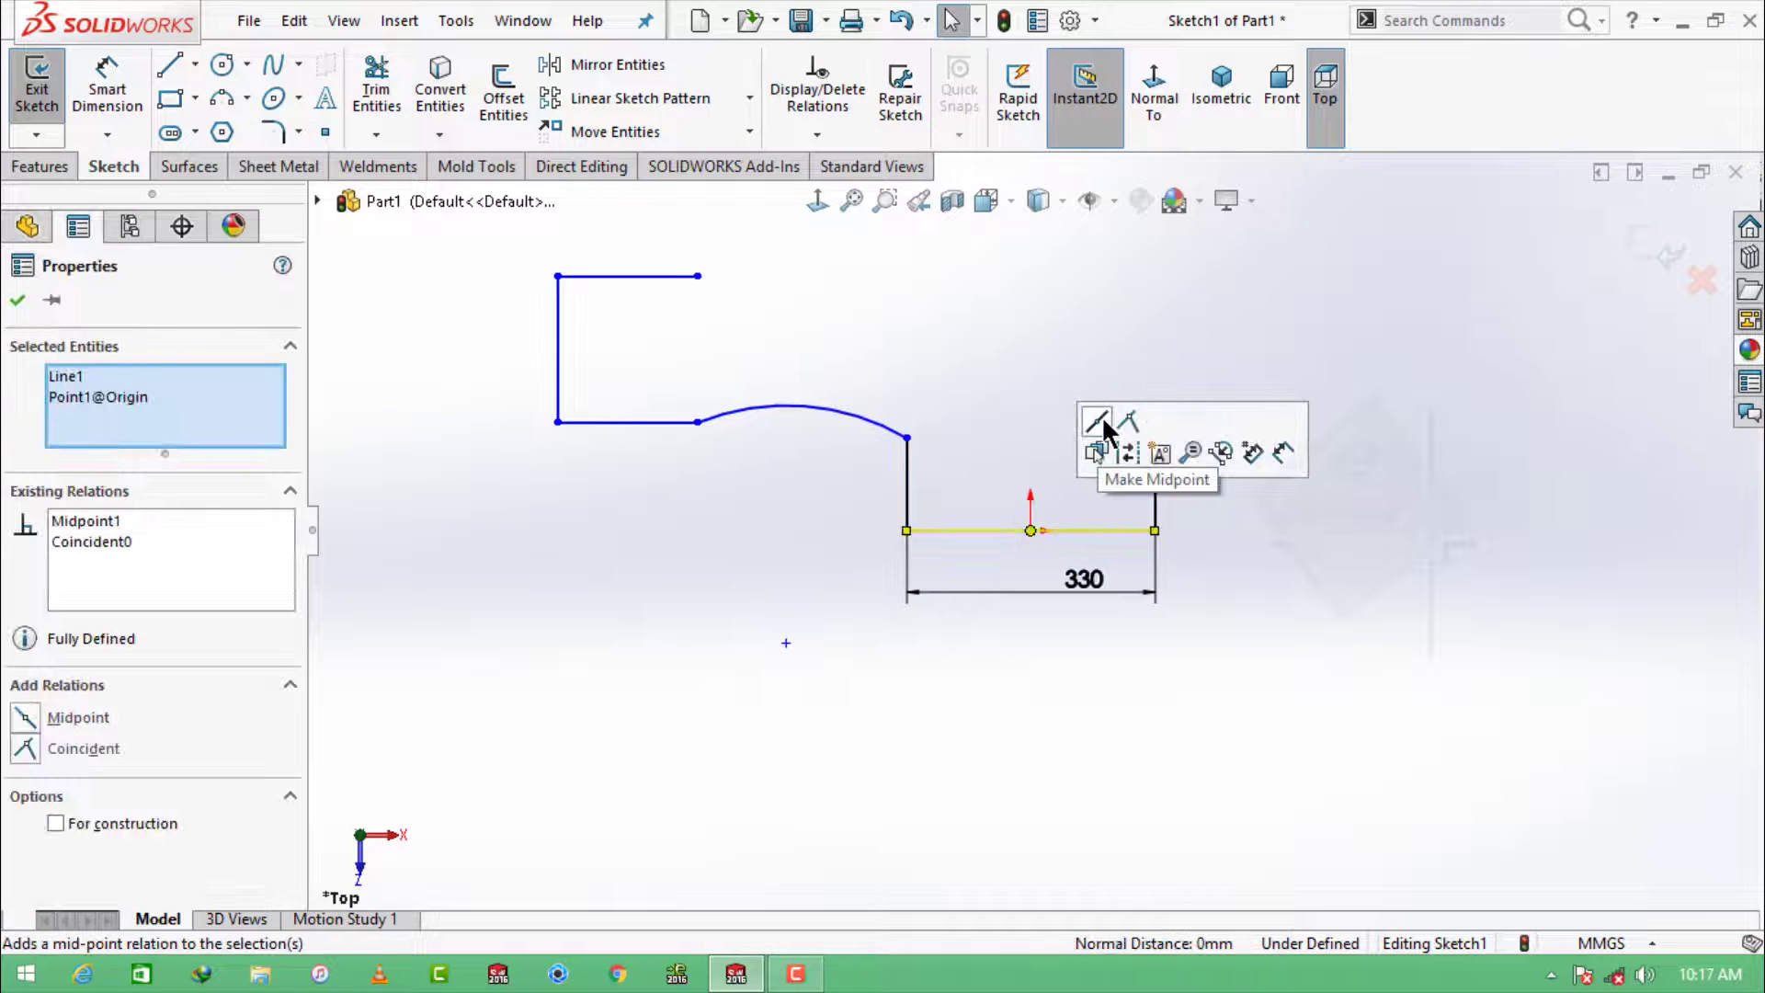
{"action": "key", "text": "Escape"}
Step: Dimension the vertical line at the base line's right end to 150 mm
{"action": "left_click", "coordinate": [107, 90]}
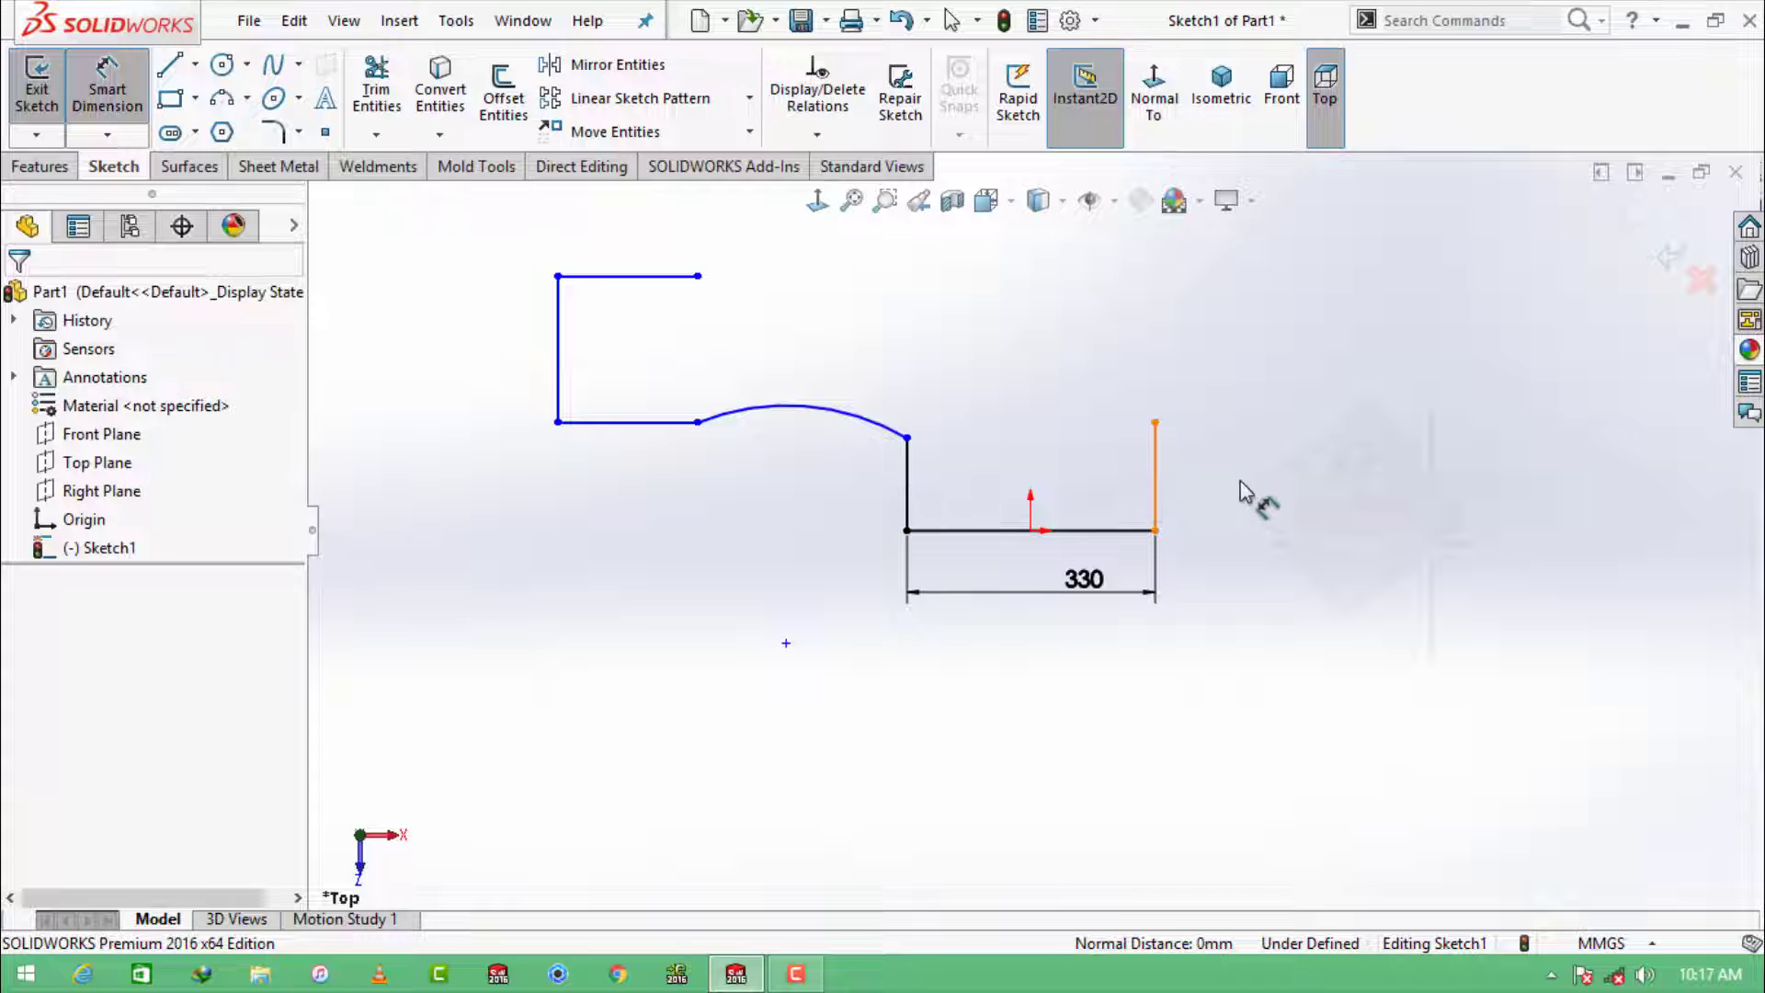
{"action": "left_click", "coordinate": [1156, 475]}
{"action": "left_click", "coordinate": [1212, 487]}
{"action": "type", "text": "150"}
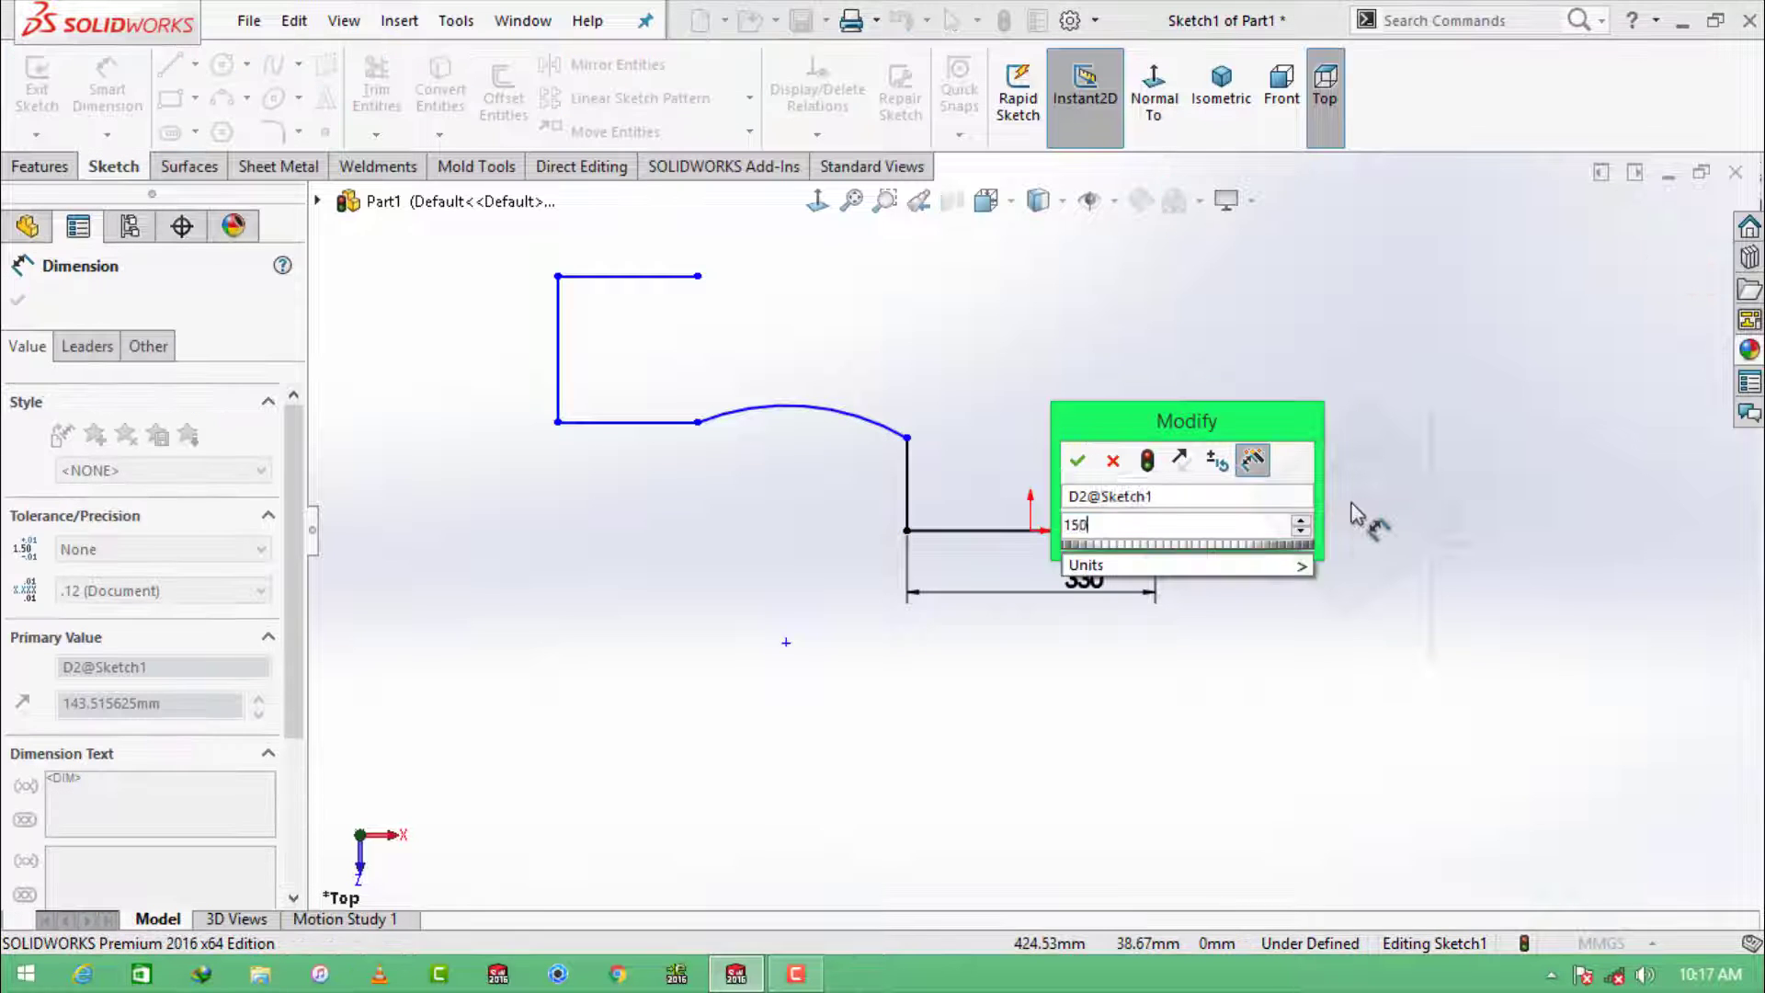
{"action": "key", "text": "Return"}
Step: Dimension the vertical line at the base line's left end to 132 mm
{"action": "left_click", "coordinate": [907, 484]}
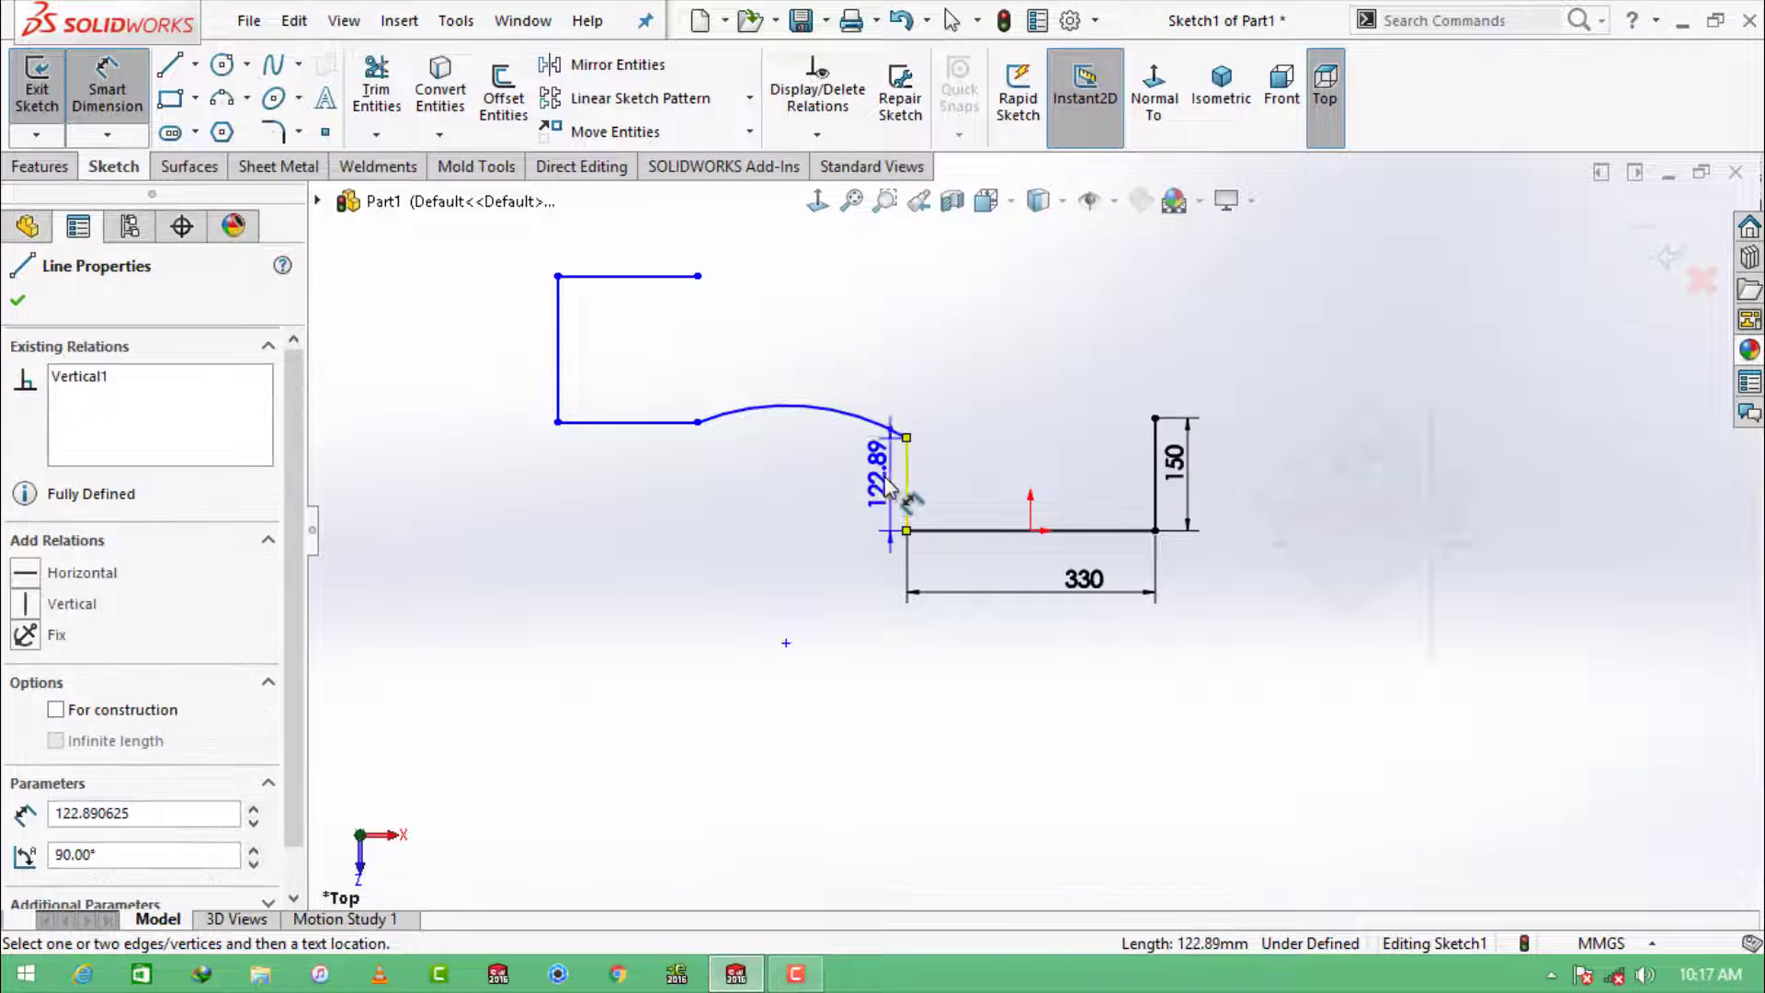
{"action": "left_click", "coordinate": [841, 482]}
{"action": "type", "text": "132"}
{"action": "key", "text": "Return"}
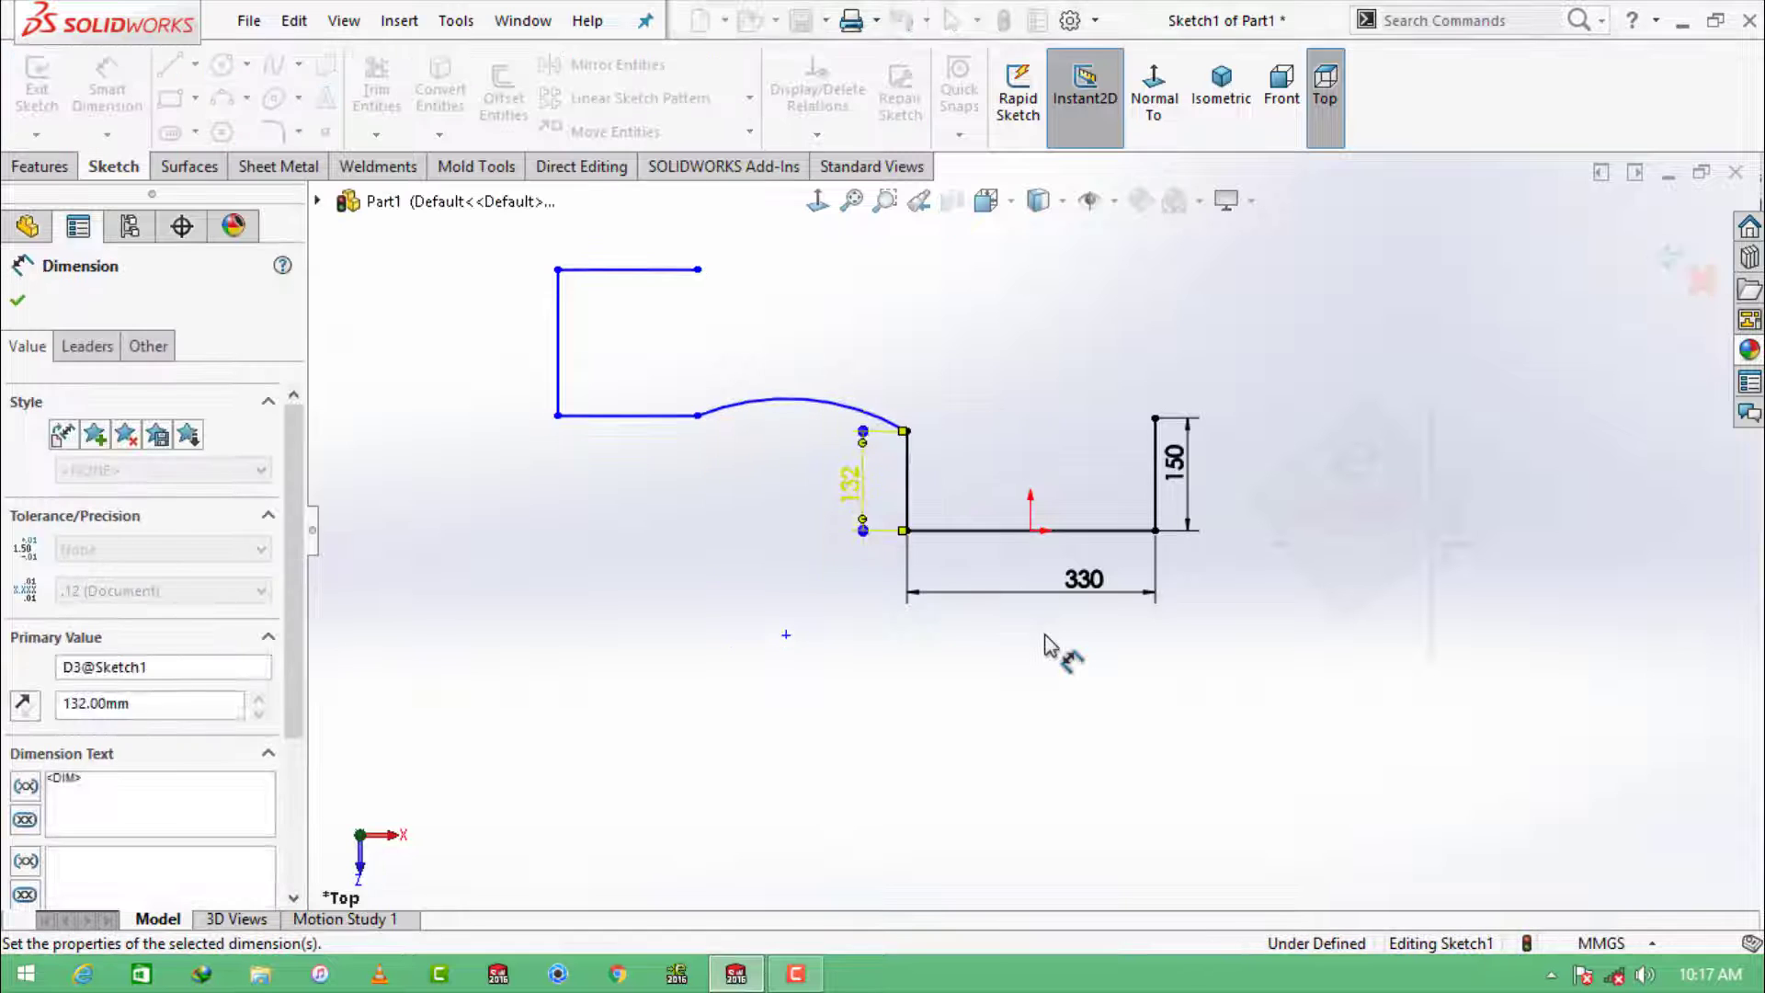
Step: Dimension the arc's radius to 300 mm
{"action": "scroll", "coordinate": [949, 423], "scroll_direction": "down", "scroll_amount": 2}
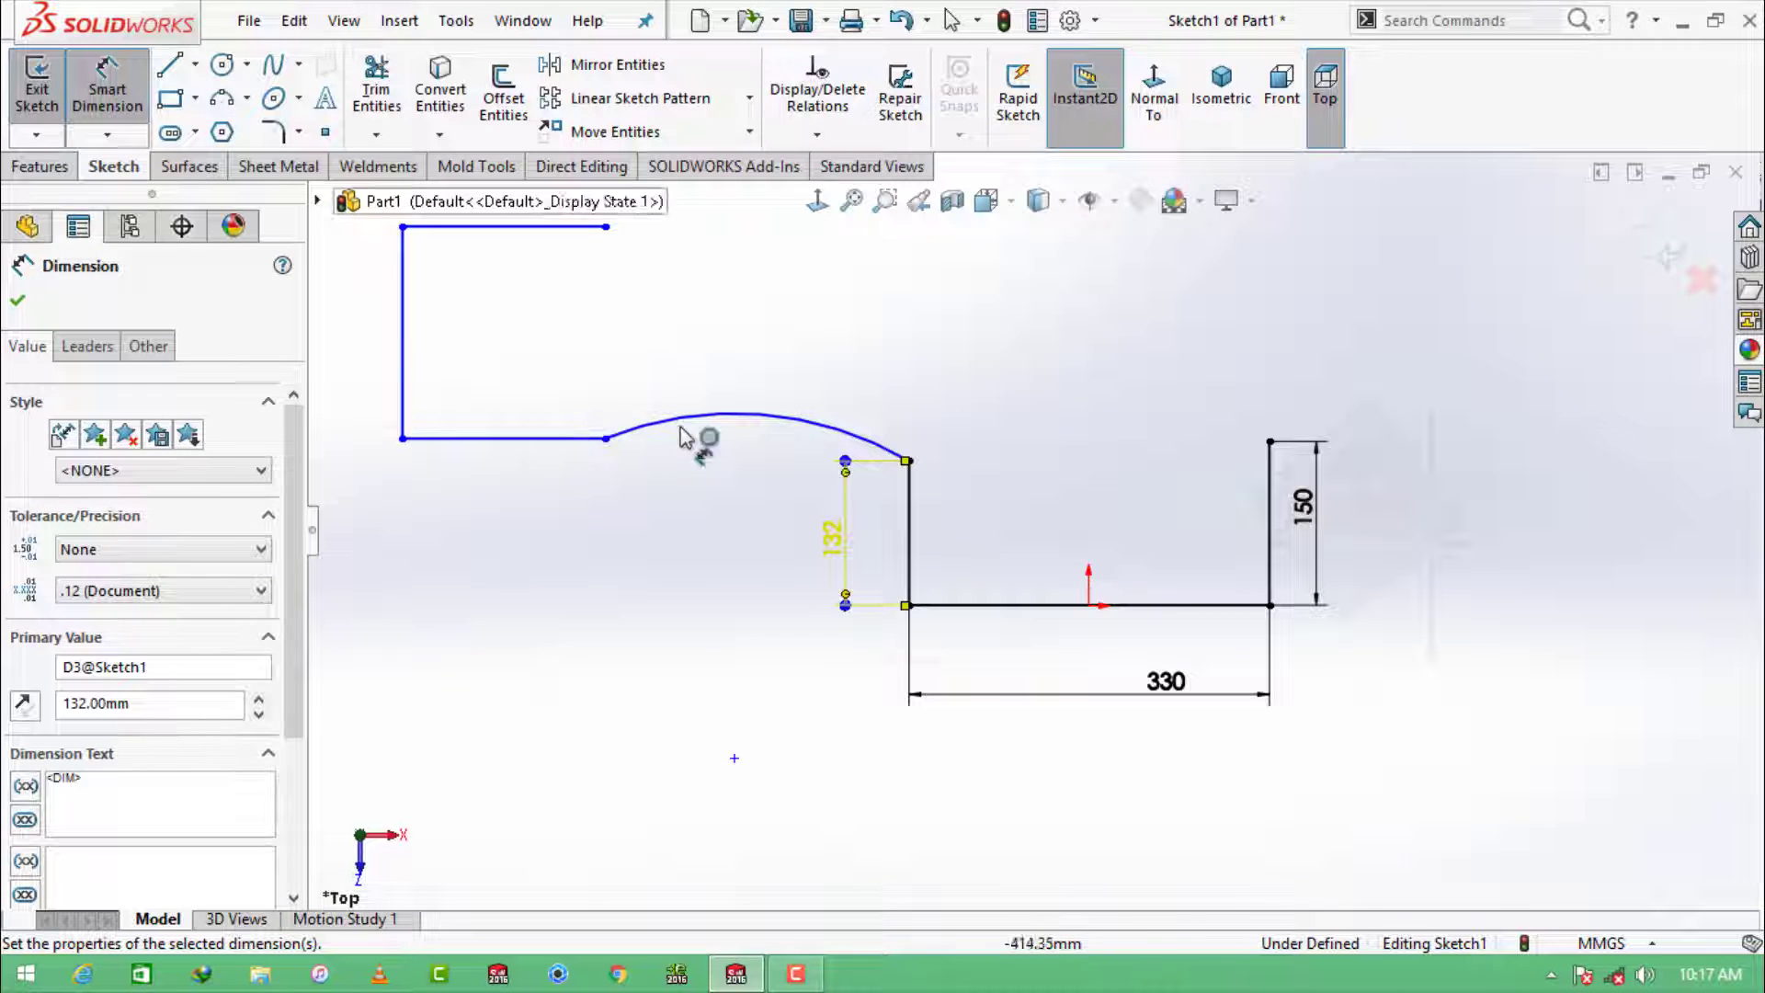
{"action": "left_click", "coordinate": [719, 418]}
{"action": "left_click", "coordinate": [722, 593]}
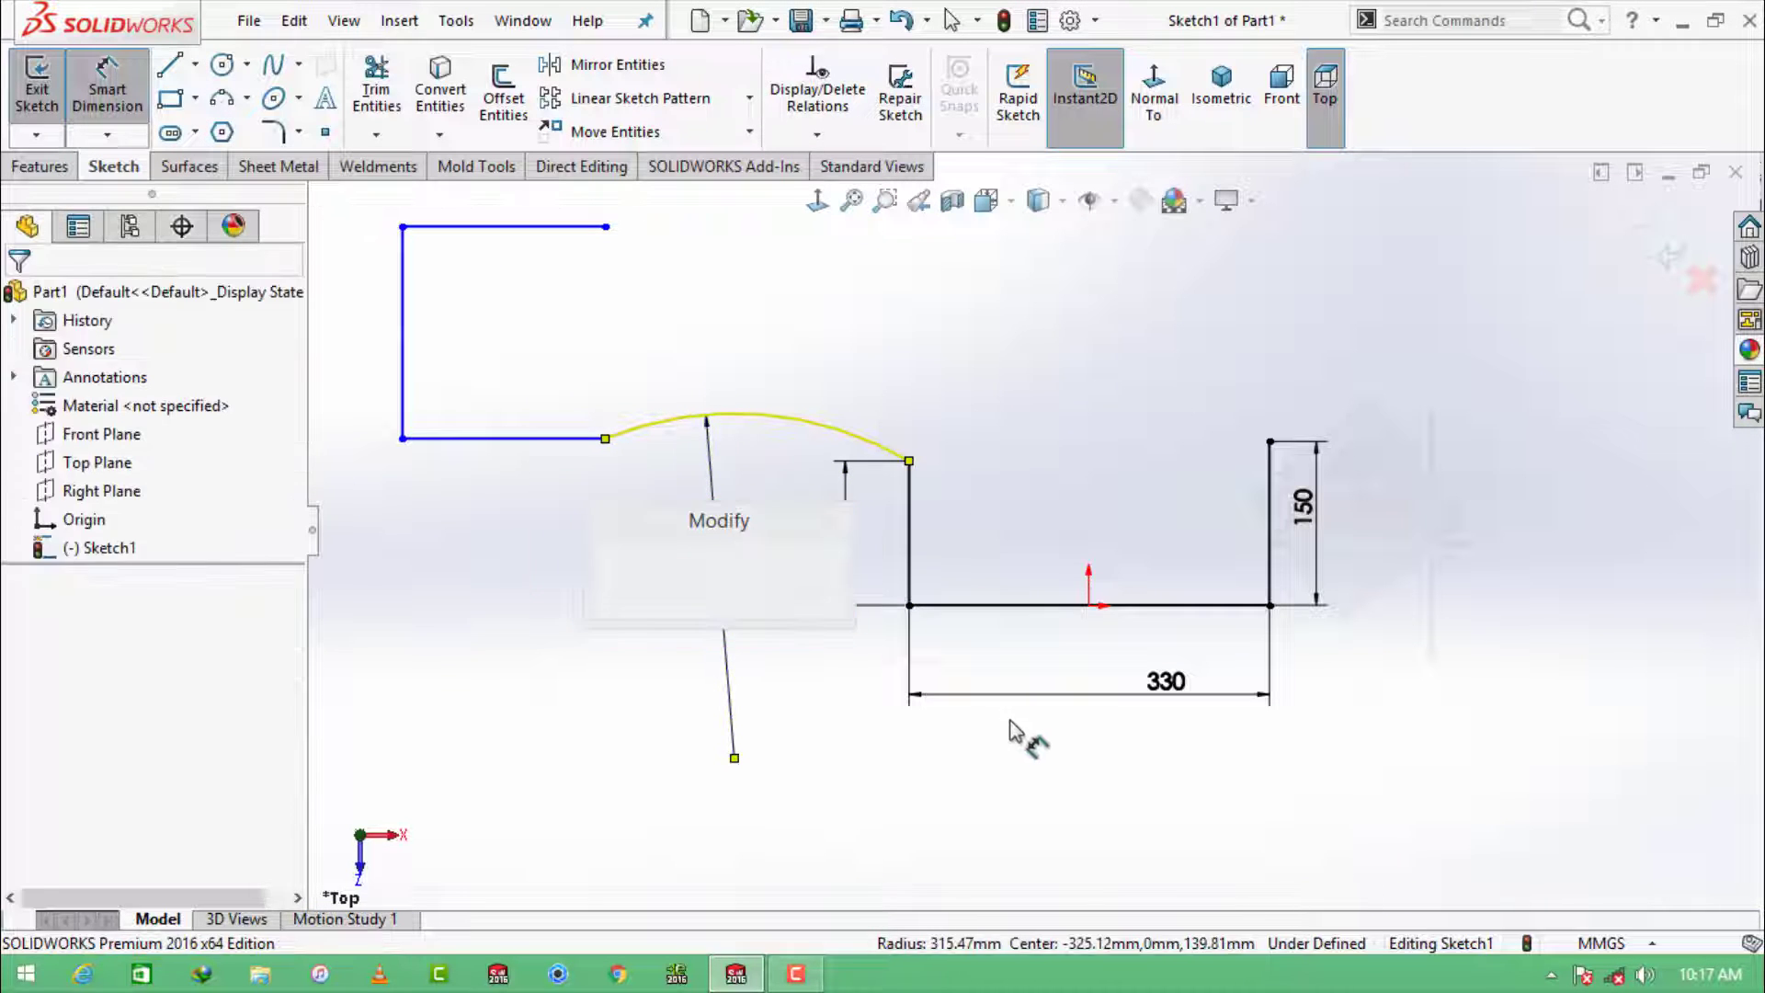
{"action": "type", "text": "3"}
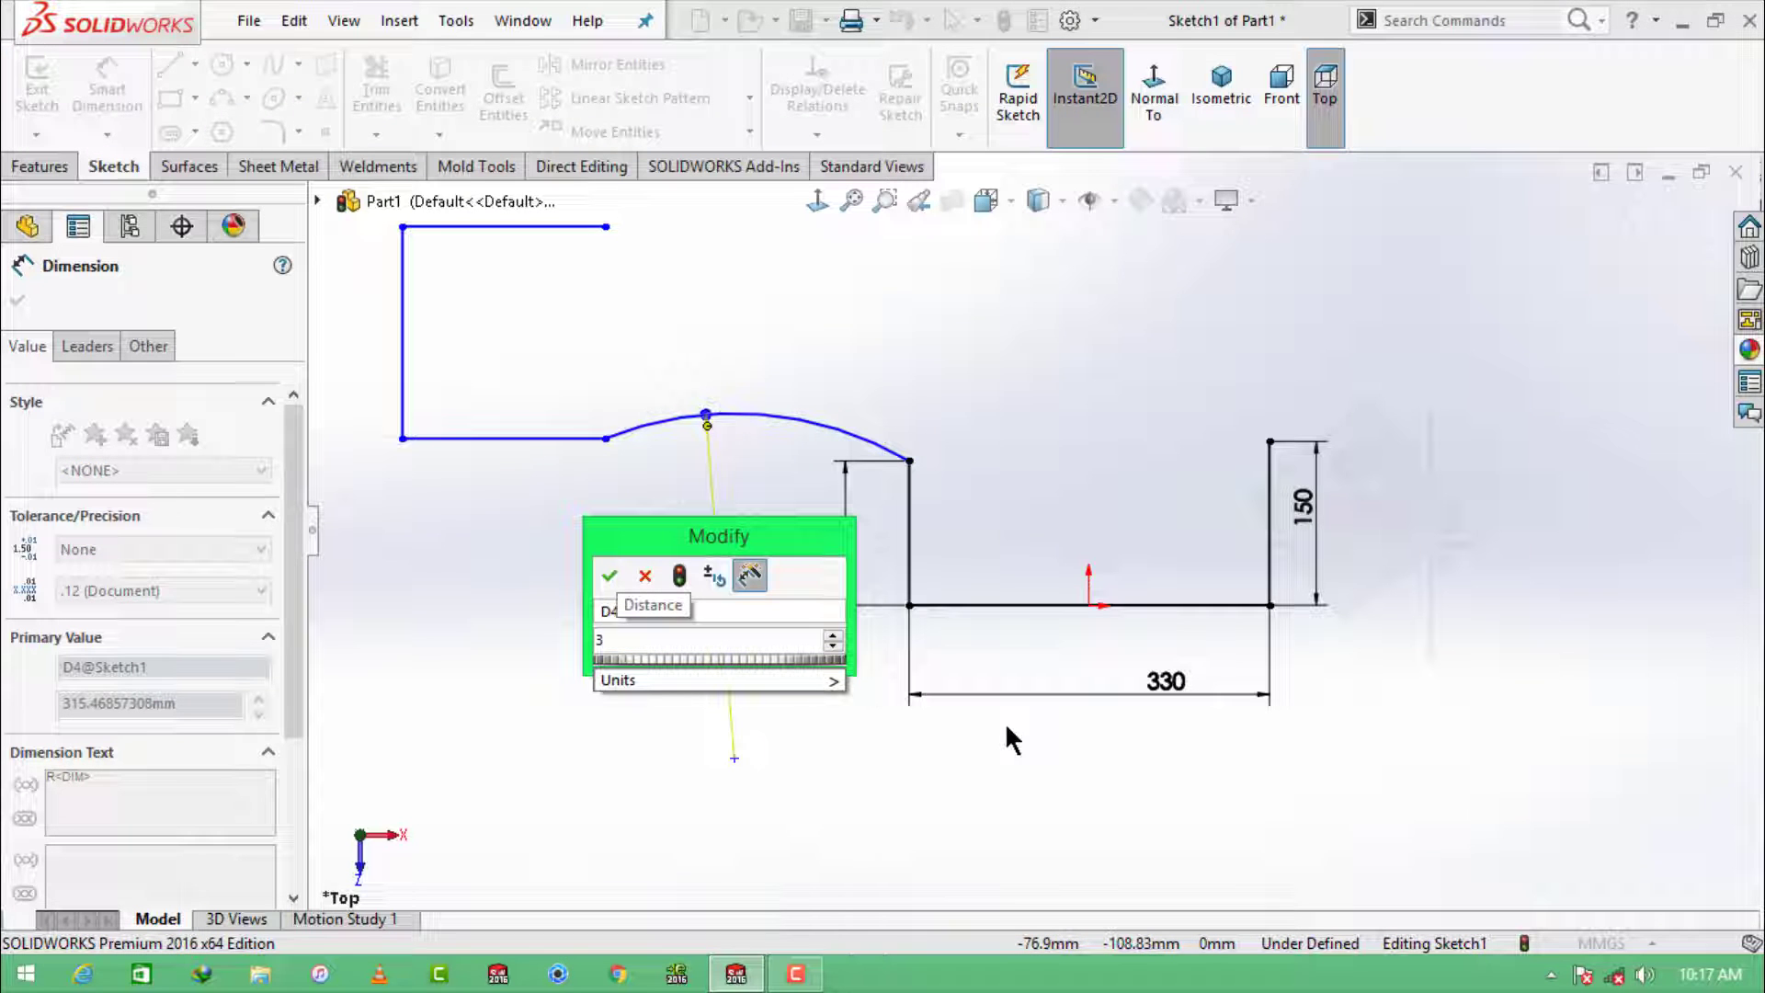
{"action": "type", "text": "00"}
{"action": "key", "text": "Return"}
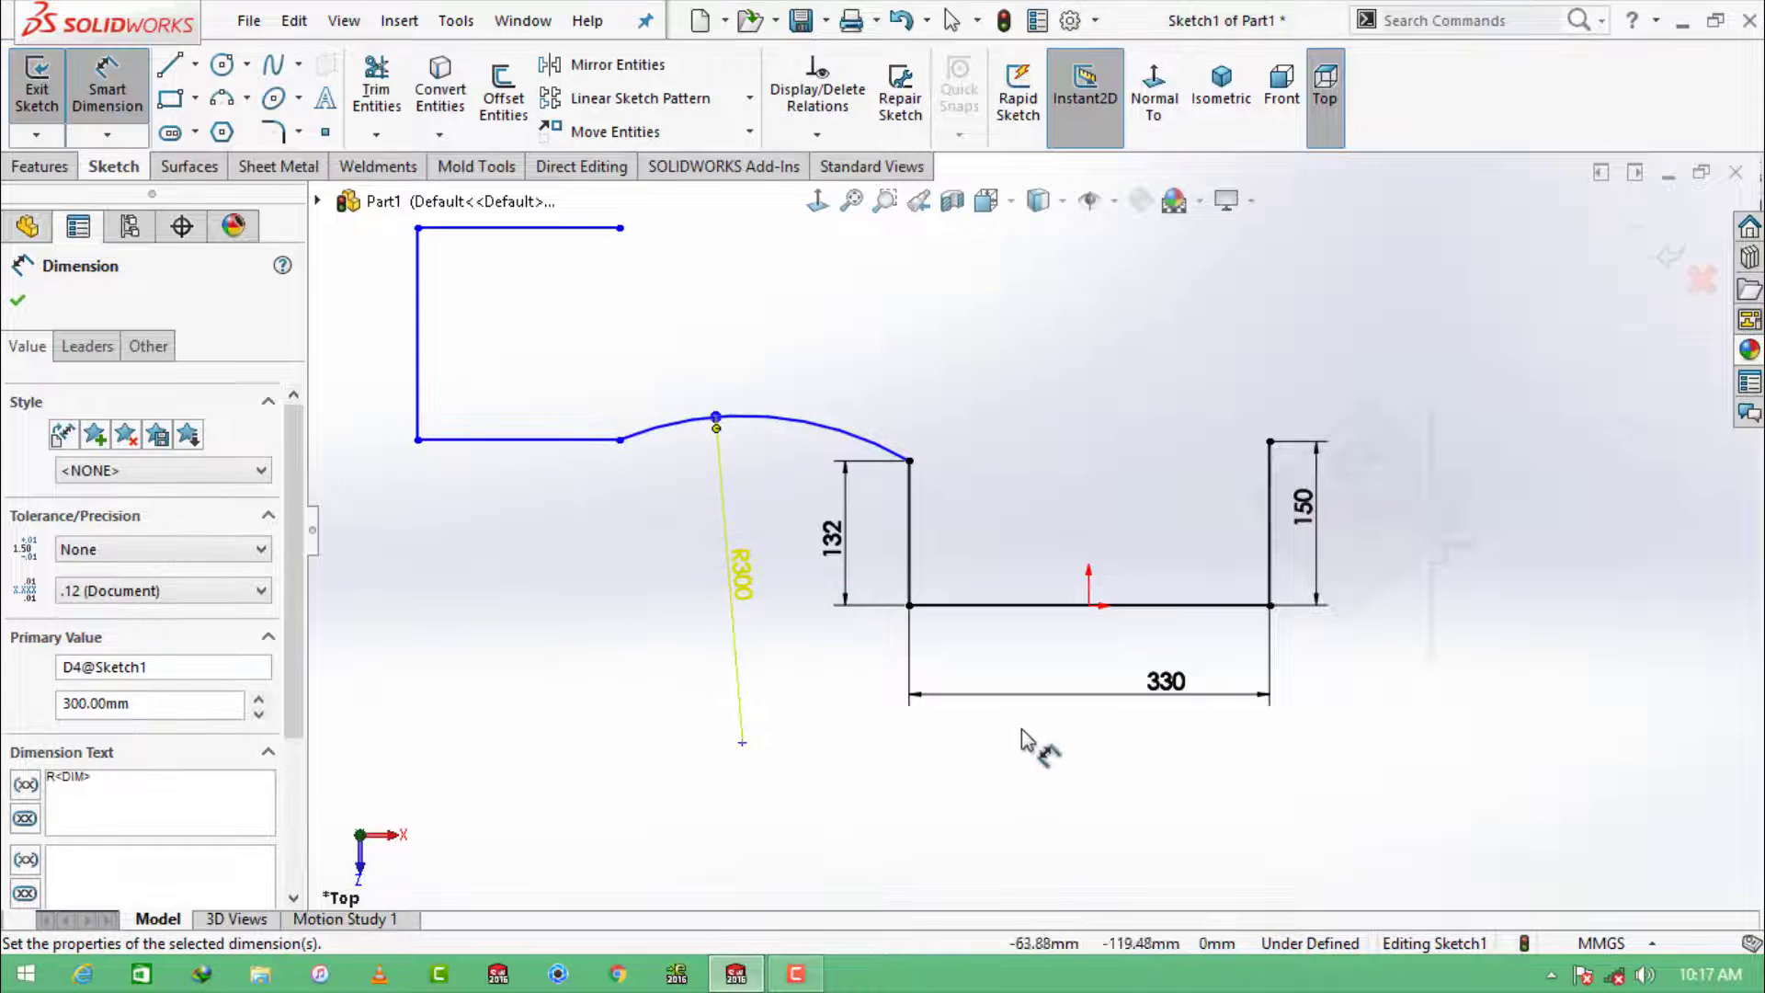
{"action": "key", "text": "Escape"}
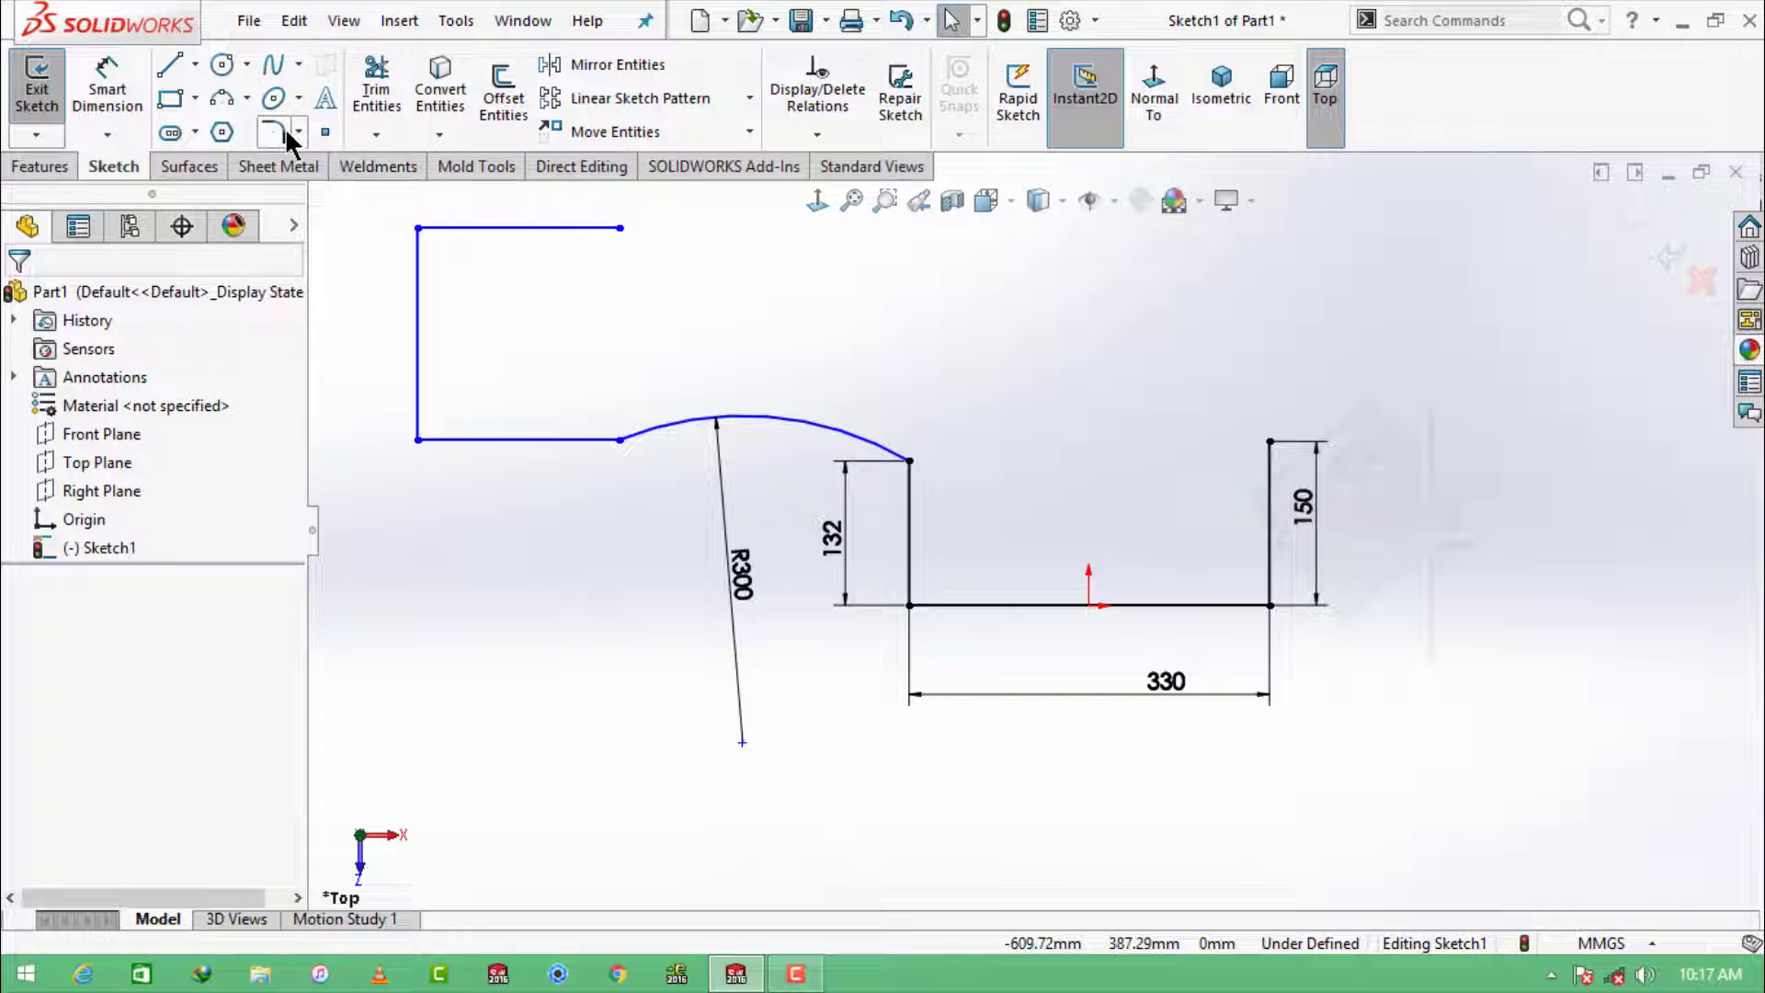
Step: Dimension the lower horizontal line of the C-shaped part, next to the arc, to 150 mm
{"action": "left_click", "coordinate": [107, 88]}
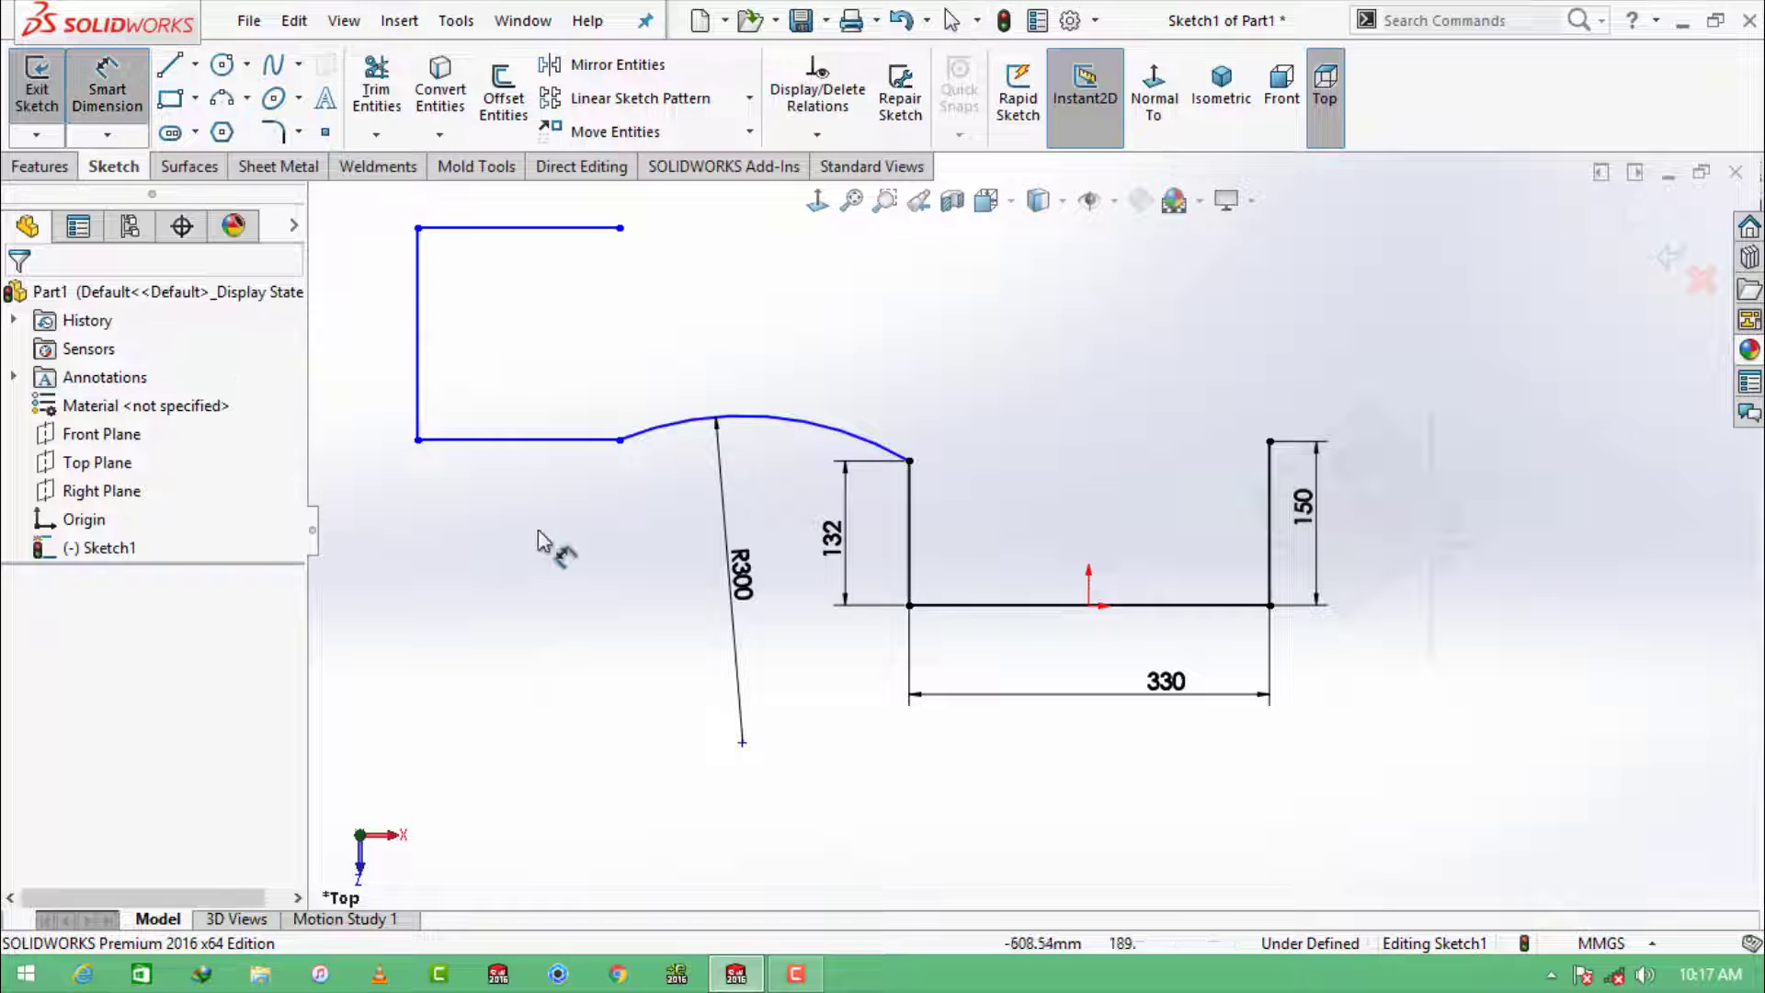
{"action": "left_click", "coordinate": [546, 457]}
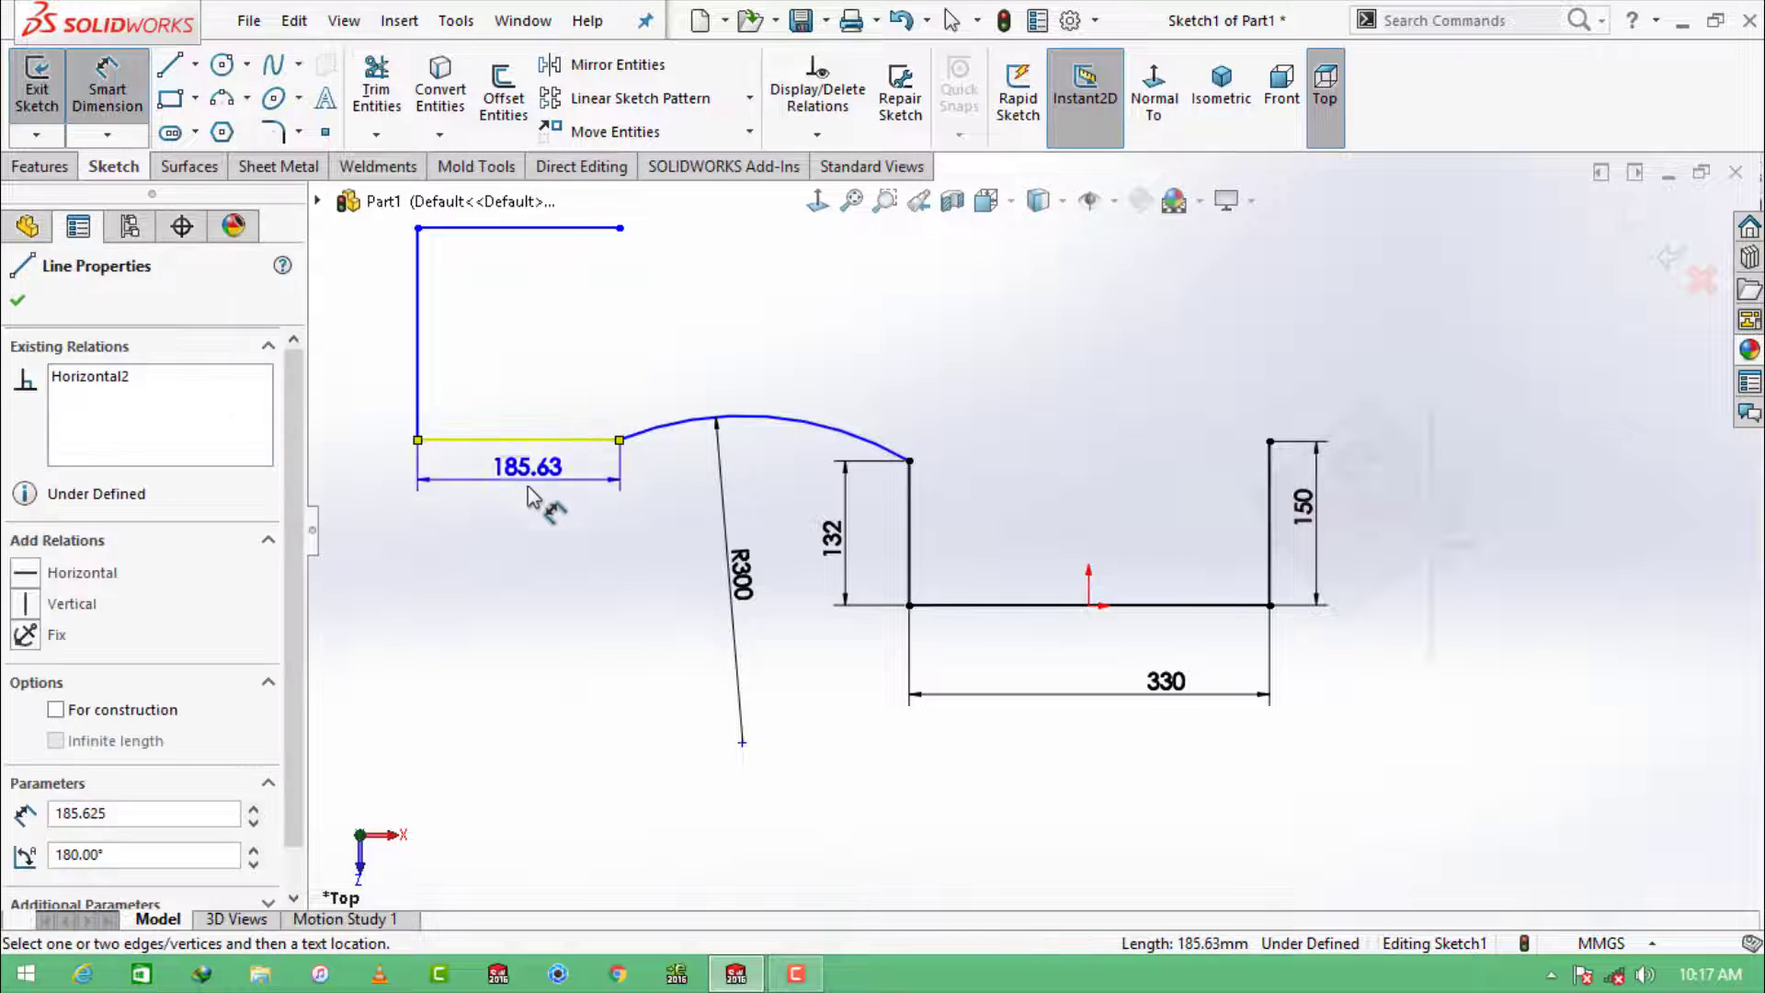
{"action": "left_click", "coordinate": [551, 474]}
{"action": "type", "text": "150"}
{"action": "key", "text": "Return"}
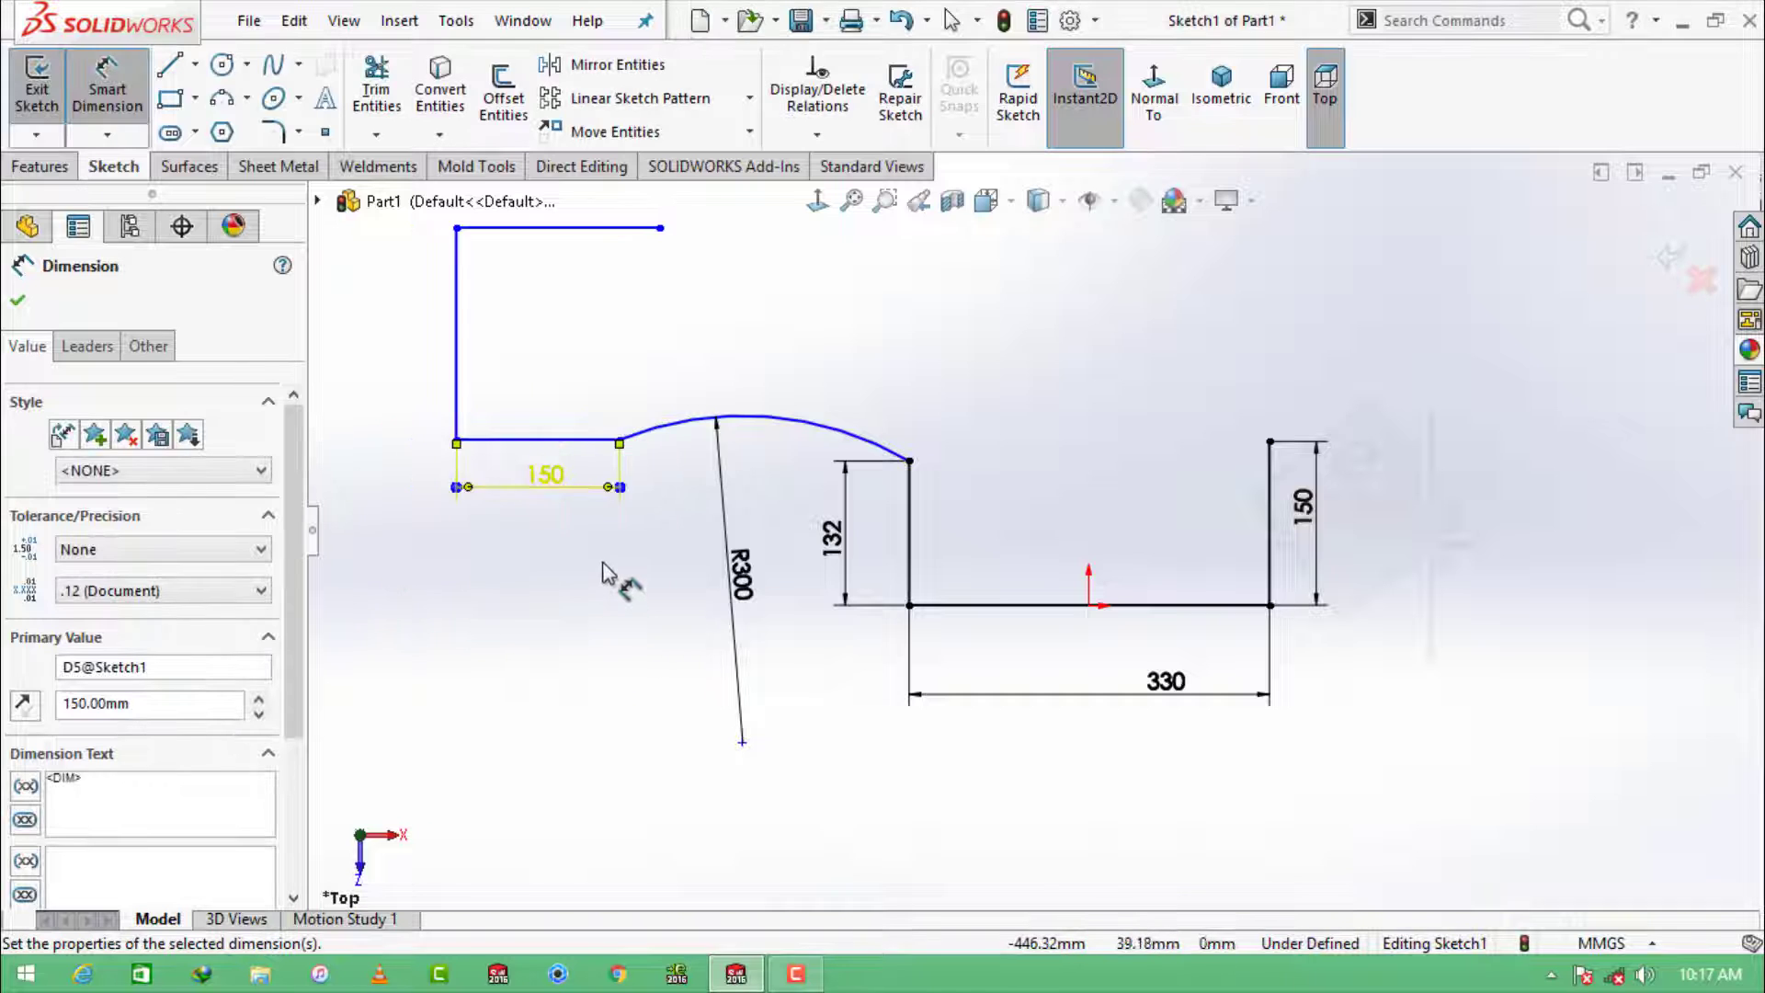
Step: Dimension the vertical line of the C-shaped part to 228 mm
{"action": "left_click", "coordinate": [631, 418]}
{"action": "left_click", "coordinate": [548, 487]}
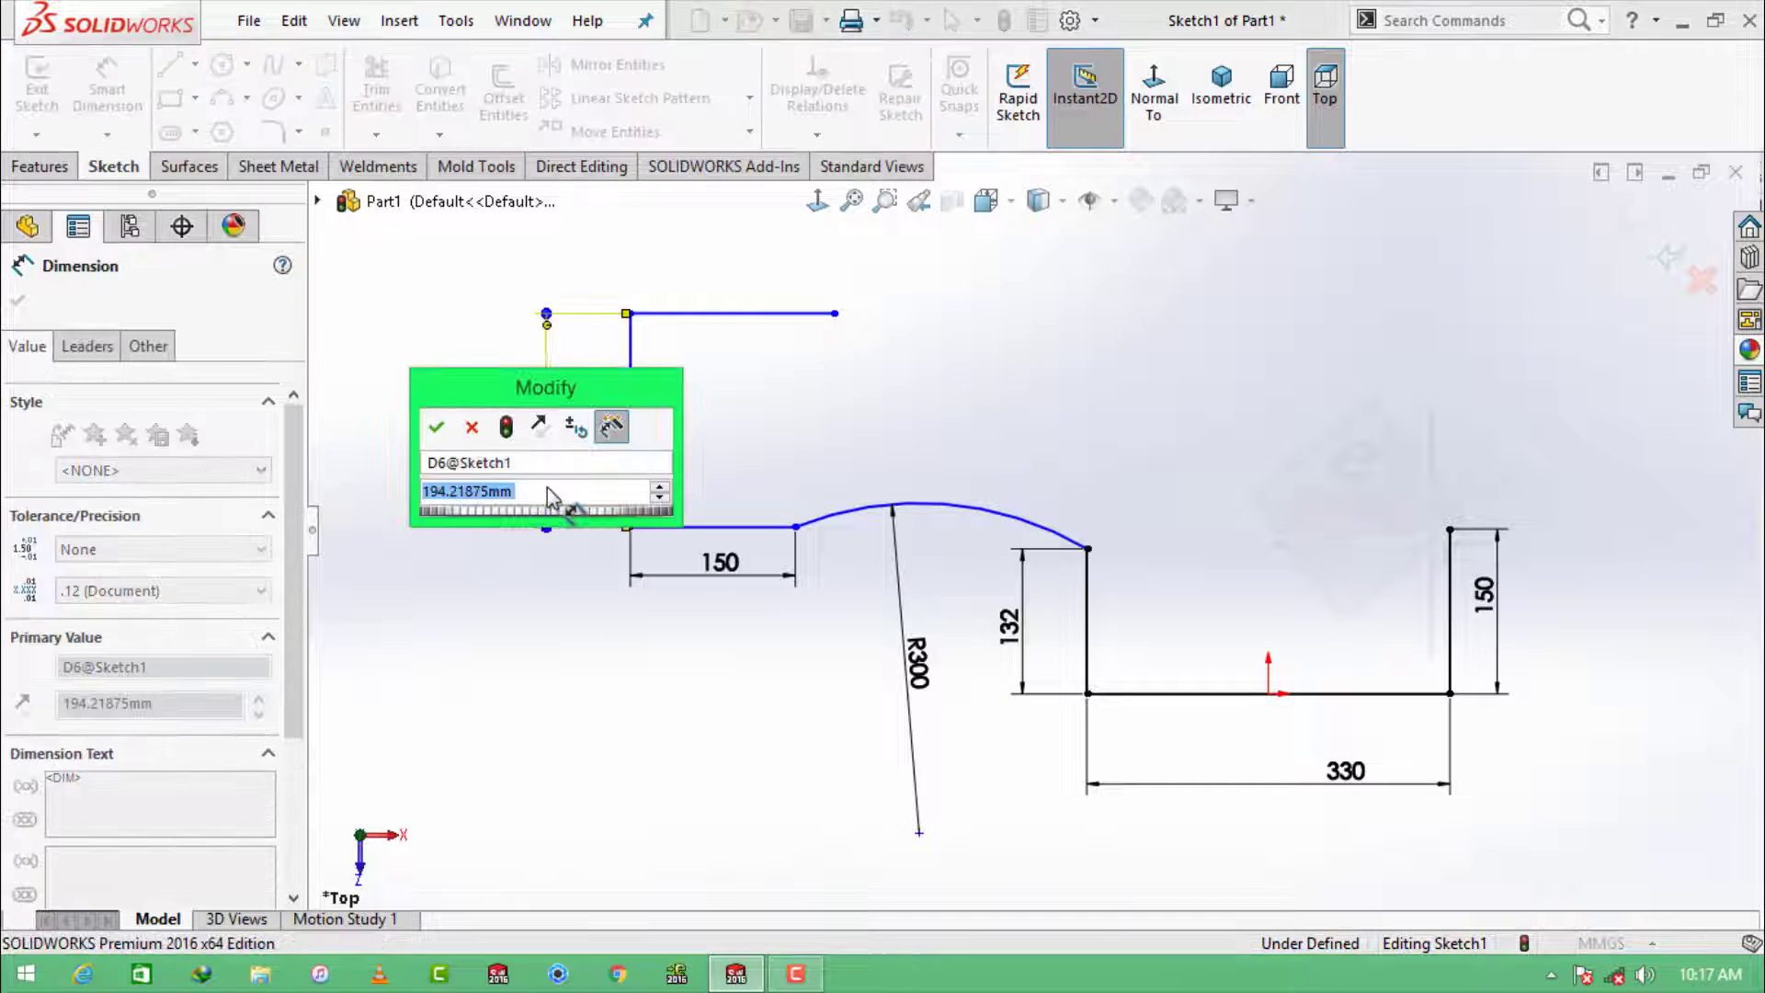
{"action": "type", "text": "228"}
{"action": "key", "text": "Return"}
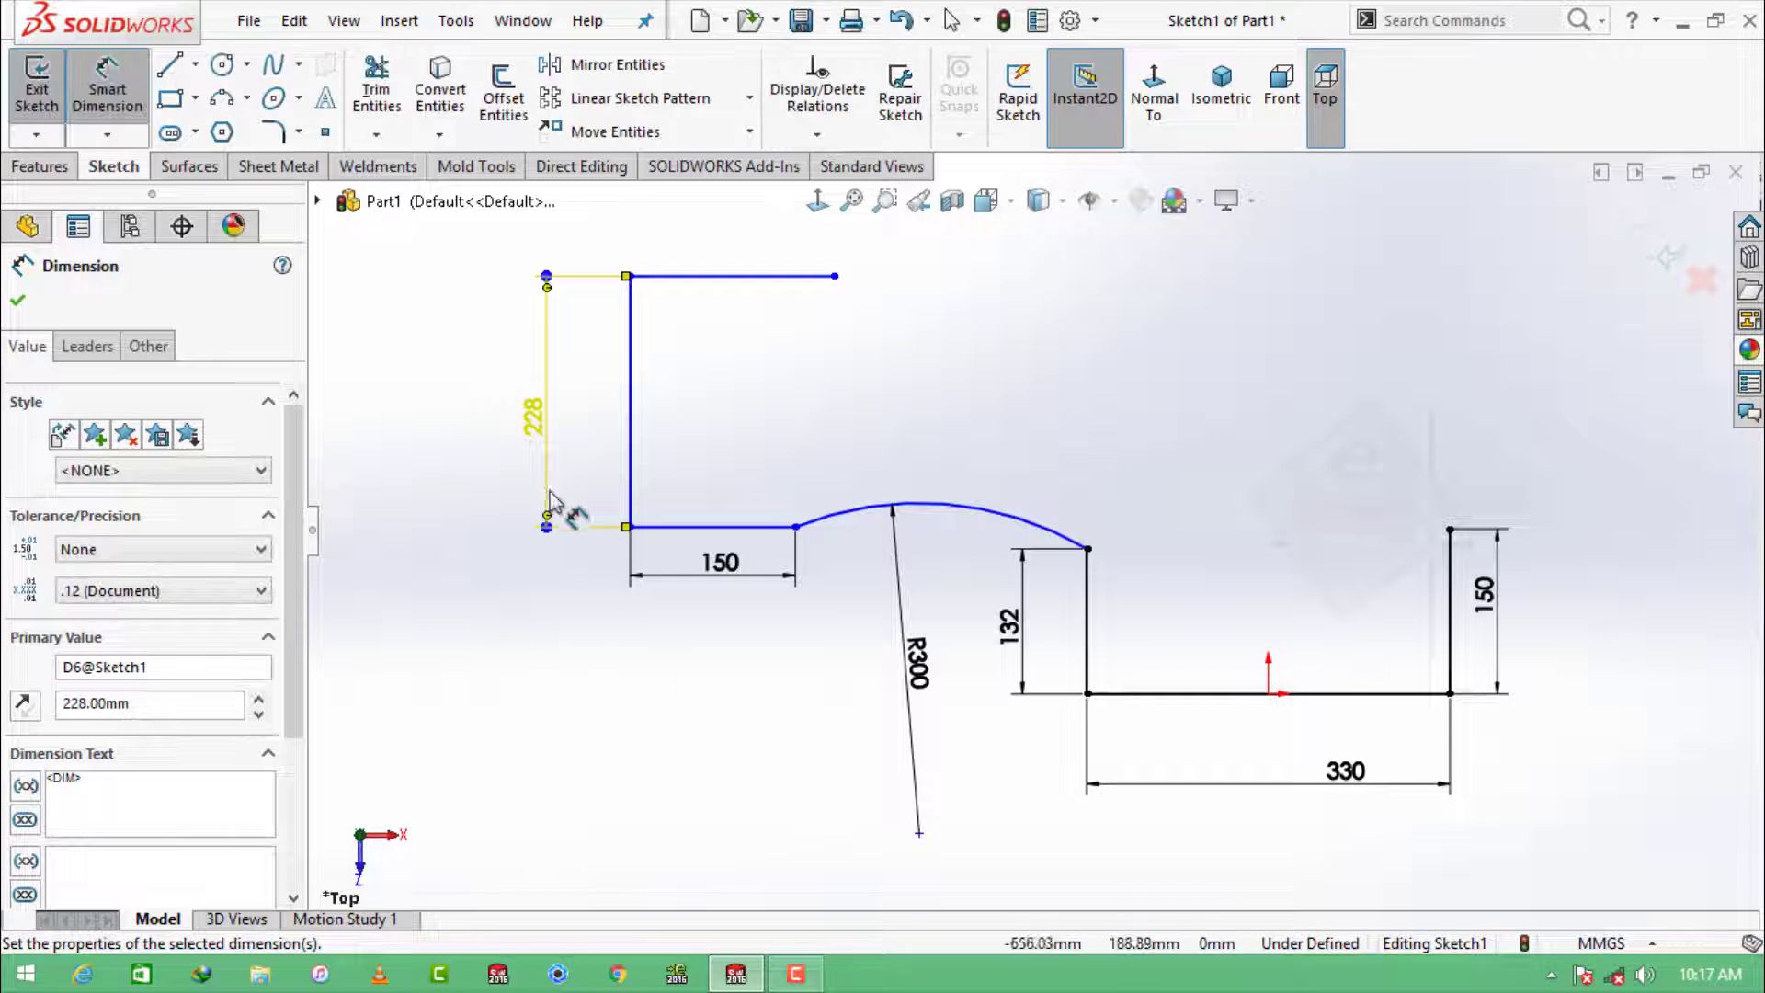
Step: Dimension the upper horizontal line of the C-shaped part to 150 mm
{"action": "left_click", "coordinate": [721, 276]}
{"action": "left_click", "coordinate": [709, 241]}
{"action": "type", "text": "150"}
{"action": "key", "text": "Return"}
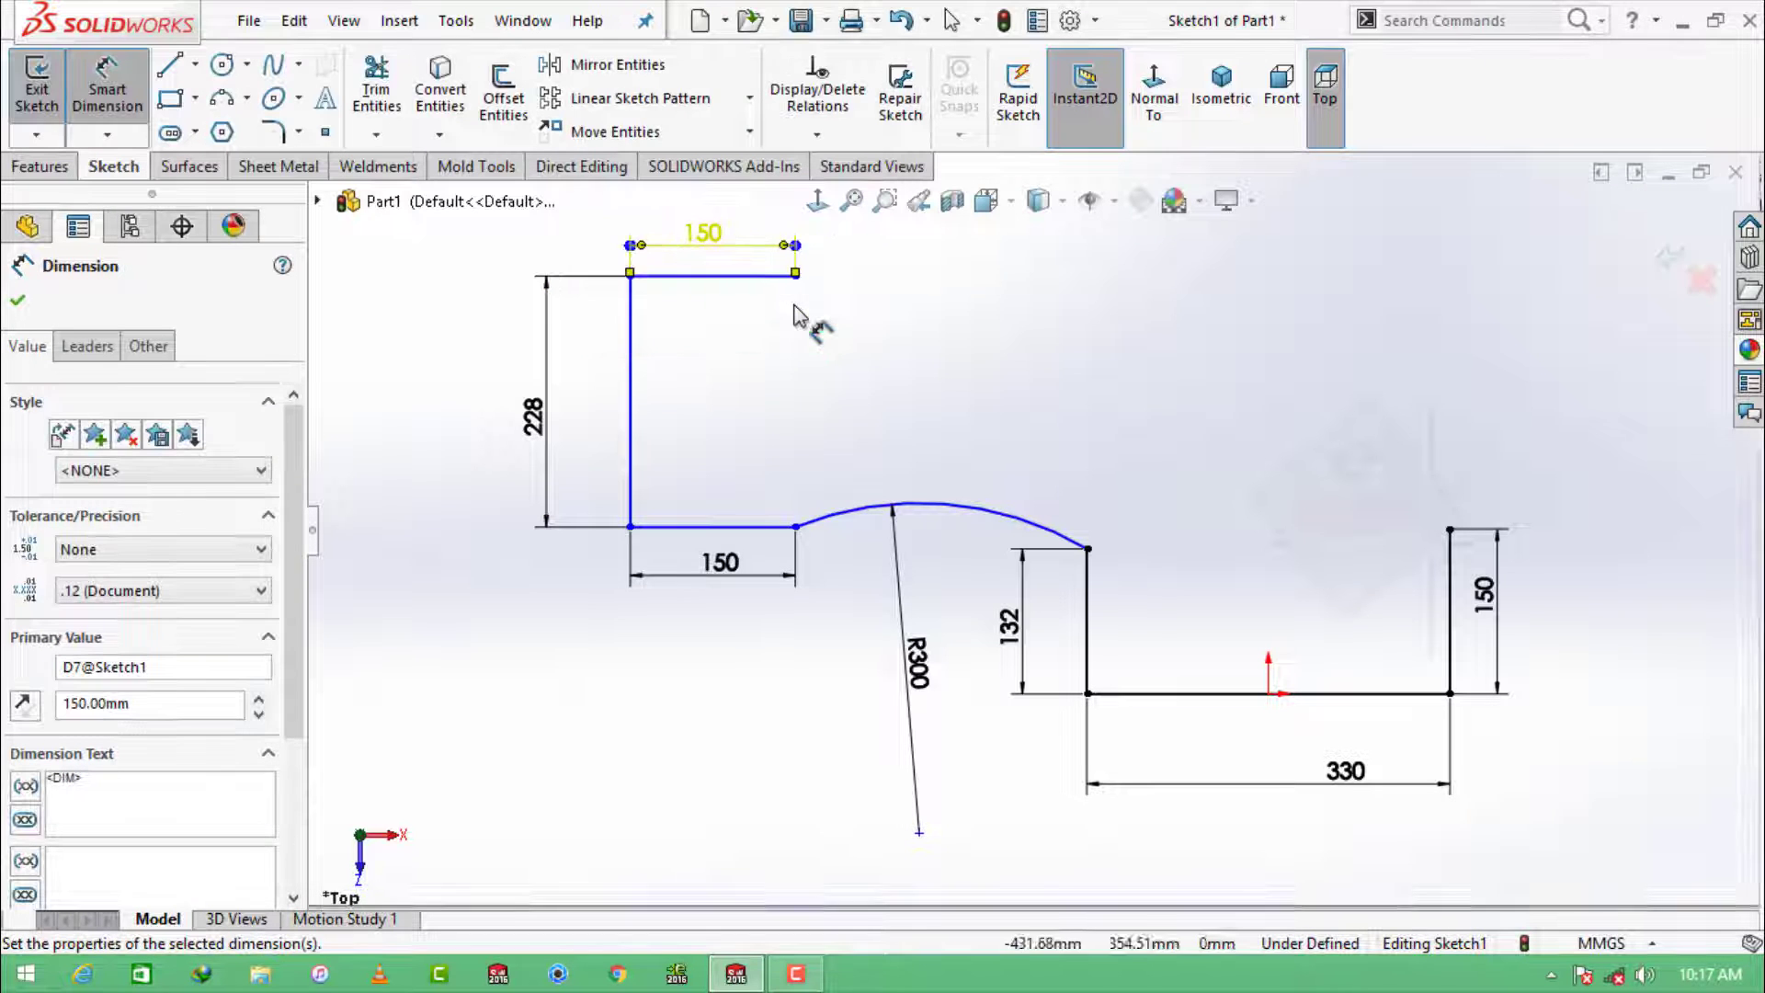
{"action": "scroll", "coordinate": [1471, 598], "scroll_direction": "up", "scroll_amount": 4}
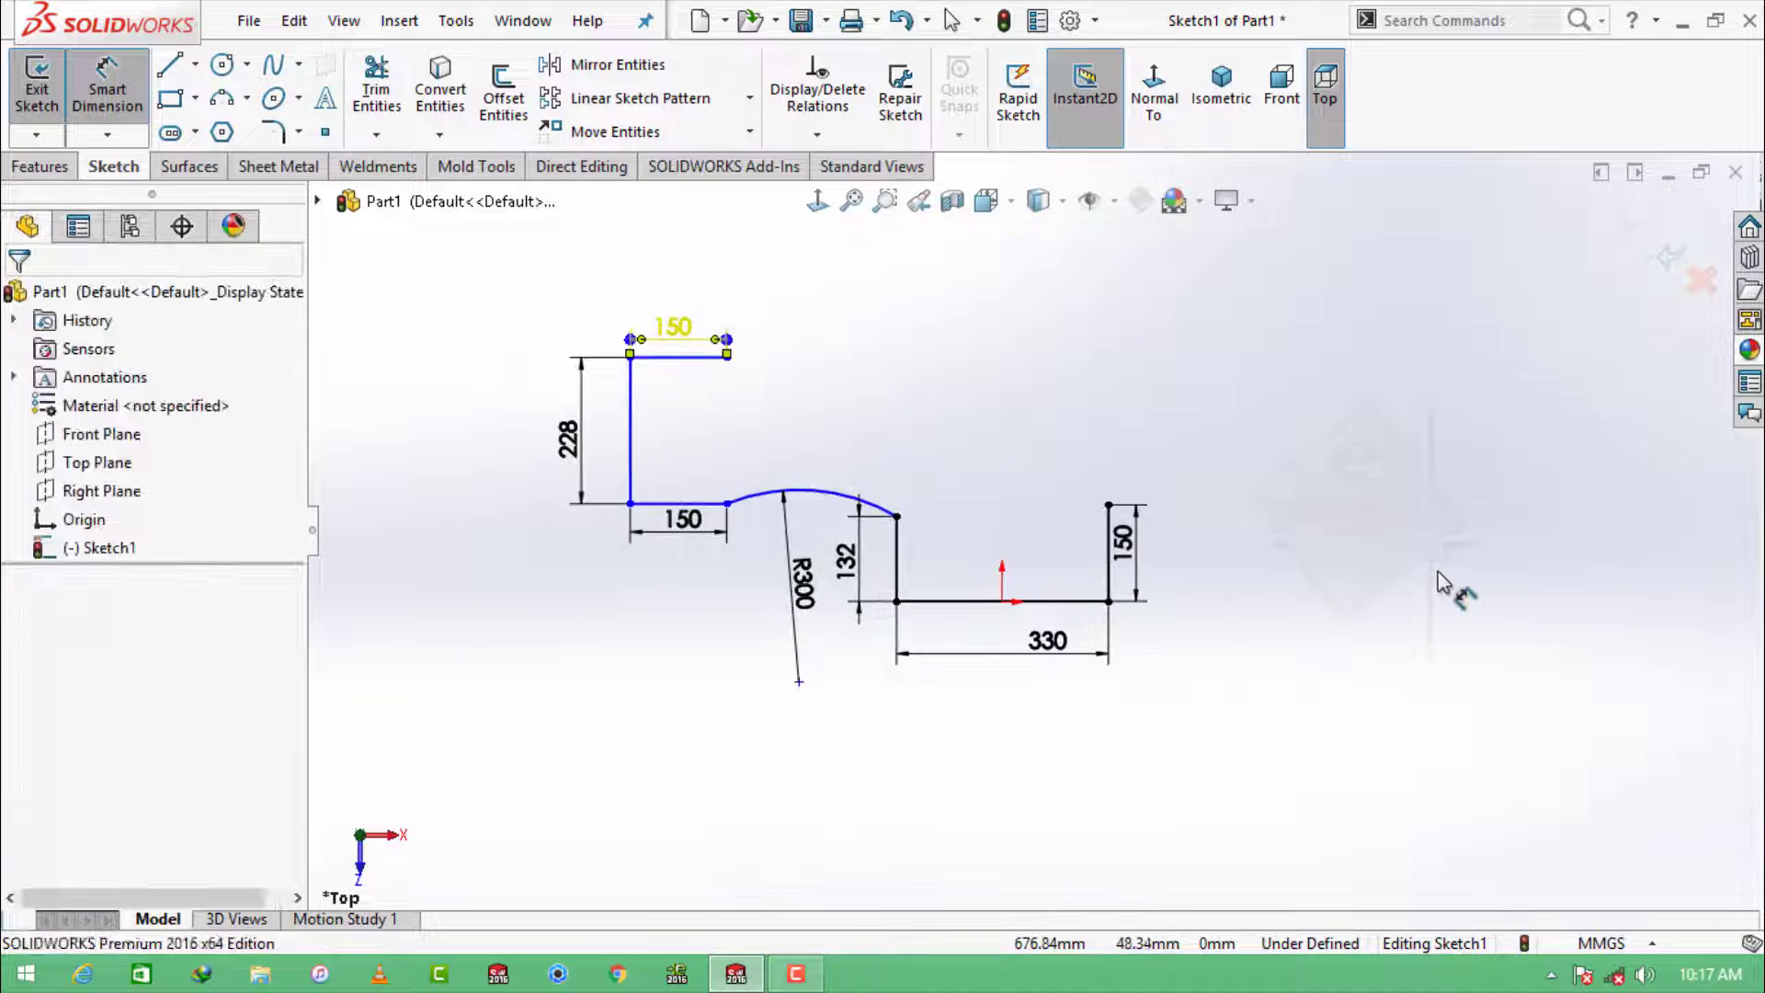
{"action": "key", "text": "Escape"}
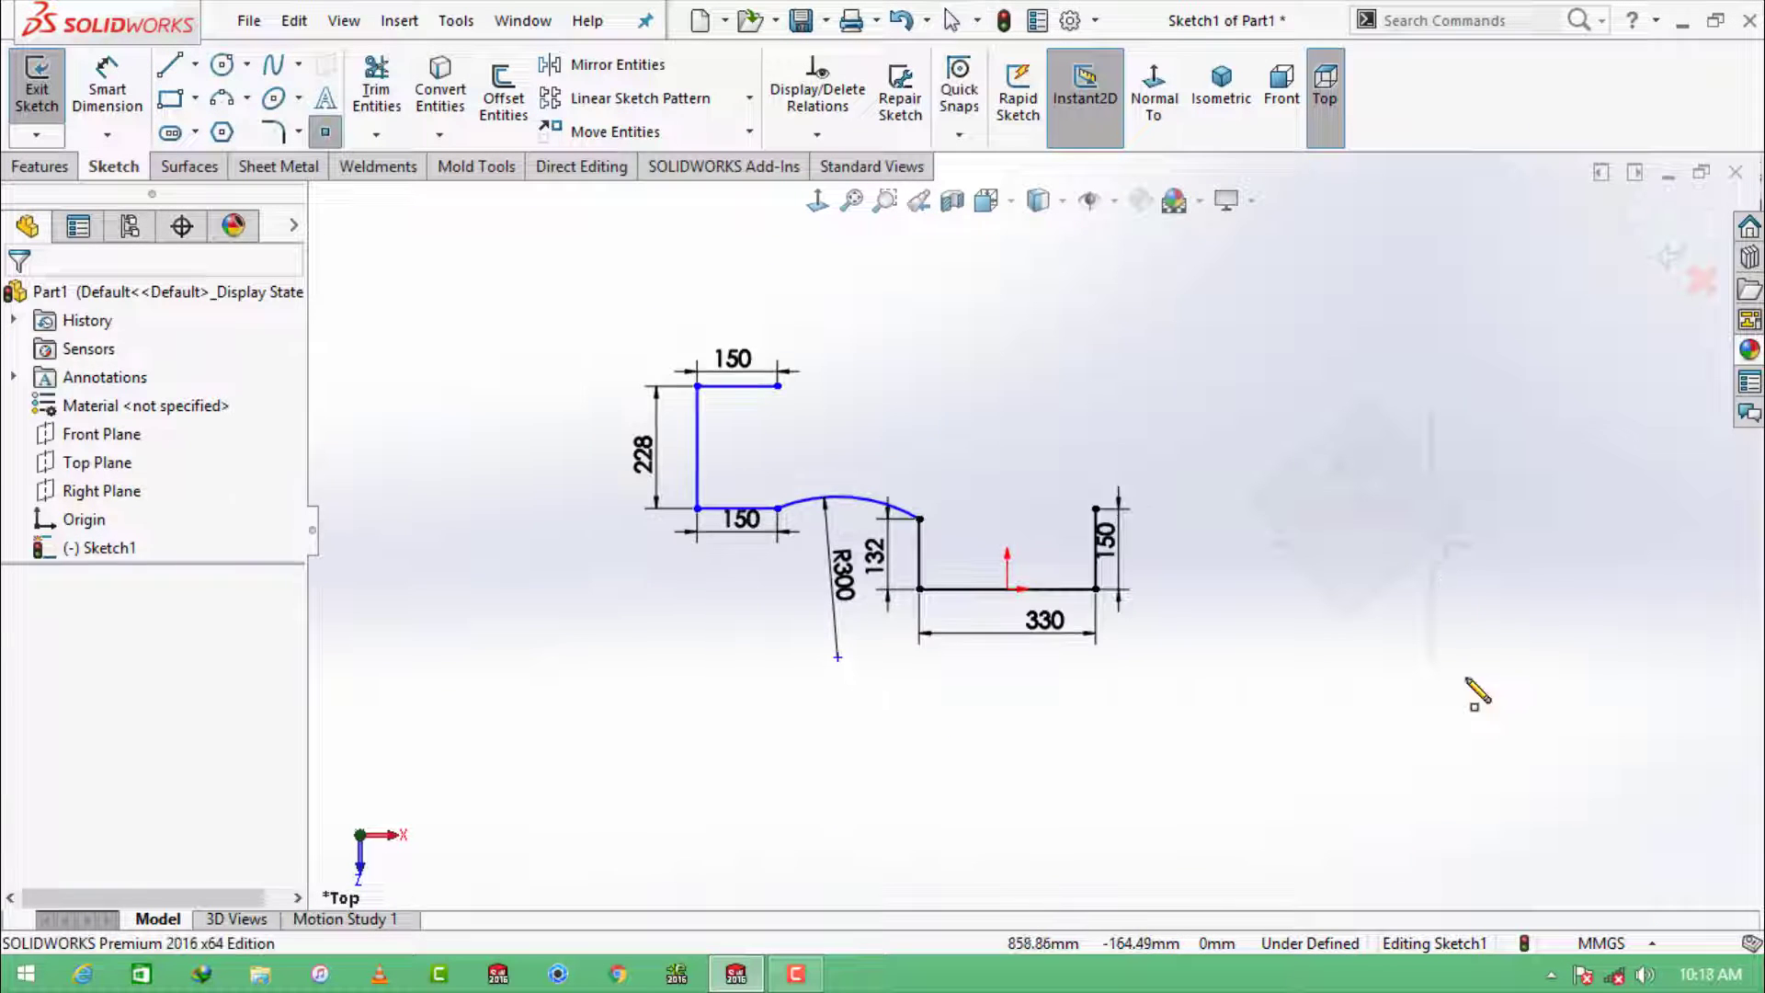
Step: Place a point at about X 856, Y -164 mm and draw a curved spline from the upper 150 mm line's free end to it
{"action": "left_click", "coordinate": [1467, 678]}
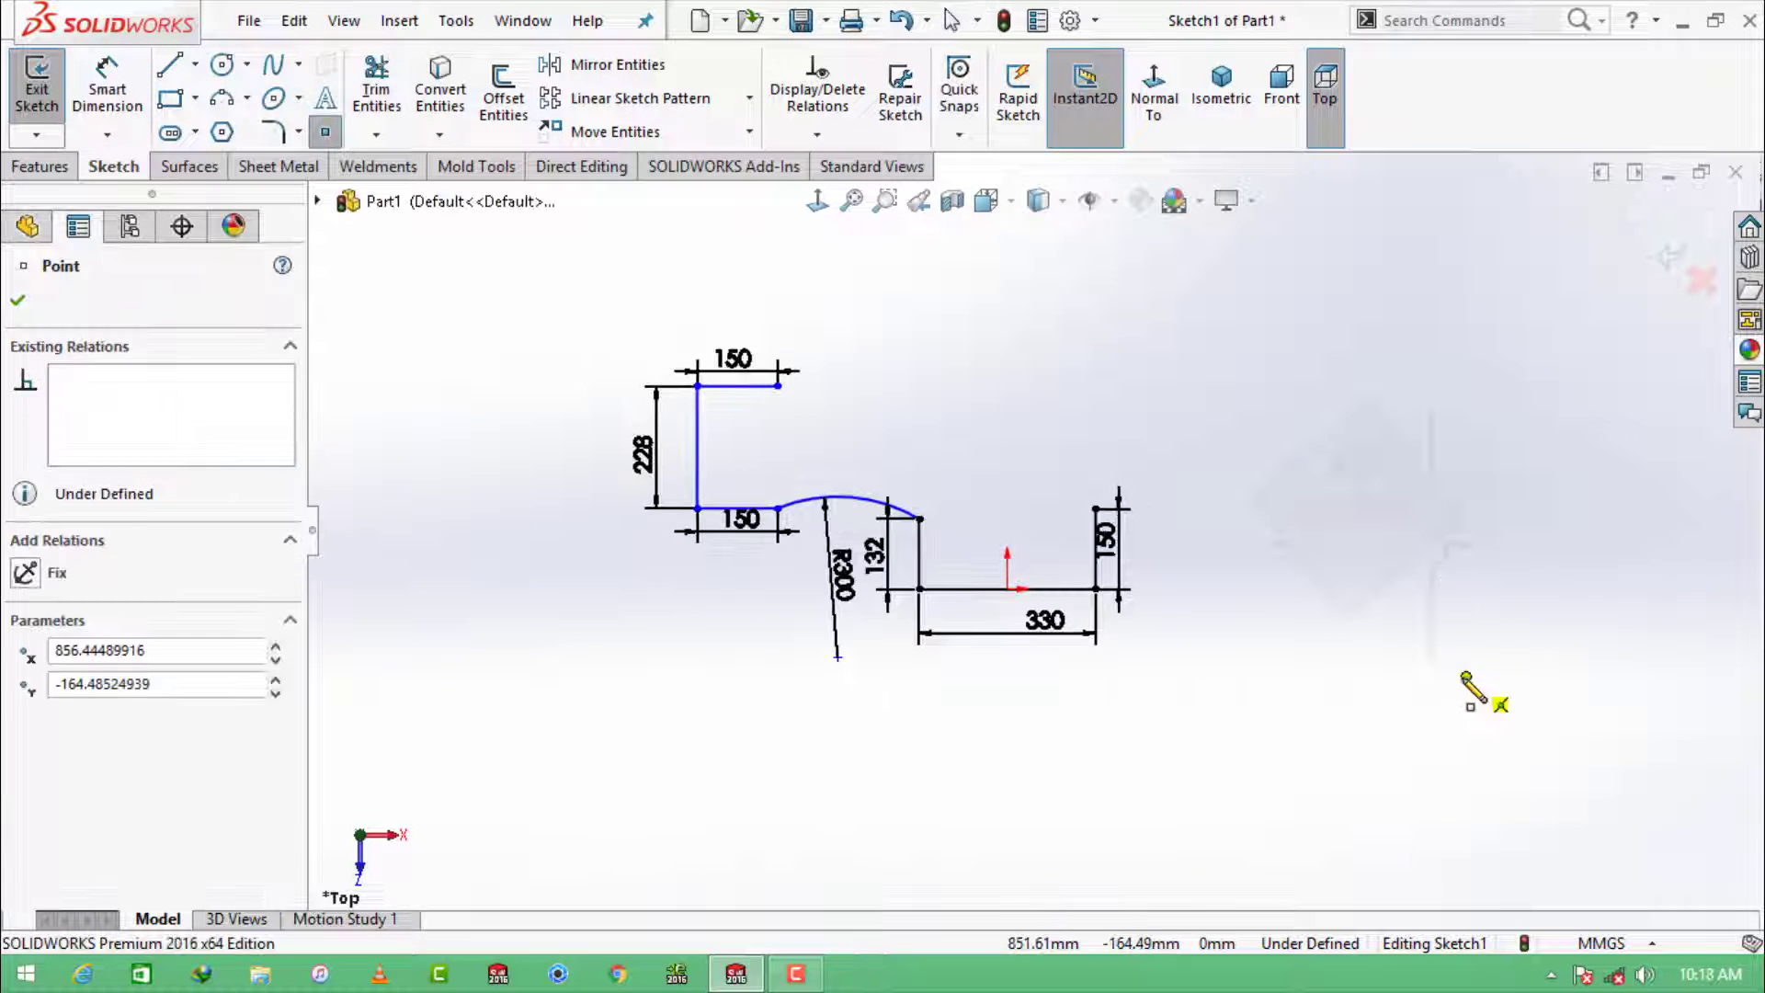
{"action": "left_click", "coordinate": [273, 65]}
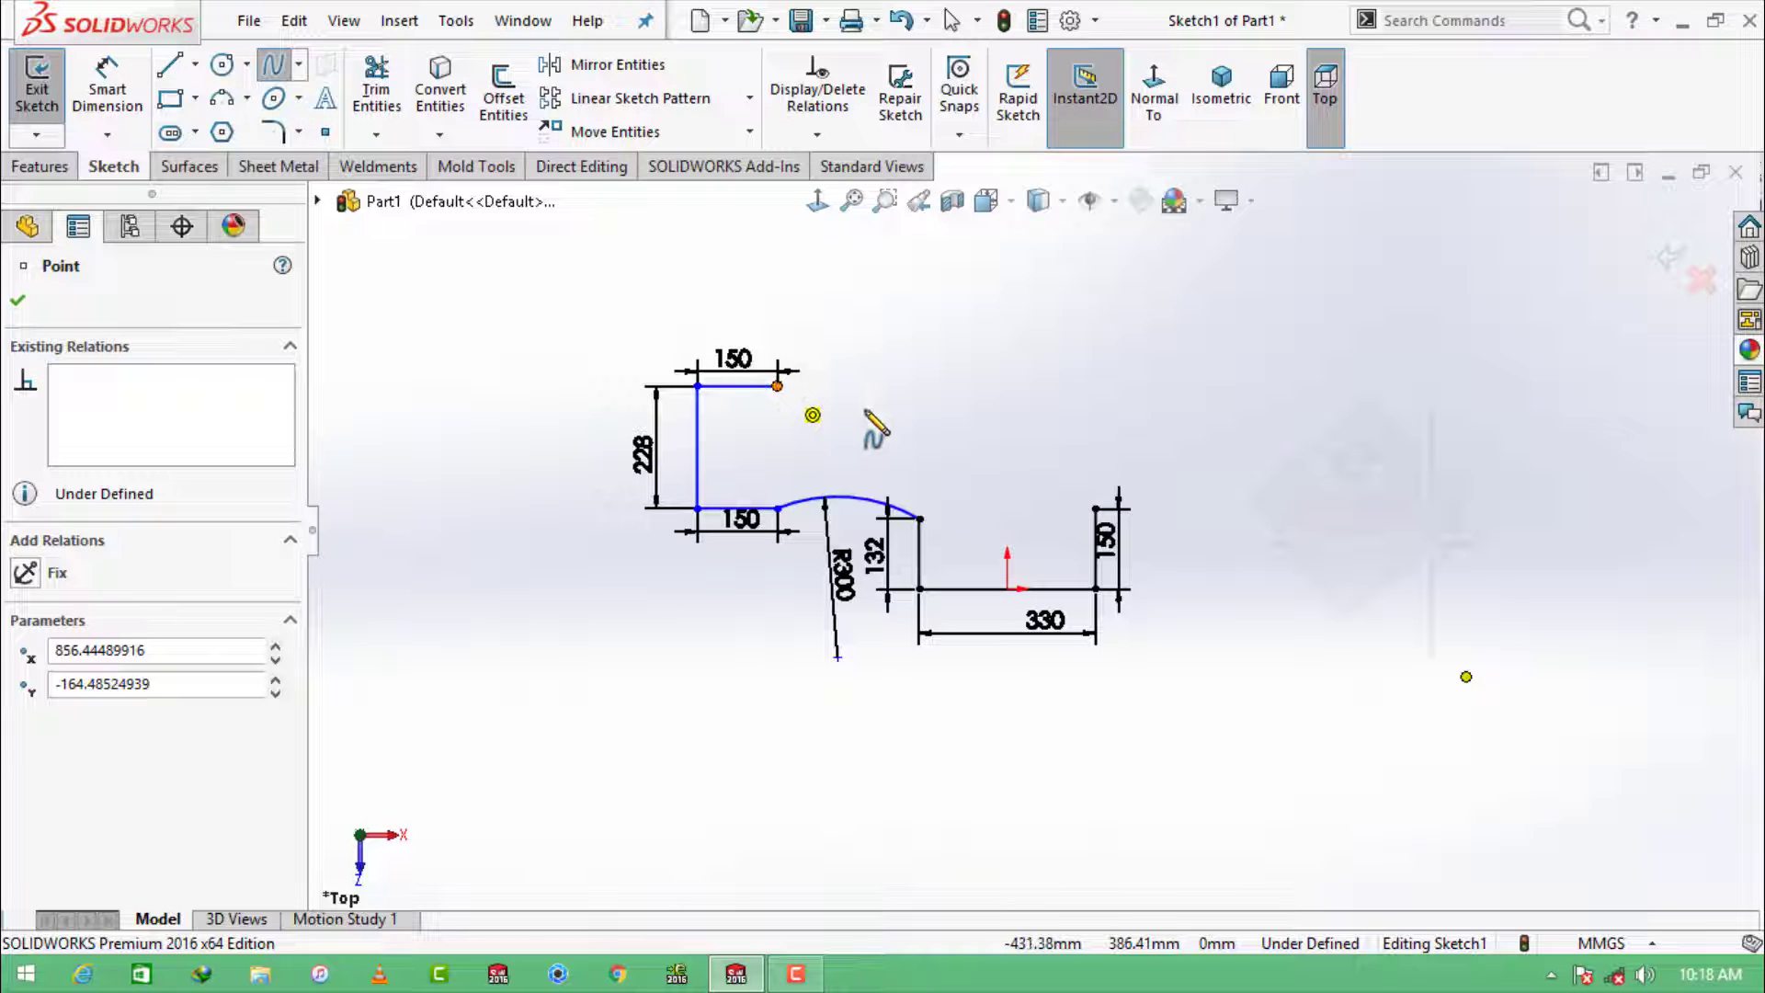
{"action": "left_click", "coordinate": [776, 386]}
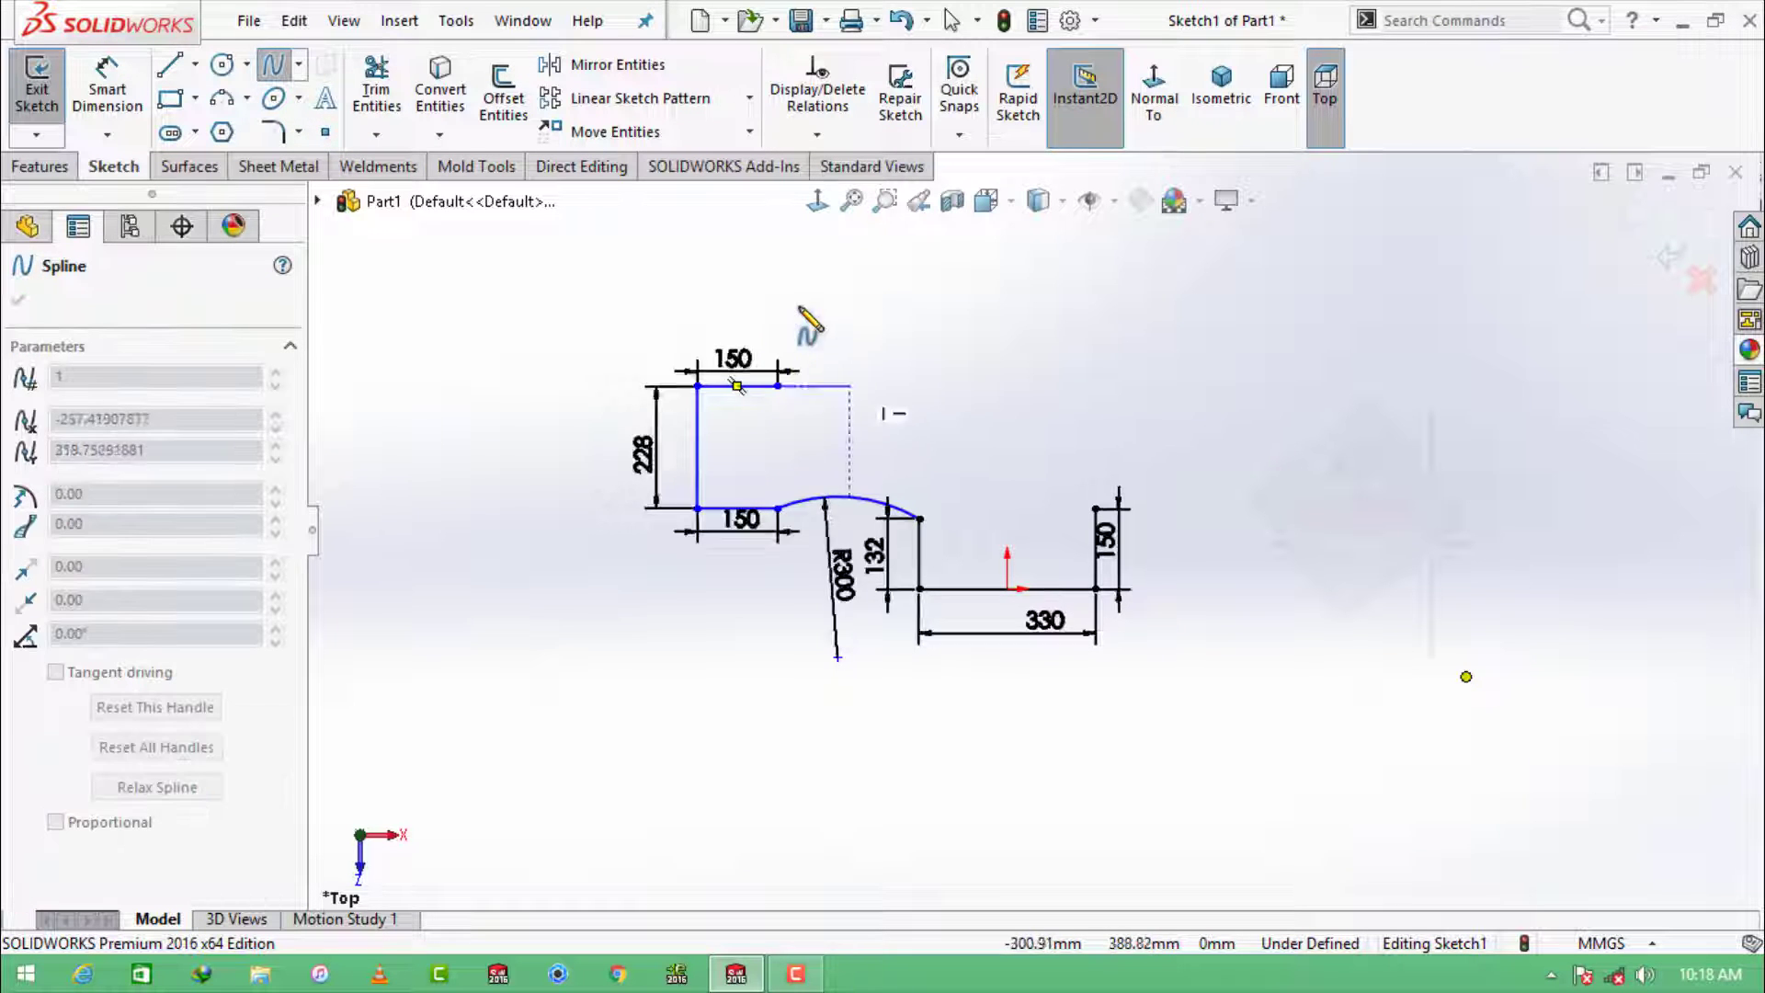
{"action": "left_click", "coordinate": [862, 418]}
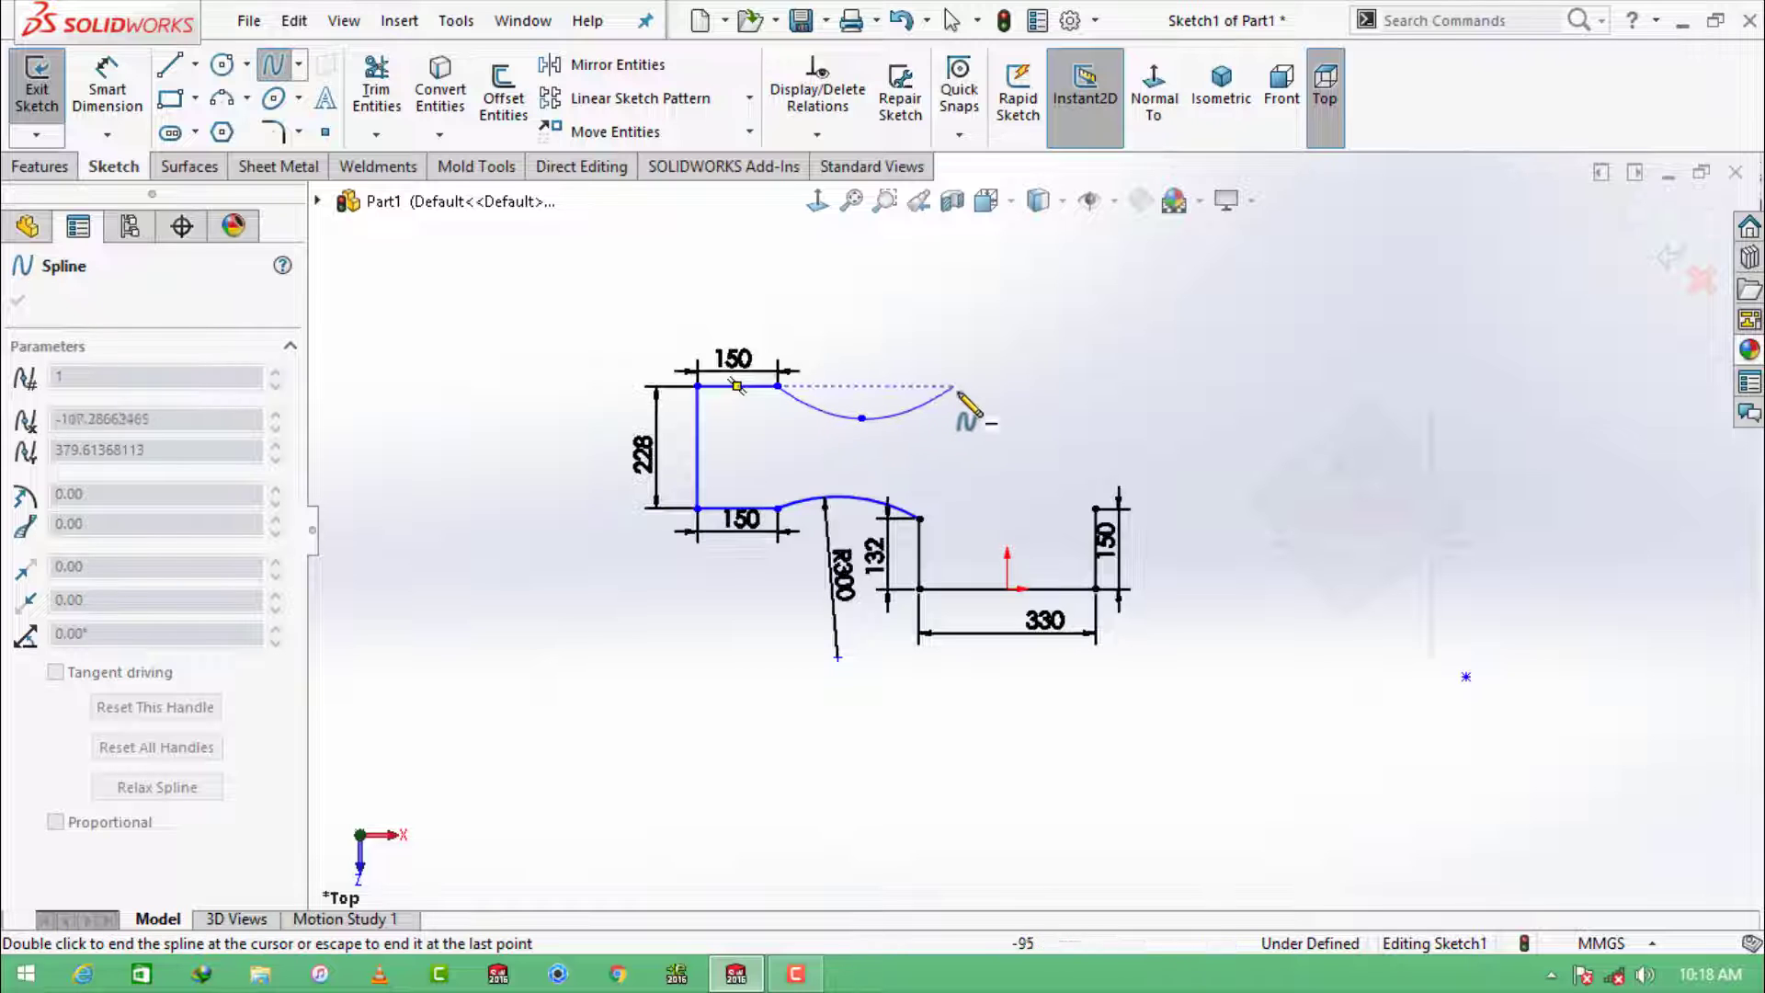
{"action": "left_click", "coordinate": [974, 371]}
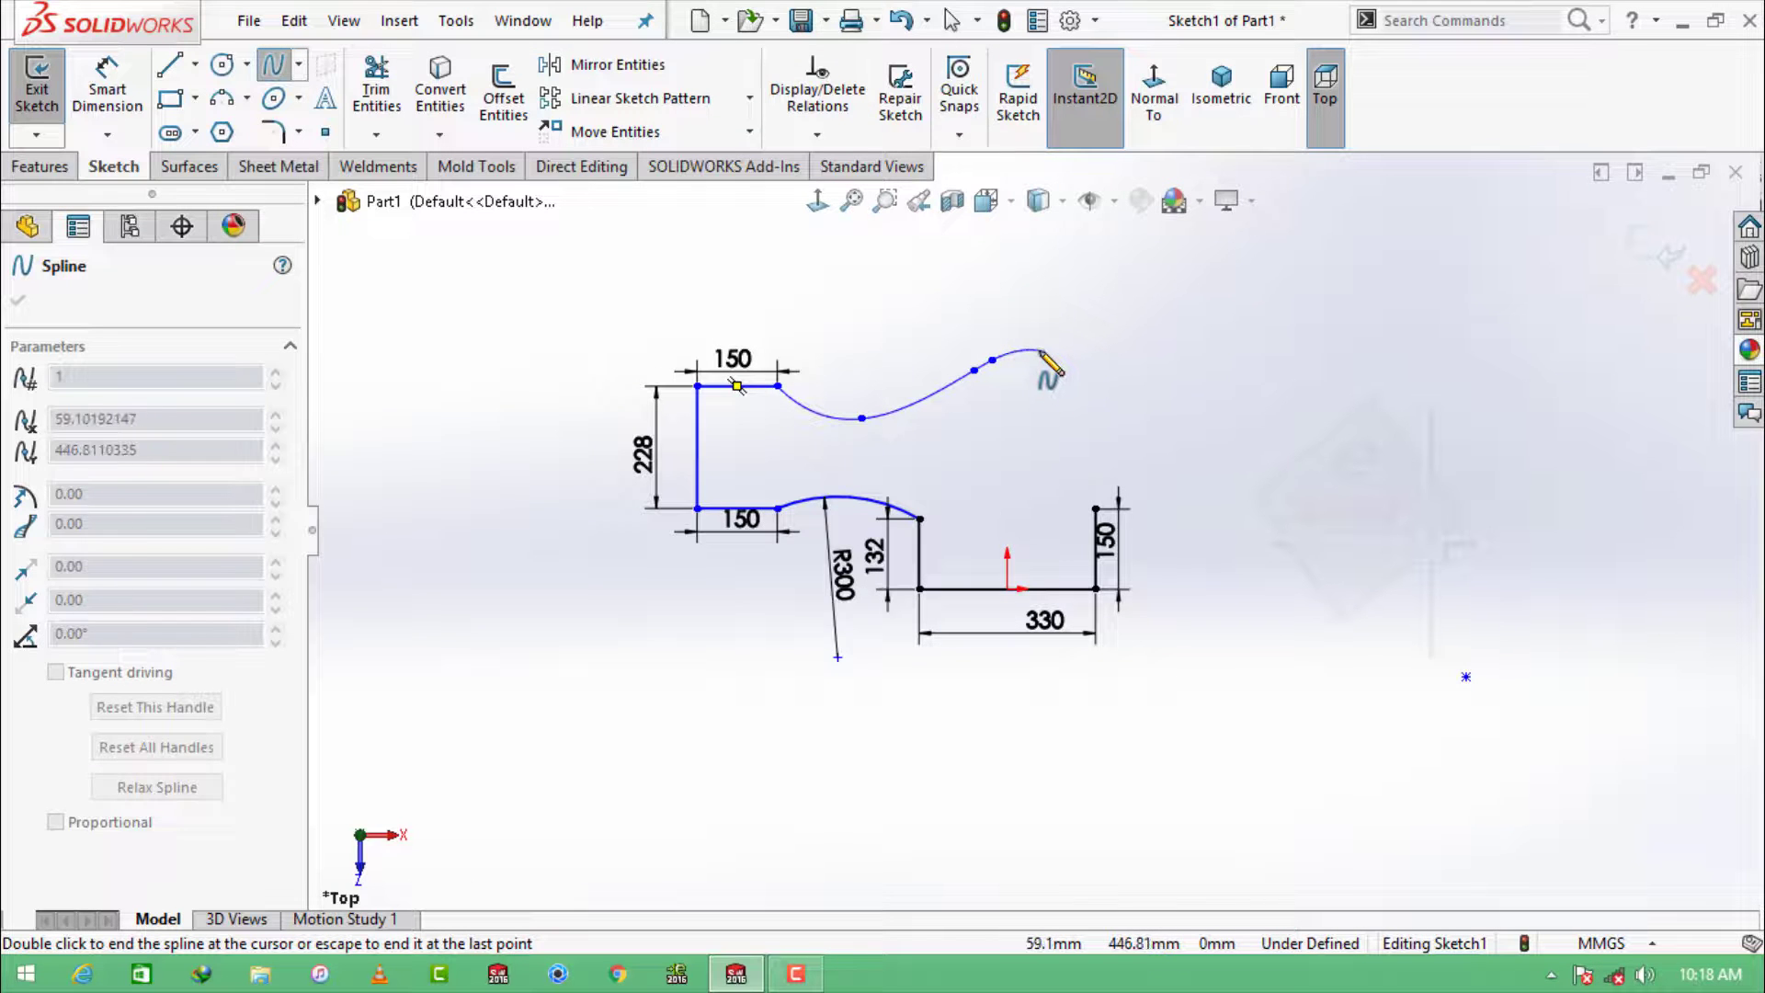
{"action": "left_click", "coordinate": [1039, 352]}
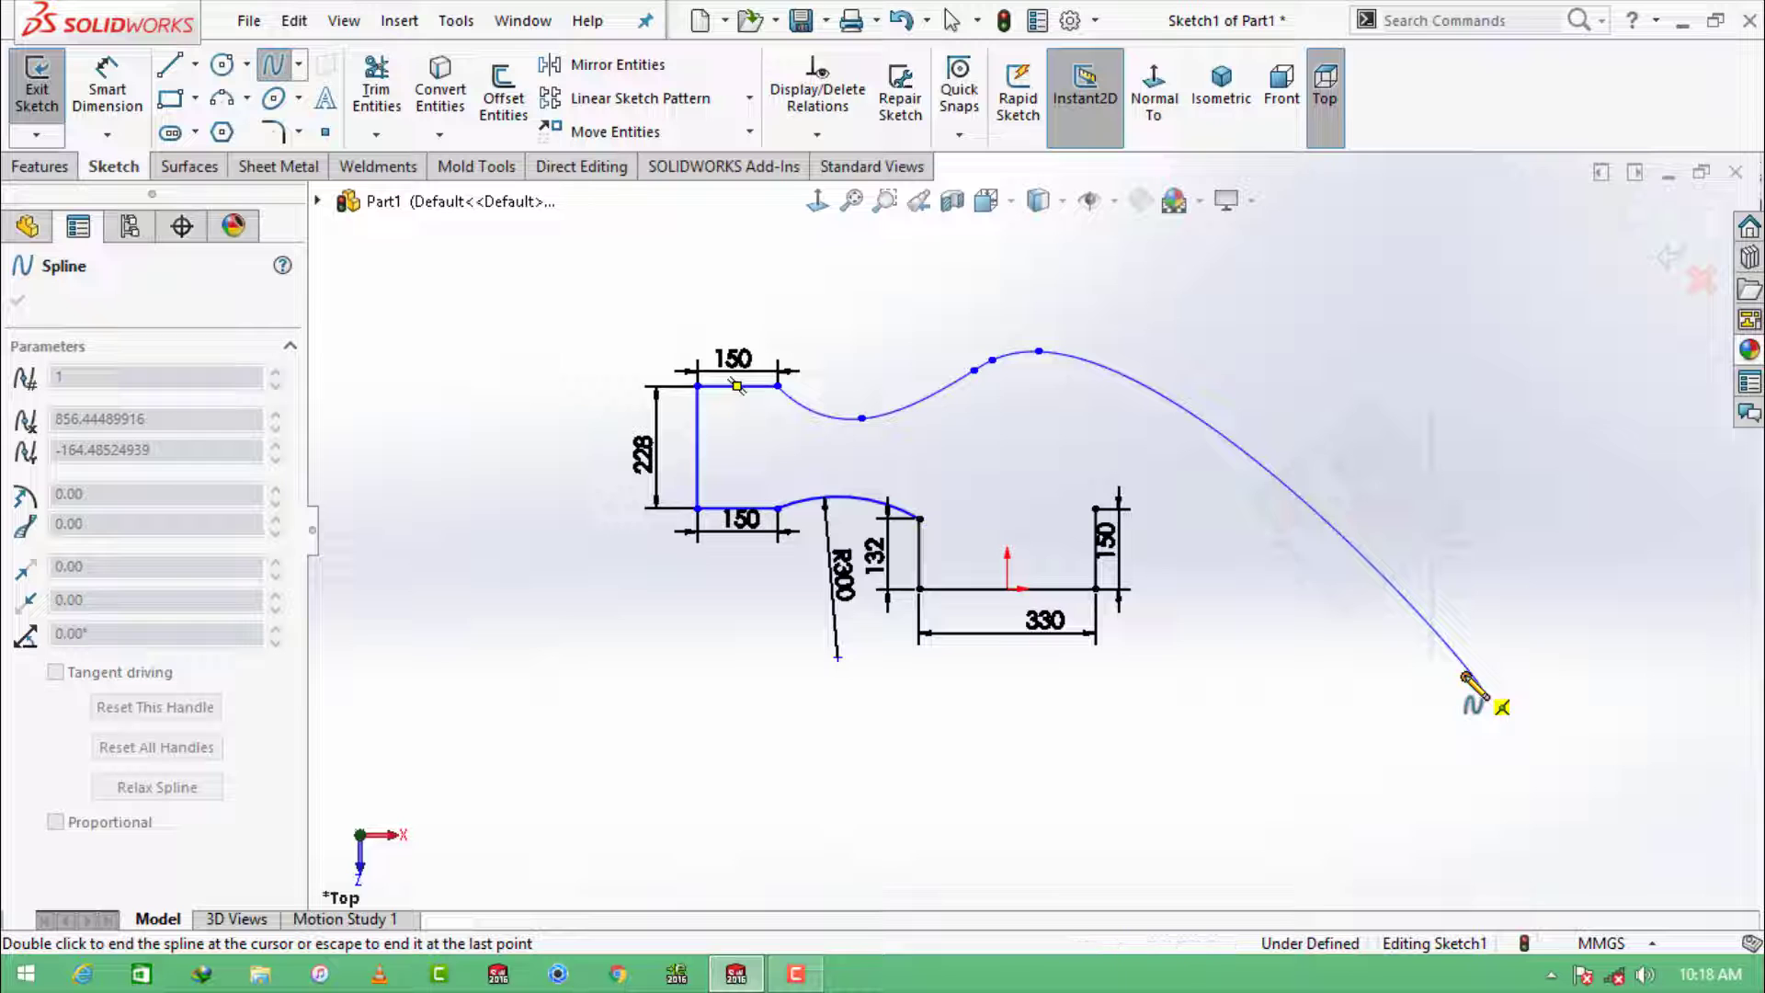
{"action": "left_click", "coordinate": [1467, 677]}
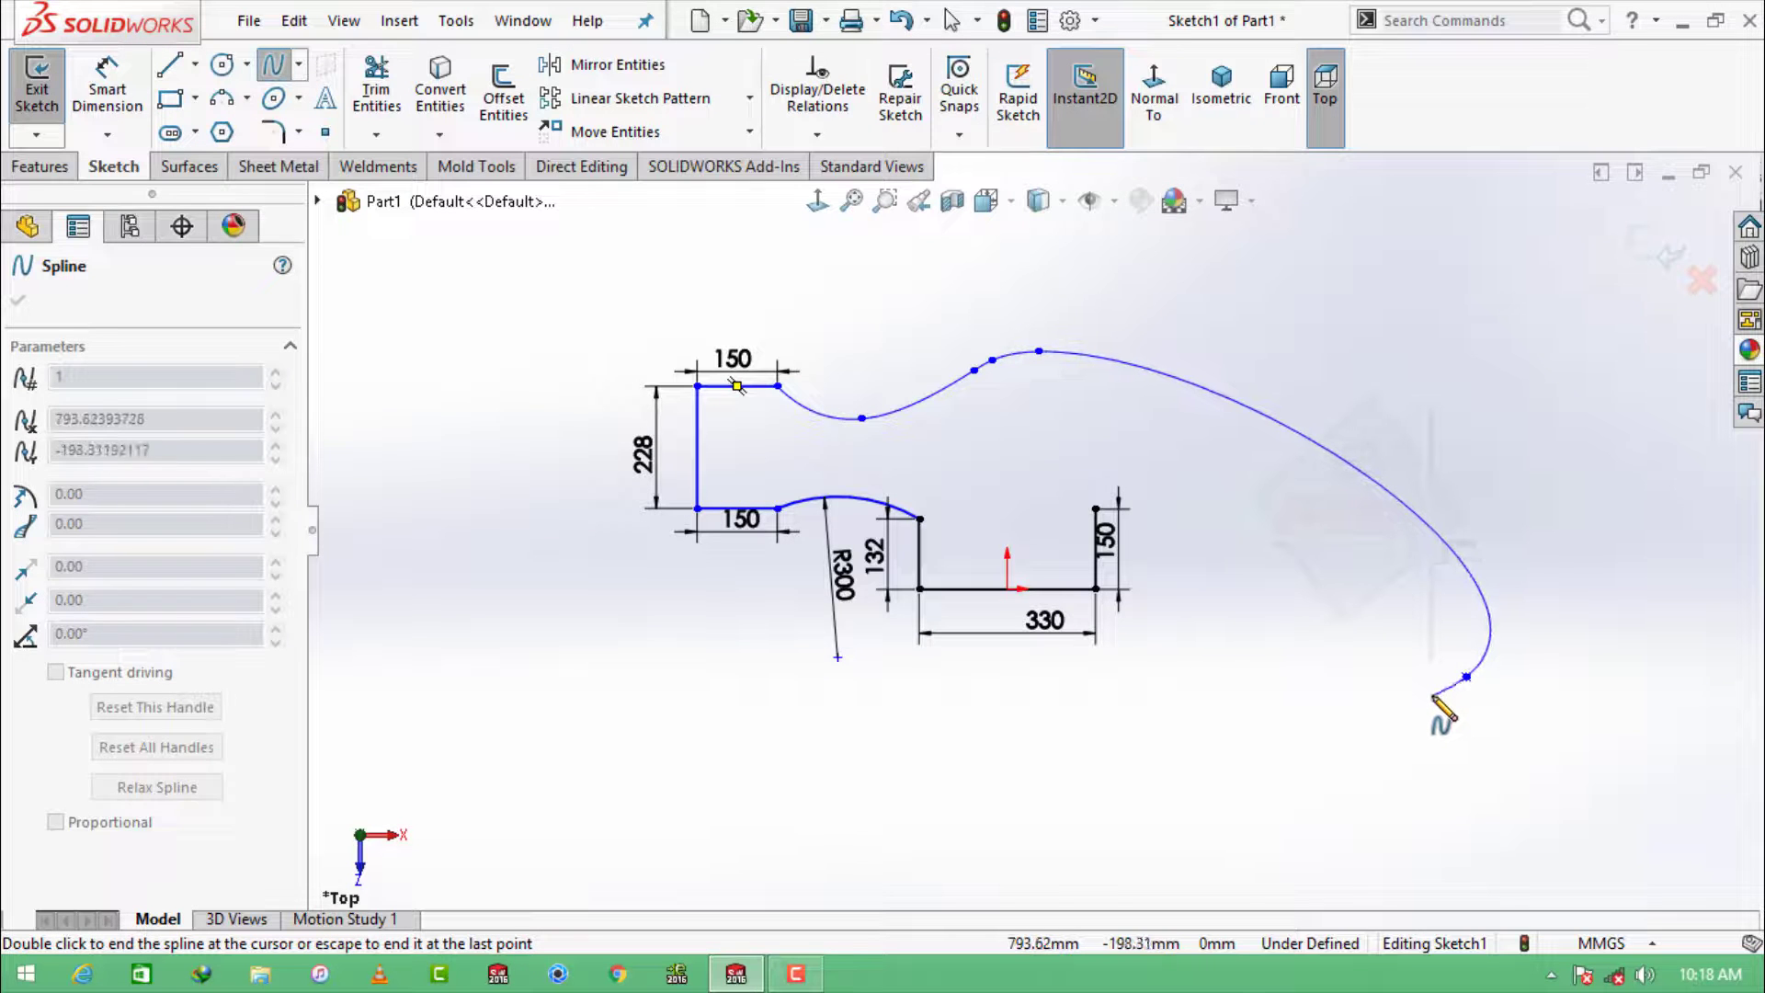
{"action": "key", "text": "Escape"}
Step: Adjust the spline's end tangent handle at the tip point so the curve meets the point vertically
{"action": "scroll", "coordinate": [1469, 702], "scroll_direction": "down", "scroll_amount": 3}
{"action": "left_click_drag", "start_coordinate": [1410, 654], "coordinate": [1488, 739]}
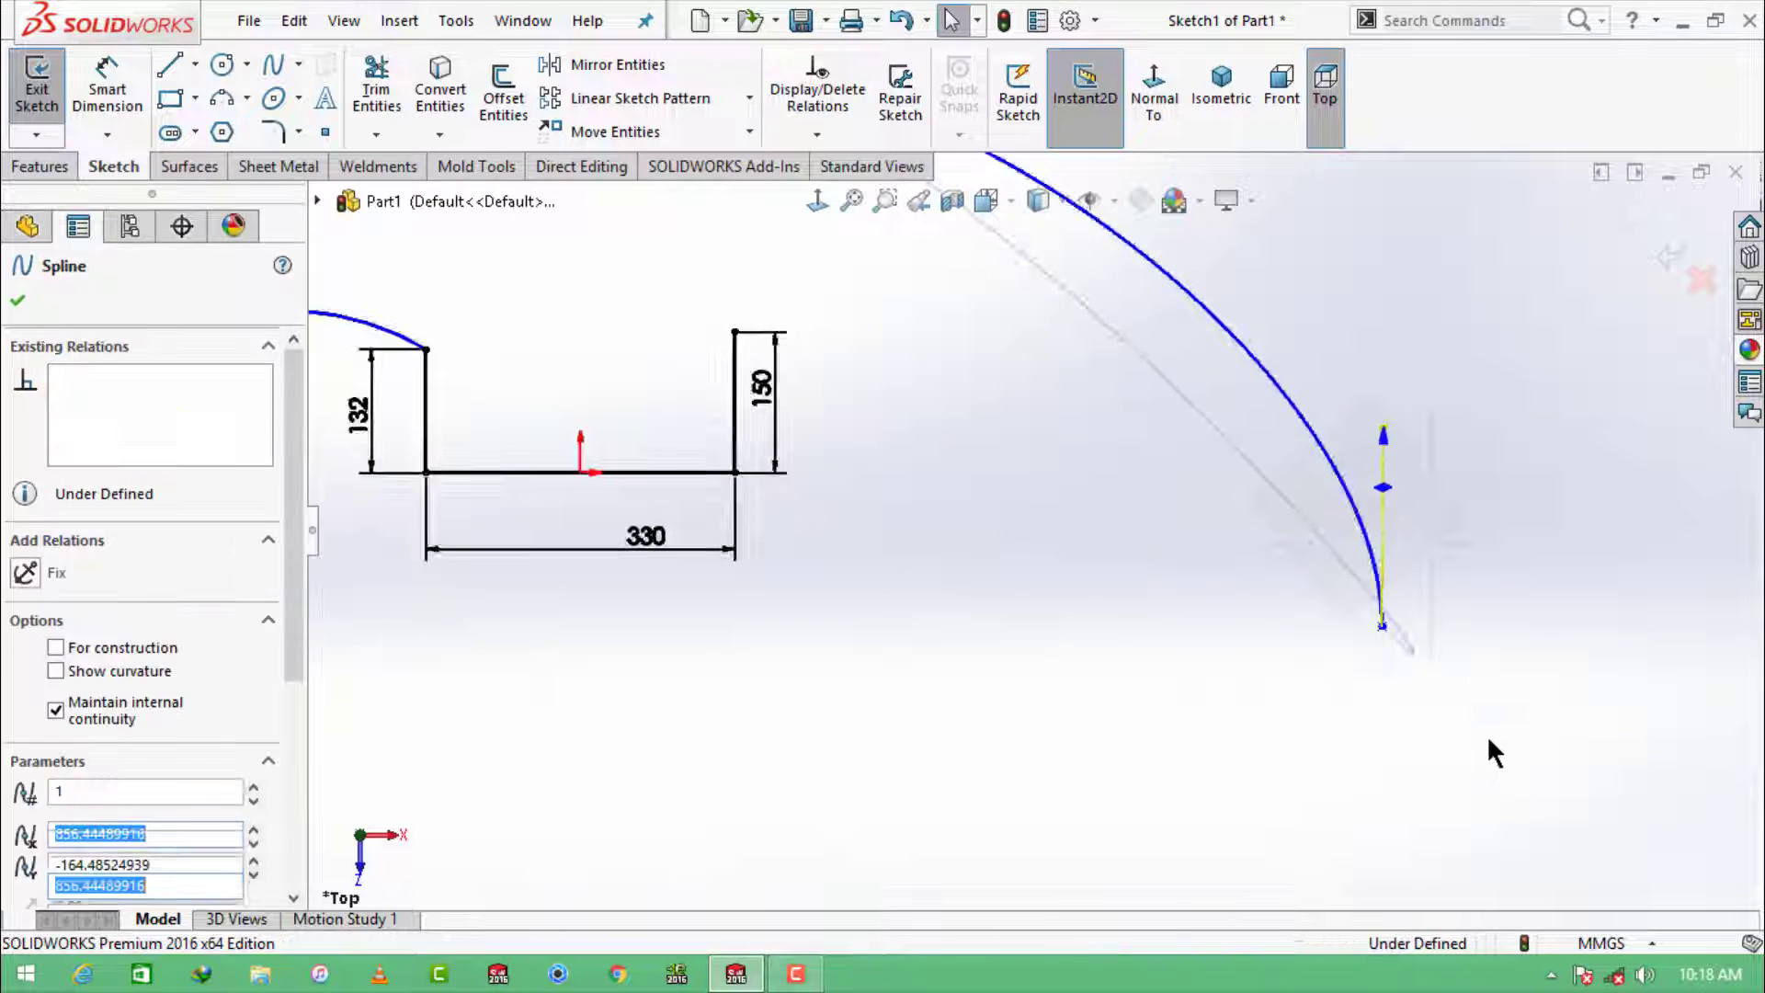
{"action": "left_click", "coordinate": [1442, 651]}
{"action": "scroll", "coordinate": [1442, 651], "scroll_direction": "up", "scroll_amount": 6}
{"action": "scroll", "coordinate": [787, 455], "scroll_direction": "down", "scroll_amount": 4}
Step: Draw a second spline from the tip point through six intermediate points to the upper end of the 150 mm vertical line, closing the profile
{"action": "left_click", "coordinate": [274, 66]}
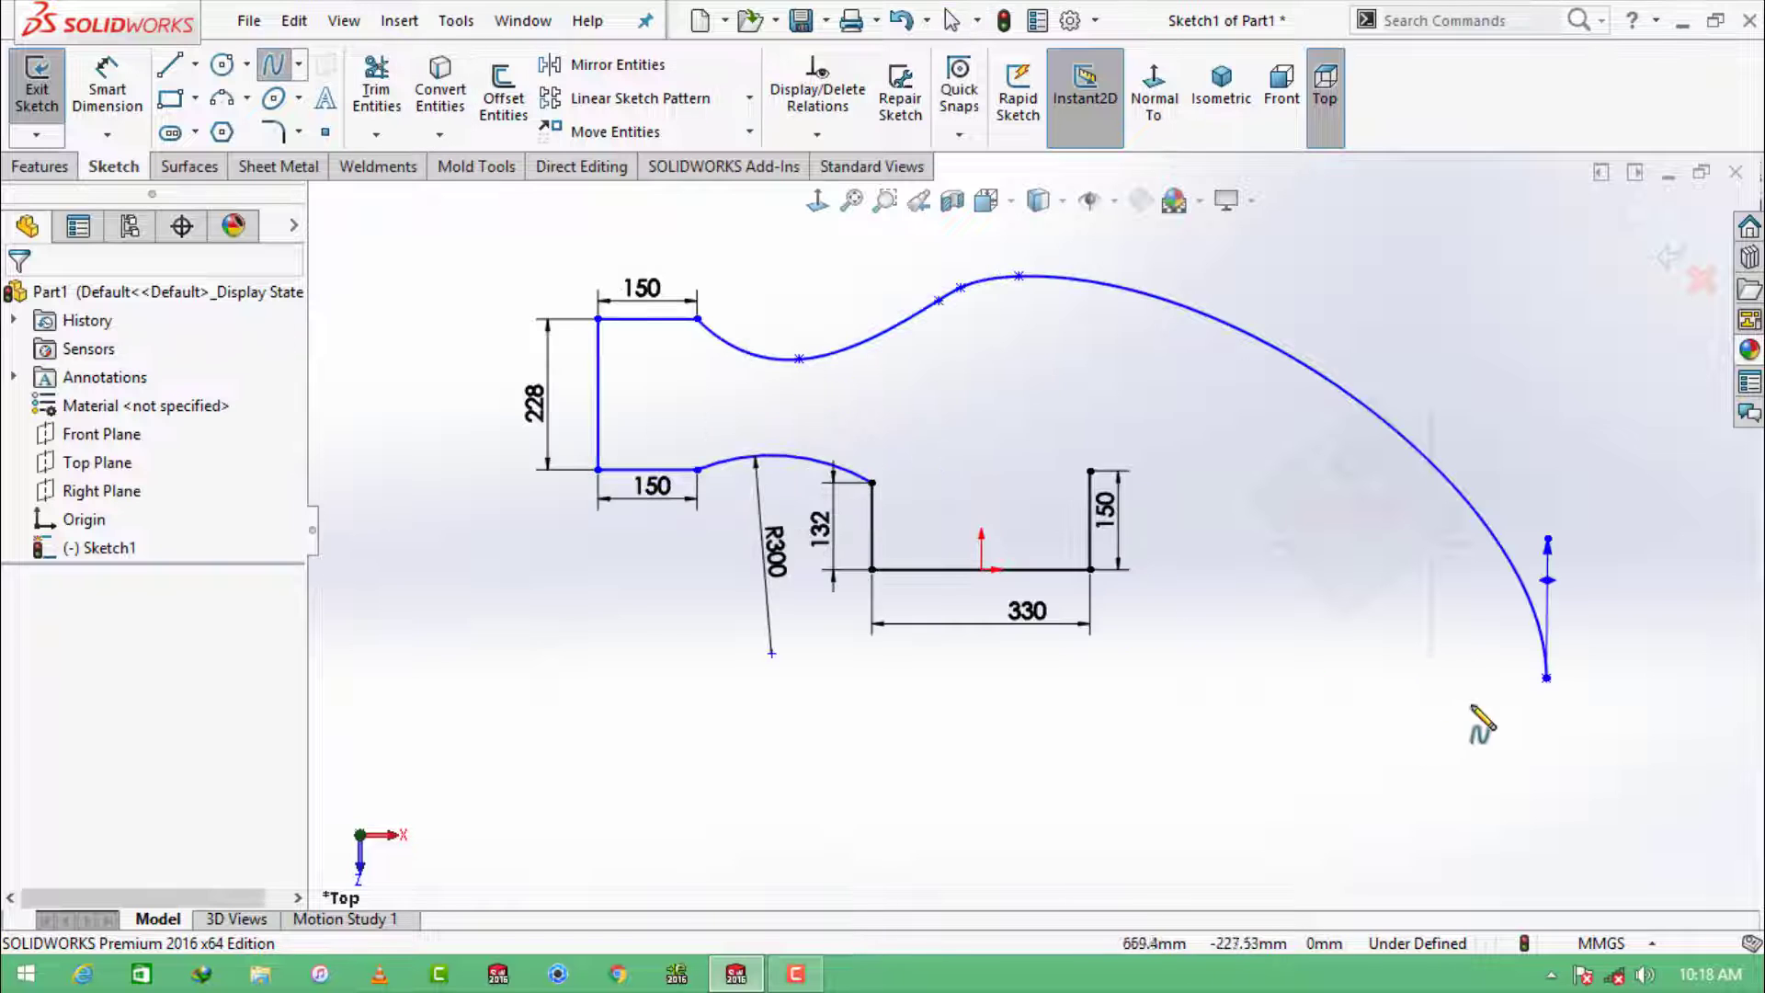
{"action": "left_click", "coordinate": [1546, 677]}
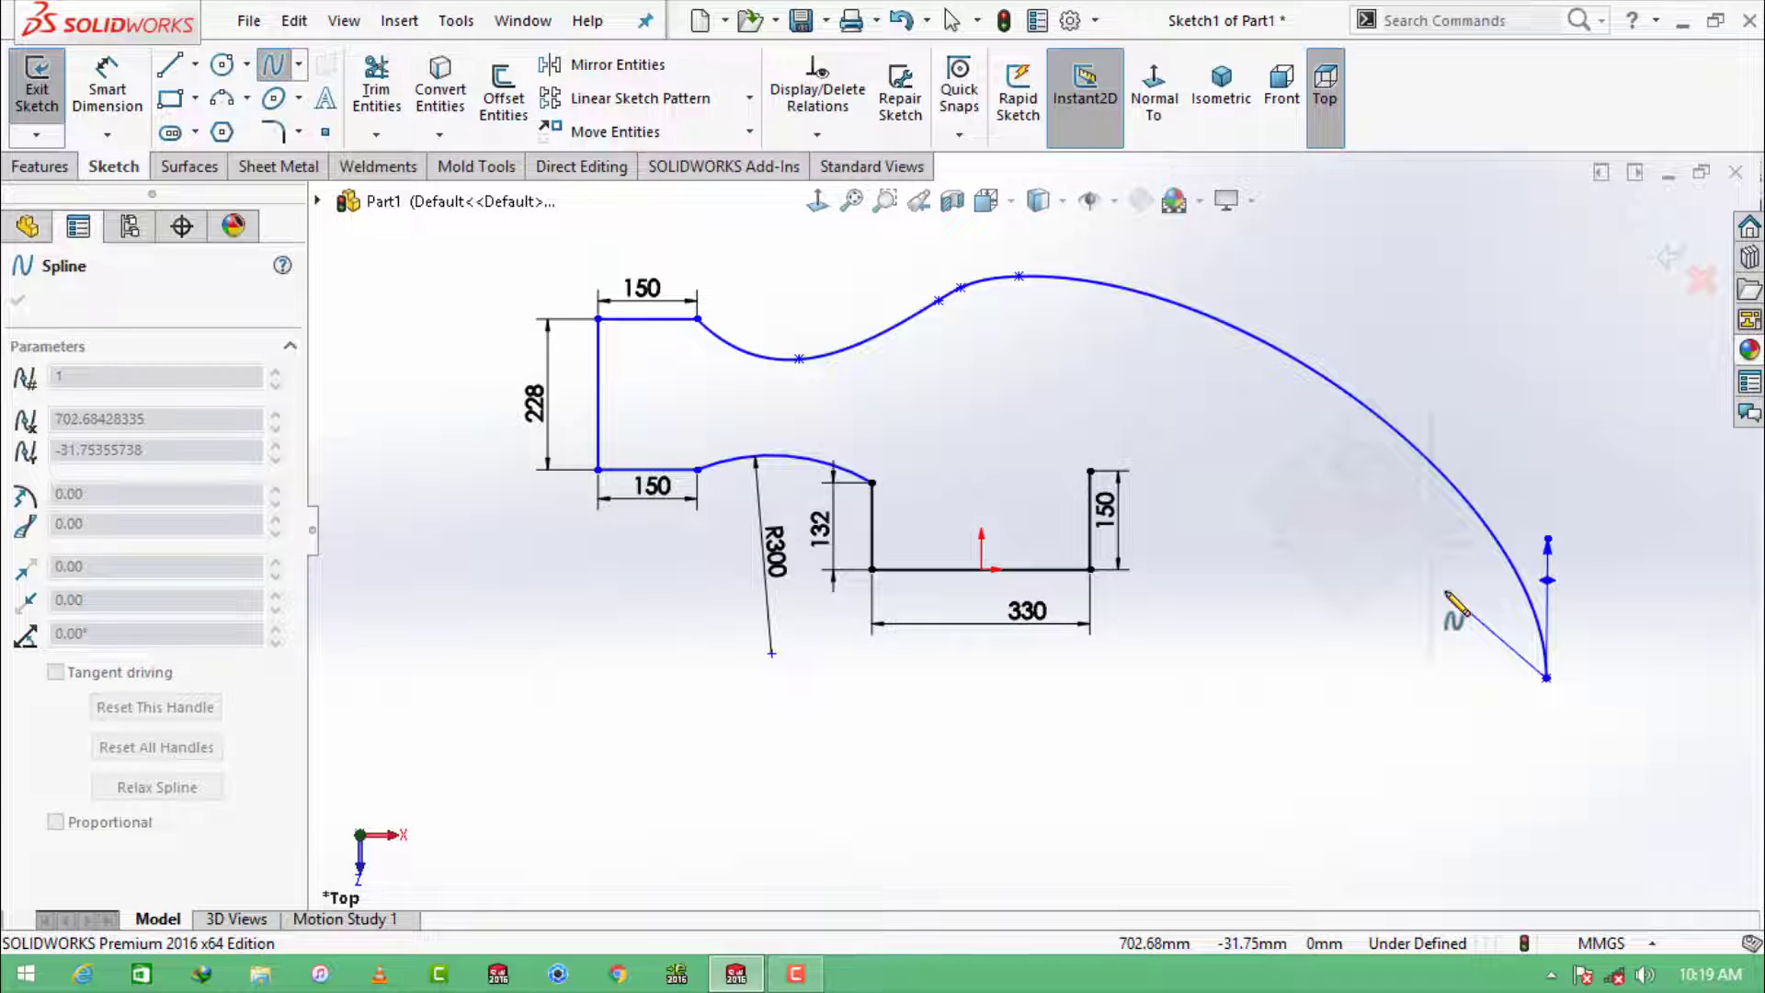
{"action": "left_click", "coordinate": [1523, 662]}
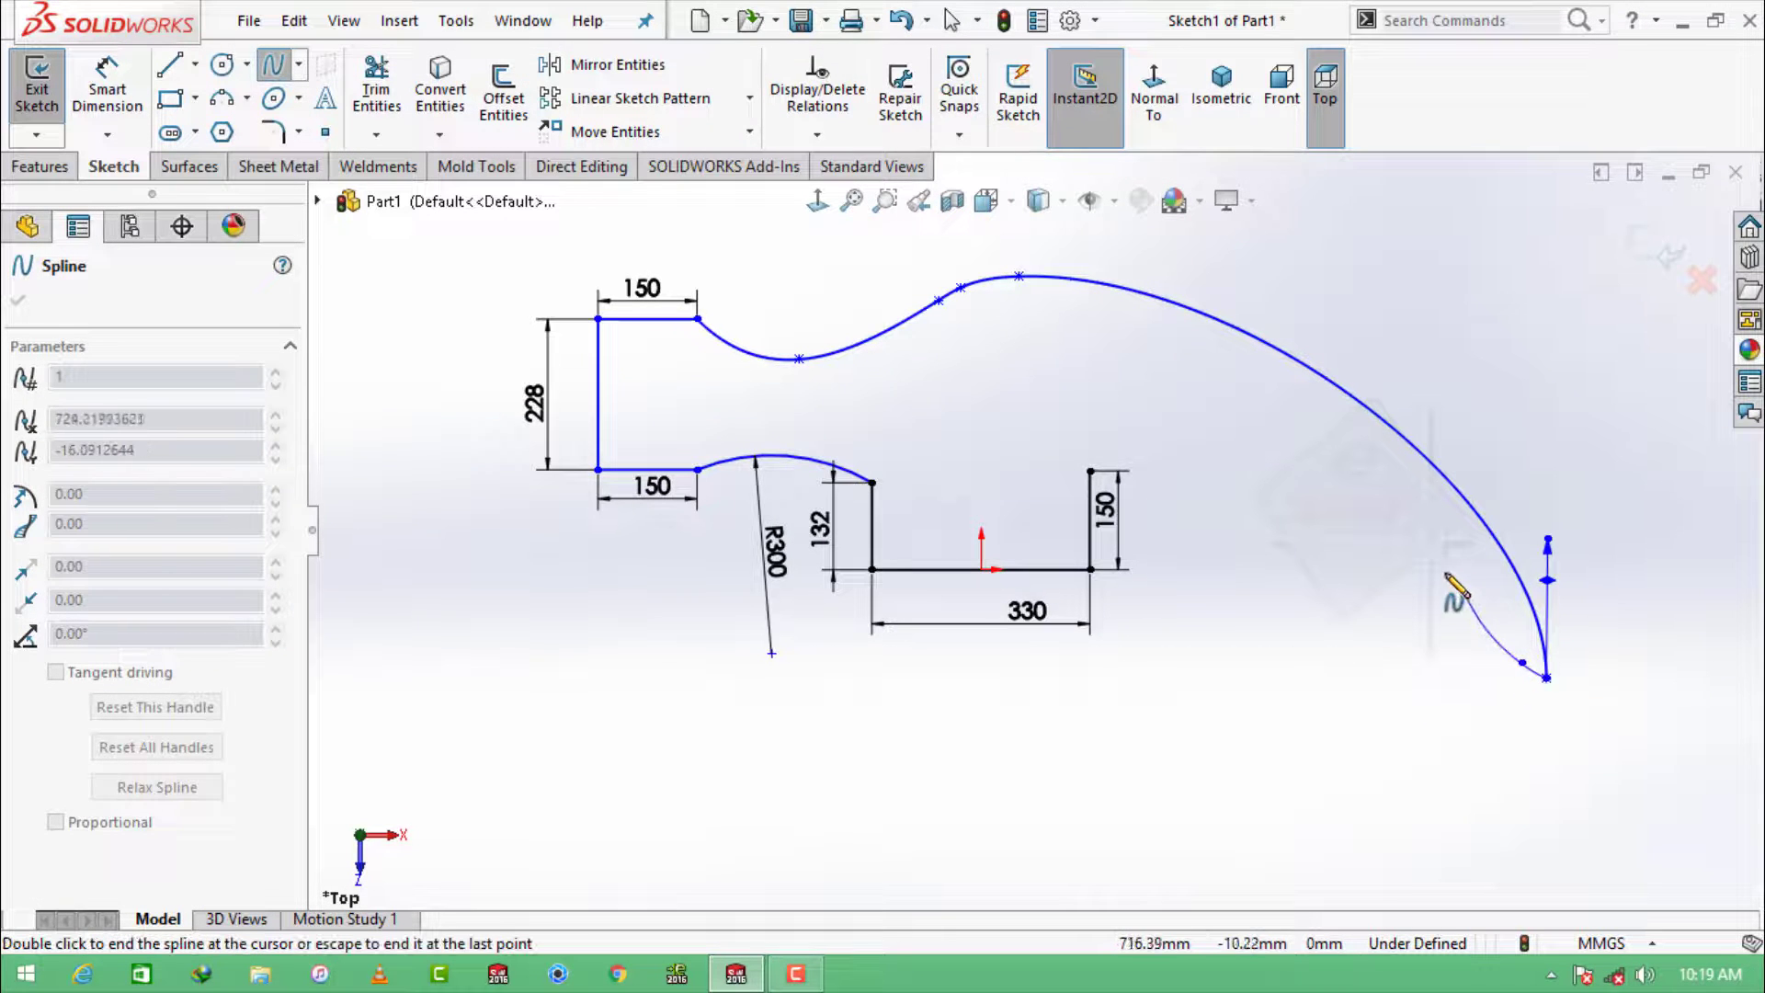
{"action": "left_click", "coordinate": [1440, 570]}
{"action": "left_click", "coordinate": [1399, 536]}
{"action": "left_click", "coordinate": [1320, 499]}
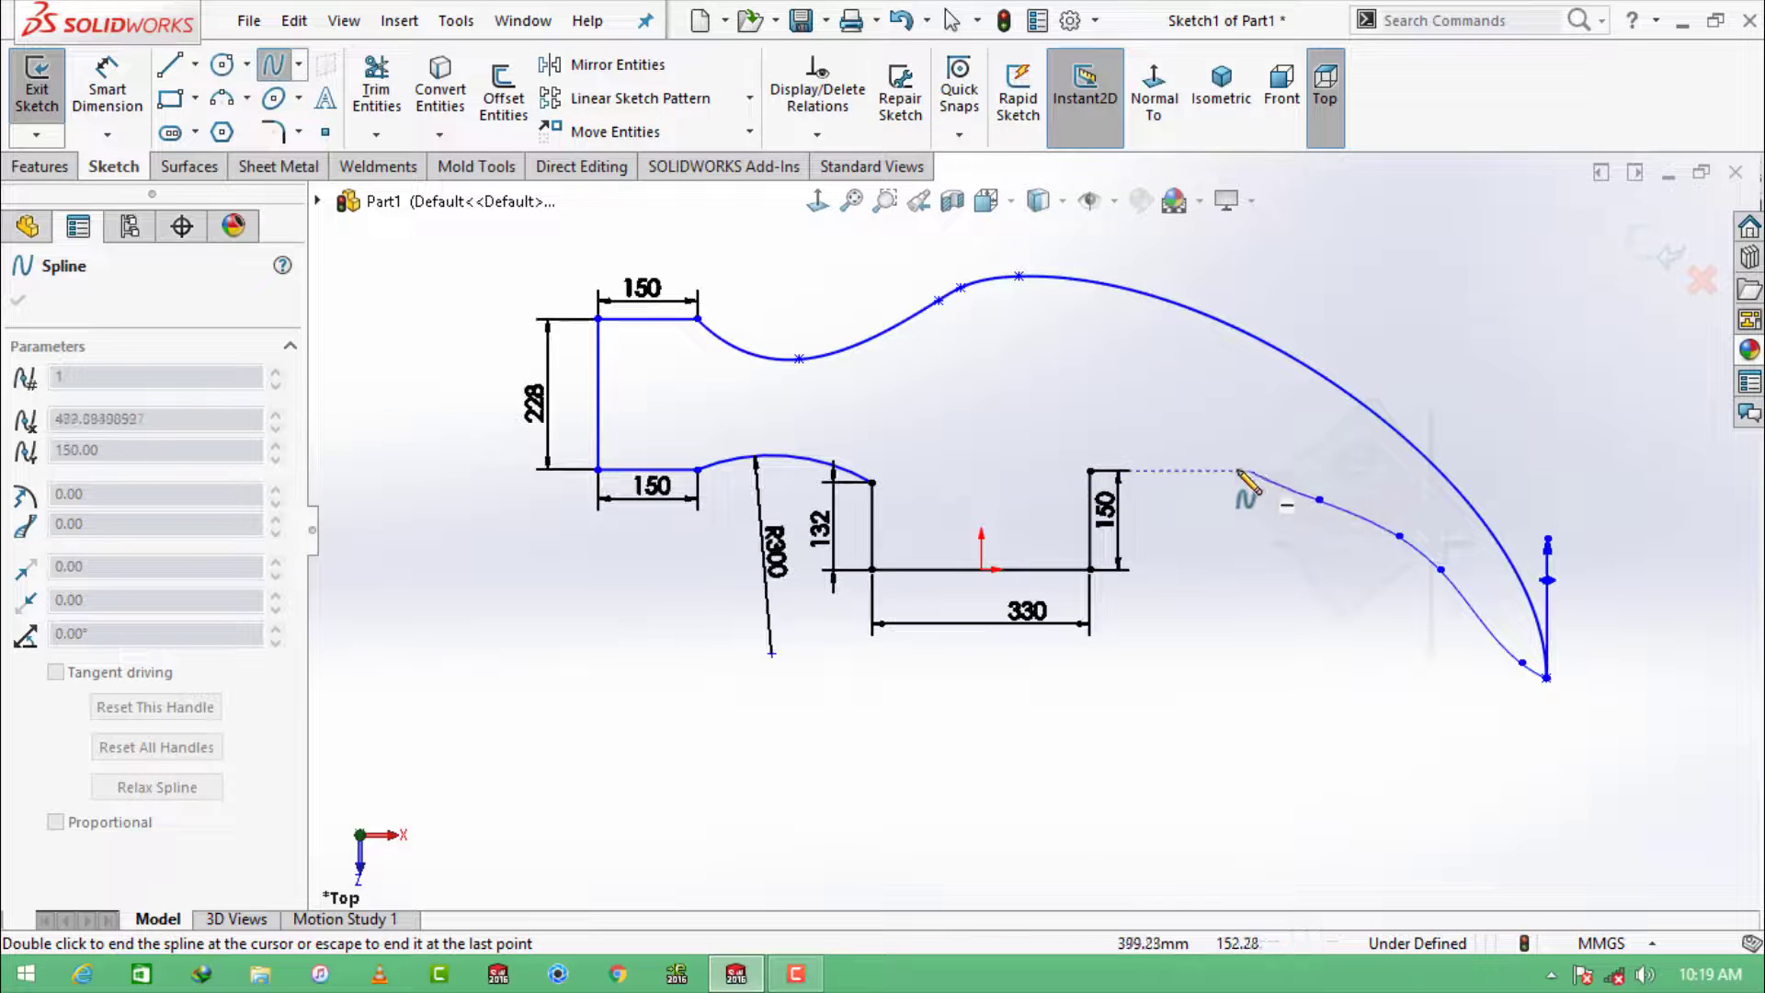
{"action": "left_click", "coordinate": [1230, 470]}
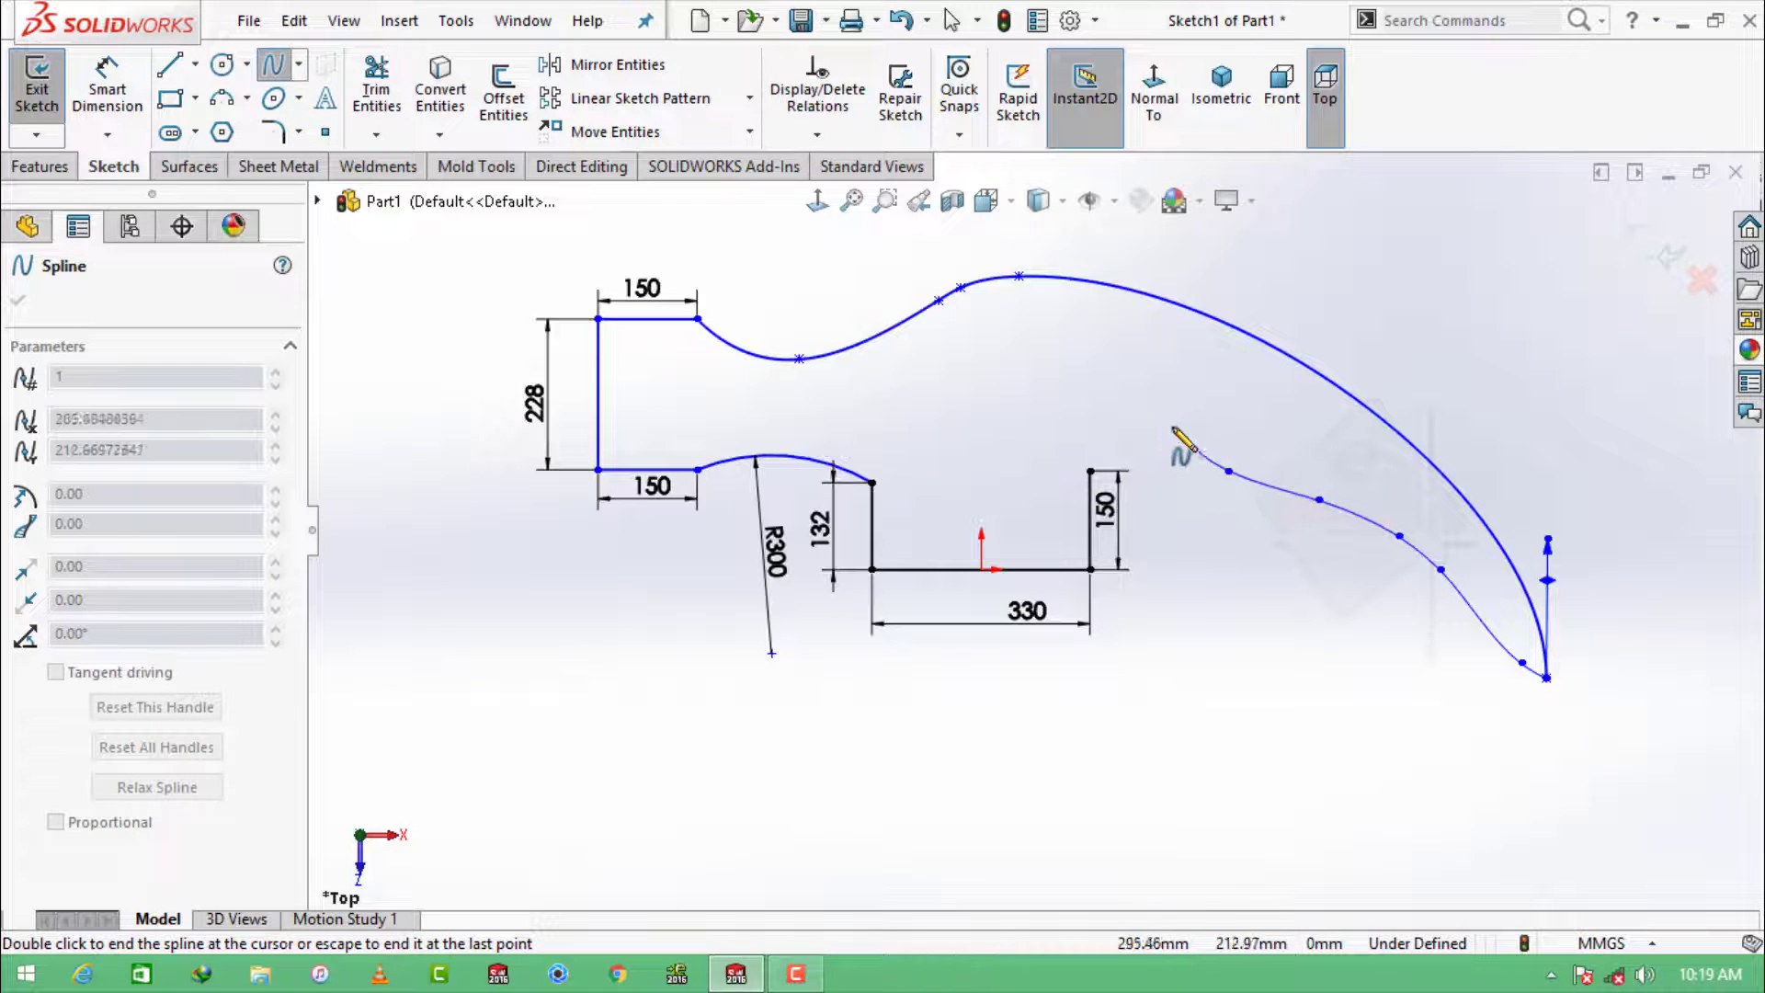
{"action": "double_click", "coordinate": [1089, 471]}
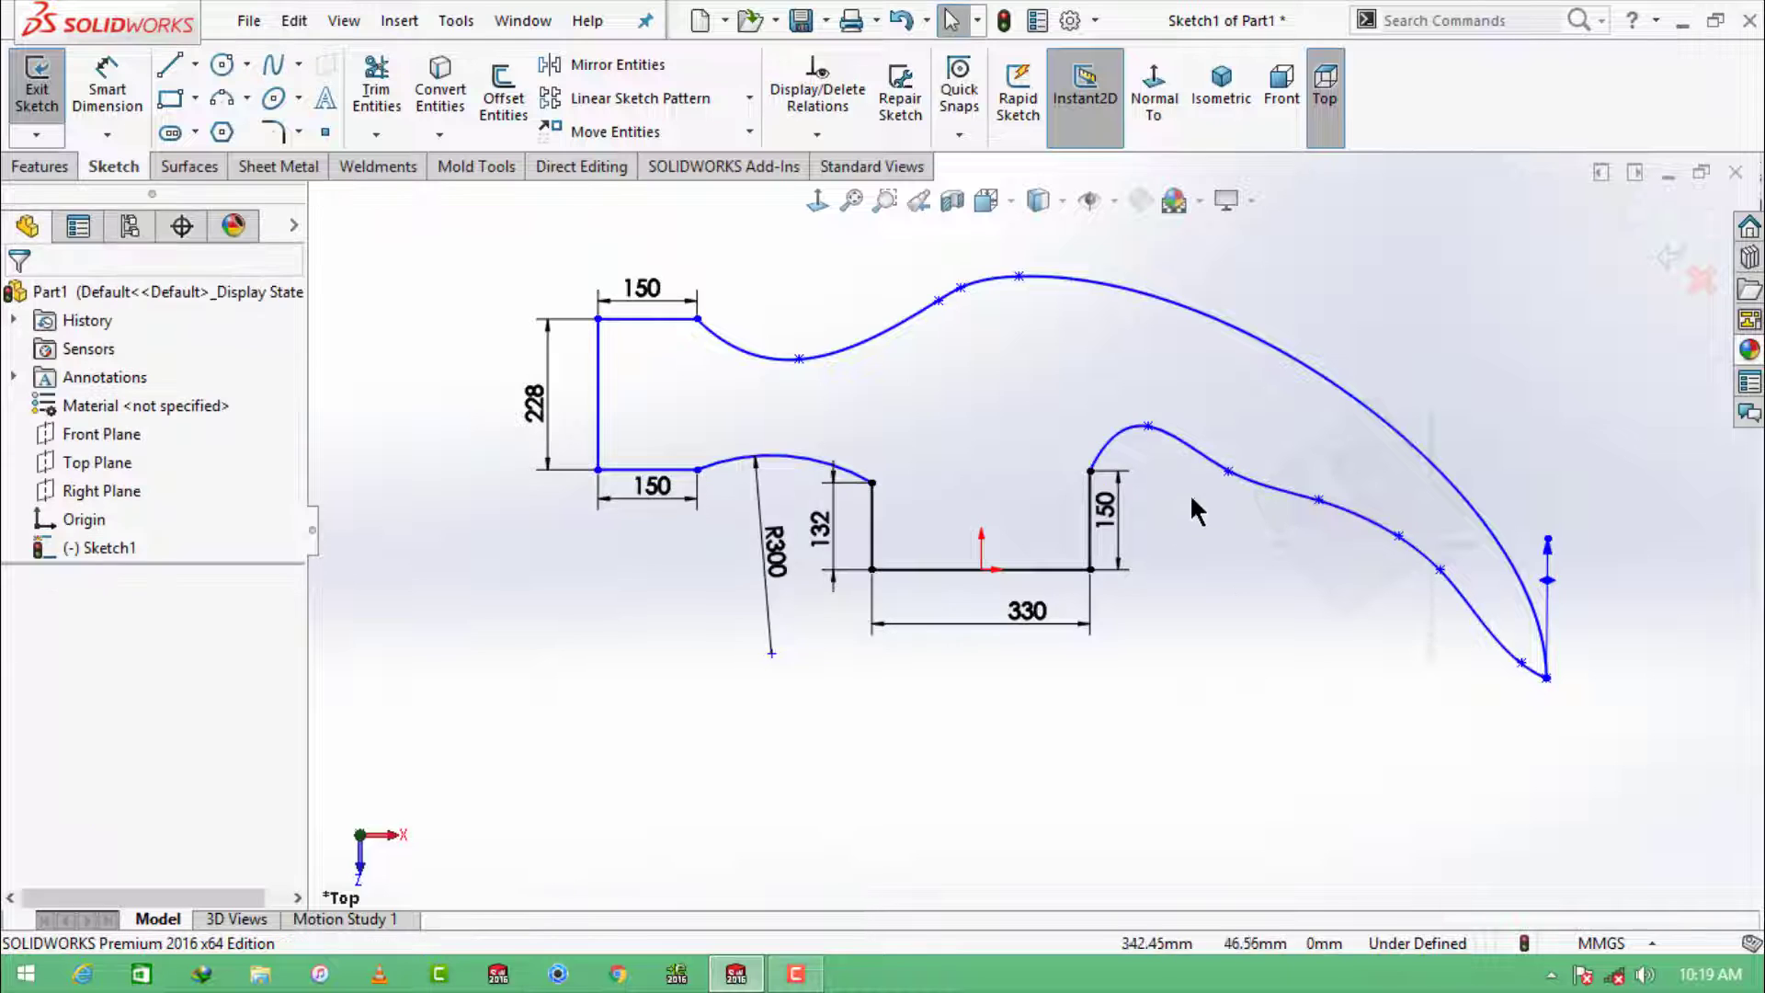
Step: Lower the second spline's crest point beside the 150 mm vertical line to flatten the hump
{"action": "scroll", "coordinate": [1186, 471], "scroll_direction": "down", "scroll_amount": 2}
{"action": "left_click", "coordinate": [1047, 474]}
{"action": "left_click_drag", "start_coordinate": [1046, 473], "coordinate": [1072, 520]}
{"action": "left_click", "coordinate": [1194, 698]}
{"action": "scroll", "coordinate": [1270, 647], "scroll_direction": "up", "scroll_amount": 4}
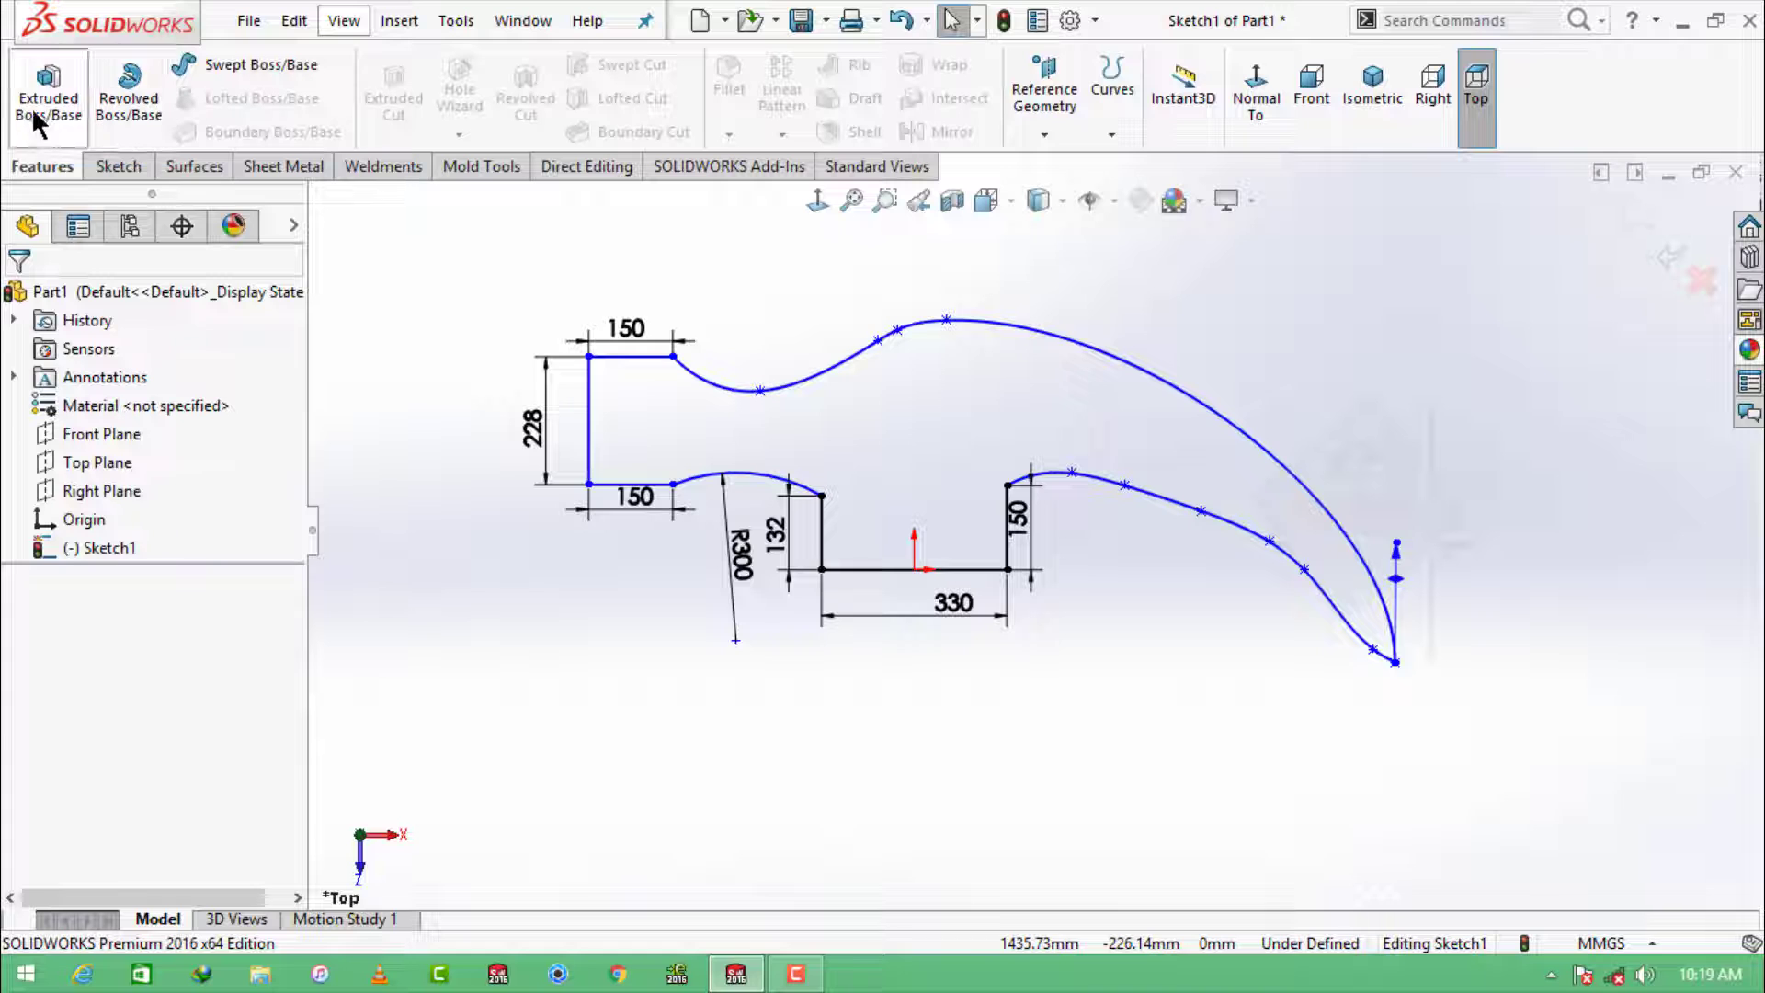
Step: Extrude the closed hammer-head profile with a blind depth of 228 mm
{"action": "left_click", "coordinate": [36, 121]}
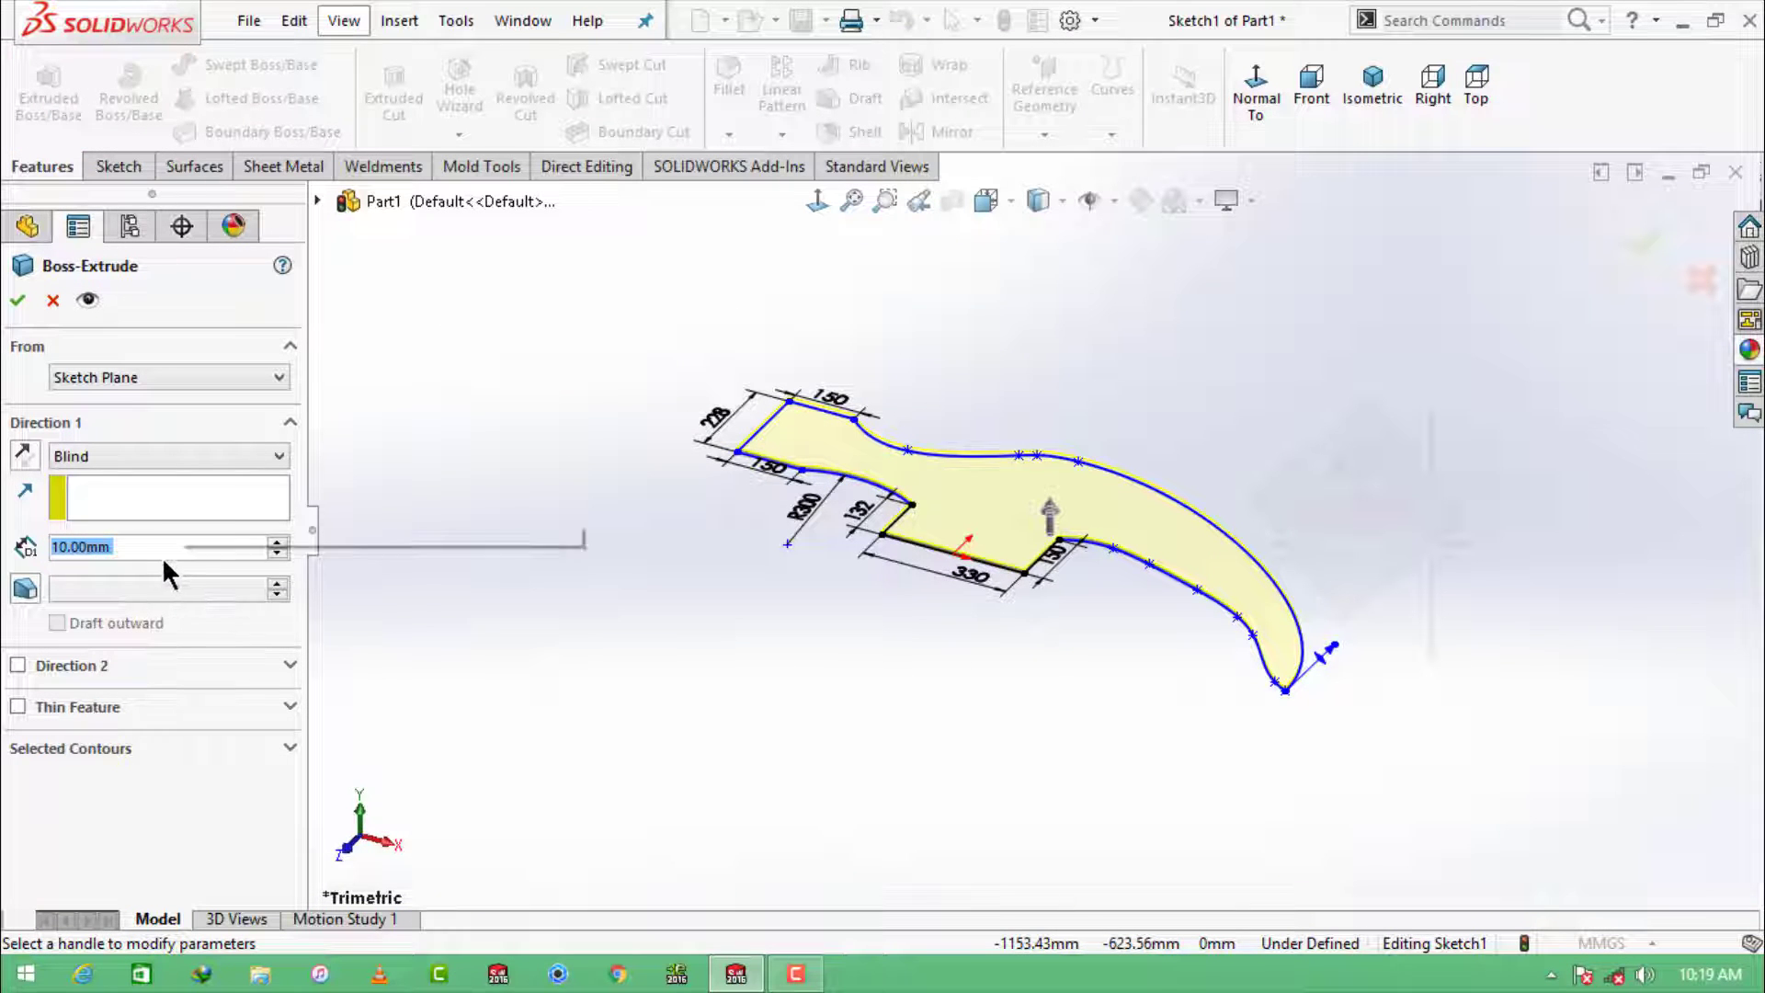
{"action": "type", "text": "228"}
{"action": "key", "text": "Return"}
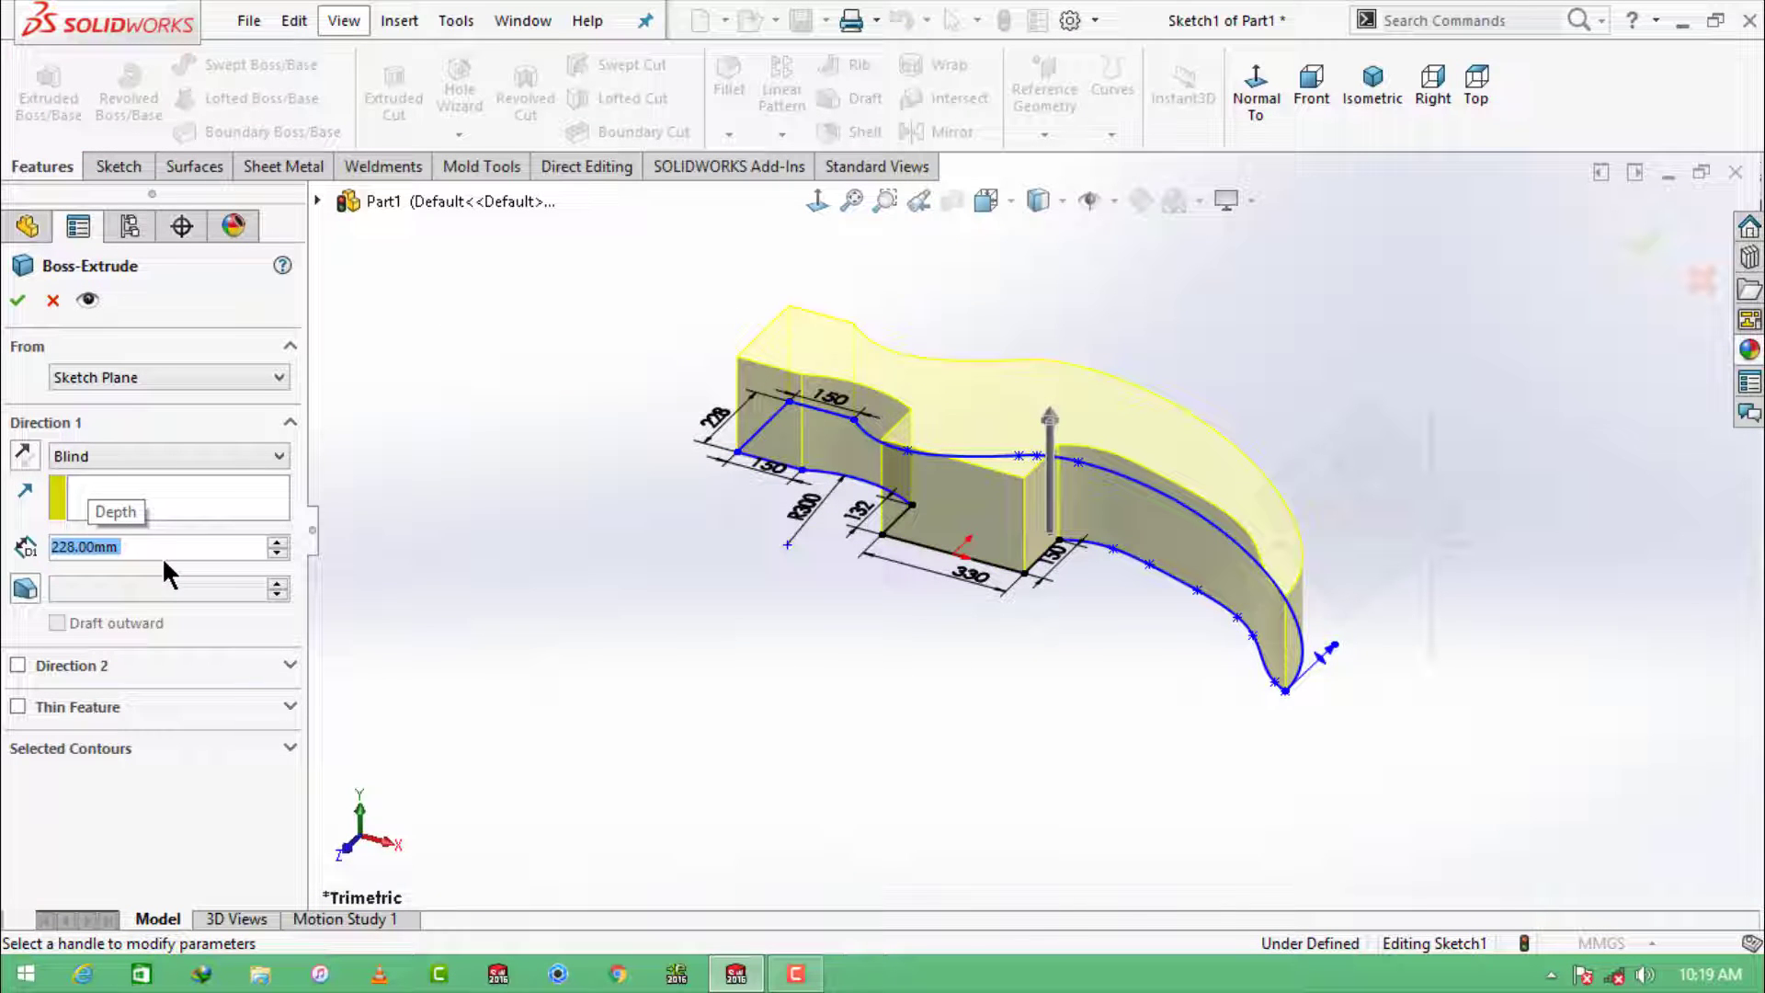
{"action": "left_click", "coordinate": [19, 306]}
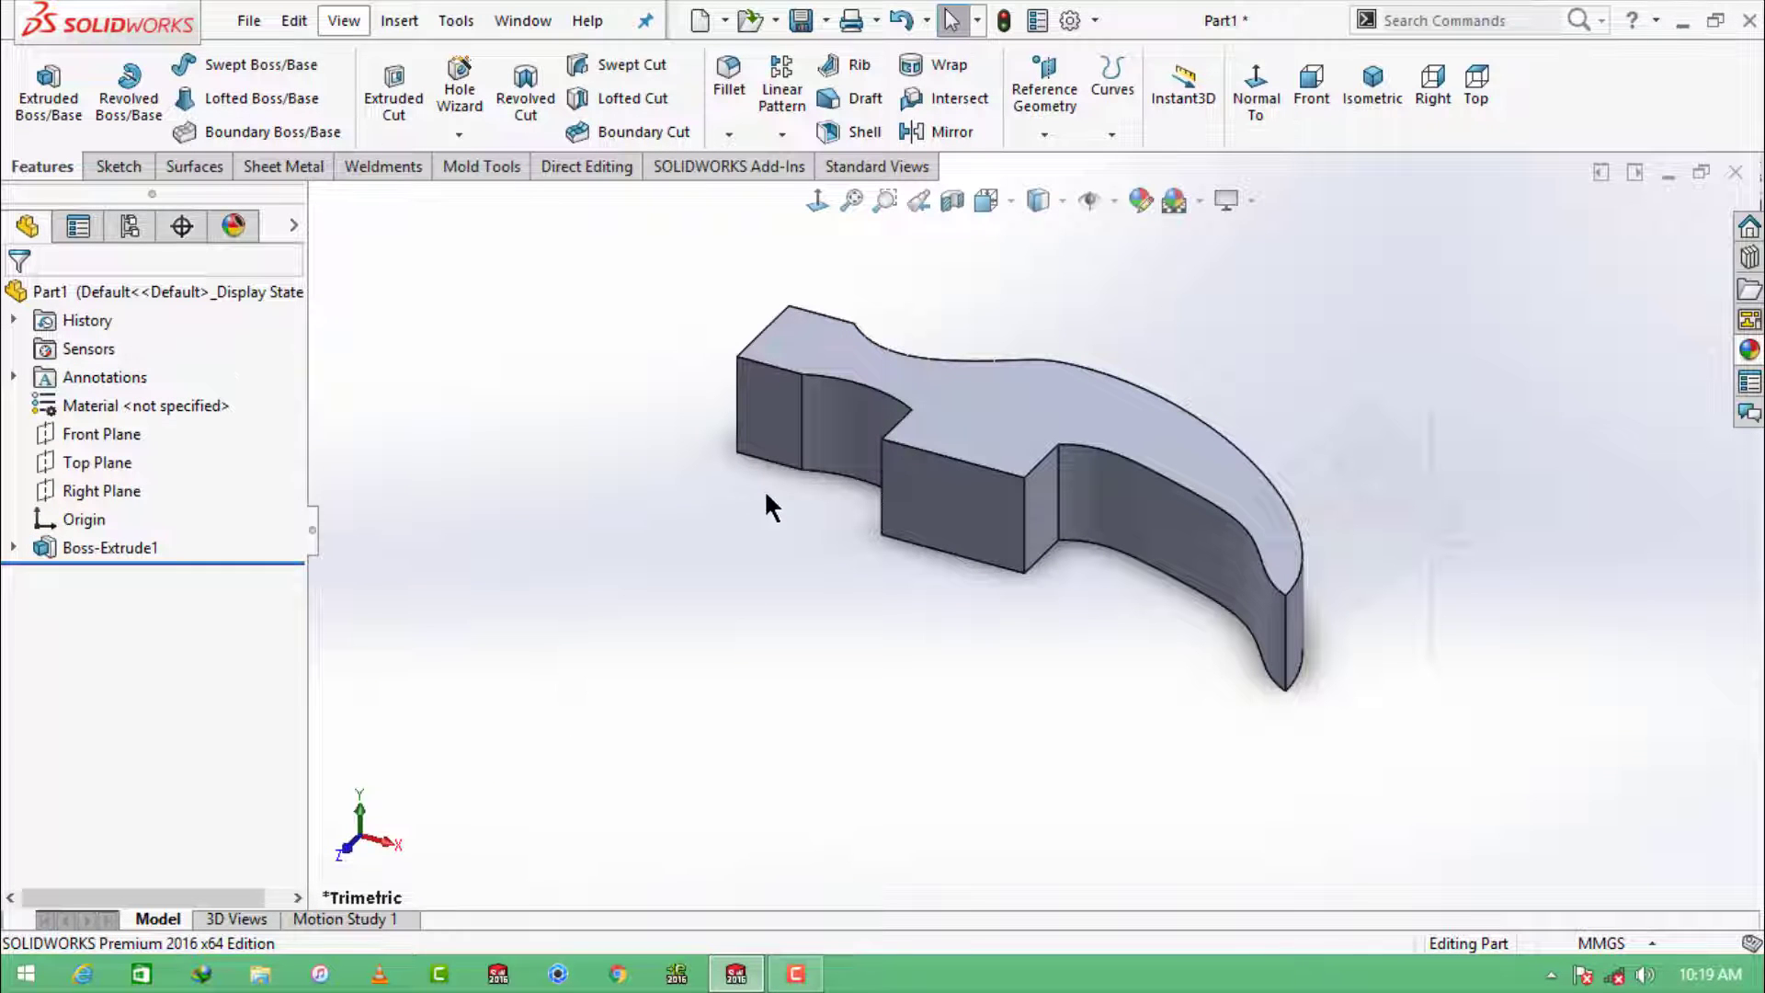
Step: Fillet the inner corner edge beside the arc and the two edges where the striking end meets the curved neck with a 50 mm radius
{"action": "middle_click_drag", "start_coordinate": [769, 504], "coordinate": [821, 694]}
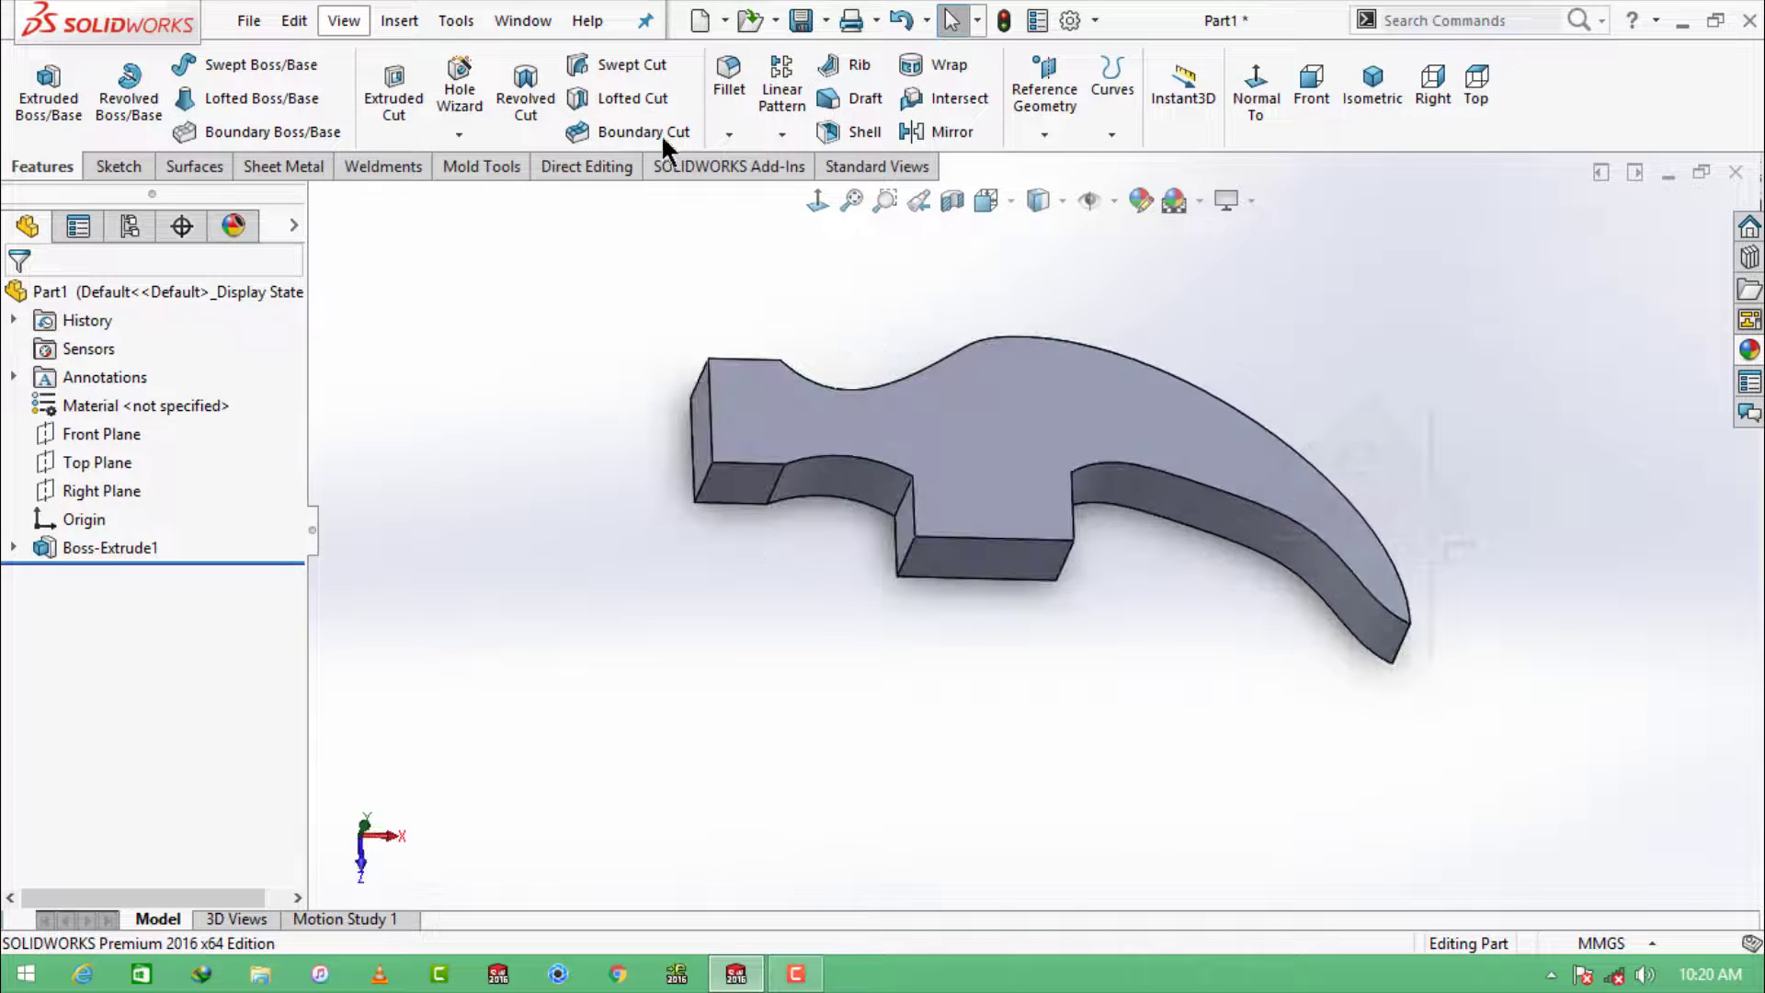
{"action": "left_click", "coordinate": [902, 499]}
{"action": "type", "text": "50"}
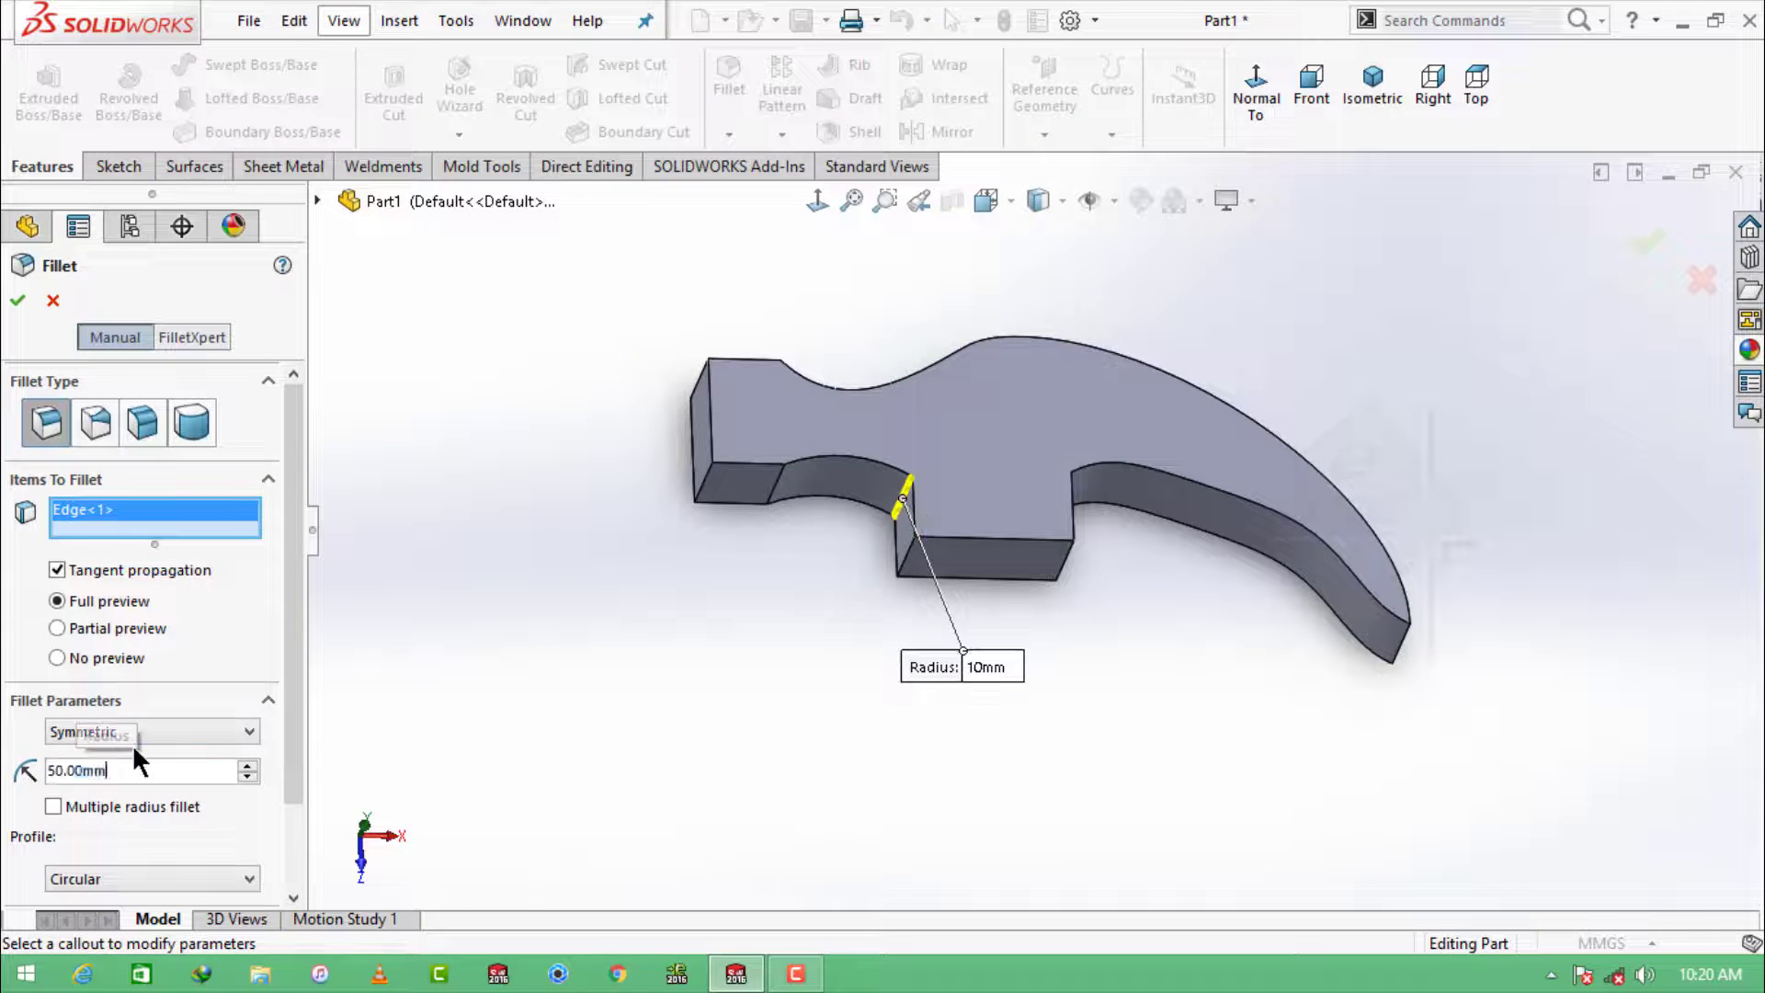
{"action": "key", "text": "Return"}
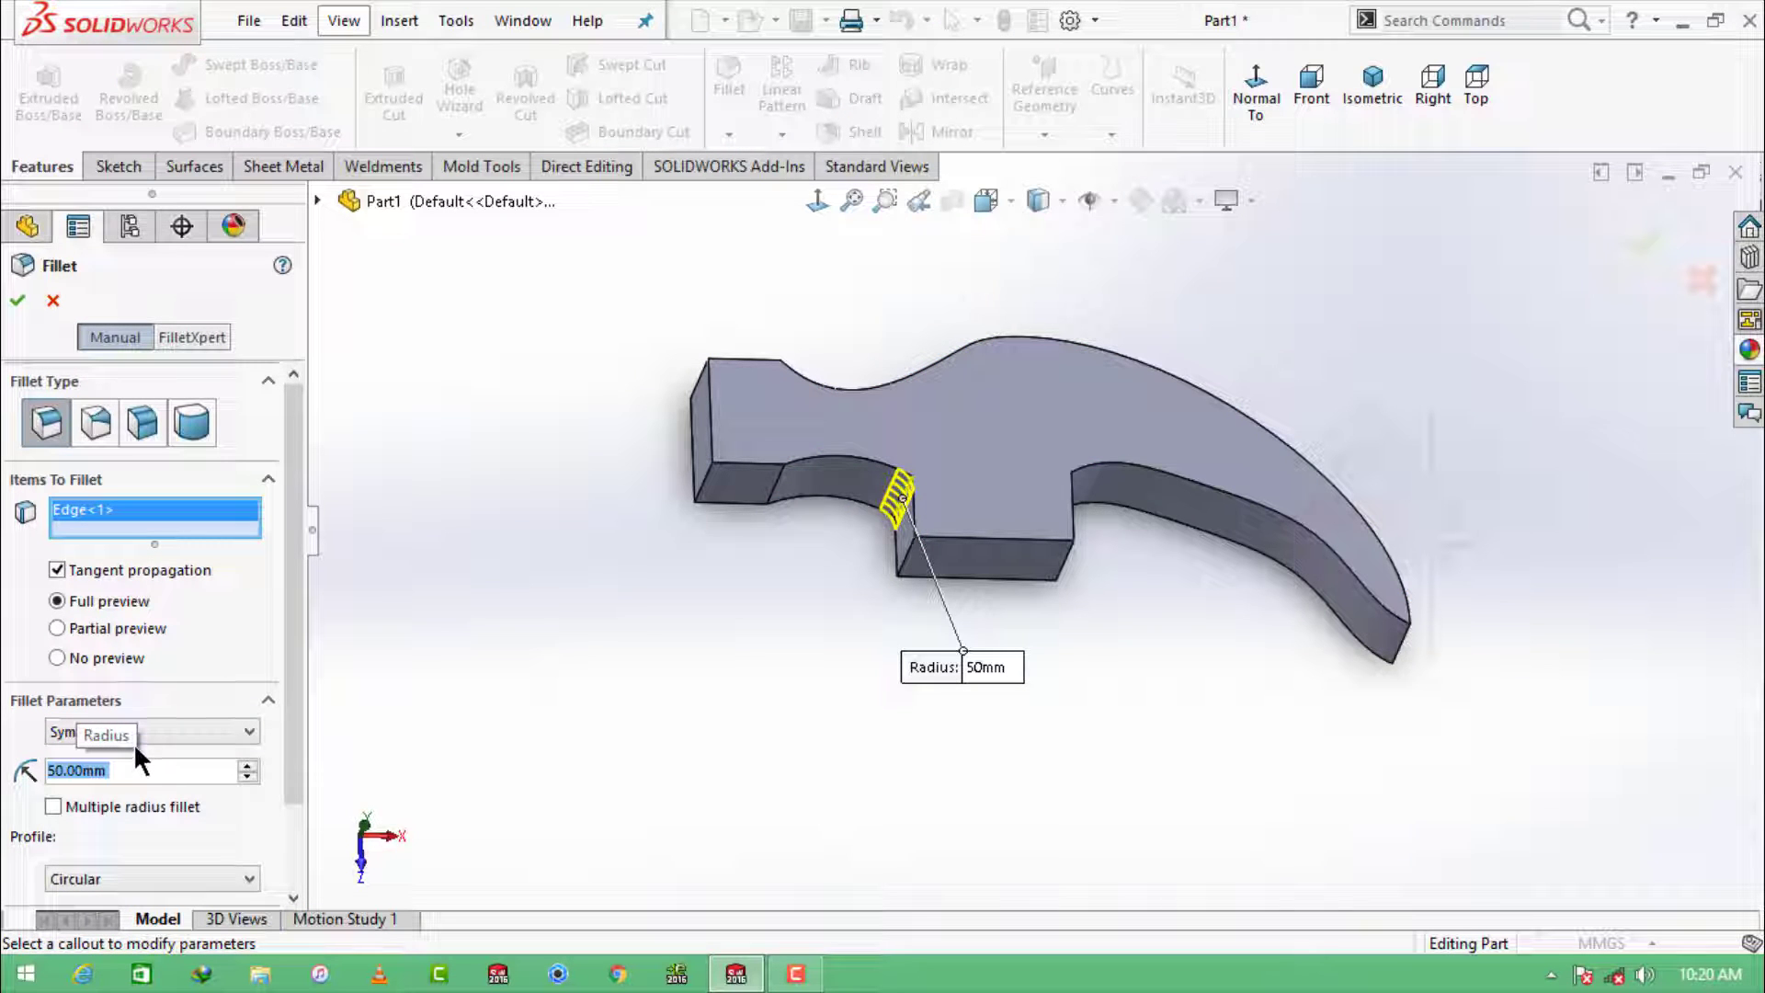
{"action": "left_click", "coordinate": [777, 499]}
{"action": "middle_click_drag", "start_coordinate": [806, 558], "coordinate": [777, 386]}
{"action": "left_click", "coordinate": [775, 387]}
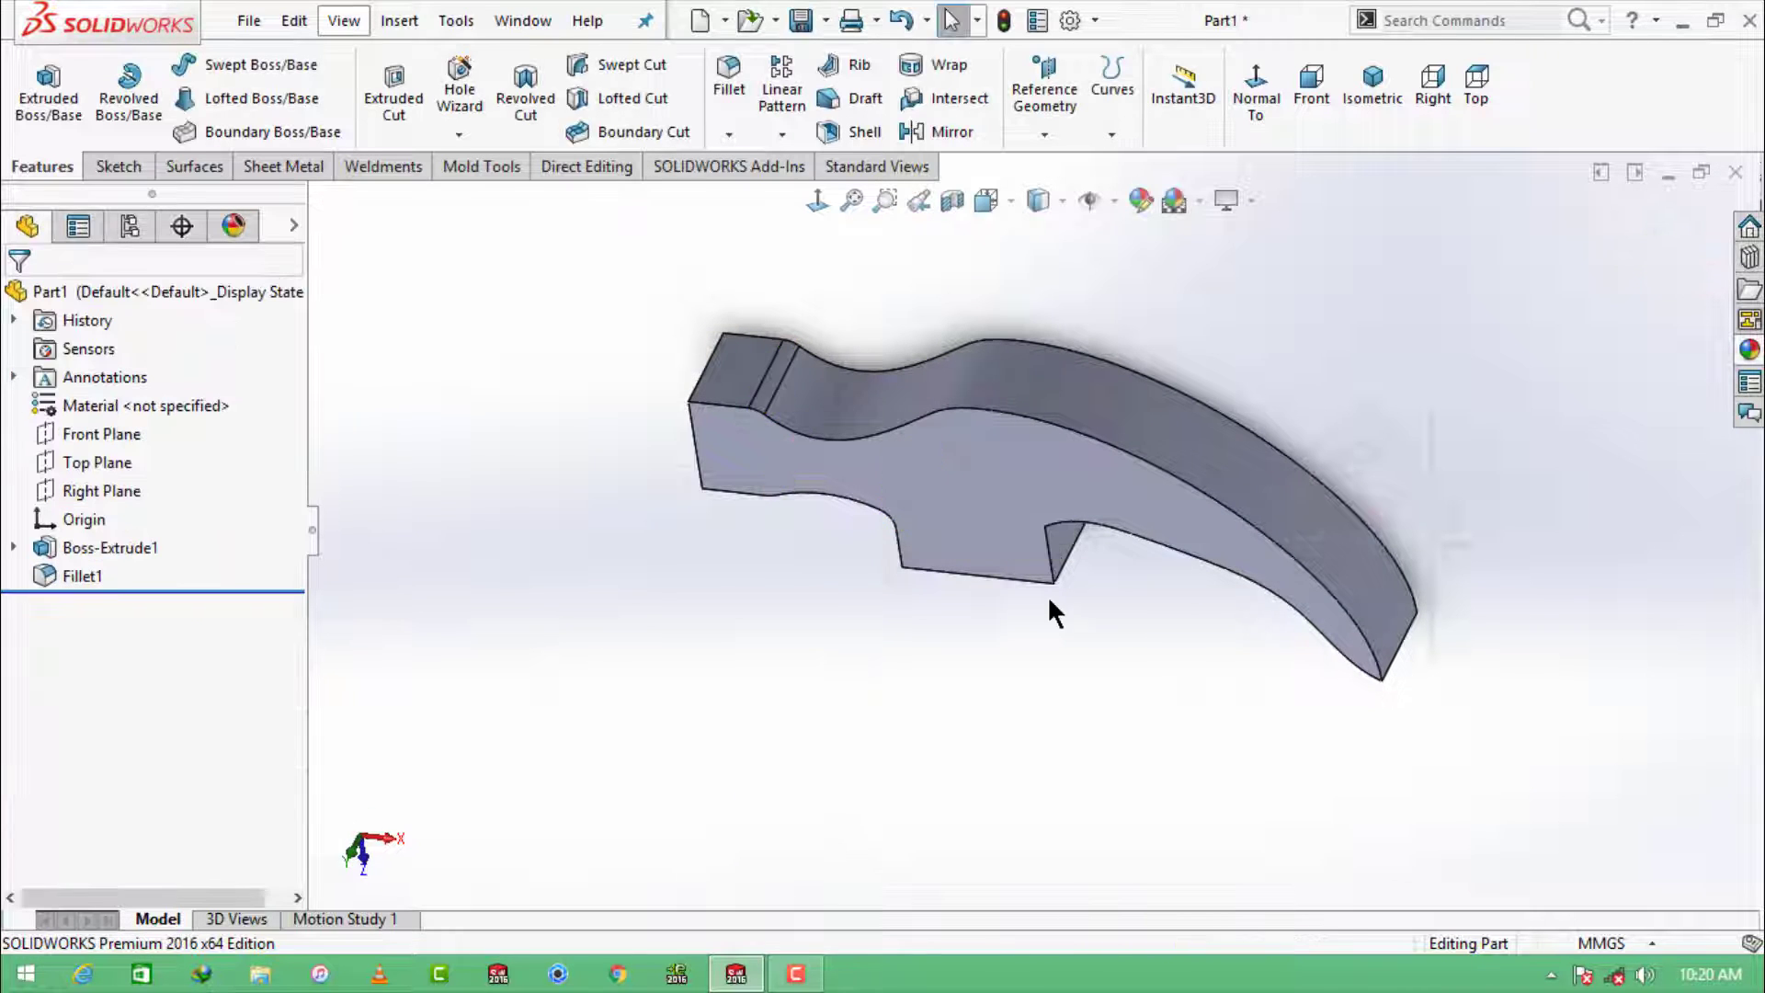
Step: Fillet the inner corner edge between the handle block and the claw's underside with a 50 mm radius
{"action": "middle_click_drag", "start_coordinate": [1046, 596], "coordinate": [993, 395]}
{"action": "left_click", "coordinate": [730, 88]}
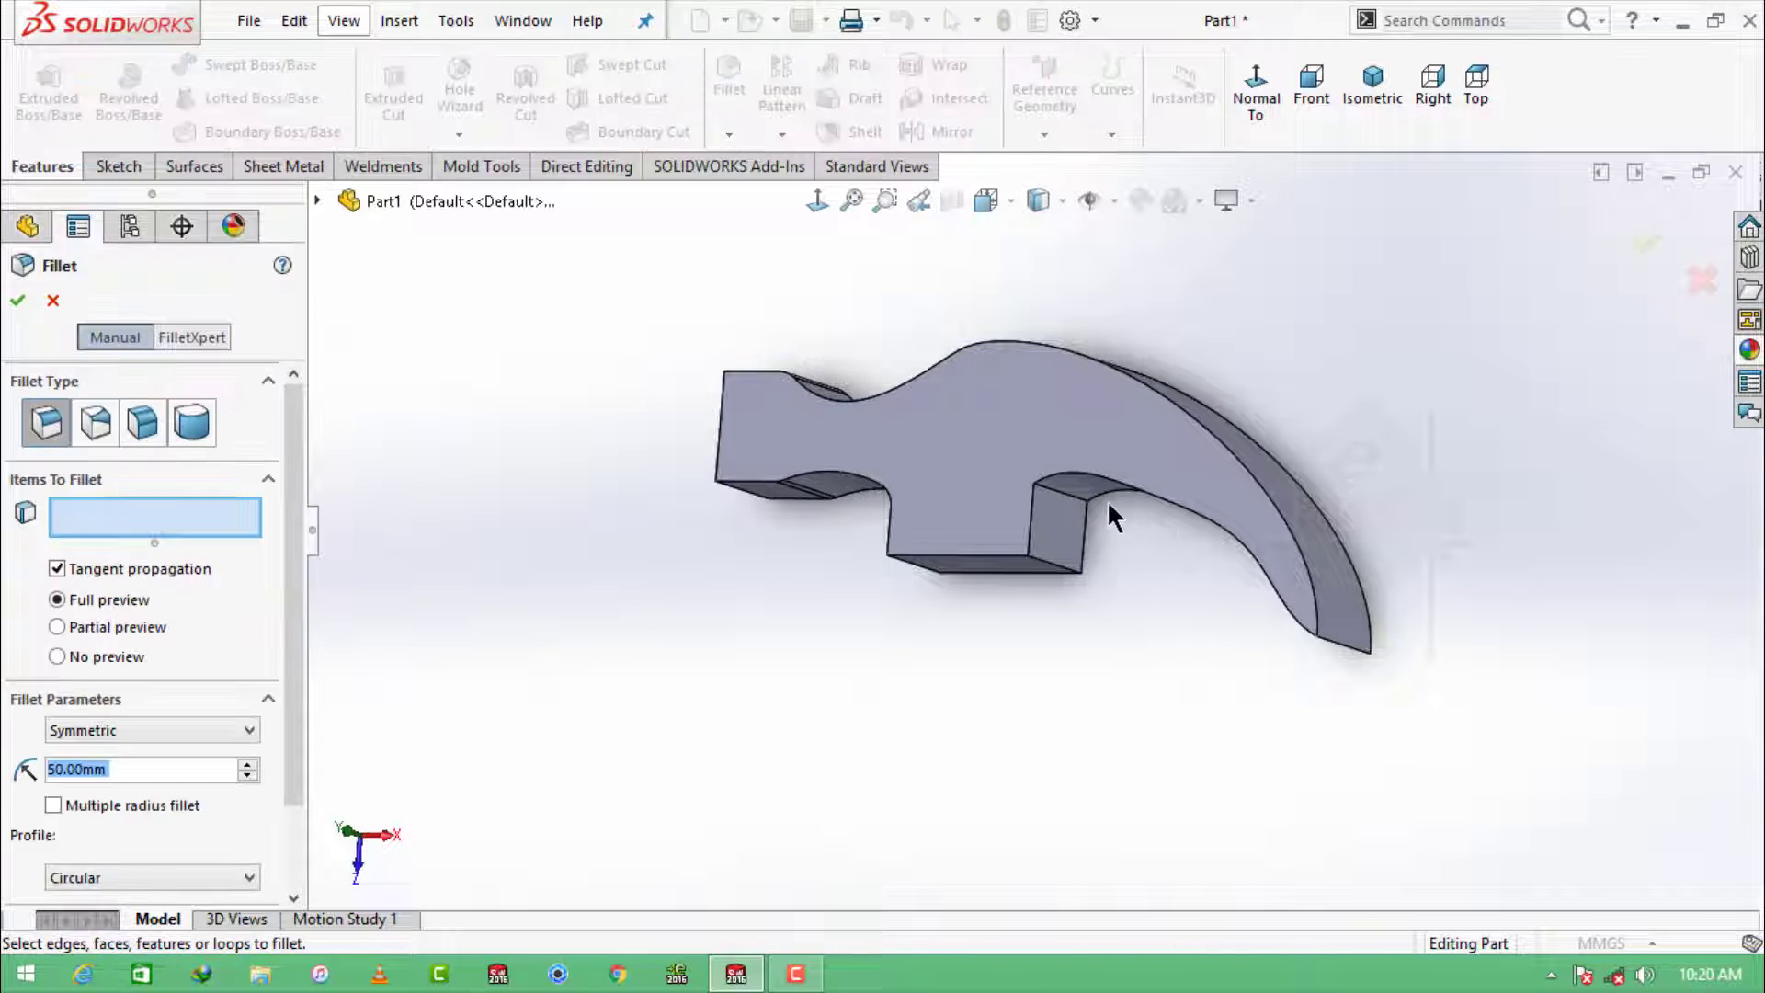
{"action": "left_click", "coordinate": [1064, 505]}
{"action": "left_click", "coordinate": [15, 306]}
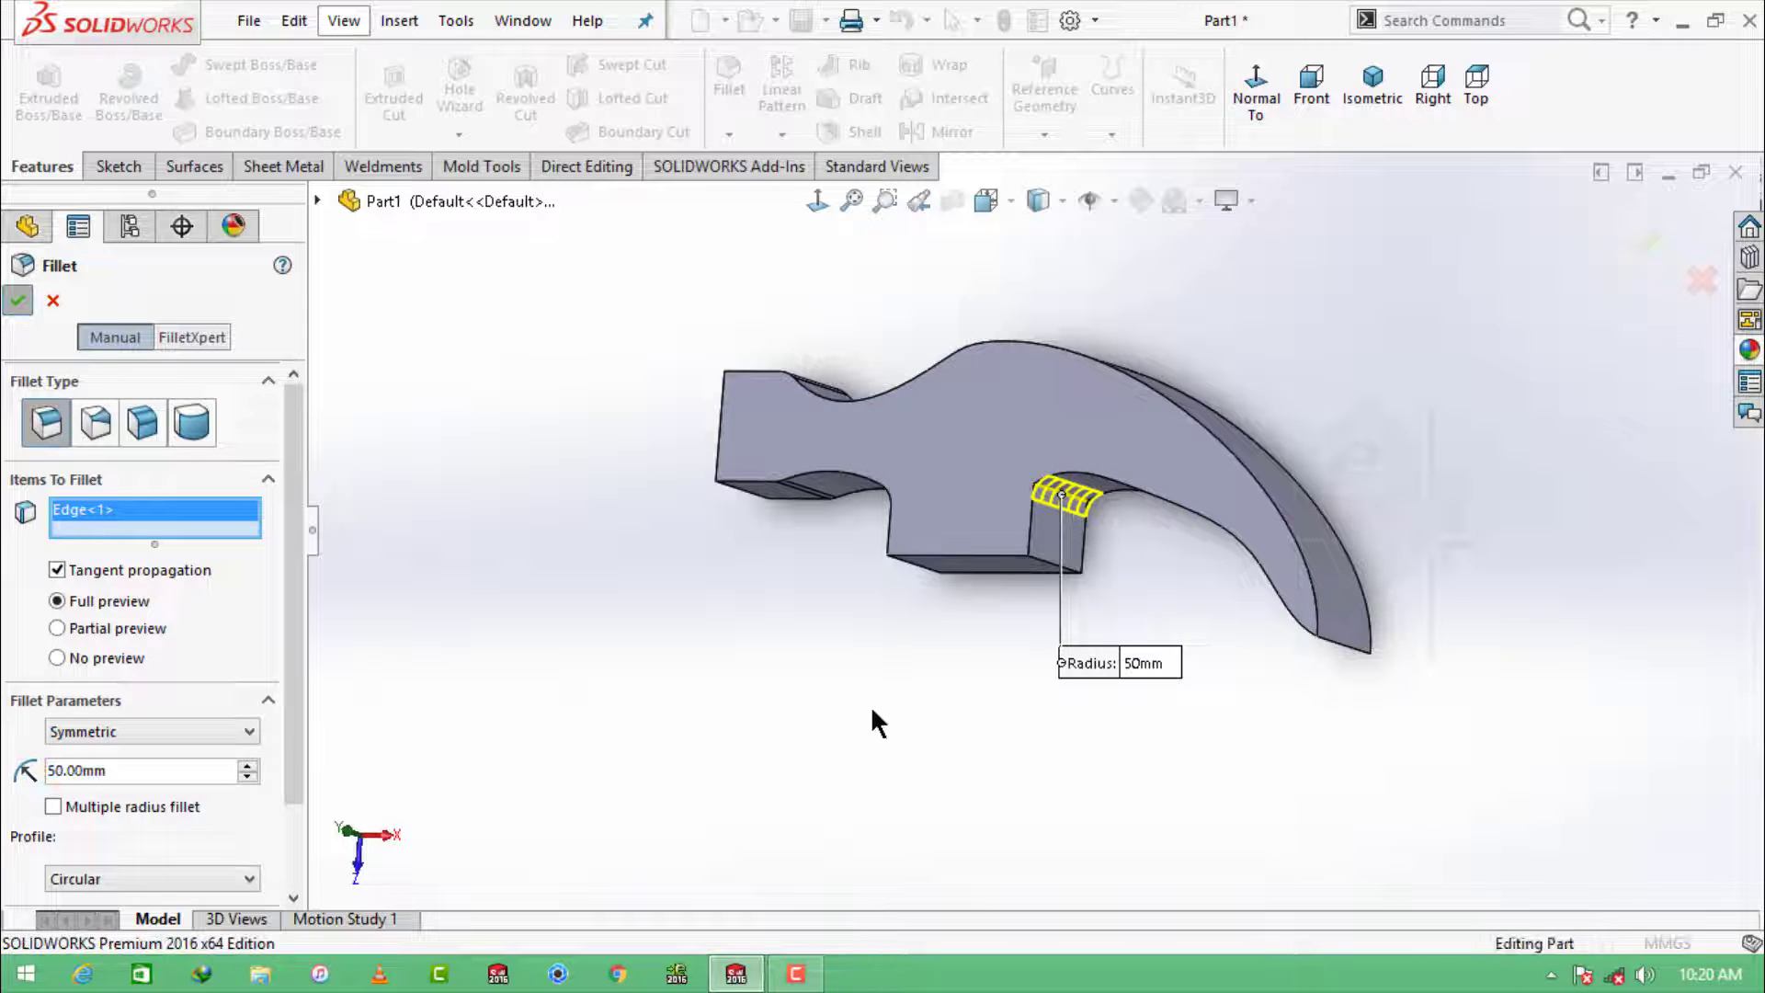
Step: Fillet the sharp edge at the claw's tip with a 10 mm radius
{"action": "middle_click_drag", "start_coordinate": [1260, 676], "coordinate": [1306, 593]}
{"action": "scroll", "coordinate": [1292, 611], "scroll_direction": "down", "scroll_amount": 5}
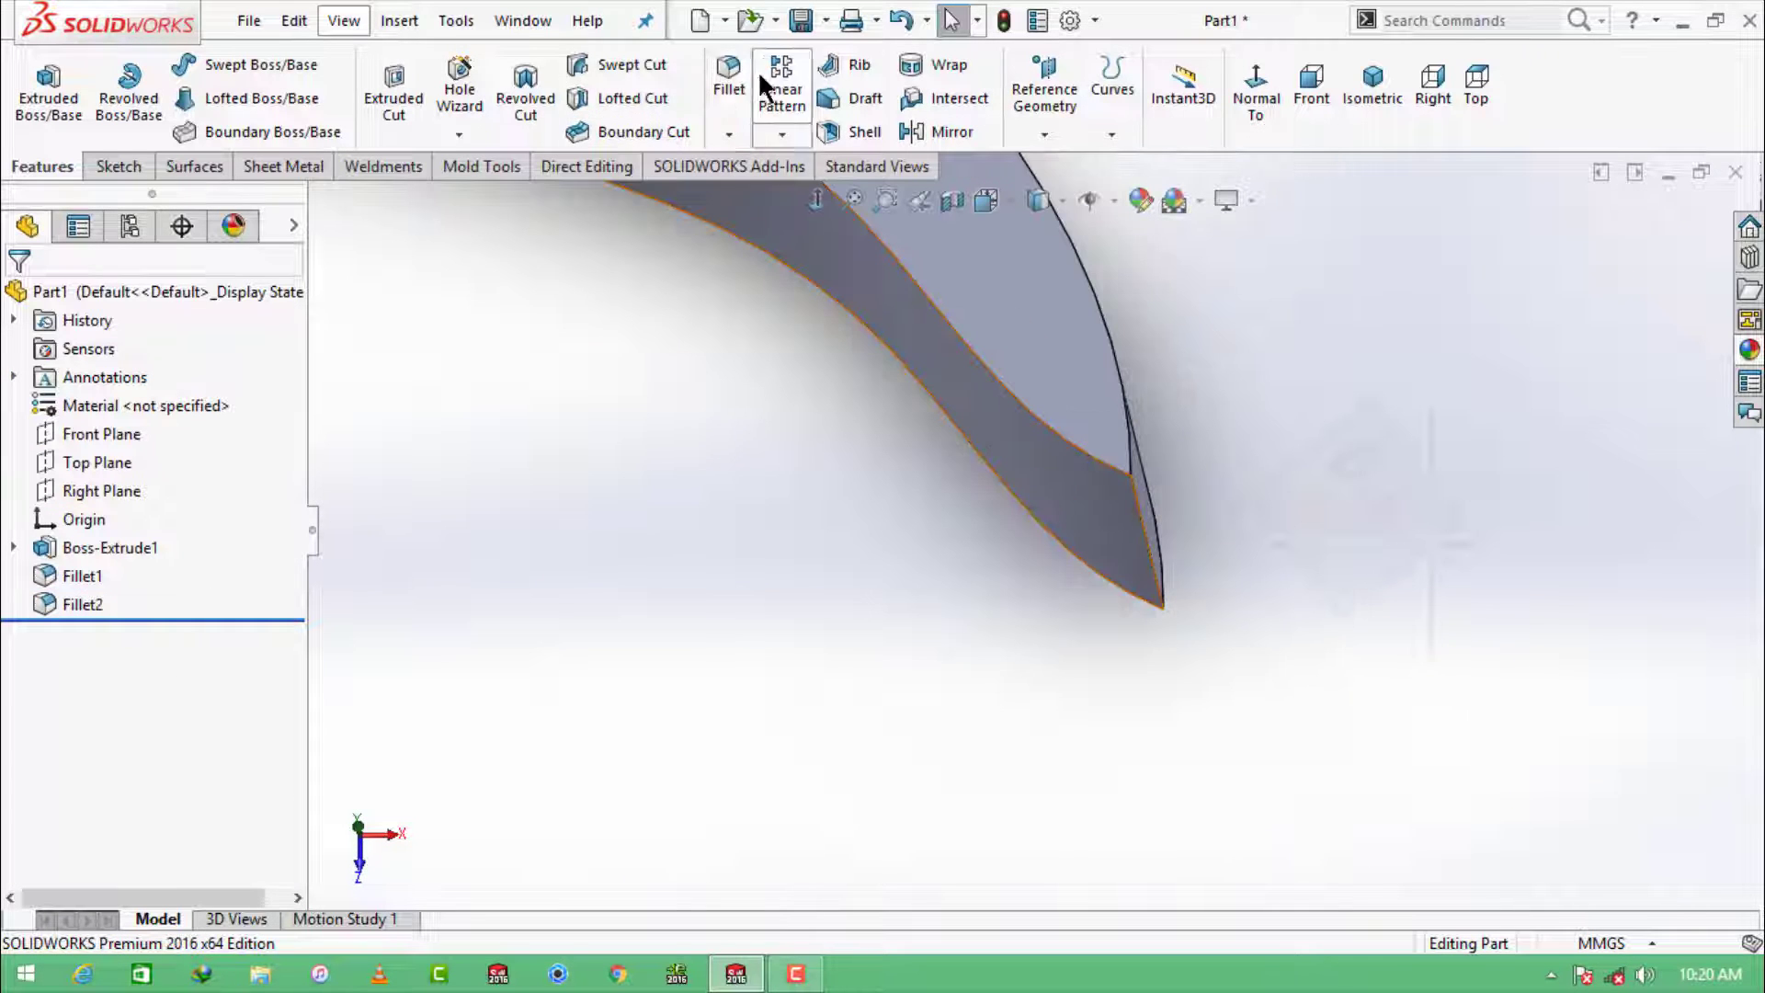
{"action": "left_click", "coordinate": [730, 88]}
{"action": "left_click", "coordinate": [1145, 581]}
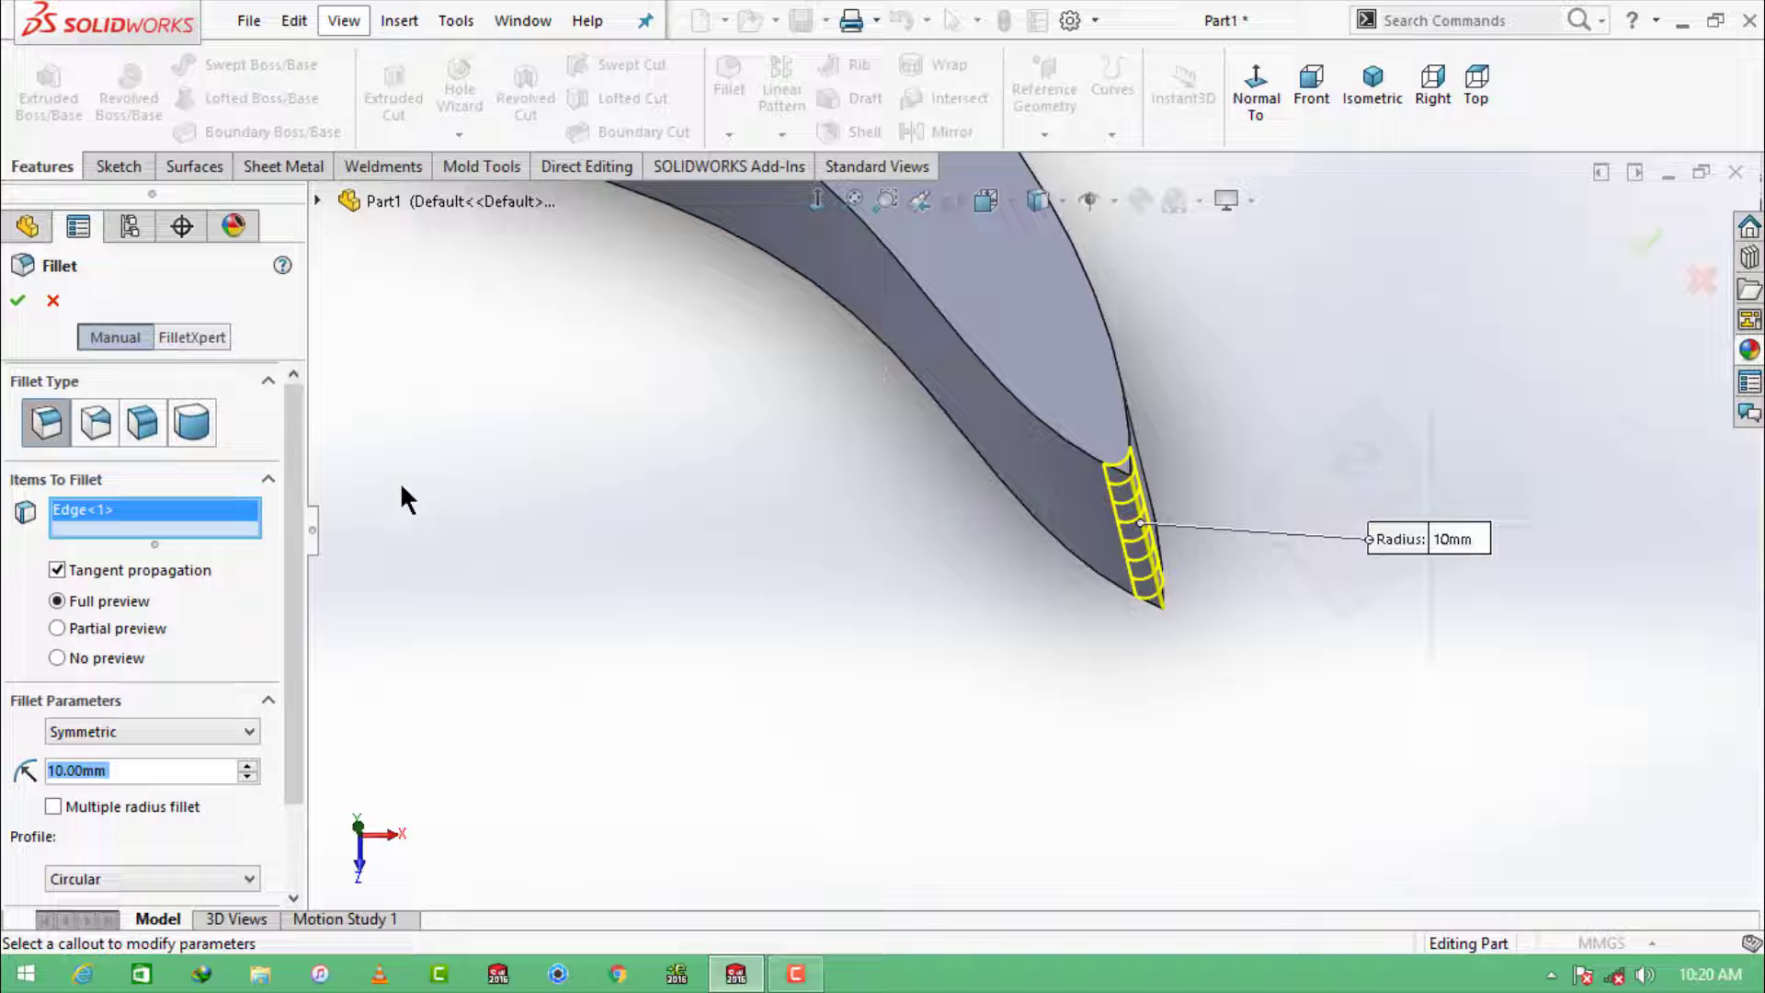
{"action": "left_click", "coordinate": [16, 303]}
Step: Open a new sketch on the flat end face of the hammer's striking side
{"action": "scroll", "coordinate": [1391, 721], "scroll_direction": "up", "scroll_amount": 8}
{"action": "middle_click_drag", "start_coordinate": [709, 382], "coordinate": [749, 505]}
{"action": "scroll", "coordinate": [761, 471], "scroll_direction": "down", "scroll_amount": 4}
{"action": "scroll", "coordinate": [1000, 599], "scroll_direction": "down", "scroll_amount": 1}
{"action": "left_click", "coordinate": [1002, 602]}
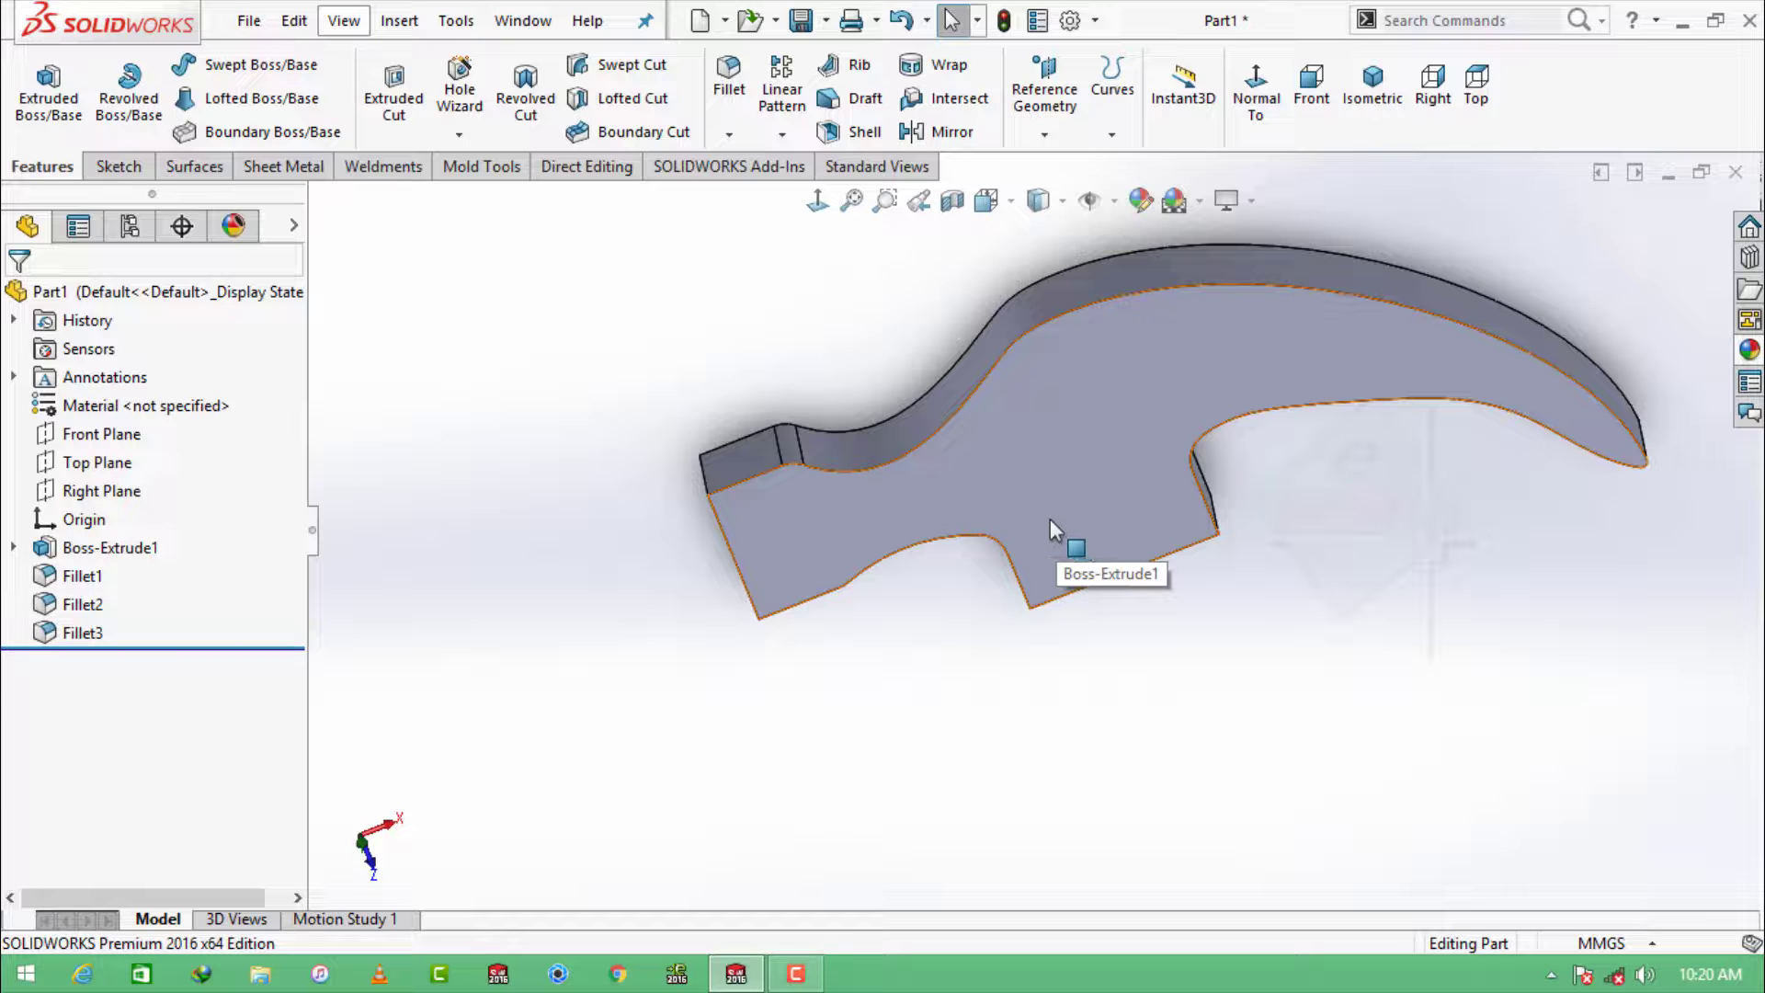
{"action": "middle_click_drag", "start_coordinate": [1050, 519], "coordinate": [1021, 414]}
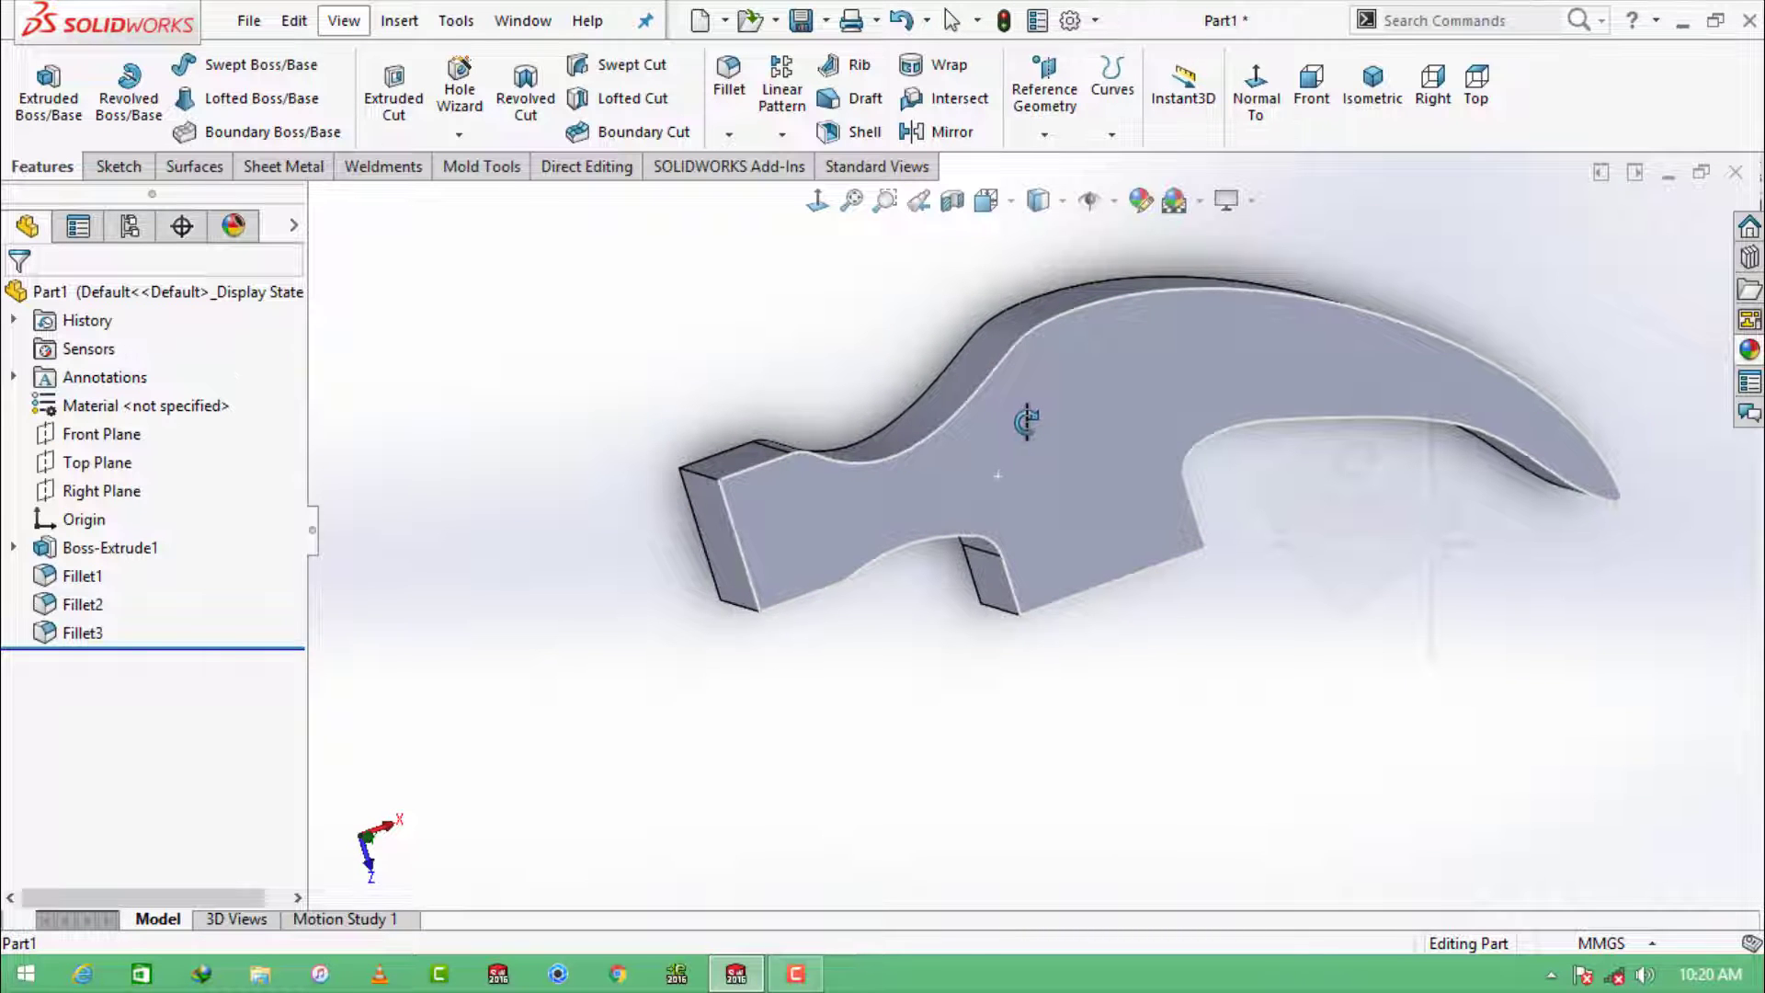
{"action": "middle_click_drag", "start_coordinate": [777, 528], "coordinate": [842, 464]}
{"action": "left_click", "coordinate": [777, 526]}
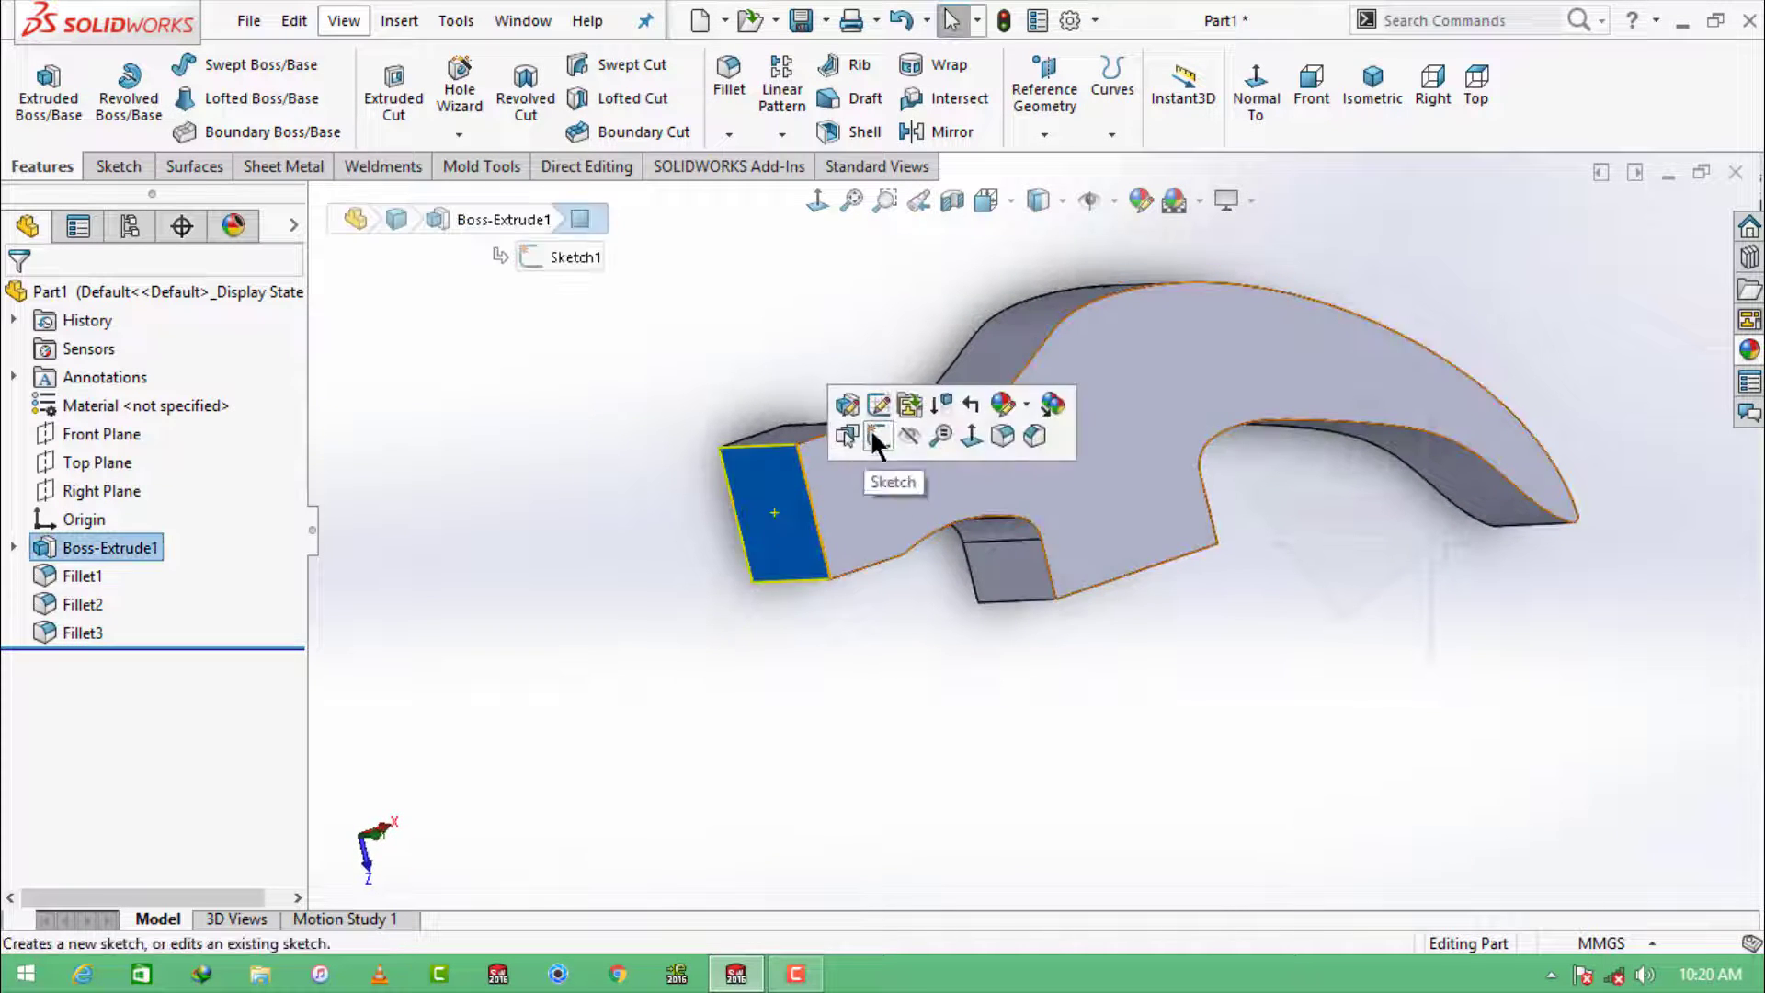
{"action": "left_click", "coordinate": [875, 427]}
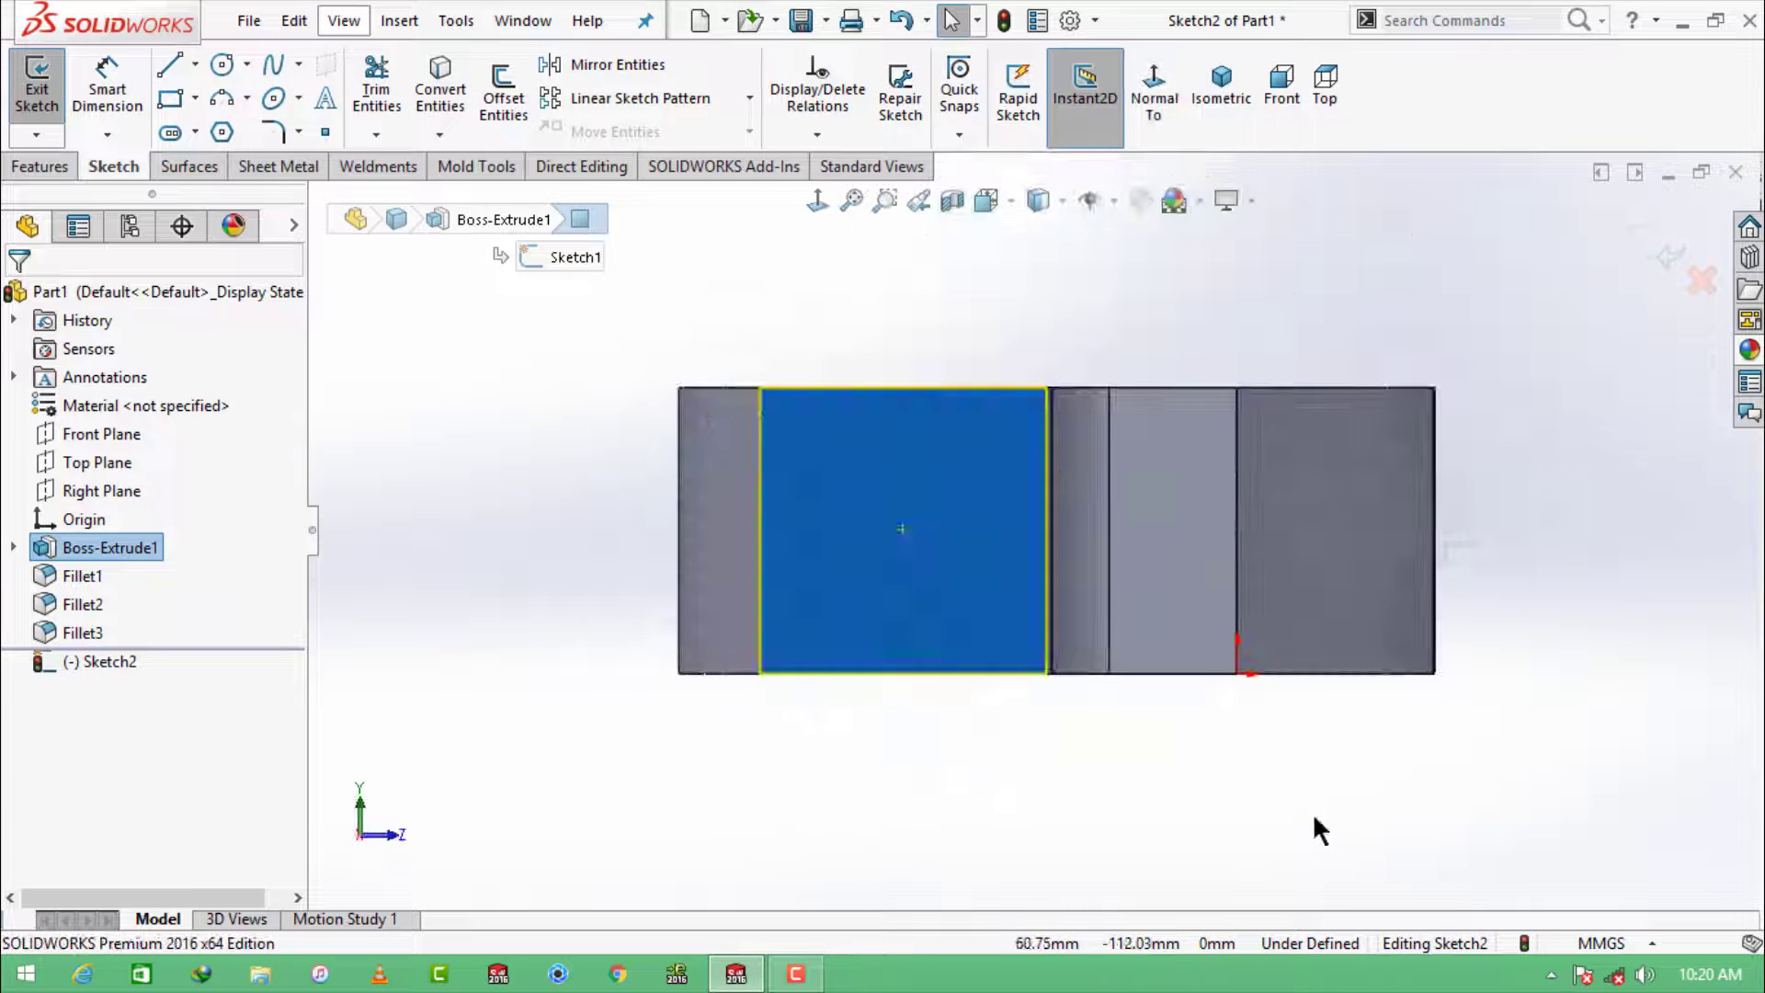
{"action": "left_click", "coordinate": [1315, 817]}
Step: Draw a vertical centerline across the end face between the midpoints of its upper and lower edges
{"action": "left_click", "coordinate": [222, 68]}
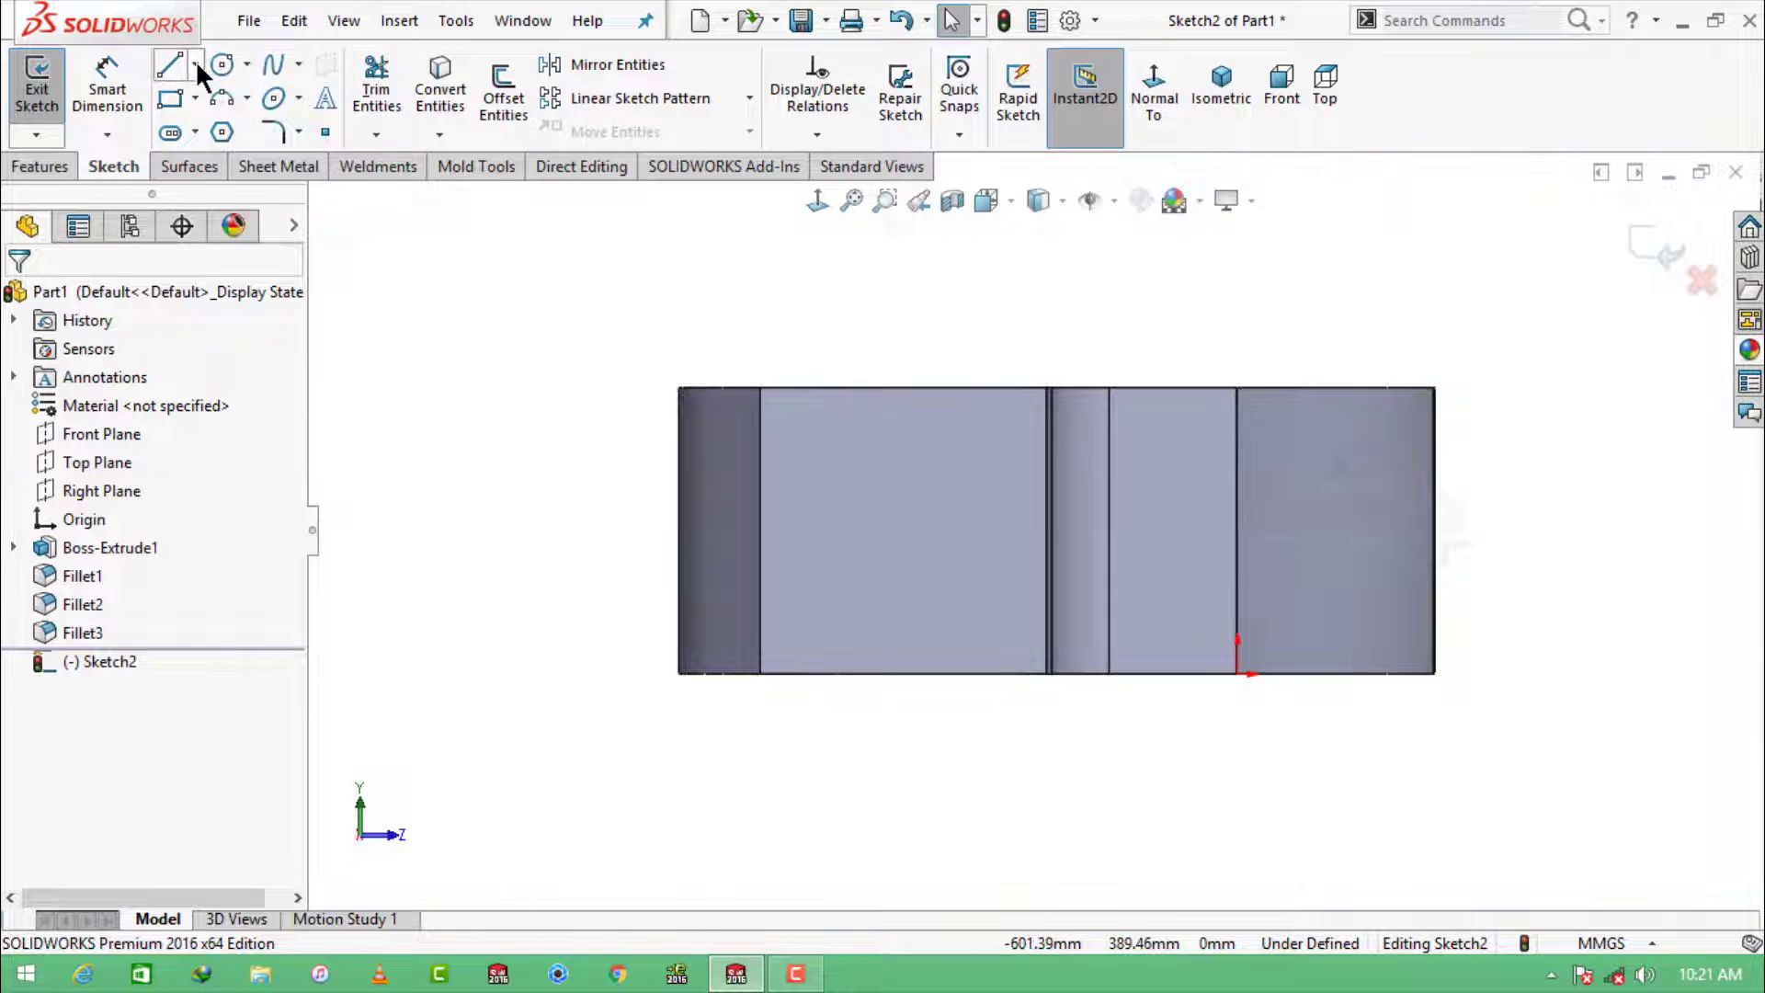
{"action": "left_click", "coordinate": [196, 66]}
{"action": "left_click", "coordinate": [234, 126]}
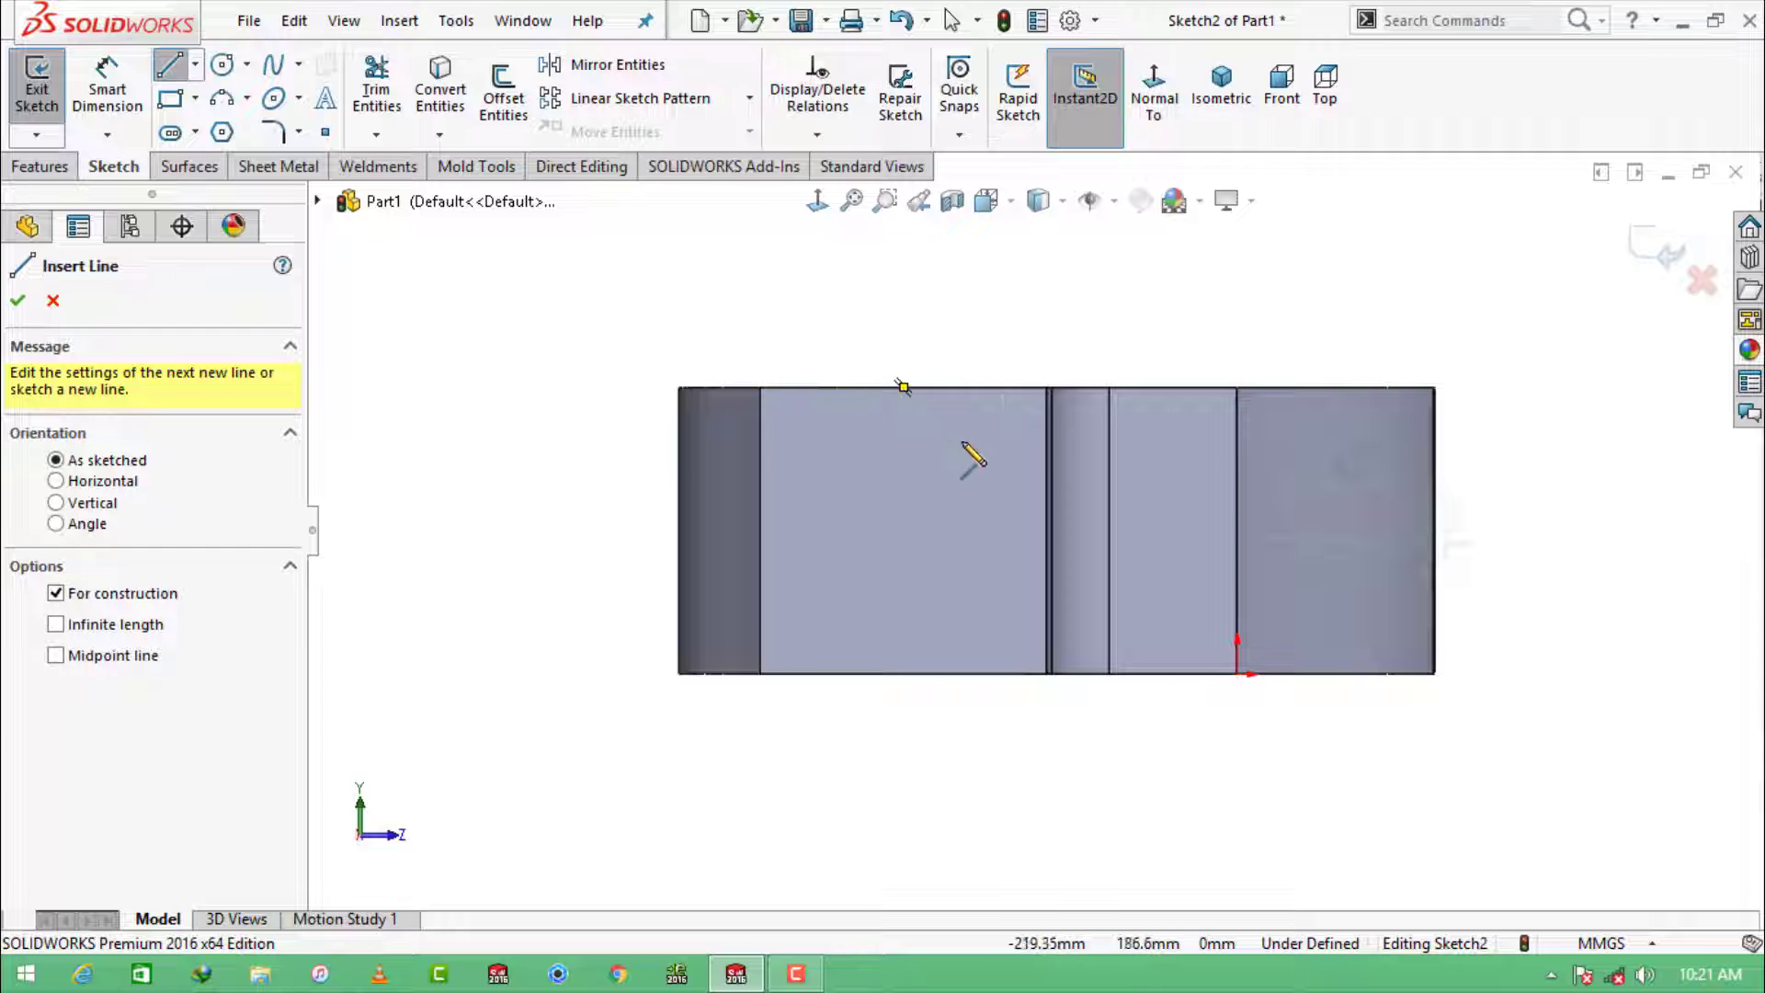
{"action": "left_click", "coordinate": [904, 387]}
{"action": "left_click", "coordinate": [904, 674]}
{"action": "key", "text": "Escape"}
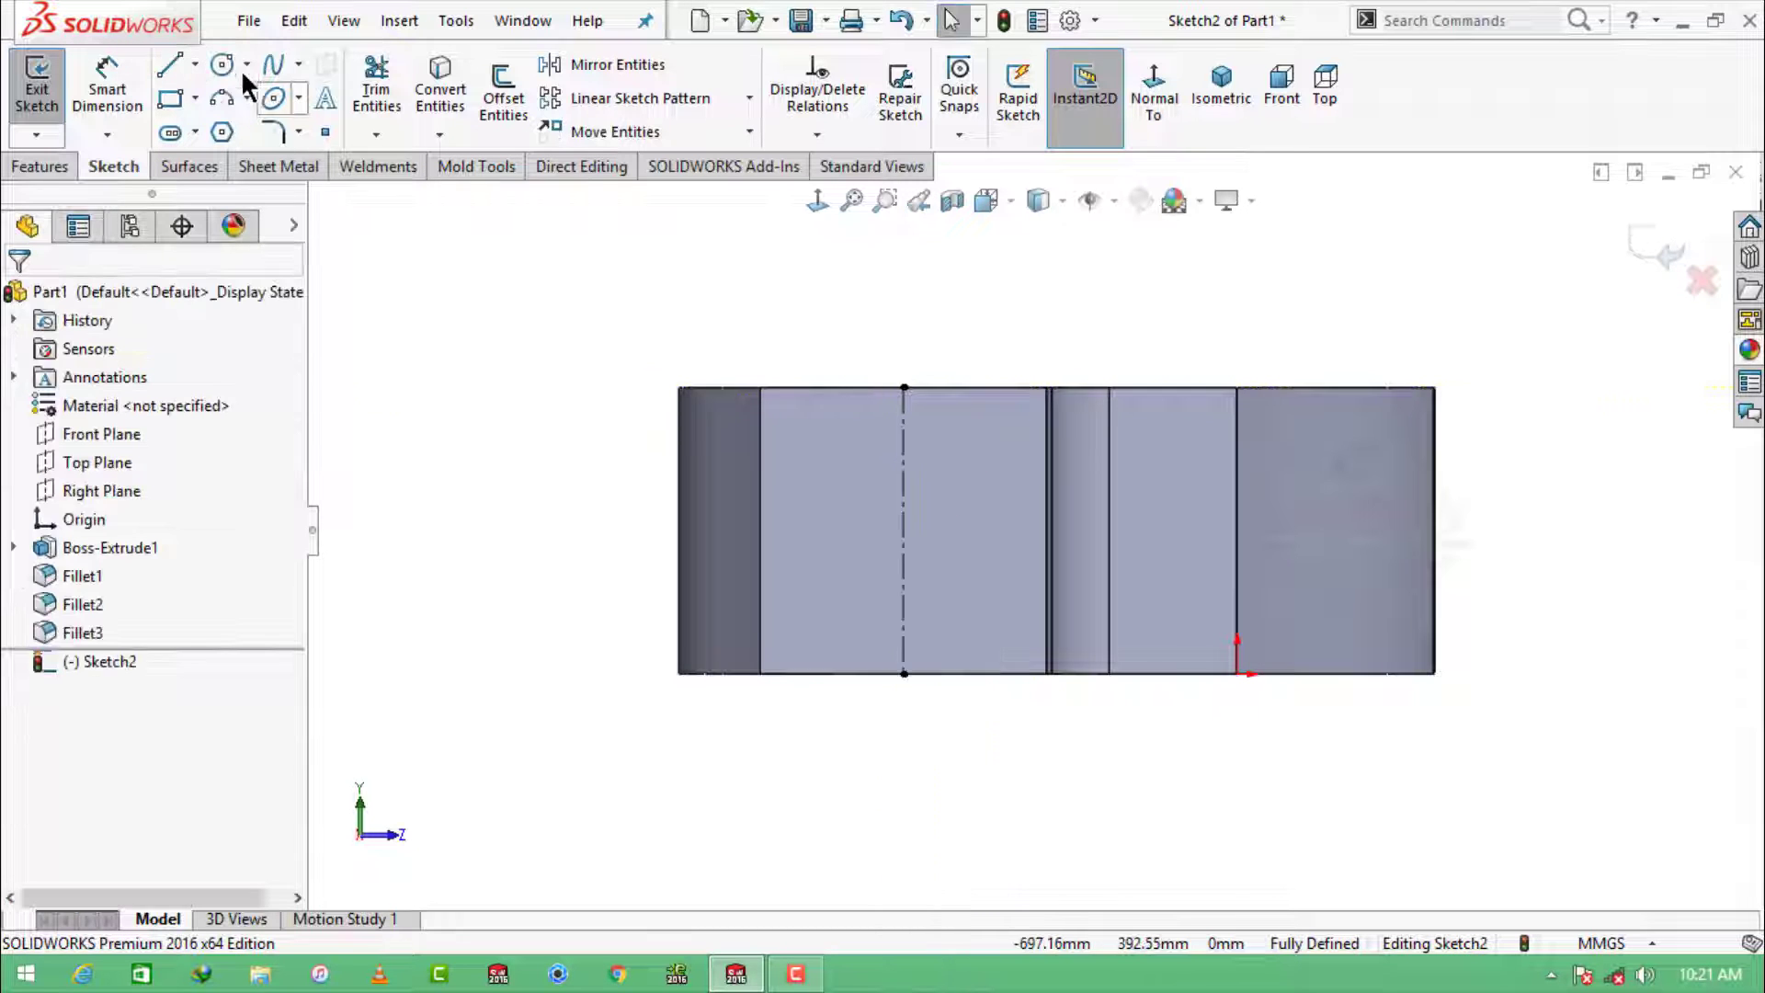
Step: Sketch a circle of about 110 mm radius centred on the centerline's midpoint, just inside the end face
{"action": "left_click", "coordinate": [904, 531]}
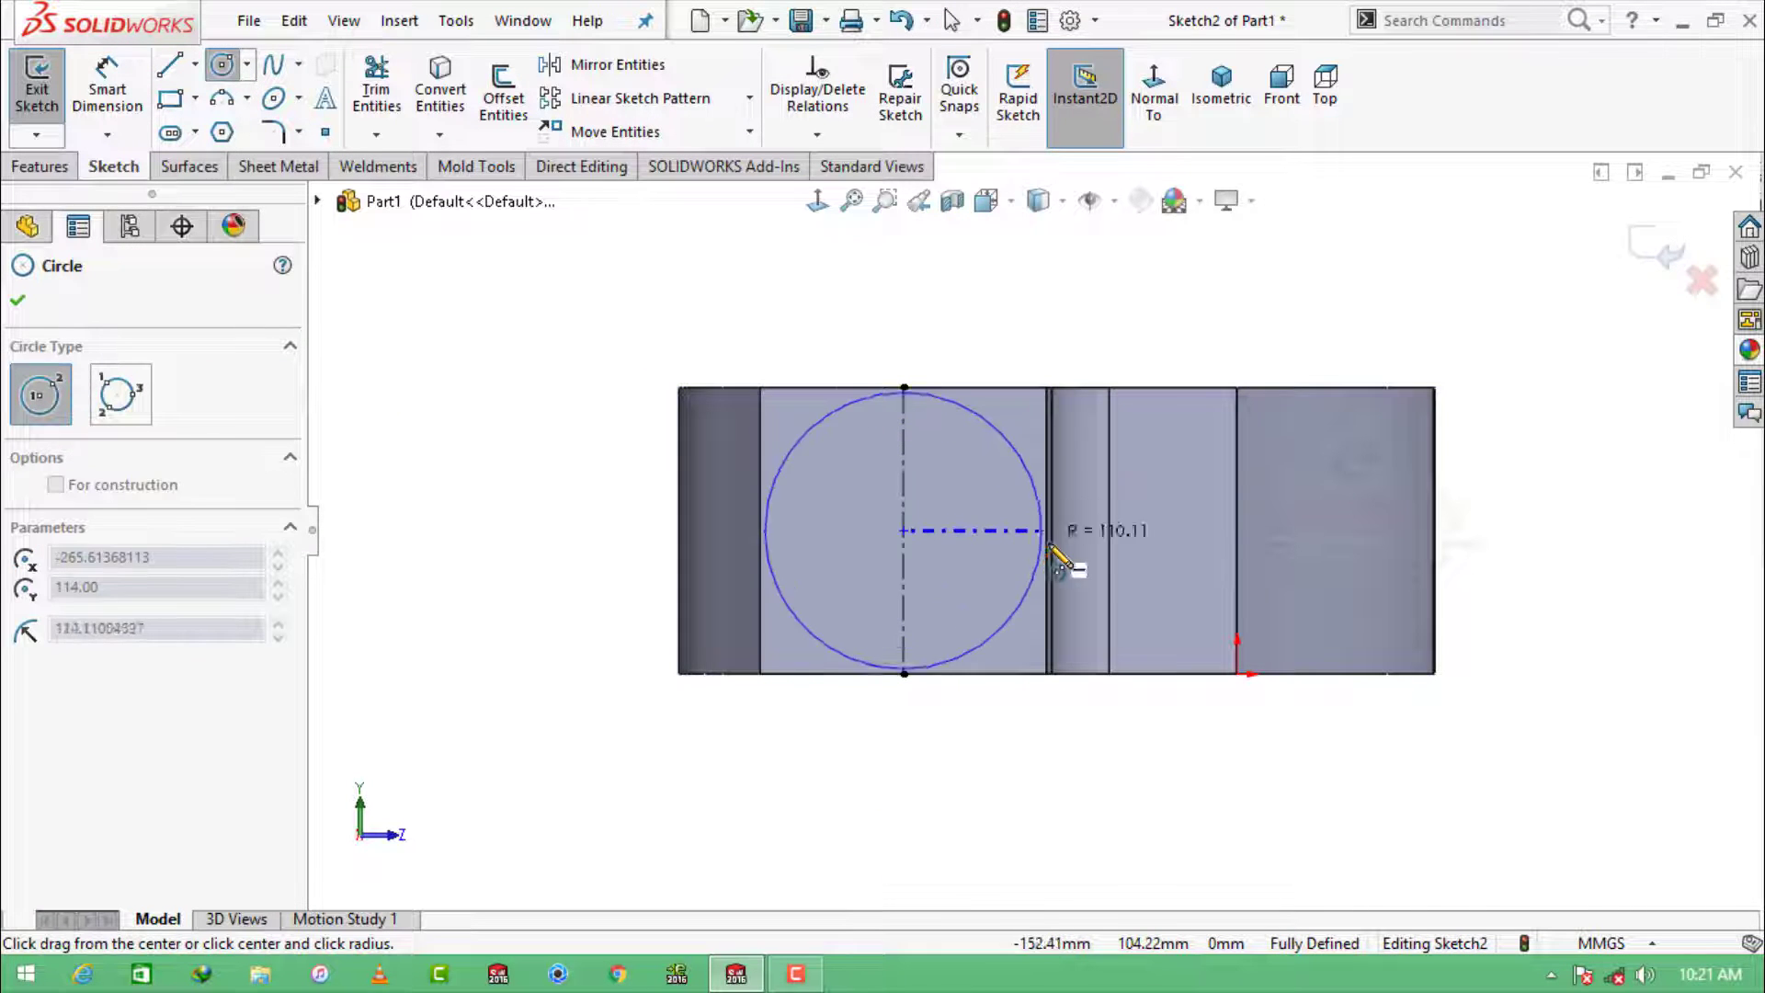
{"action": "left_click", "coordinate": [1046, 542]}
{"action": "key", "text": "Escape"}
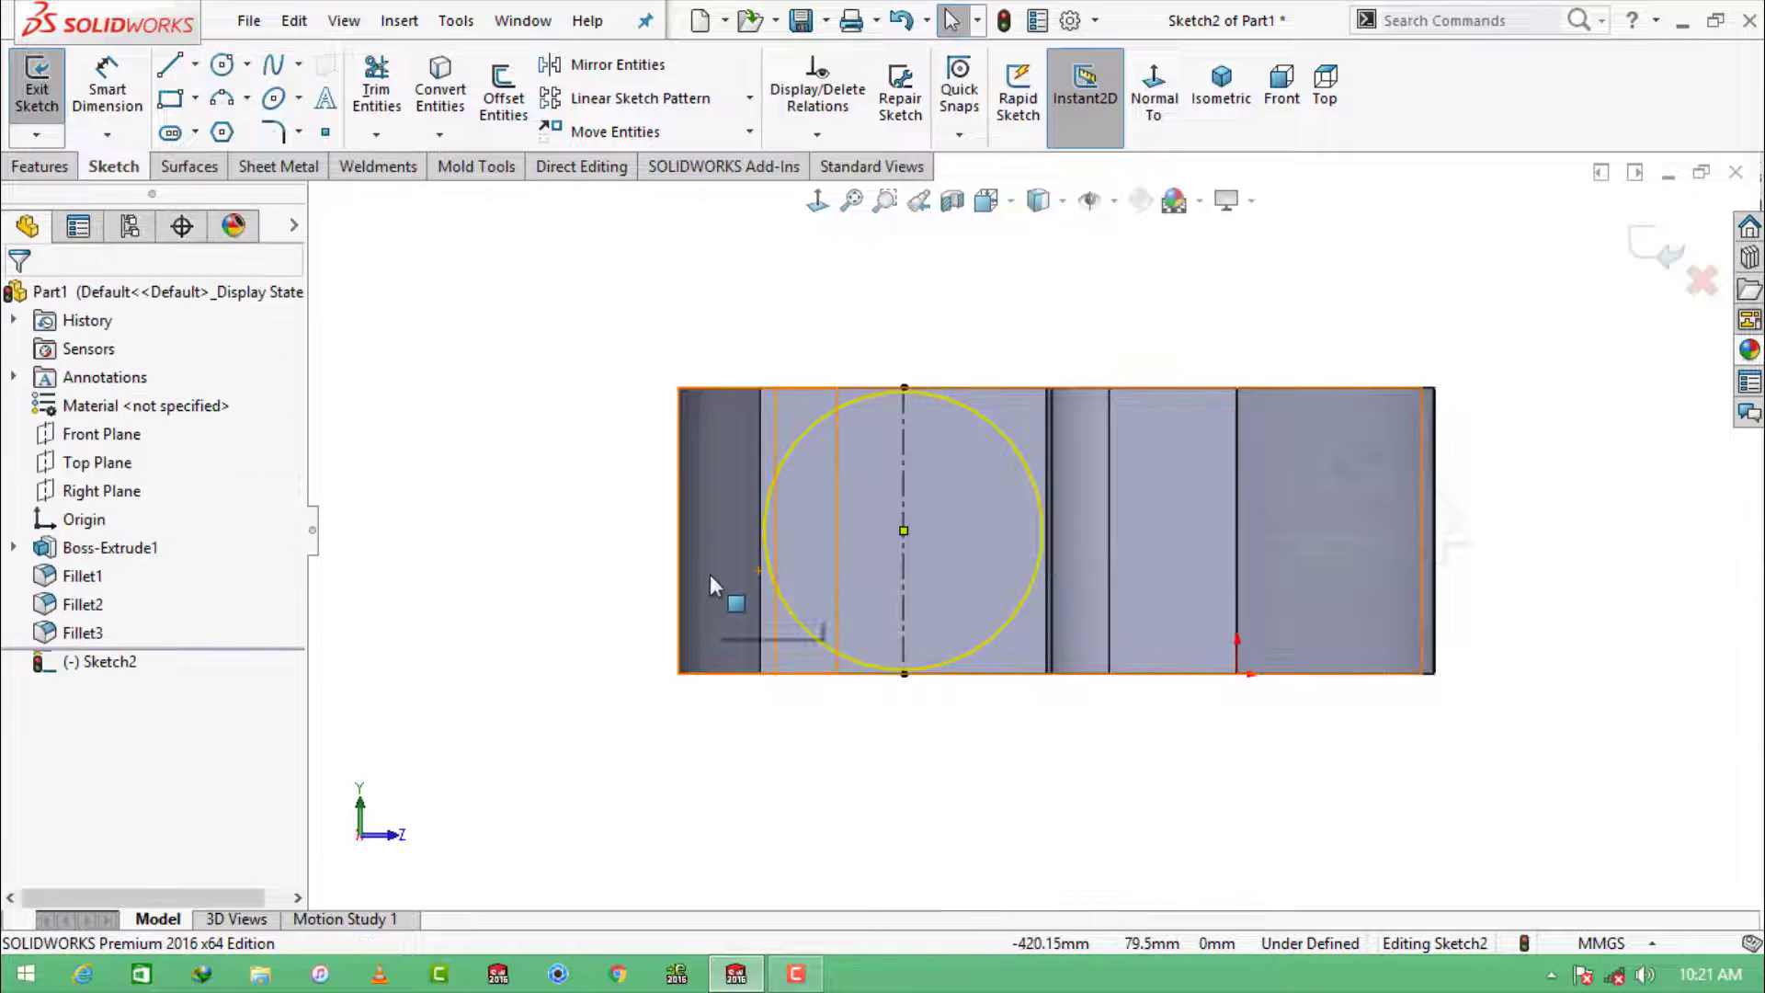
Step: Make the circle coincident with the centerline's upper endpoint so that it touches the edges of the end face
{"action": "scroll", "coordinate": [923, 408], "scroll_direction": "down", "scroll_amount": 2}
{"action": "left_click", "coordinate": [915, 404]}
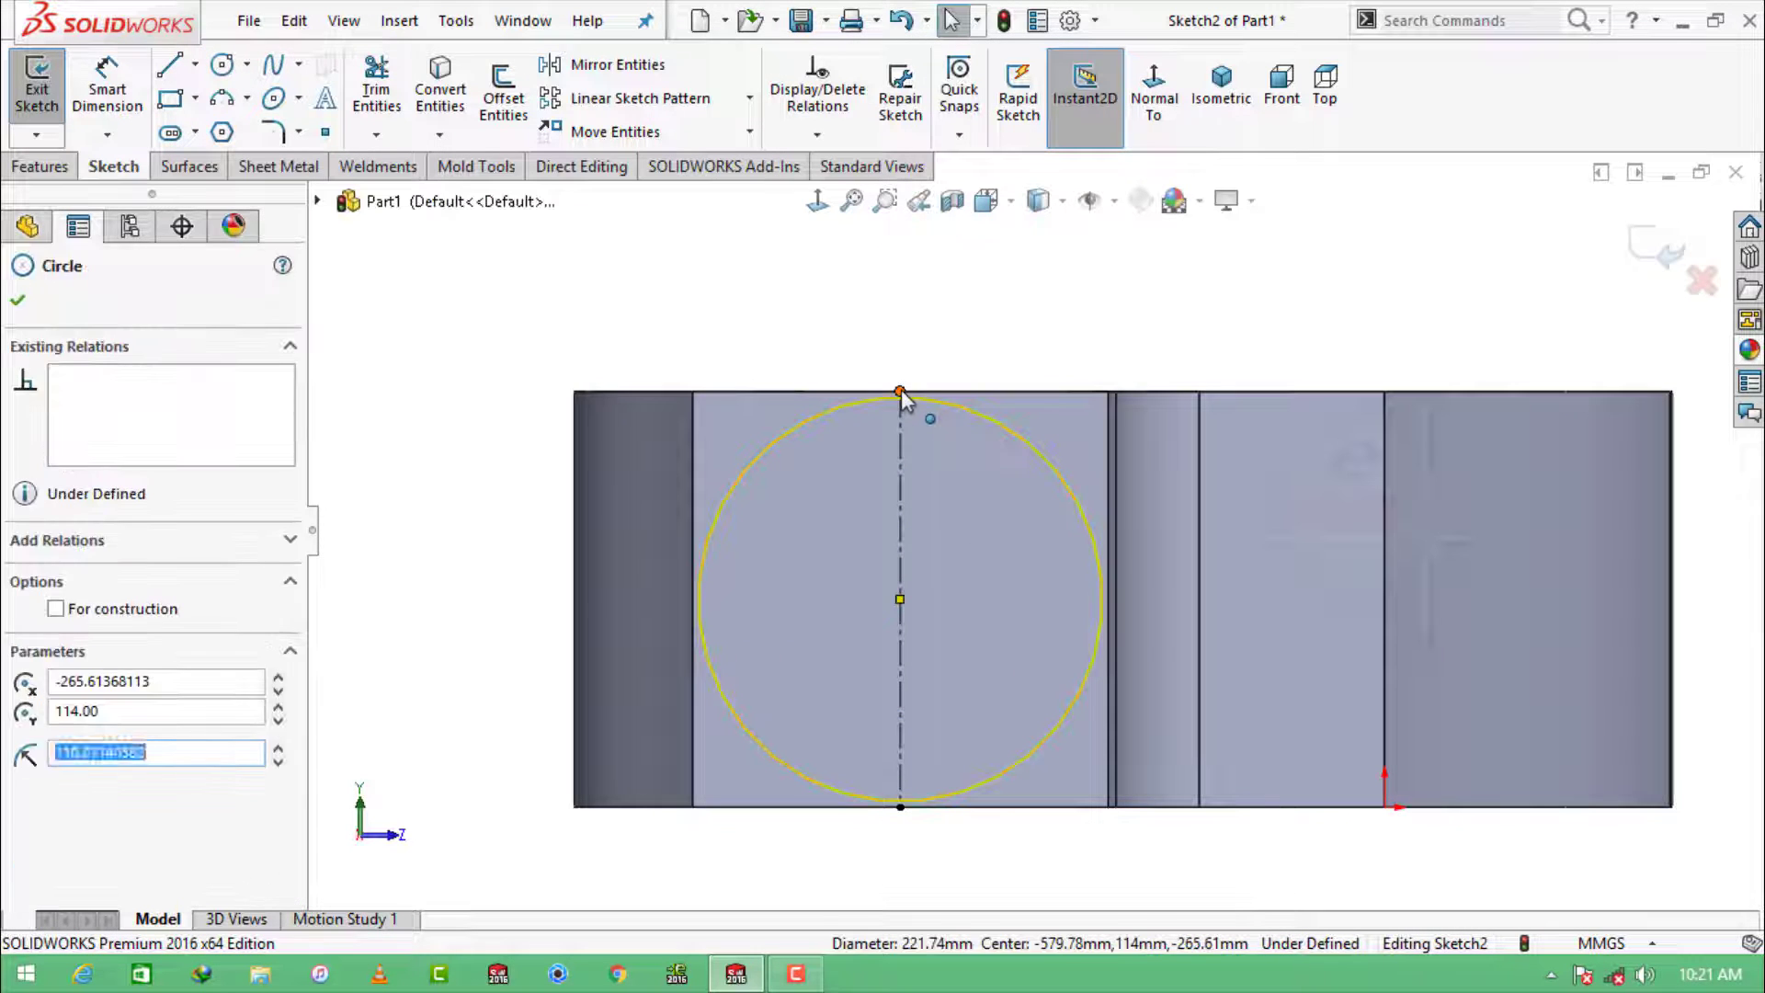
{"action": "left_click", "coordinate": [901, 392], "text": "ctrl"}
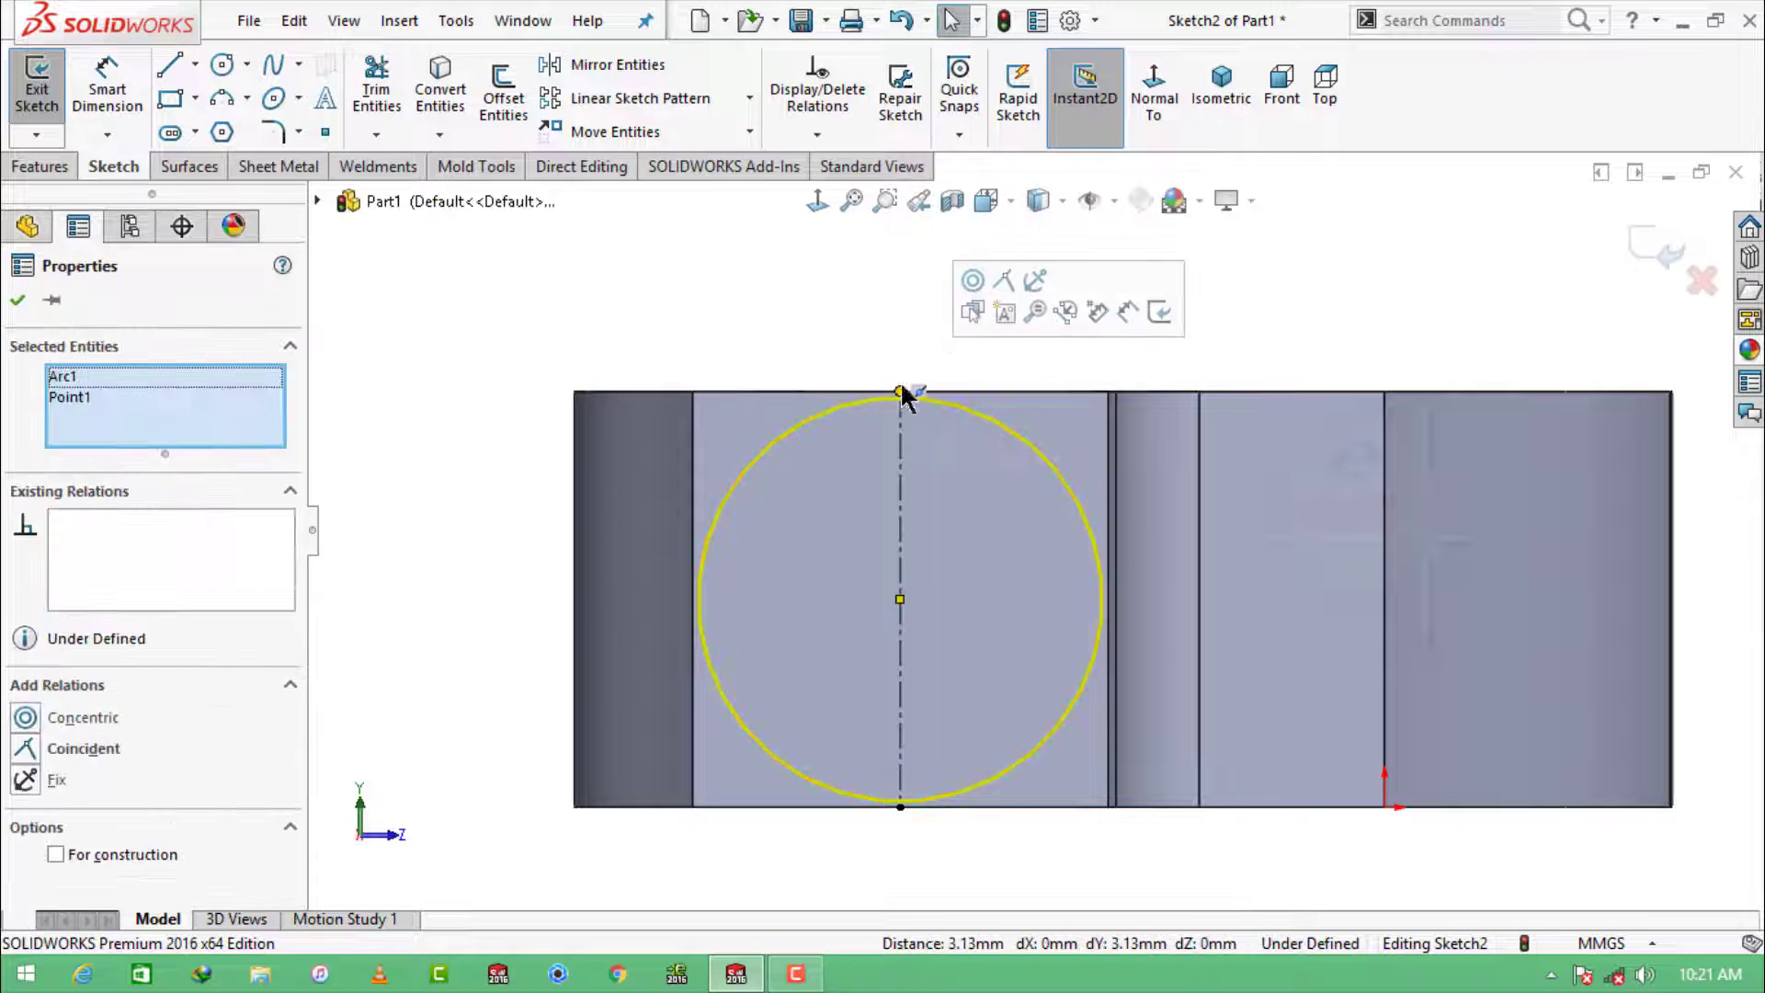
{"action": "left_click", "coordinate": [1002, 281]}
{"action": "key", "text": "Escape"}
{"action": "scroll", "coordinate": [859, 513], "scroll_direction": "up", "scroll_amount": 3}
{"action": "left_click", "coordinate": [43, 164]}
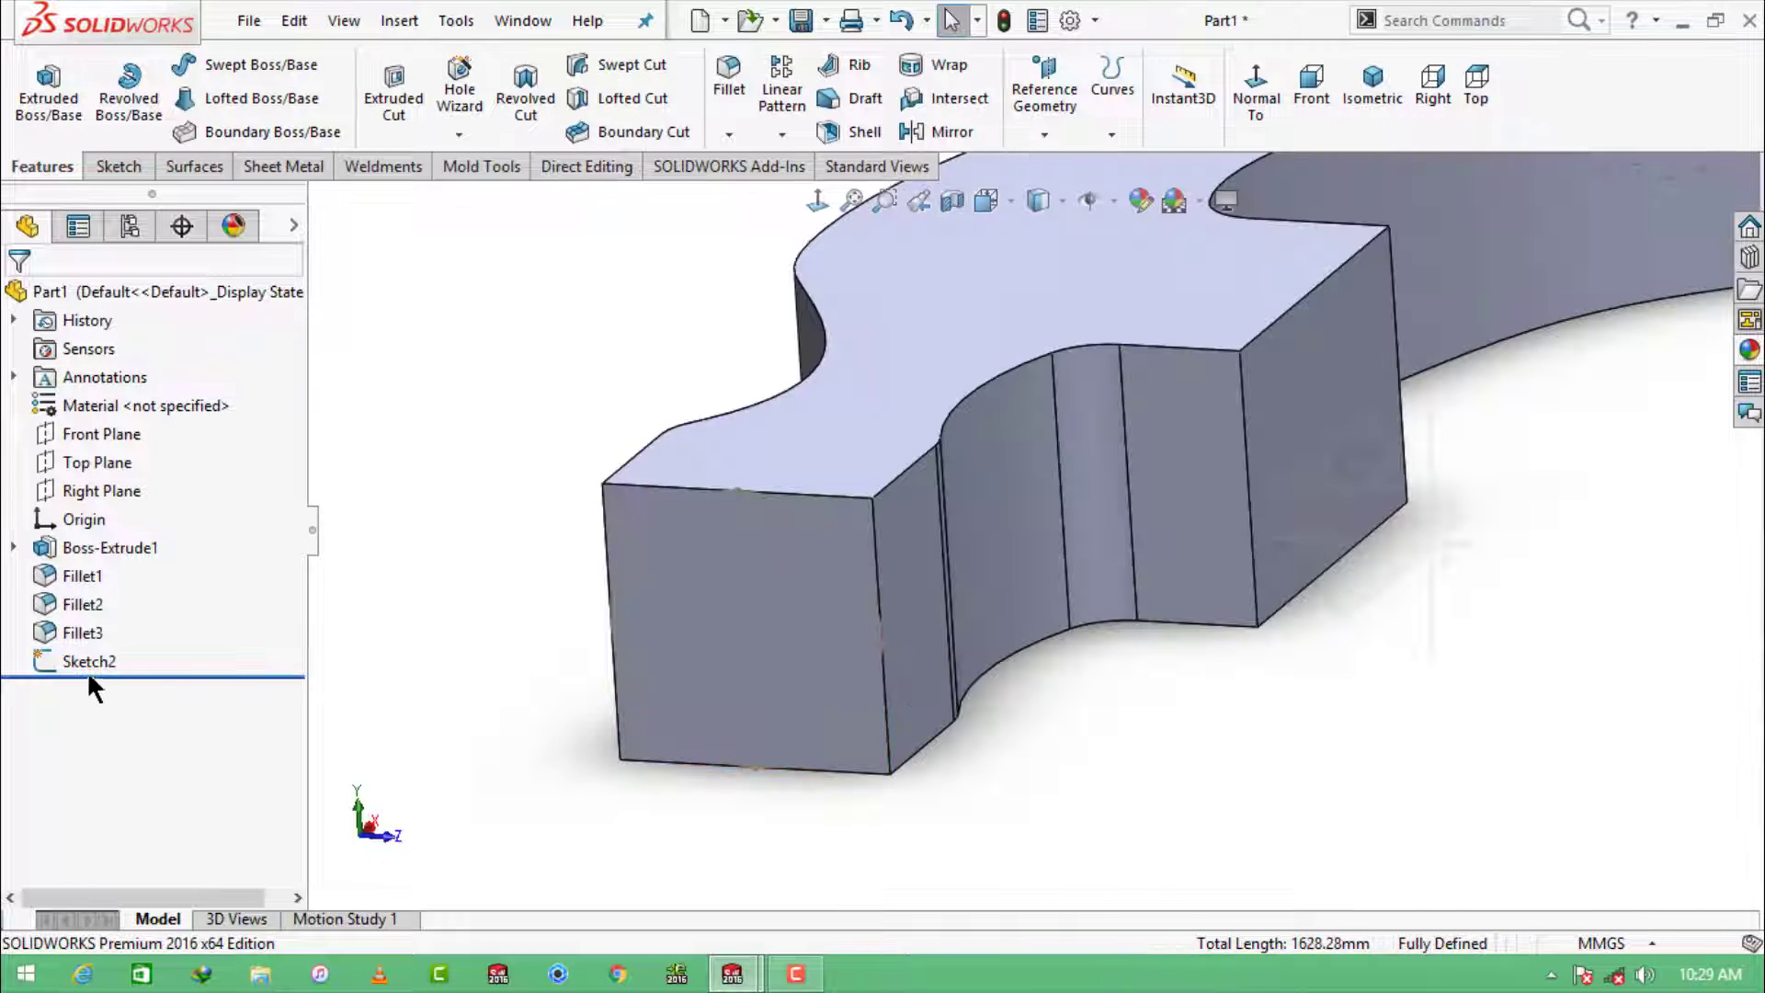
Step: Reopen the circle's sketch for editing and convert the square end face's outline into sketch entities
{"action": "left_click", "coordinate": [88, 662]}
{"action": "left_click", "coordinate": [110, 593]}
{"action": "left_click", "coordinate": [644, 506]}
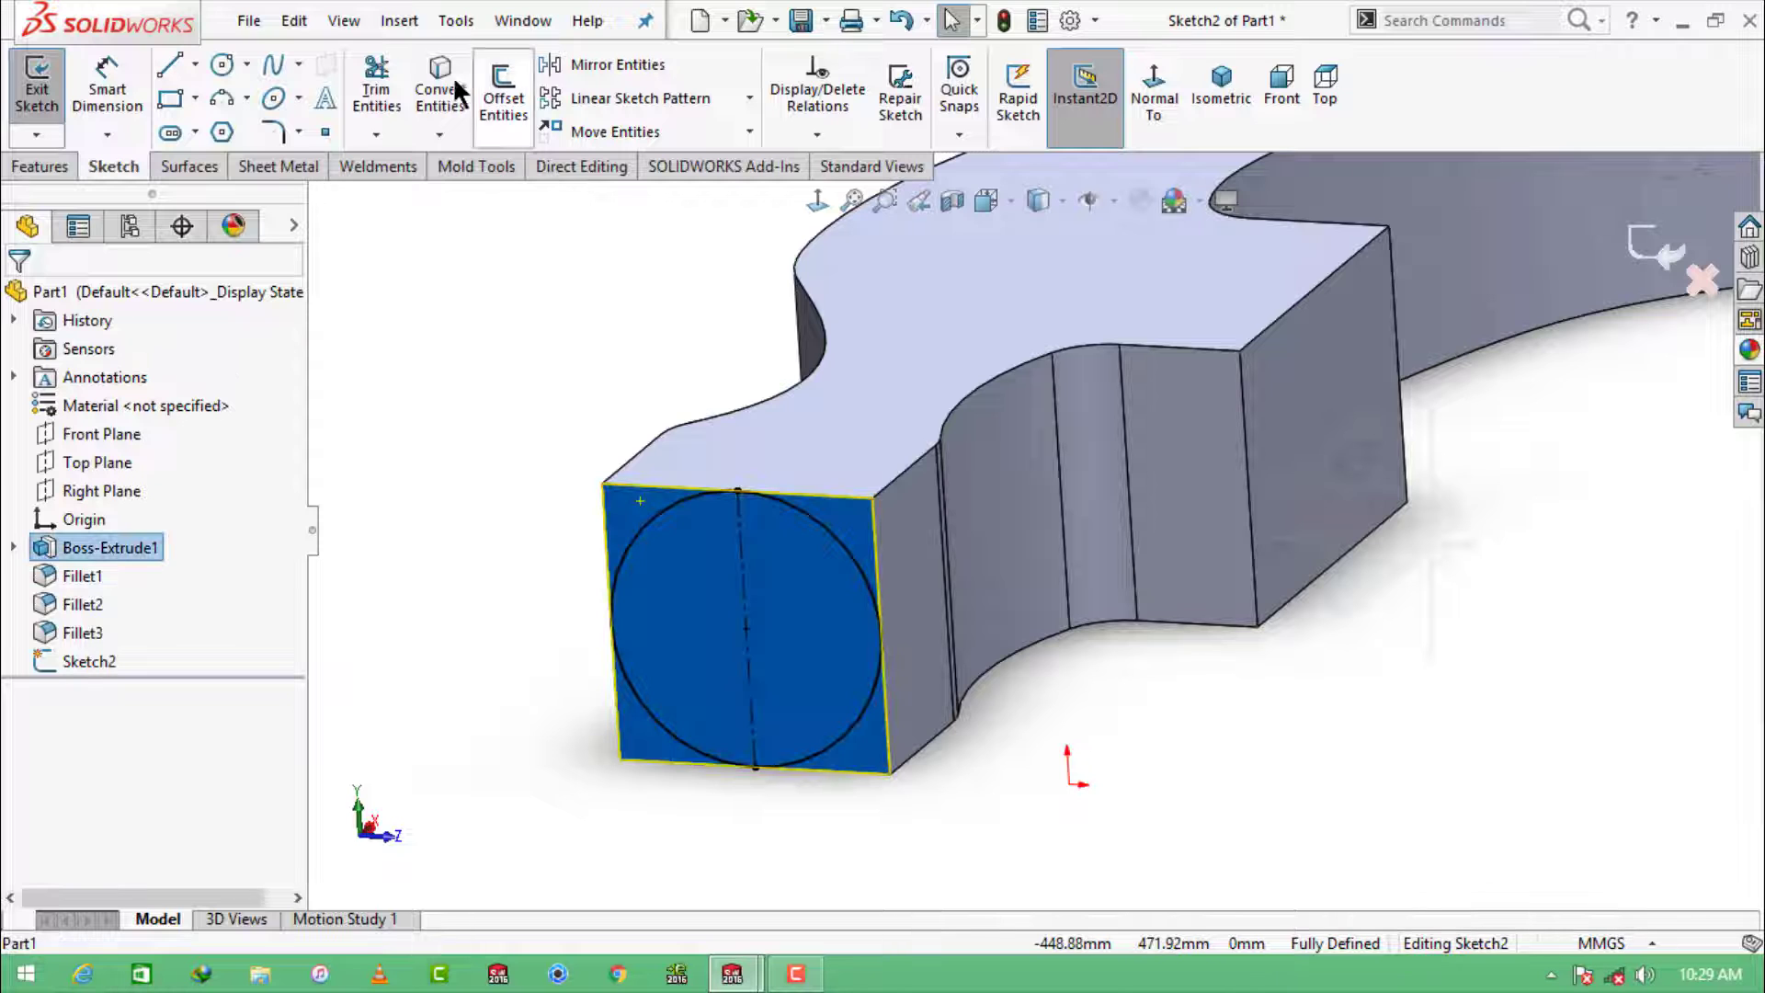
{"action": "left_click", "coordinate": [456, 84]}
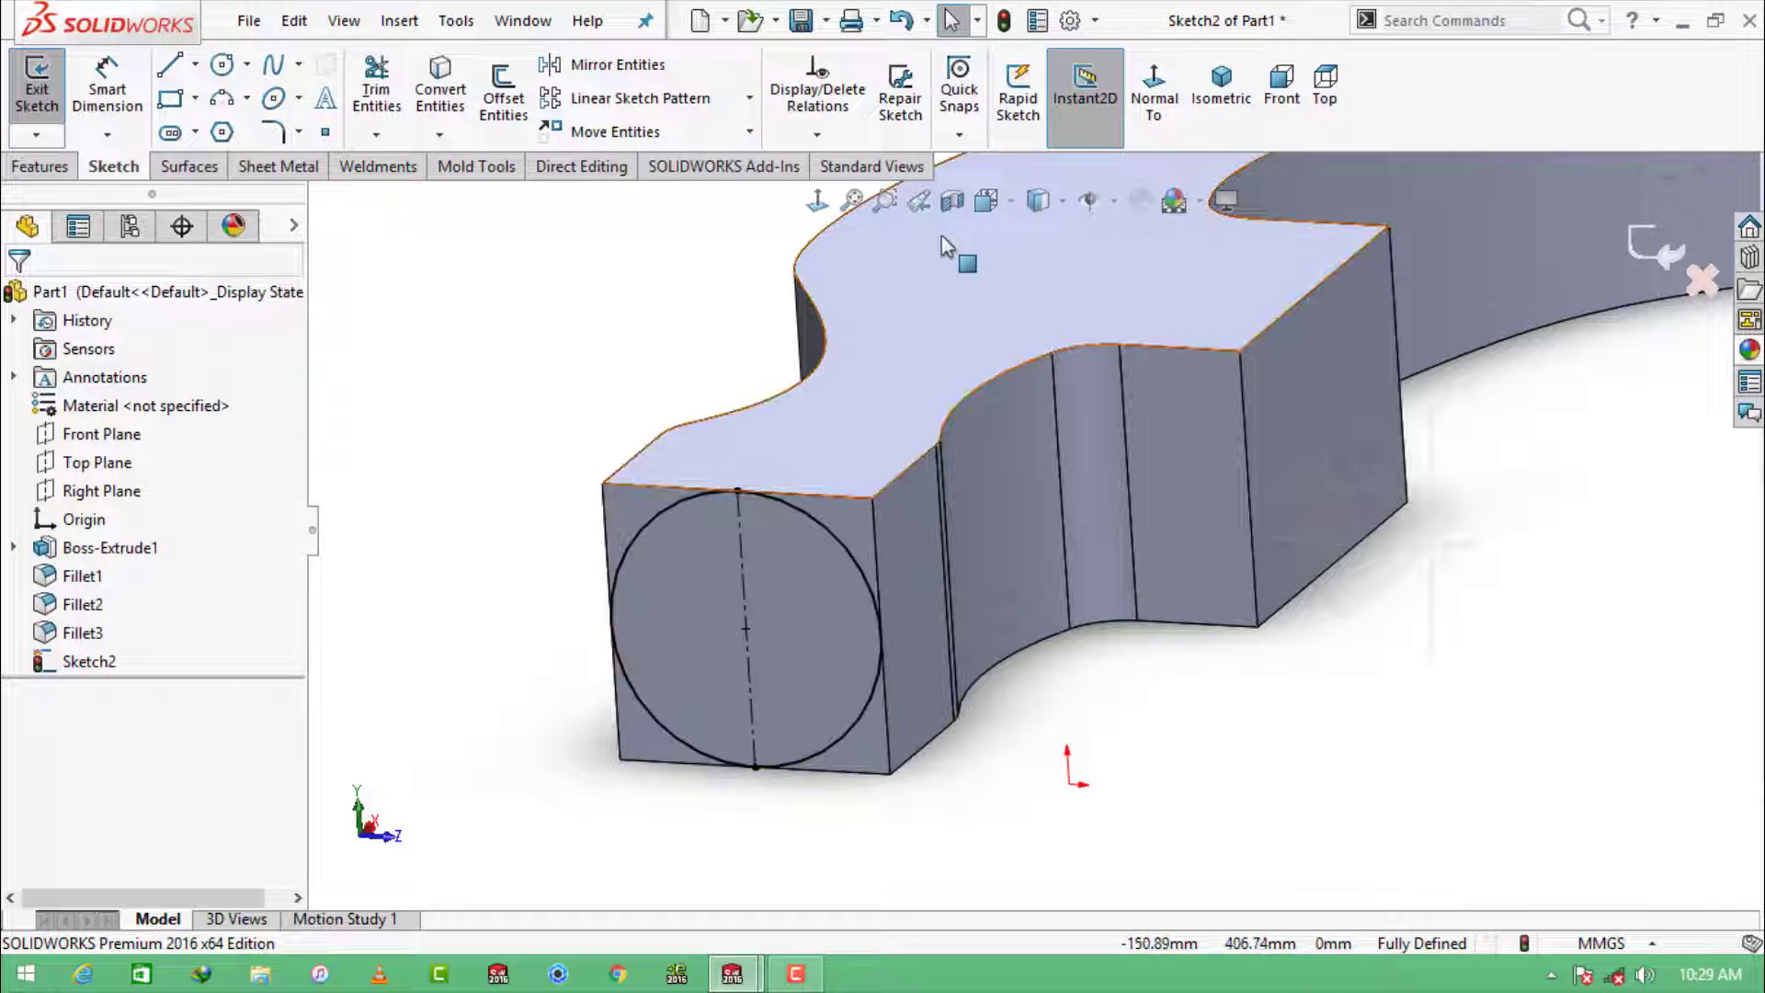
{"action": "left_click", "coordinate": [1154, 95]}
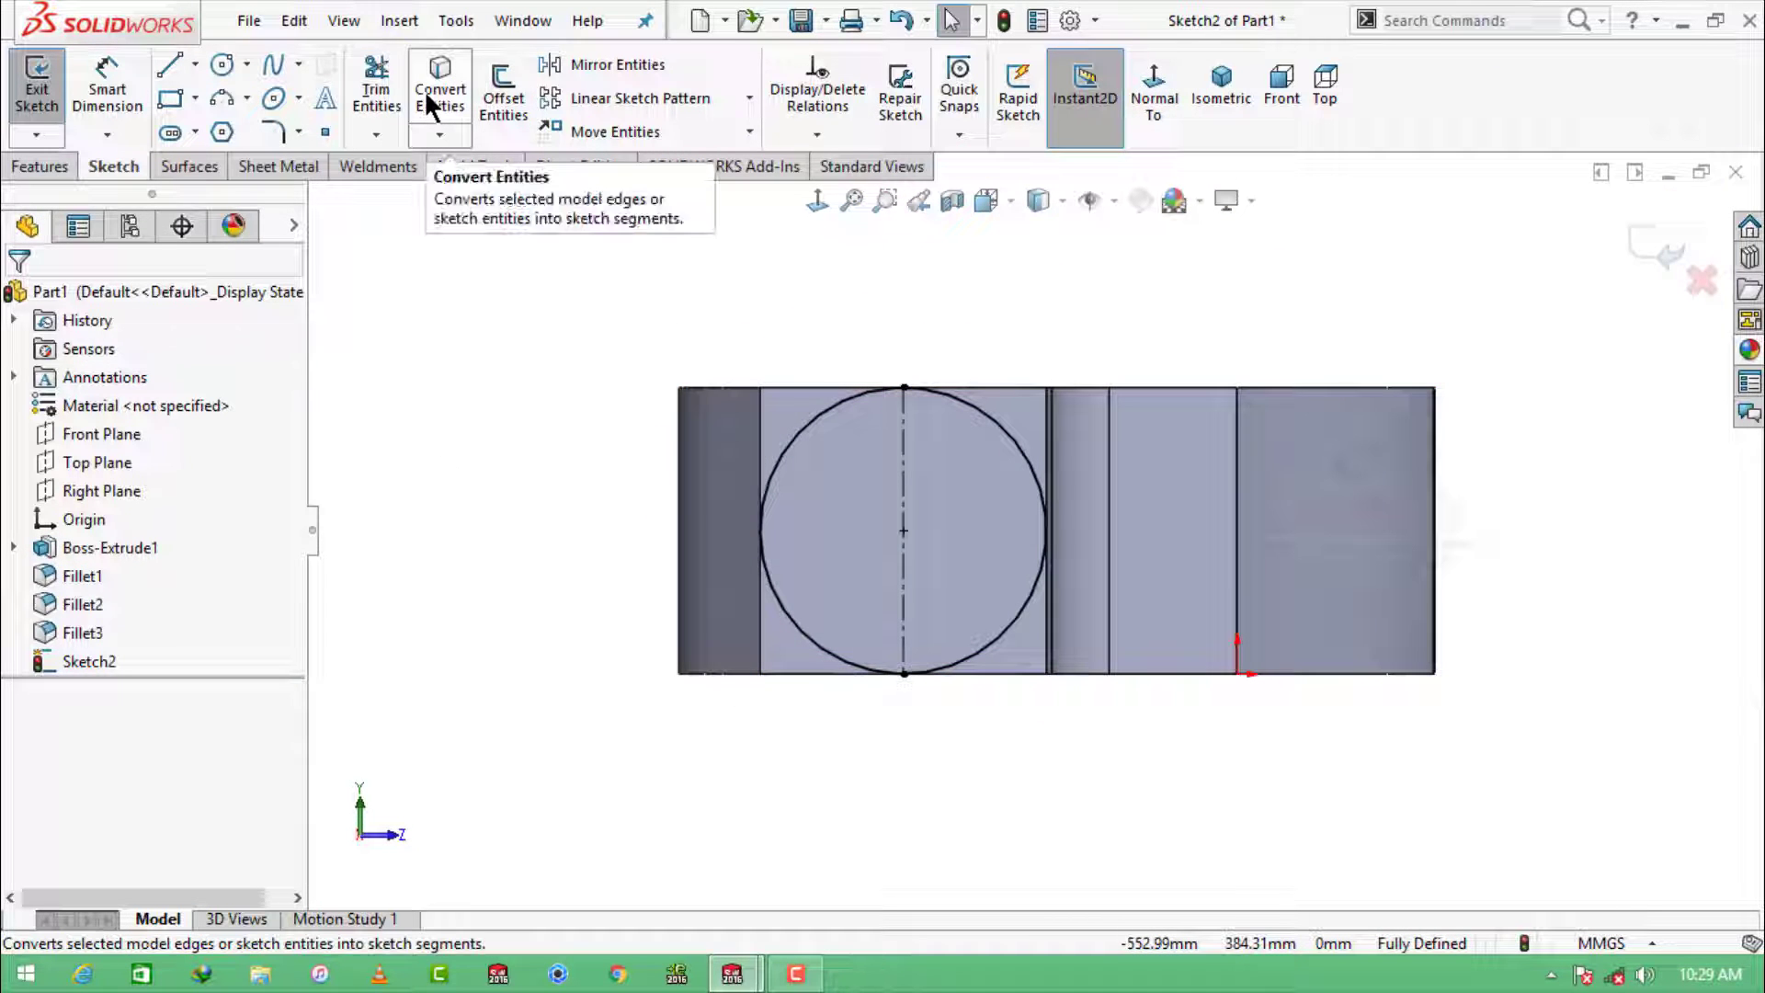
{"action": "left_click", "coordinate": [428, 101]}
{"action": "left_click", "coordinate": [791, 407]}
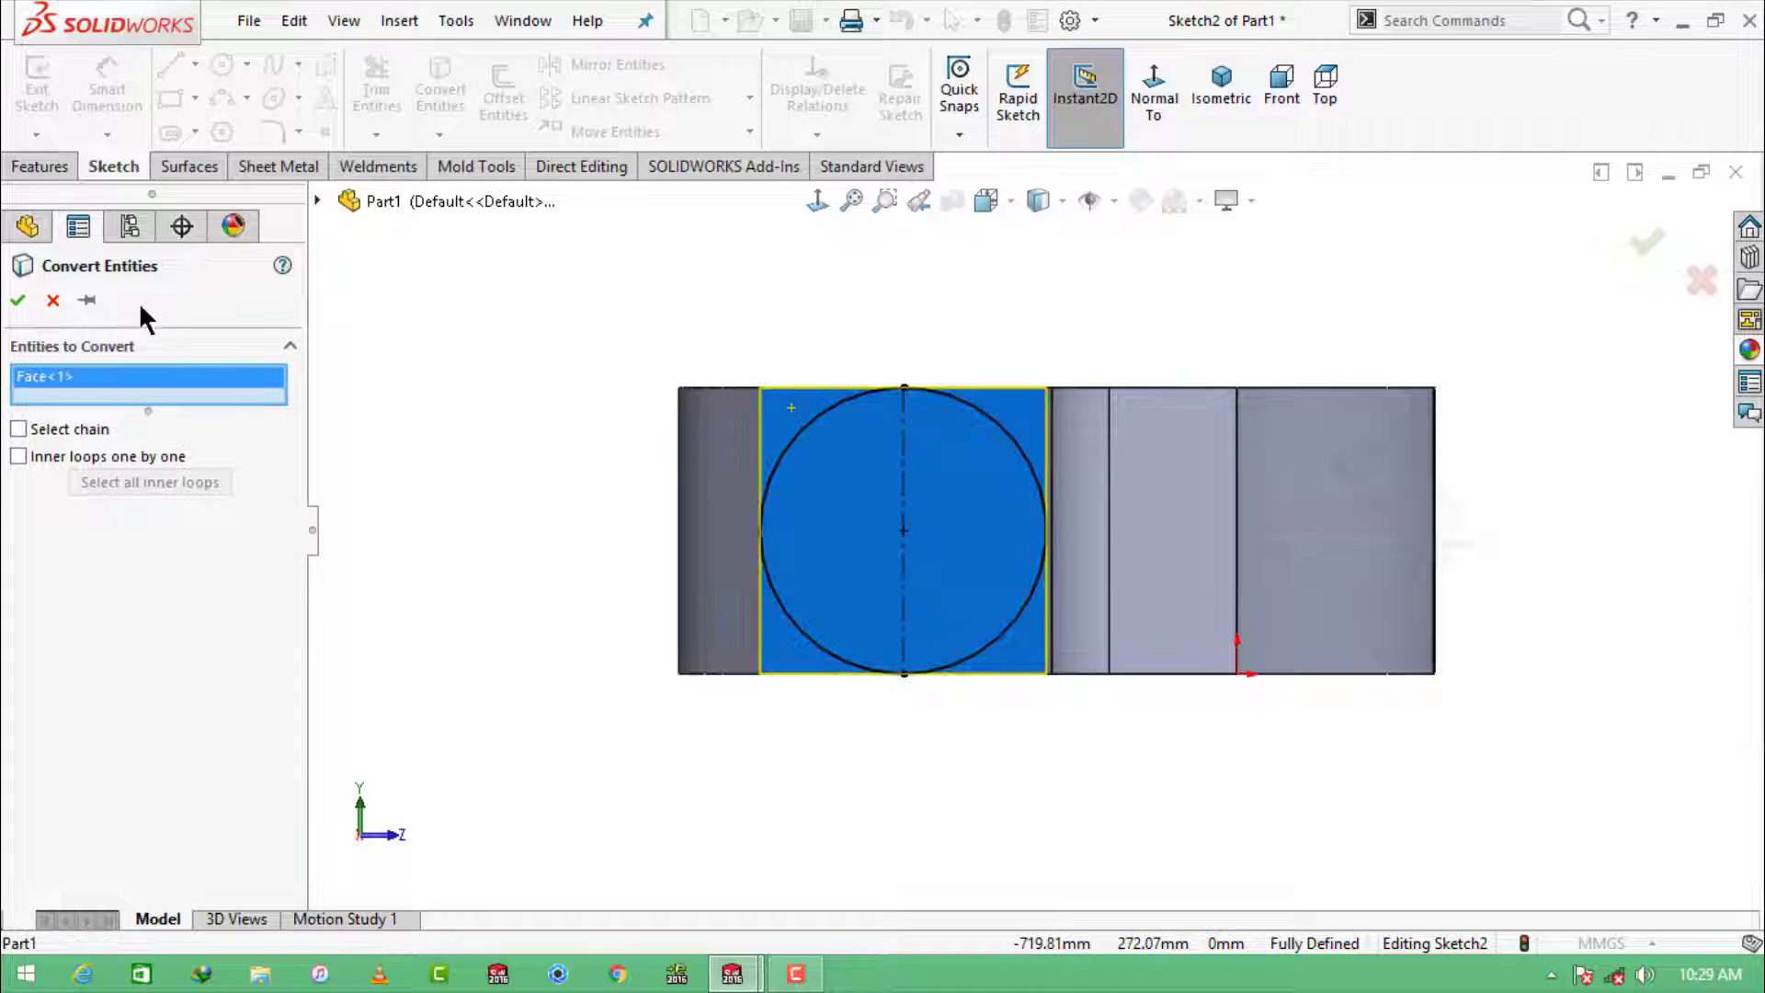
{"action": "left_click", "coordinate": [20, 307]}
Step: Start an extruded cut using the four corner regions between the circle and the square outline as contours
{"action": "middle_click_drag", "start_coordinate": [873, 515], "coordinate": [804, 597]}
{"action": "left_click", "coordinate": [42, 167]}
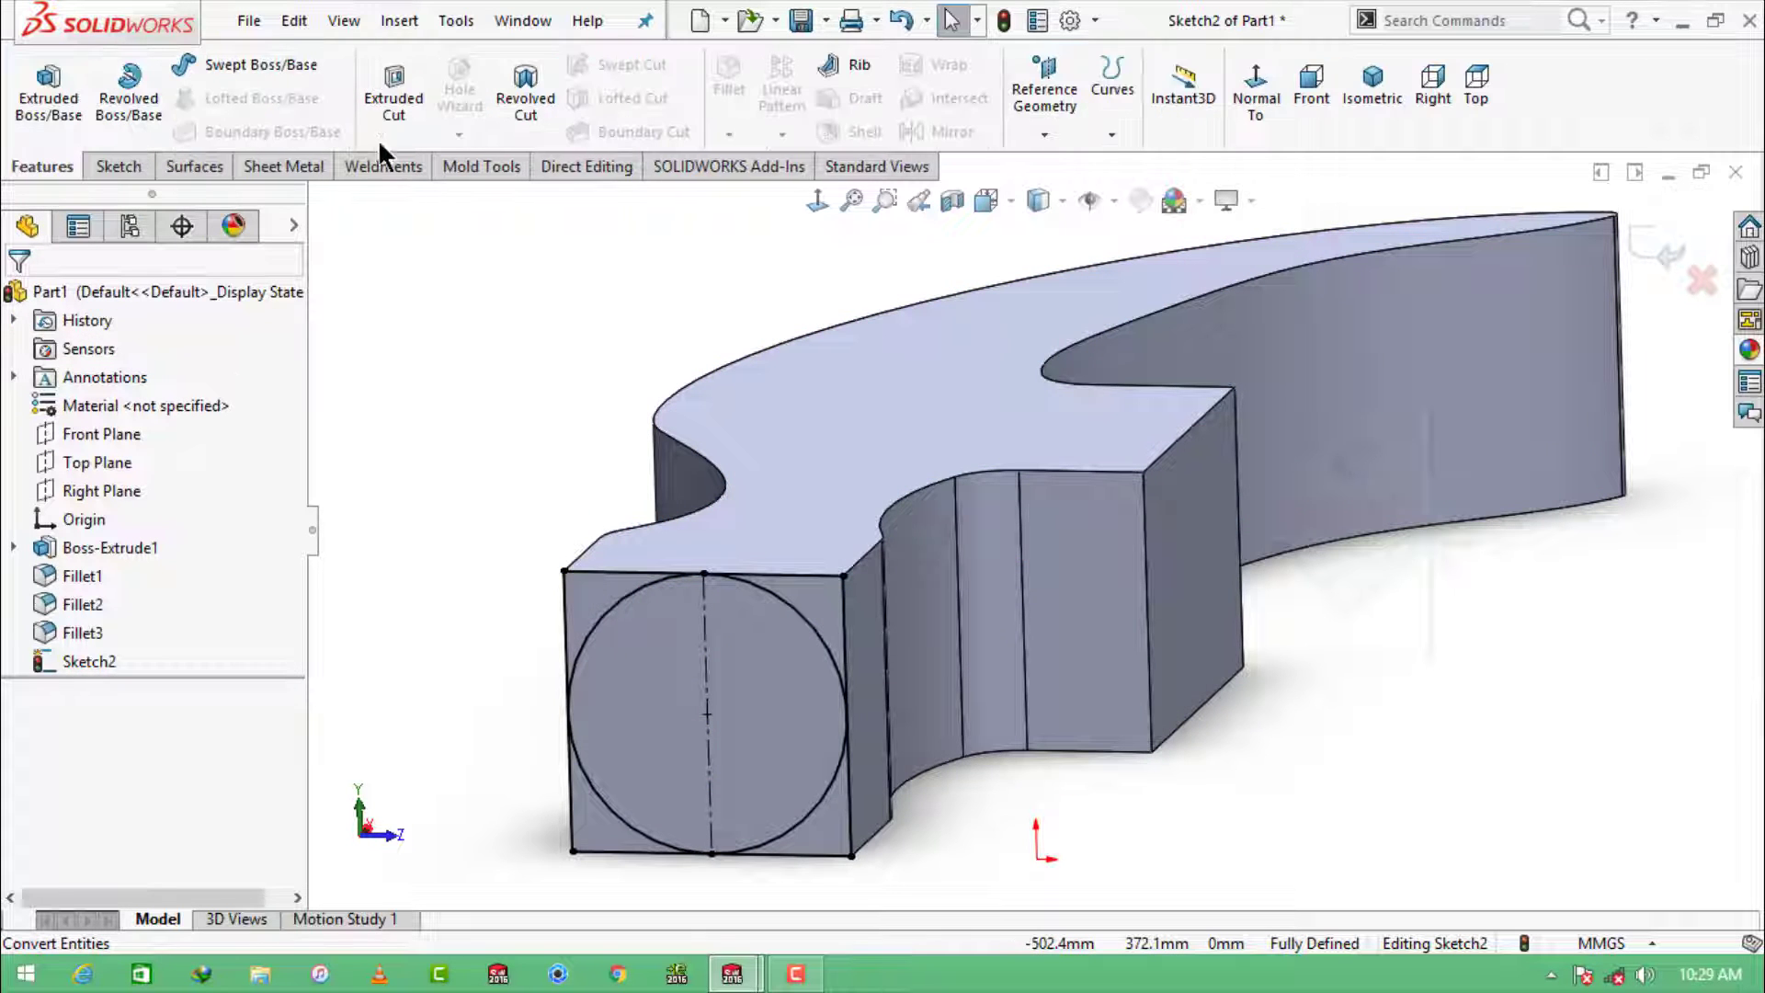
{"action": "left_click", "coordinate": [394, 92]}
{"action": "left_click", "coordinate": [593, 597]}
{"action": "left_click", "coordinate": [811, 600]}
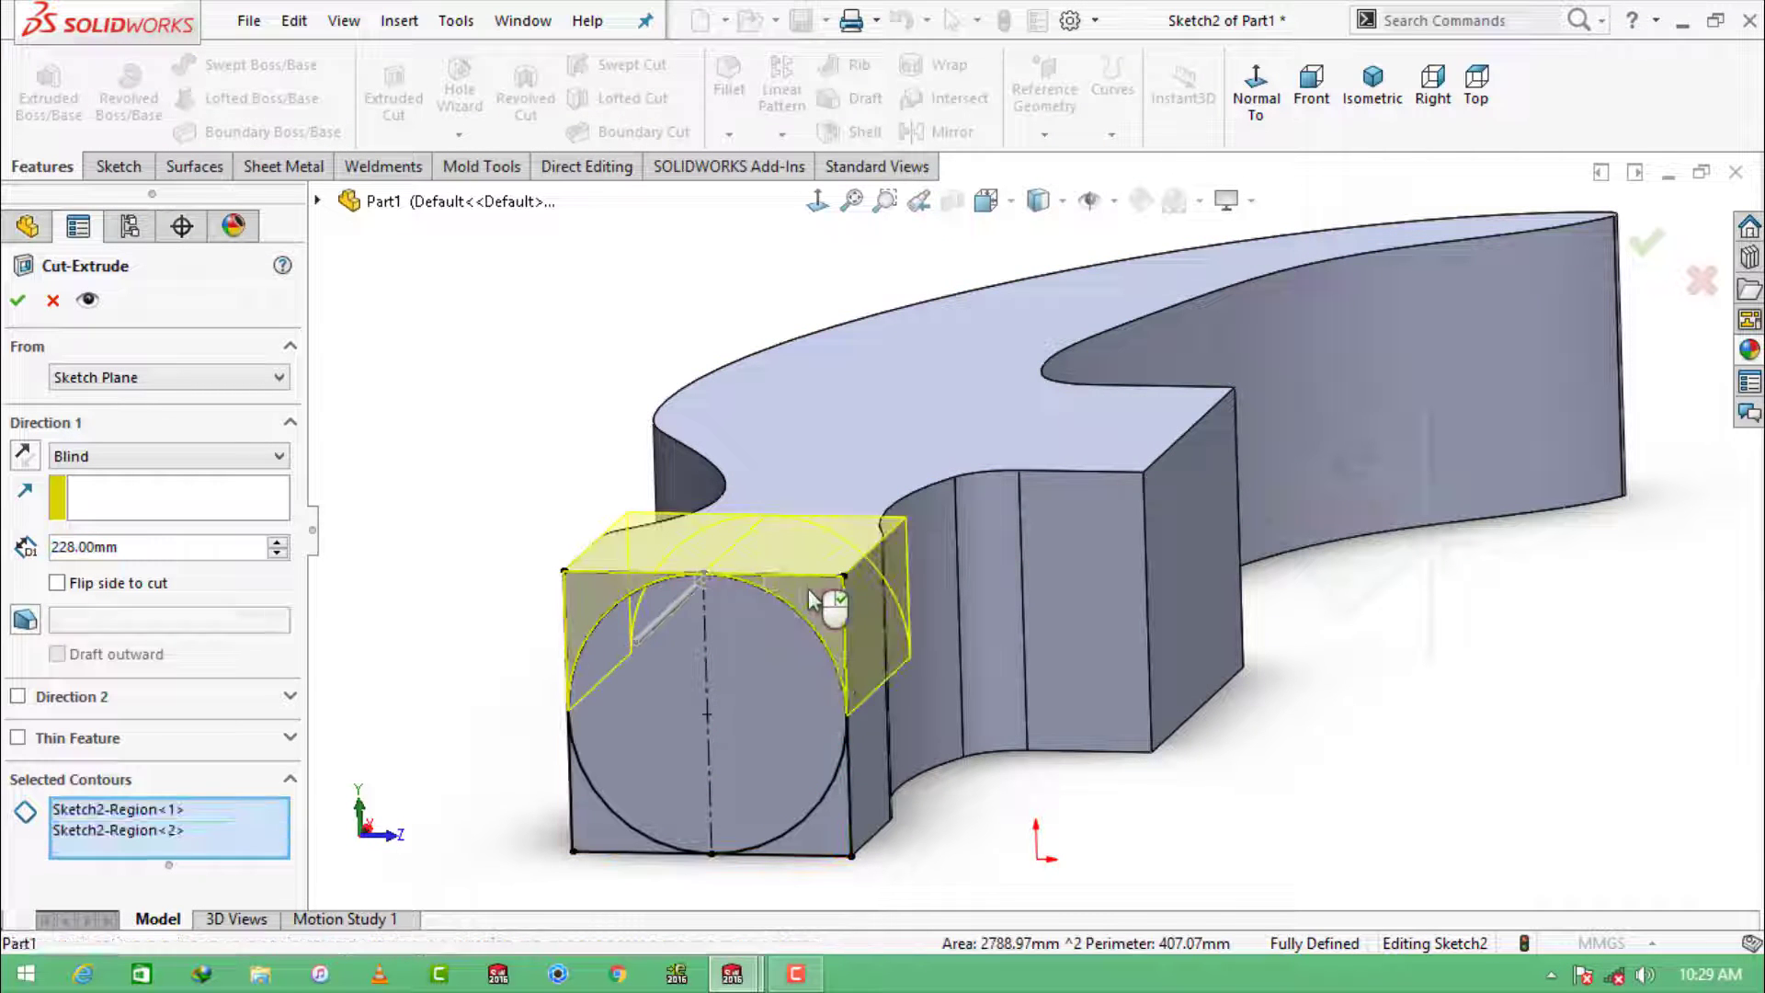
{"action": "left_click", "coordinate": [837, 798]}
{"action": "left_click", "coordinate": [609, 826]}
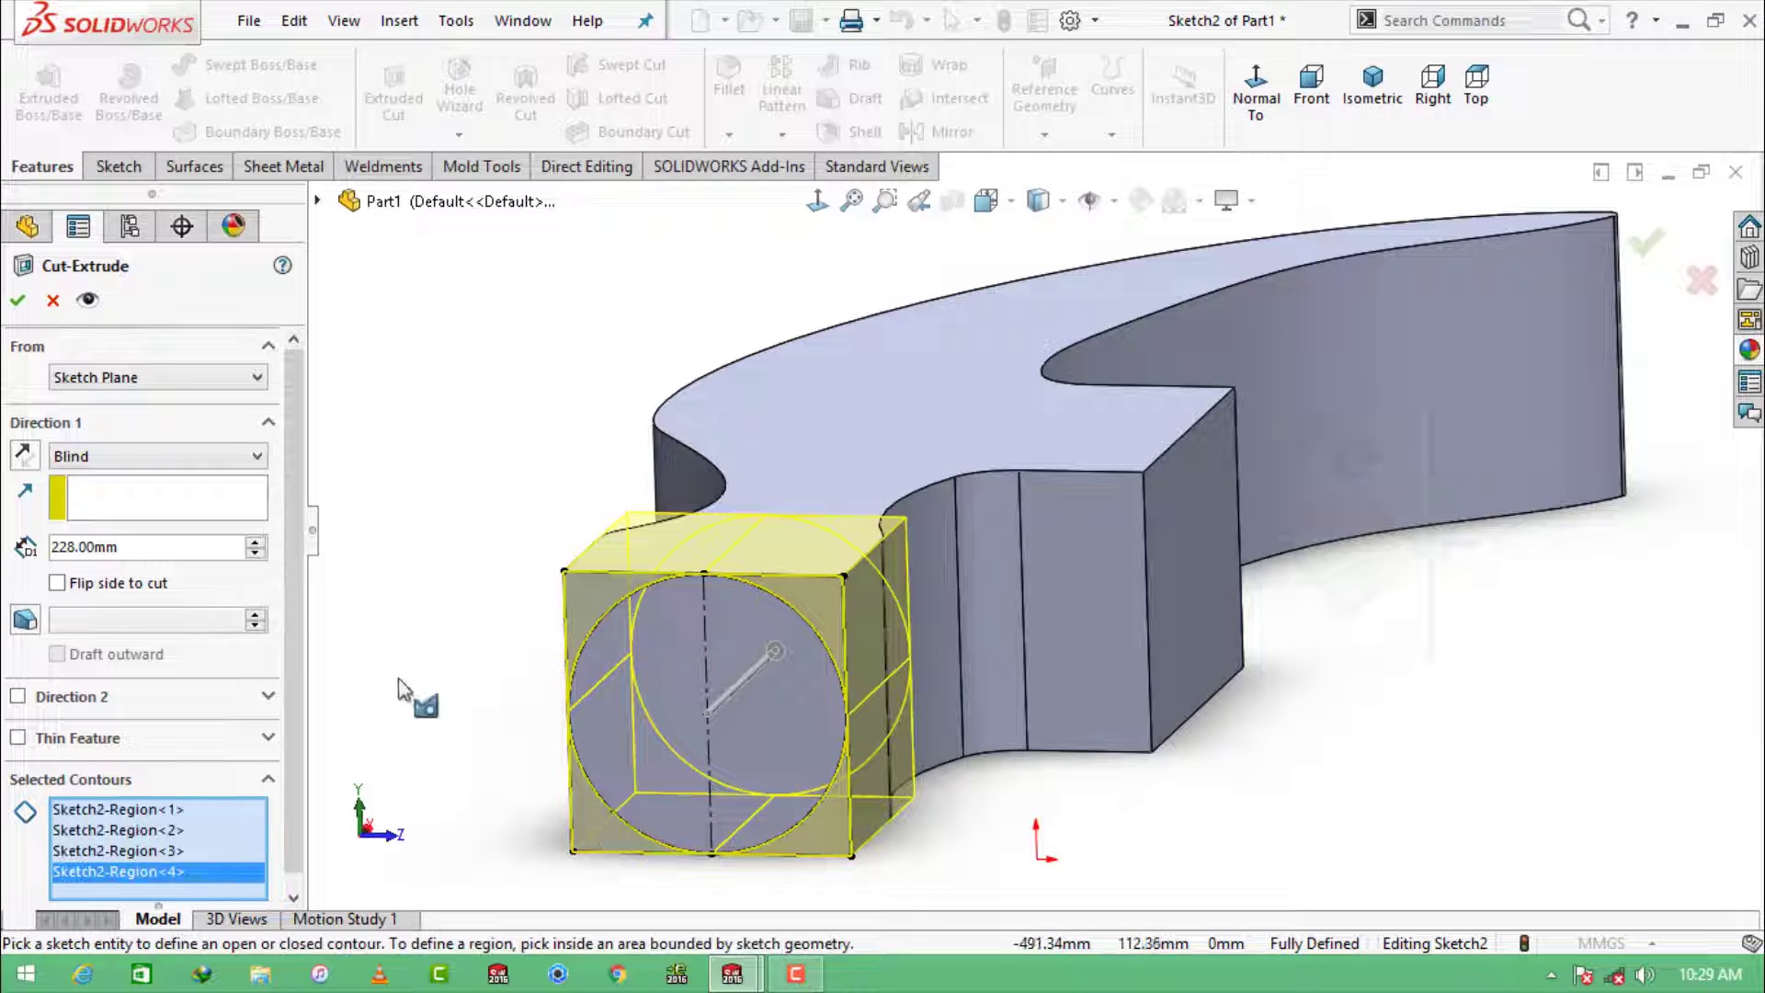
Step: Try the corner cut along the striking end with a blind depth of 400 mm
{"action": "middle_click_drag", "start_coordinate": [401, 689], "coordinate": [196, 577]}
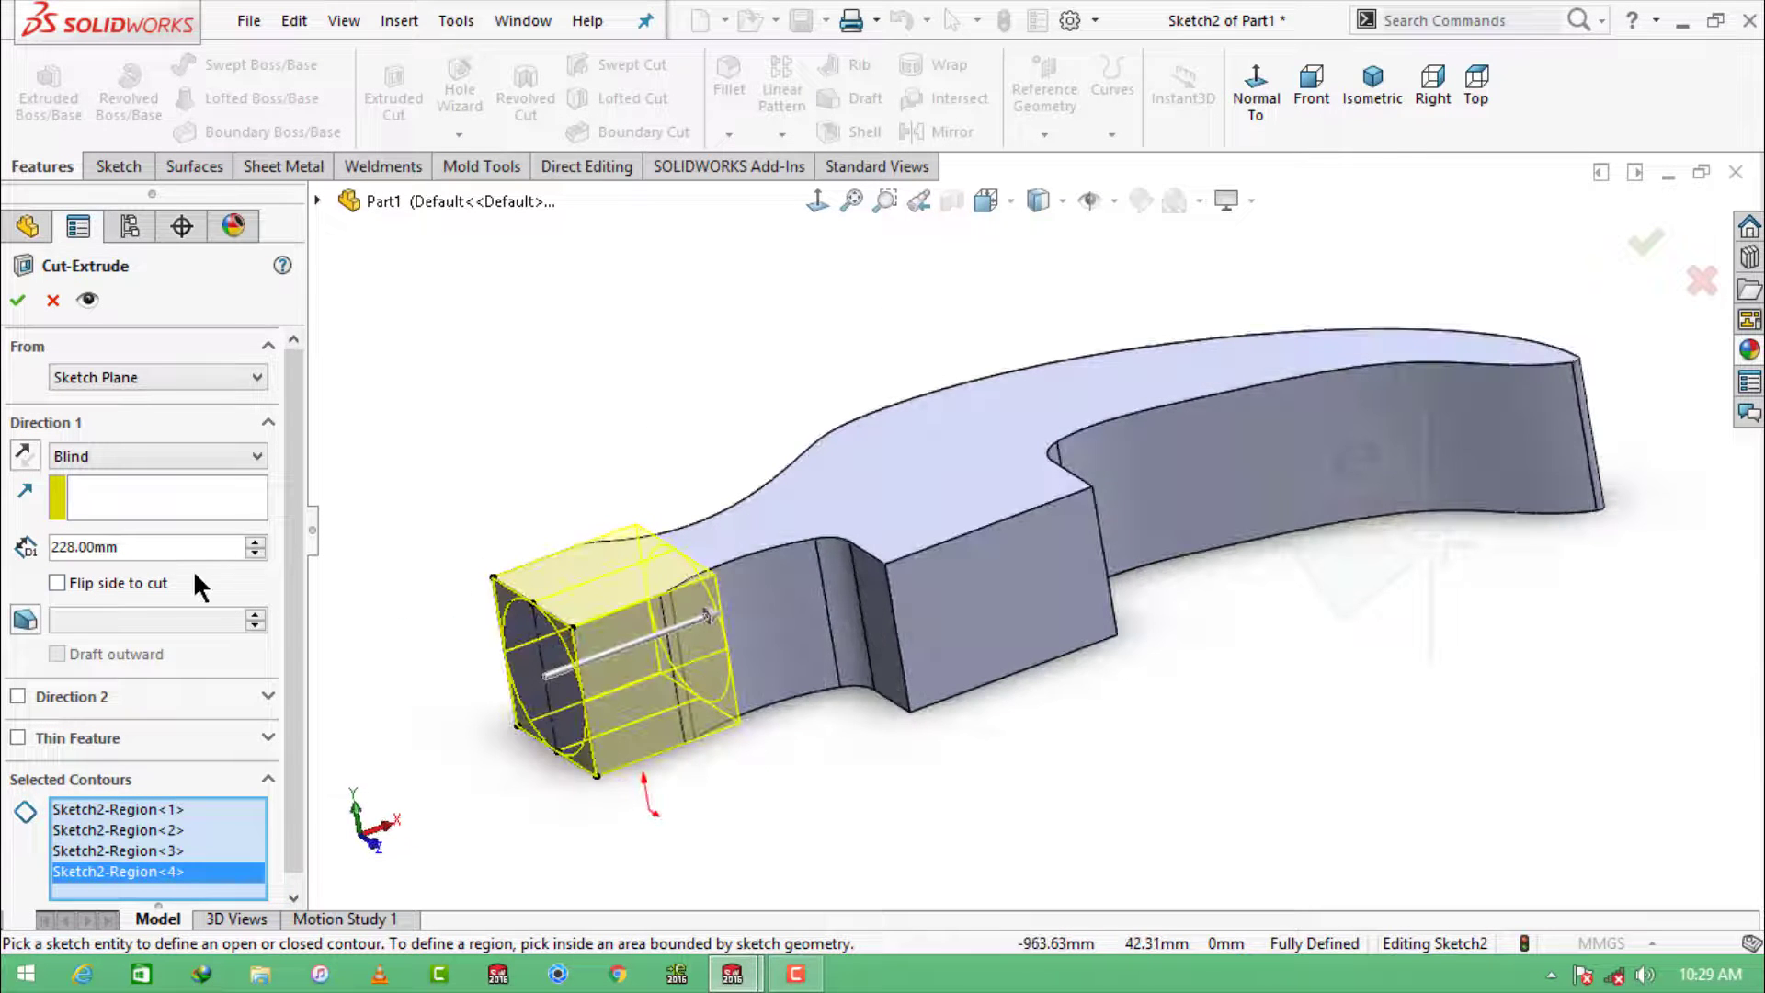
{"action": "left_click_drag", "start_coordinate": [129, 547], "coordinate": [45, 545]}
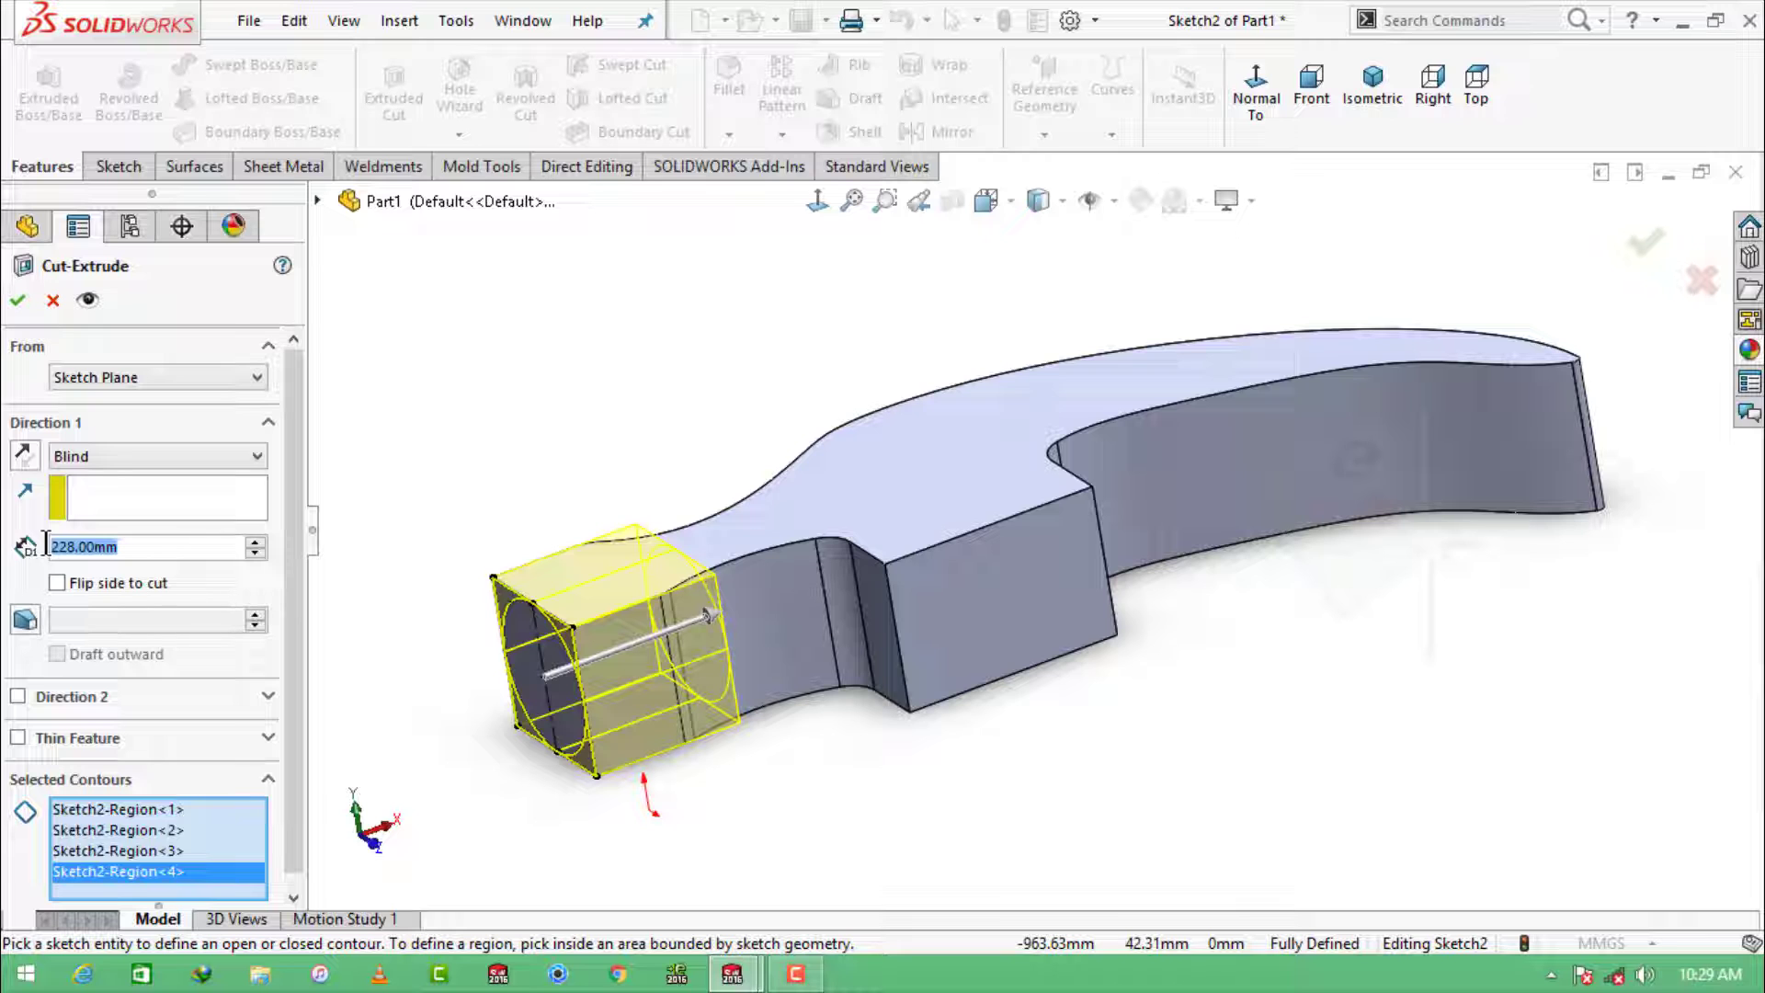
{"action": "type", "text": "400"}
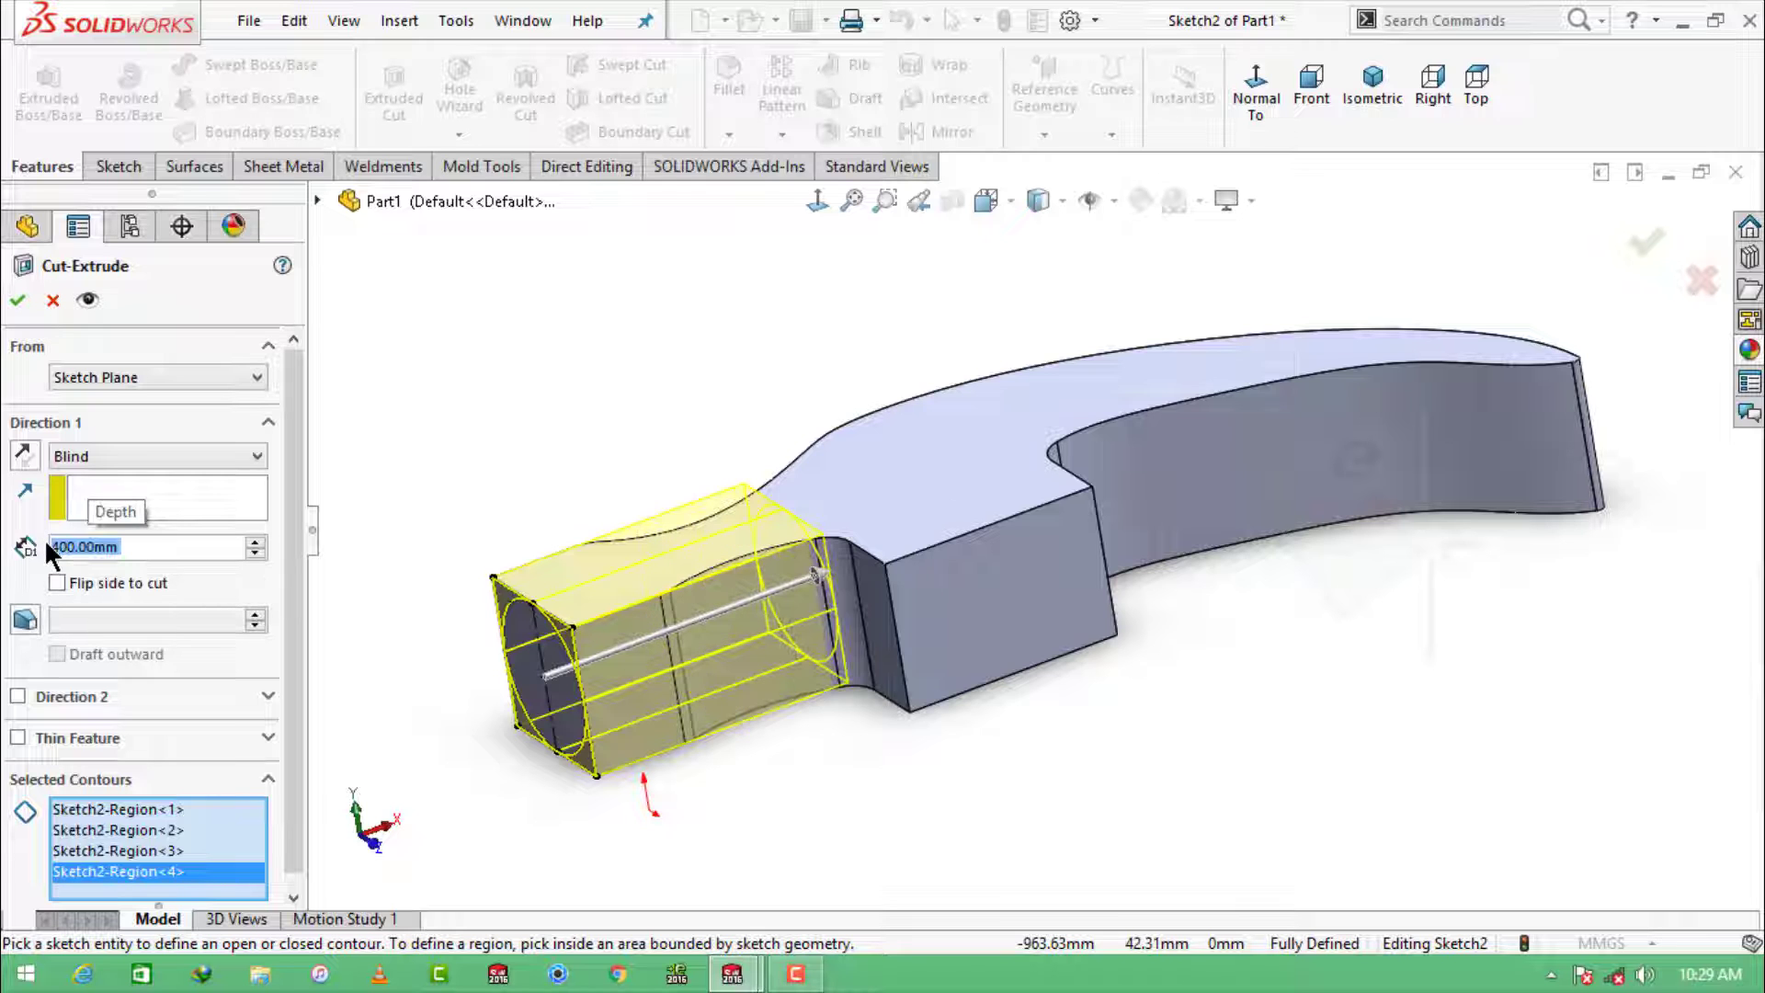
{"action": "left_click", "coordinate": [18, 299]}
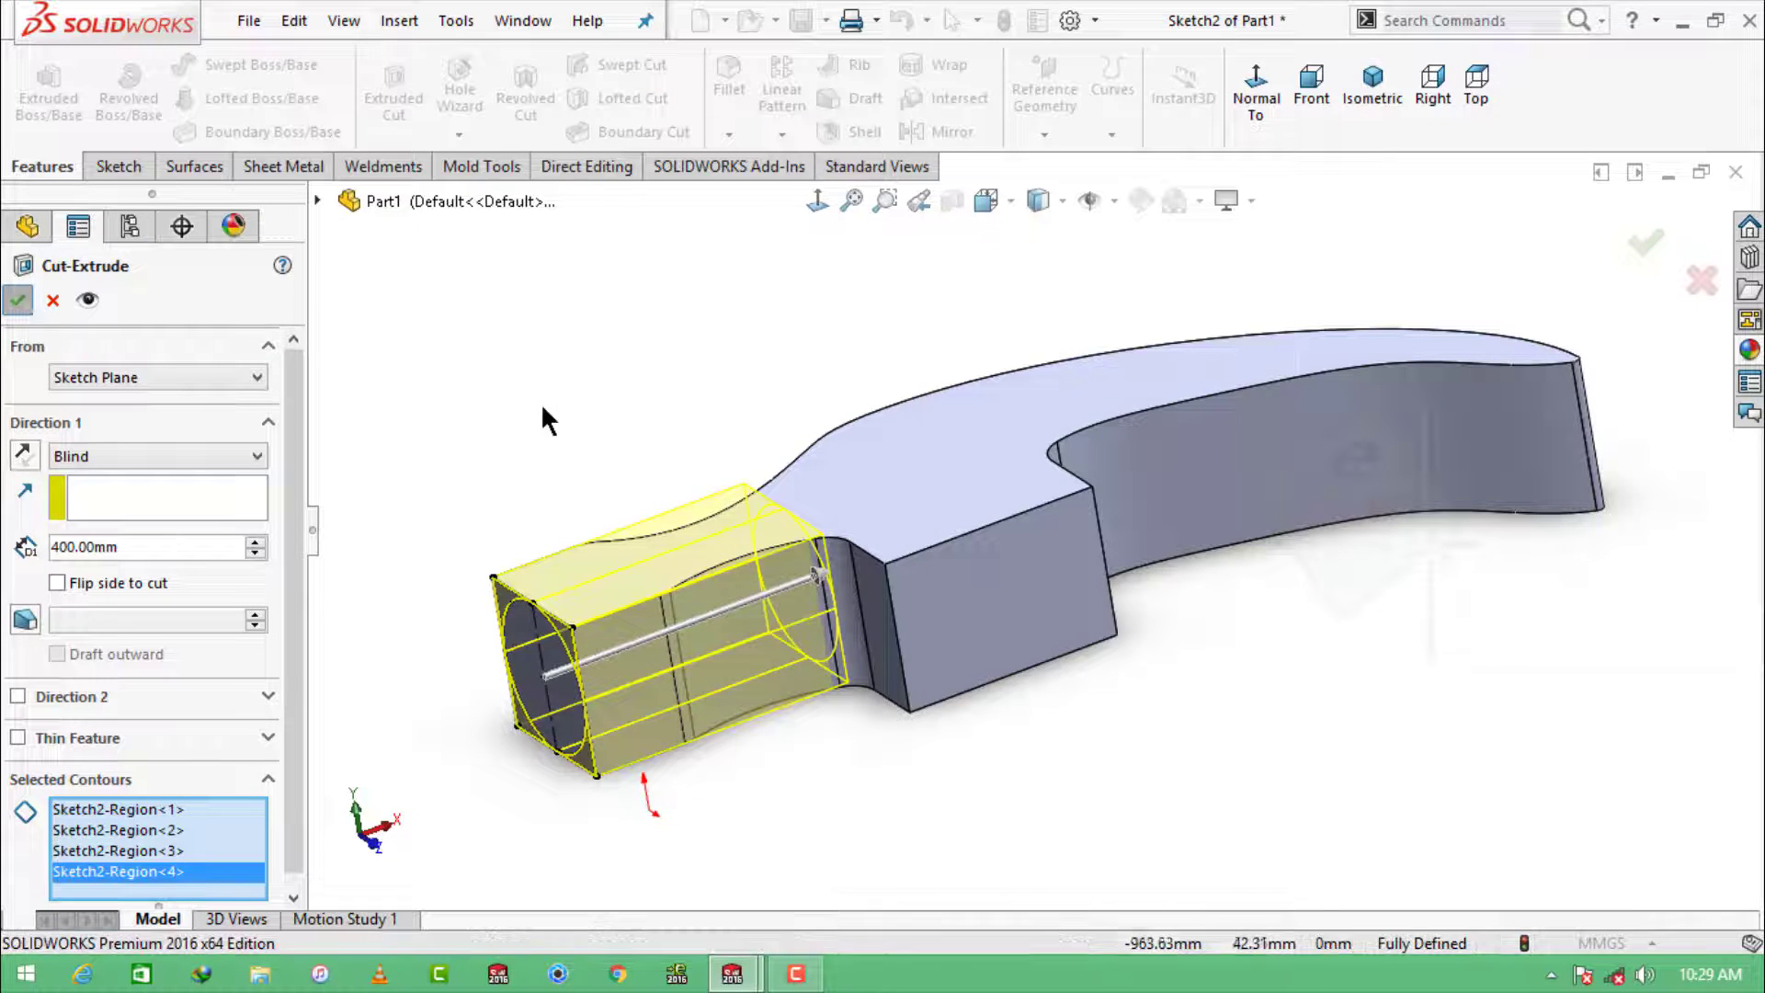
Step: Set the corner cut's blind depth to 298 mm and complete the cut
{"action": "double_click", "coordinate": [123, 543]}
{"action": "type", "text": "298"}
{"action": "key", "text": "Return"}
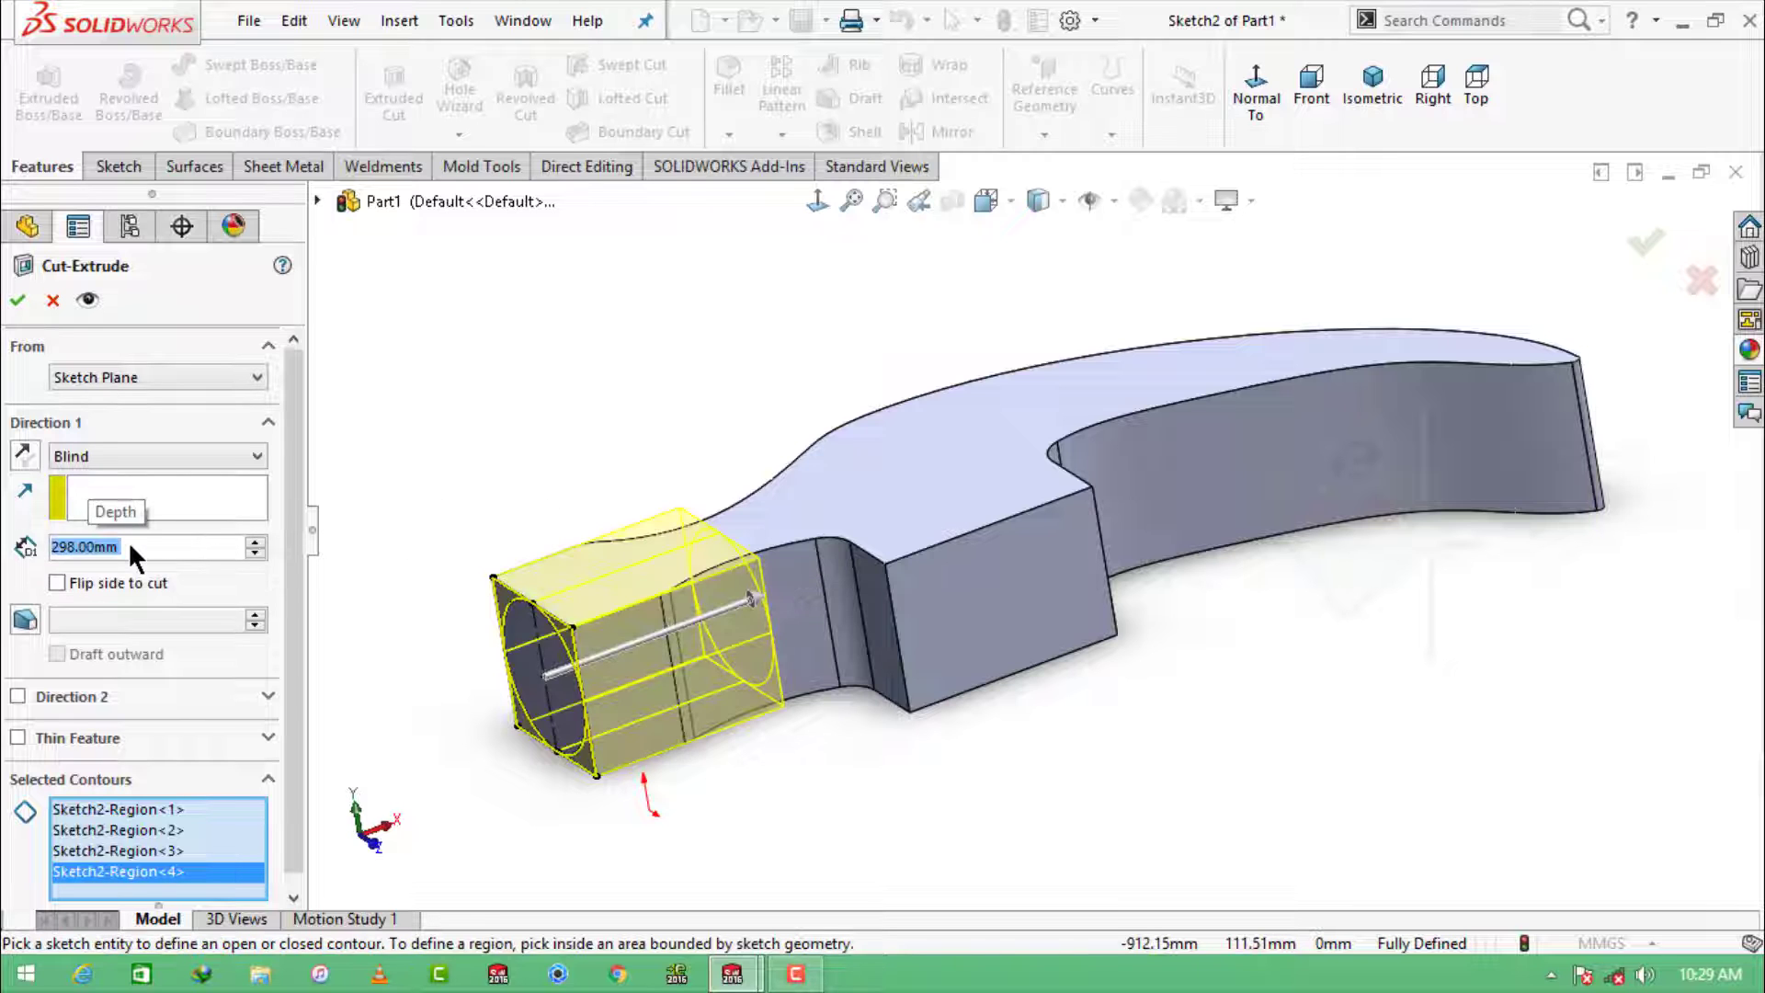
{"action": "left_click", "coordinate": [17, 301]}
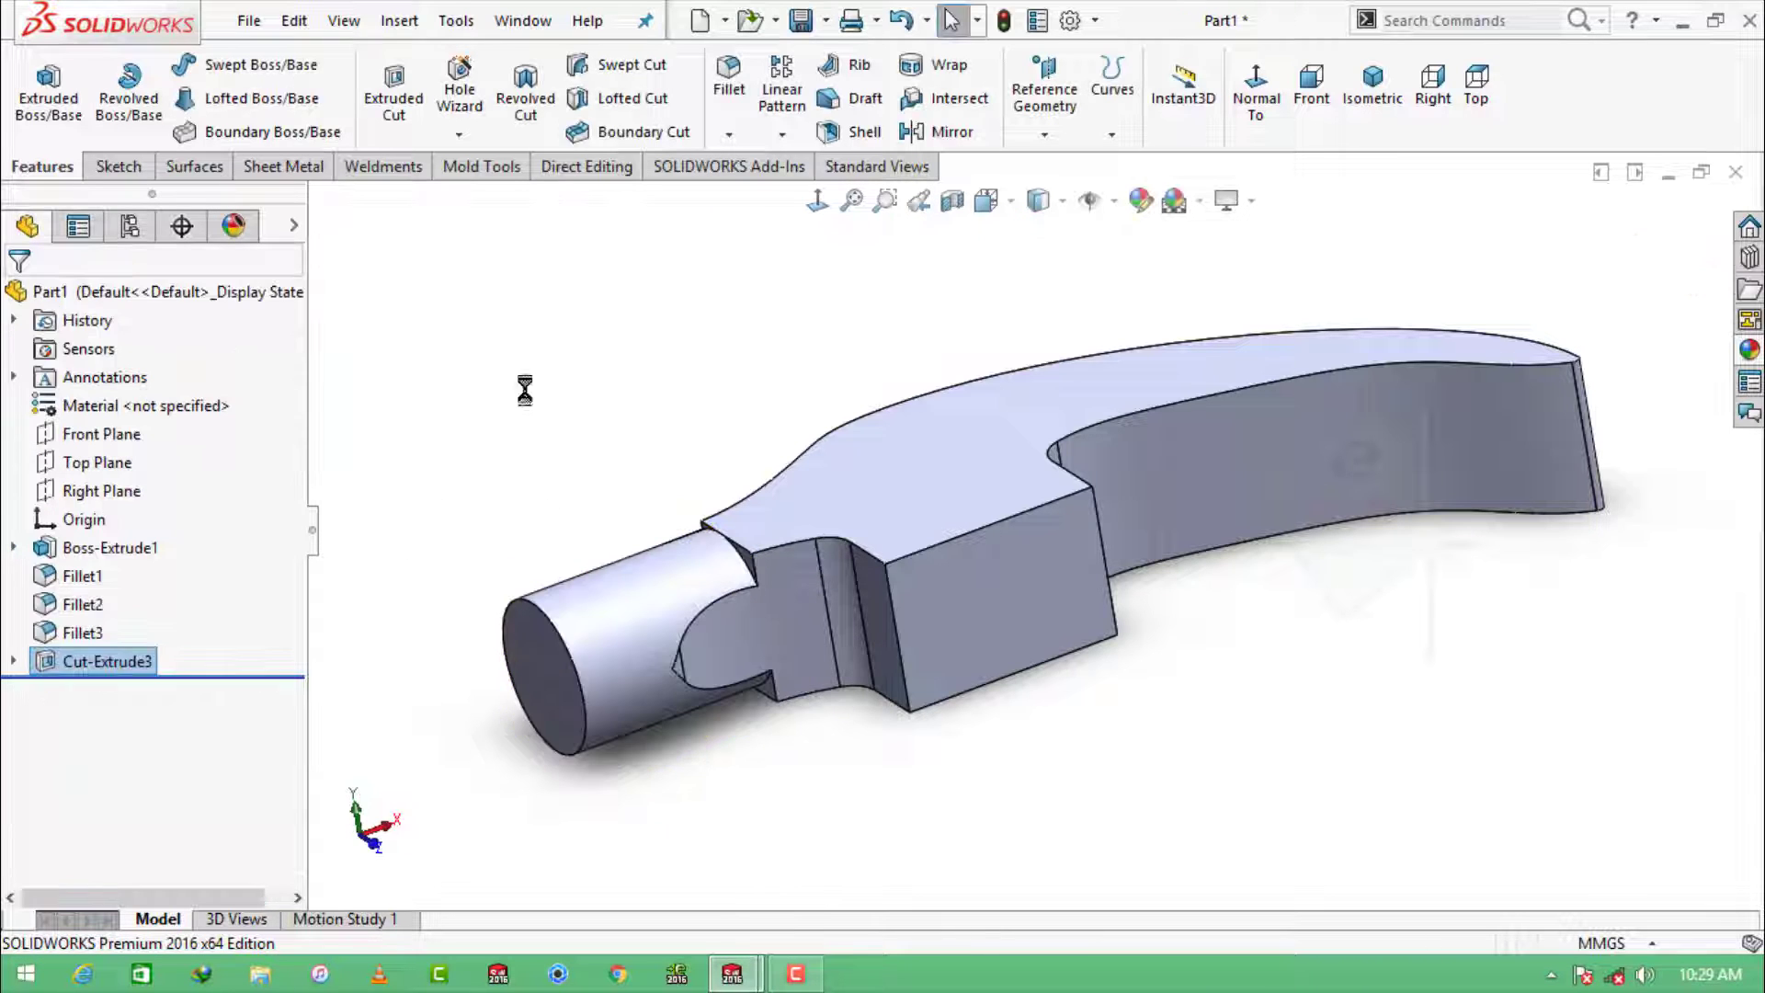
Step: Fillet the curved edges where the round striking end meets the neck's concave side faces with a 40 mm radius, on both sides
{"action": "scroll", "coordinate": [679, 708], "scroll_direction": "down", "scroll_amount": 2}
{"action": "middle_click_drag", "start_coordinate": [678, 708], "coordinate": [823, 625]}
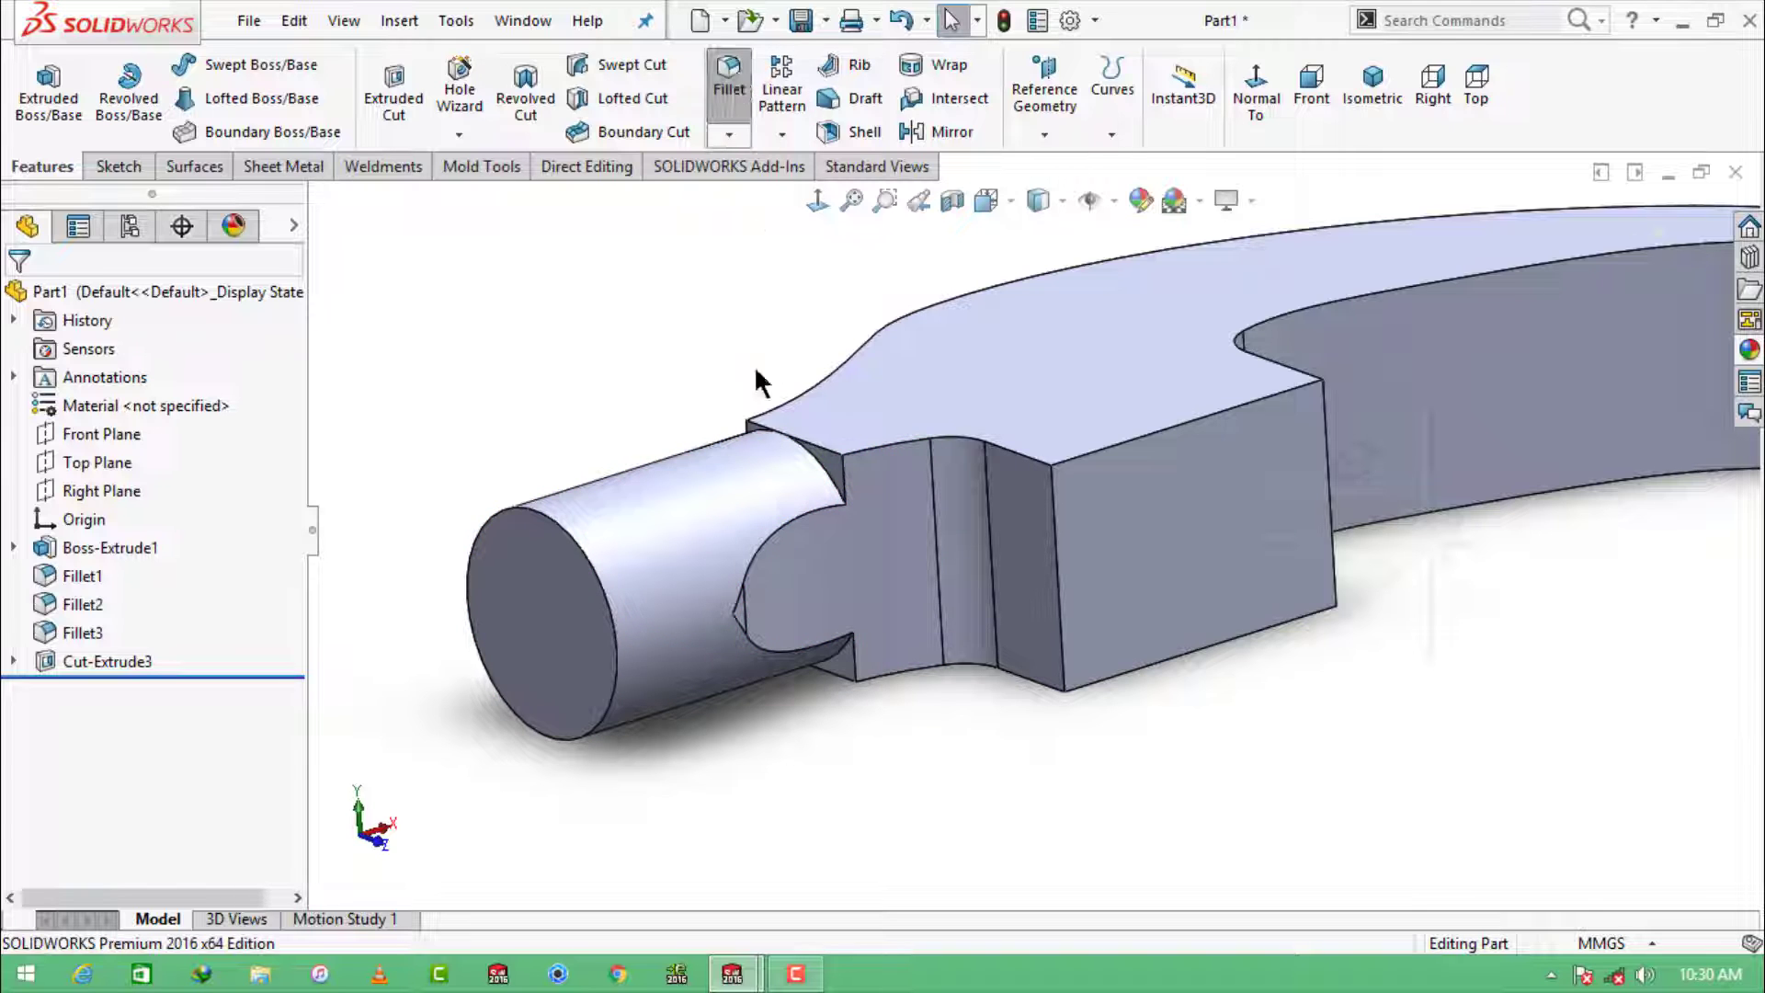
{"action": "left_click", "coordinate": [802, 515]}
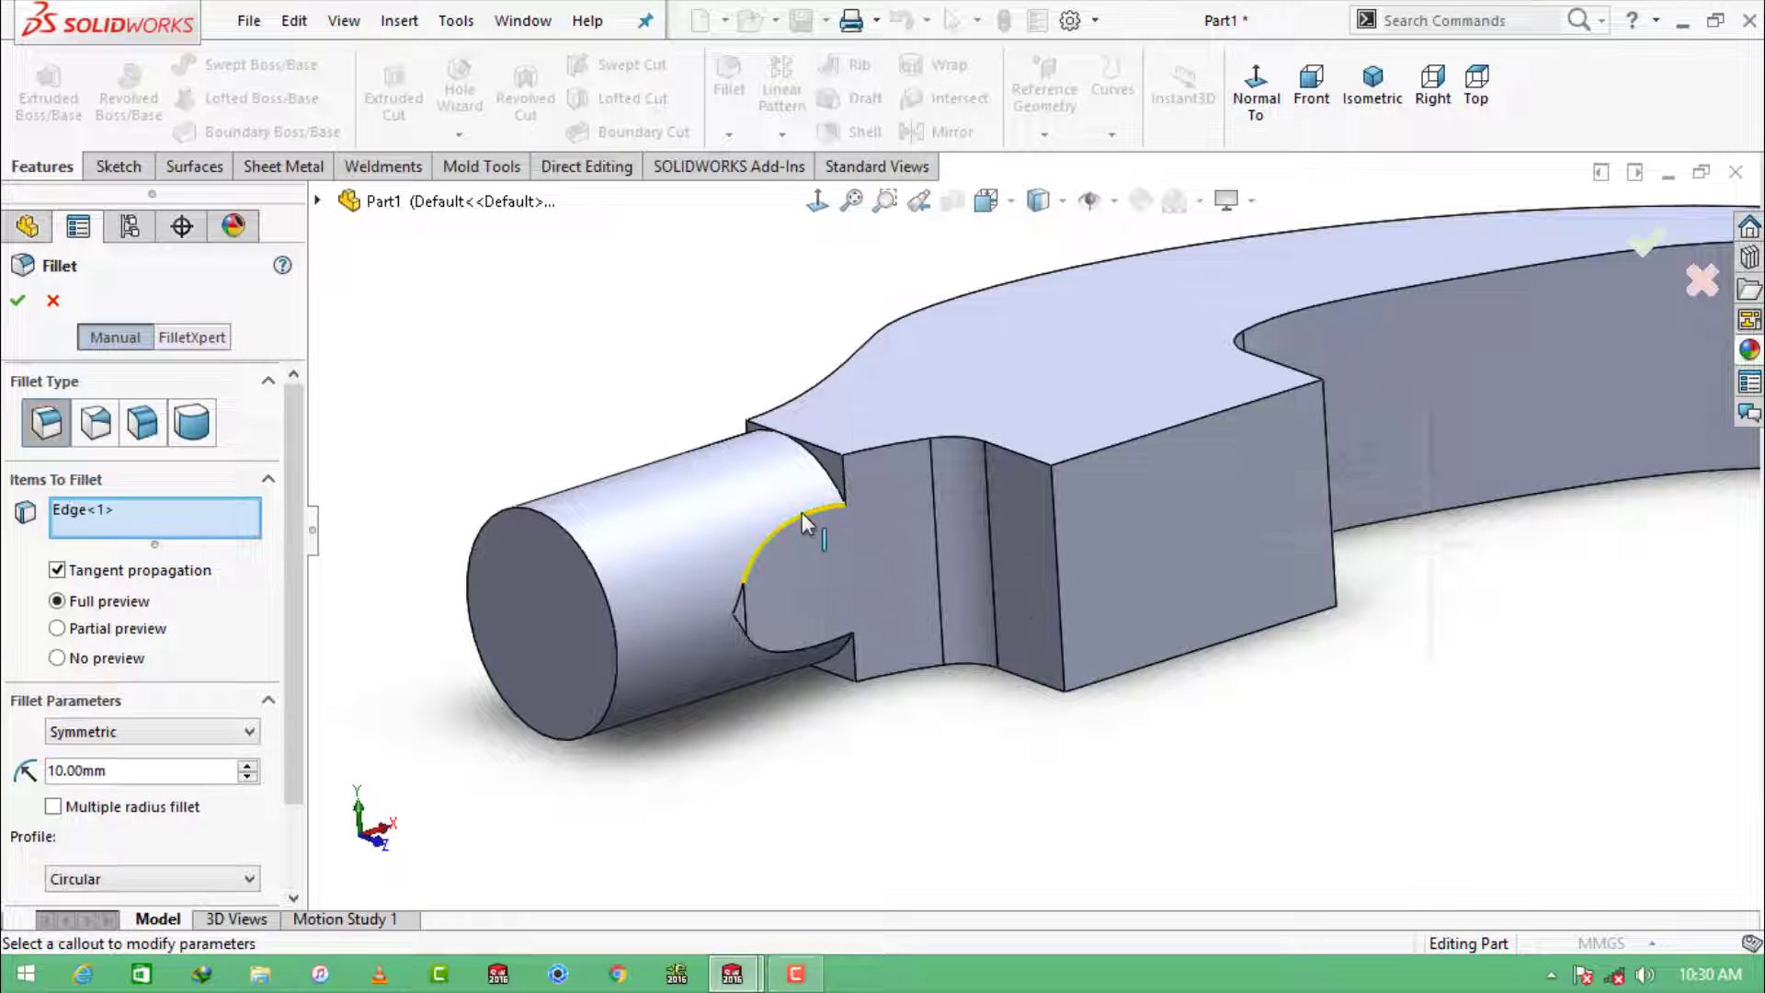
{"action": "left_click", "coordinate": [742, 629]}
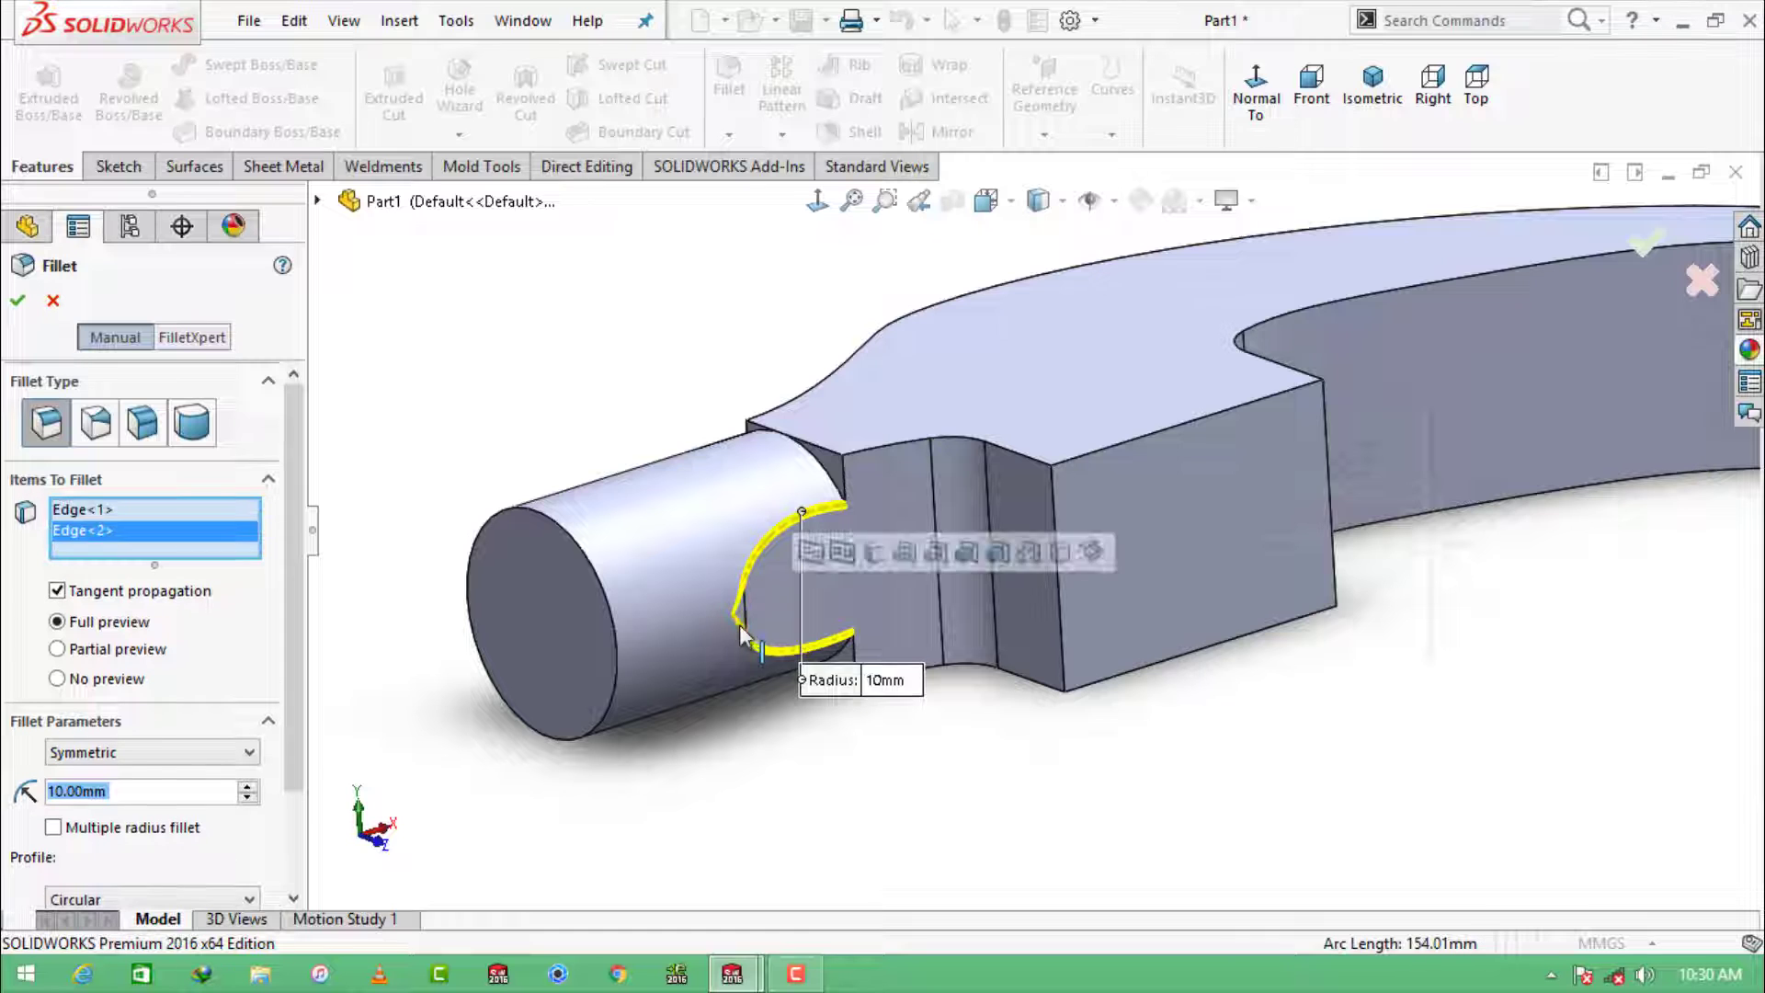
{"action": "scroll", "coordinate": [153, 781], "scroll_direction": "up", "scroll_amount": 3}
{"action": "middle_click_drag", "start_coordinate": [460, 717], "coordinate": [1064, 559]}
{"action": "scroll", "coordinate": [827, 670], "scroll_direction": "down", "scroll_amount": 5}
{"action": "left_click", "coordinate": [1007, 375]}
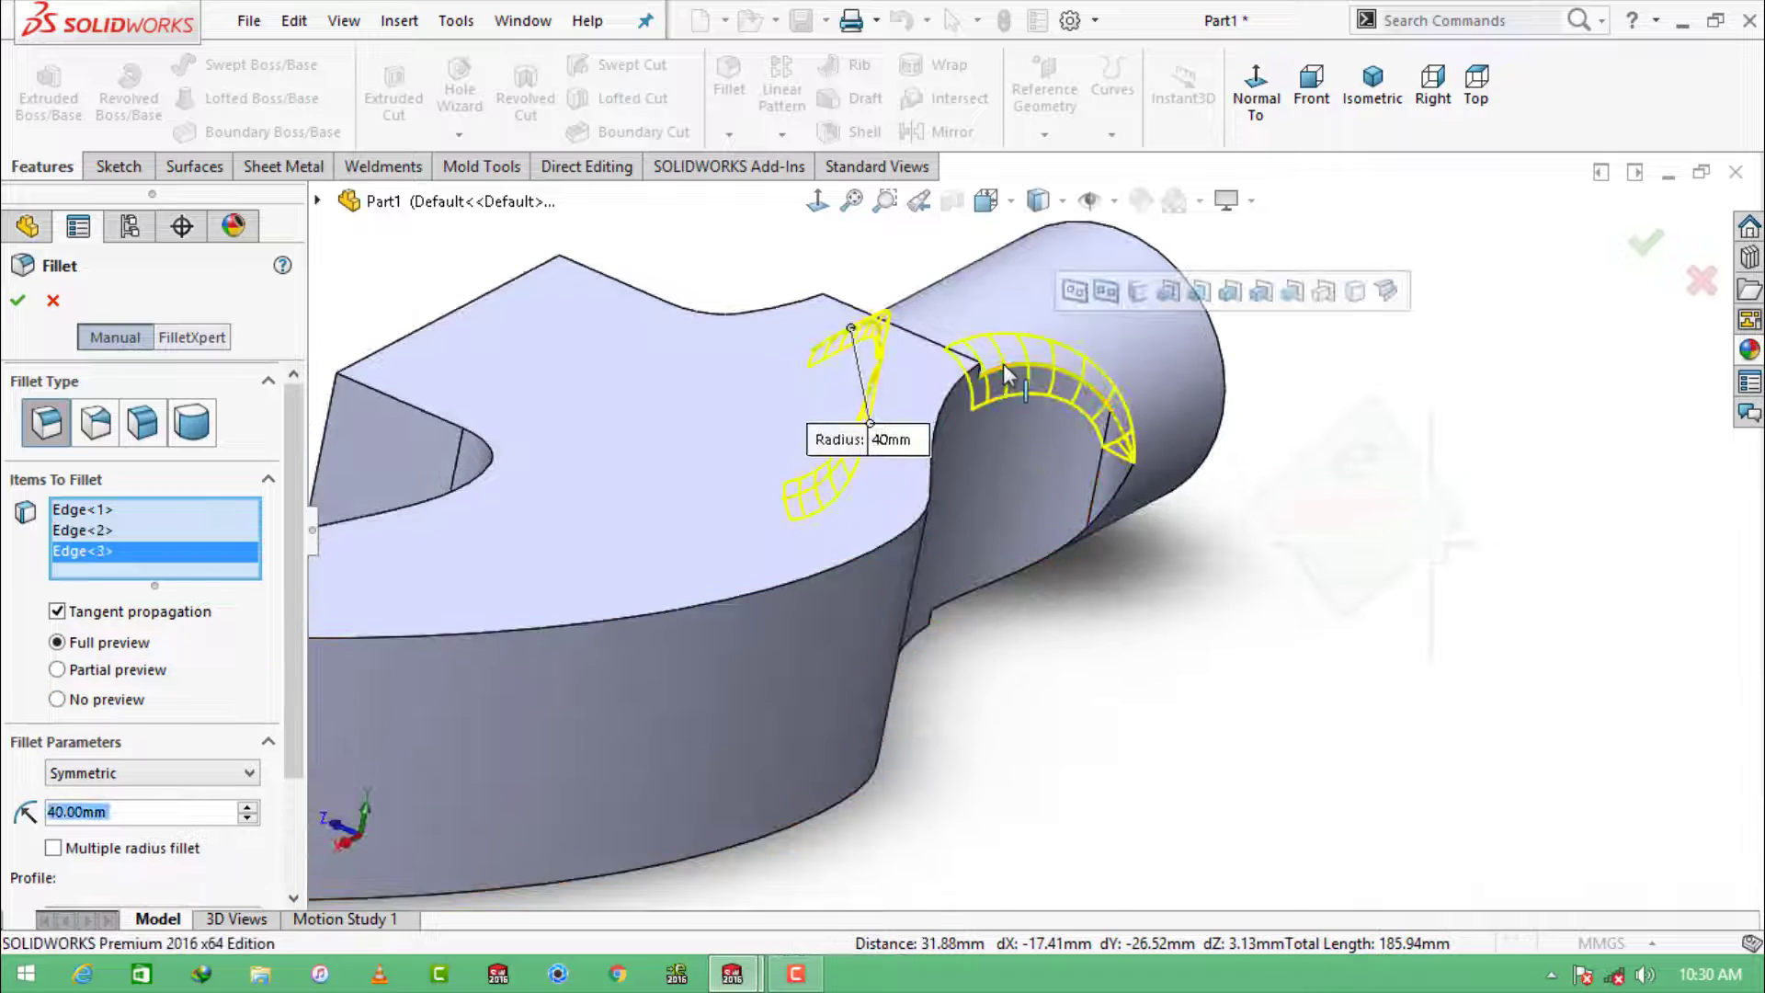
{"action": "left_click", "coordinate": [1123, 476]}
{"action": "middle_click_drag", "start_coordinate": [1091, 593], "coordinate": [805, 394]}
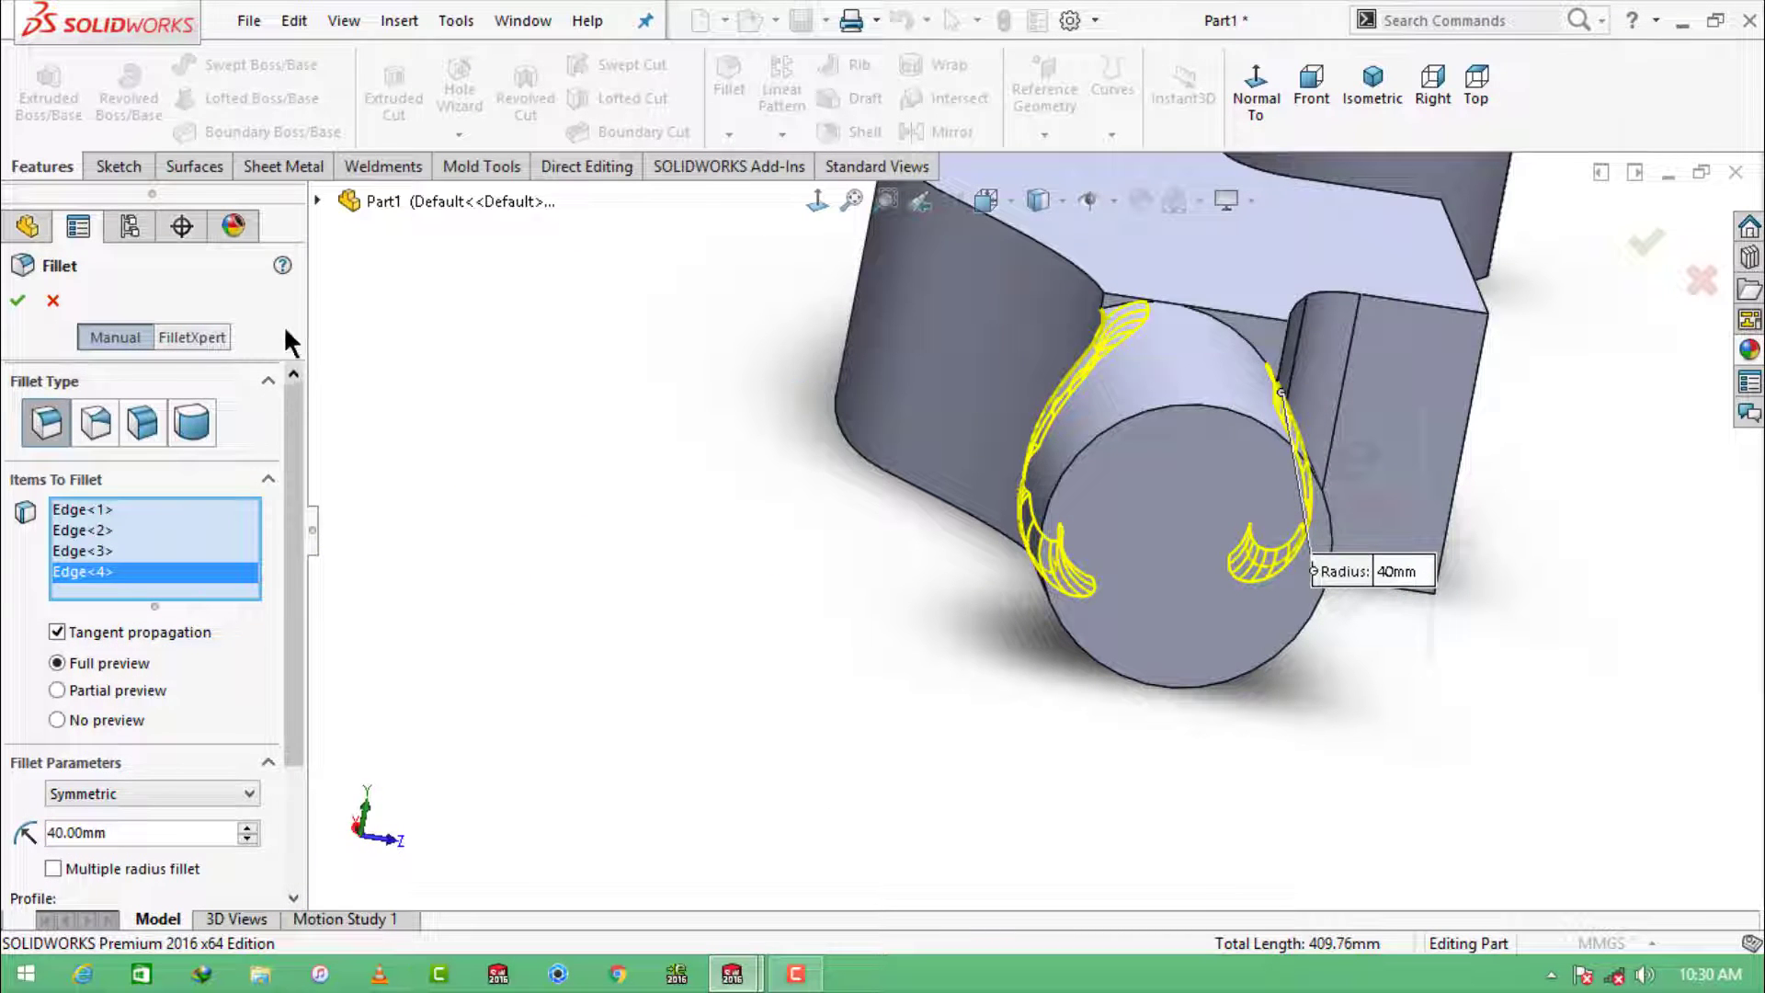
{"action": "left_click", "coordinate": [33, 299]}
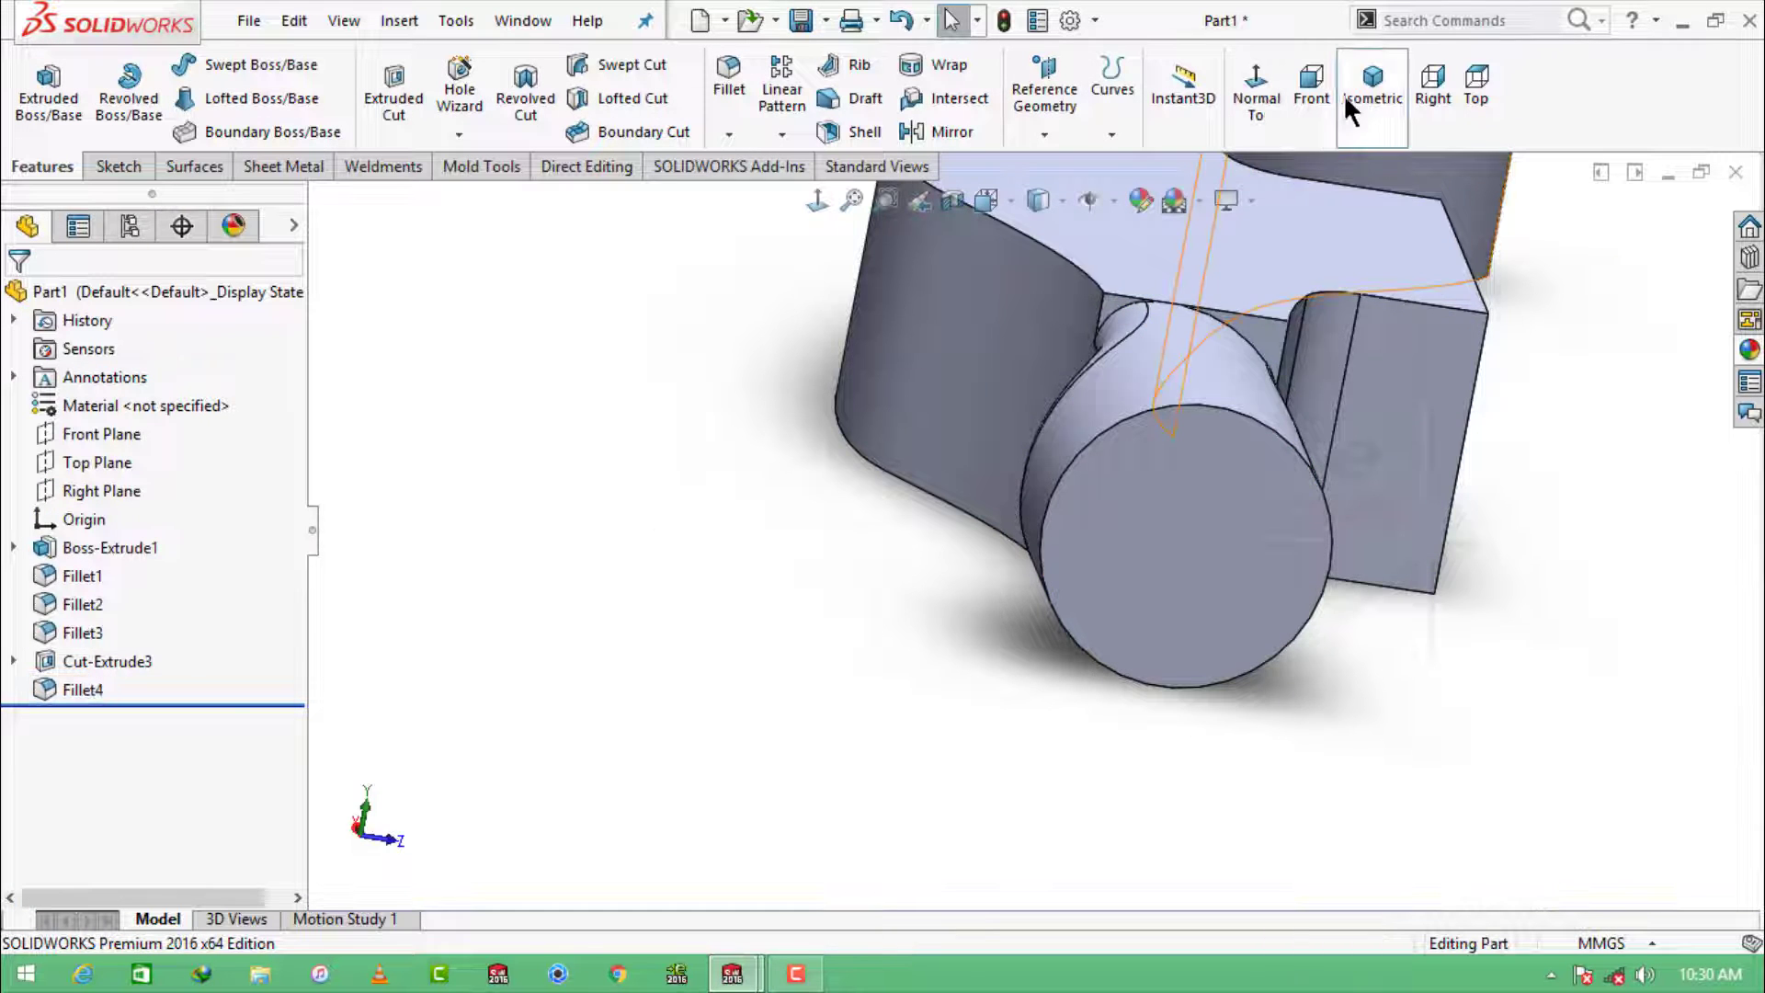
Step: Start a 20 mm radius fillet on the upper and lower short corner edges of the cut shoulder on one side of the neck
{"action": "left_click", "coordinate": [1364, 92]}
{"action": "middle_click_drag", "start_coordinate": [1074, 664], "coordinate": [1324, 708]}
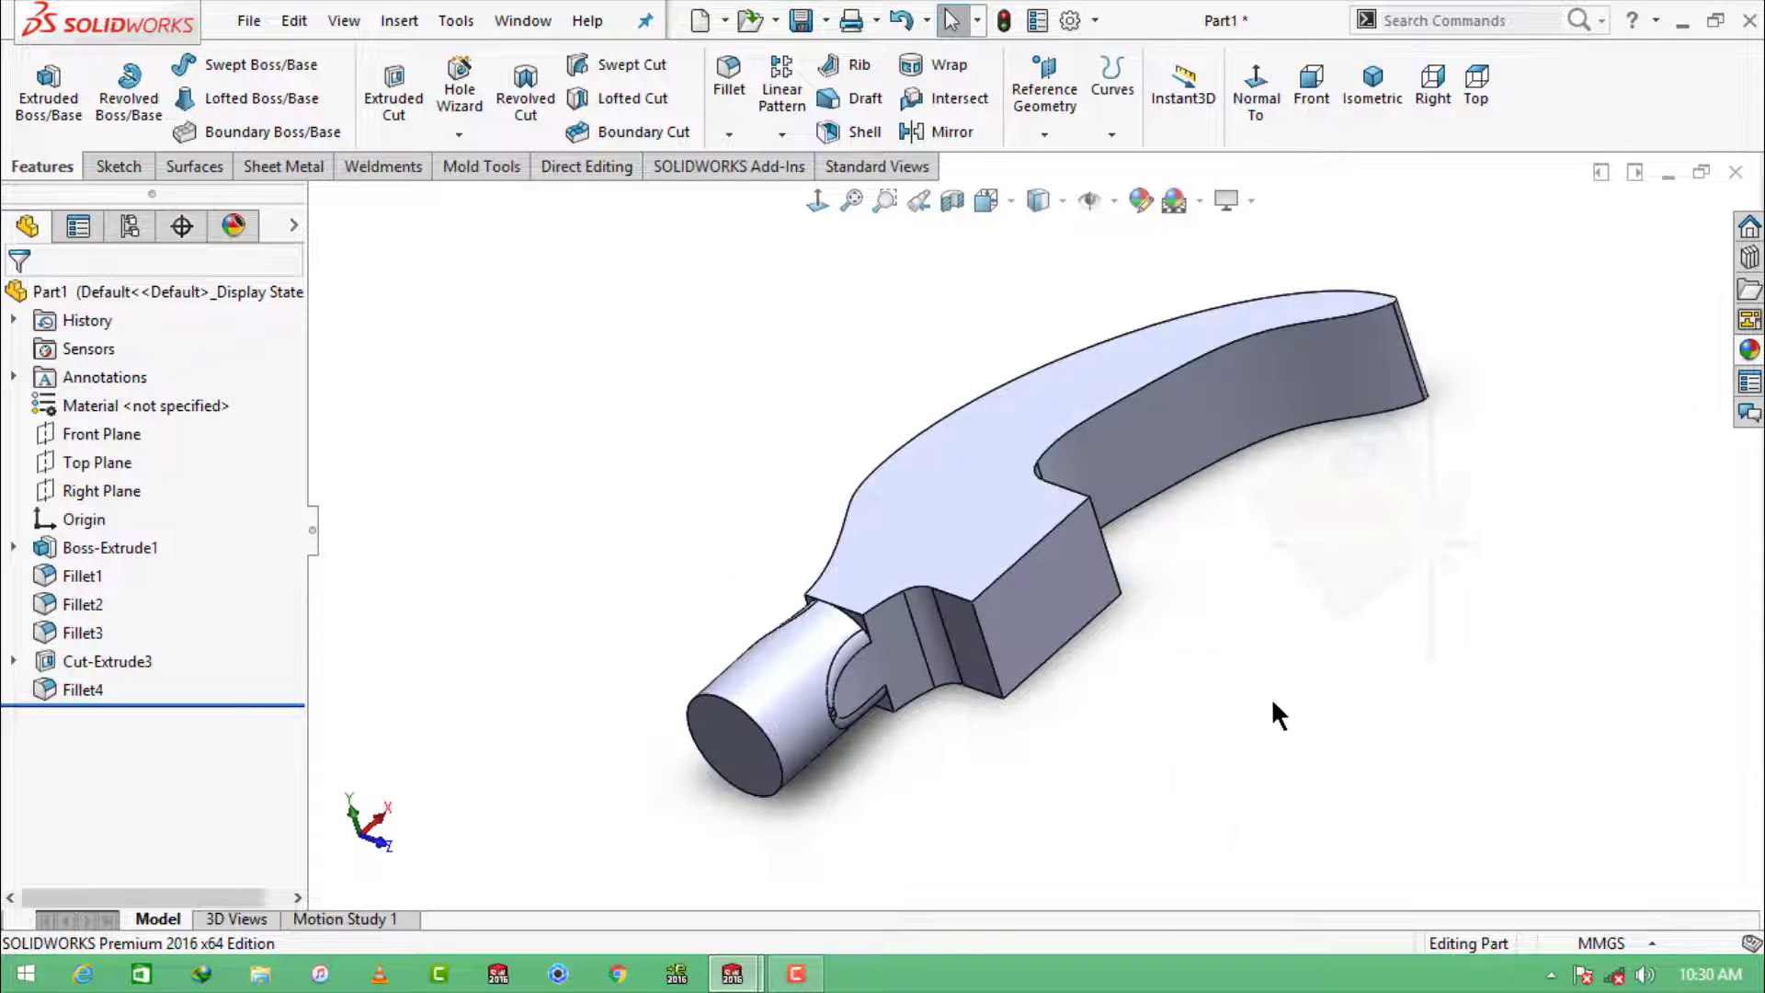
{"action": "left_click", "coordinate": [731, 81]}
{"action": "scroll", "coordinate": [906, 575], "scroll_direction": "down", "scroll_amount": 3}
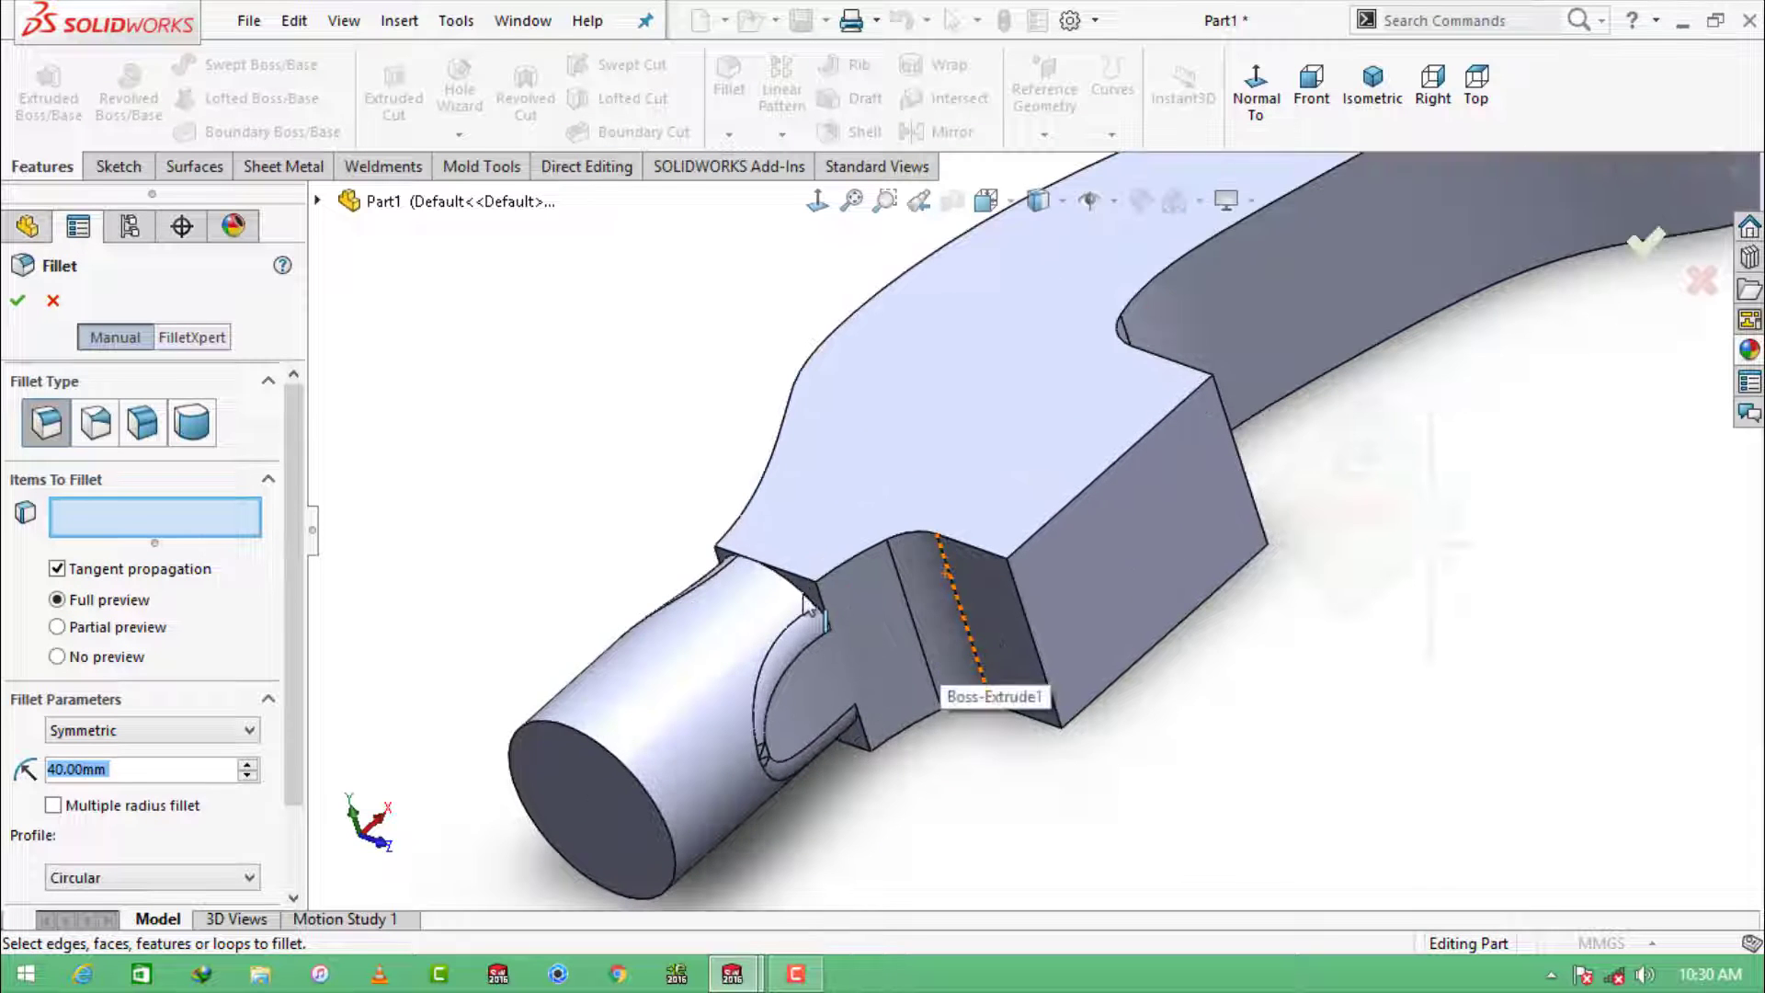
{"action": "left_click", "coordinate": [813, 588]}
{"action": "type", "text": "20.00mm"}
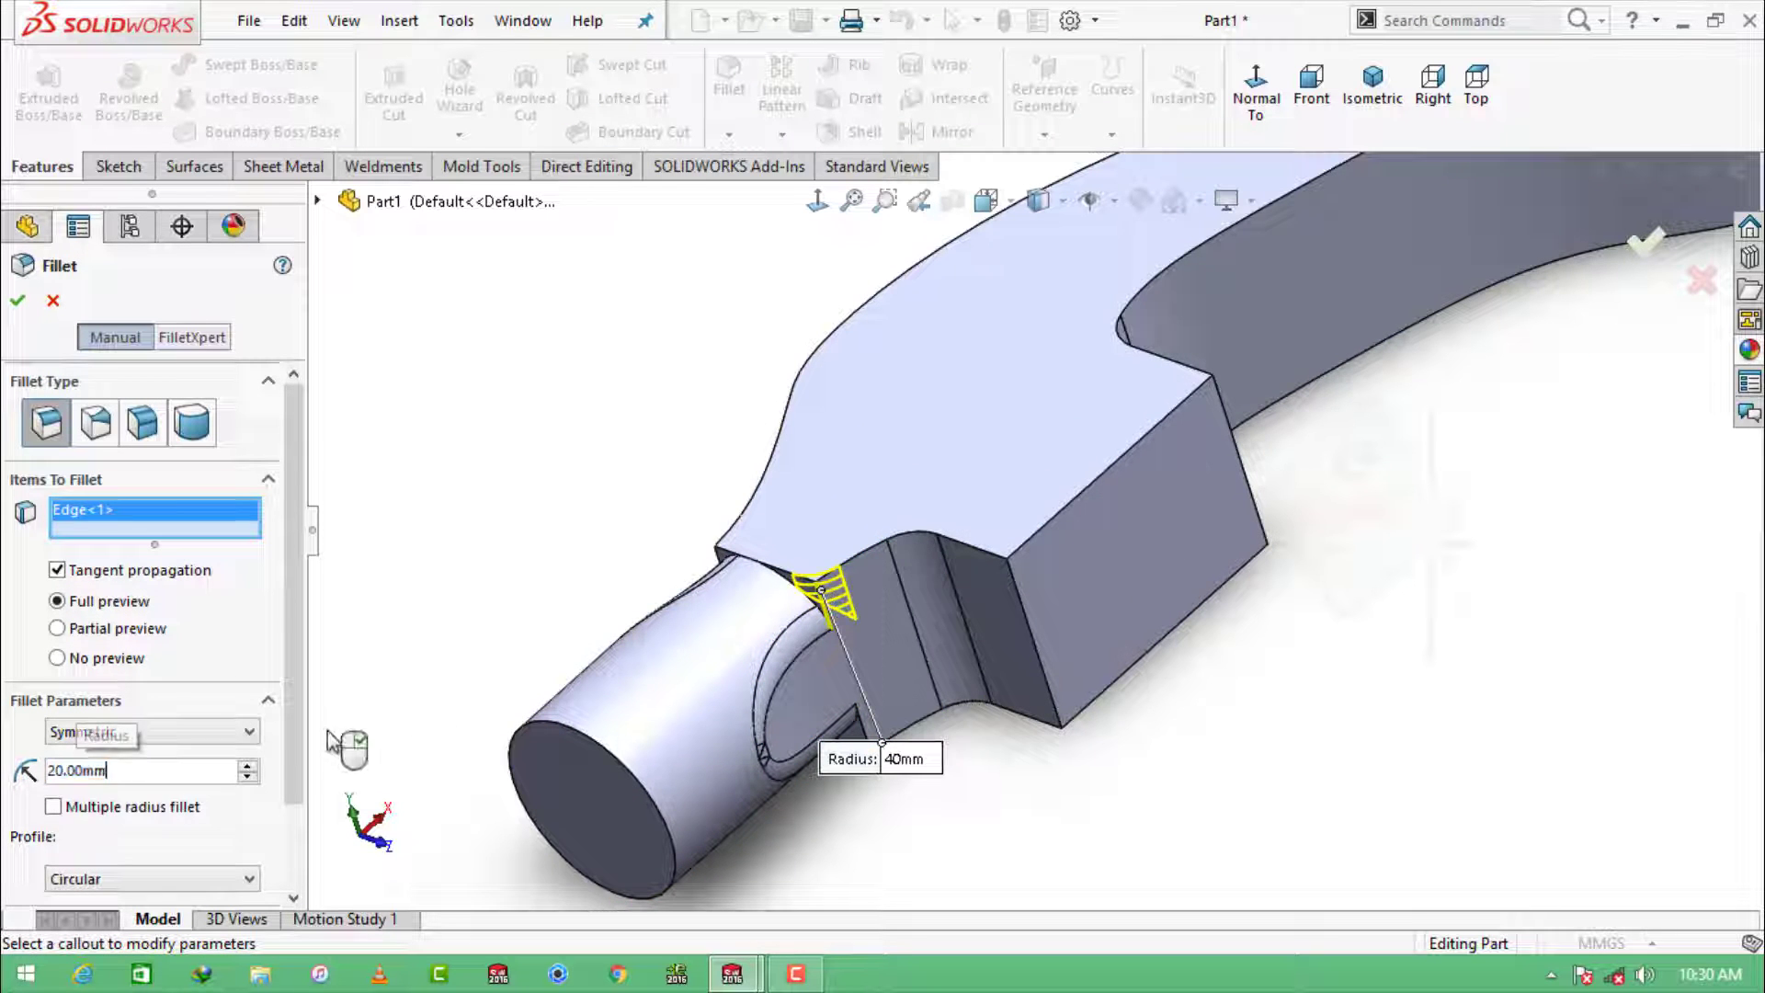
{"action": "key", "text": "Return"}
{"action": "left_click", "coordinate": [863, 734]}
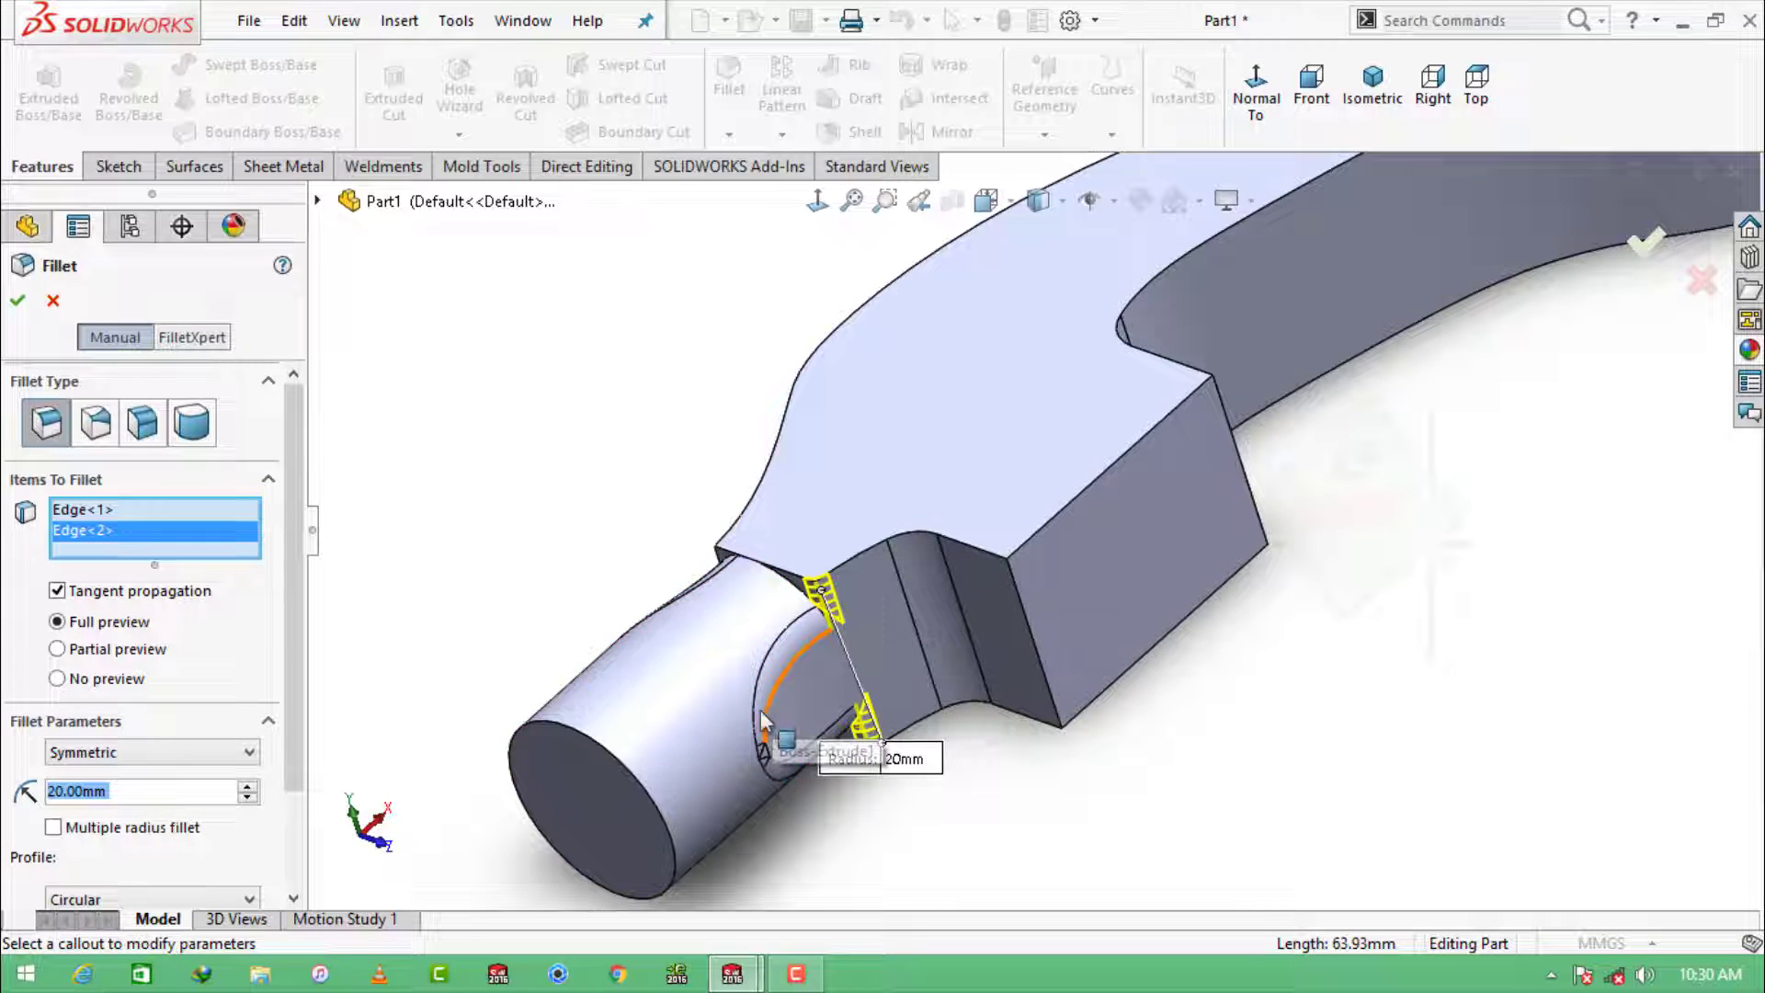
Step: Add the two matching shoulder corner edges on the opposite side of the neck to the fillet and complete it
{"action": "middle_click_drag", "start_coordinate": [735, 780], "coordinate": [741, 589]}
{"action": "left_click", "coordinate": [673, 578]}
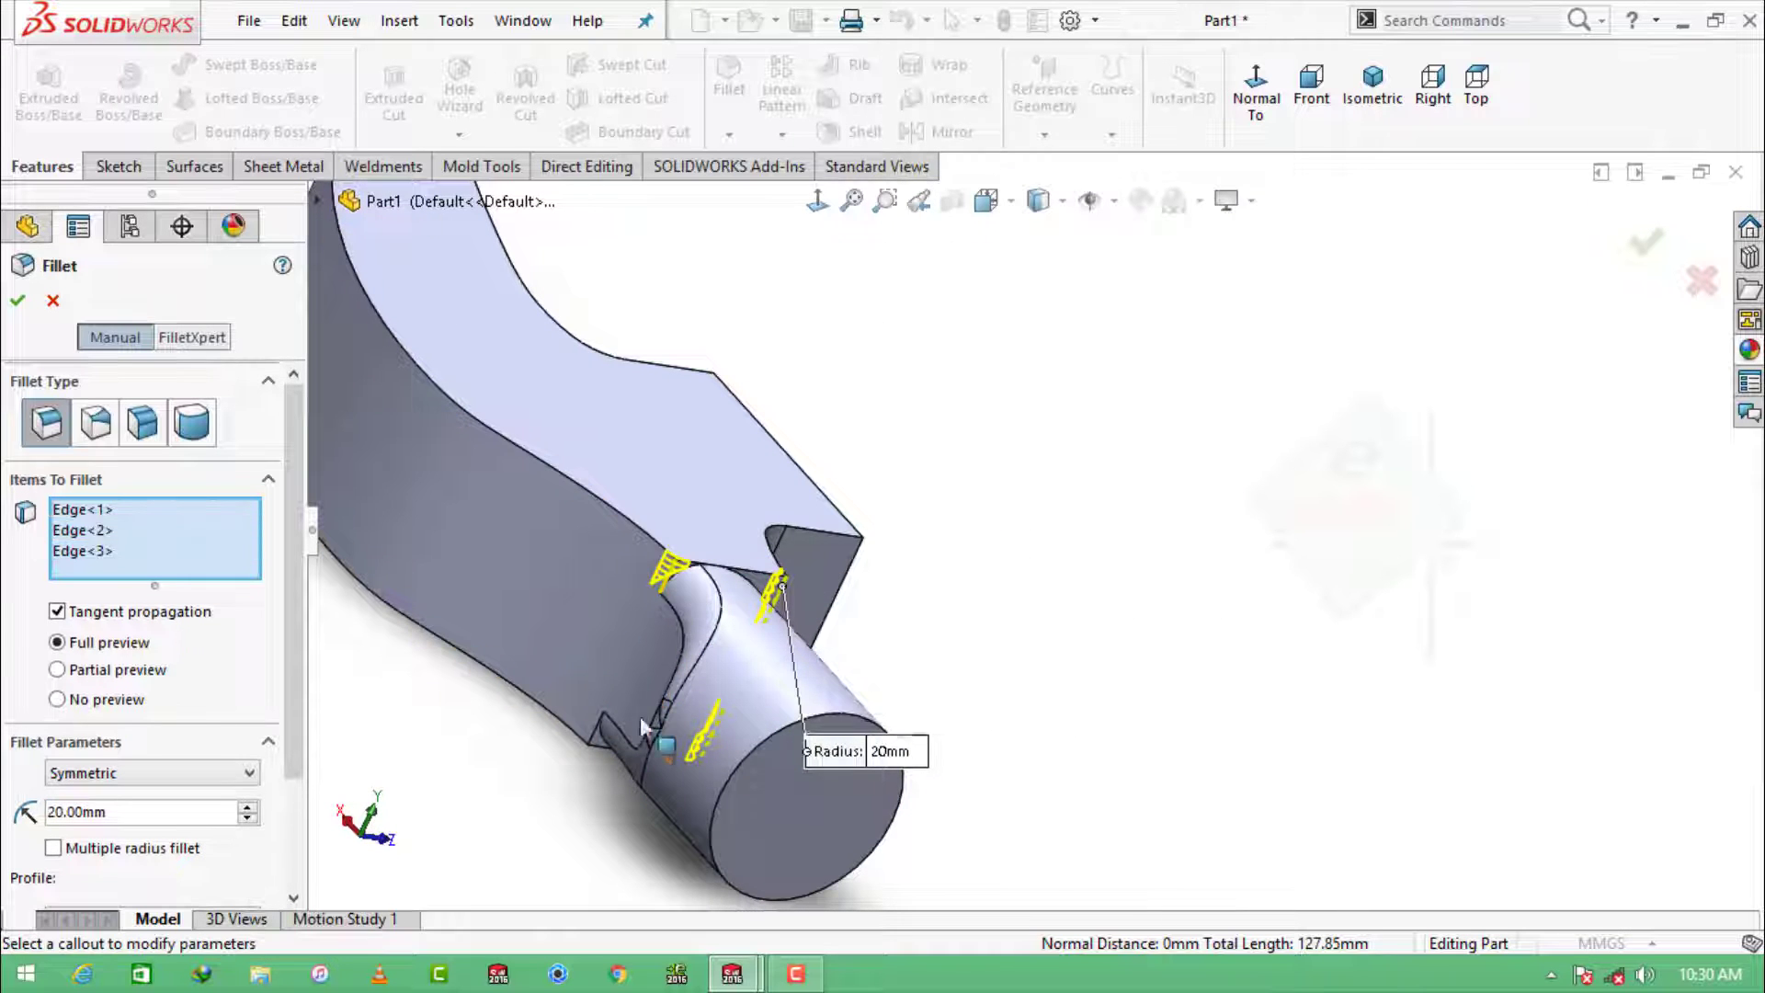
{"action": "left_click", "coordinate": [593, 747]}
{"action": "middle_click_drag", "start_coordinate": [593, 746], "coordinate": [661, 754]}
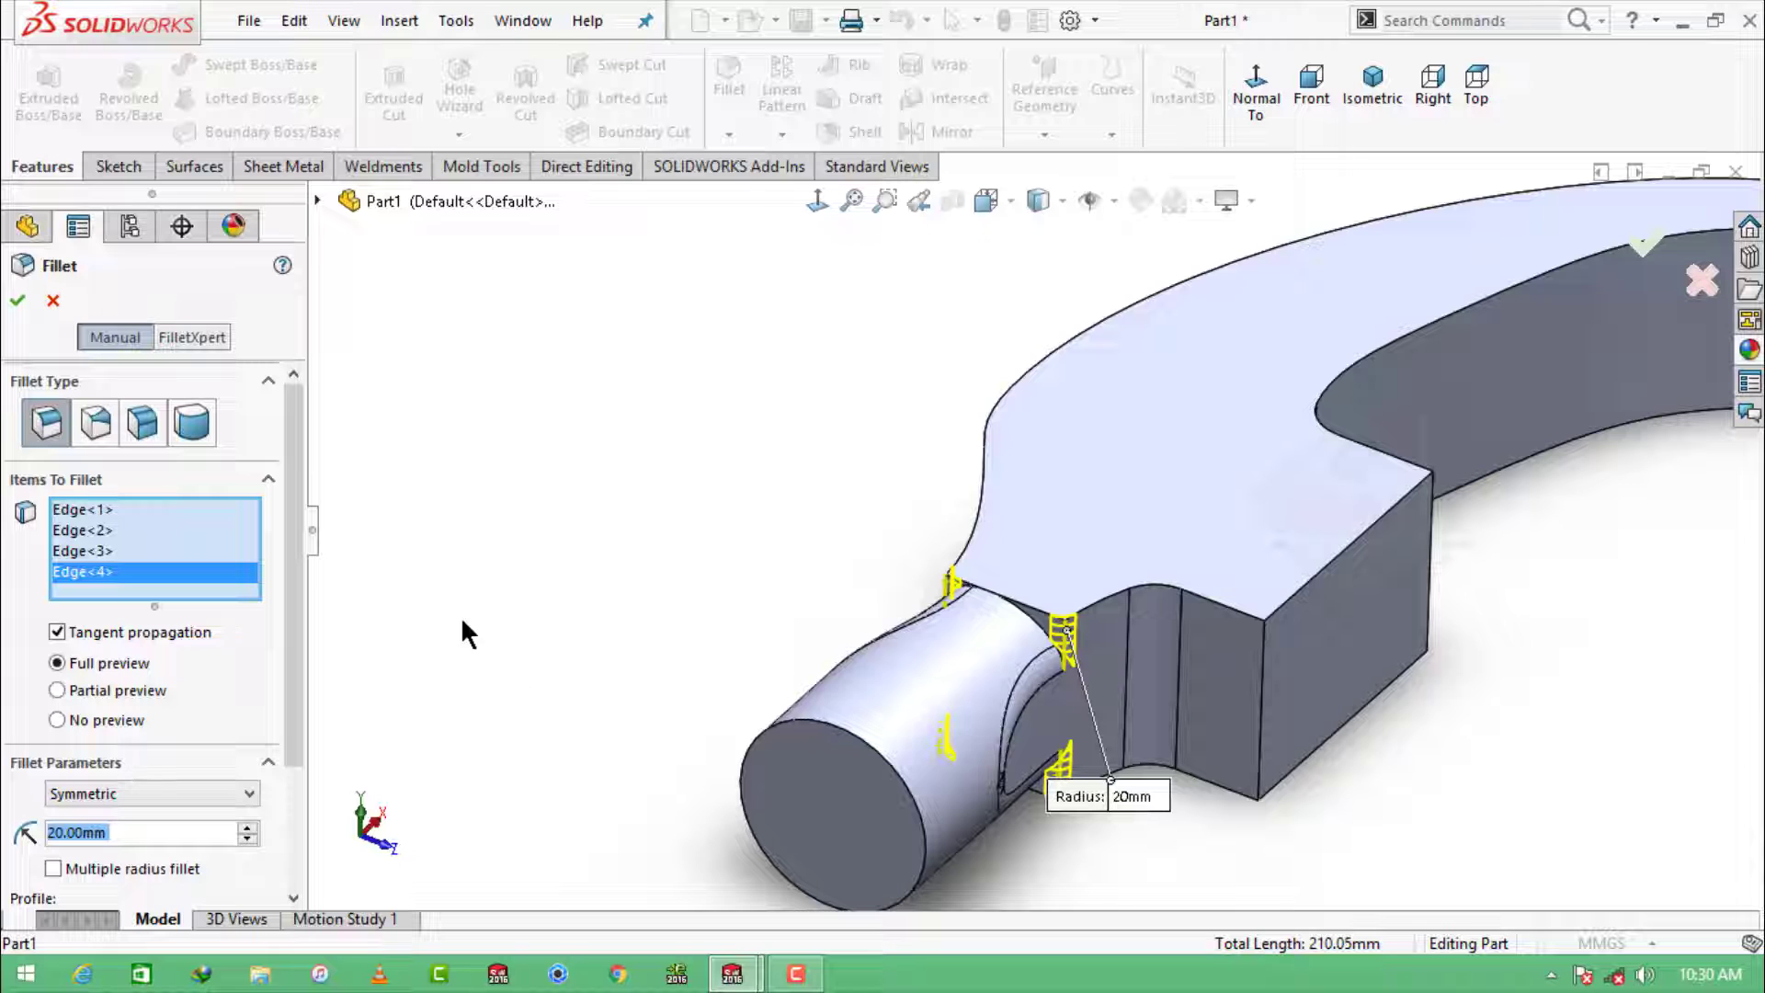
{"action": "left_click", "coordinate": [20, 301]}
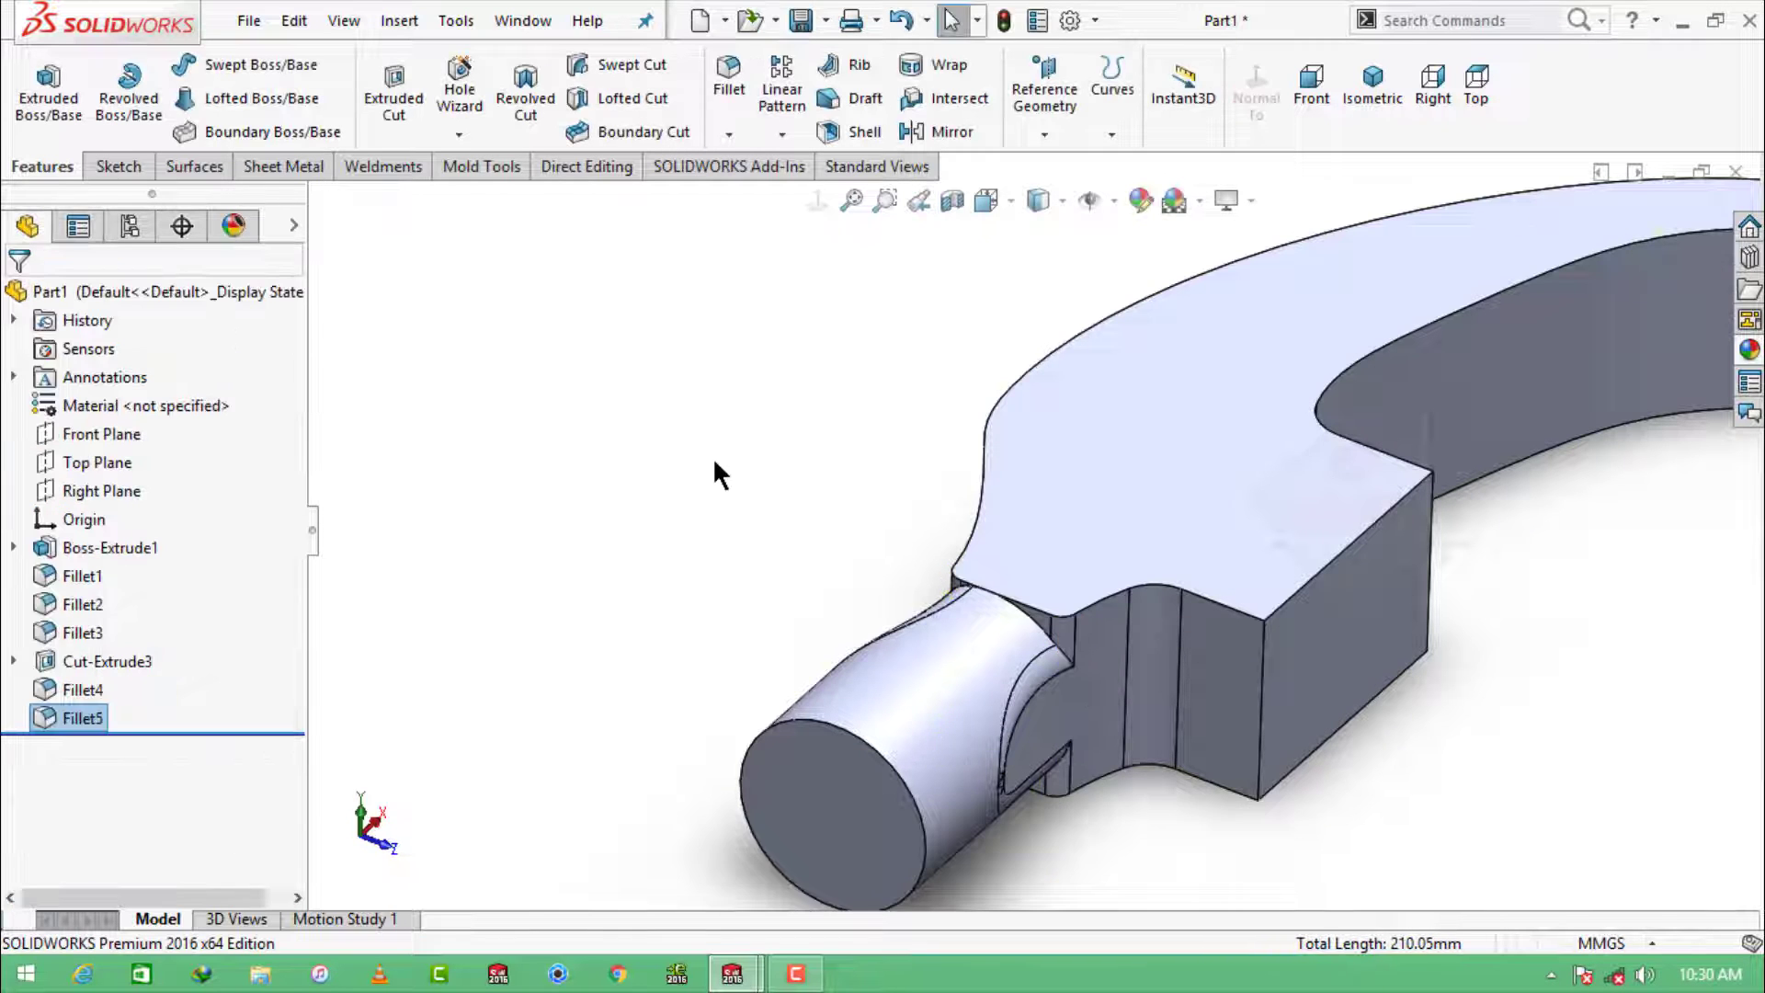
Step: Fillet the circular edge of the striking face with a 5 mm radius
{"action": "left_click", "coordinate": [1373, 84]}
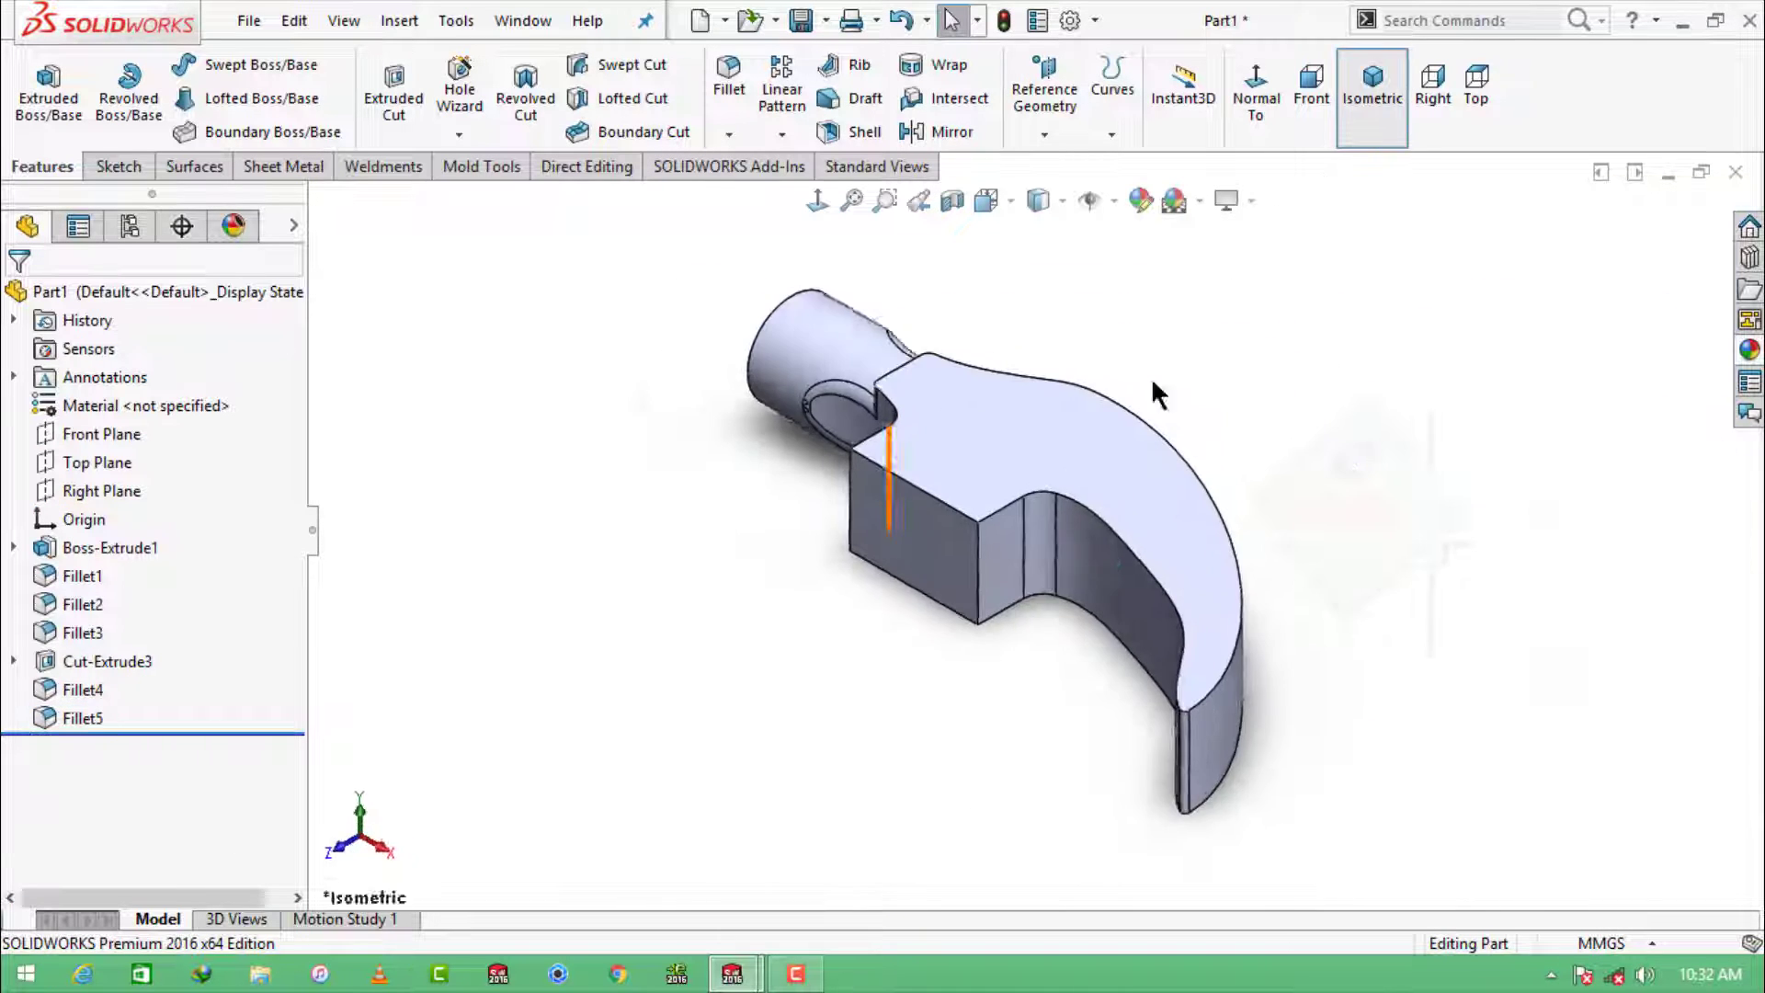
{"action": "middle_click_drag", "start_coordinate": [1151, 377], "coordinate": [1196, 589]}
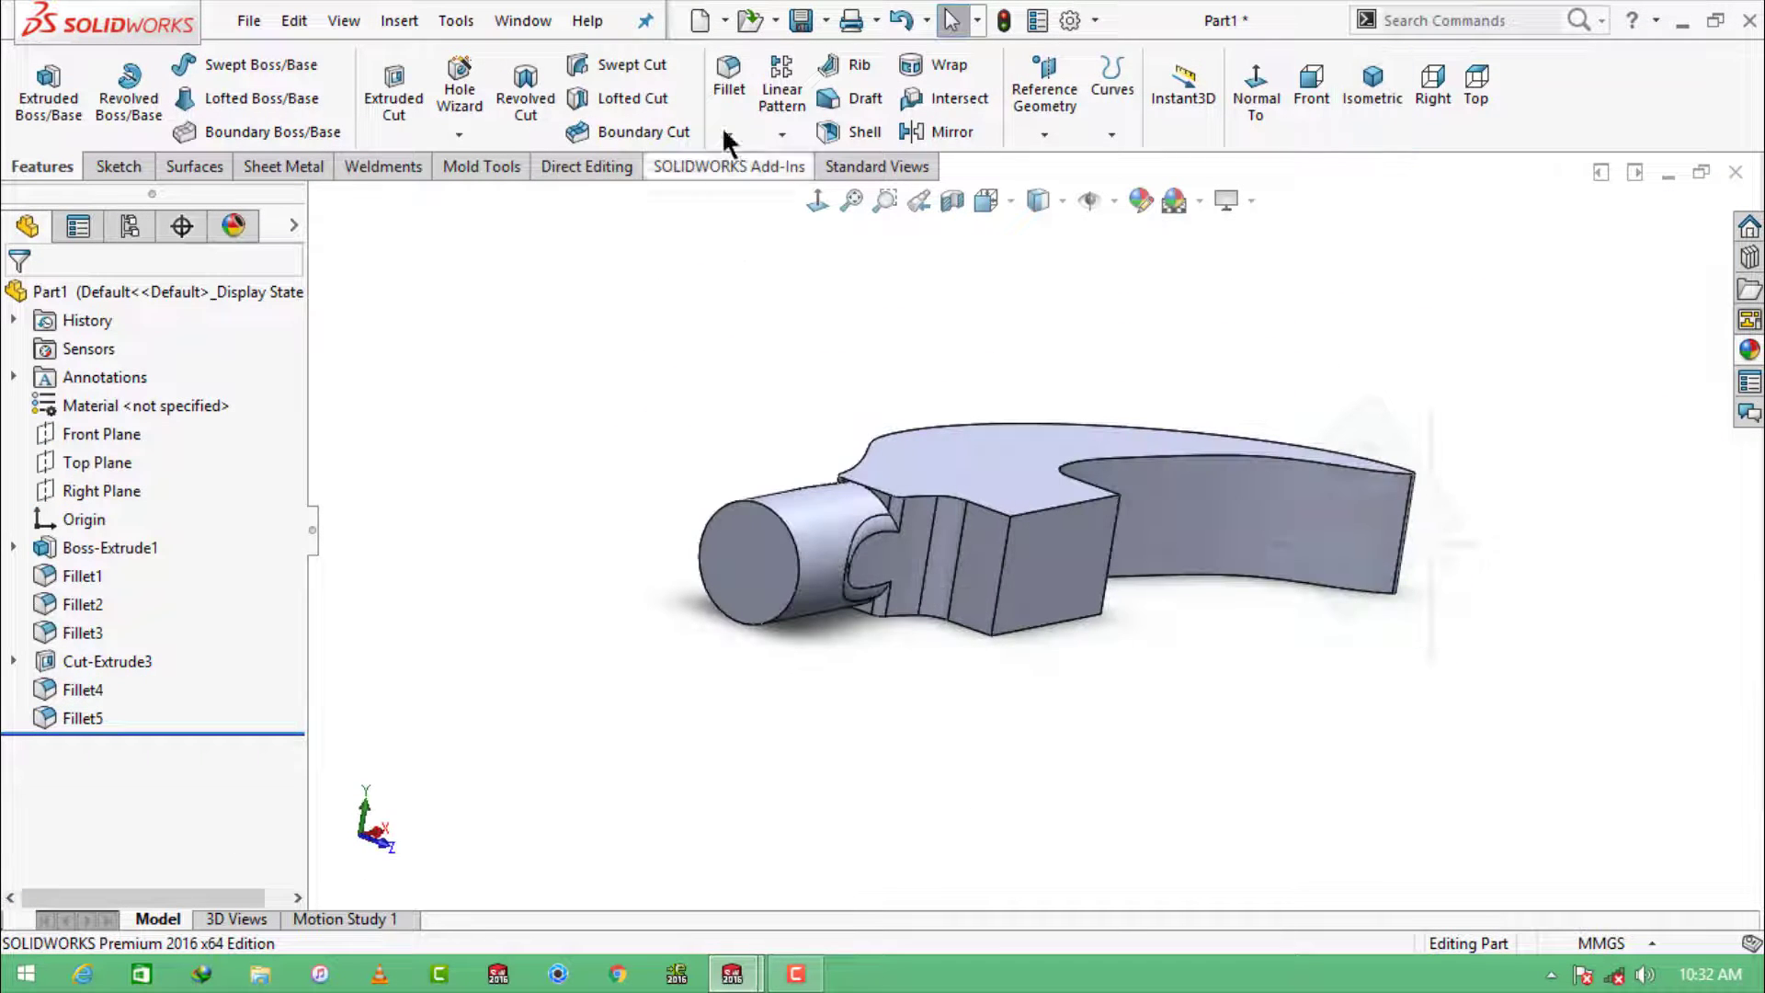
{"action": "left_click", "coordinate": [729, 119]}
{"action": "type", "text": "5.00mm"}
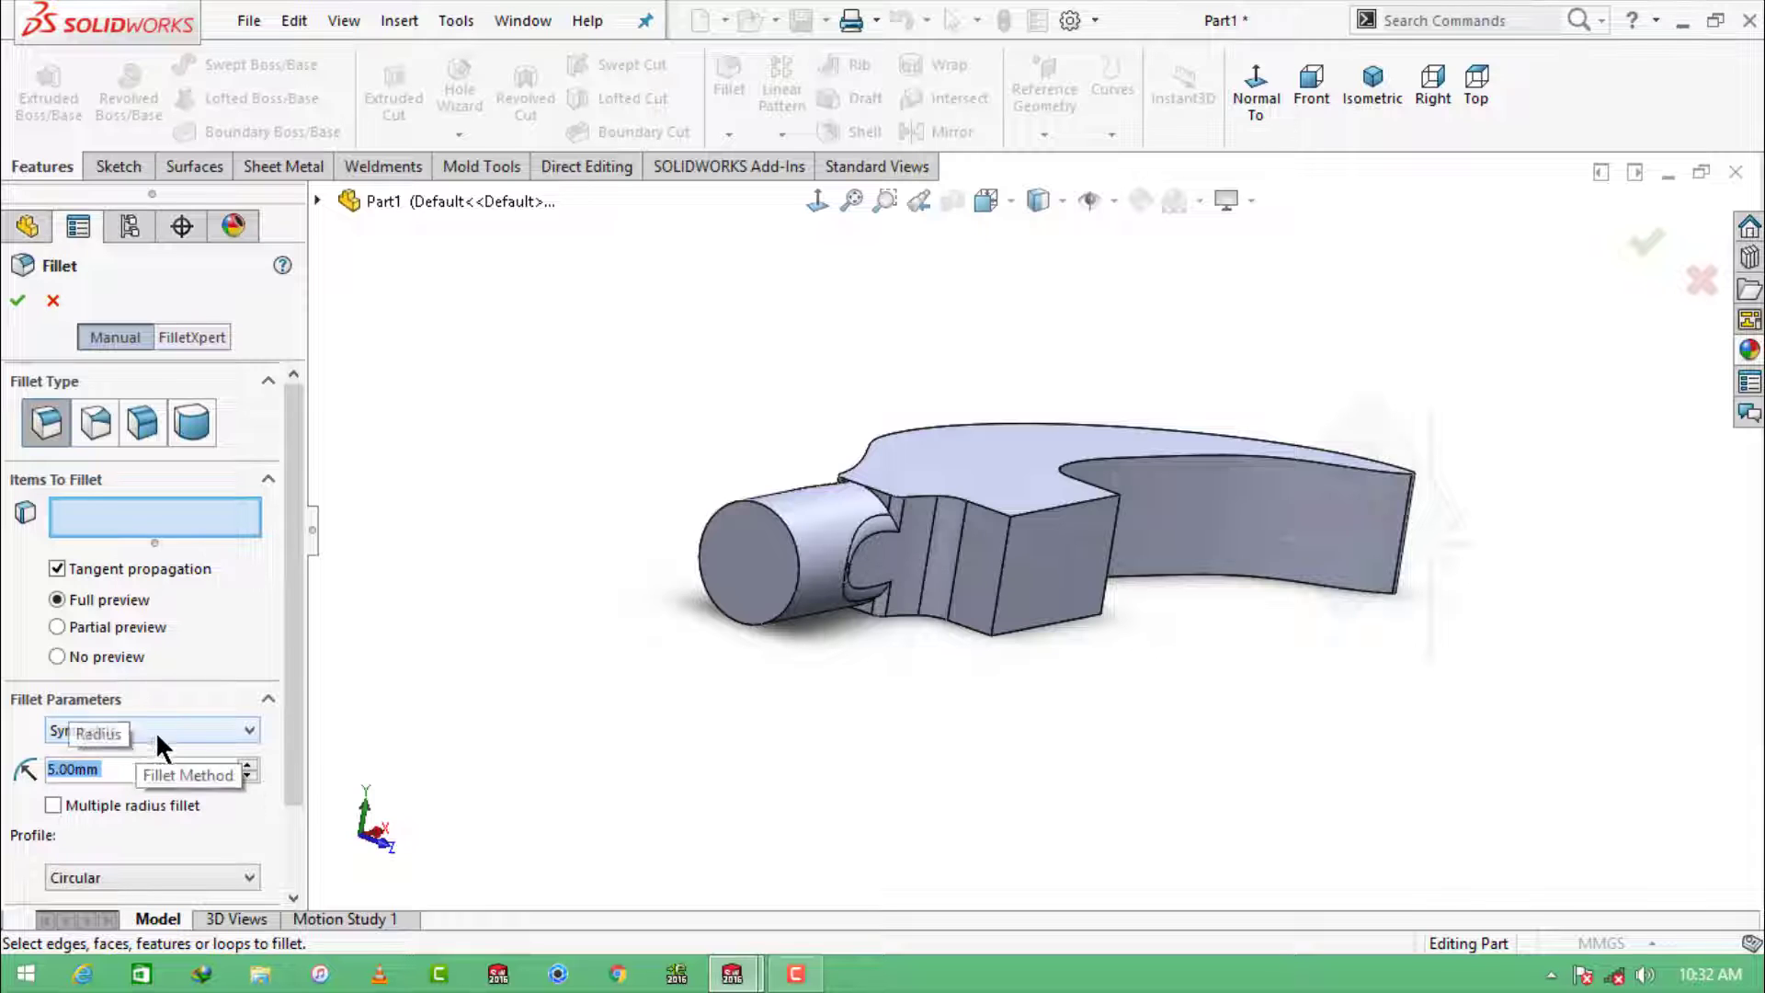
{"action": "left_click", "coordinate": [777, 515]}
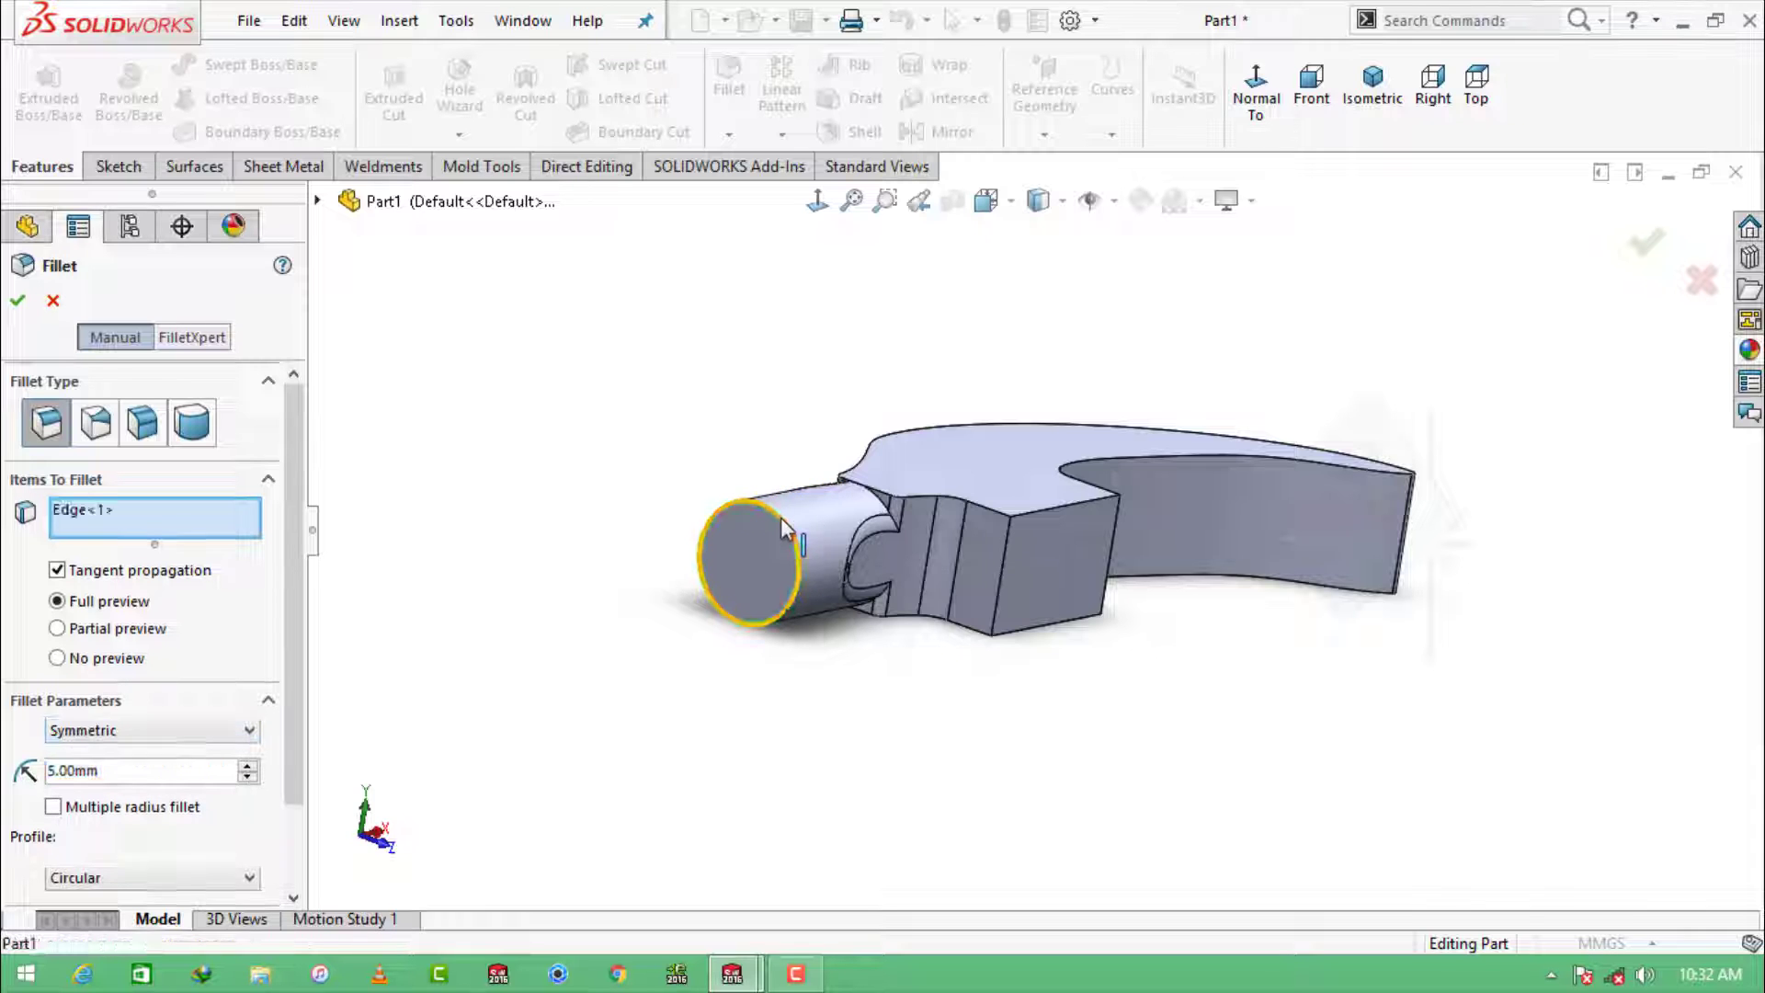
{"action": "left_click", "coordinate": [19, 304]}
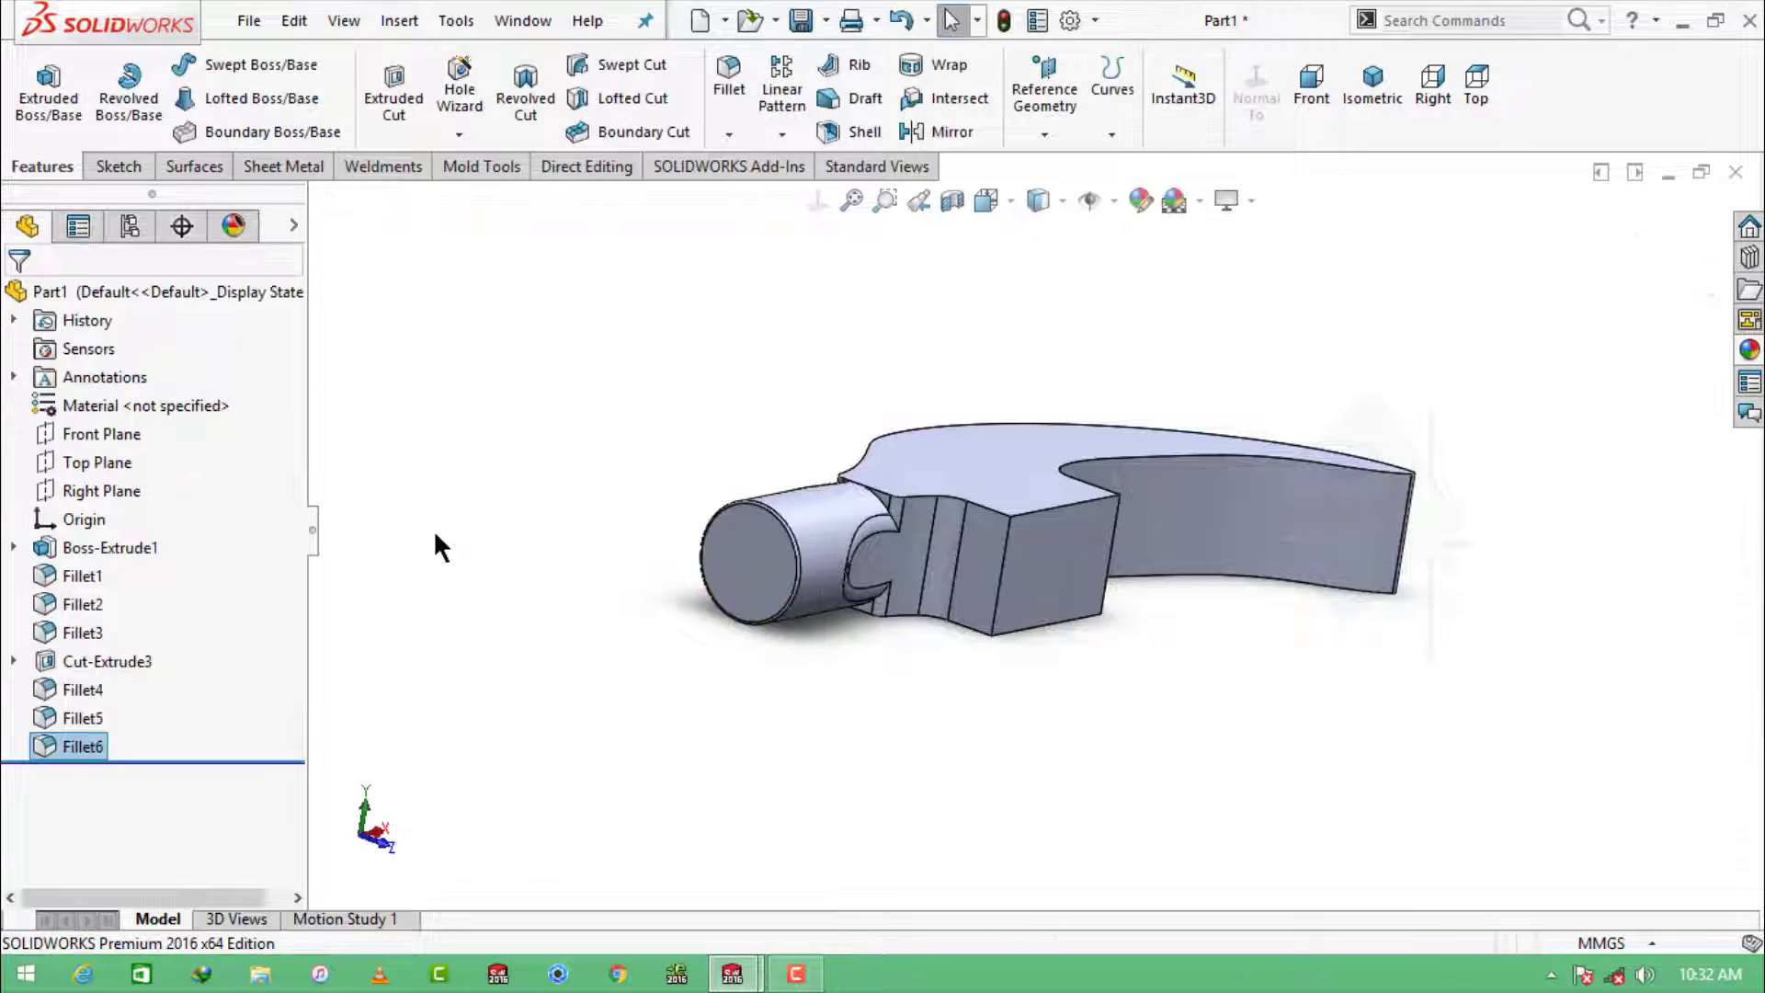
{"action": "middle_click_drag", "start_coordinate": [1221, 623], "coordinate": [1081, 800]}
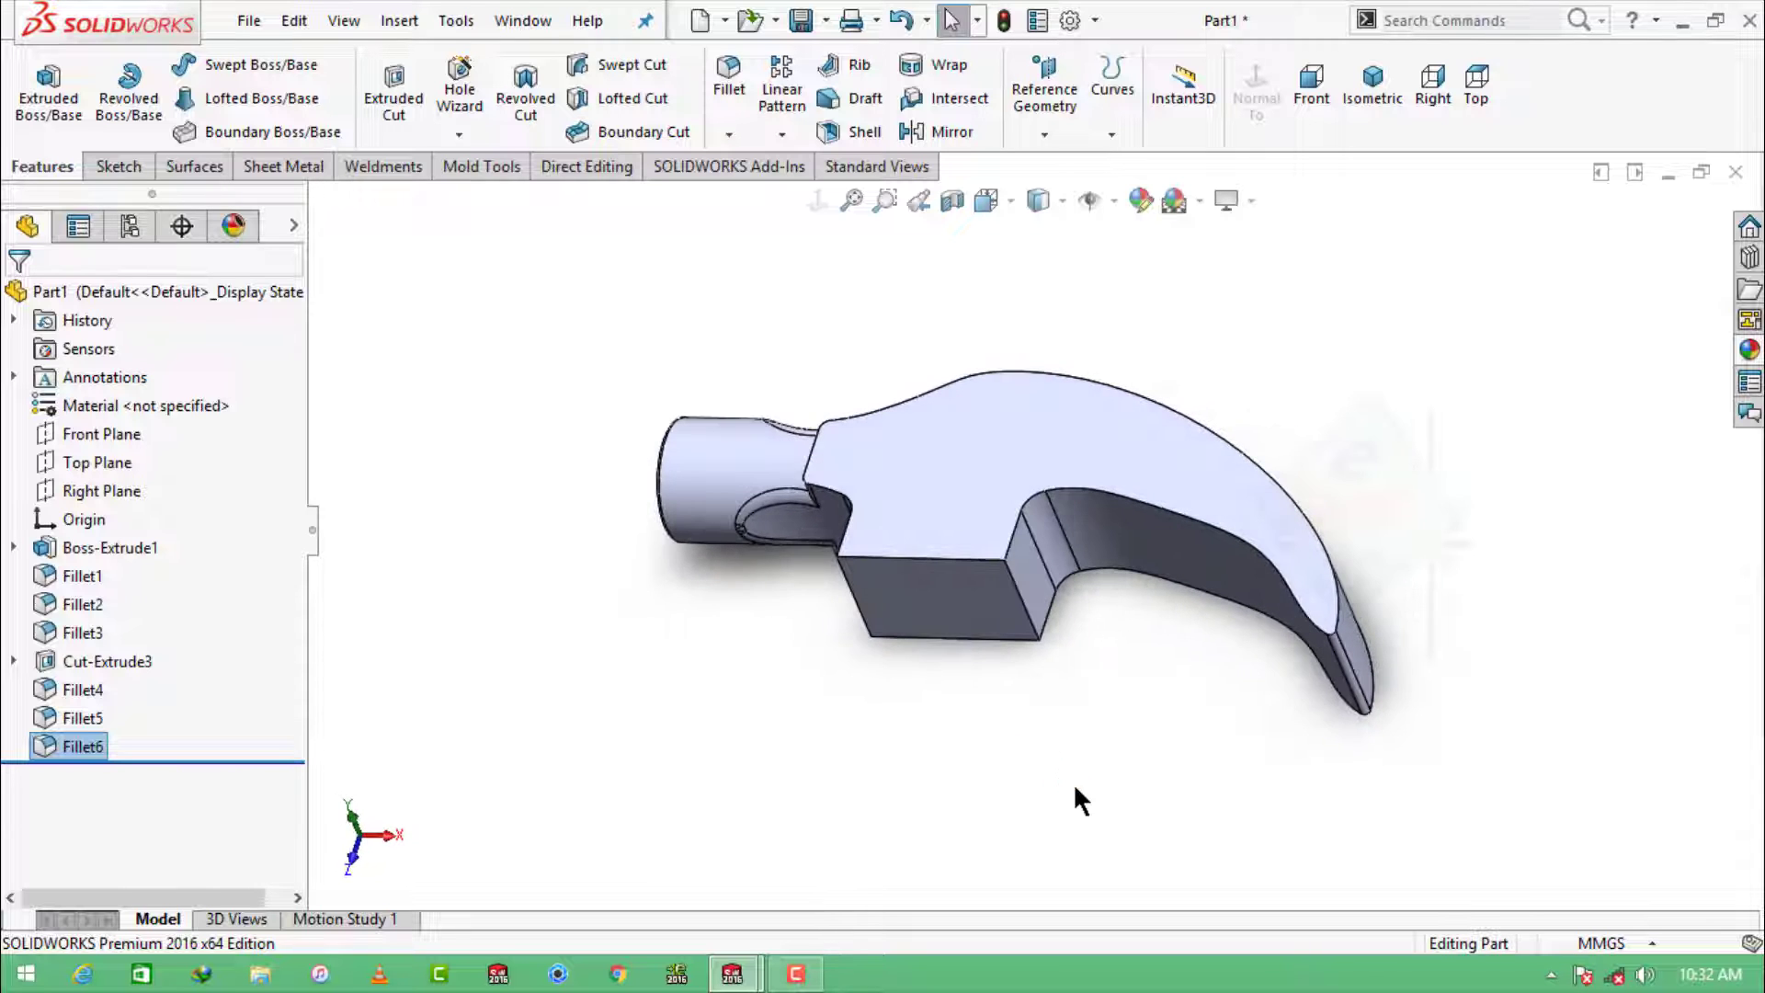
Step: Create a reference plane through the claw-side fillet's edge on the handle block and the edge at the claw's tip
{"action": "left_click", "coordinate": [1045, 134]}
{"action": "left_click", "coordinate": [1055, 165]}
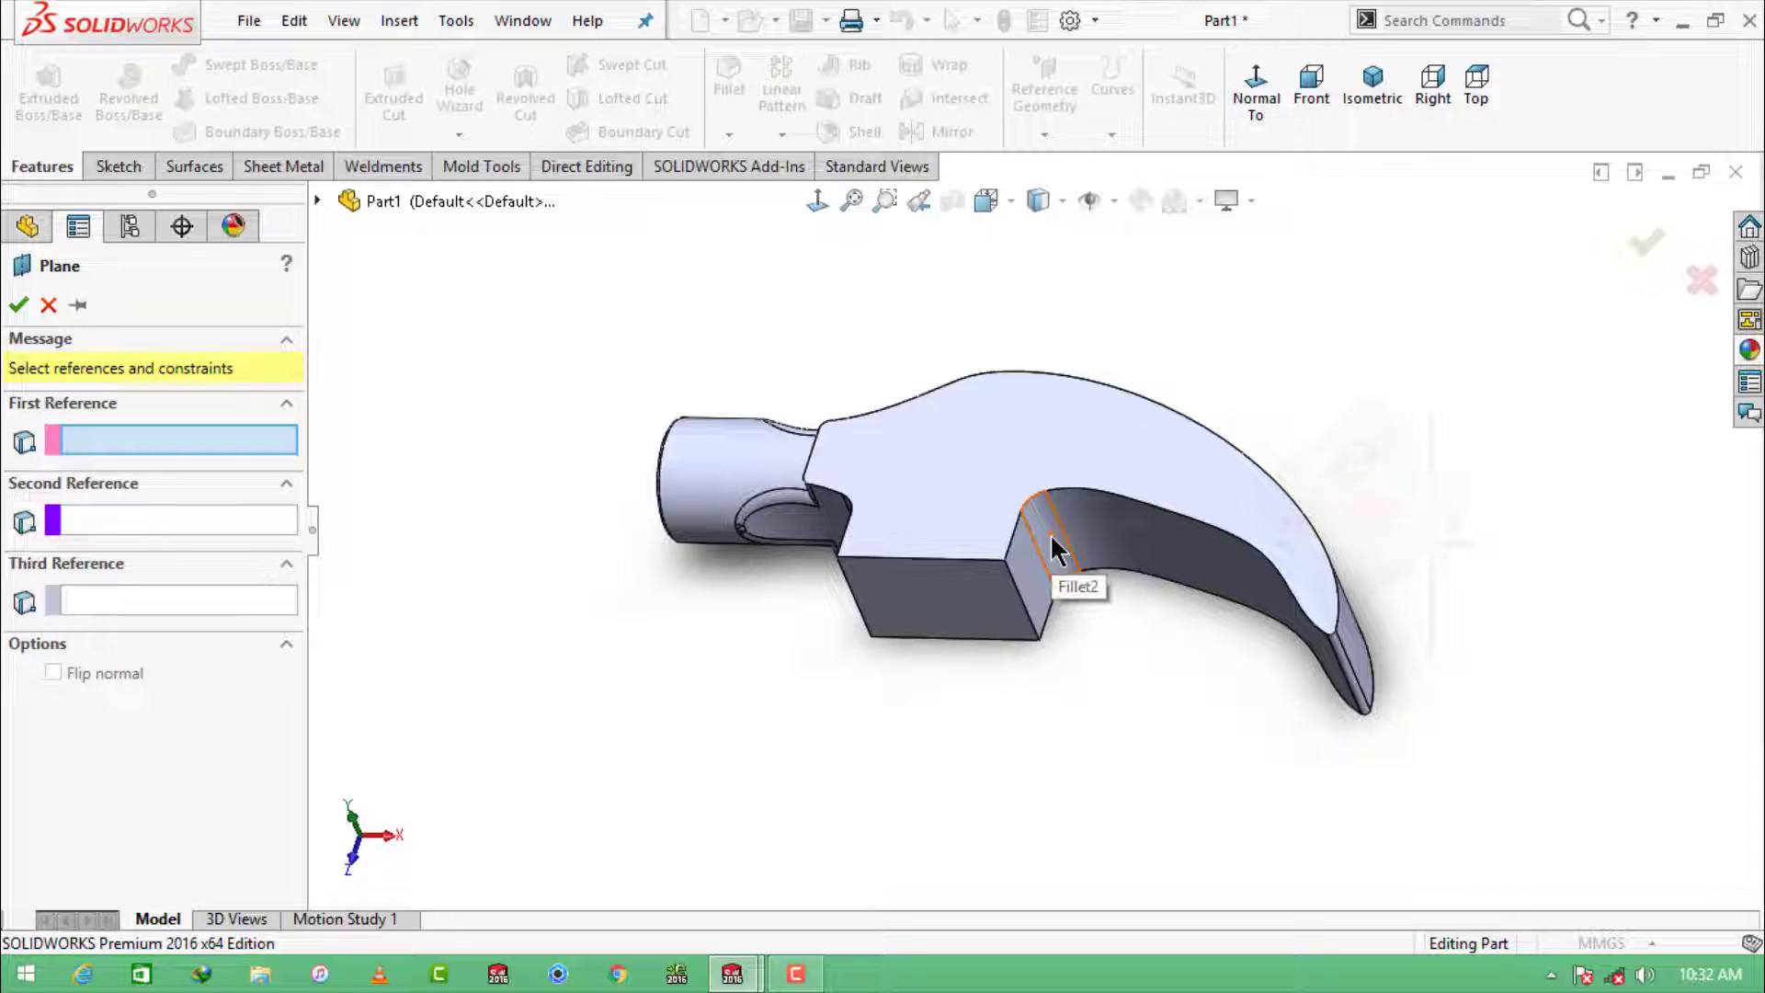
{"action": "left_click", "coordinate": [1043, 567]}
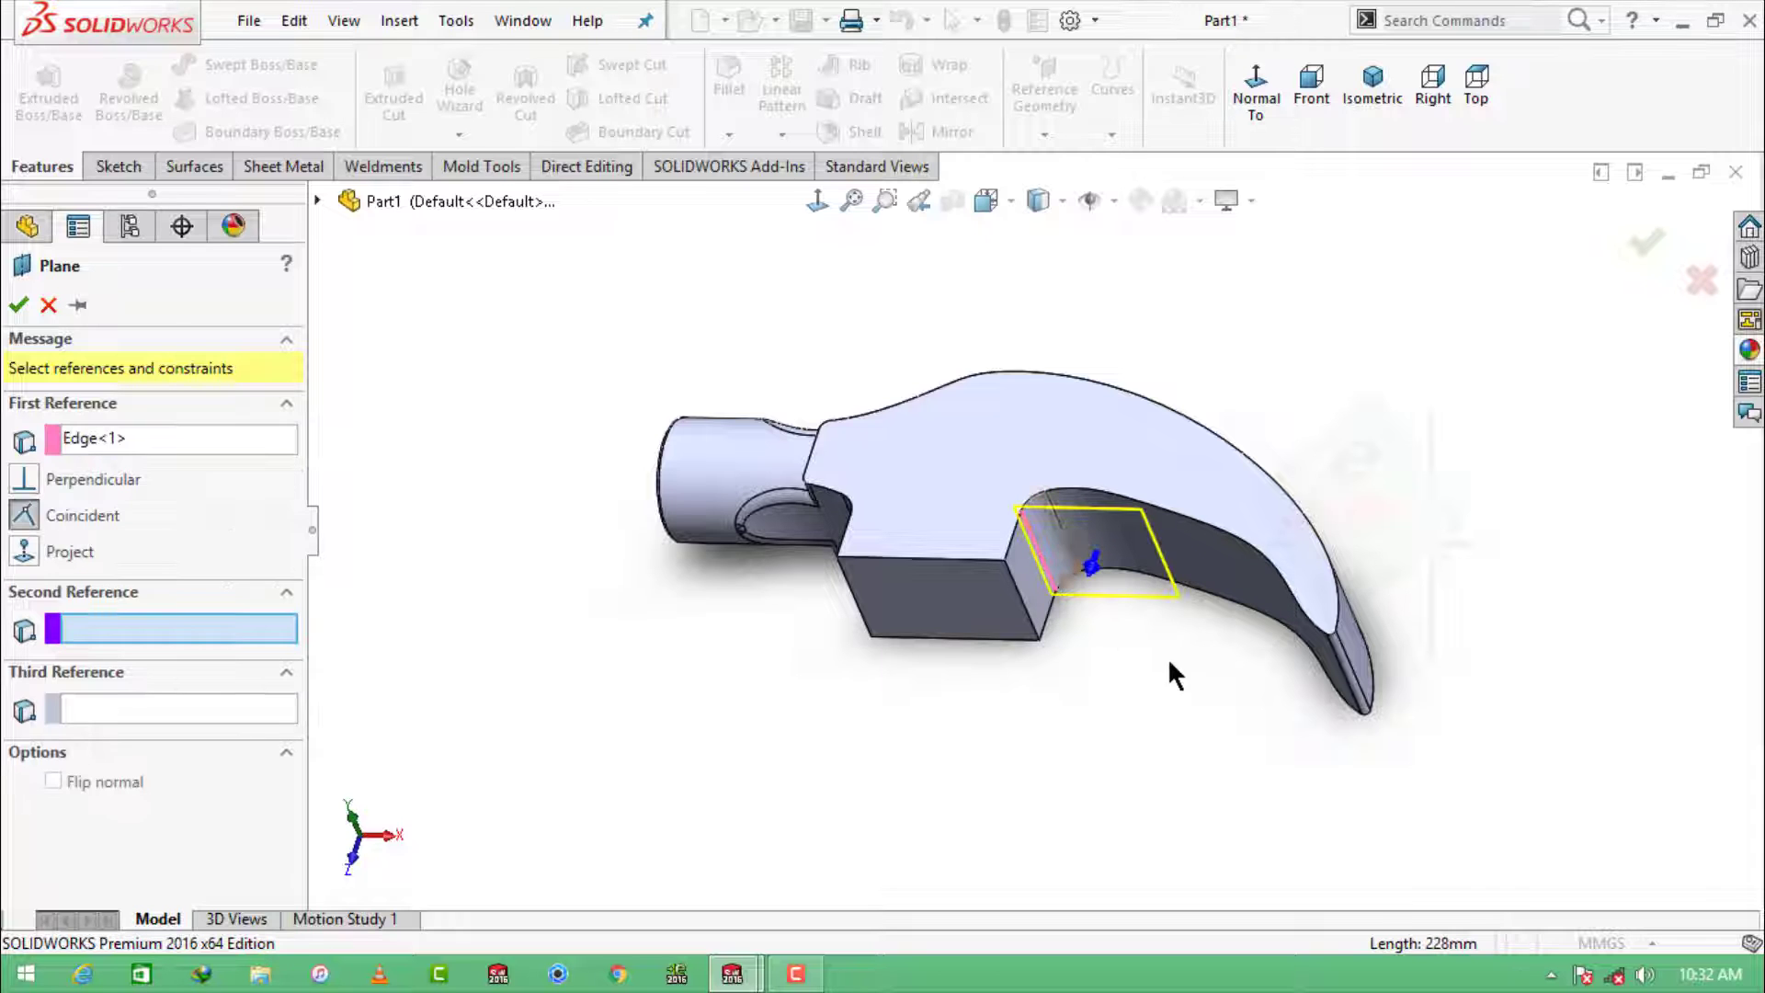
{"action": "left_click", "coordinate": [1353, 696]}
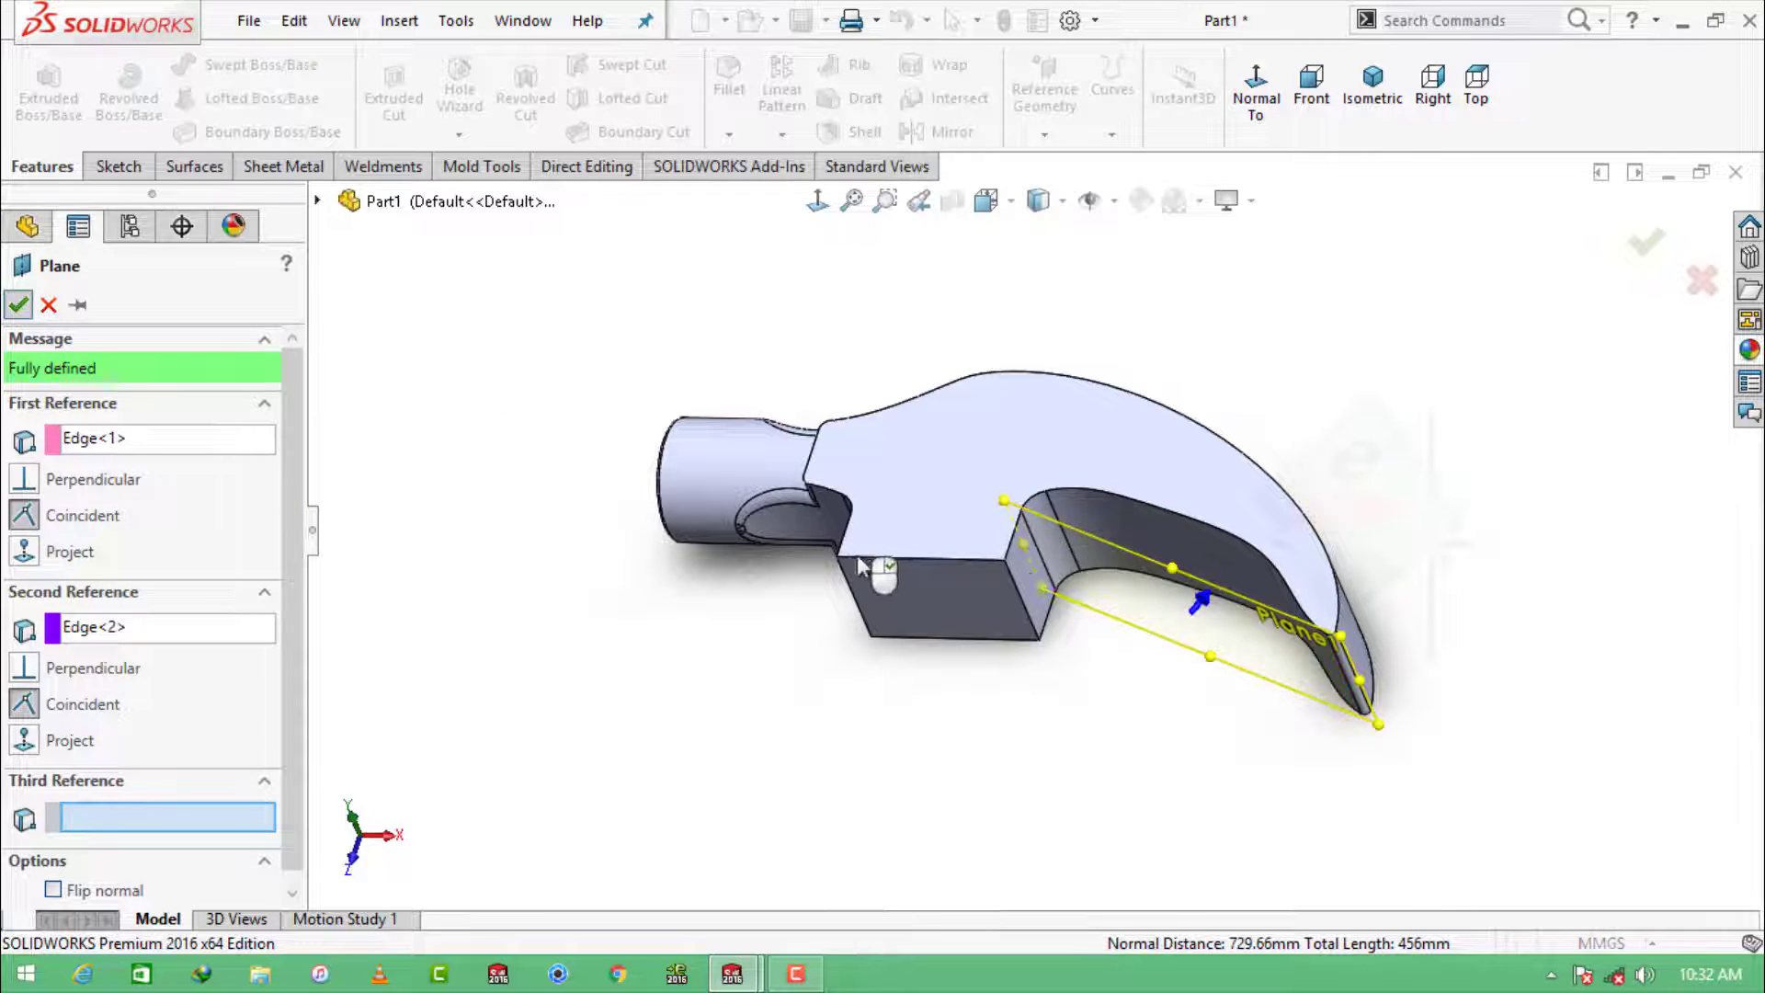
{"action": "left_click", "coordinate": [19, 305]}
{"action": "middle_click_drag", "start_coordinate": [1244, 658], "coordinate": [1212, 844]}
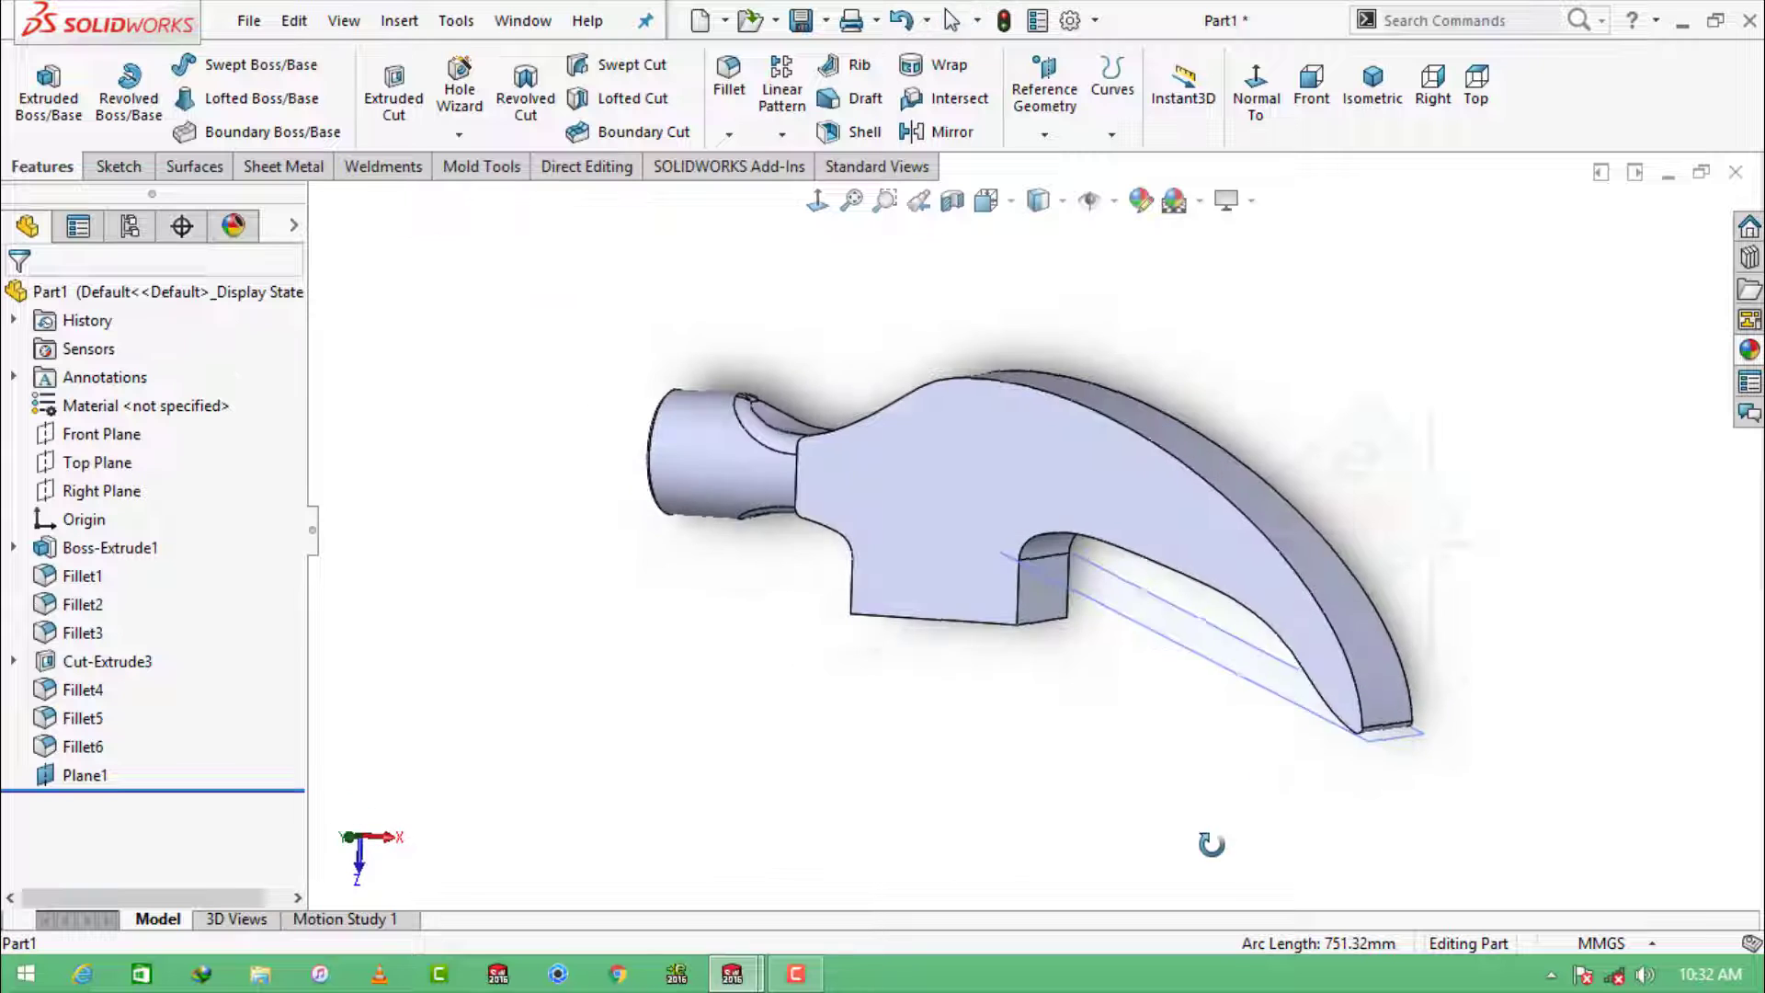
Step: Sketch a center rectangle about 945 by 43 mm on the new reference plane, centered on the midpoint of the claw's end edge
{"action": "left_click", "coordinate": [1214, 678]}
{"action": "left_click", "coordinate": [1295, 571]}
{"action": "left_click", "coordinate": [1153, 103]}
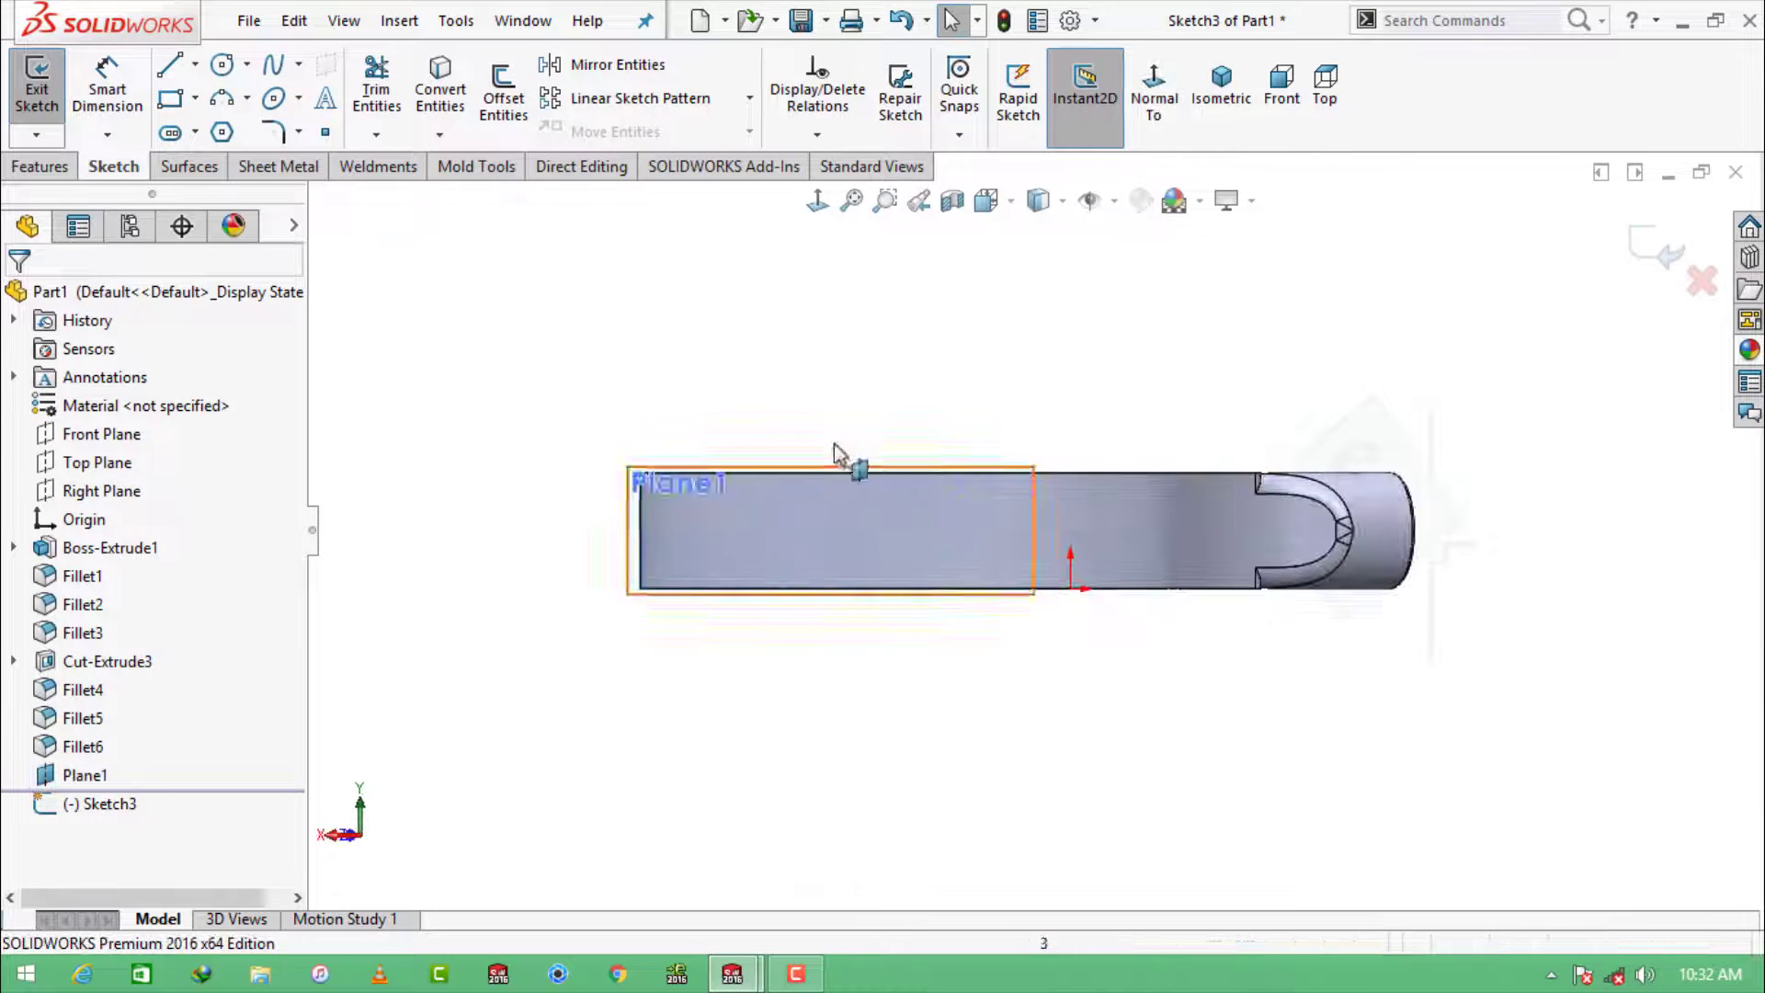
{"action": "left_click", "coordinate": [195, 98]}
{"action": "left_click", "coordinate": [211, 160]}
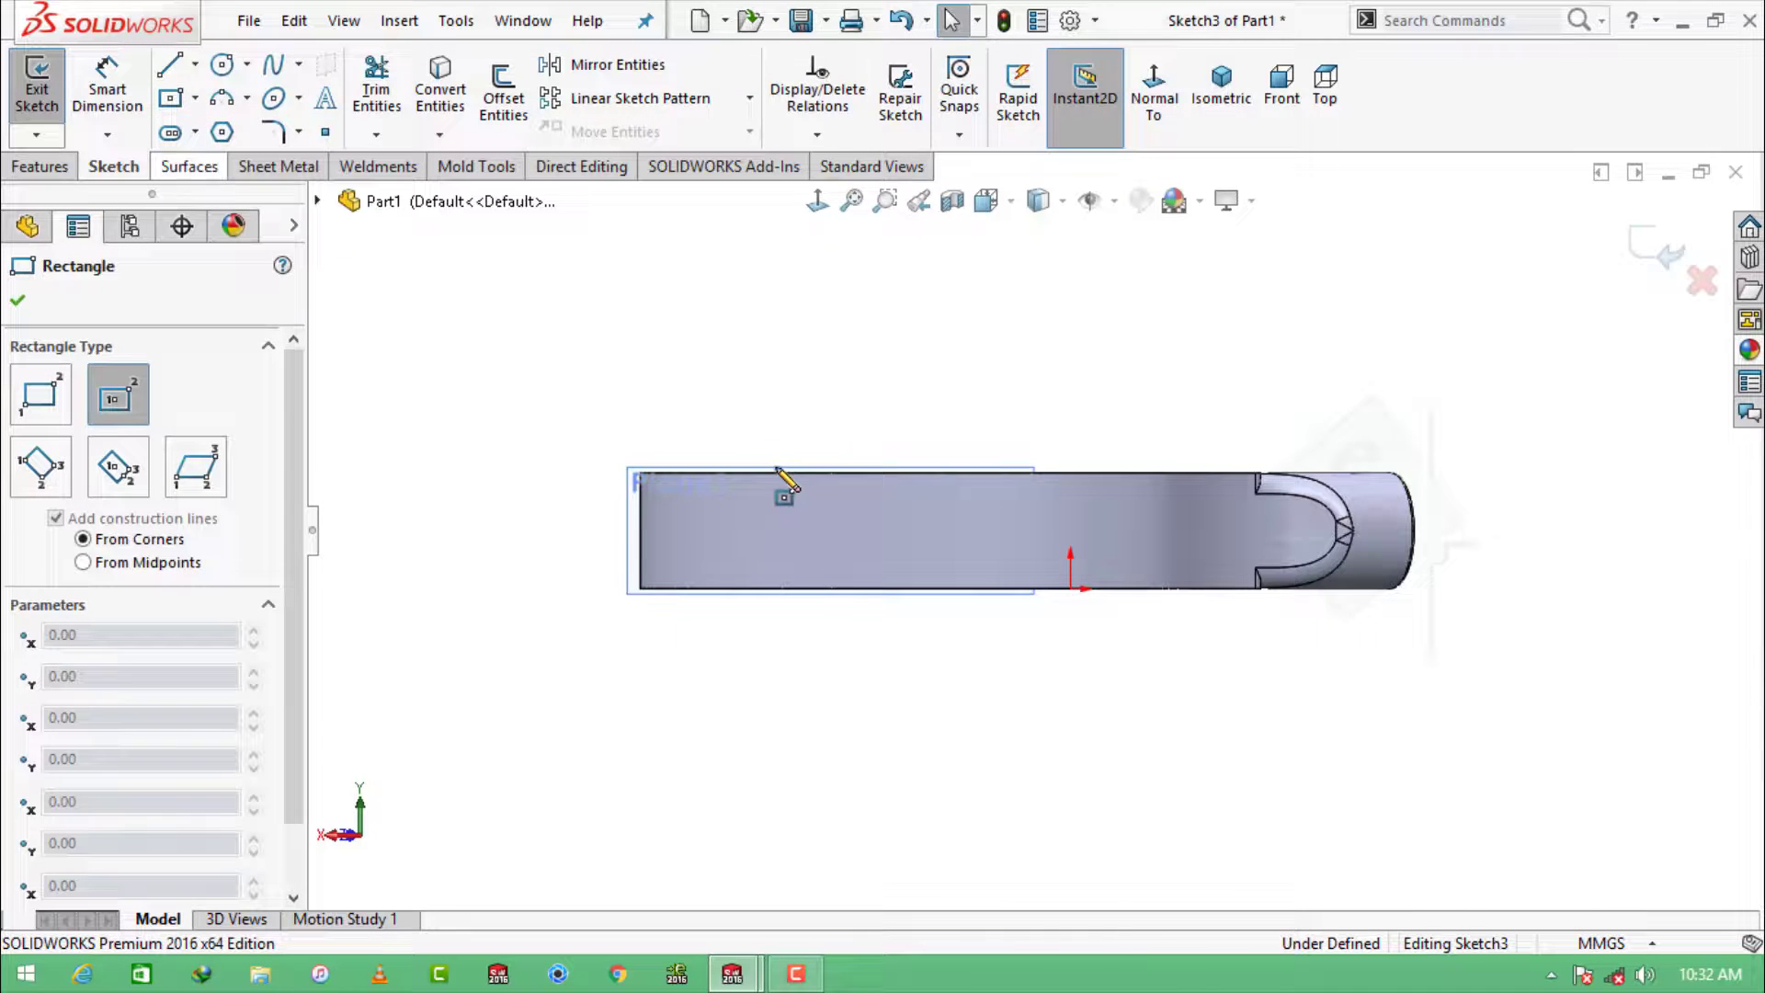
{"action": "left_click", "coordinate": [641, 531]}
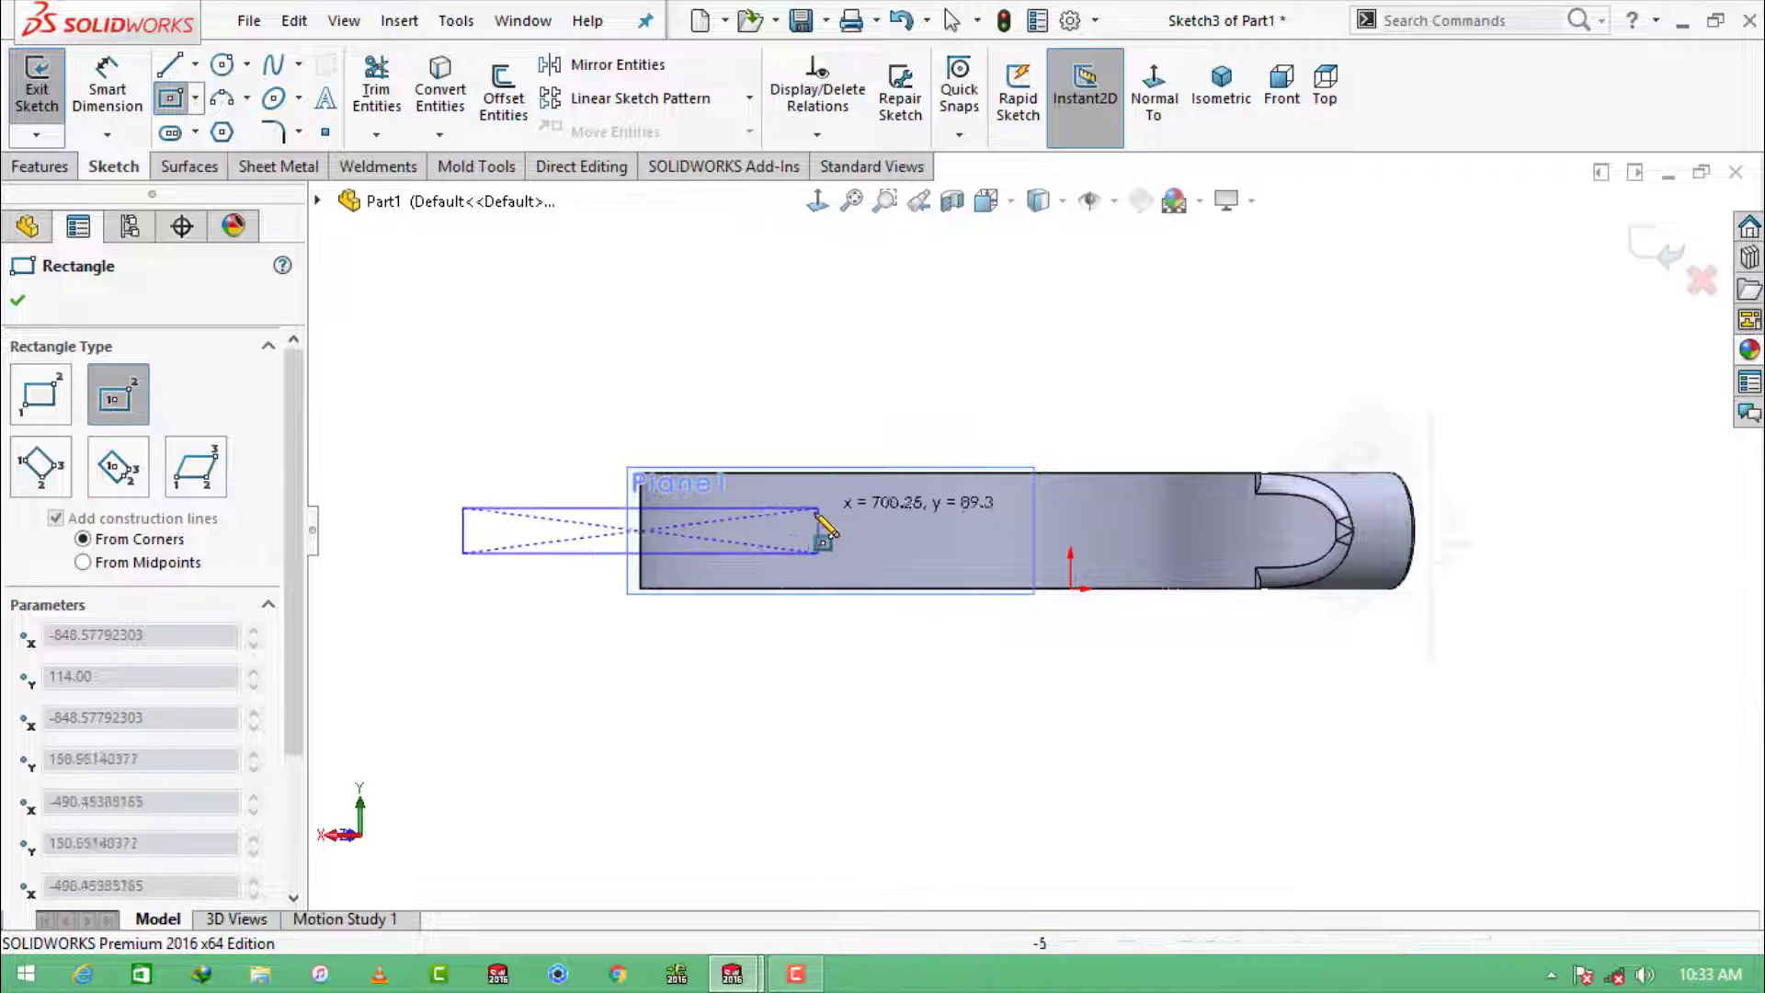
{"action": "left_click", "coordinate": [880, 520]}
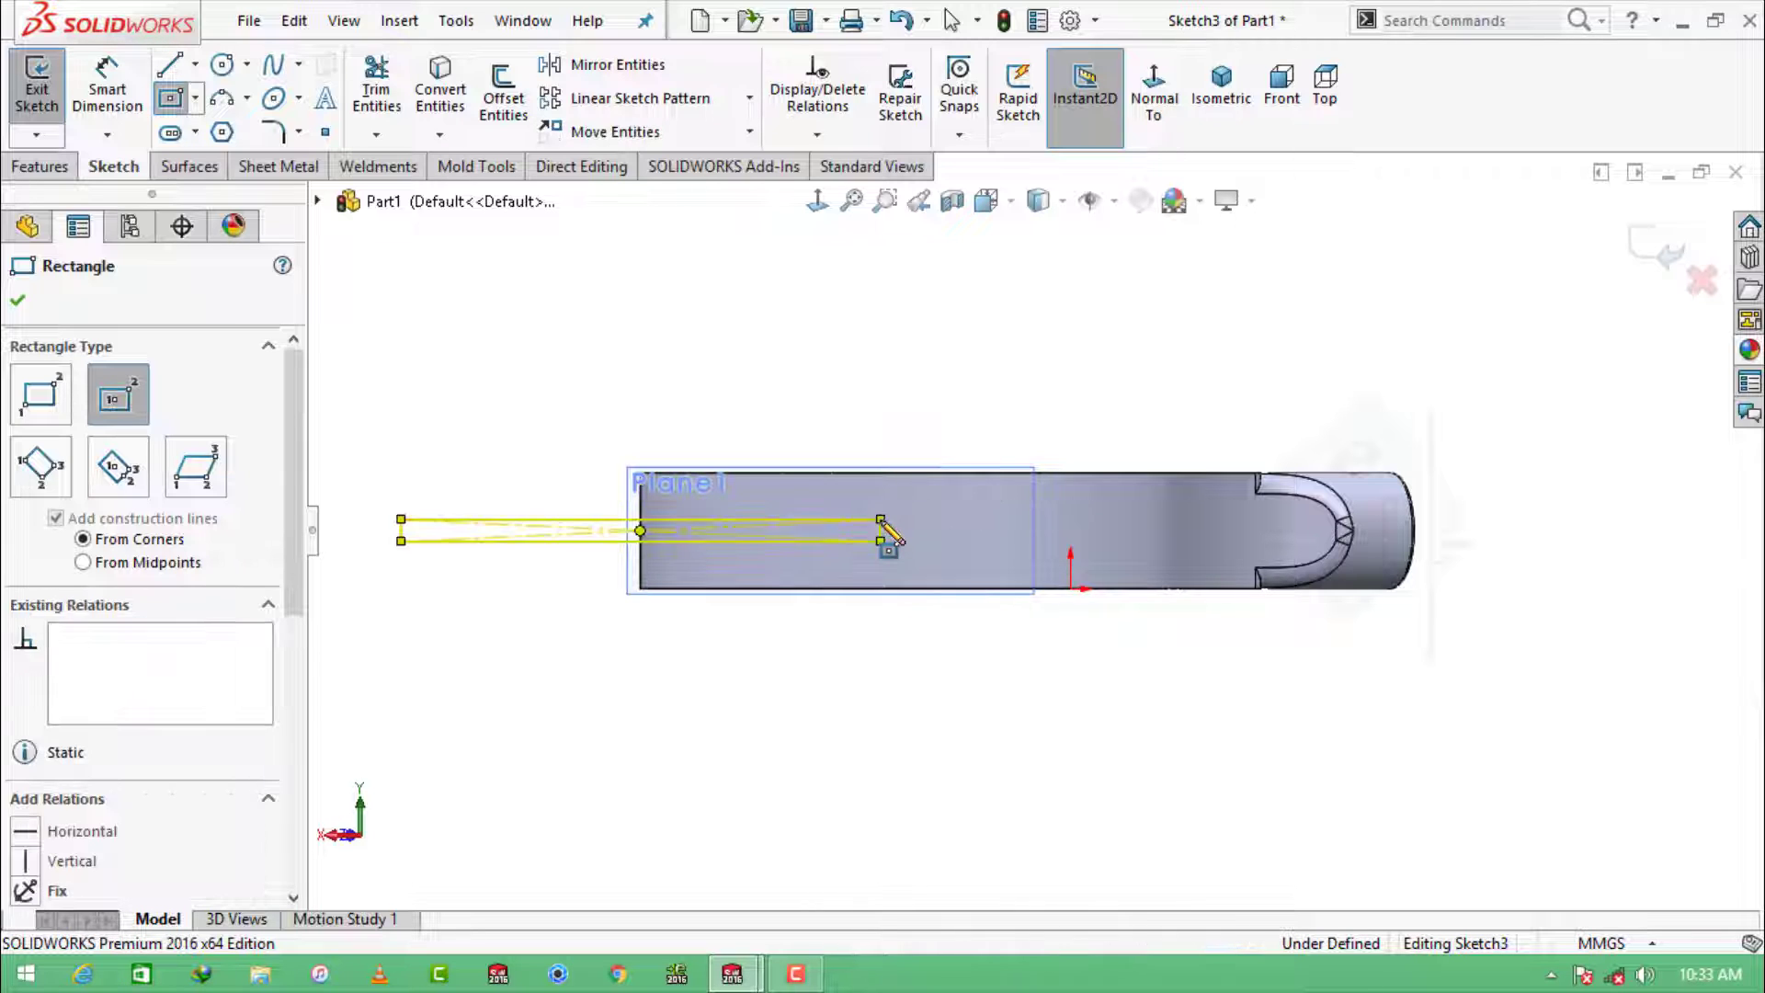
{"action": "key", "text": "Escape"}
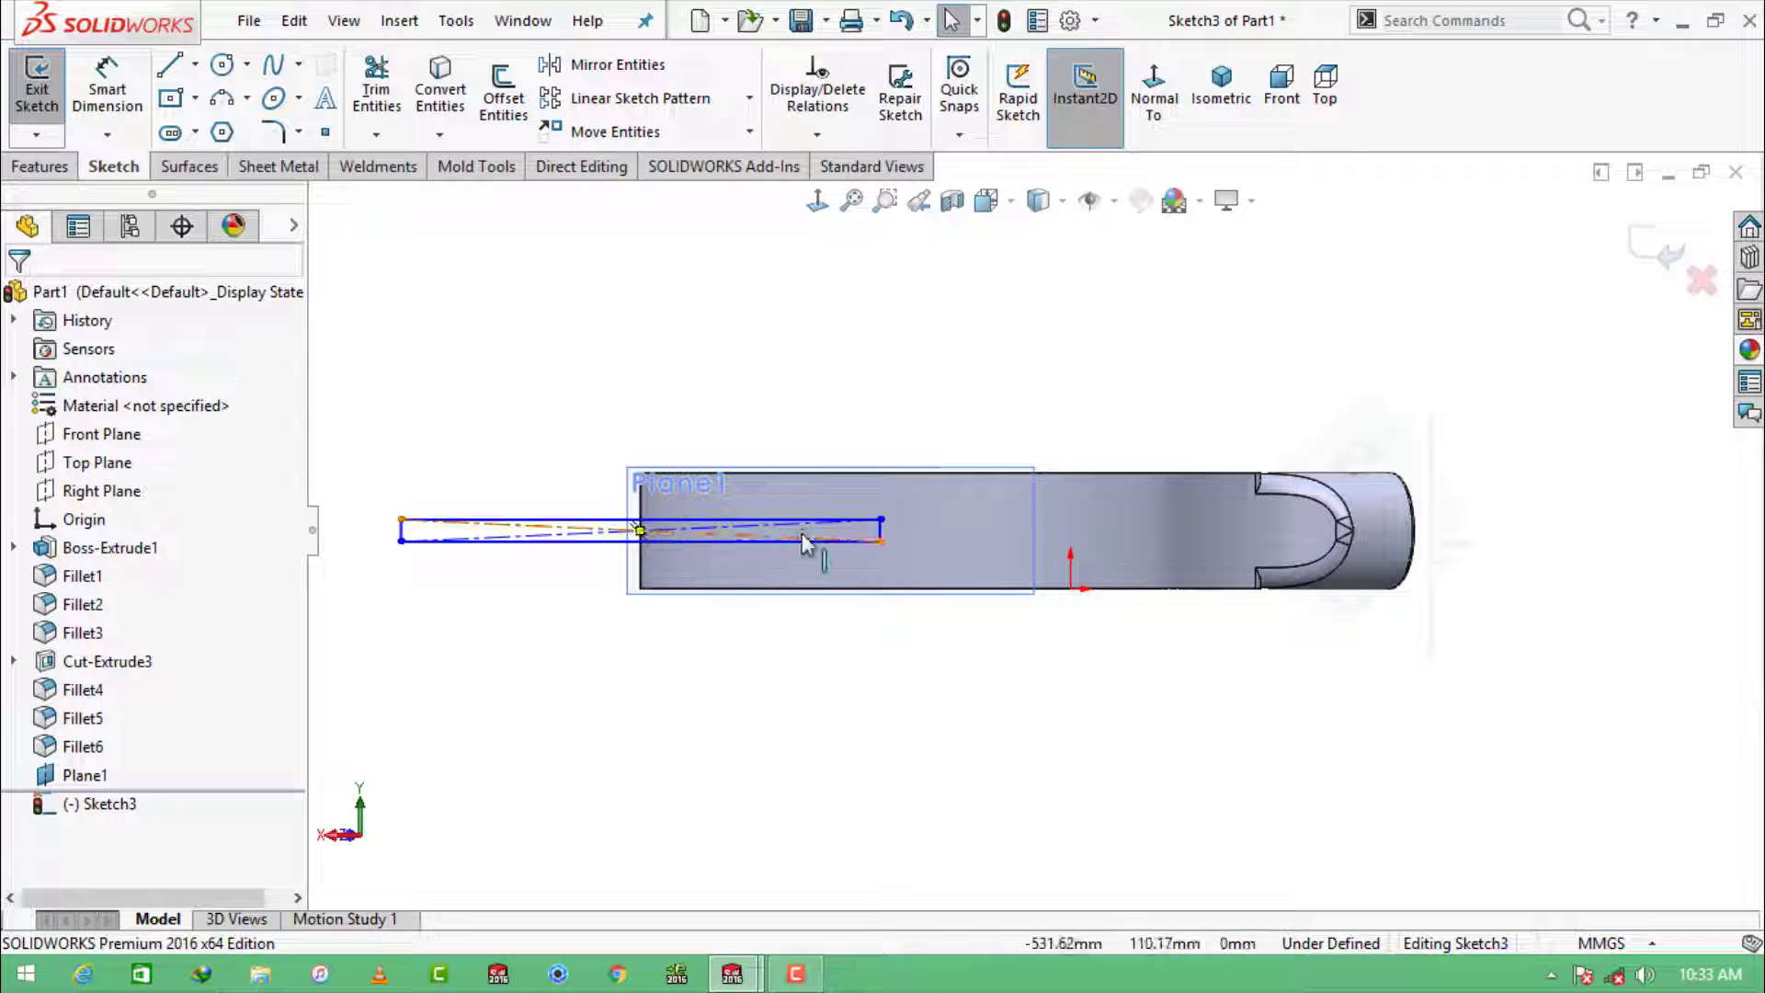
Step: Dimension the slot rectangle to 945 mm long and 30 mm wide
{"action": "left_click", "coordinate": [107, 83]}
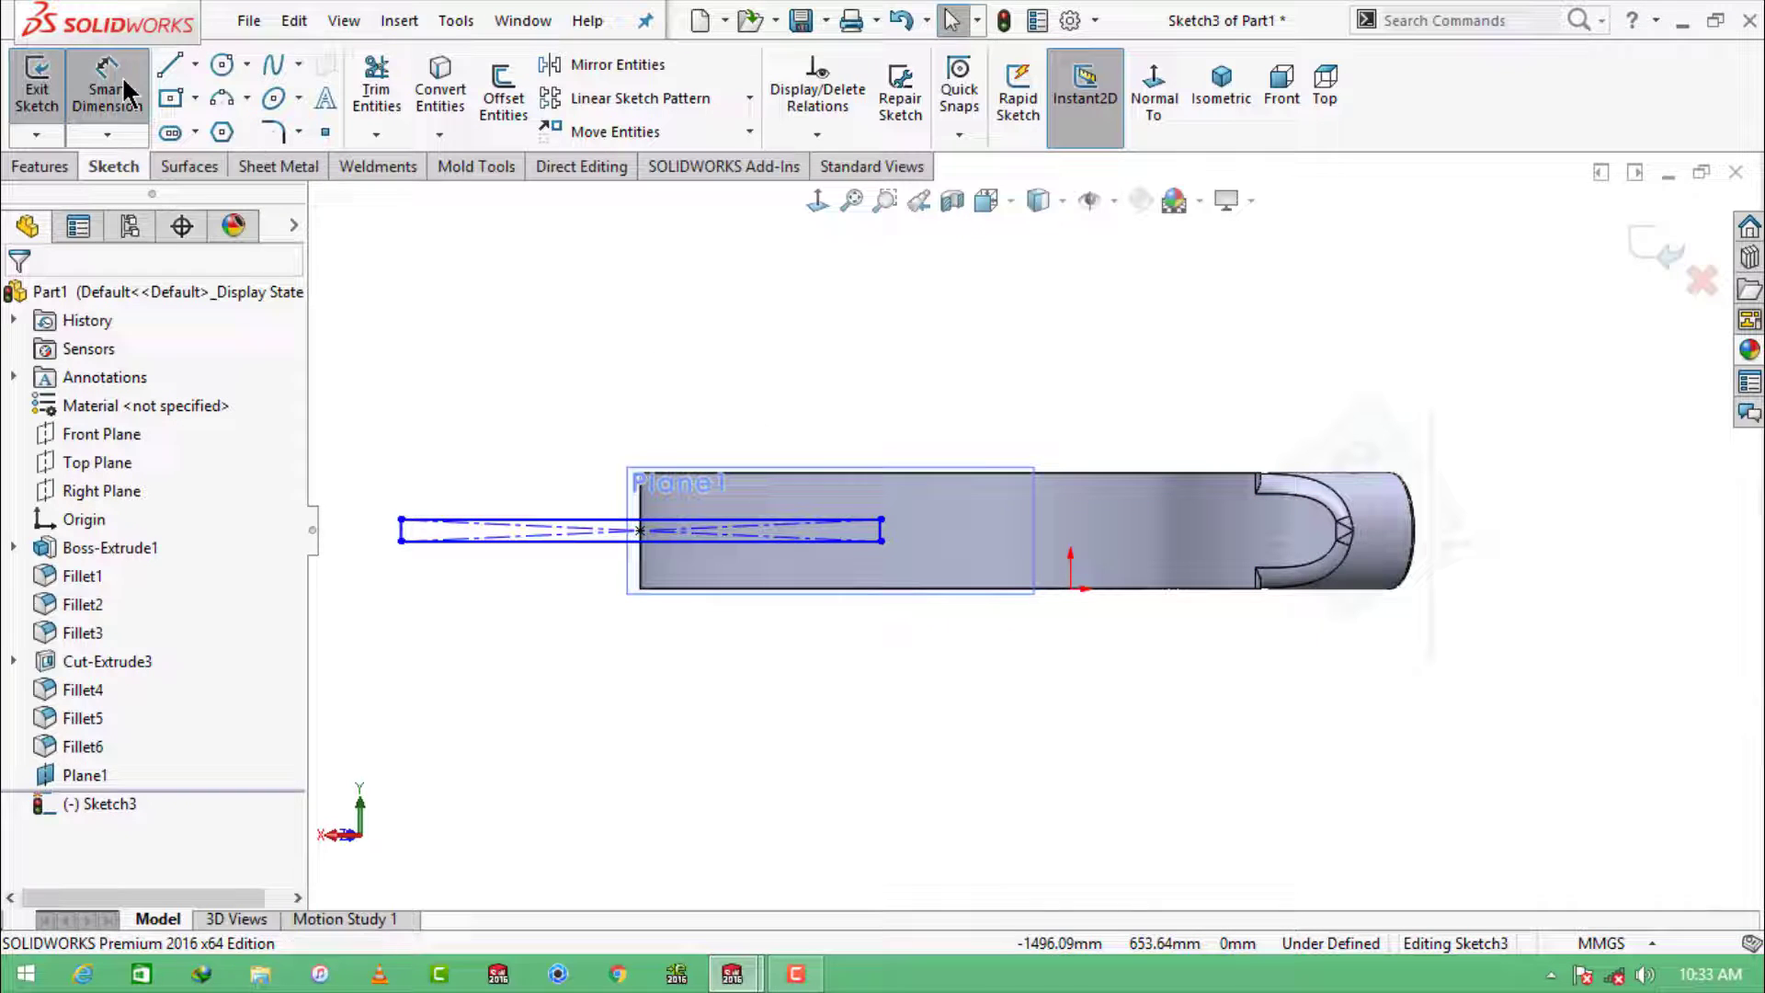
{"action": "left_click", "coordinate": [760, 521]}
{"action": "left_click", "coordinate": [633, 429]}
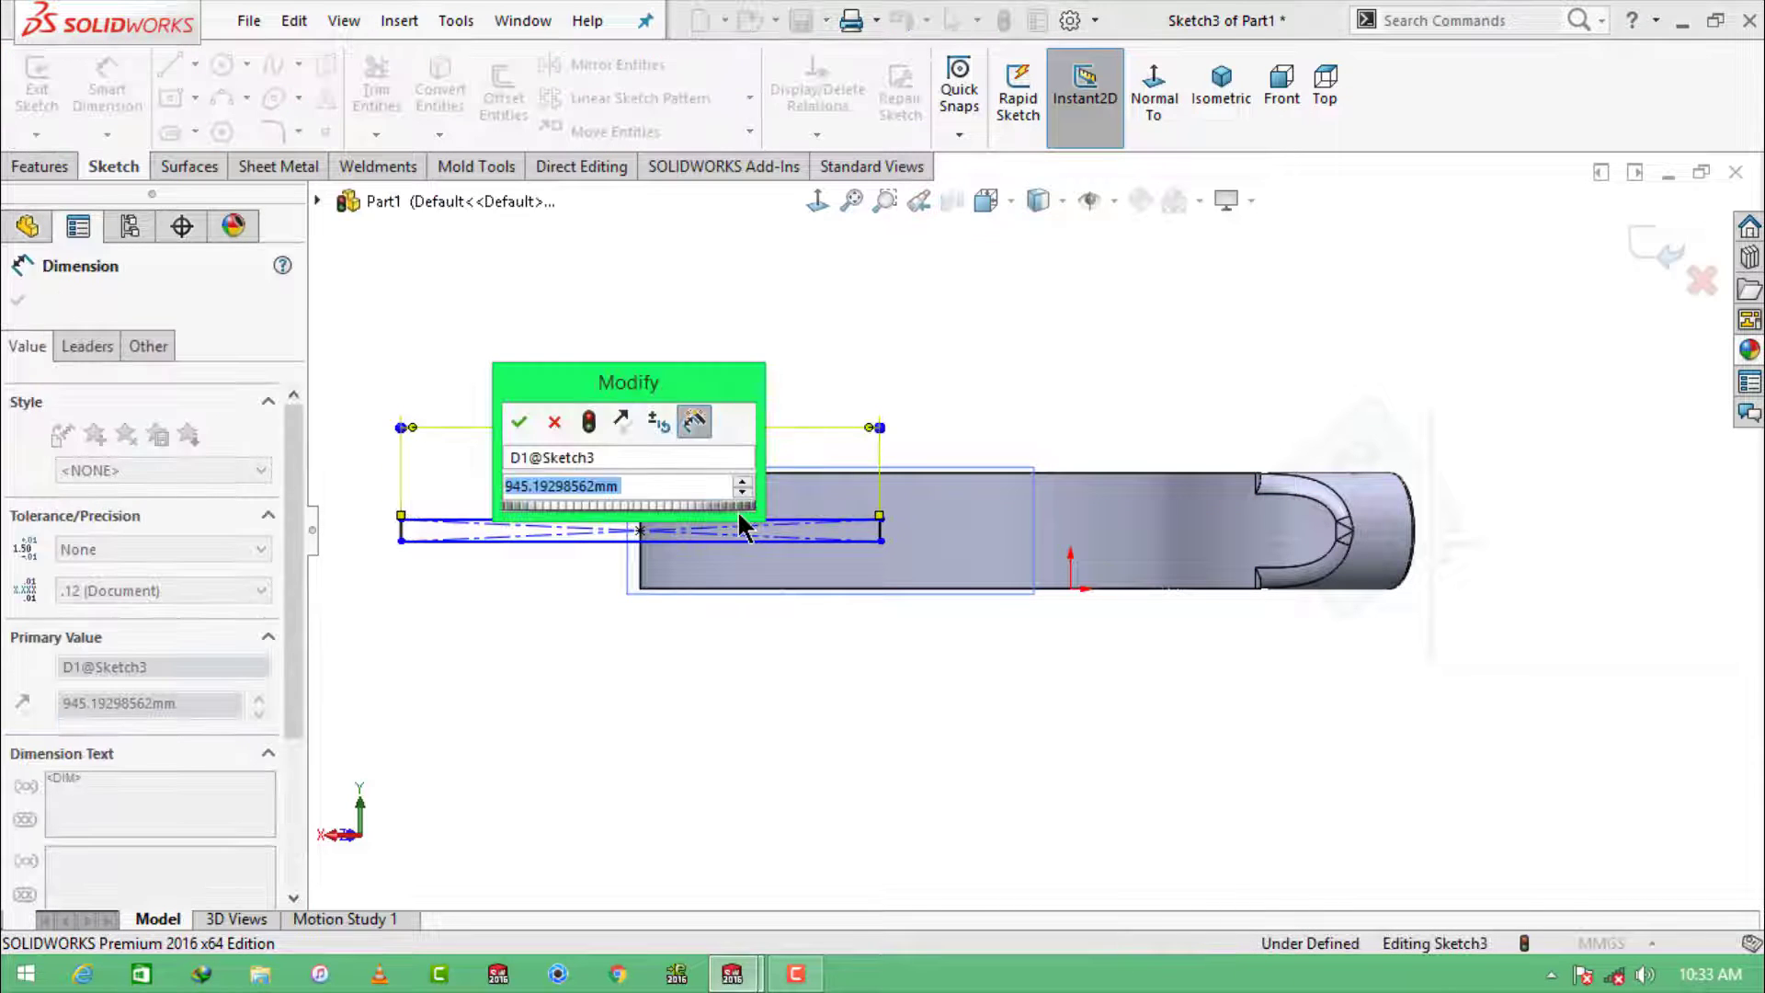
{"action": "type", "text": "945"}
{"action": "key", "text": "Return"}
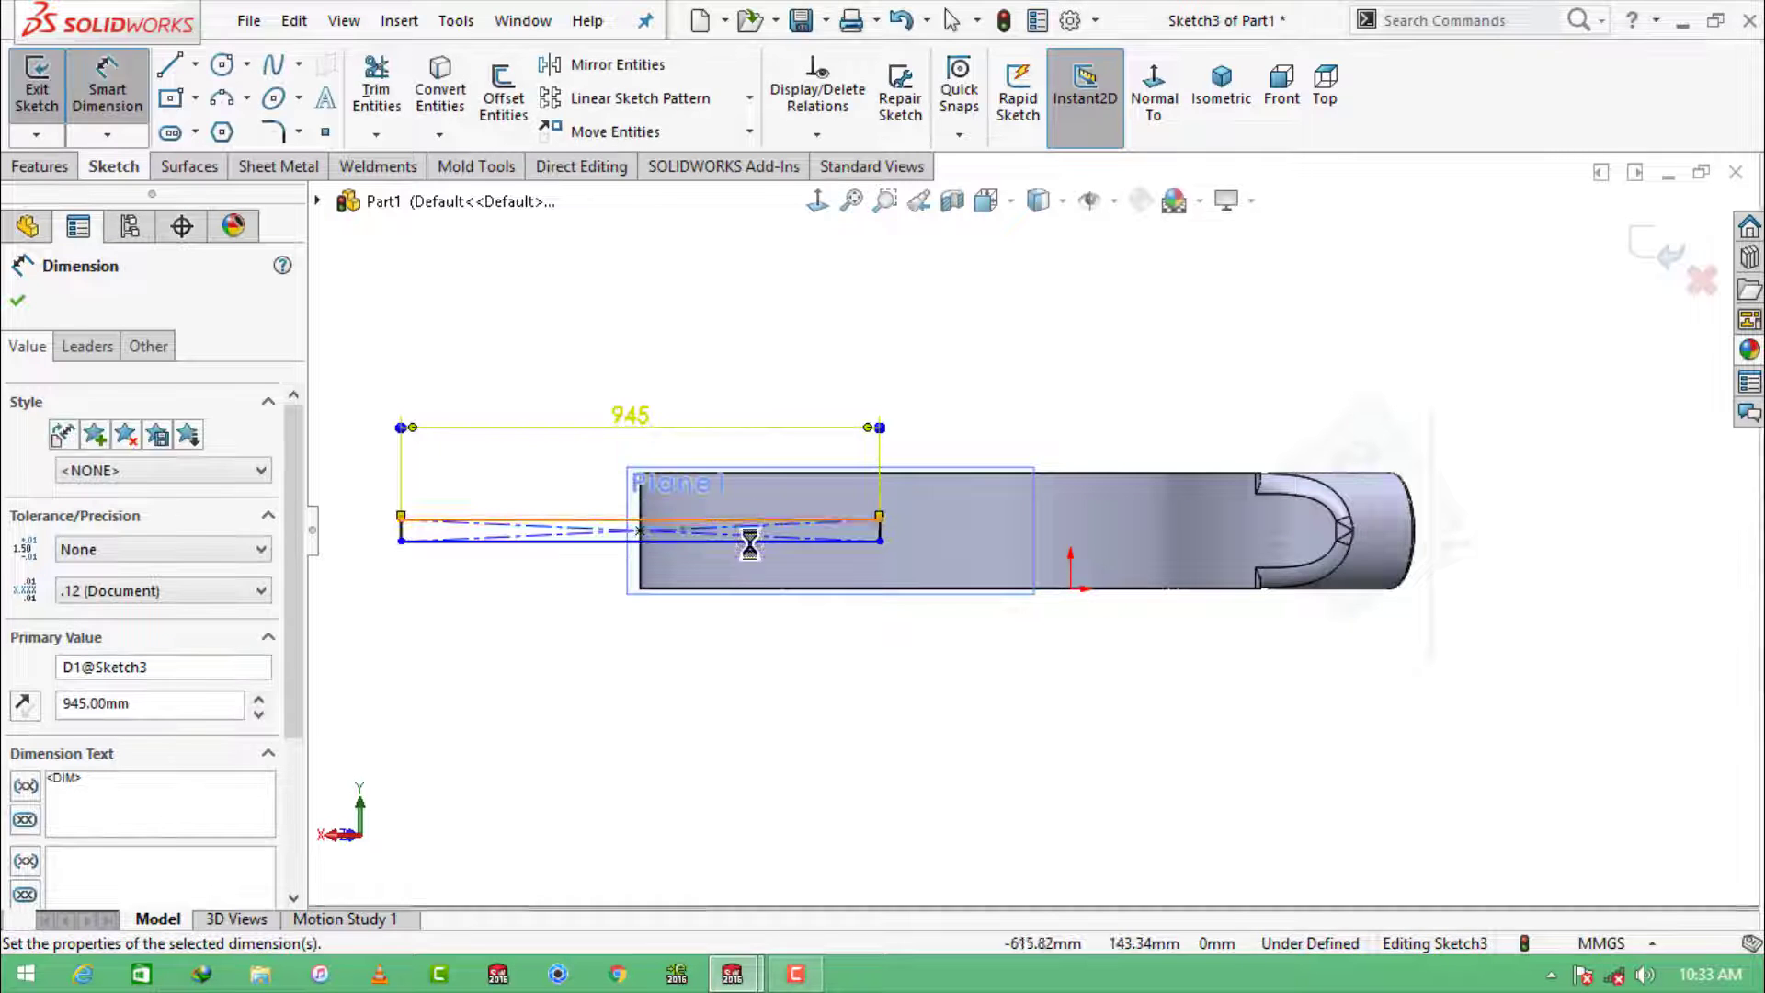
{"action": "left_click", "coordinate": [395, 541]}
{"action": "left_click", "coordinate": [354, 528]}
{"action": "key", "text": "Return"}
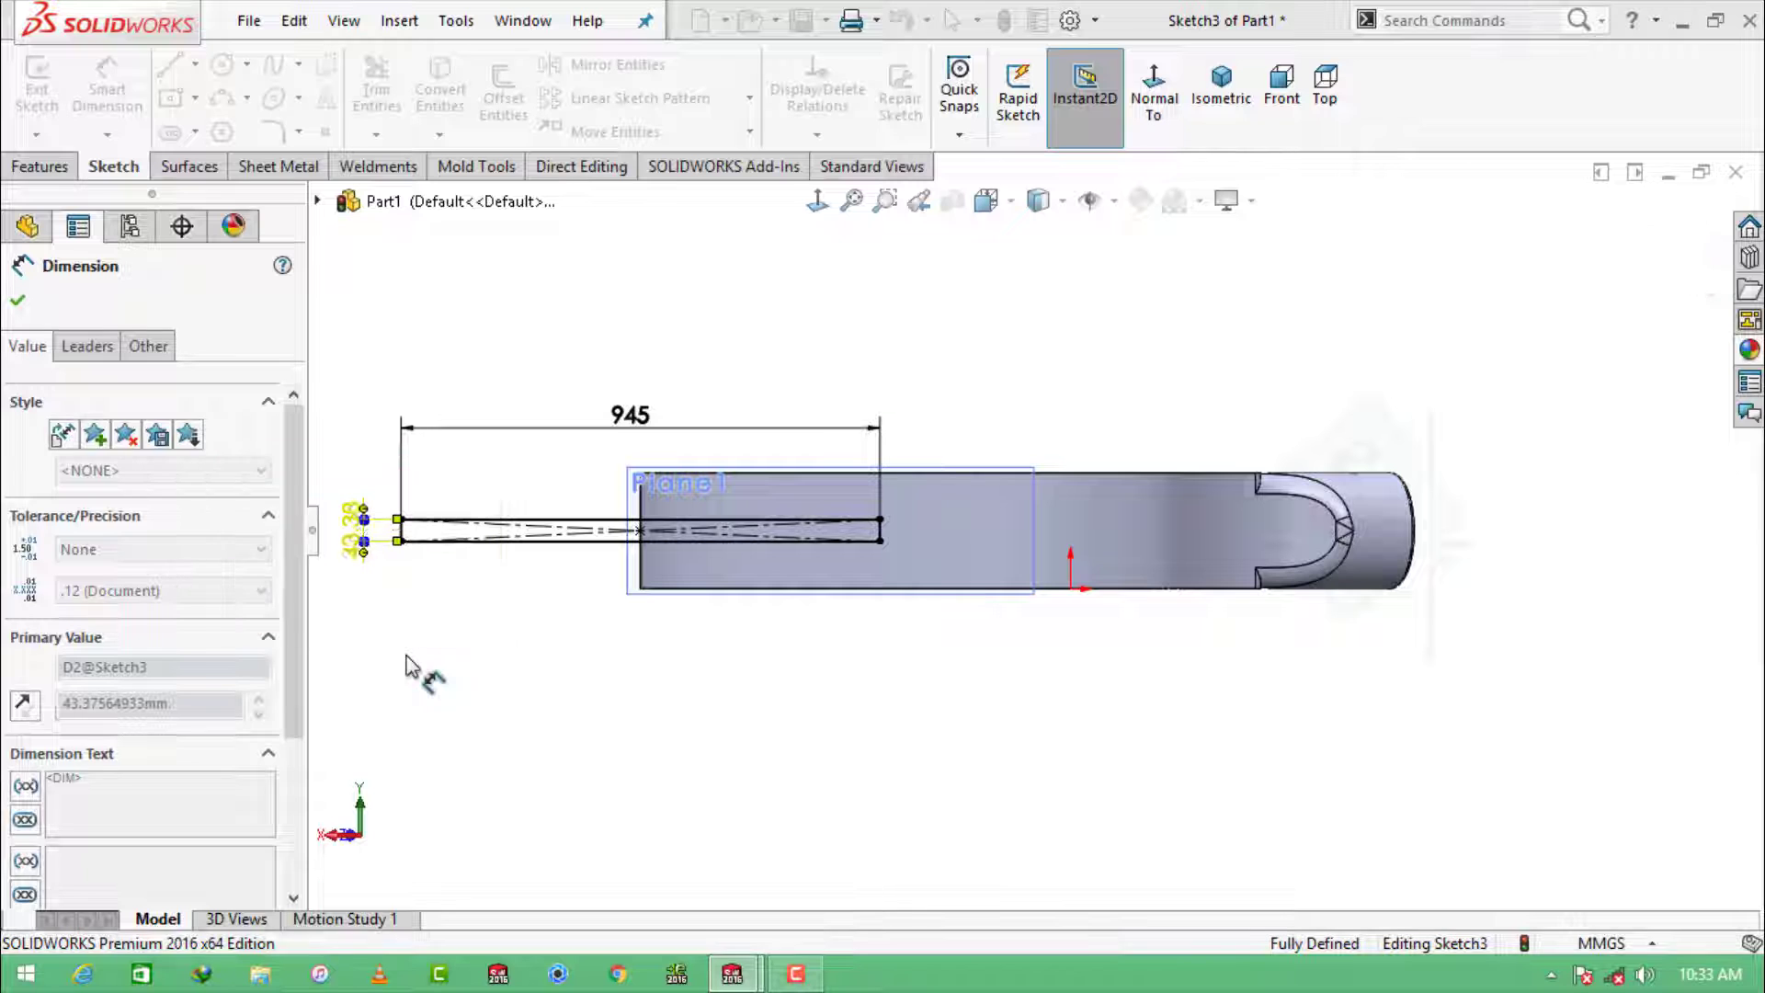
{"action": "left_click", "coordinate": [5, 306]}
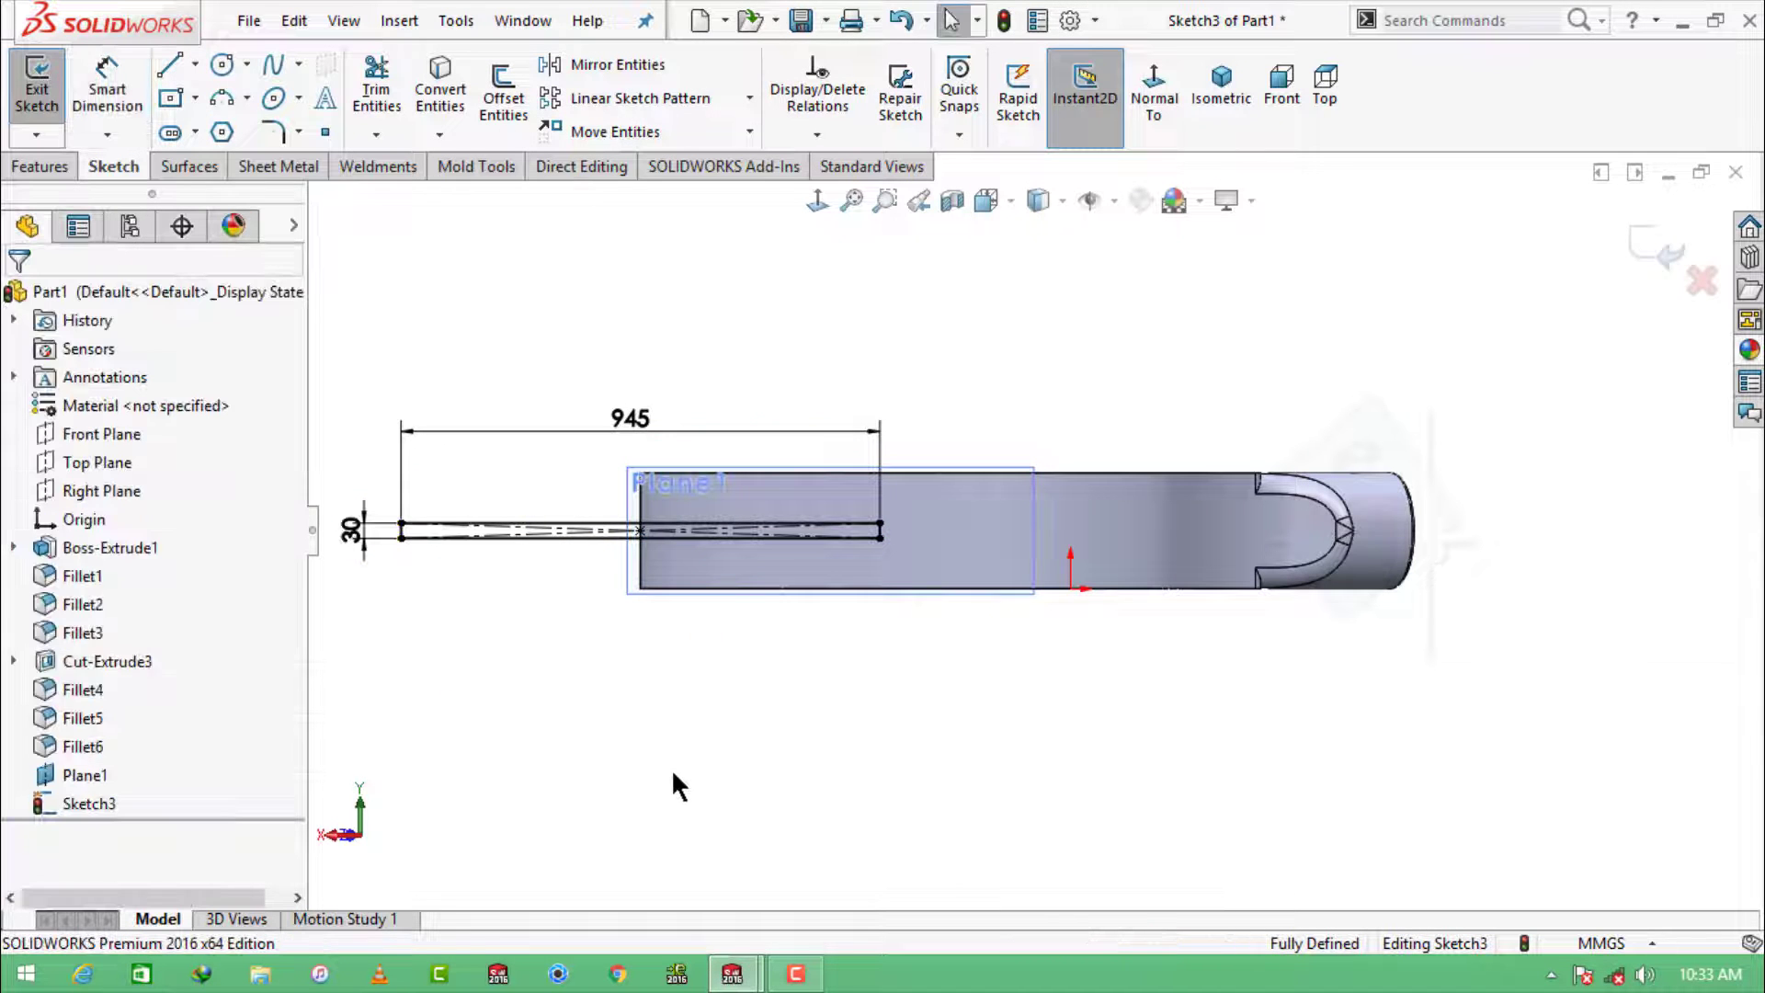
Step: Cut the slot rectangle through the claw with an Extruded Cut set to Through All - Both
{"action": "left_click", "coordinate": [46, 168]}
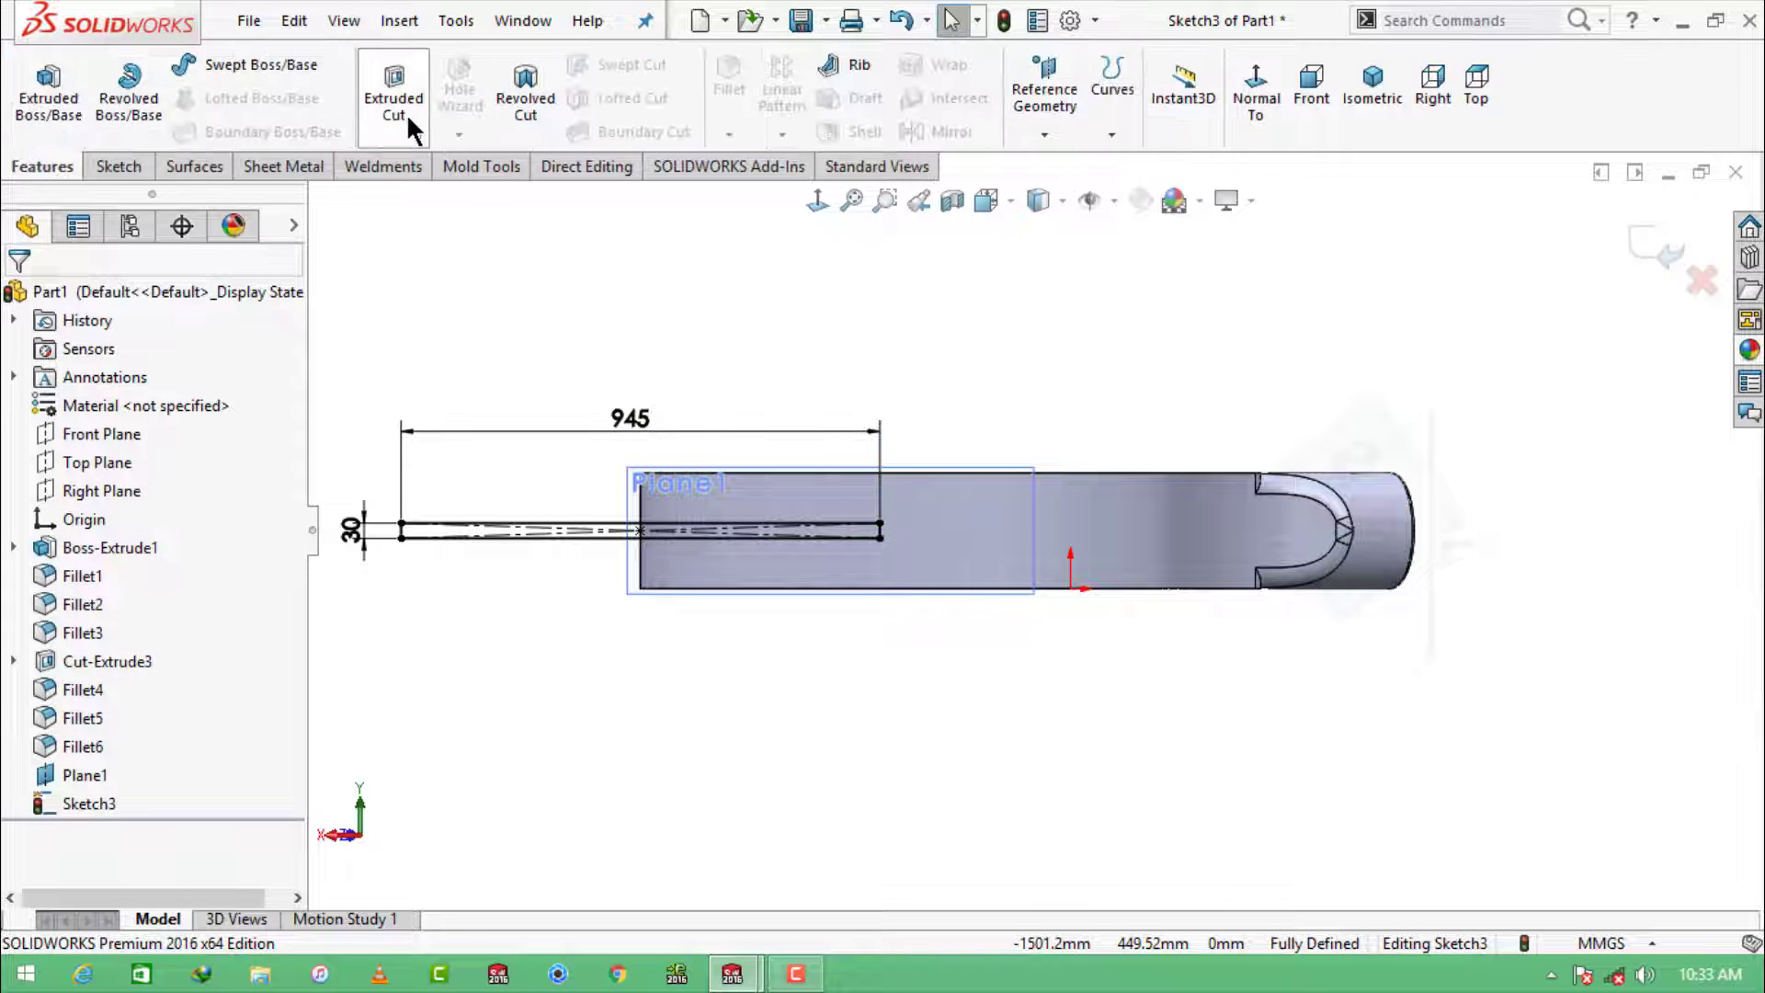
{"action": "left_click", "coordinate": [394, 92]}
{"action": "left_click", "coordinate": [190, 458]}
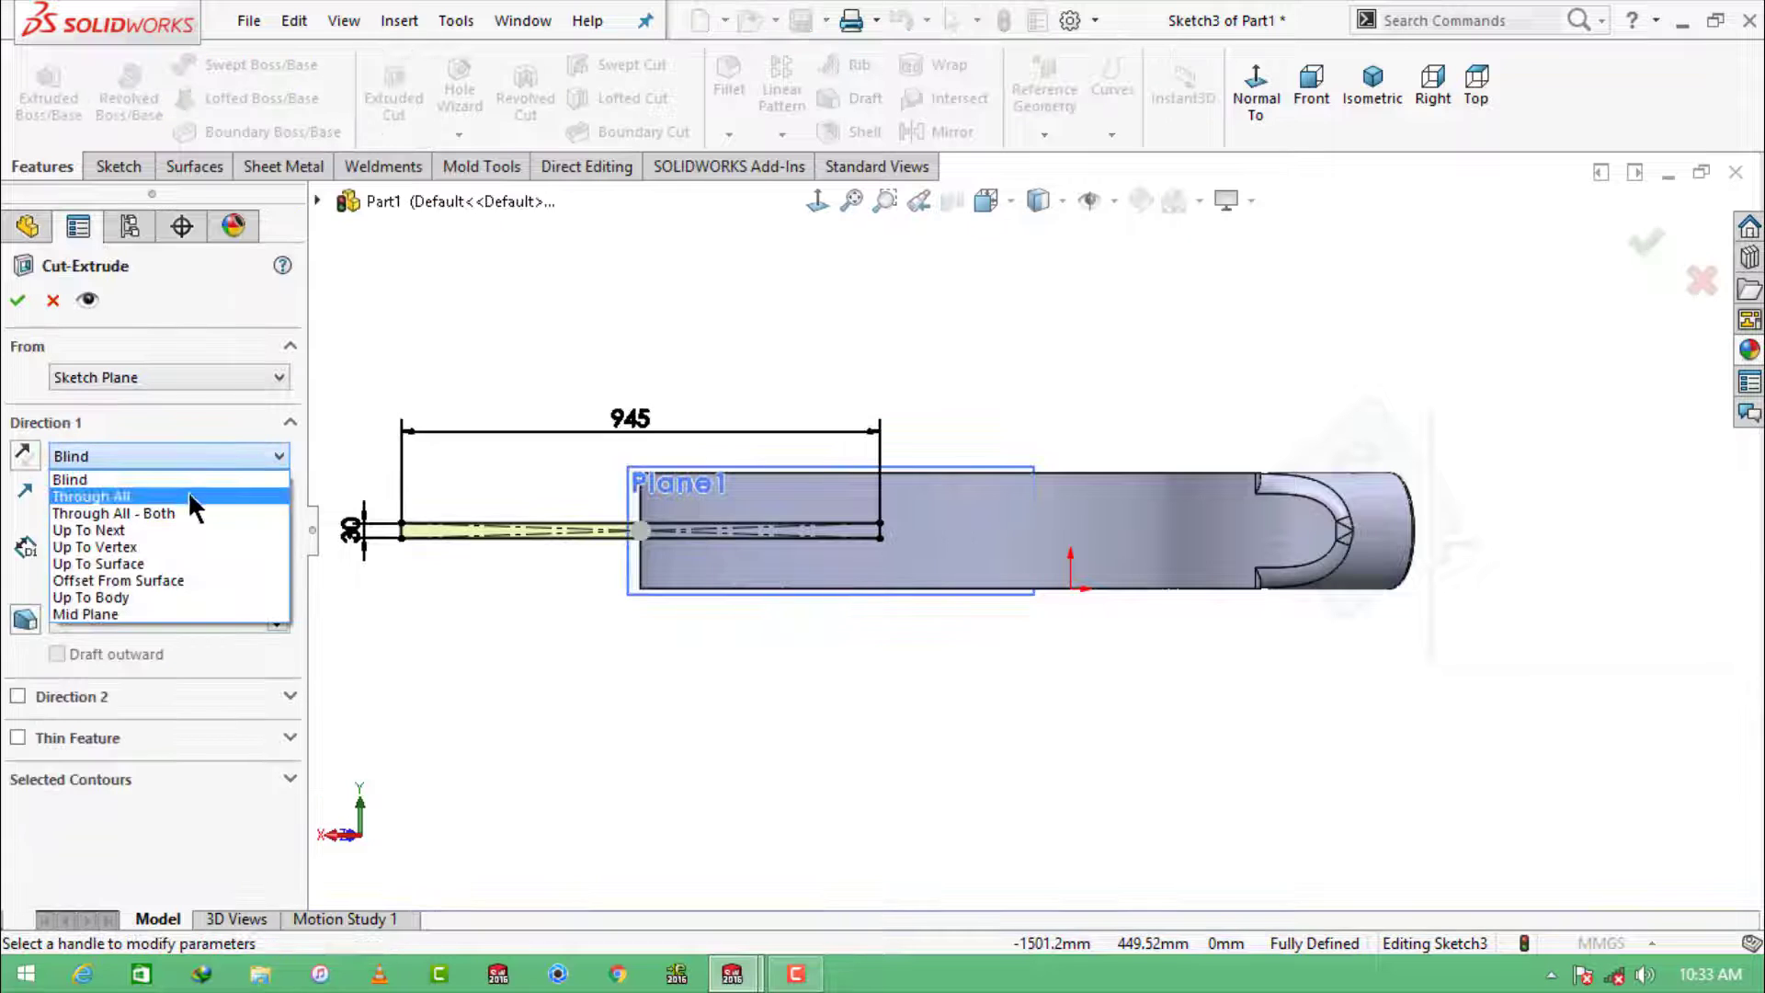
{"action": "left_click", "coordinate": [188, 499]}
{"action": "left_click", "coordinate": [18, 300]}
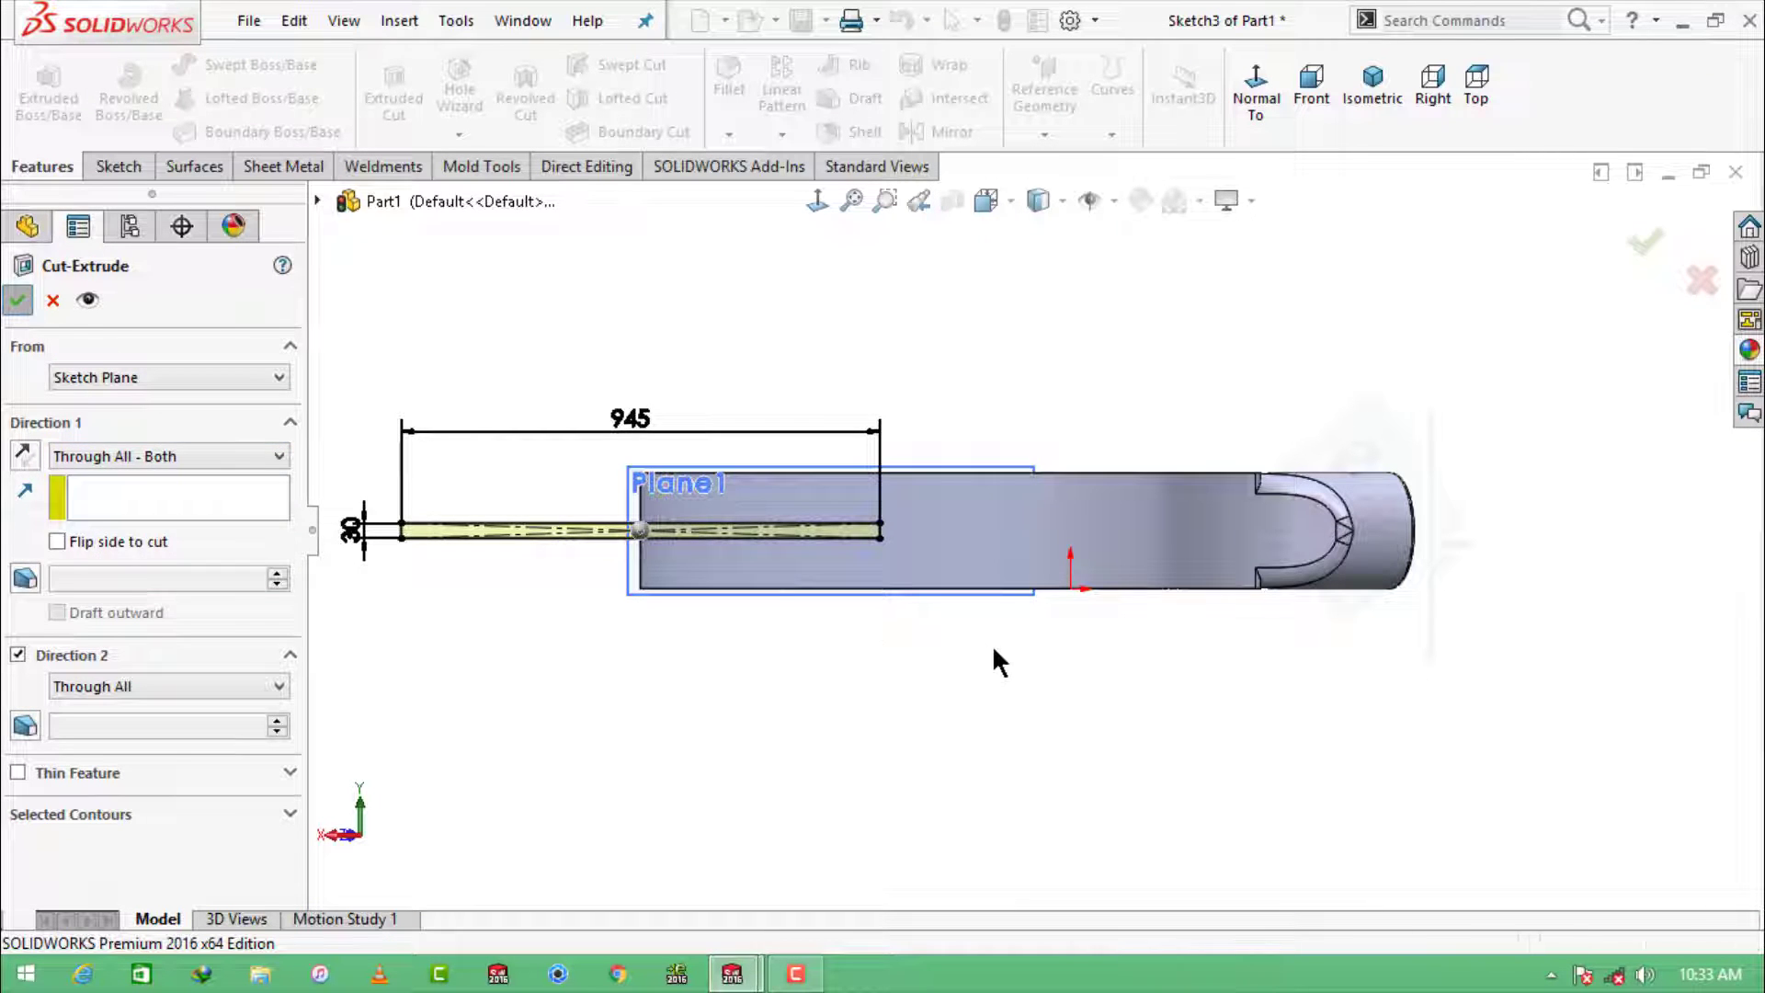
Step: Hide the reference plane used for the claw slot
{"action": "middle_click_drag", "start_coordinate": [1056, 598], "coordinate": [1214, 514]}
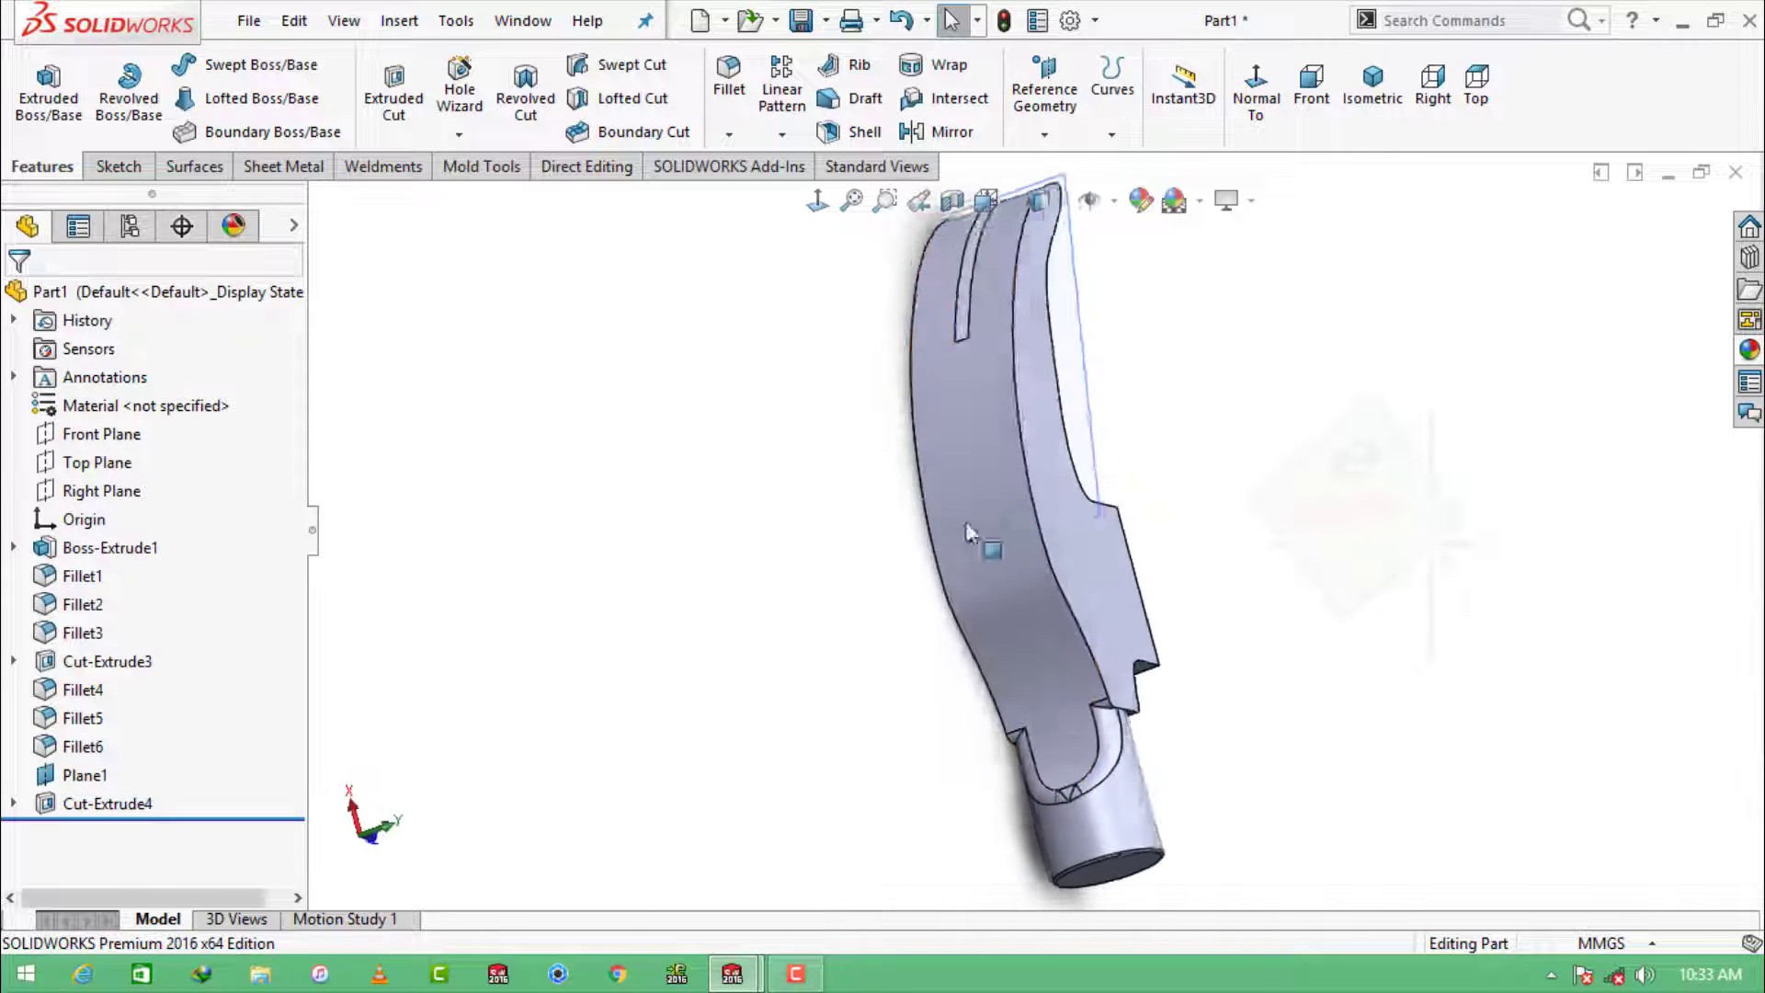
{"action": "left_click", "coordinate": [1312, 92]}
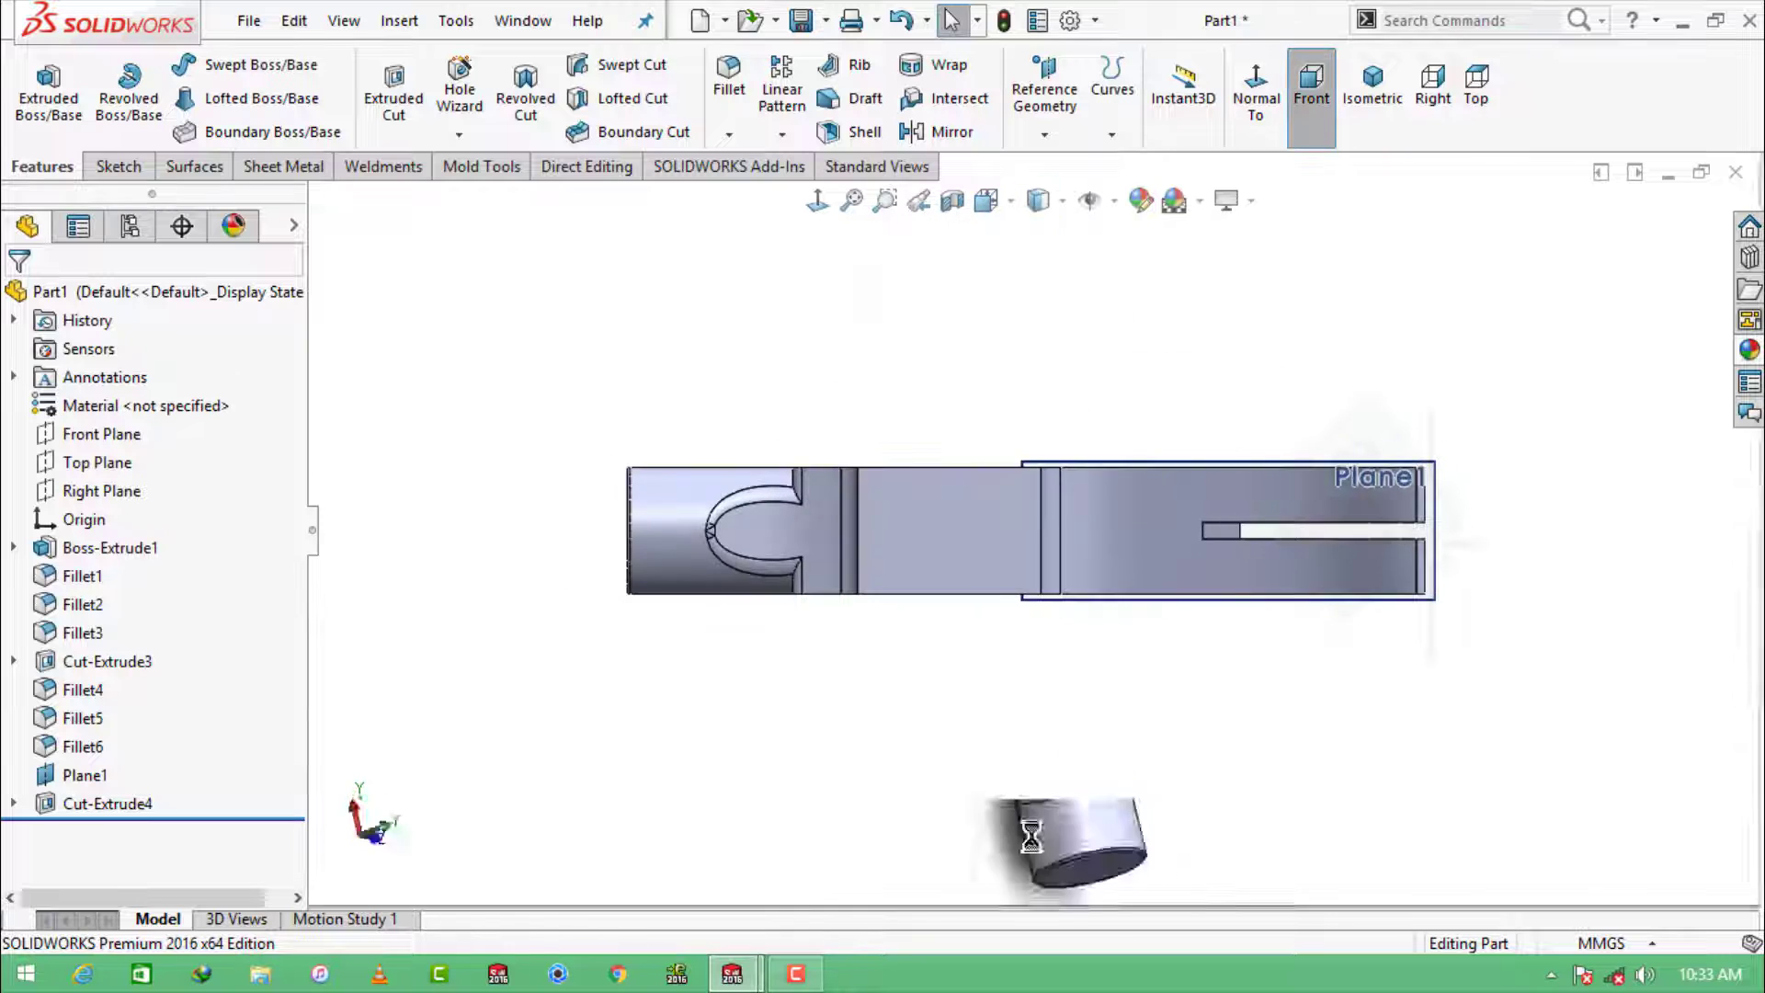
{"action": "left_click", "coordinate": [1138, 463]}
{"action": "left_click", "coordinate": [1272, 379]}
{"action": "middle_click_drag", "start_coordinate": [1272, 377], "coordinate": [1260, 562]}
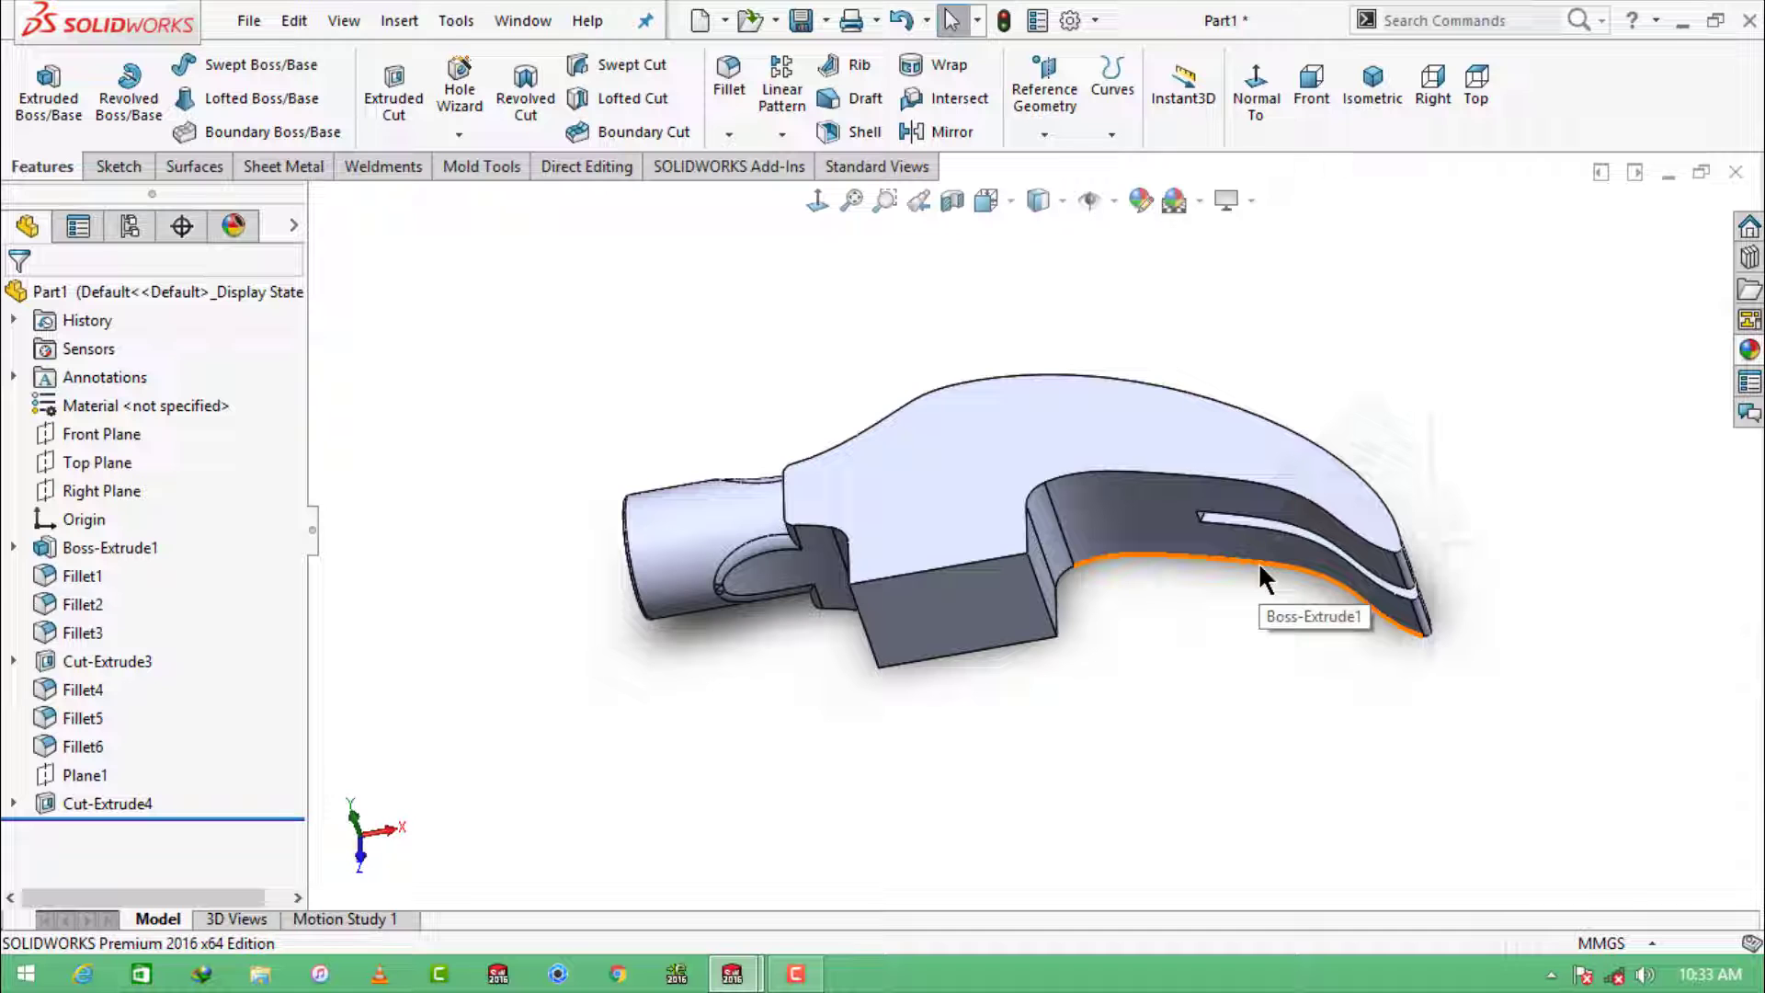
Step: Fillet the tangent outline edges of both flat side faces of the hammer head with a 5 mm radius
{"action": "left_click", "coordinate": [731, 72]}
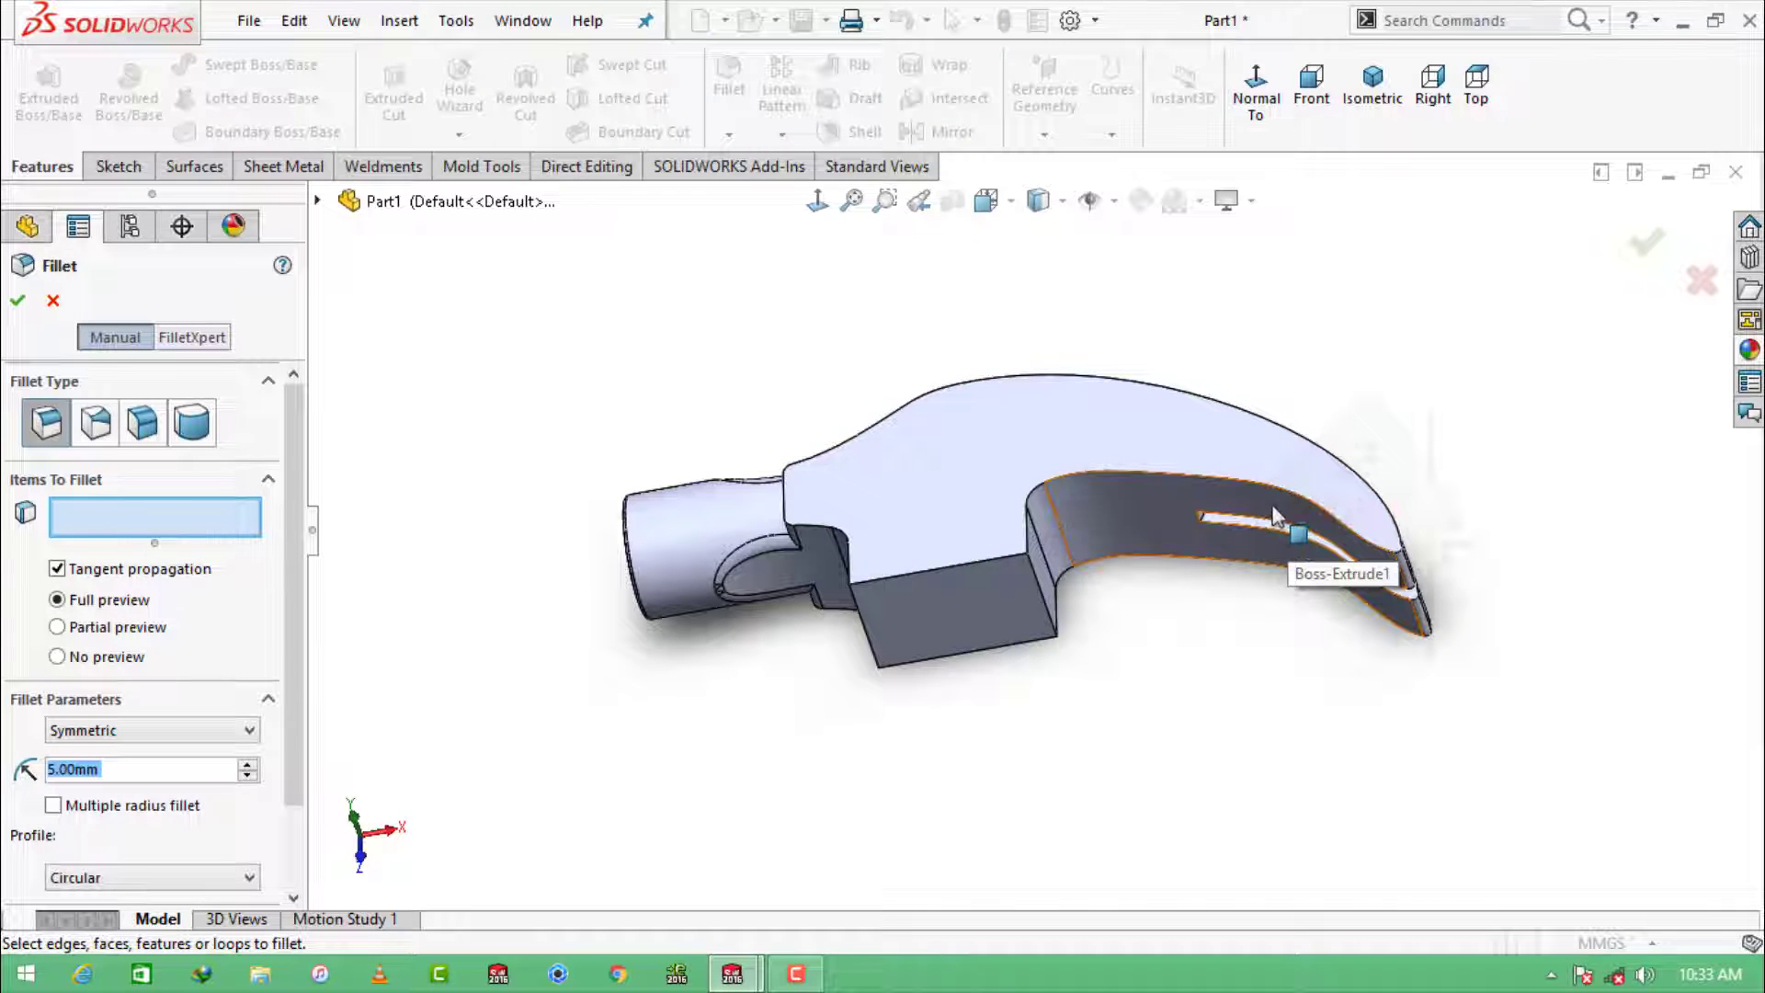
{"action": "middle_click_drag", "start_coordinate": [1103, 682], "coordinate": [1033, 453]}
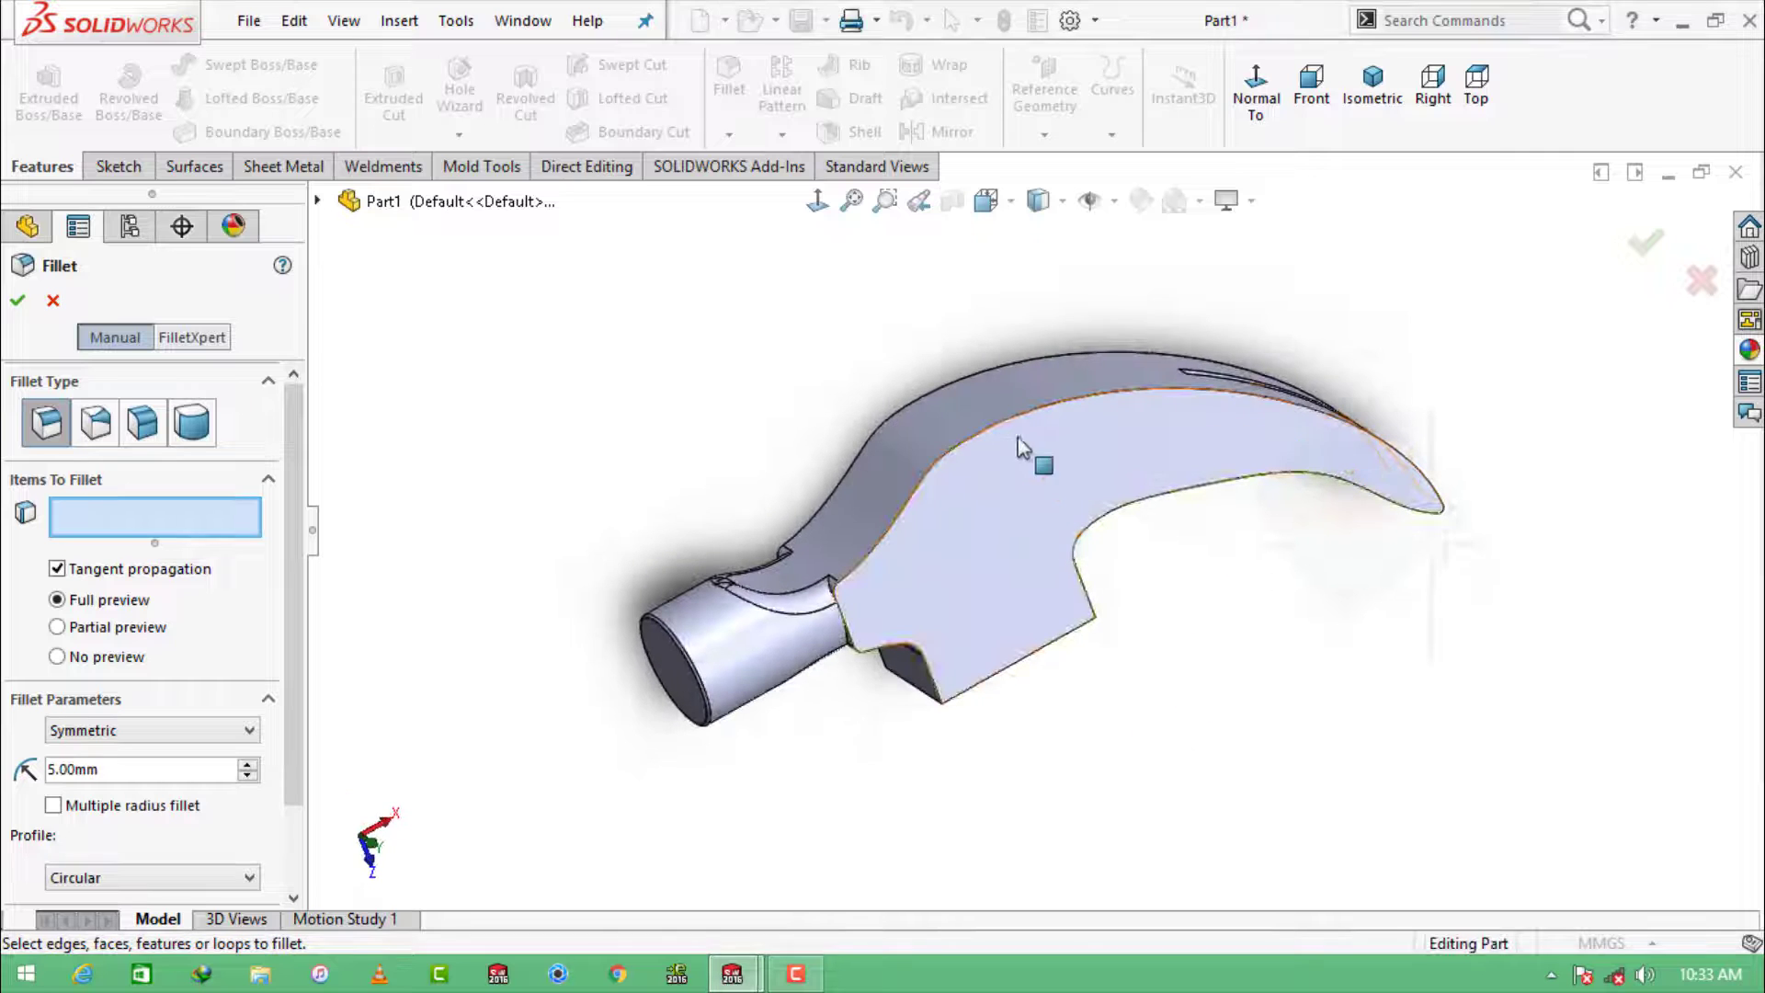
{"action": "left_click", "coordinate": [993, 427]}
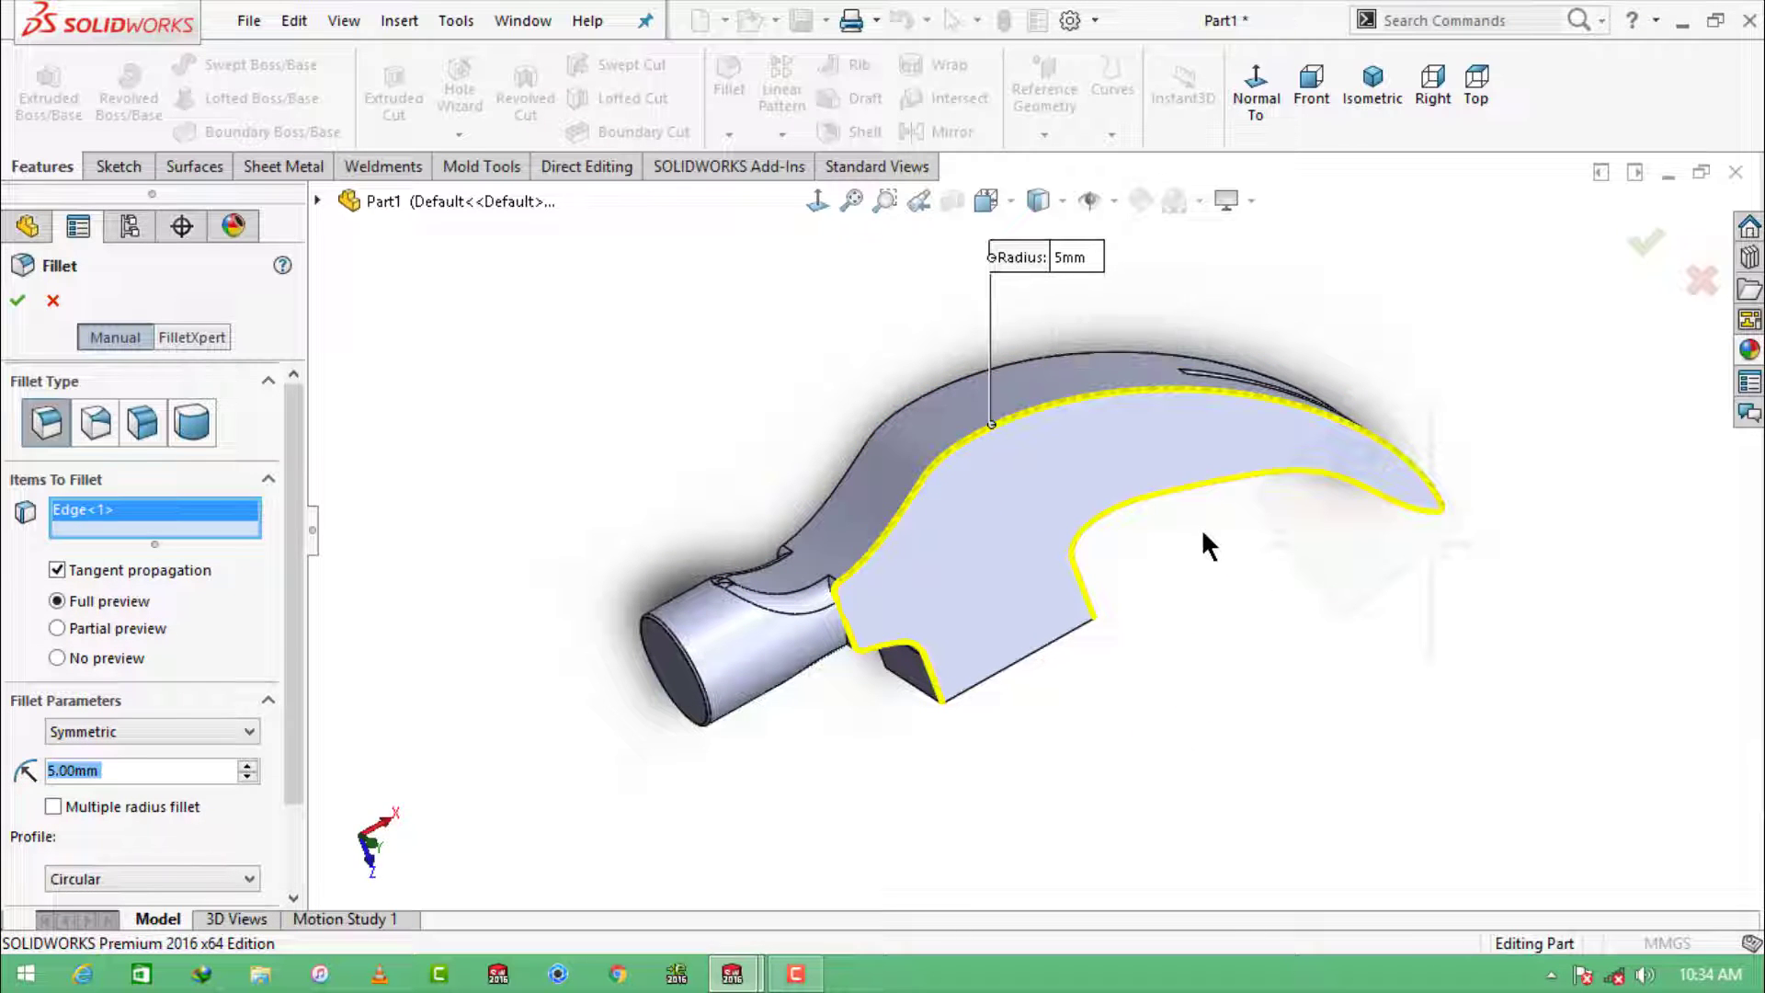
{"action": "middle_click_drag", "start_coordinate": [1201, 528], "coordinate": [1287, 442]}
{"action": "left_click", "coordinate": [984, 397]}
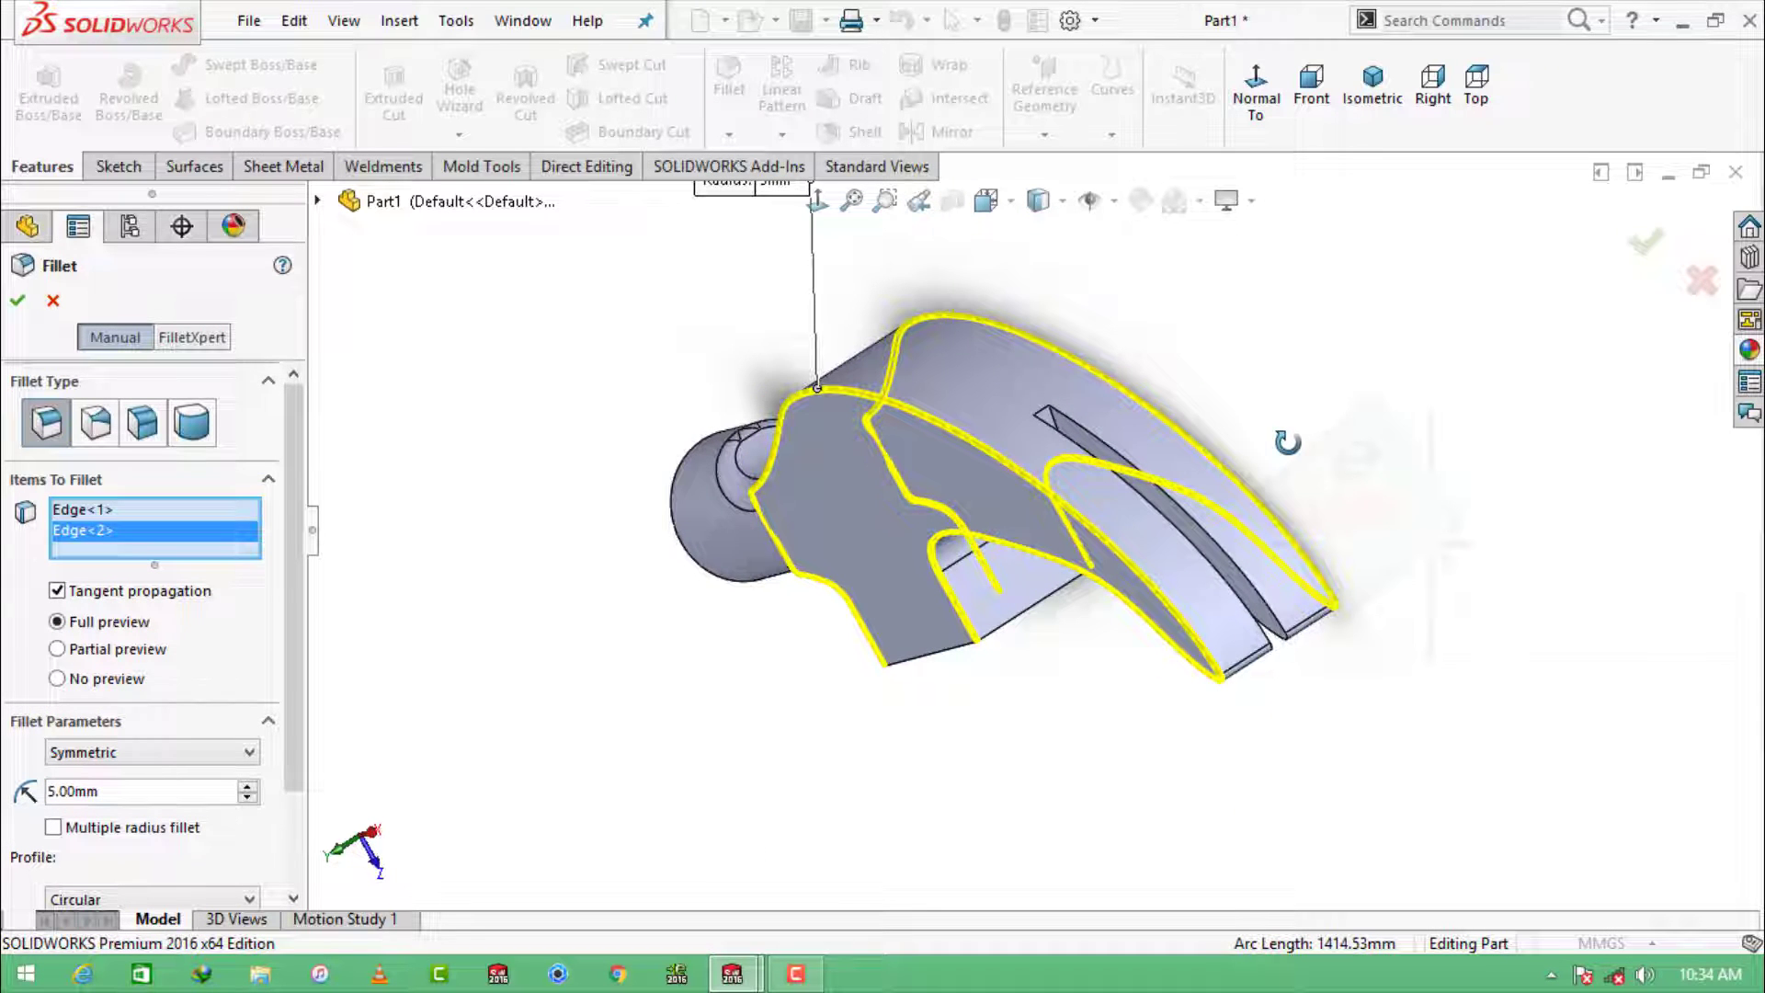
{"action": "left_click", "coordinate": [5, 300]}
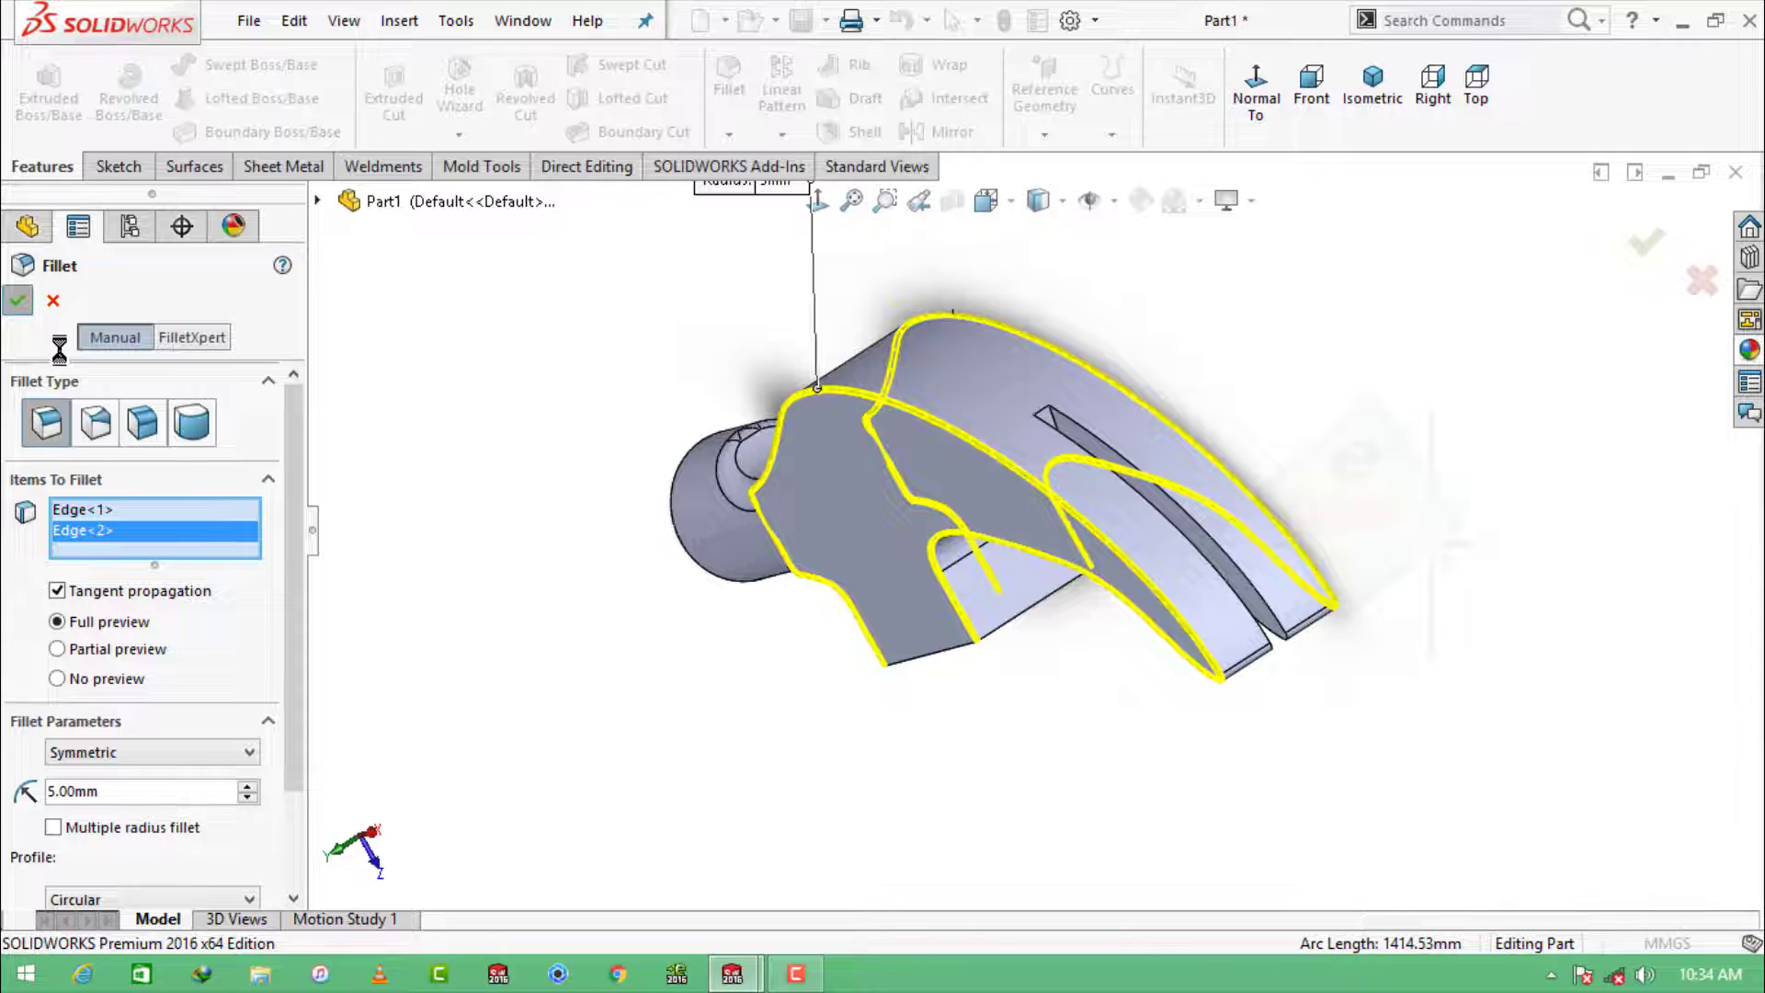
Step: Fillet the claw slot along its two long inner sides with a 2 mm radius
{"action": "middle_click_drag", "start_coordinate": [816, 614], "coordinate": [956, 395]}
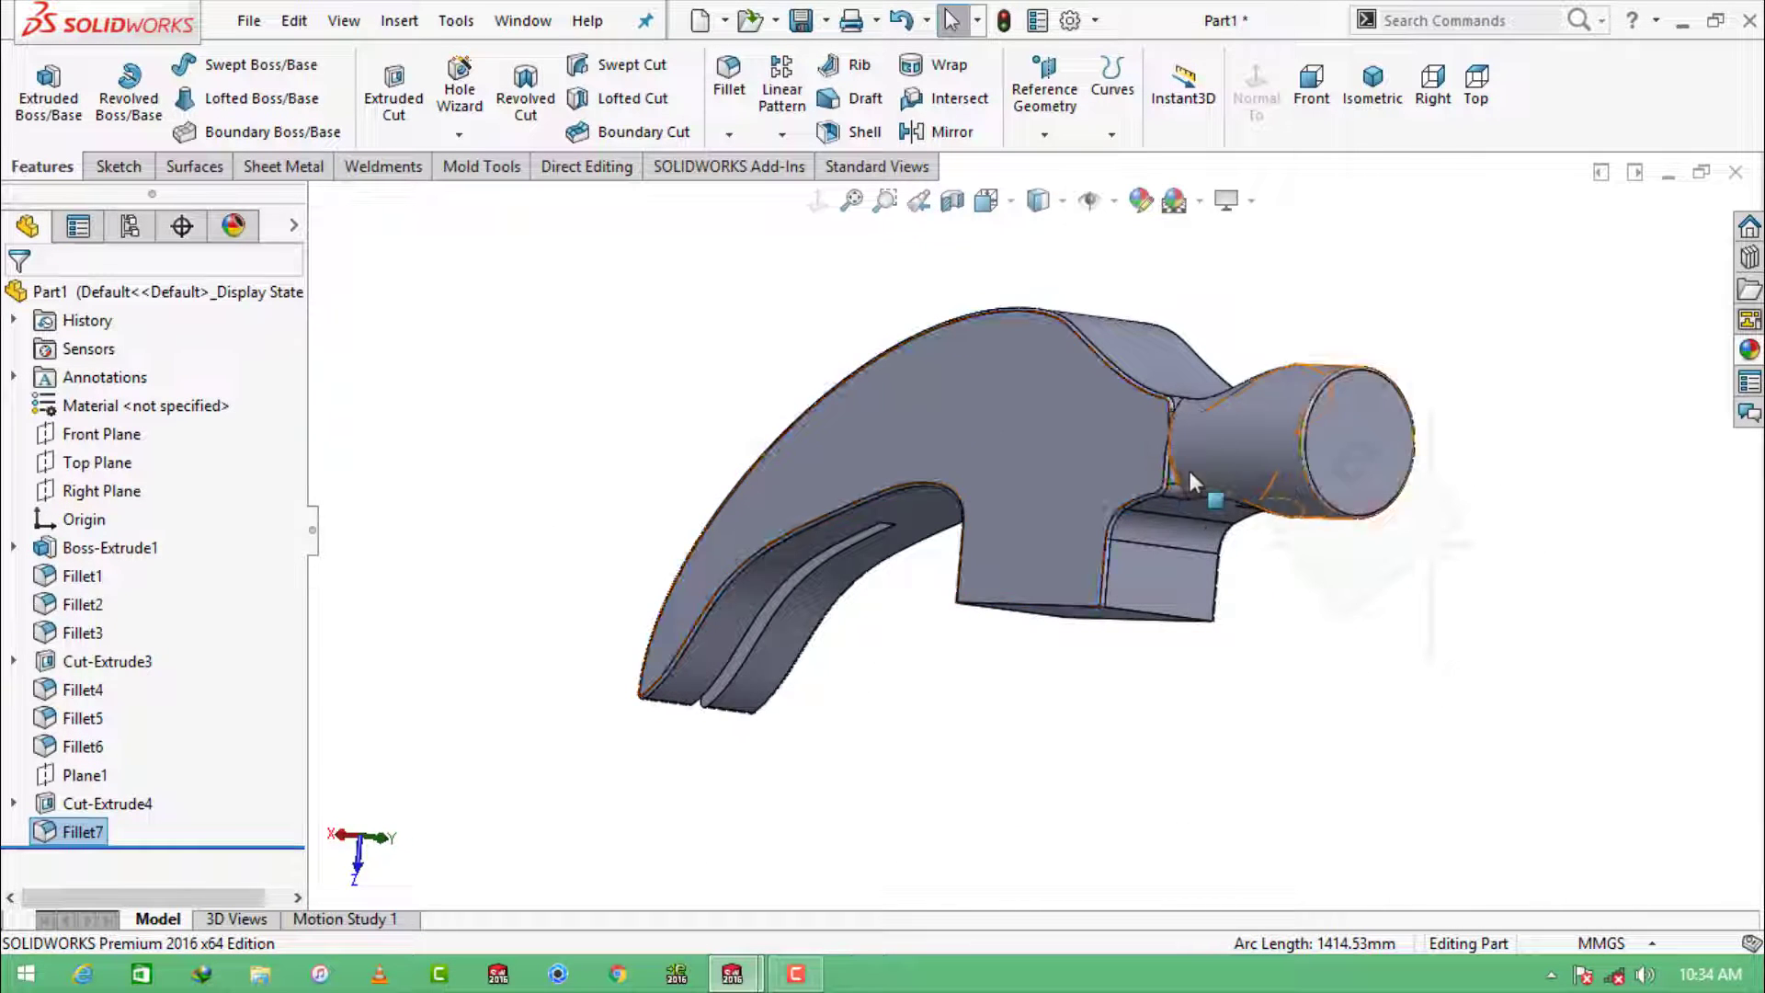
{"action": "scroll", "coordinate": [1190, 471], "scroll_direction": "down", "scroll_amount": 3}
{"action": "scroll", "coordinate": [1189, 471], "scroll_direction": "up", "scroll_amount": 3}
{"action": "middle_click_drag", "start_coordinate": [1189, 470], "coordinate": [1010, 644]}
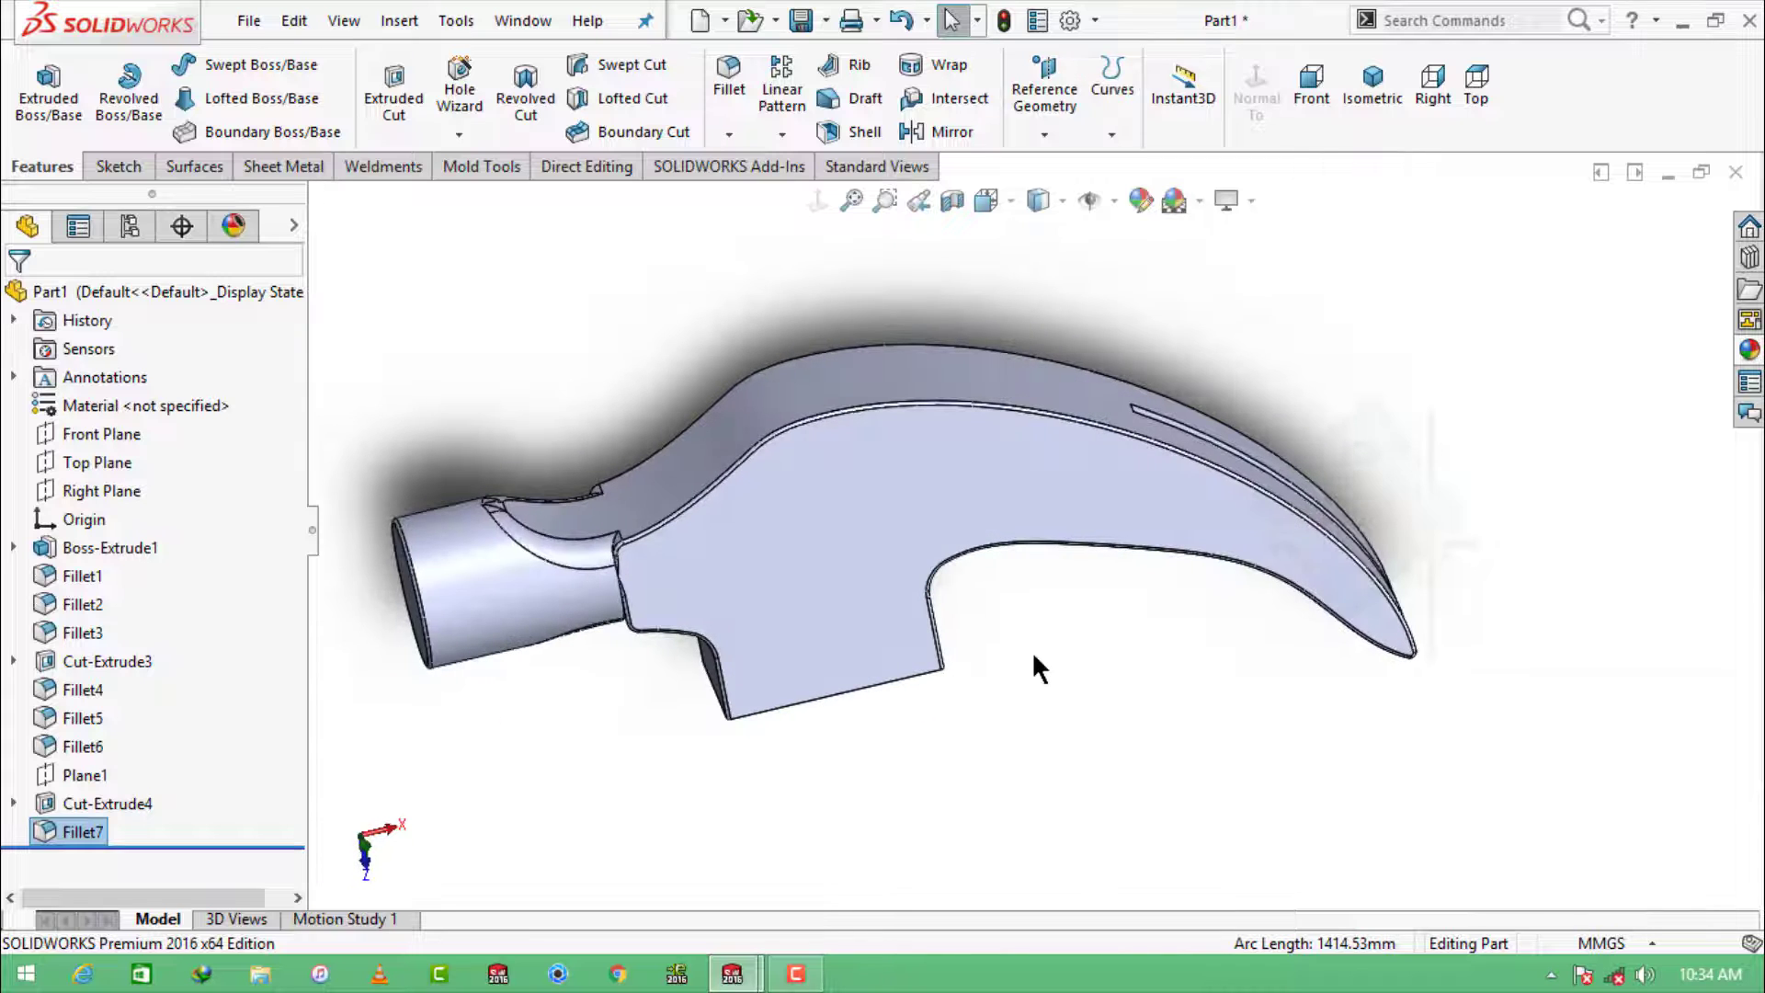
{"action": "left_click", "coordinate": [735, 84]}
{"action": "type", "text": "2"}
{"action": "key", "text": "Return"}
{"action": "middle_click_drag", "start_coordinate": [1255, 542], "coordinate": [1132, 655]}
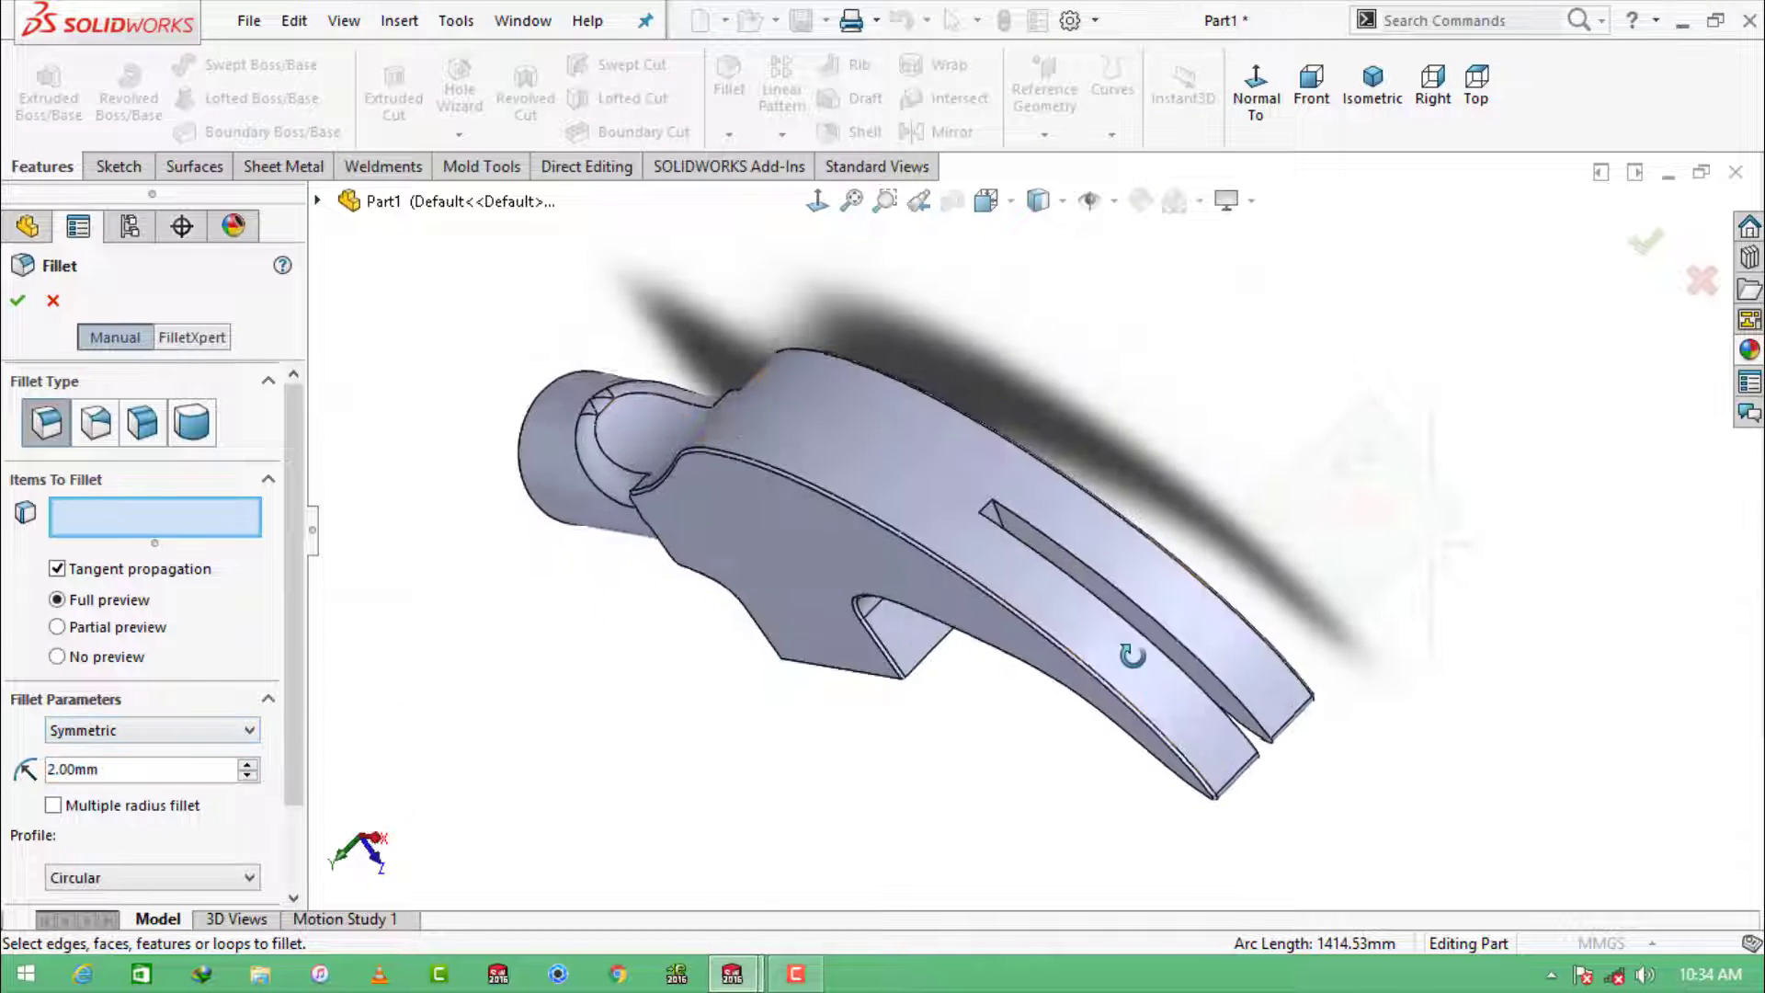
{"action": "scroll", "coordinate": [1132, 655], "scroll_direction": "down", "scroll_amount": 5}
{"action": "left_click", "coordinate": [997, 462]}
{"action": "mouse_move", "coordinate": [997, 463]}
{"action": "middle_mouse_down"}
{"action": "mouse_move", "coordinate": [922, 516]}
{"action": "mouse_move", "coordinate": [948, 473]}
{"action": "mouse_move", "coordinate": [809, 524]}
{"action": "middle_mouse_up"}
{"action": "left_click", "coordinate": [958, 483]}
{"action": "left_click", "coordinate": [17, 301]}
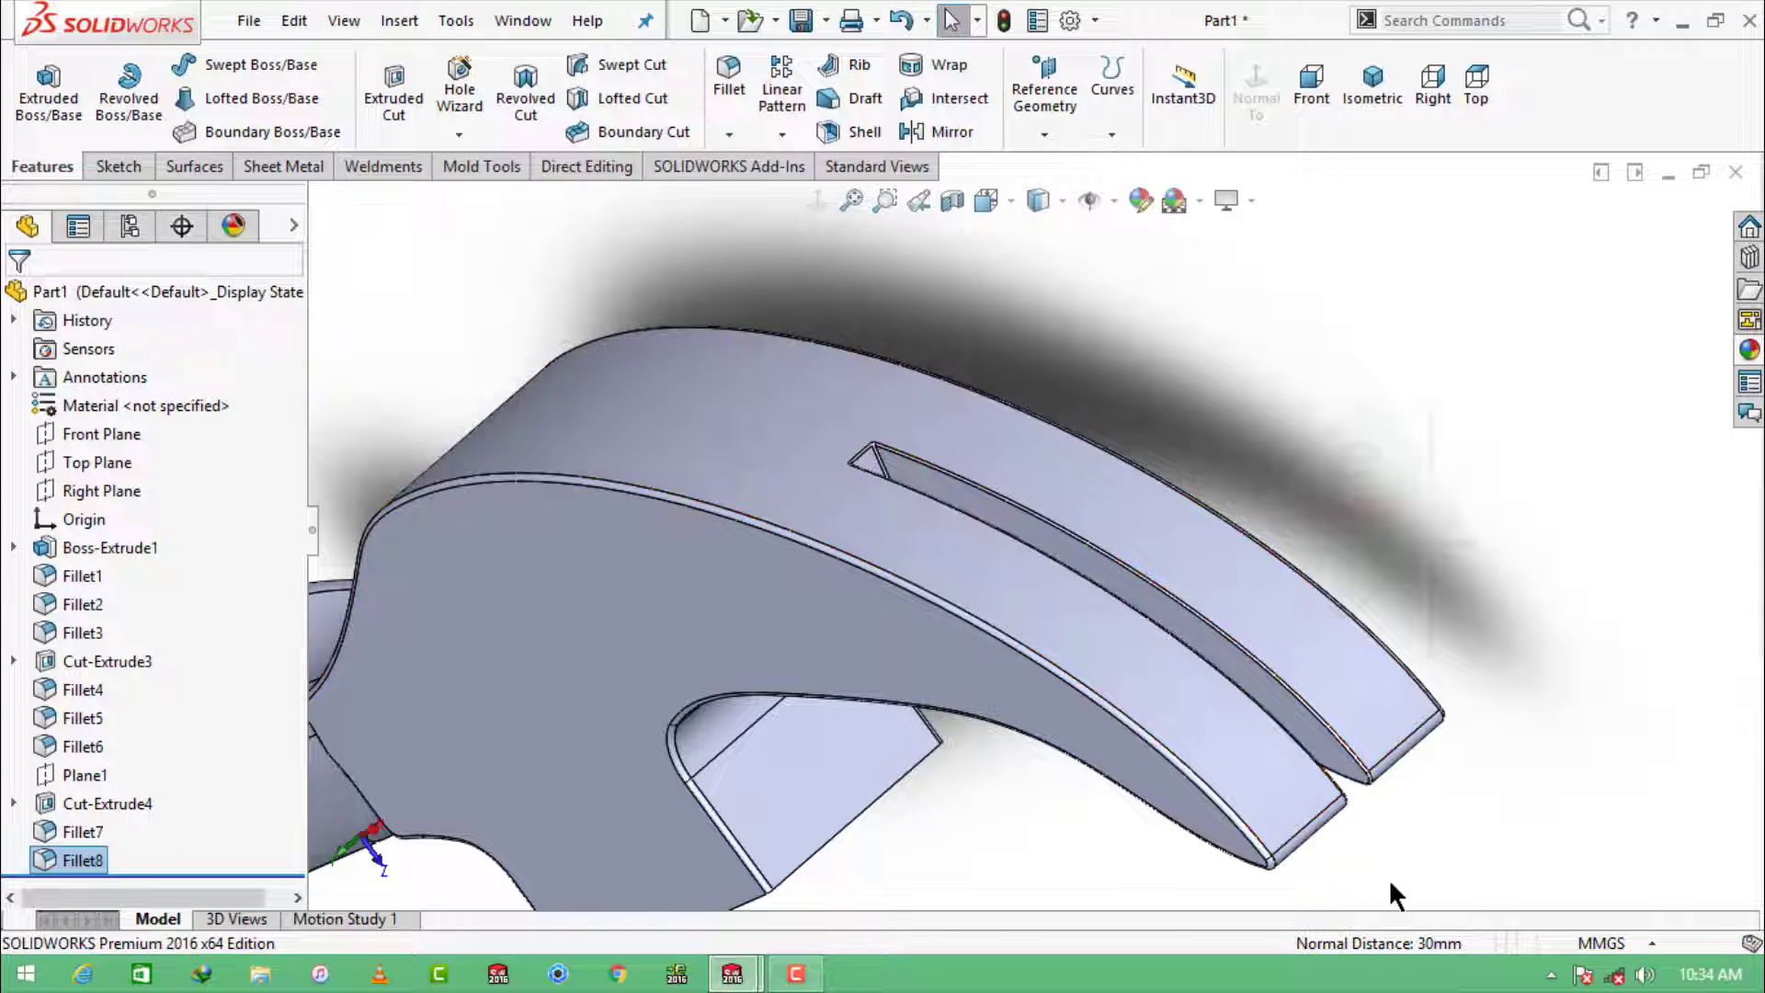
Step: Set the radius of the existing fillet on the claw's tip edge to 2 mm
{"action": "middle_click_drag", "start_coordinate": [1393, 890], "coordinate": [1367, 730]}
{"action": "scroll", "coordinate": [1363, 719], "scroll_direction": "up", "scroll_amount": 6}
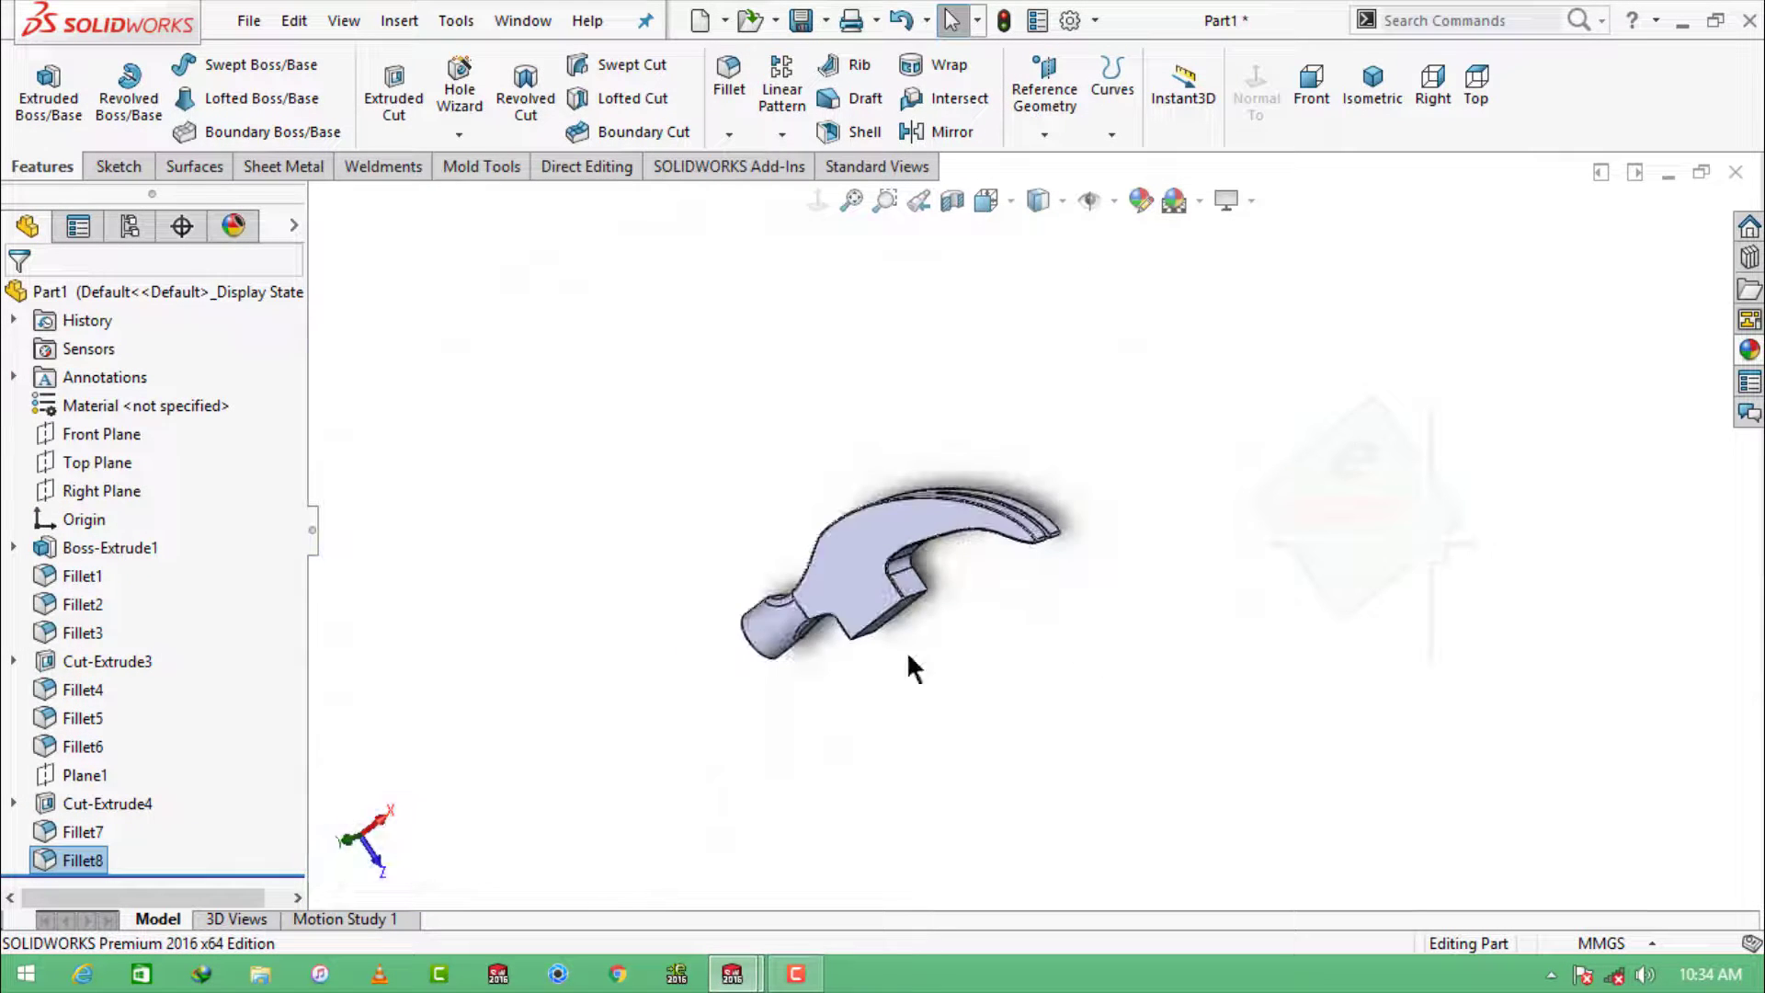
{"action": "middle_click_drag", "start_coordinate": [907, 651], "coordinate": [930, 530]}
{"action": "scroll", "coordinate": [1205, 554], "scroll_direction": "down", "scroll_amount": 8}
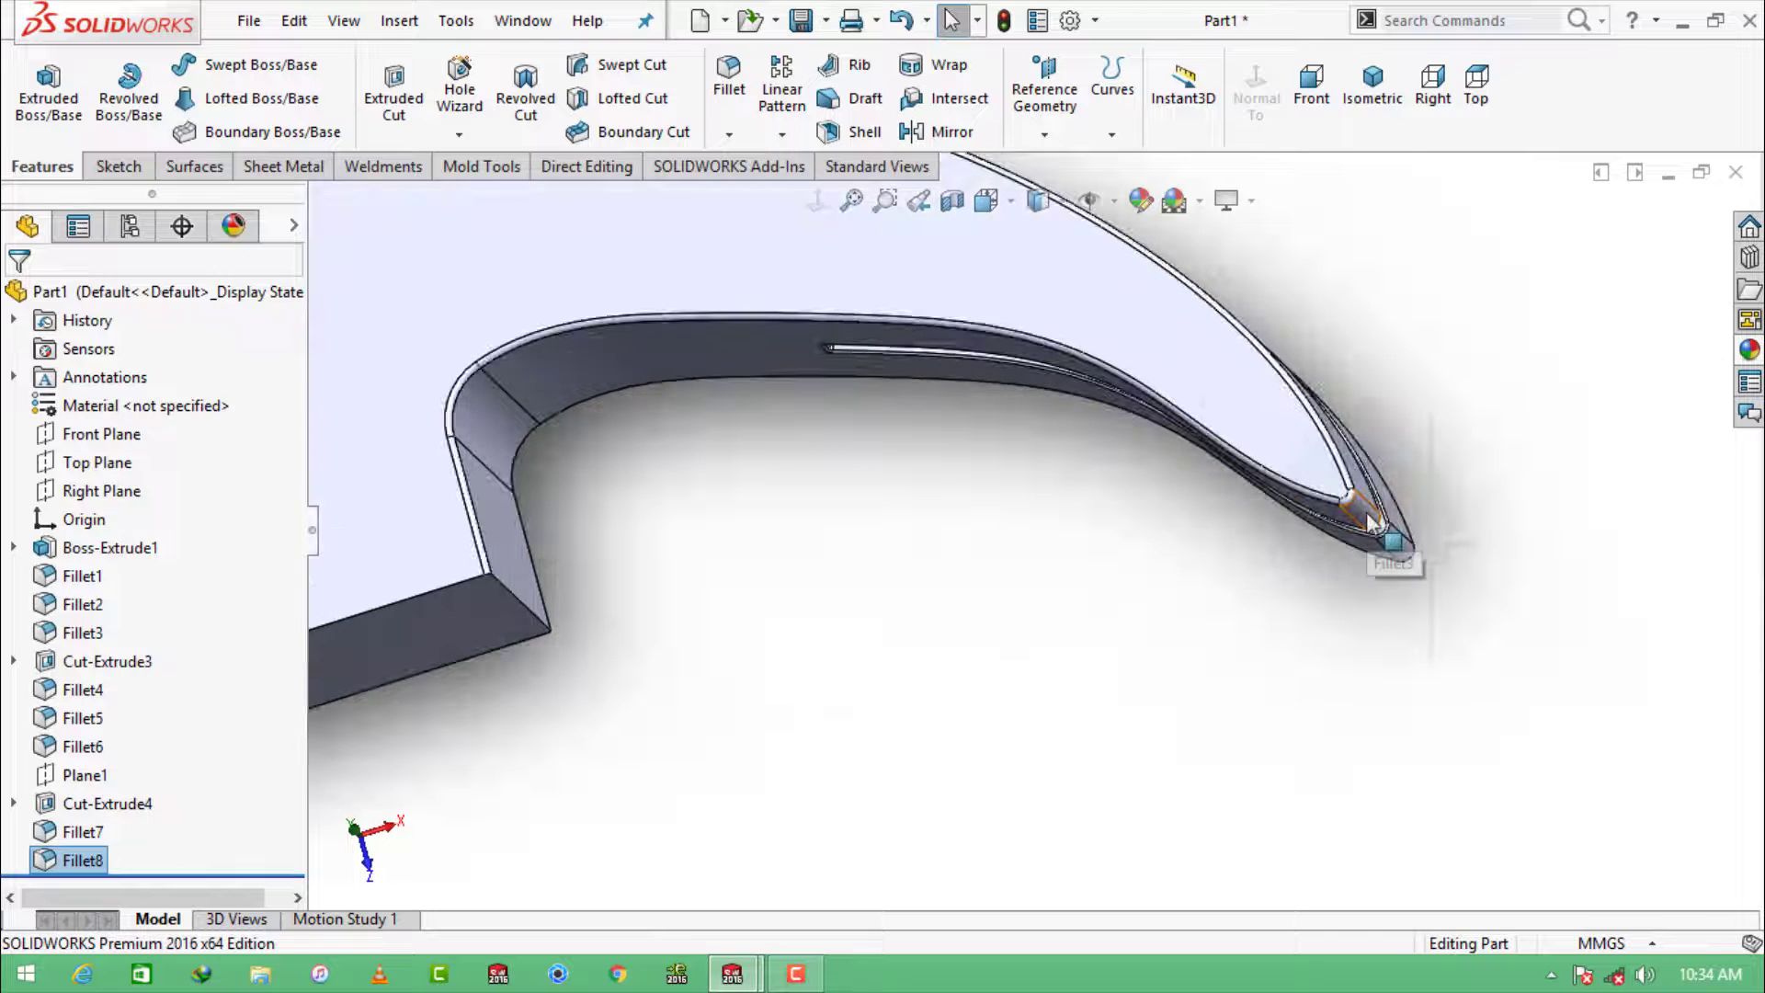
{"action": "left_click", "coordinate": [1385, 536]}
{"action": "left_click", "coordinate": [79, 631]}
{"action": "left_click", "coordinate": [90, 544]}
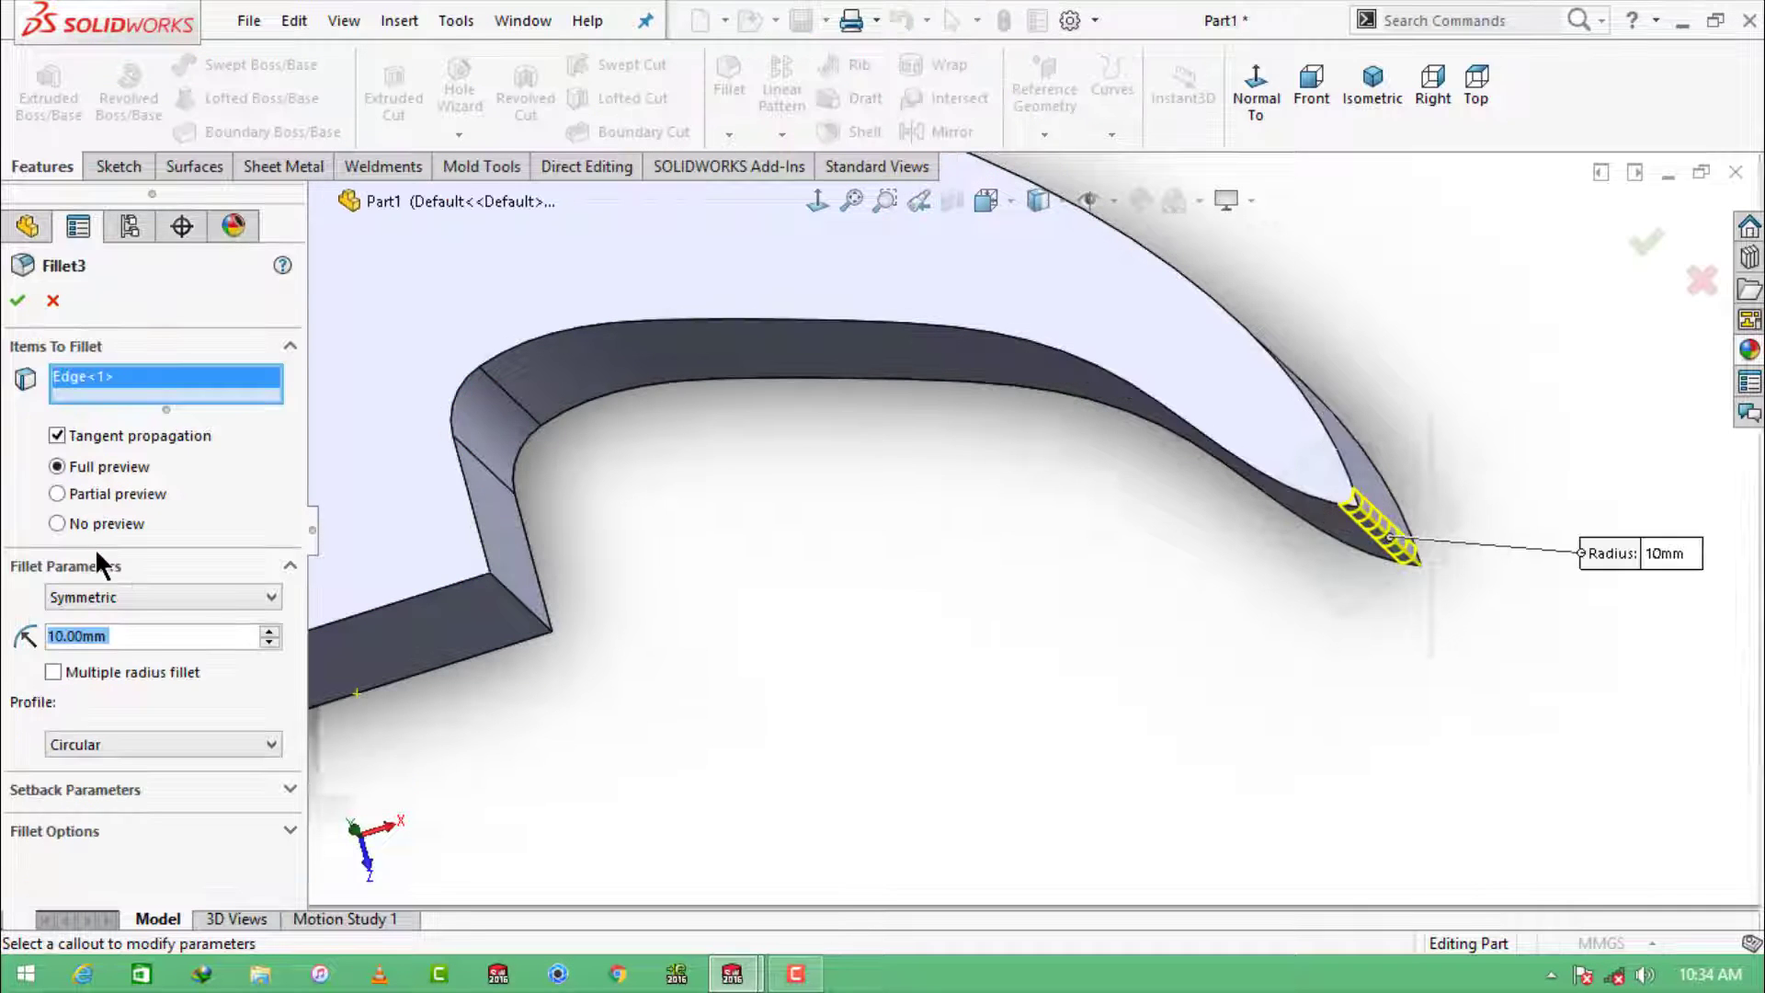
{"action": "type", "text": "2"}
{"action": "key", "text": "Return"}
{"action": "left_click", "coordinate": [18, 300]}
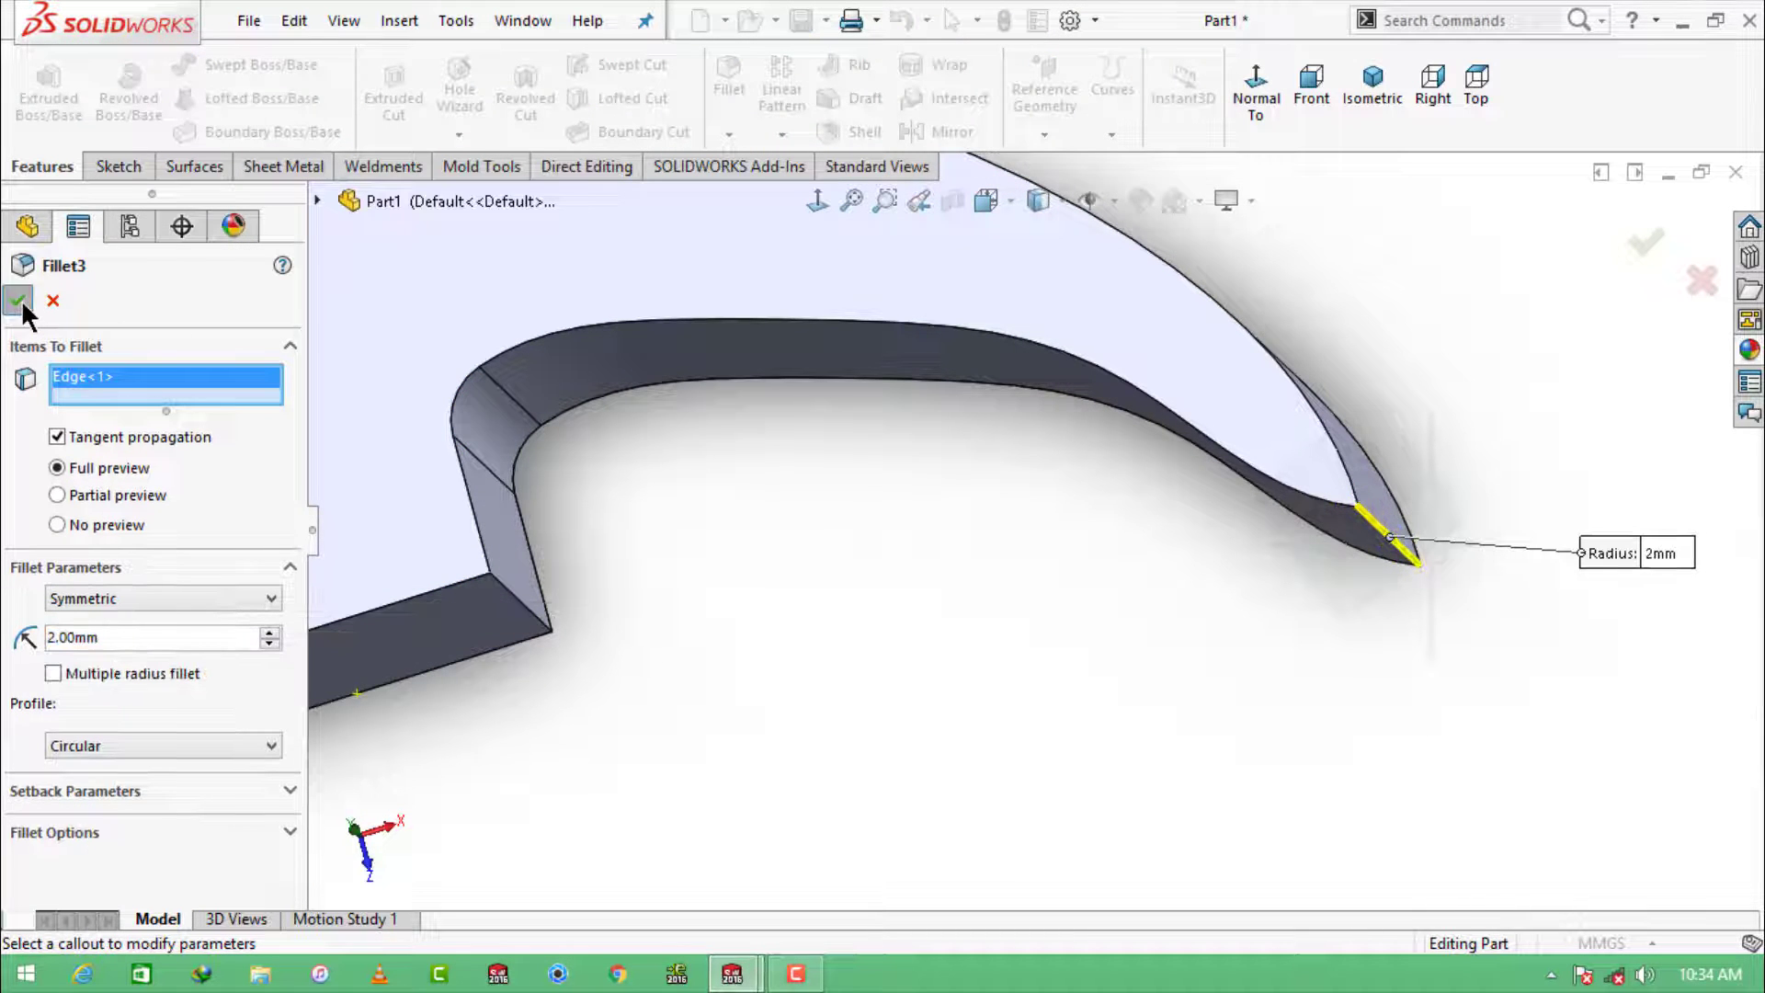
Step: Fillet the flat end face of the hammer head's handle socket block with a 32 mm radius
{"action": "middle_click_drag", "start_coordinate": [1206, 590], "coordinate": [1217, 671]}
{"action": "scroll", "coordinate": [1251, 723], "scroll_direction": "up", "scroll_amount": 5}
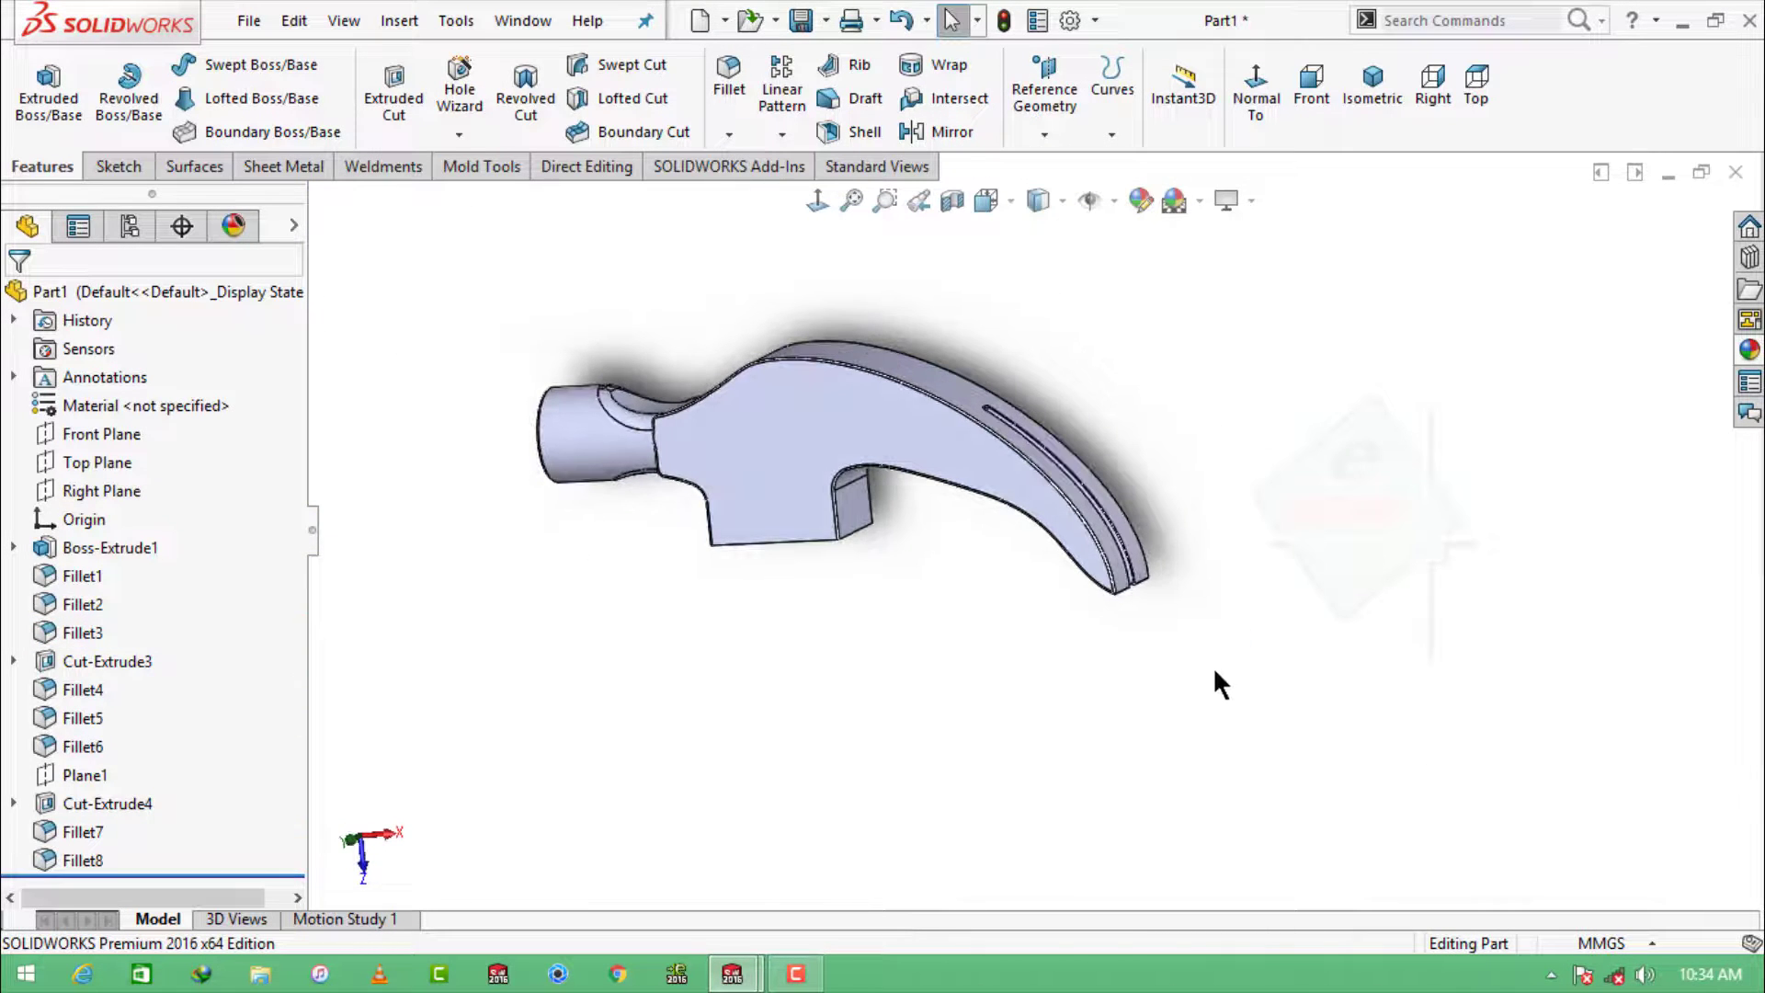
{"action": "left_click", "coordinate": [740, 90]}
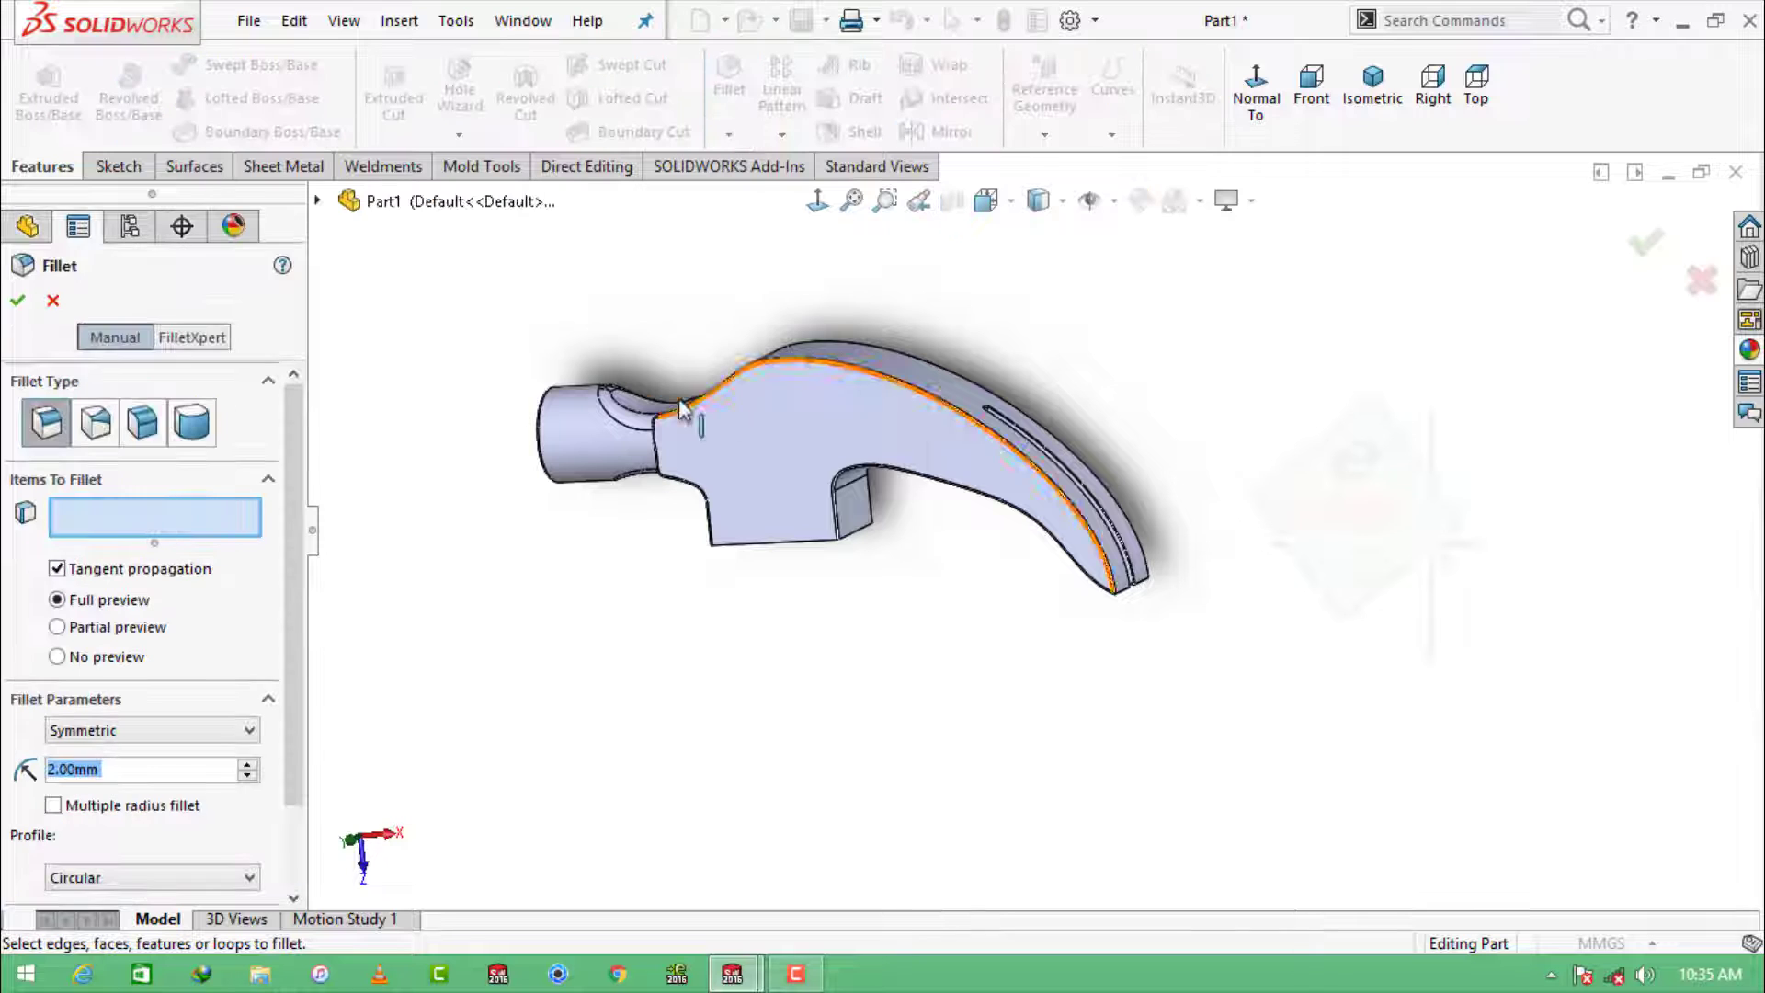
{"action": "type", "text": "35"}
{"action": "key", "text": "Return"}
{"action": "middle_click_drag", "start_coordinate": [898, 571], "coordinate": [839, 541]}
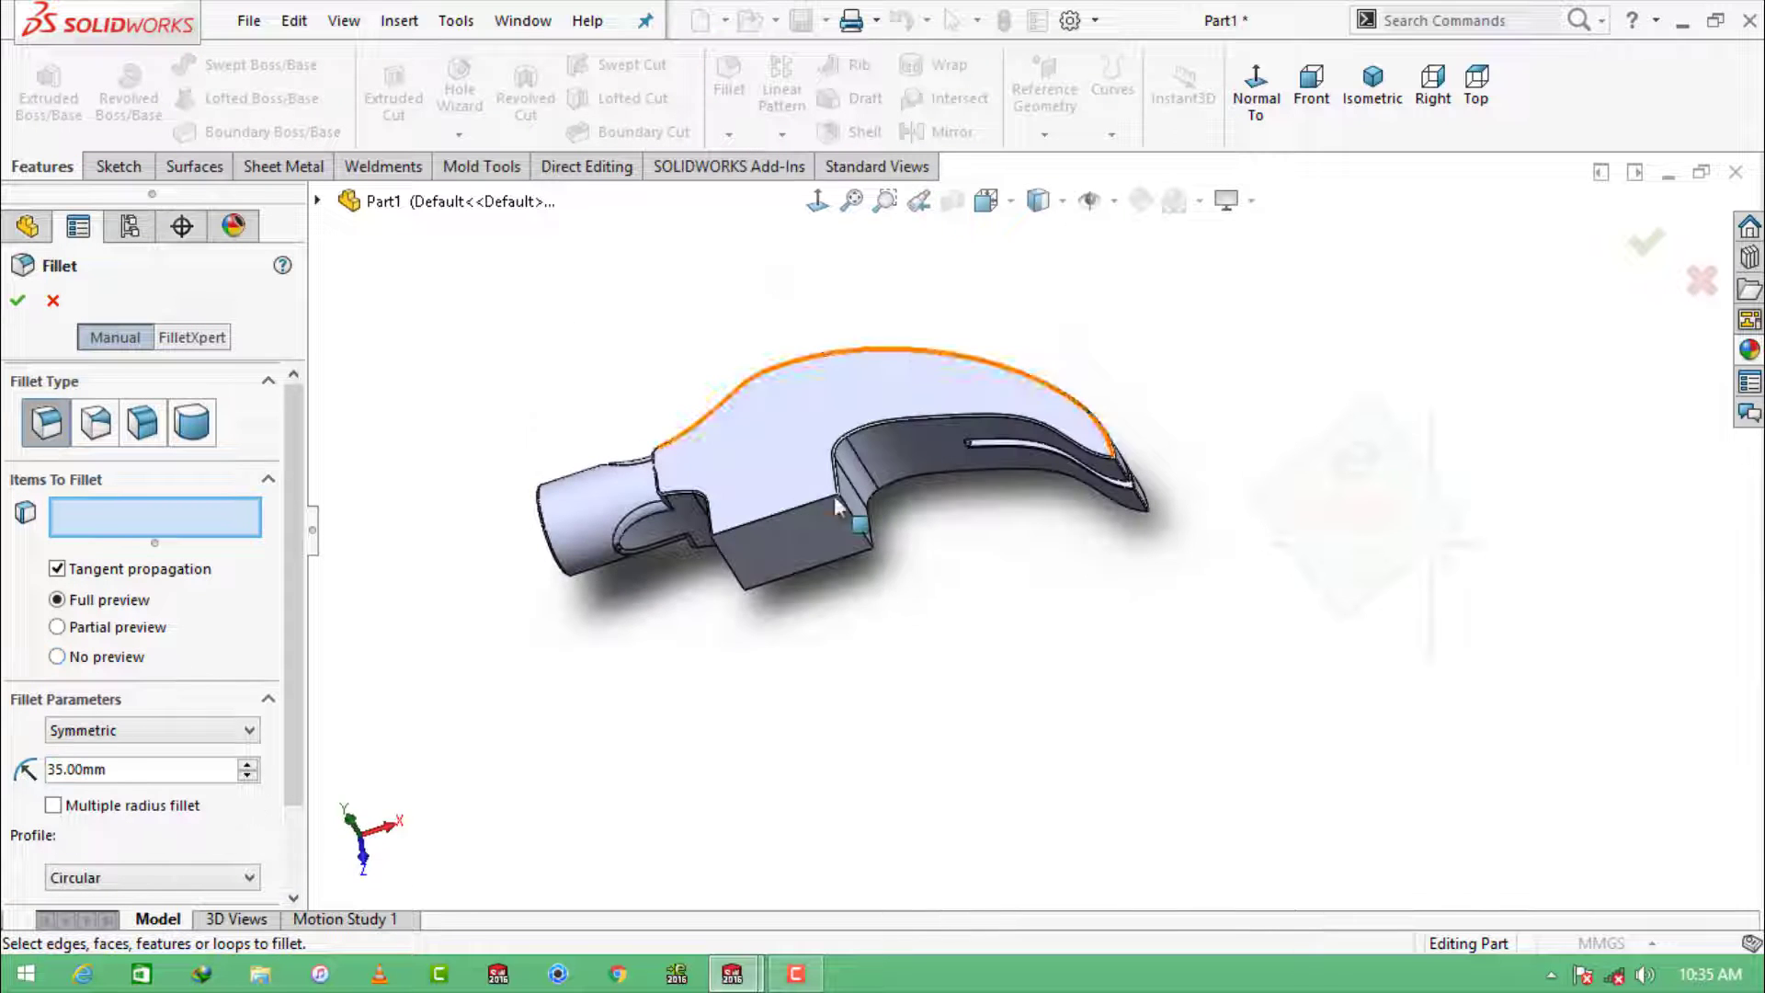
{"action": "left_click", "coordinate": [823, 558]}
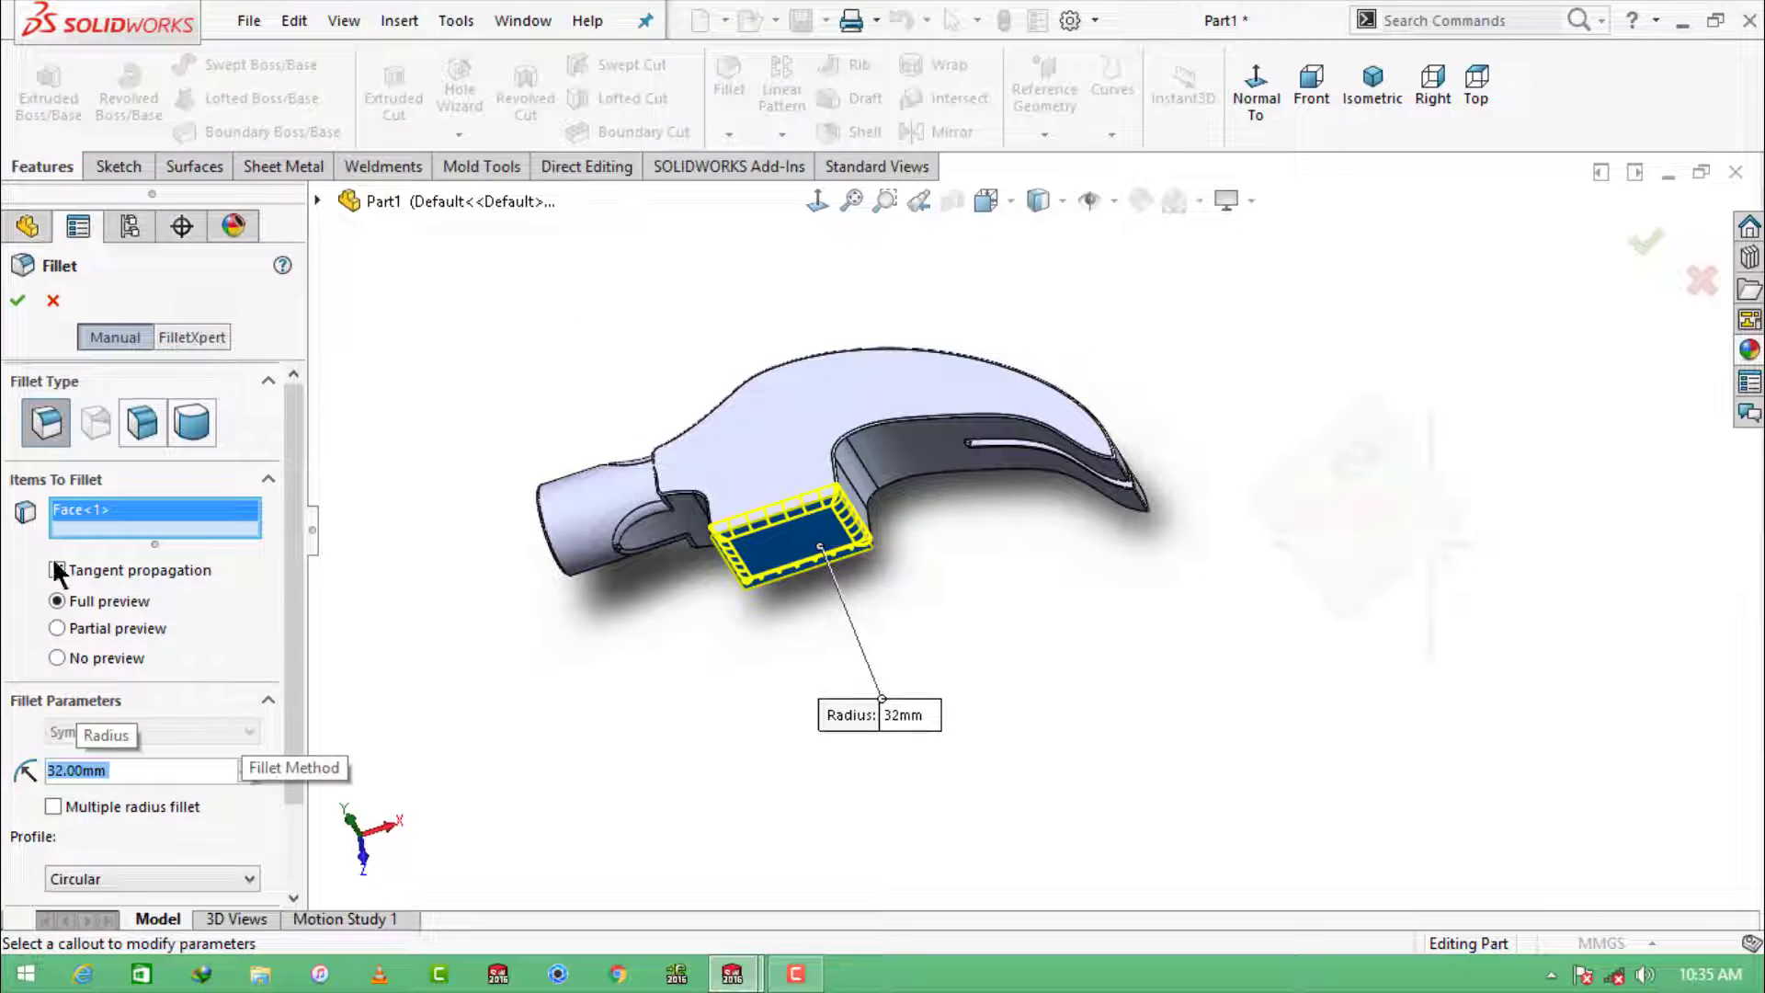
{"action": "left_click", "coordinate": [18, 300]}
Step: Fillet the two edges where the round striking neck meets the hammer body with a 15 mm radius
{"action": "middle_click_drag", "start_coordinate": [1000, 568], "coordinate": [1154, 557]}
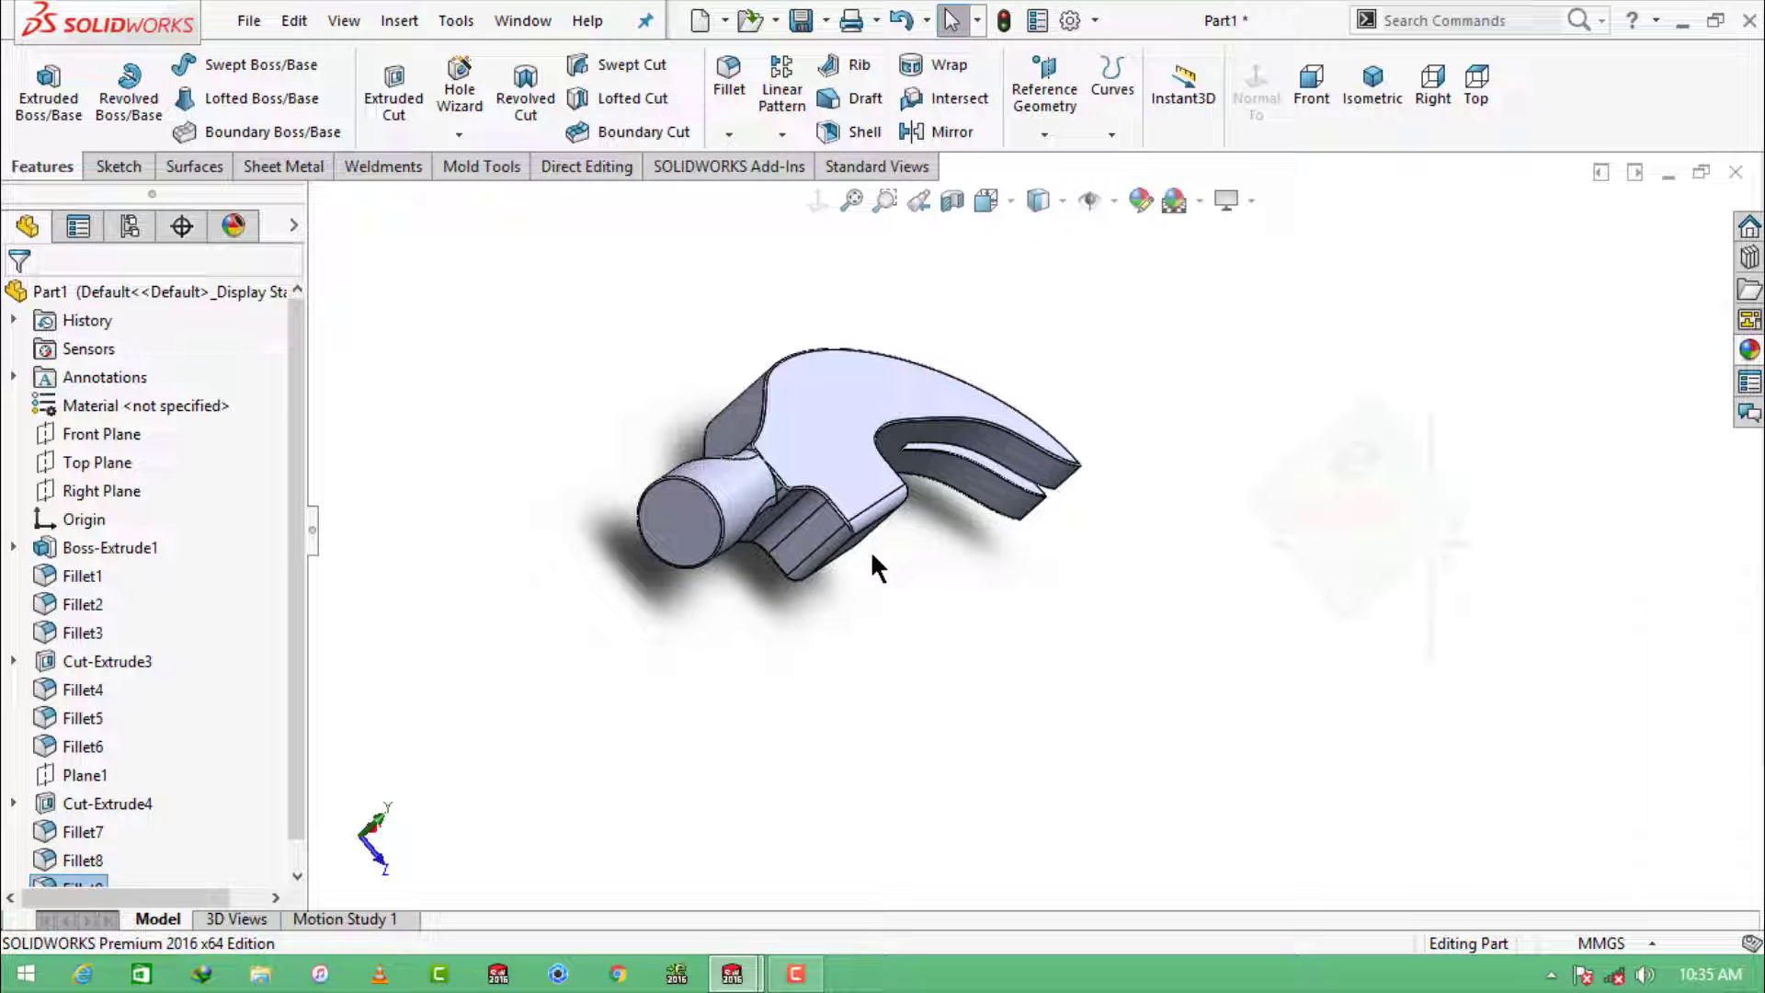
{"action": "middle_click_drag", "start_coordinate": [840, 524], "coordinate": [813, 466]}
{"action": "scroll", "coordinate": [754, 494], "scroll_direction": "down", "scroll_amount": 4}
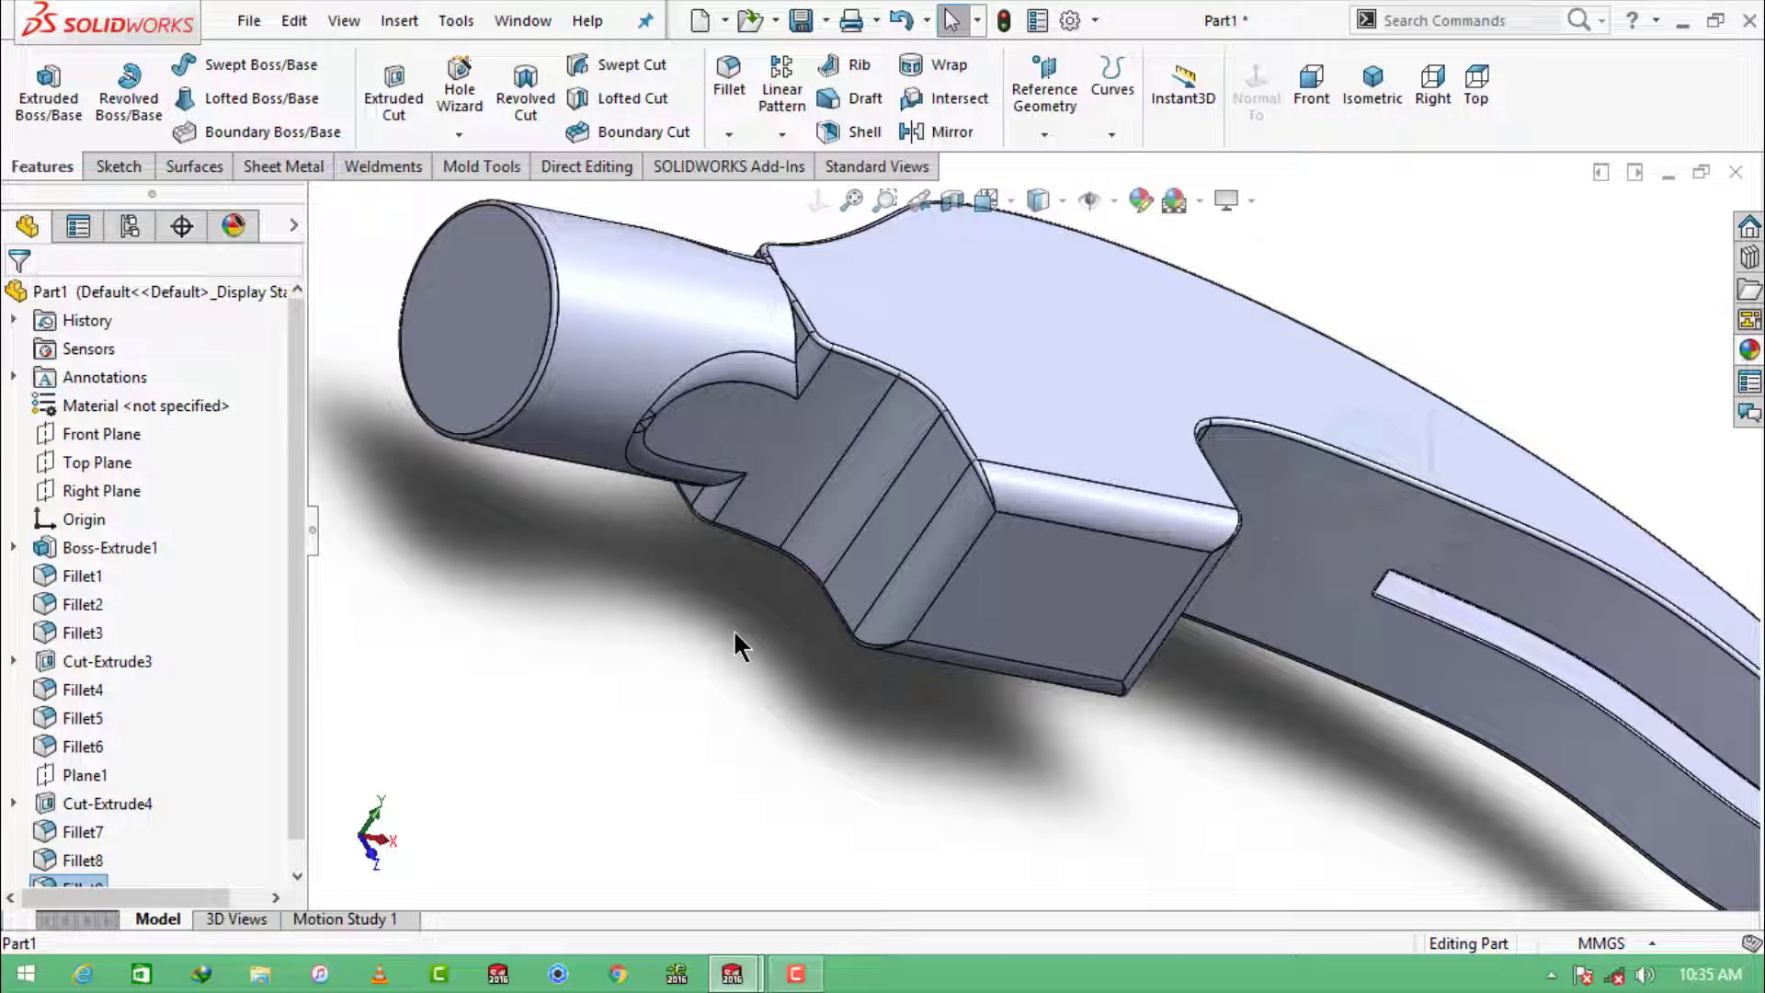
{"action": "left_click", "coordinate": [730, 85]}
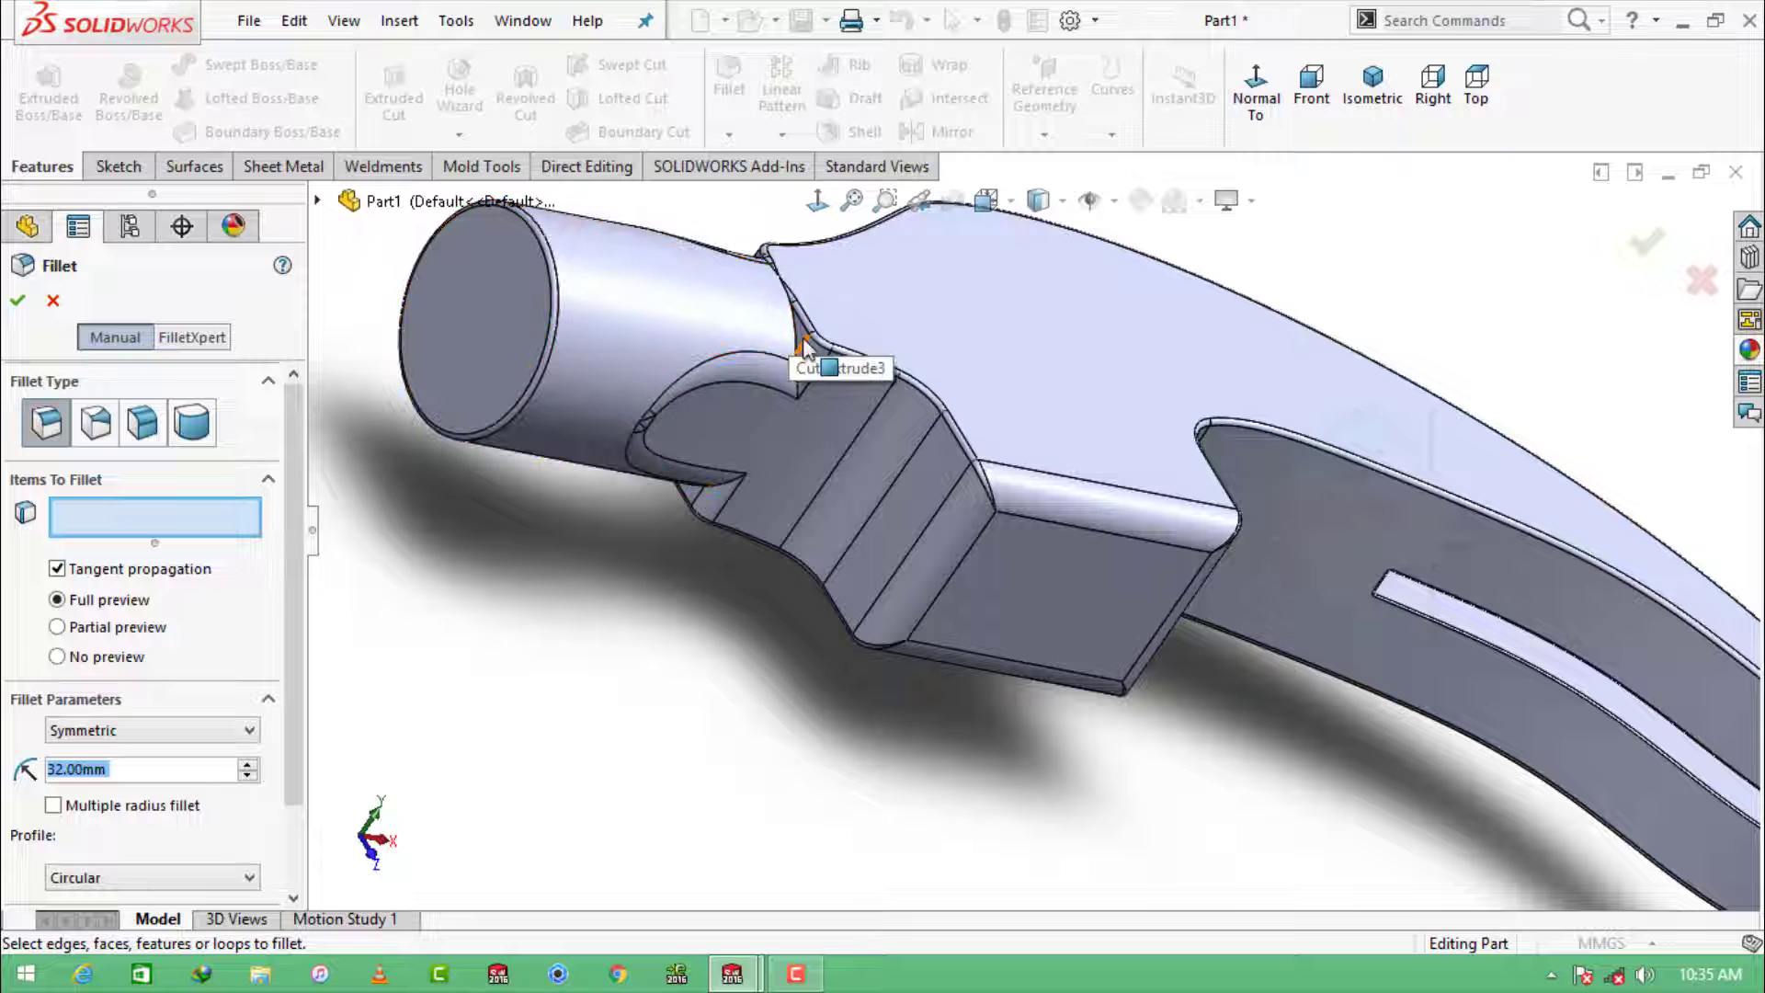
{"action": "left_click", "coordinate": [797, 335]}
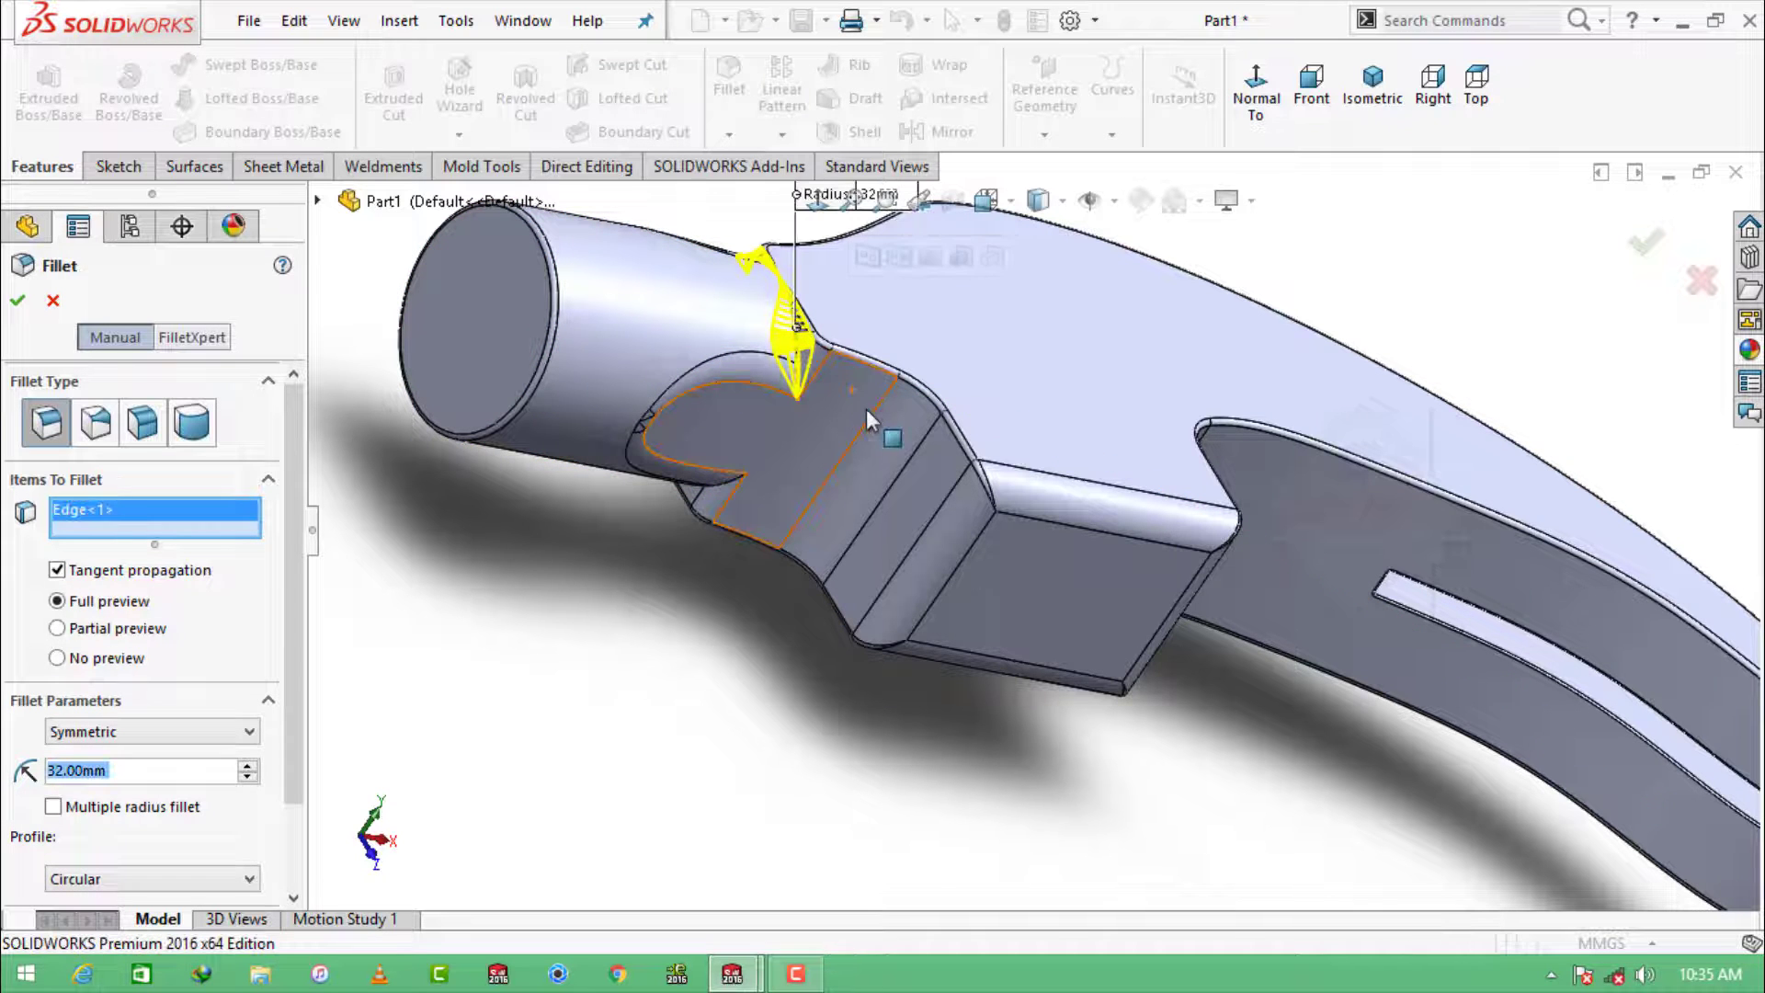
{"action": "type", "text": "15"}
{"action": "key", "text": "Return"}
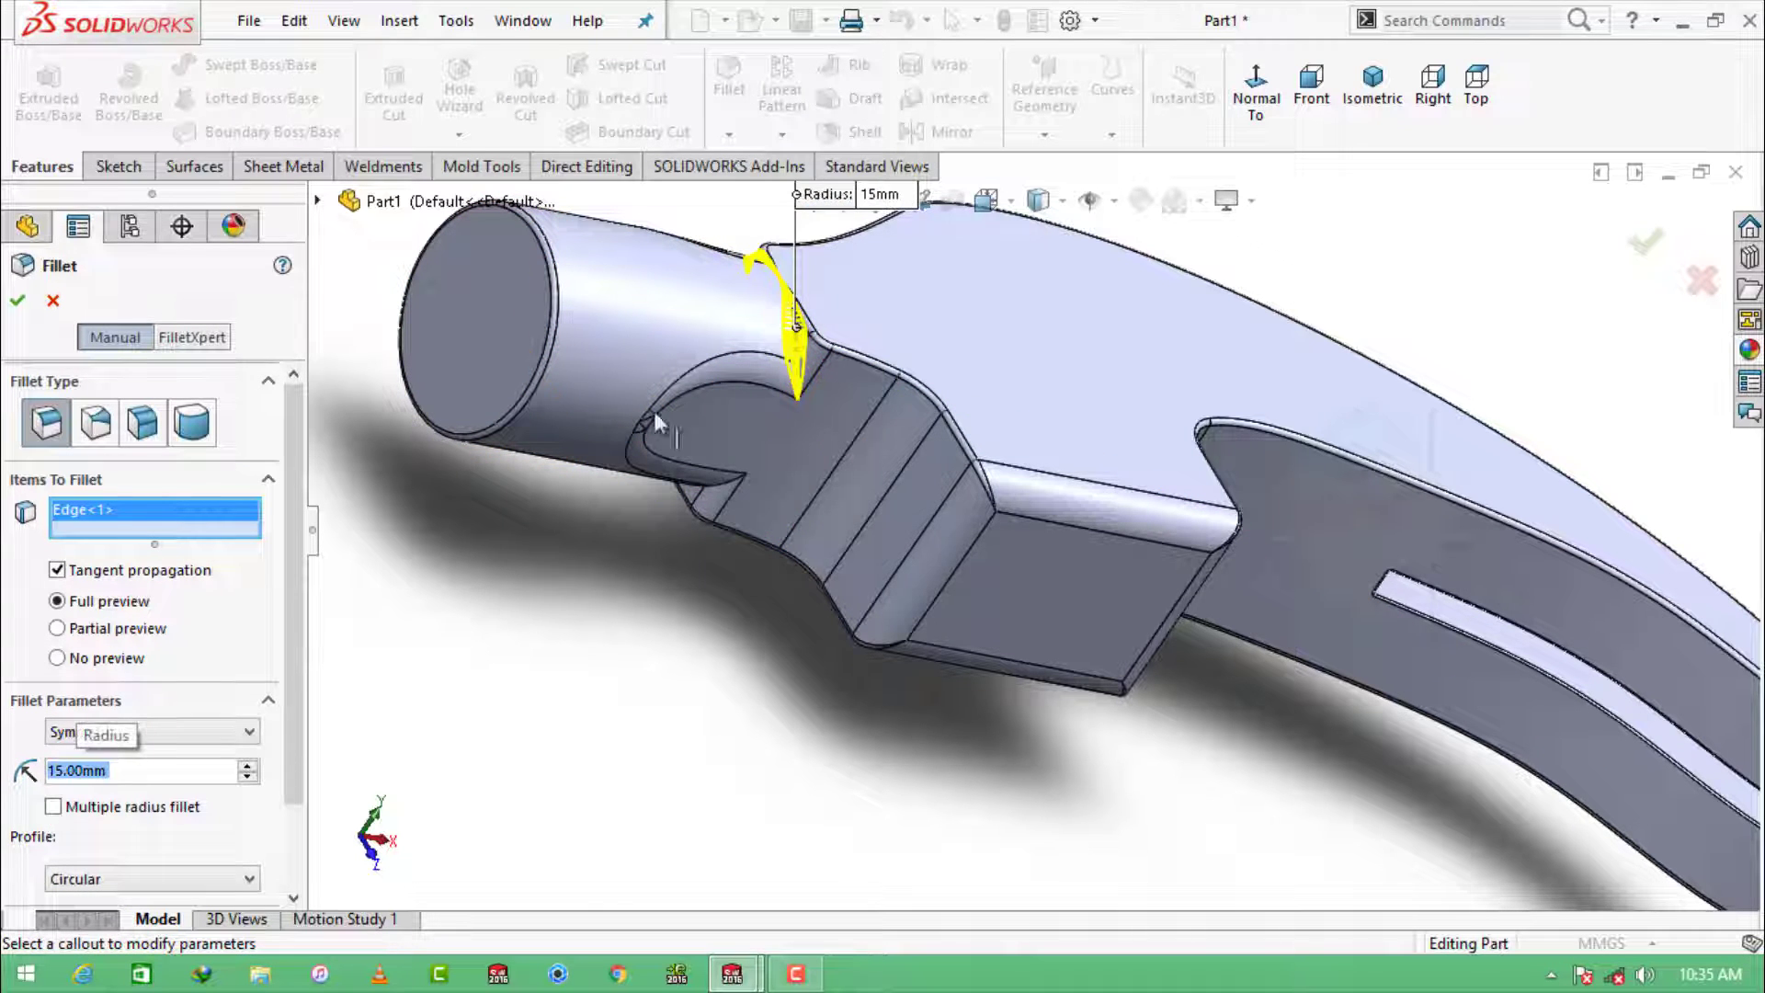
{"action": "middle_click_drag", "start_coordinate": [476, 598], "coordinate": [906, 343]}
{"action": "scroll", "coordinate": [505, 472], "scroll_direction": "down", "scroll_amount": 5}
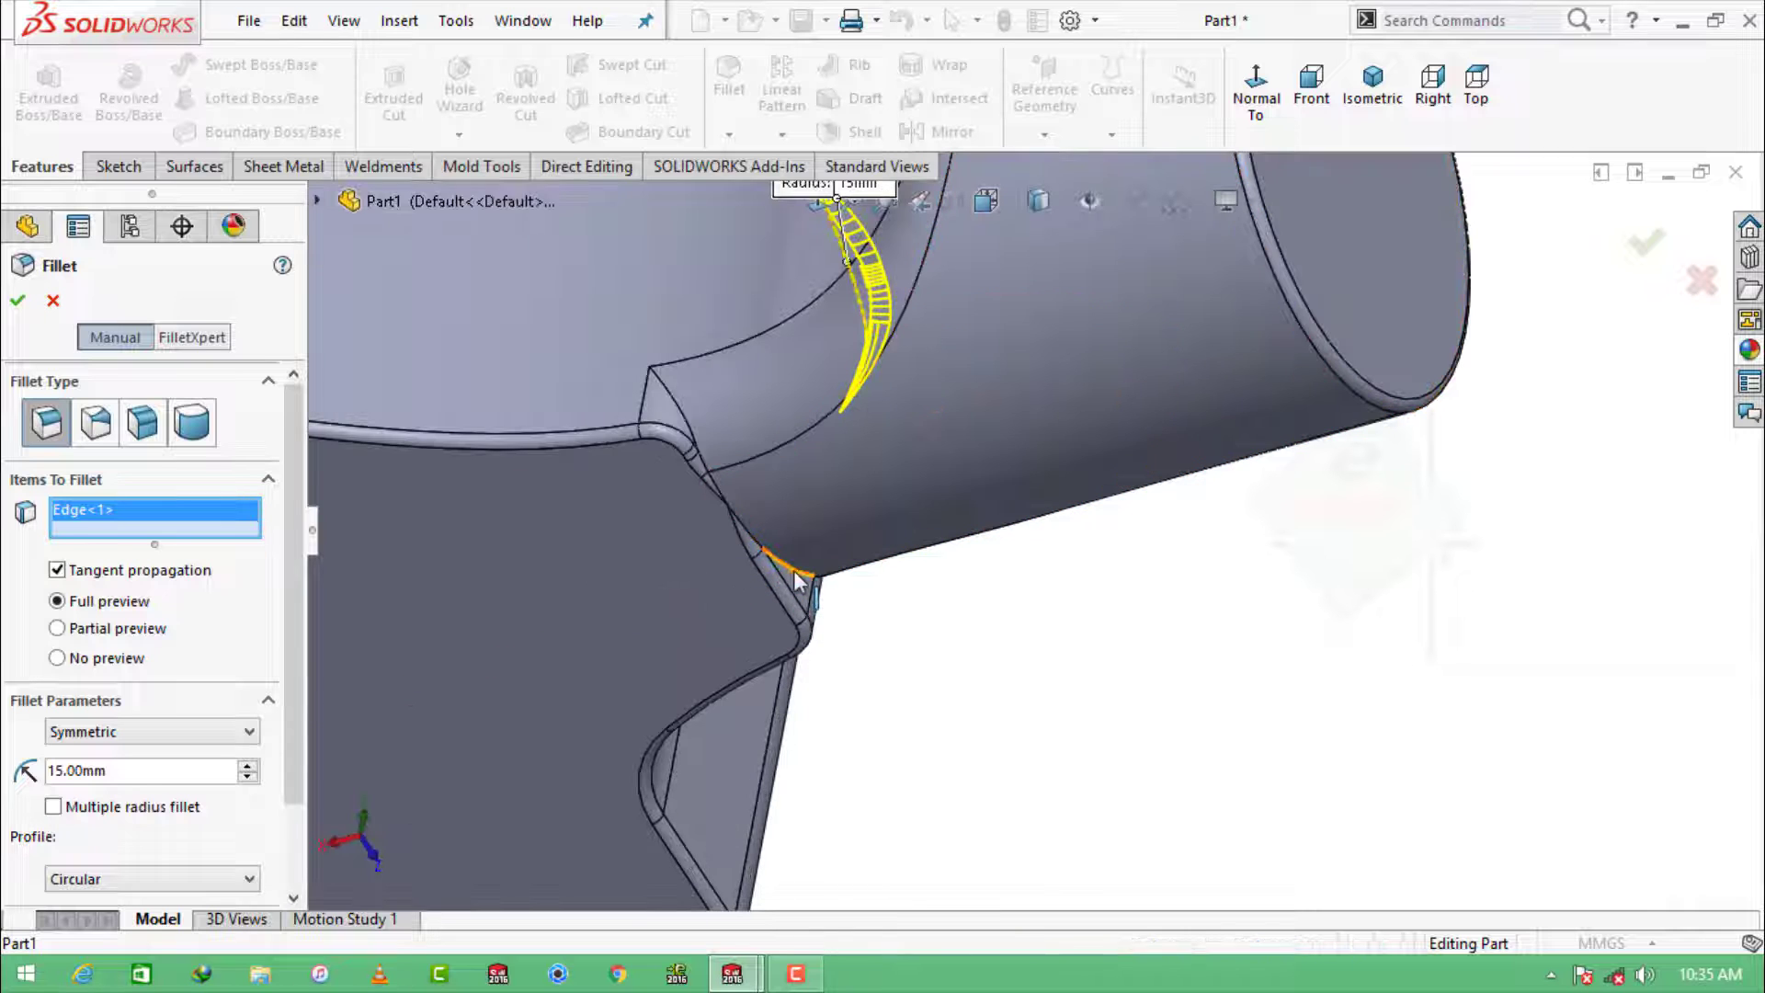
{"action": "left_click", "coordinate": [797, 577]}
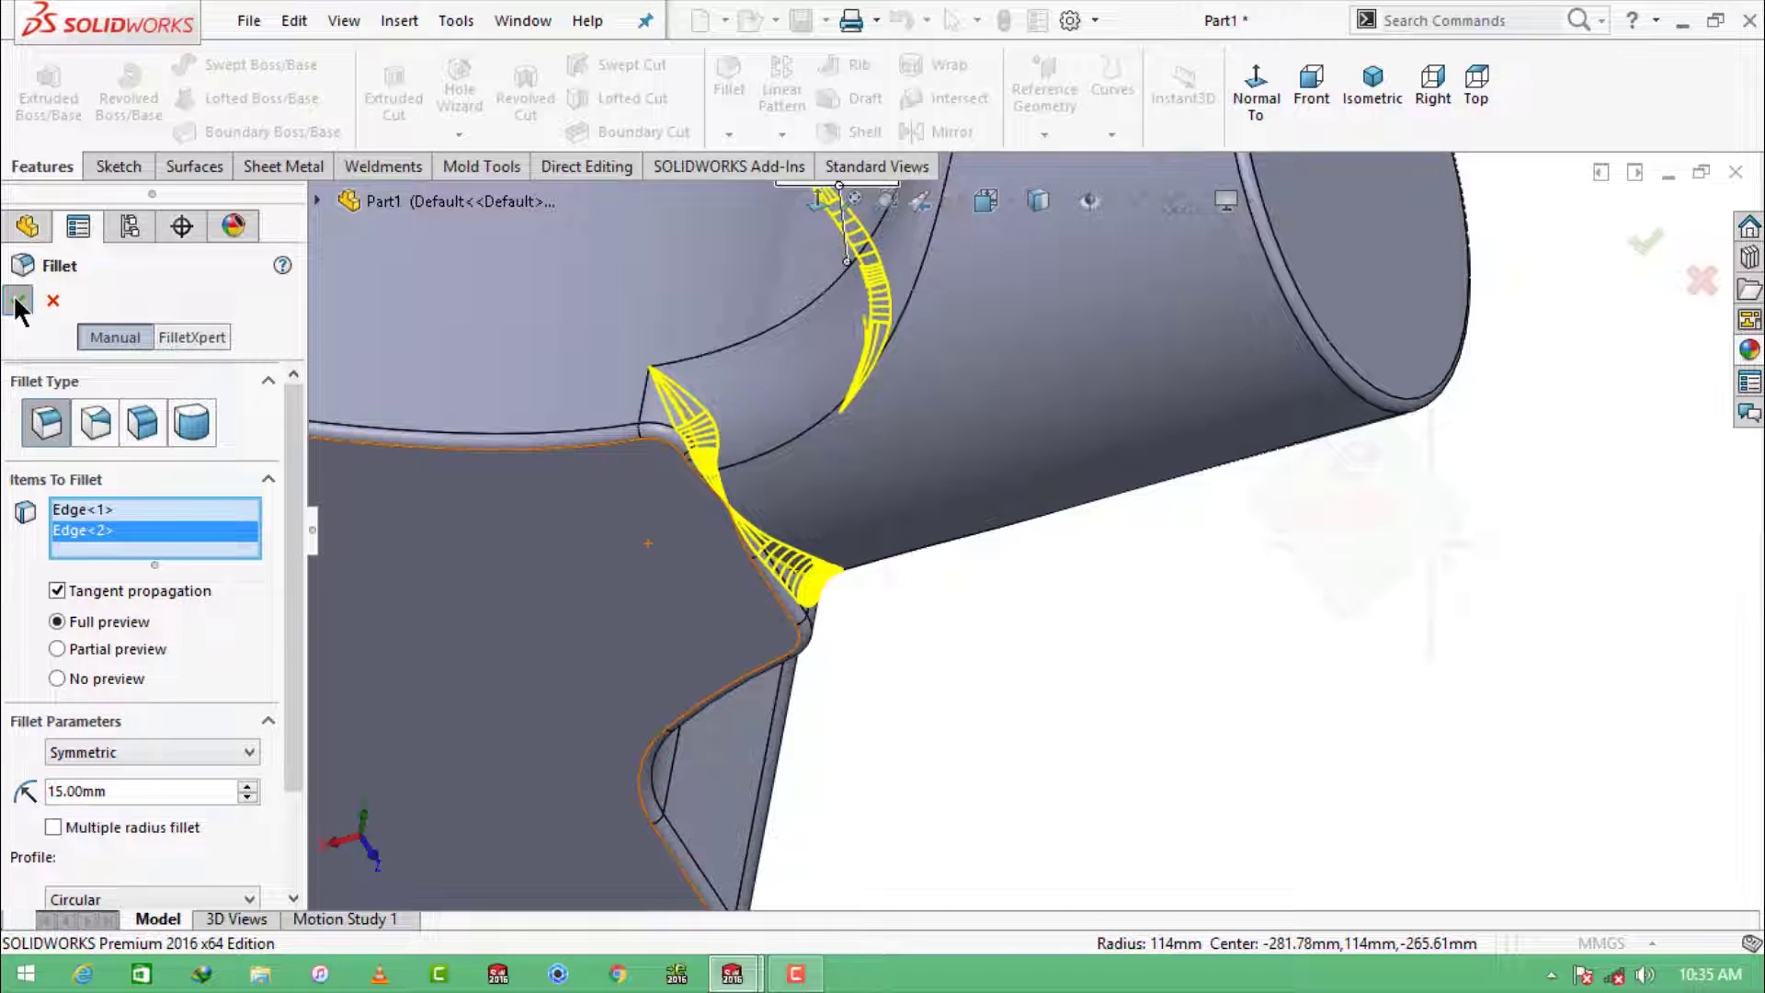
Step: Create a reference plane offset 1000 mm outward from the flat end face of the socket block
{"action": "scroll", "coordinate": [1113, 579], "scroll_direction": "up", "scroll_amount": 6}
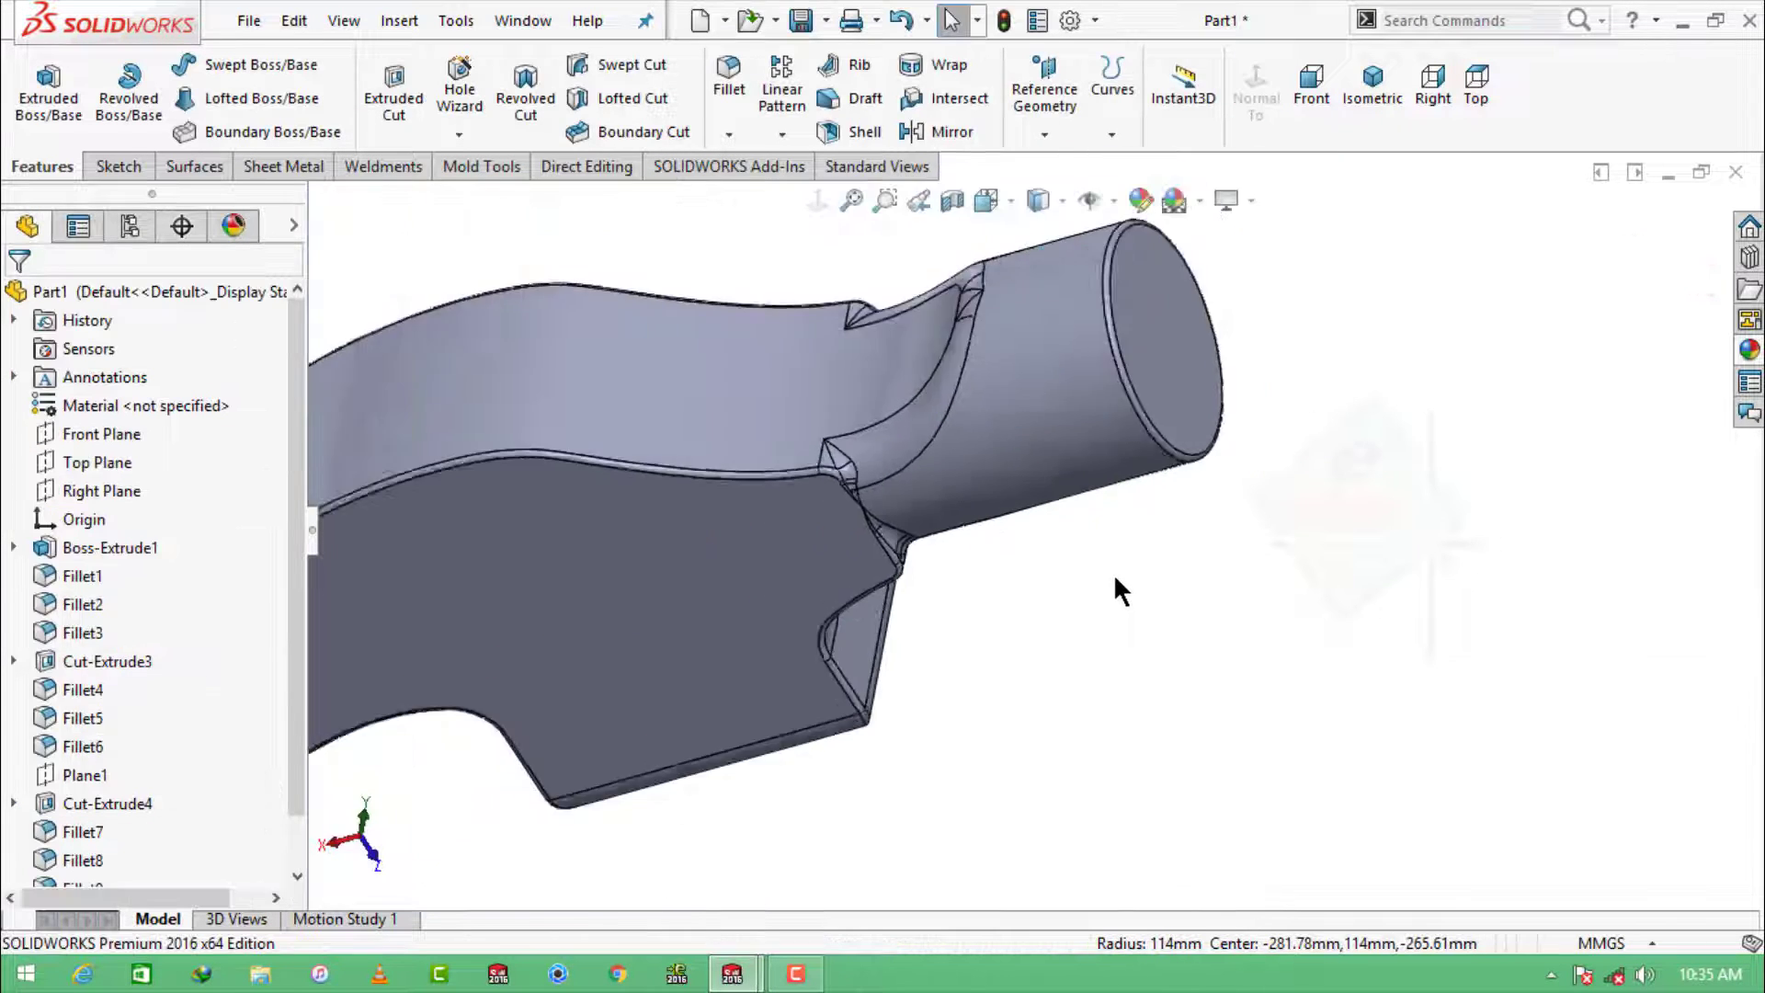
{"action": "left_click", "coordinate": [1372, 87]}
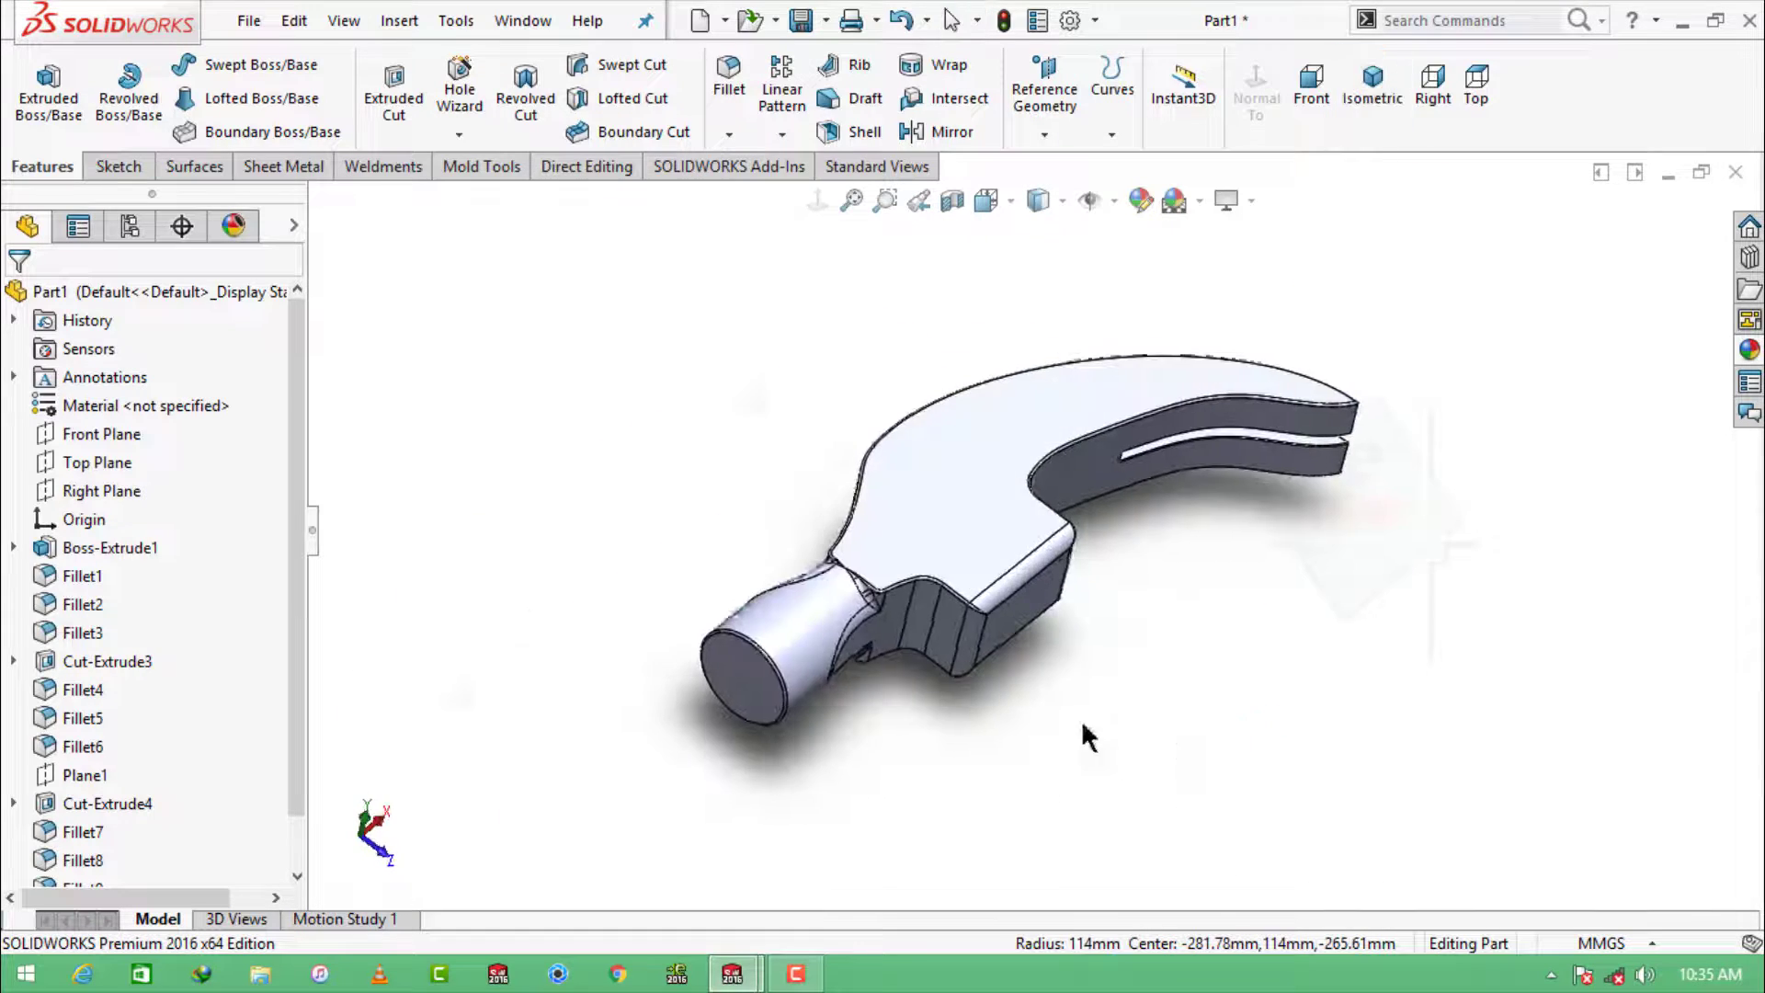
{"action": "scroll", "coordinate": [883, 643], "scroll_direction": "down", "scroll_amount": 5}
{"action": "middle_click_drag", "start_coordinate": [882, 644], "coordinate": [920, 506]}
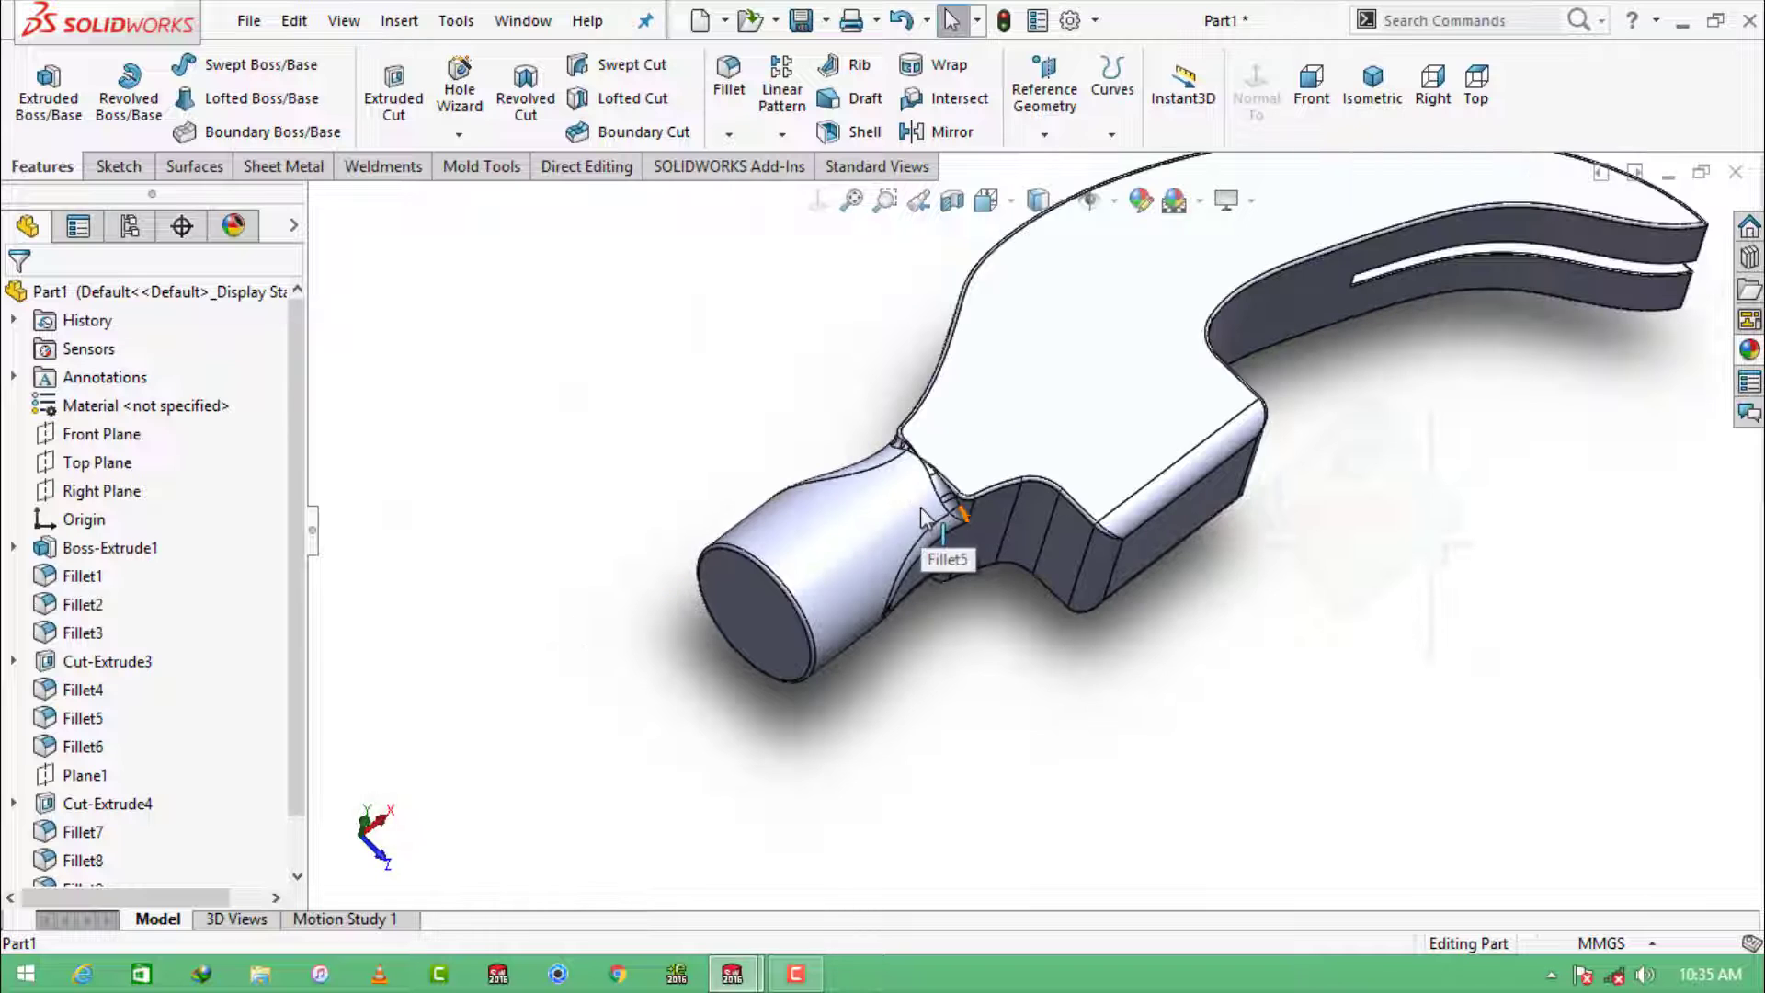
{"action": "left_click", "coordinate": [1372, 88]}
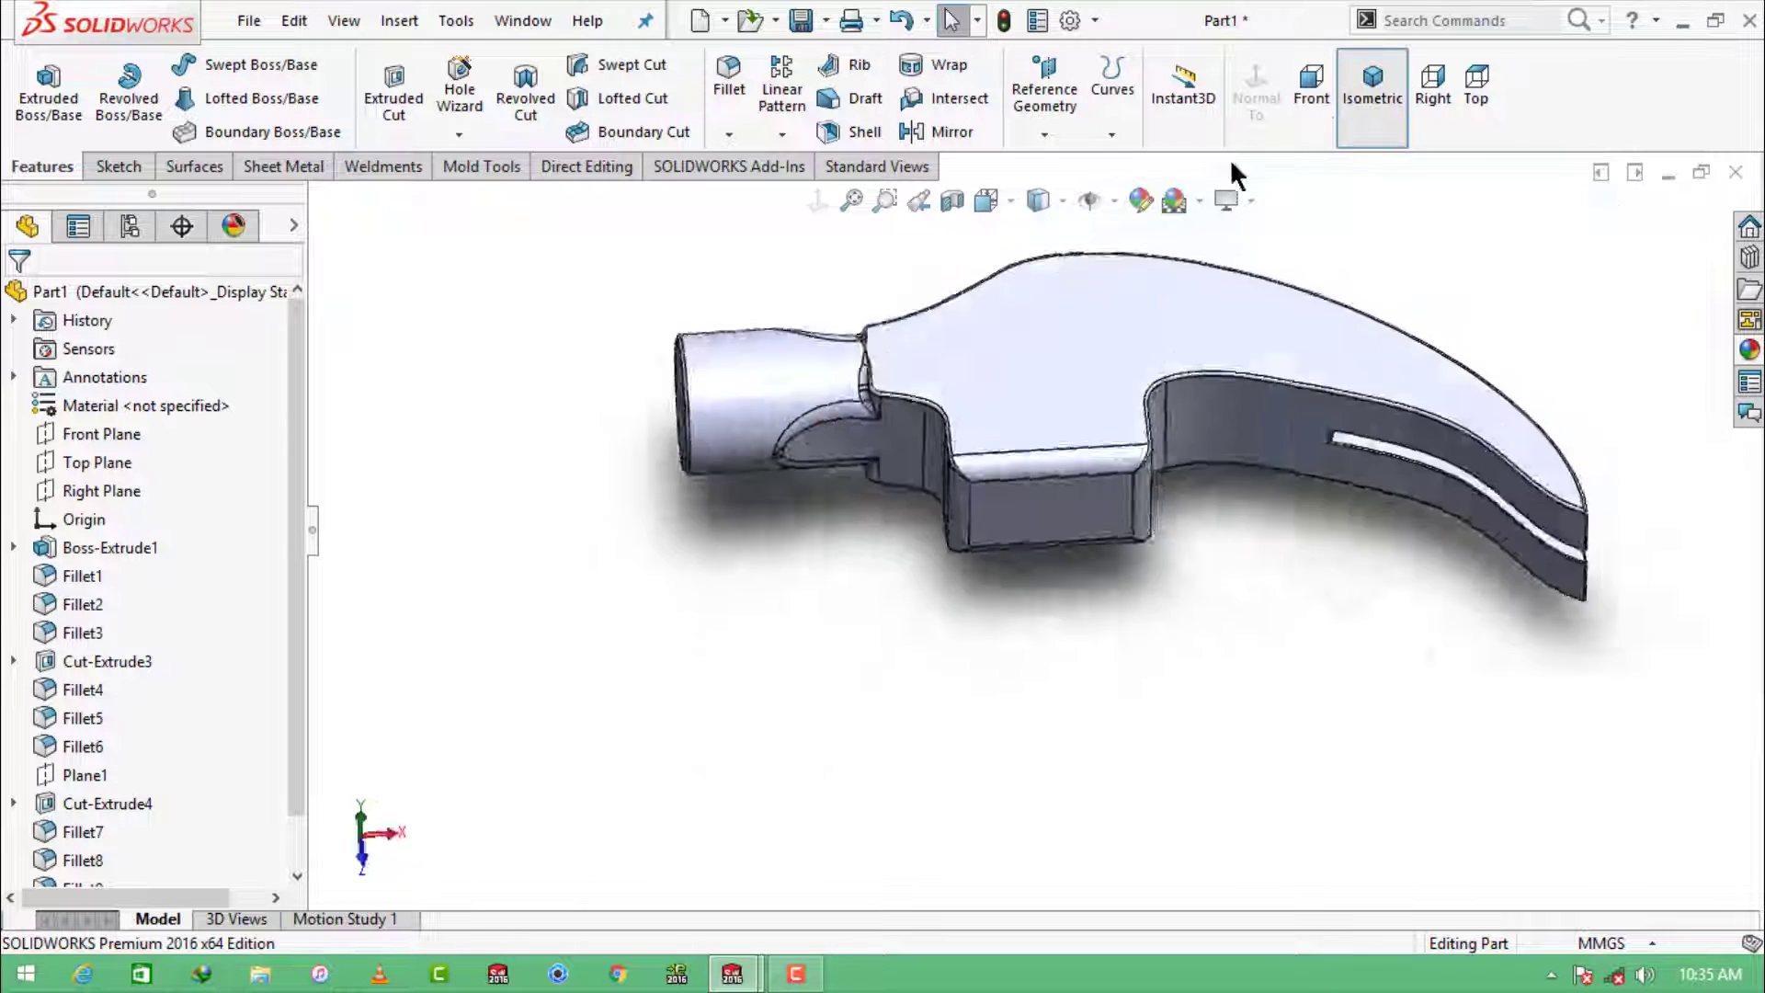
{"action": "left_click", "coordinate": [952, 455]}
{"action": "left_click", "coordinate": [1045, 89]}
{"action": "left_click", "coordinate": [1064, 165]}
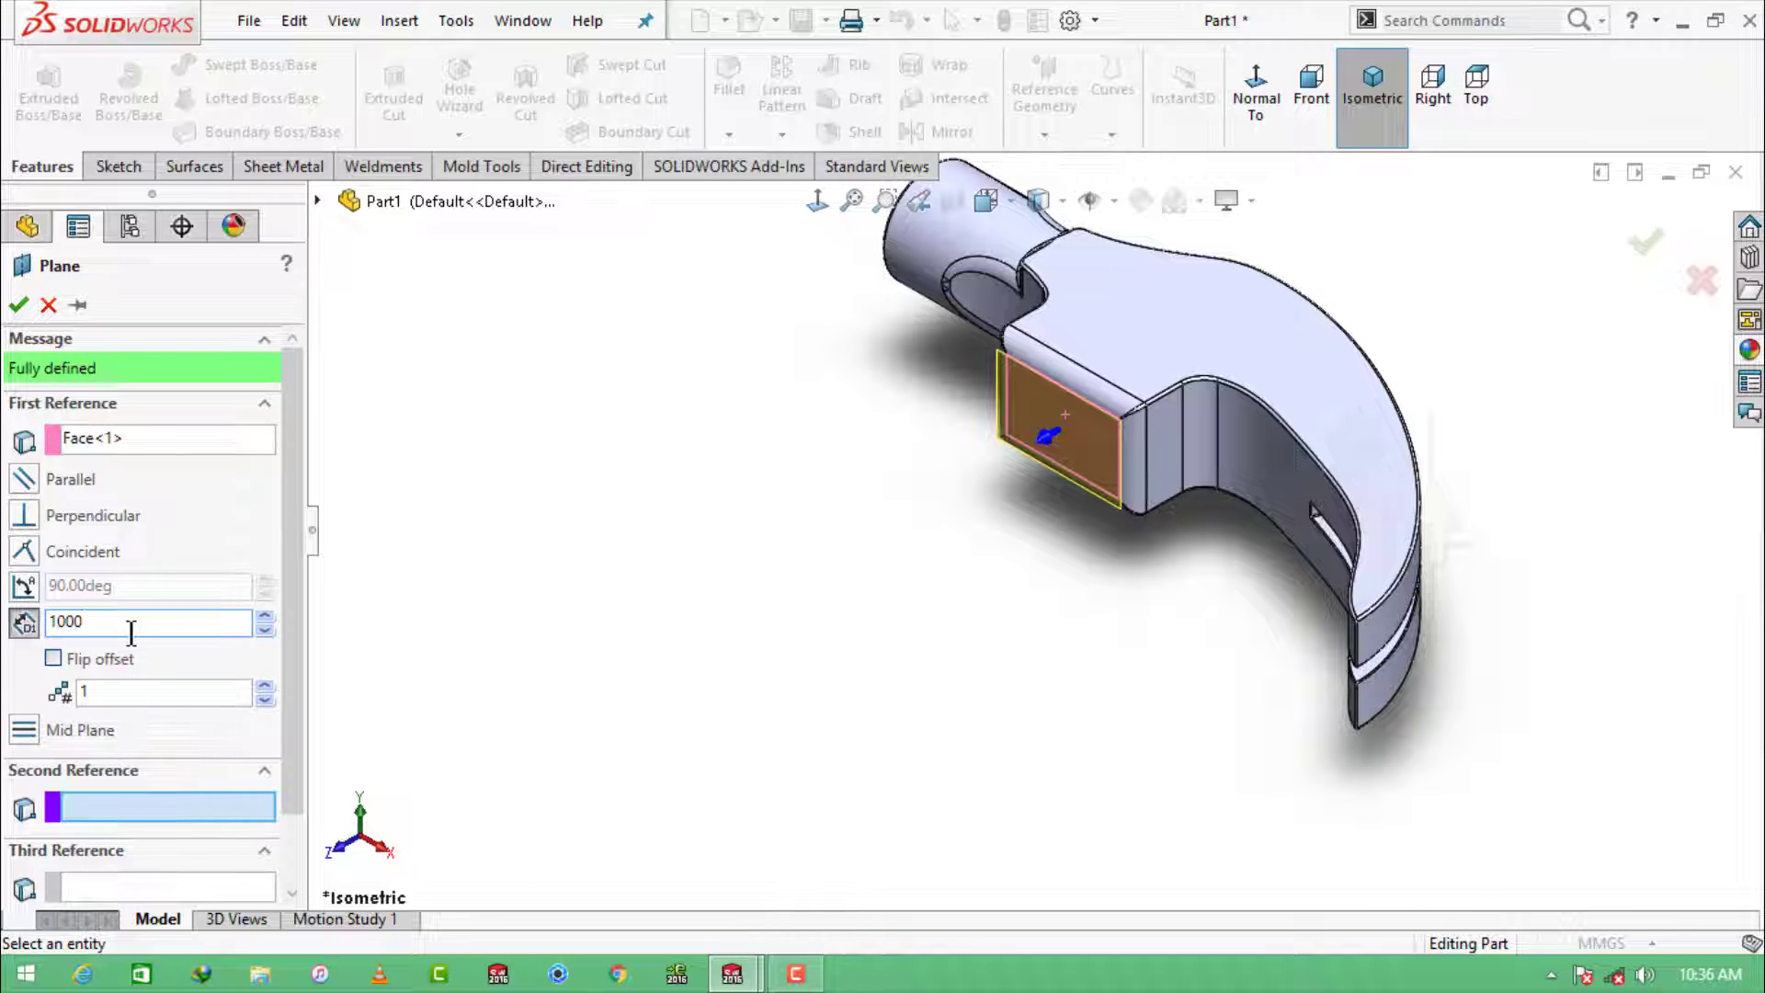
{"action": "key", "text": "Return"}
{"action": "left_click", "coordinate": [20, 305]}
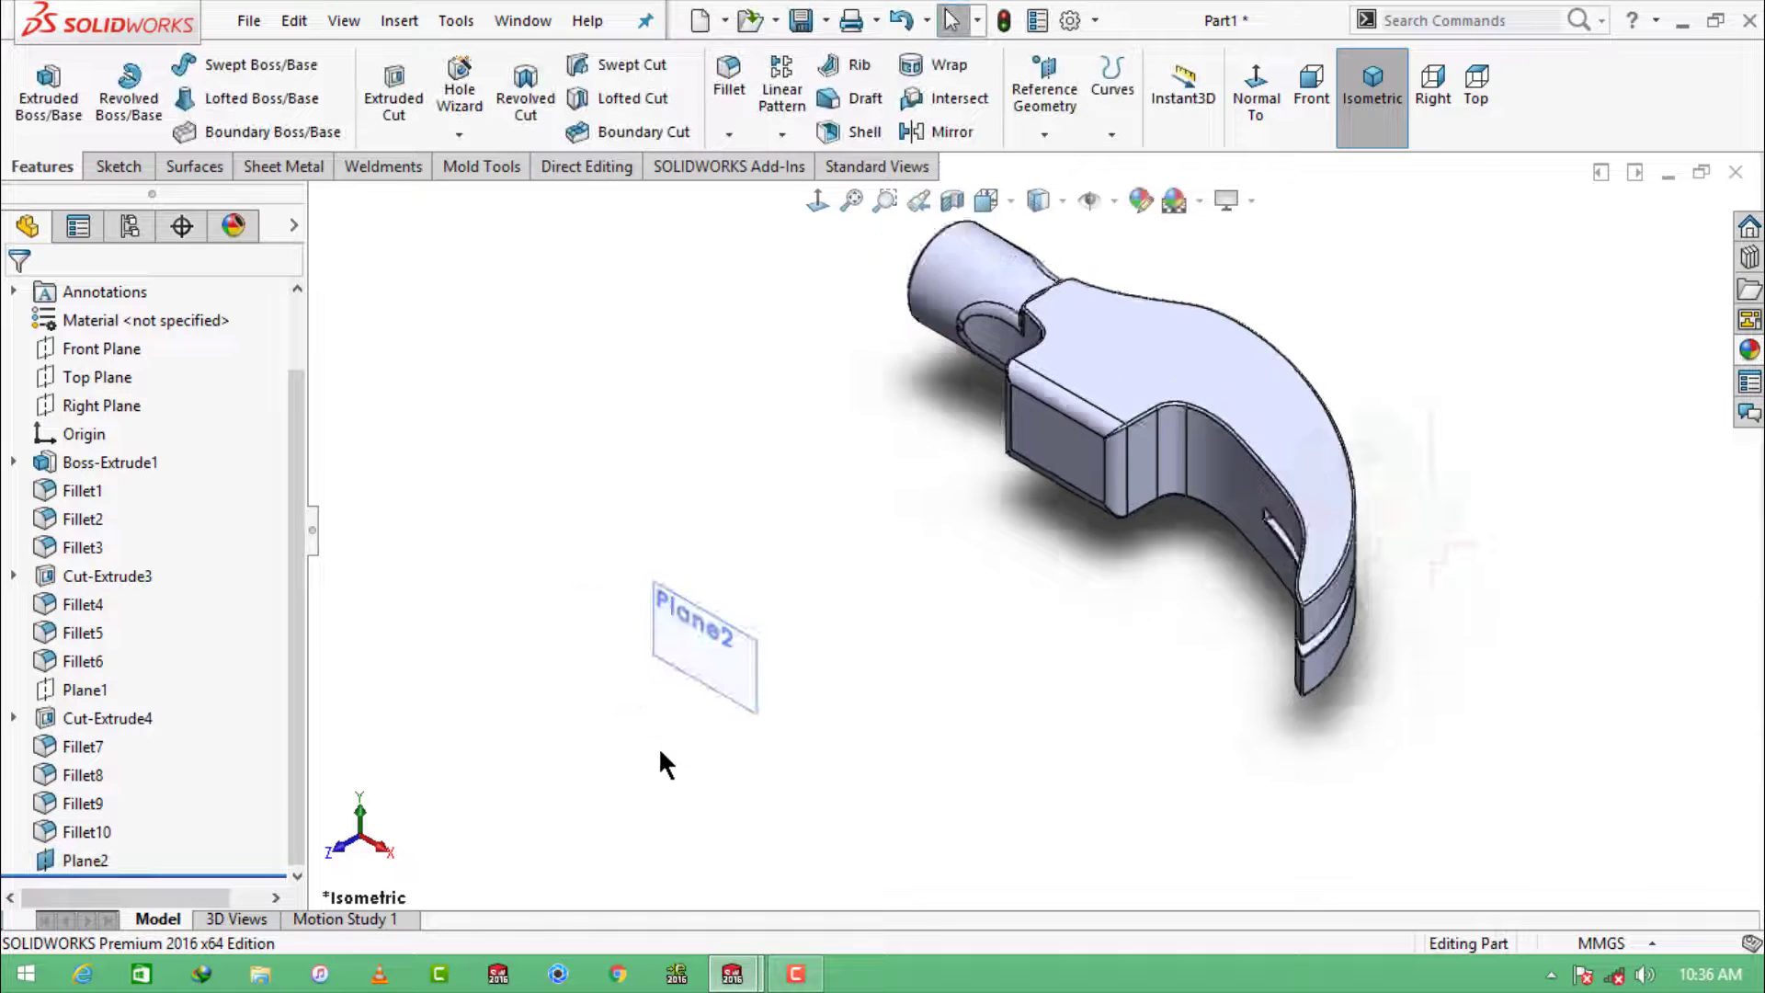
Step: Create a second reference plane offset 1500 mm from Plane2, farther away from the hammer head
{"action": "left_click", "coordinate": [1044, 101]}
{"action": "left_click", "coordinate": [1067, 166]}
{"action": "left_click", "coordinate": [1094, 488]}
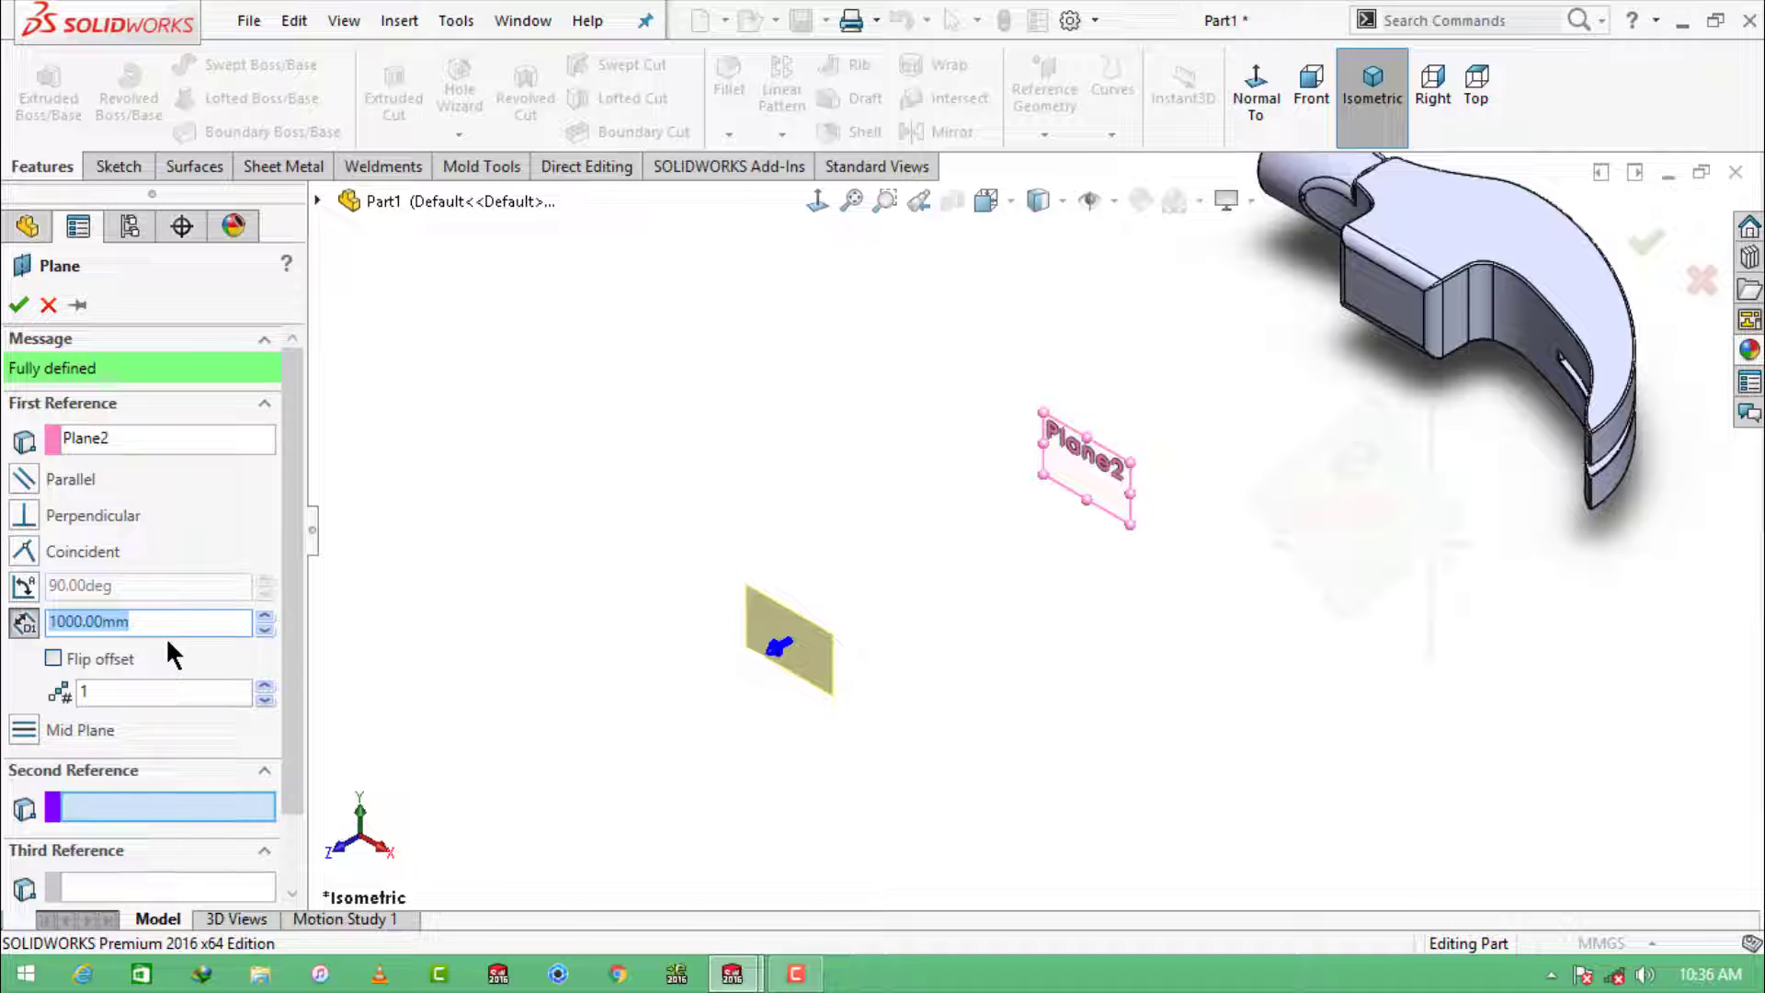
{"action": "type", "text": "1500"}
{"action": "key", "text": "Return"}
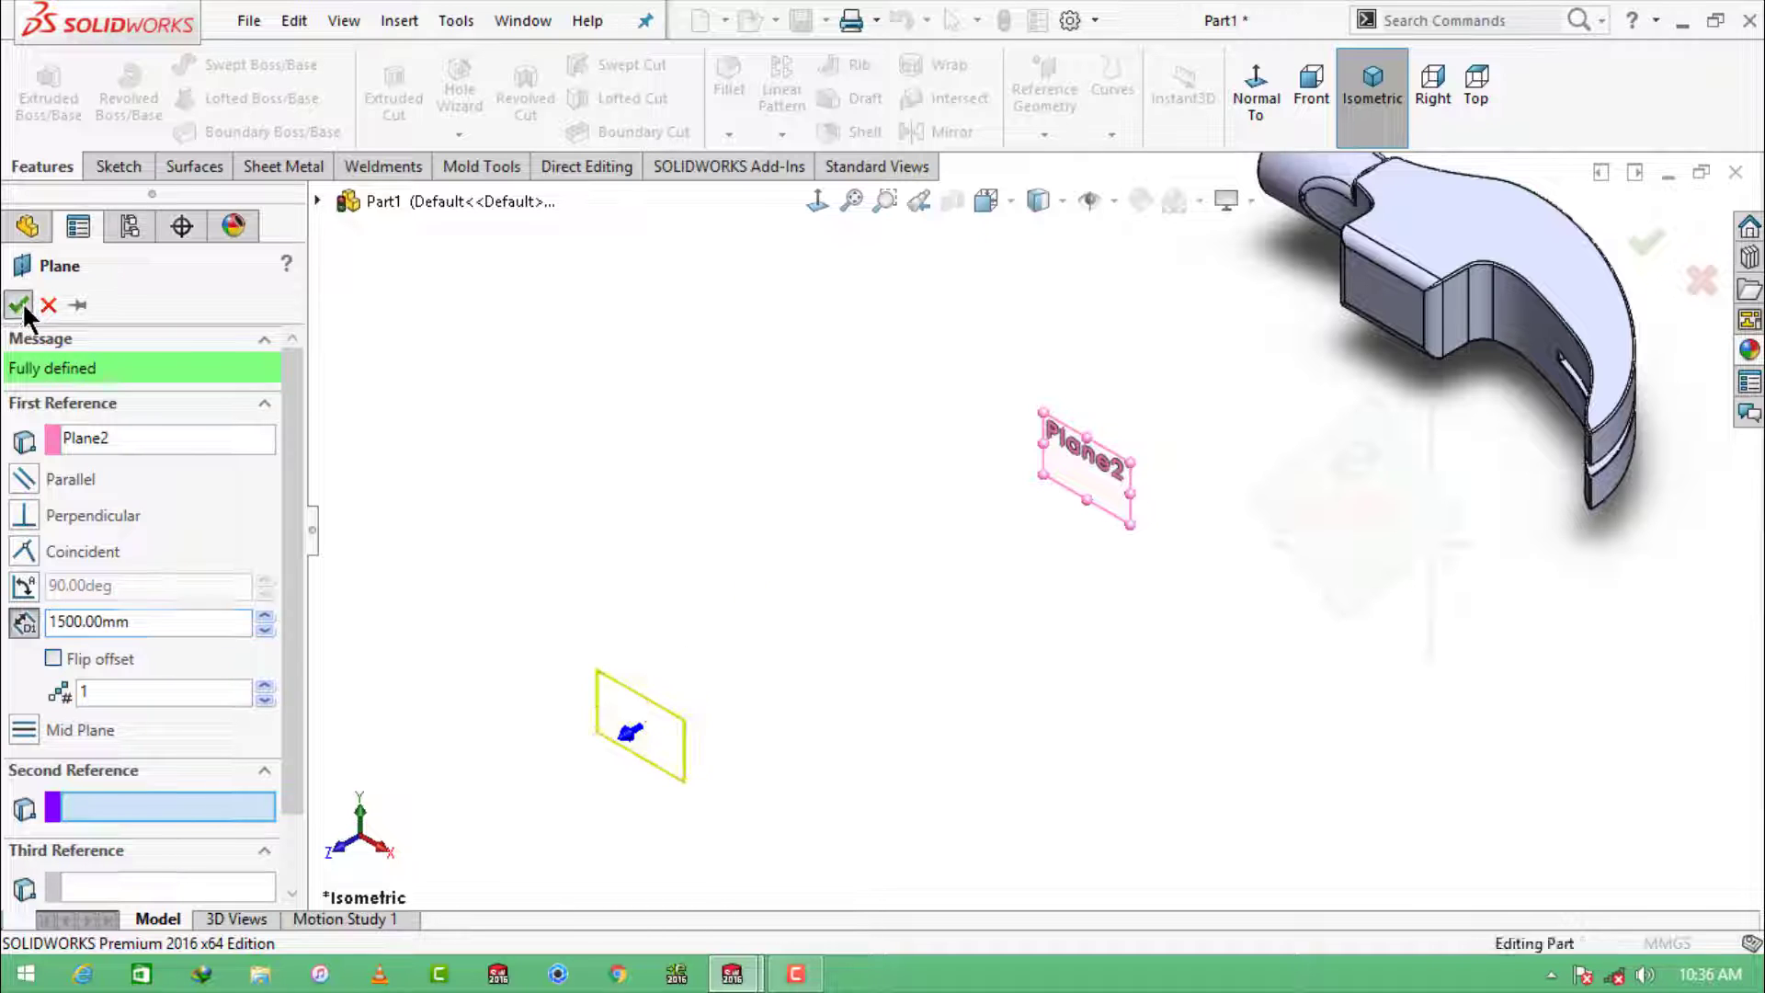
{"action": "left_click", "coordinate": [18, 304]}
Step: Set the offset distance of Plane3 from Plane2 to 2000 mm
{"action": "scroll", "coordinate": [848, 632], "scroll_direction": "up", "scroll_amount": 4}
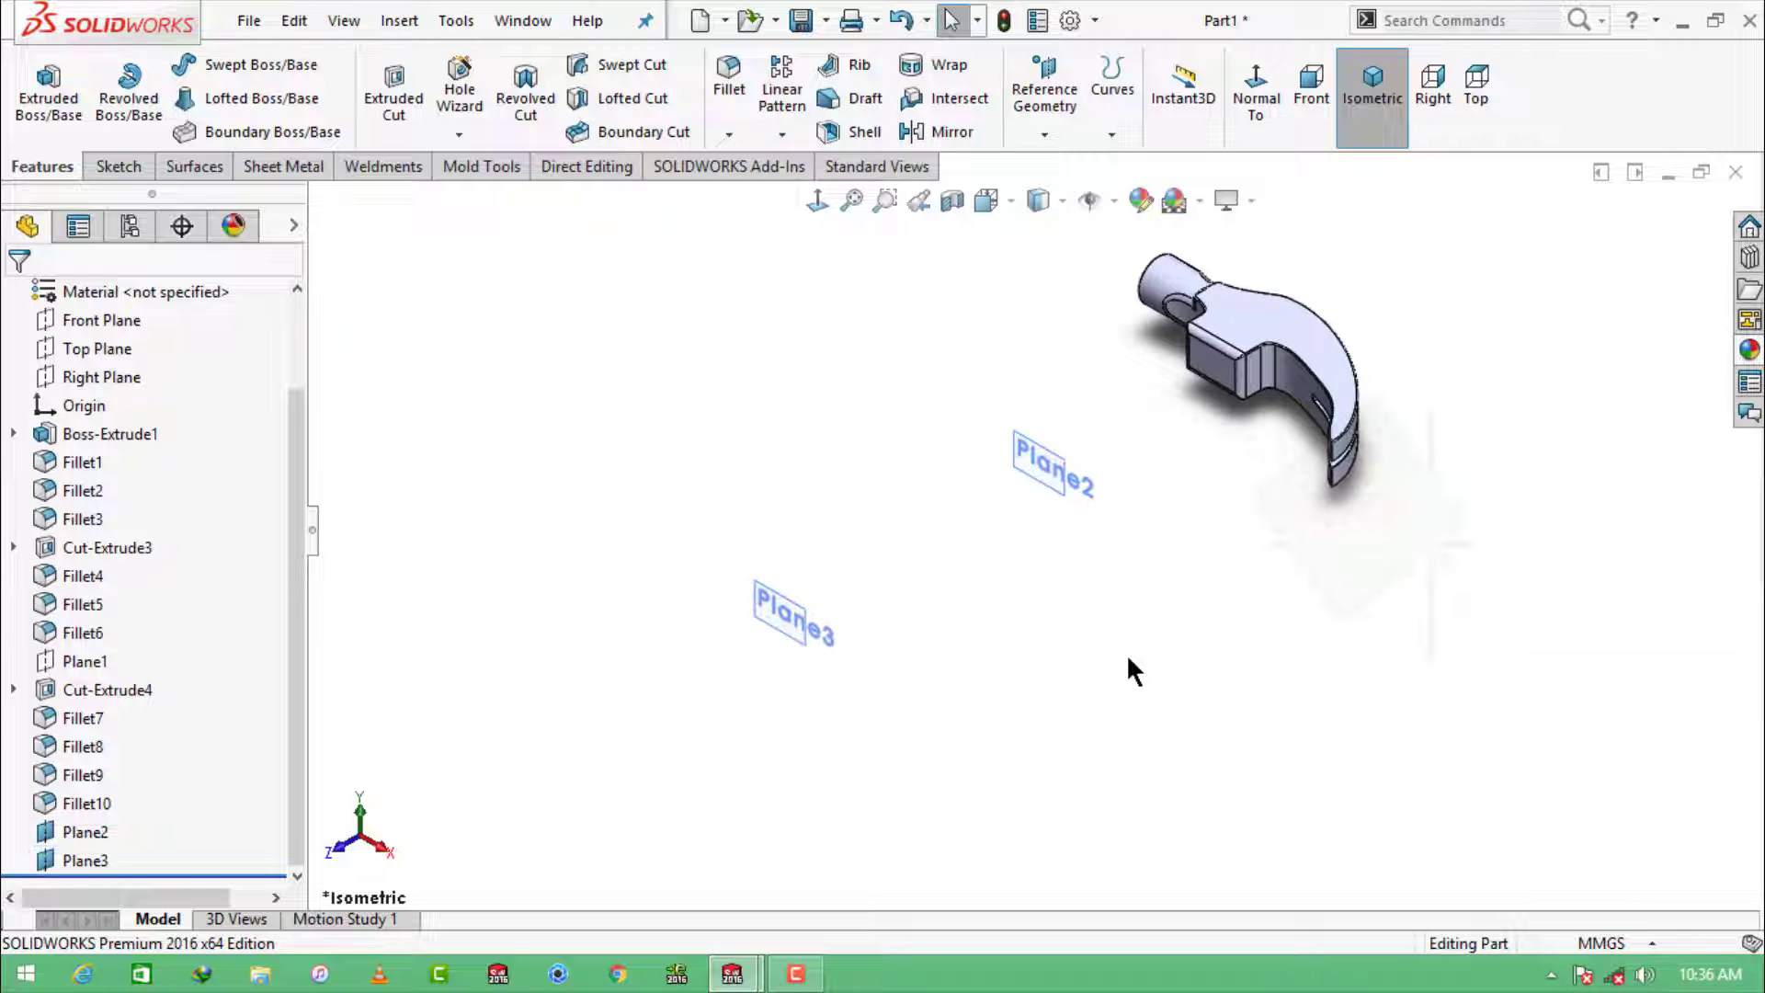
{"action": "scroll", "coordinate": [1201, 414], "scroll_direction": "down", "scroll_amount": 2}
{"action": "left_click", "coordinate": [72, 862]}
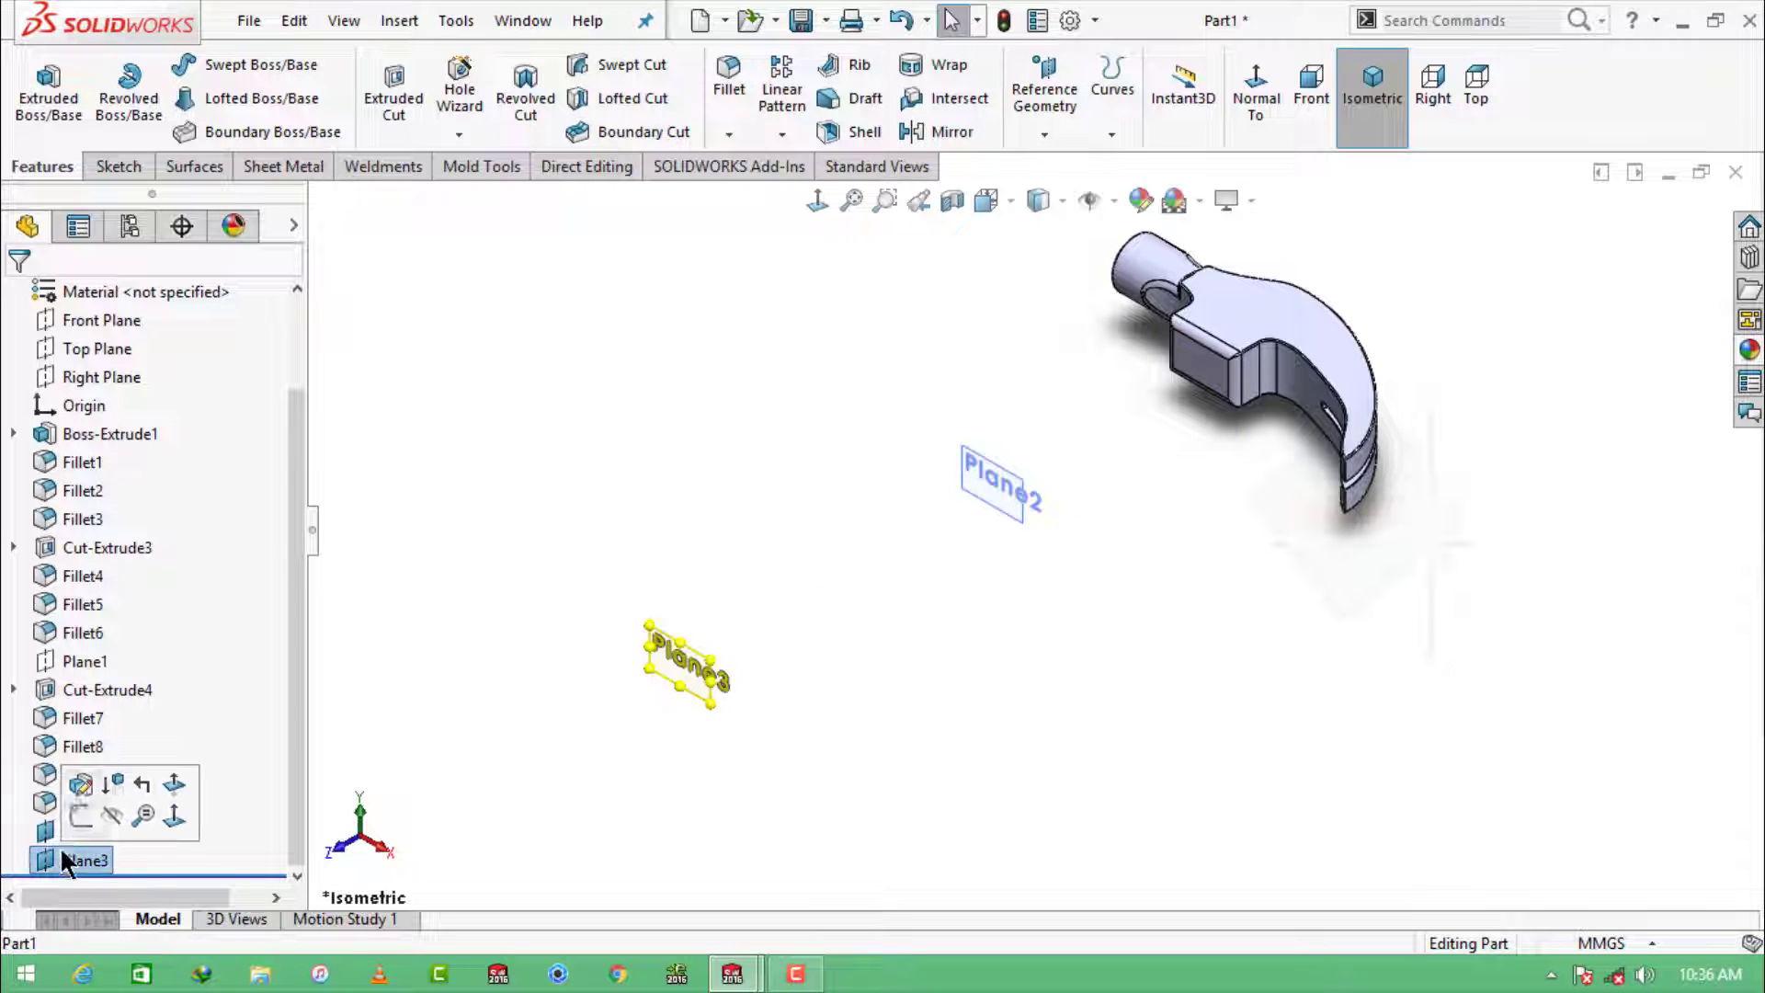
{"action": "left_click", "coordinate": [91, 791]}
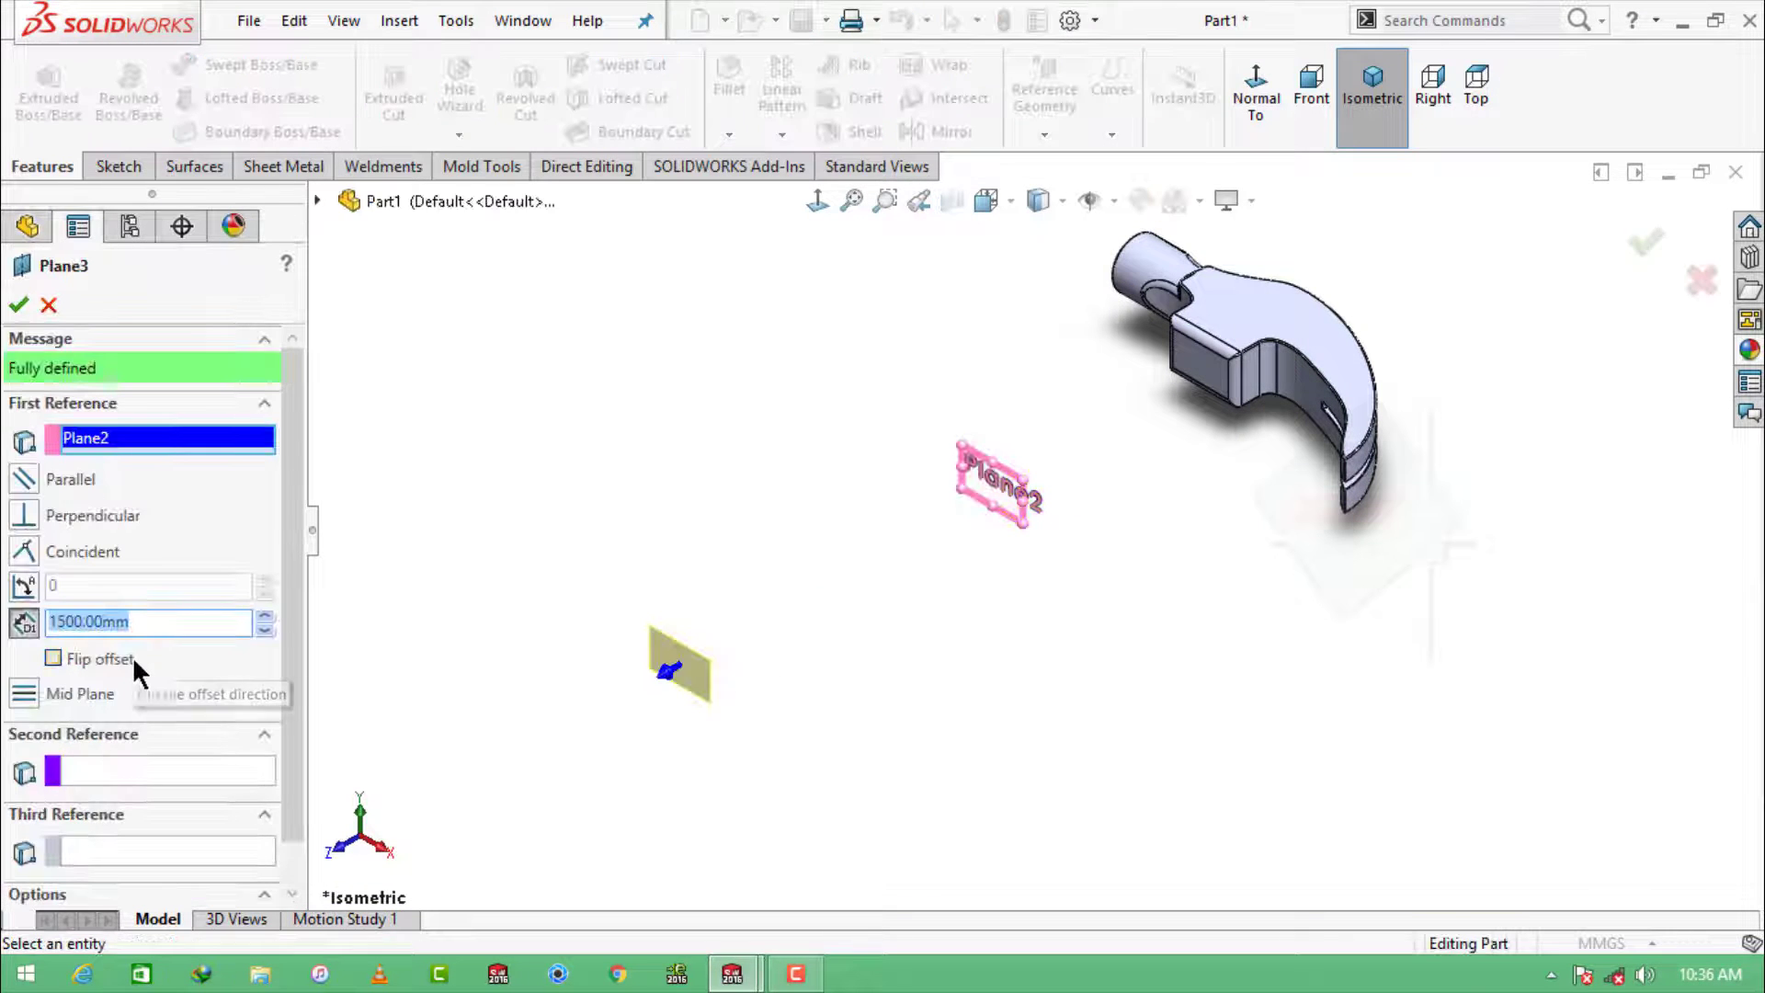
{"action": "type", "text": "2000"}
{"action": "key", "text": "Return"}
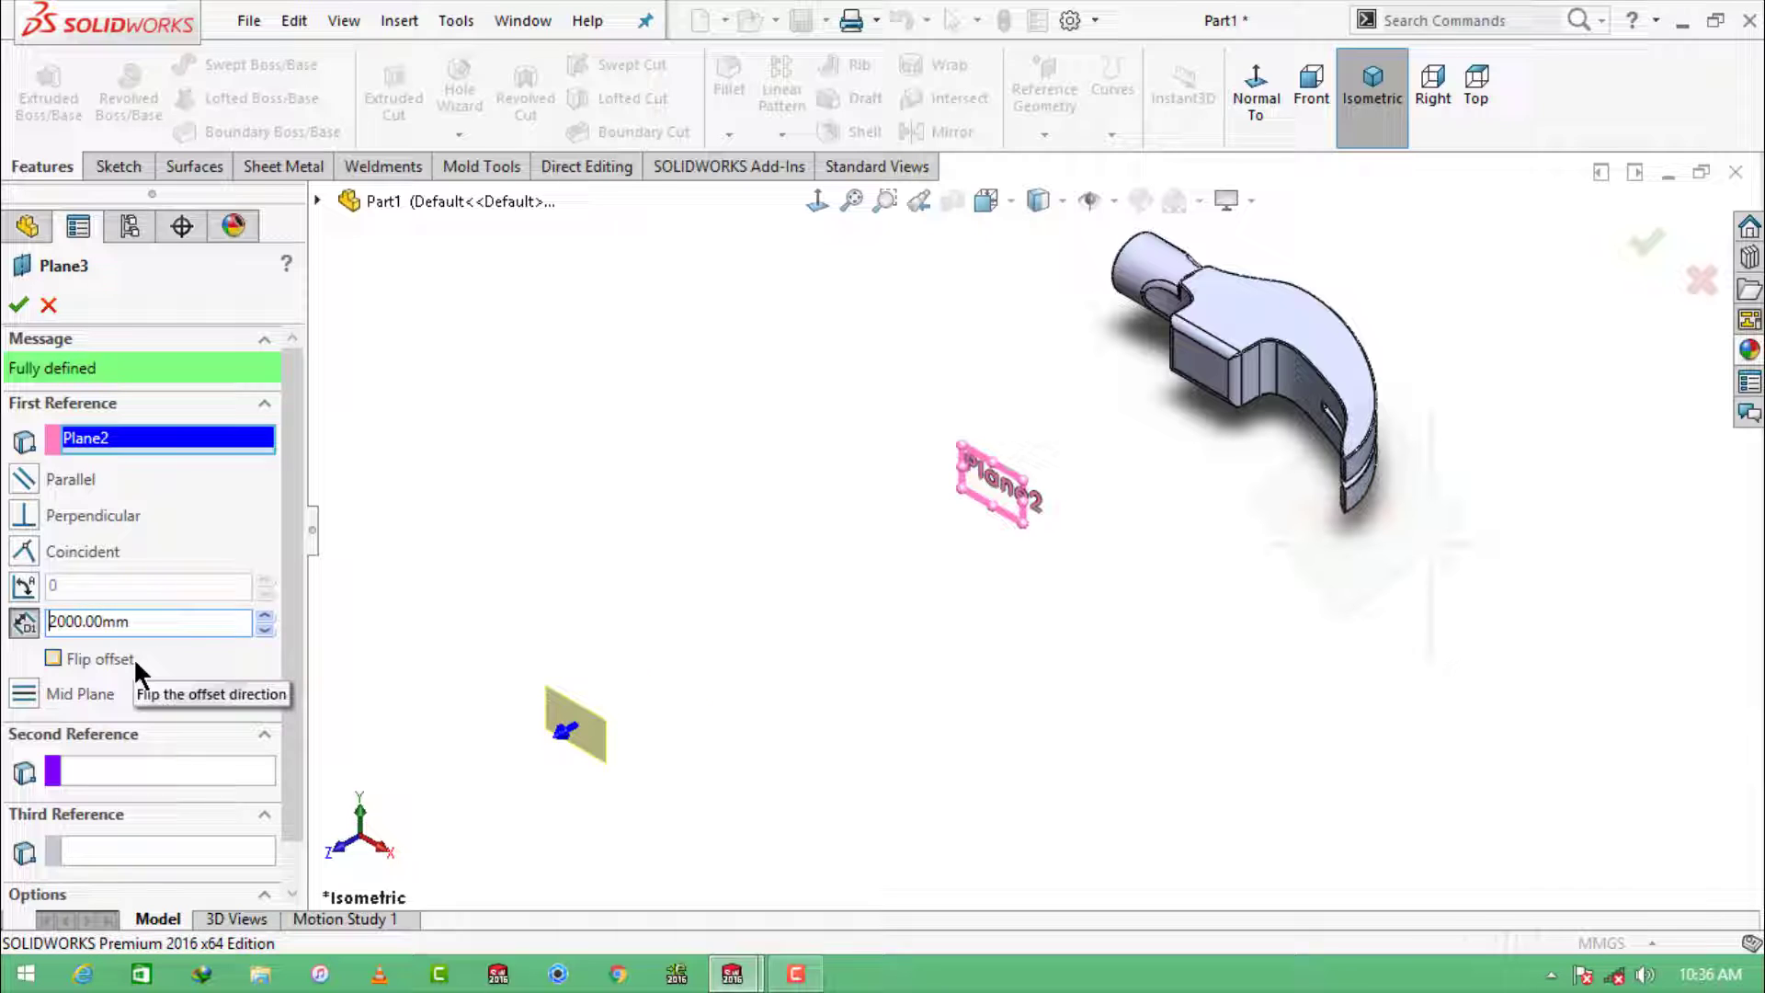
{"action": "left_click", "coordinate": [18, 304]}
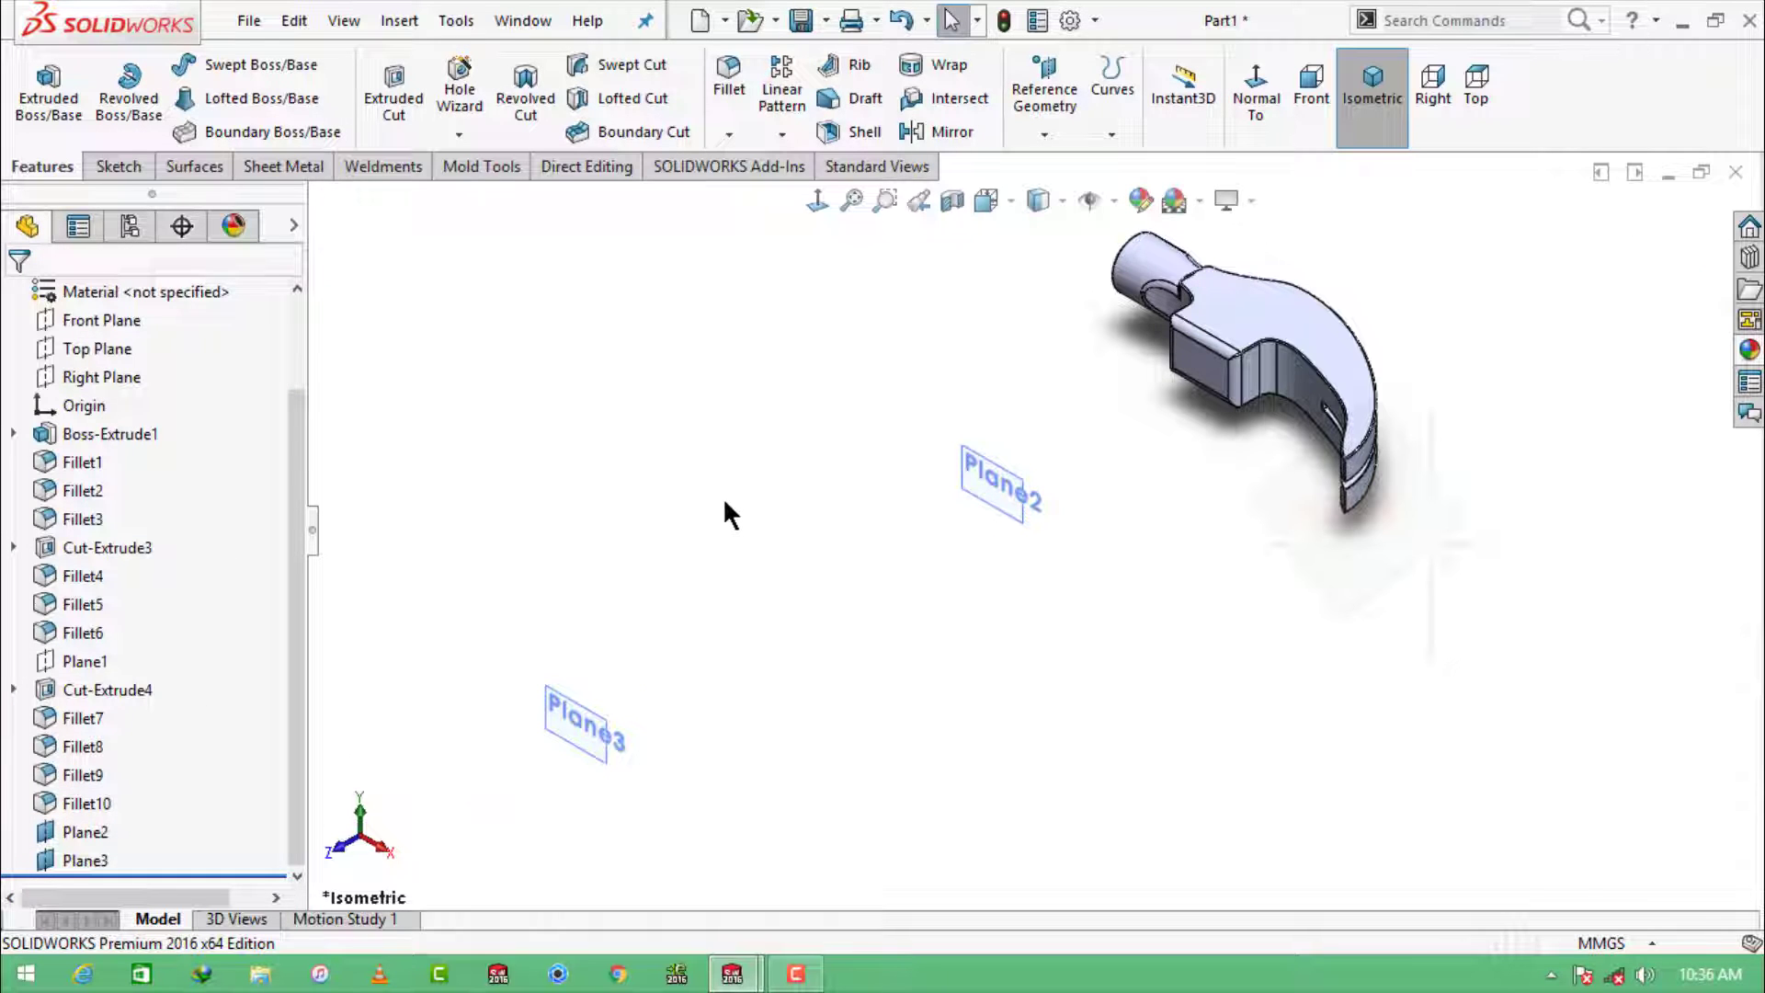
Step: Sketch on the socket block's flat end face and convert the face outline into sketch entities
{"action": "scroll", "coordinate": [1288, 301], "scroll_direction": "down", "scroll_amount": 4}
{"action": "left_click", "coordinate": [1100, 428]}
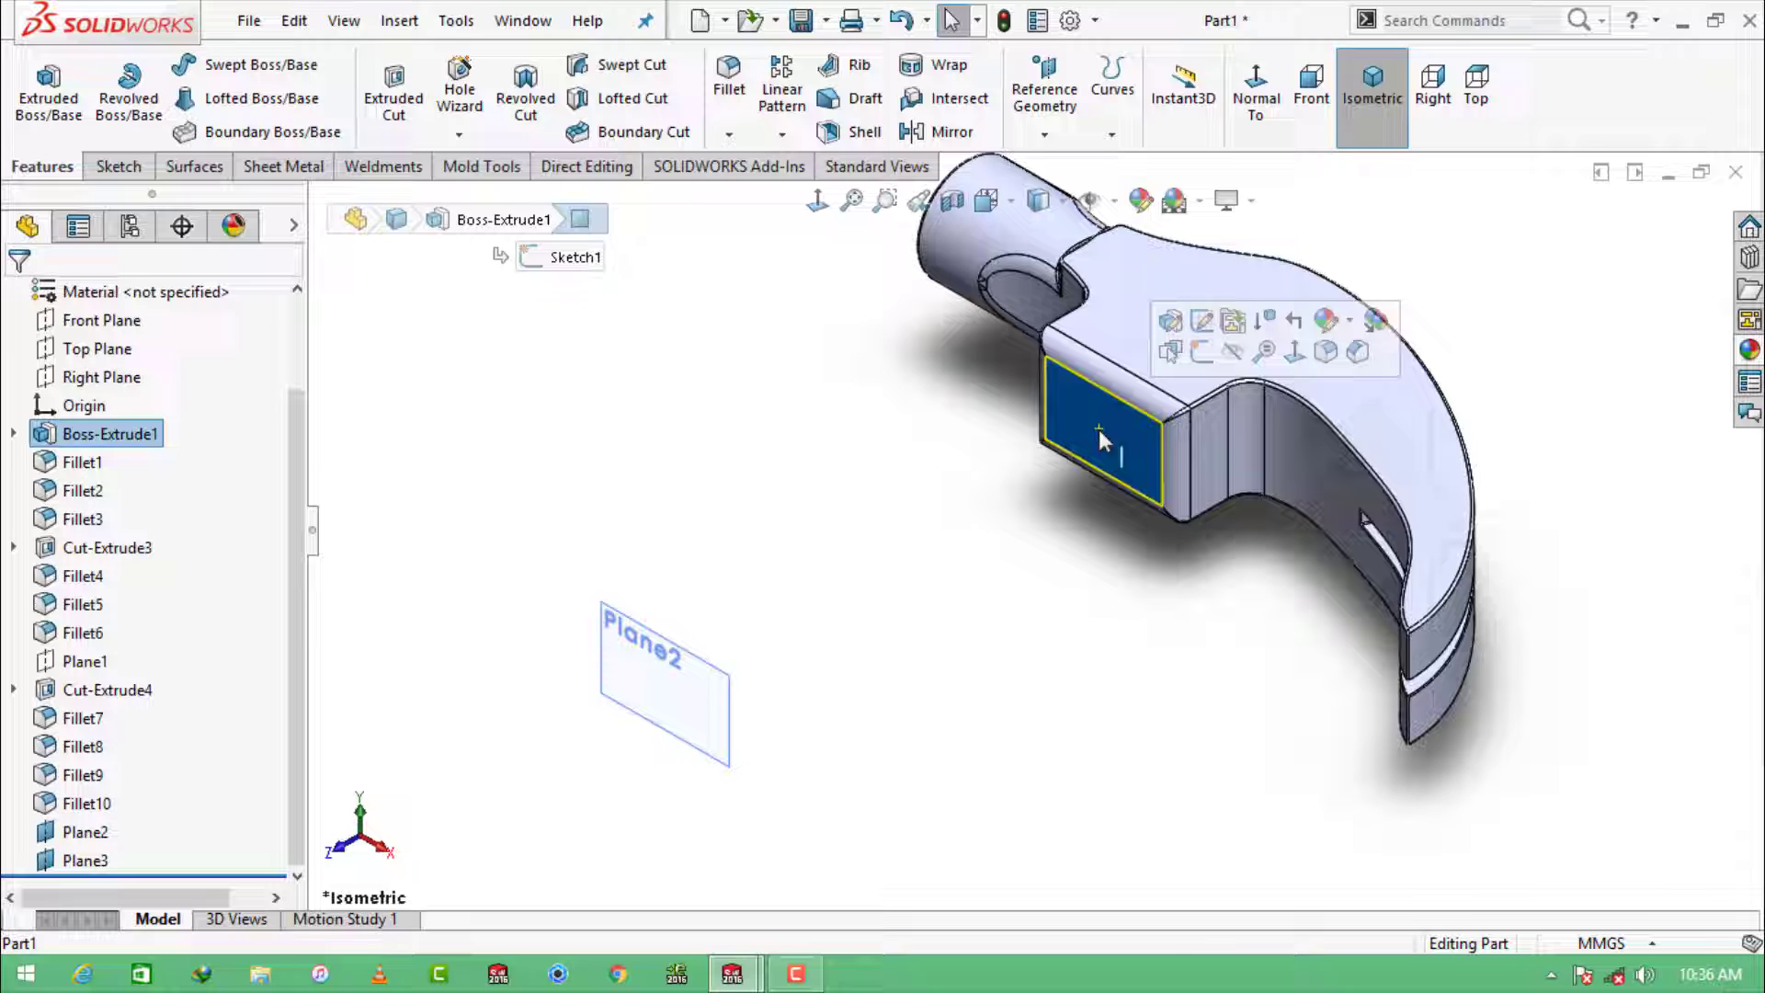
{"action": "left_click", "coordinate": [1203, 353]}
{"action": "left_click", "coordinate": [426, 87]}
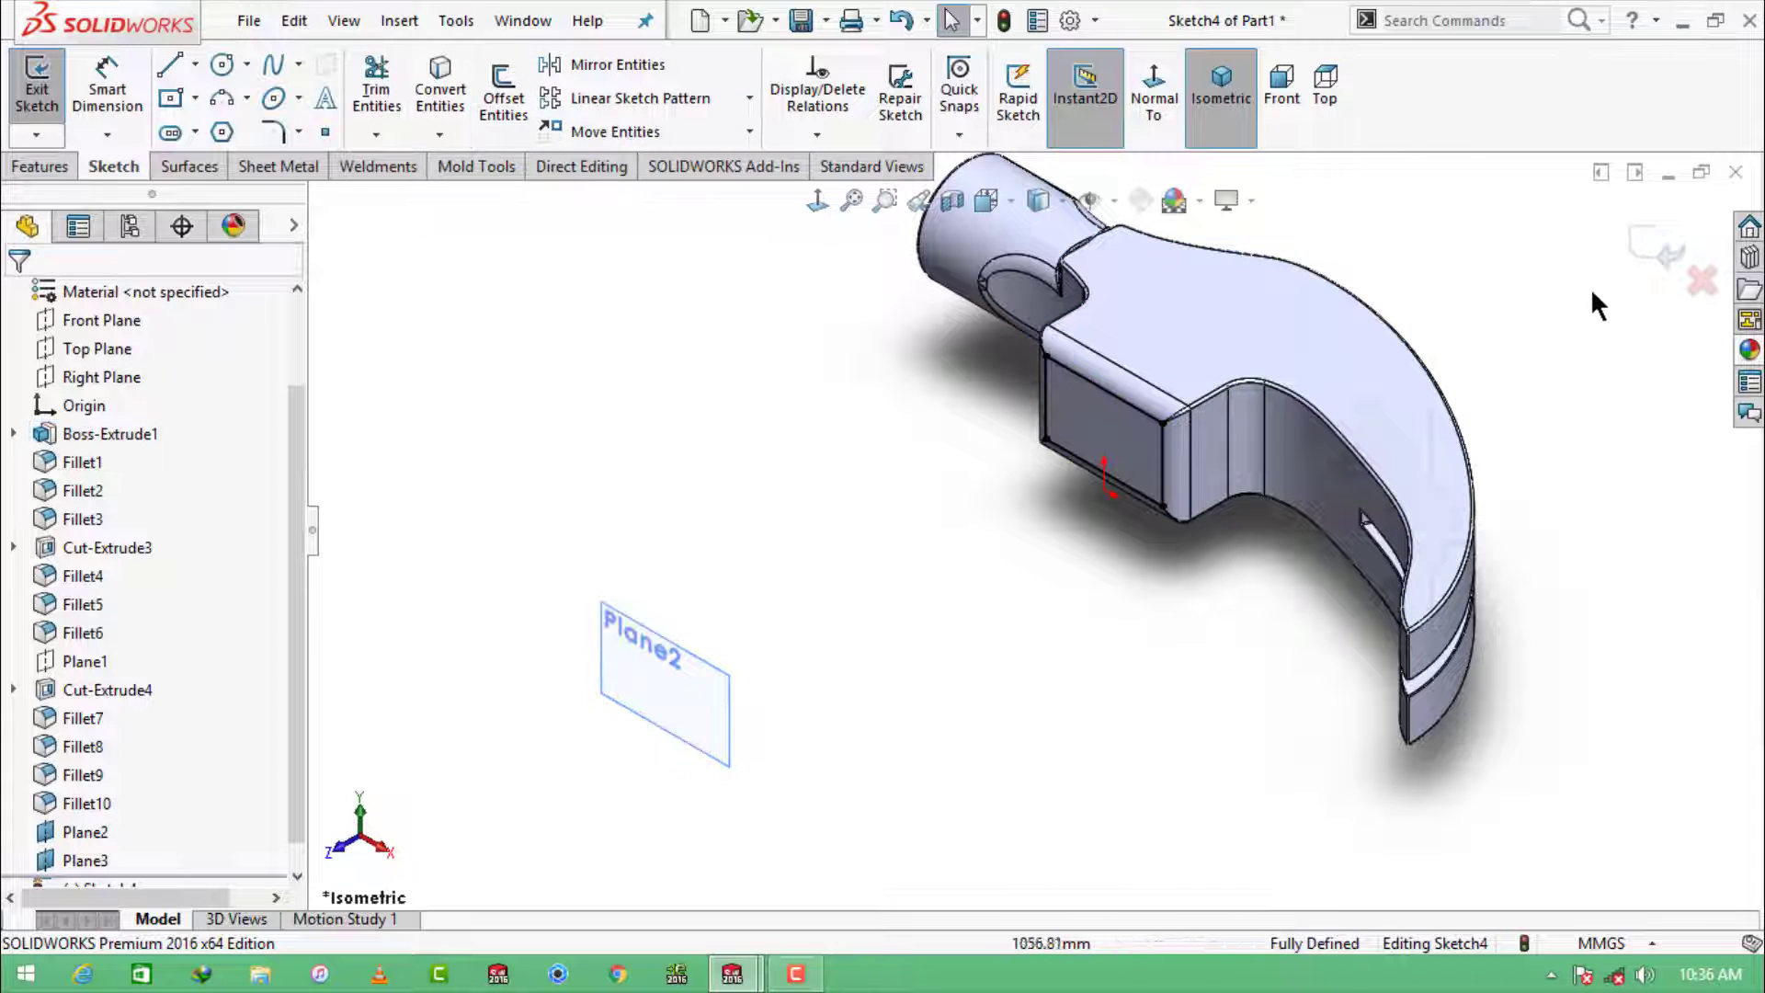
Step: On Plane2, sketch a vertical construction line about 164 mm long between the midpoints of the end face's two long edges
{"action": "left_click", "coordinate": [683, 686]}
{"action": "left_click", "coordinate": [780, 604]}
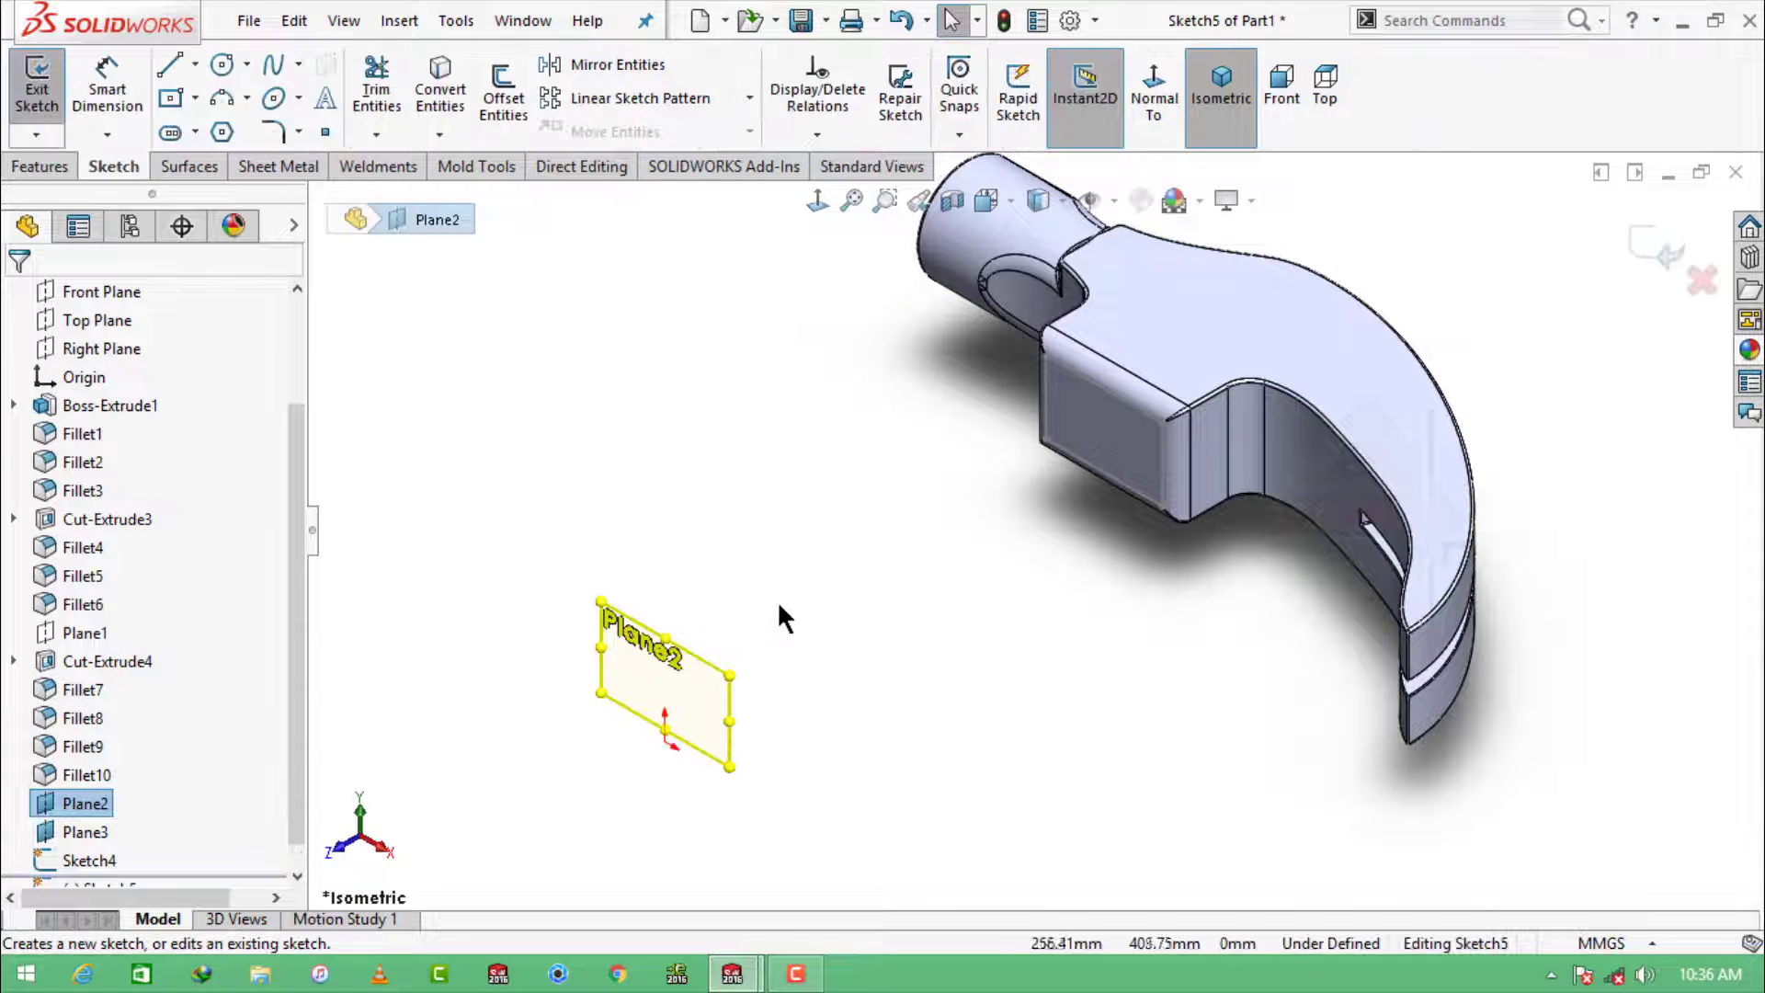
{"action": "left_click", "coordinate": [1156, 103]}
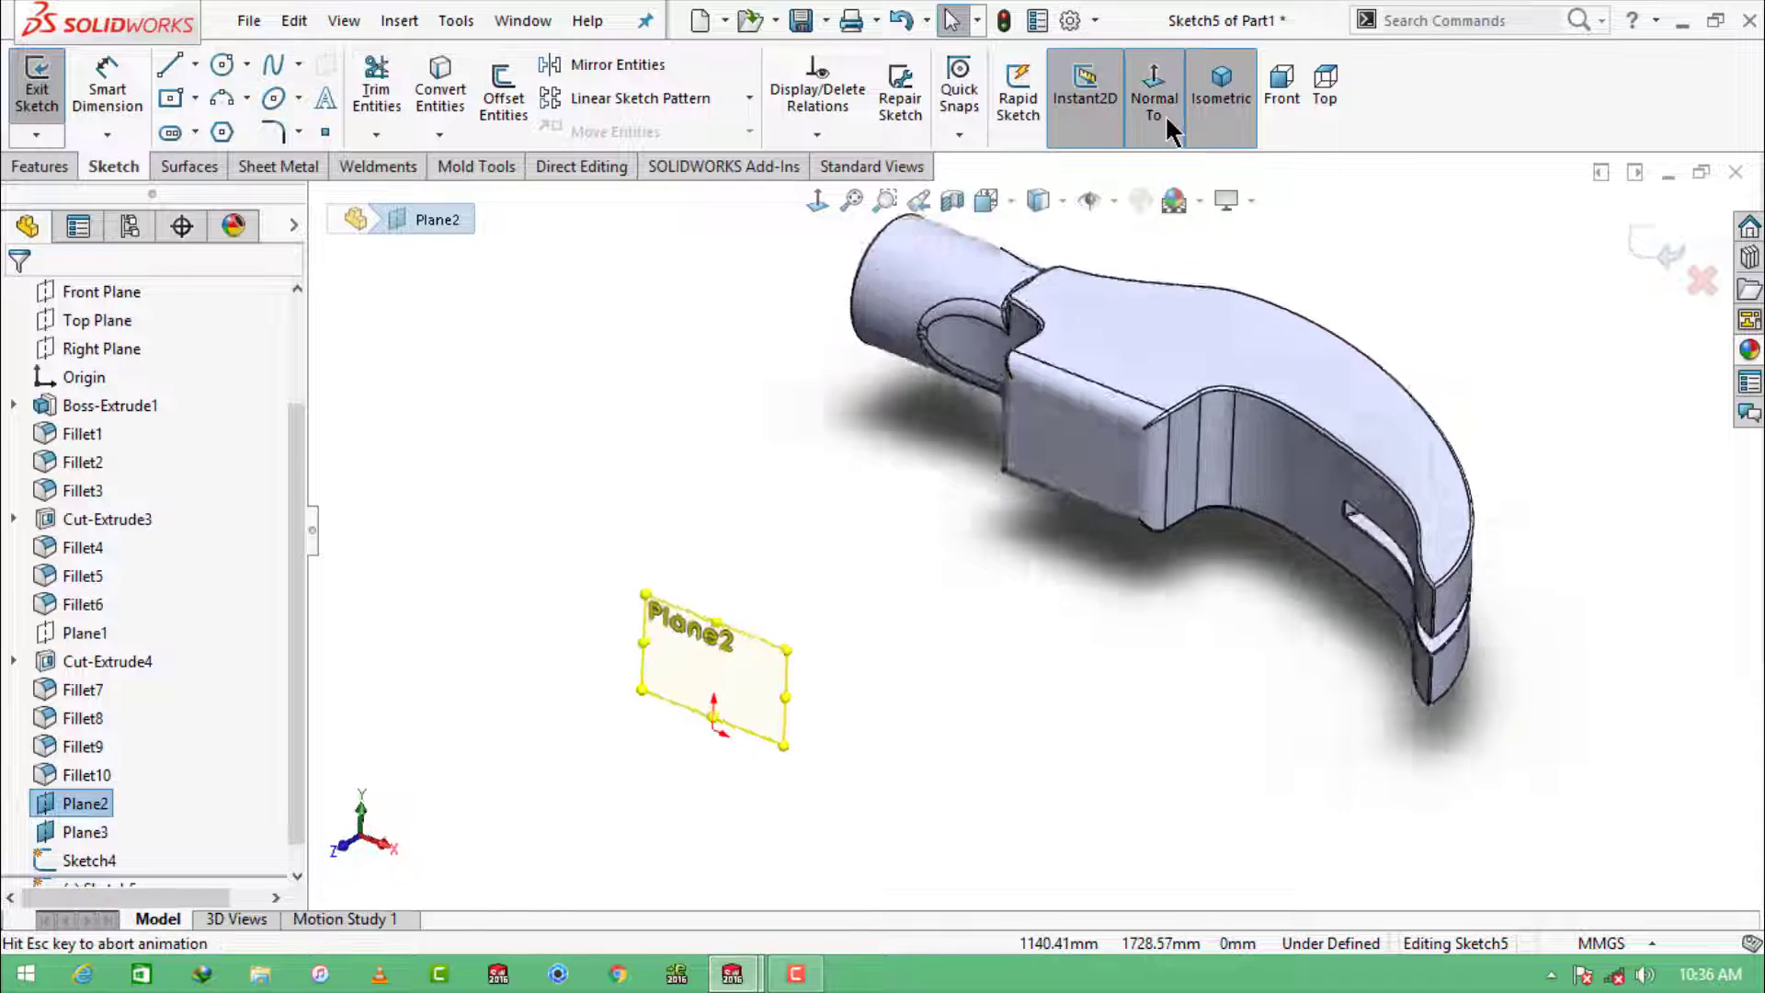
{"action": "left_click", "coordinate": [223, 66]}
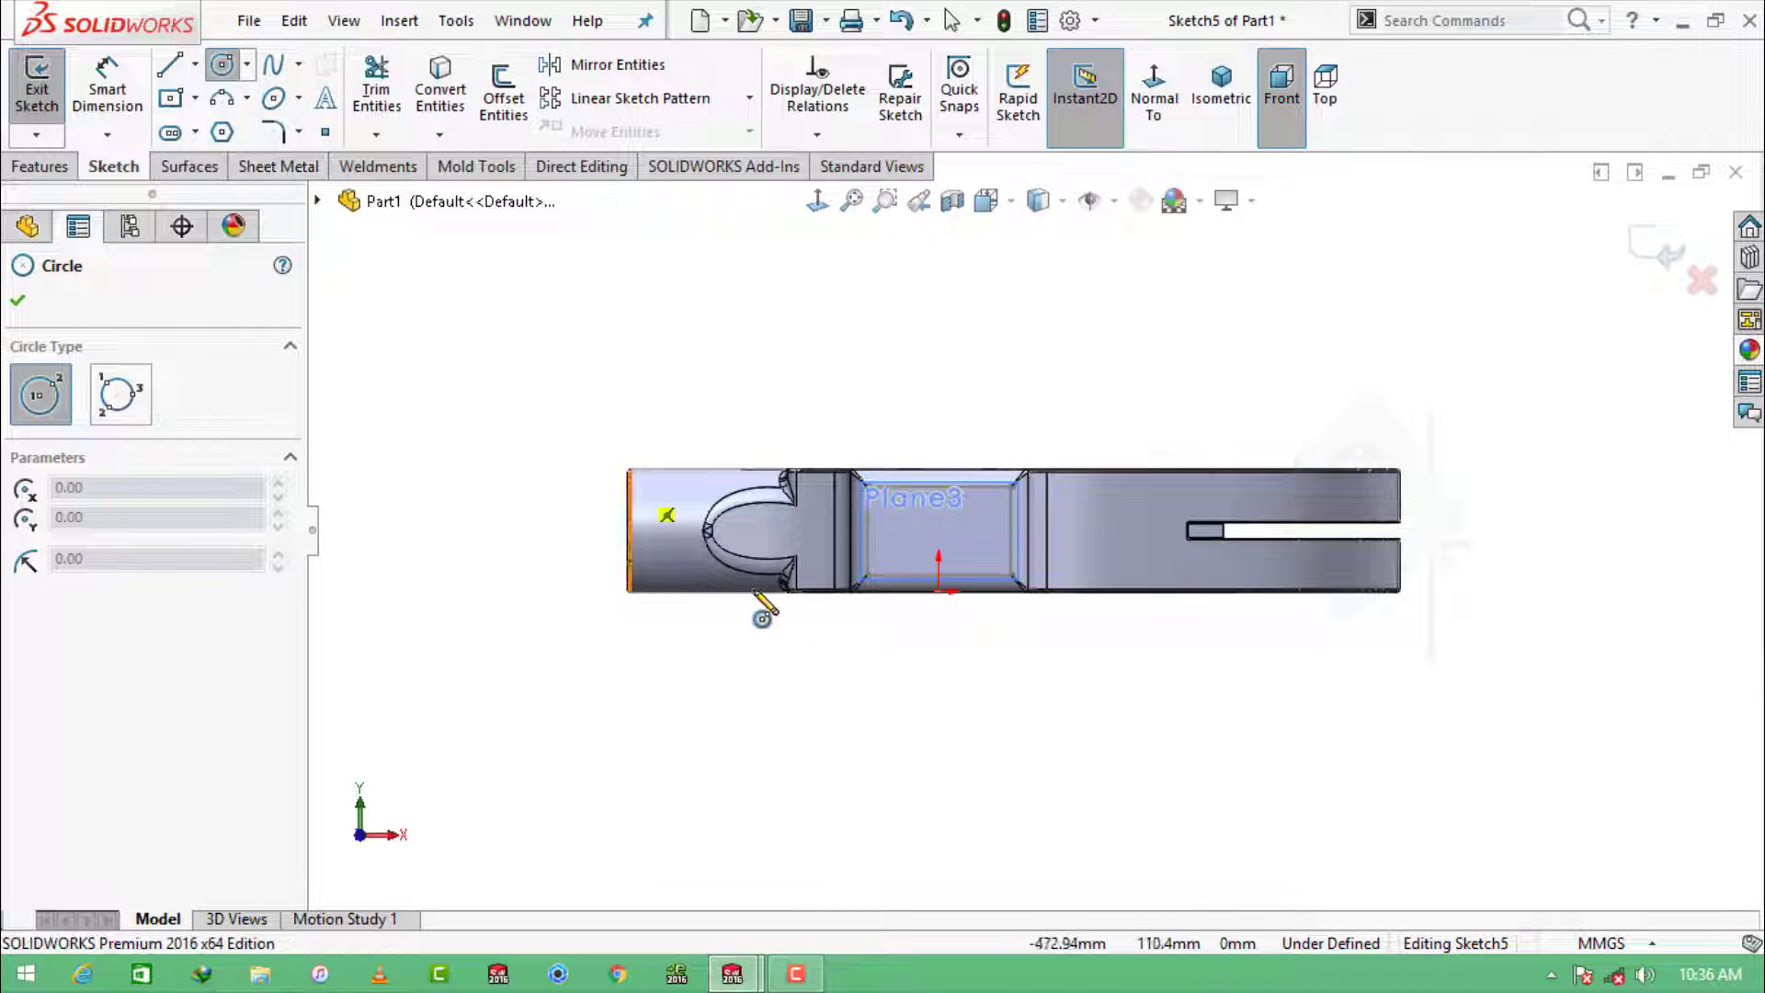
{"action": "scroll", "coordinate": [884, 553], "scroll_direction": "down", "scroll_amount": 4}
{"action": "key", "text": "Escape"}
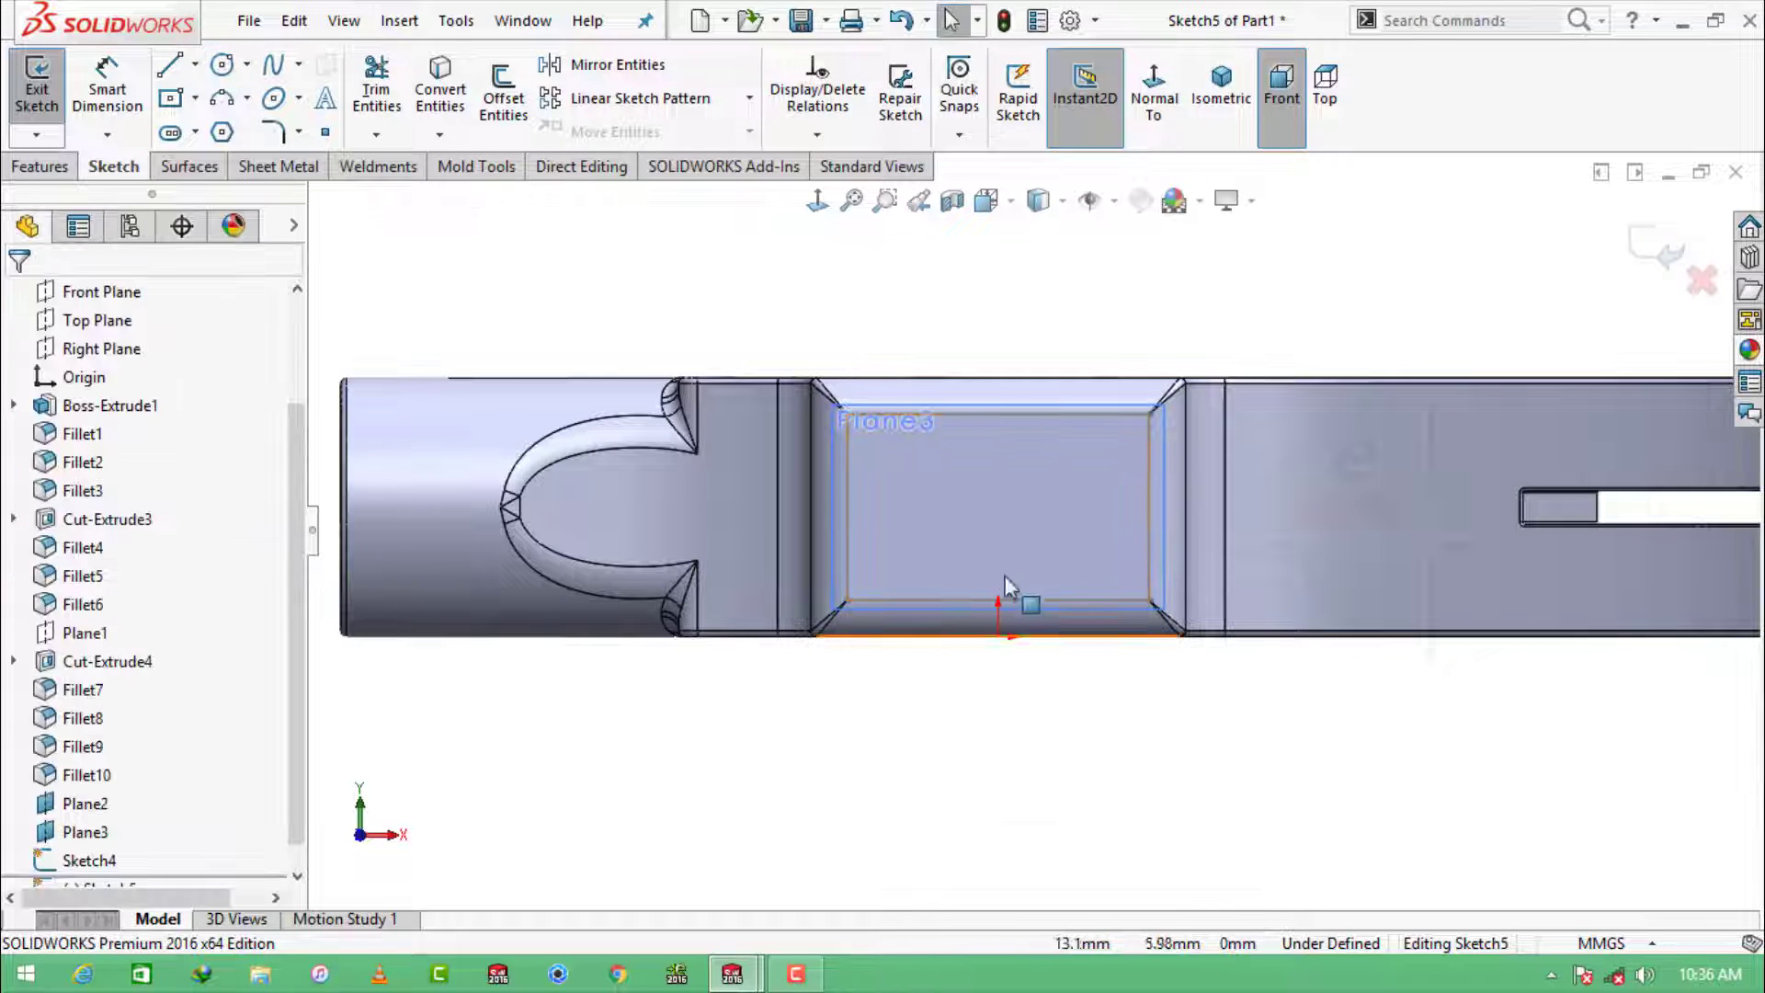
{"action": "left_click", "coordinate": [196, 66]}
{"action": "left_click", "coordinate": [202, 125]}
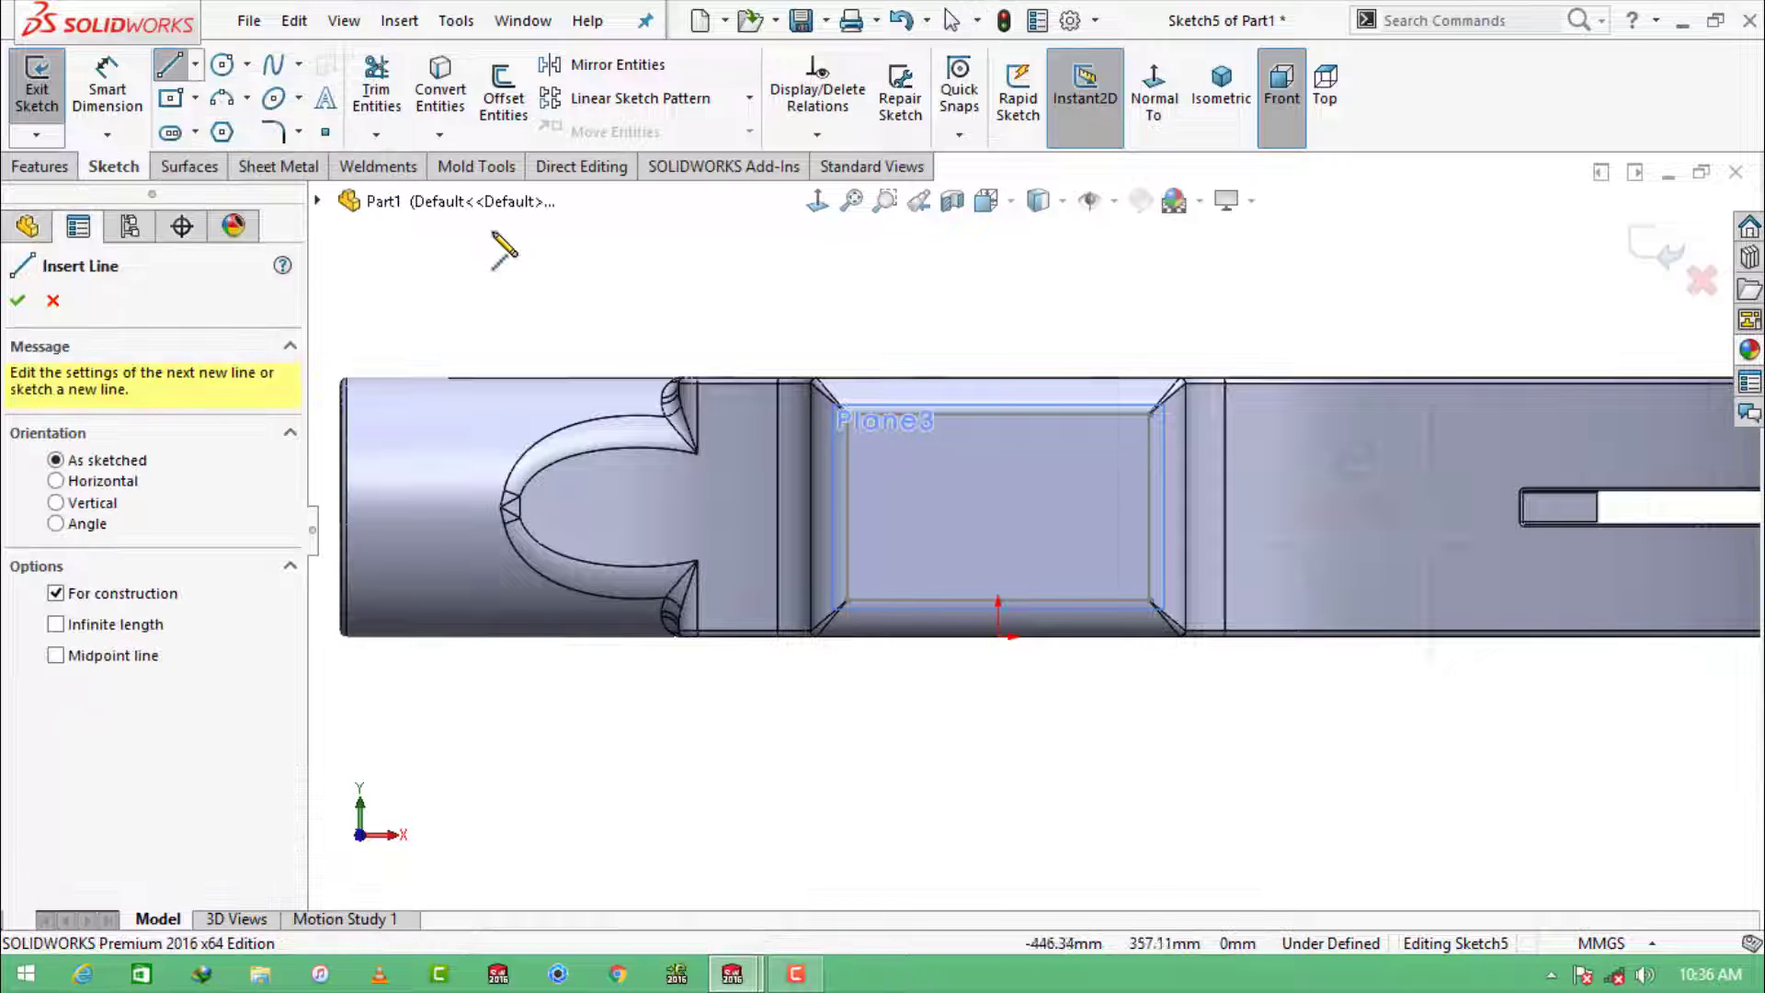
{"action": "left_click", "coordinate": [999, 415]}
{"action": "left_click", "coordinate": [998, 603]}
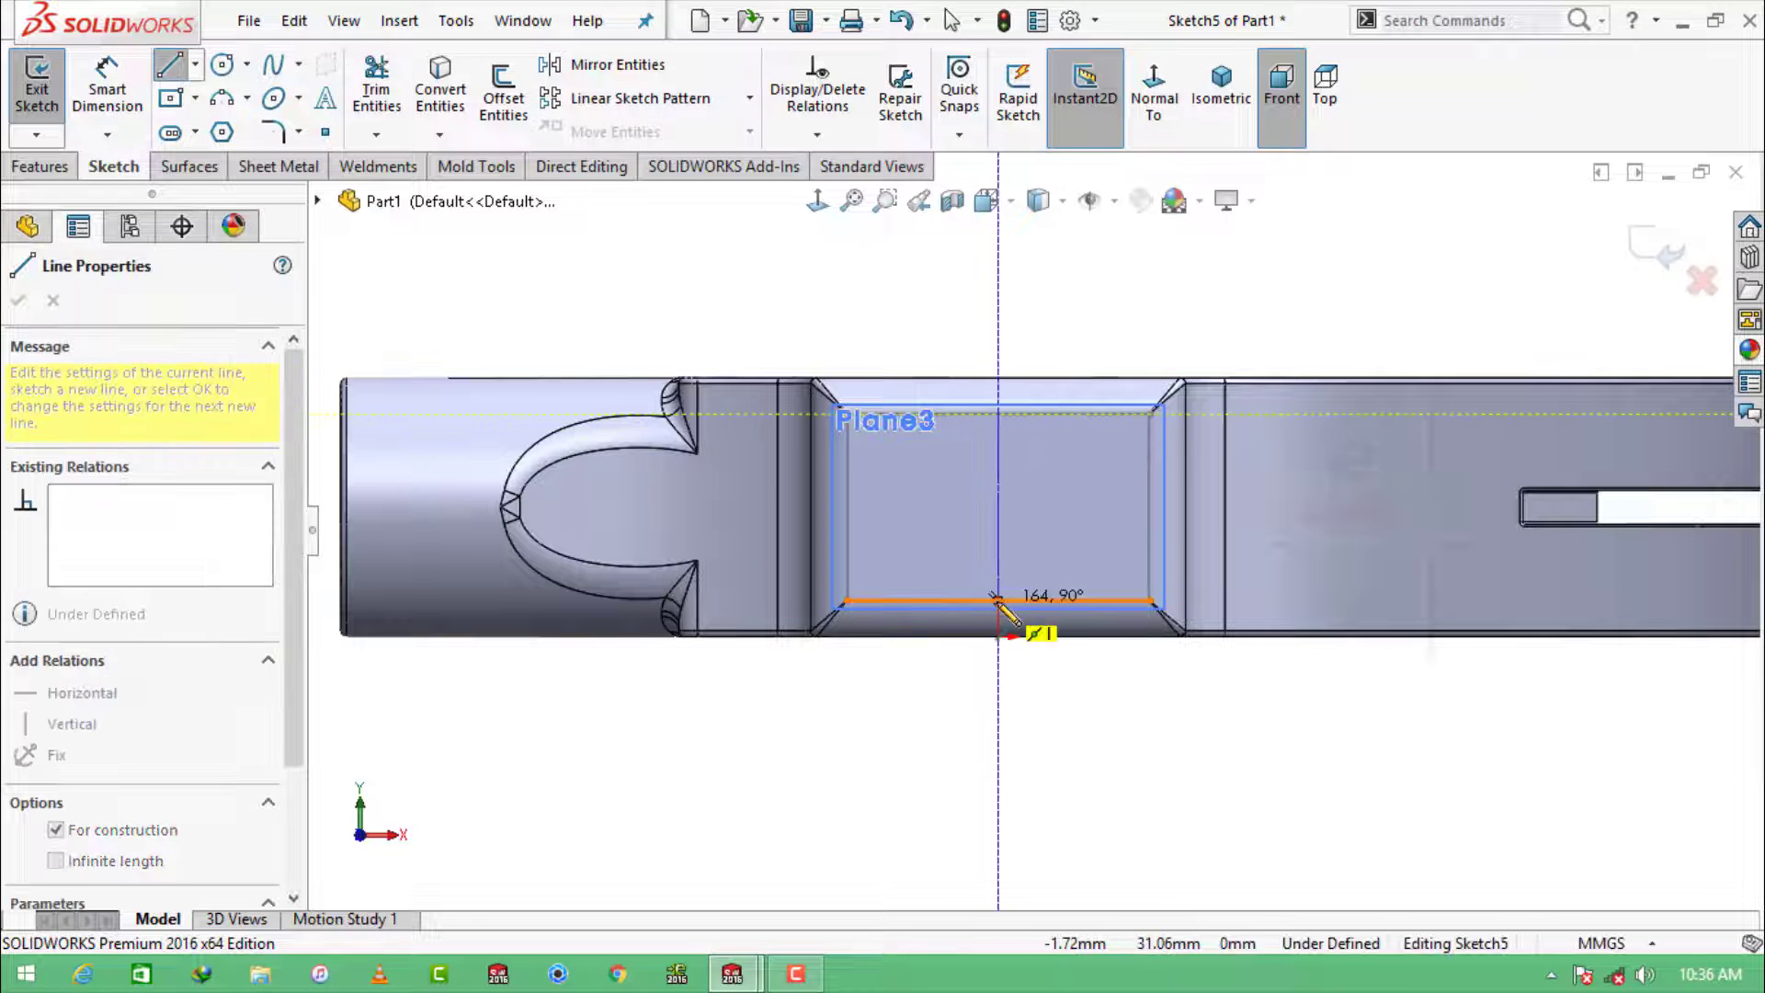
{"action": "key", "text": "Escape"}
Step: Draw a circle centred on the construction line's midpoint and passing through its upper endpoint, and finish the sketch
{"action": "left_click", "coordinate": [222, 65]}
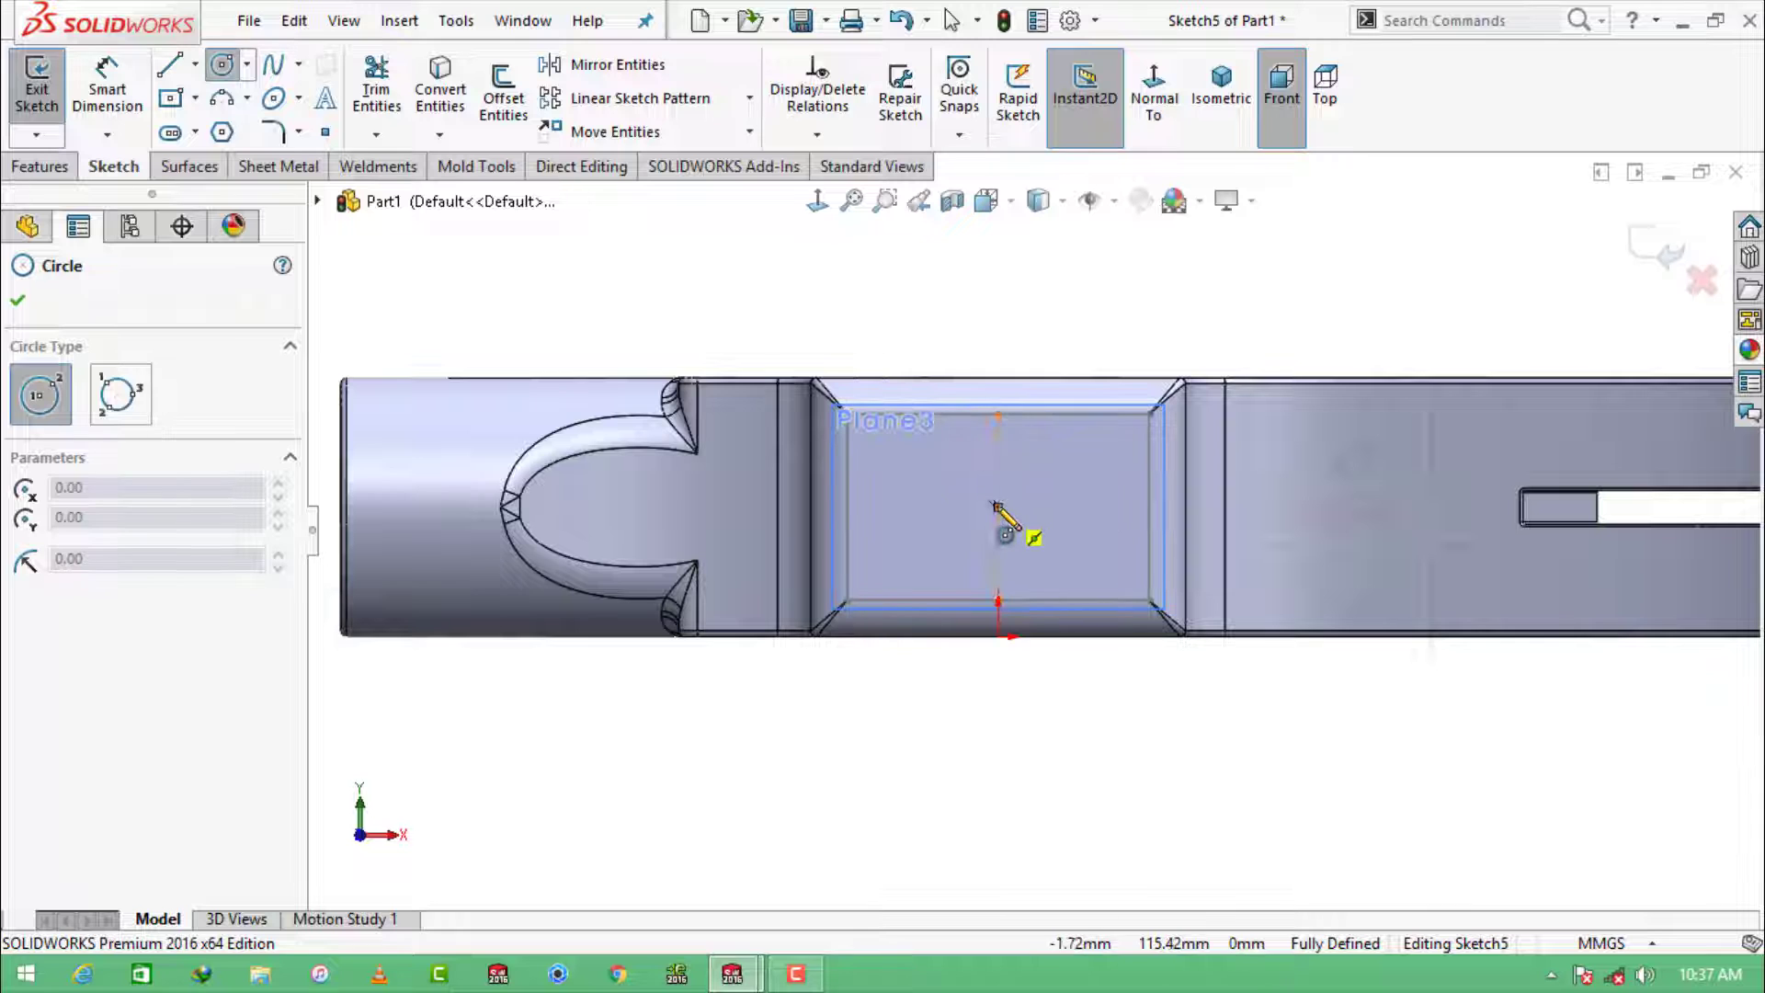
{"action": "left_click", "coordinate": [999, 506]}
{"action": "left_click", "coordinate": [998, 414]}
{"action": "key", "text": "Escape"}
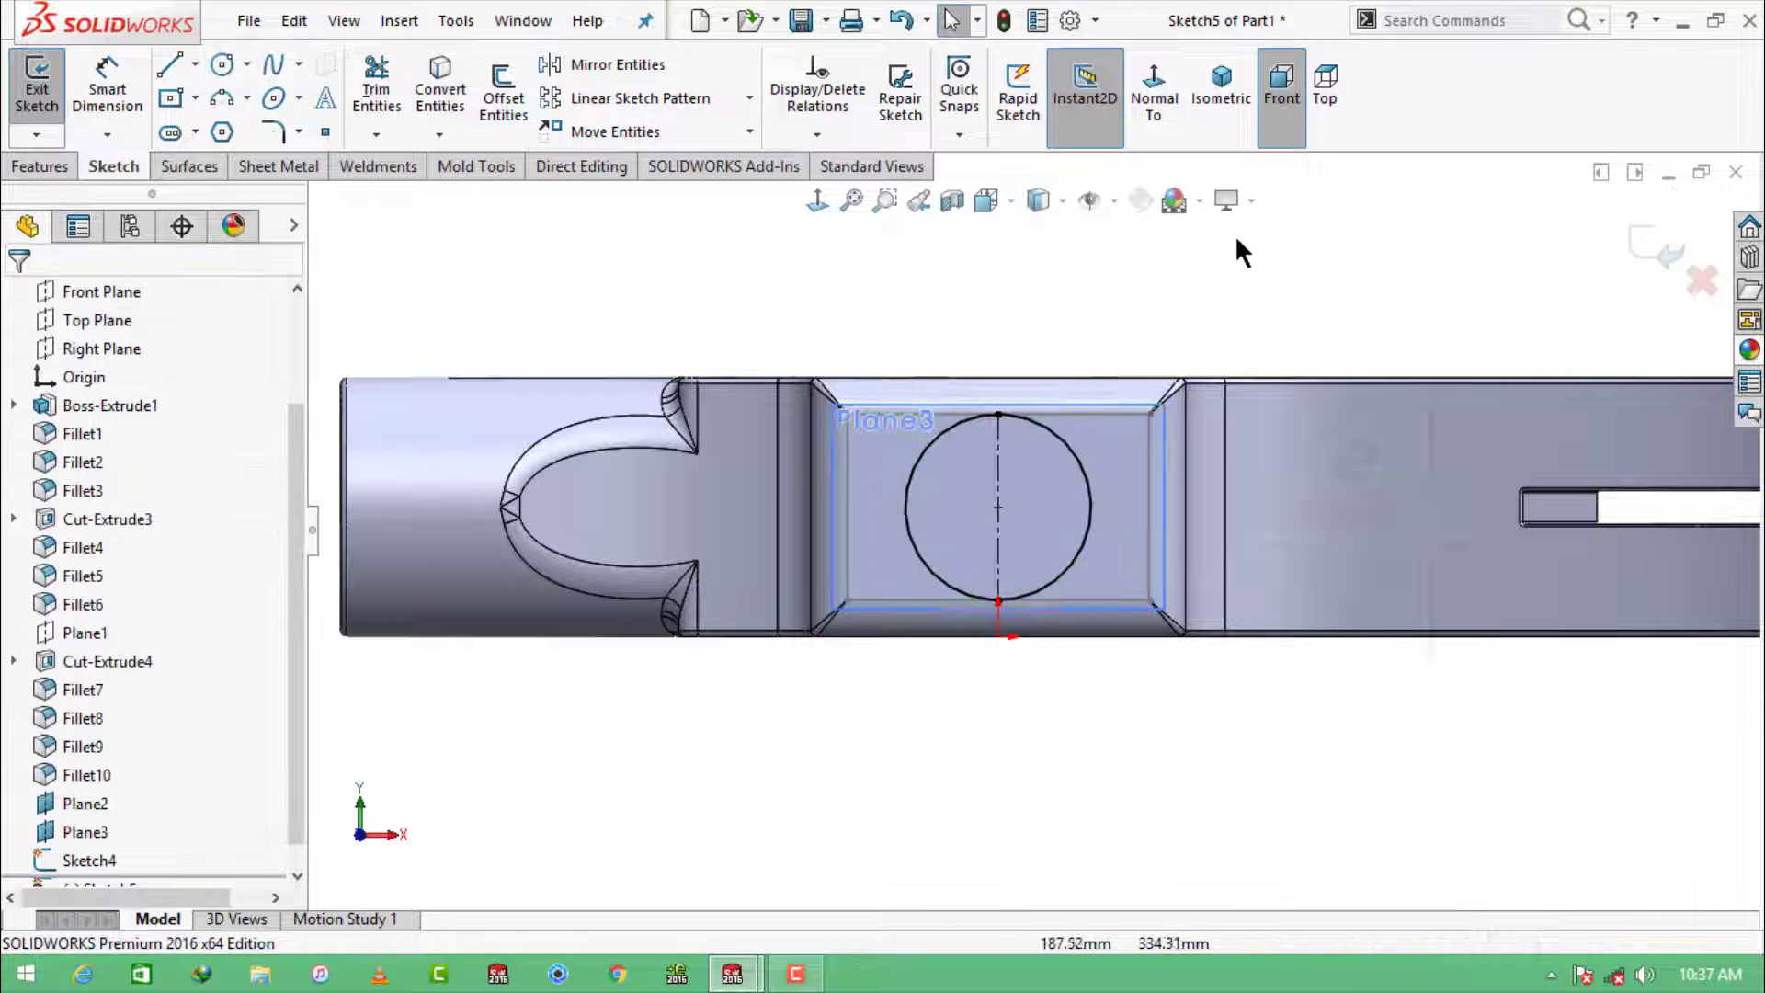
{"action": "left_click", "coordinate": [1629, 243]}
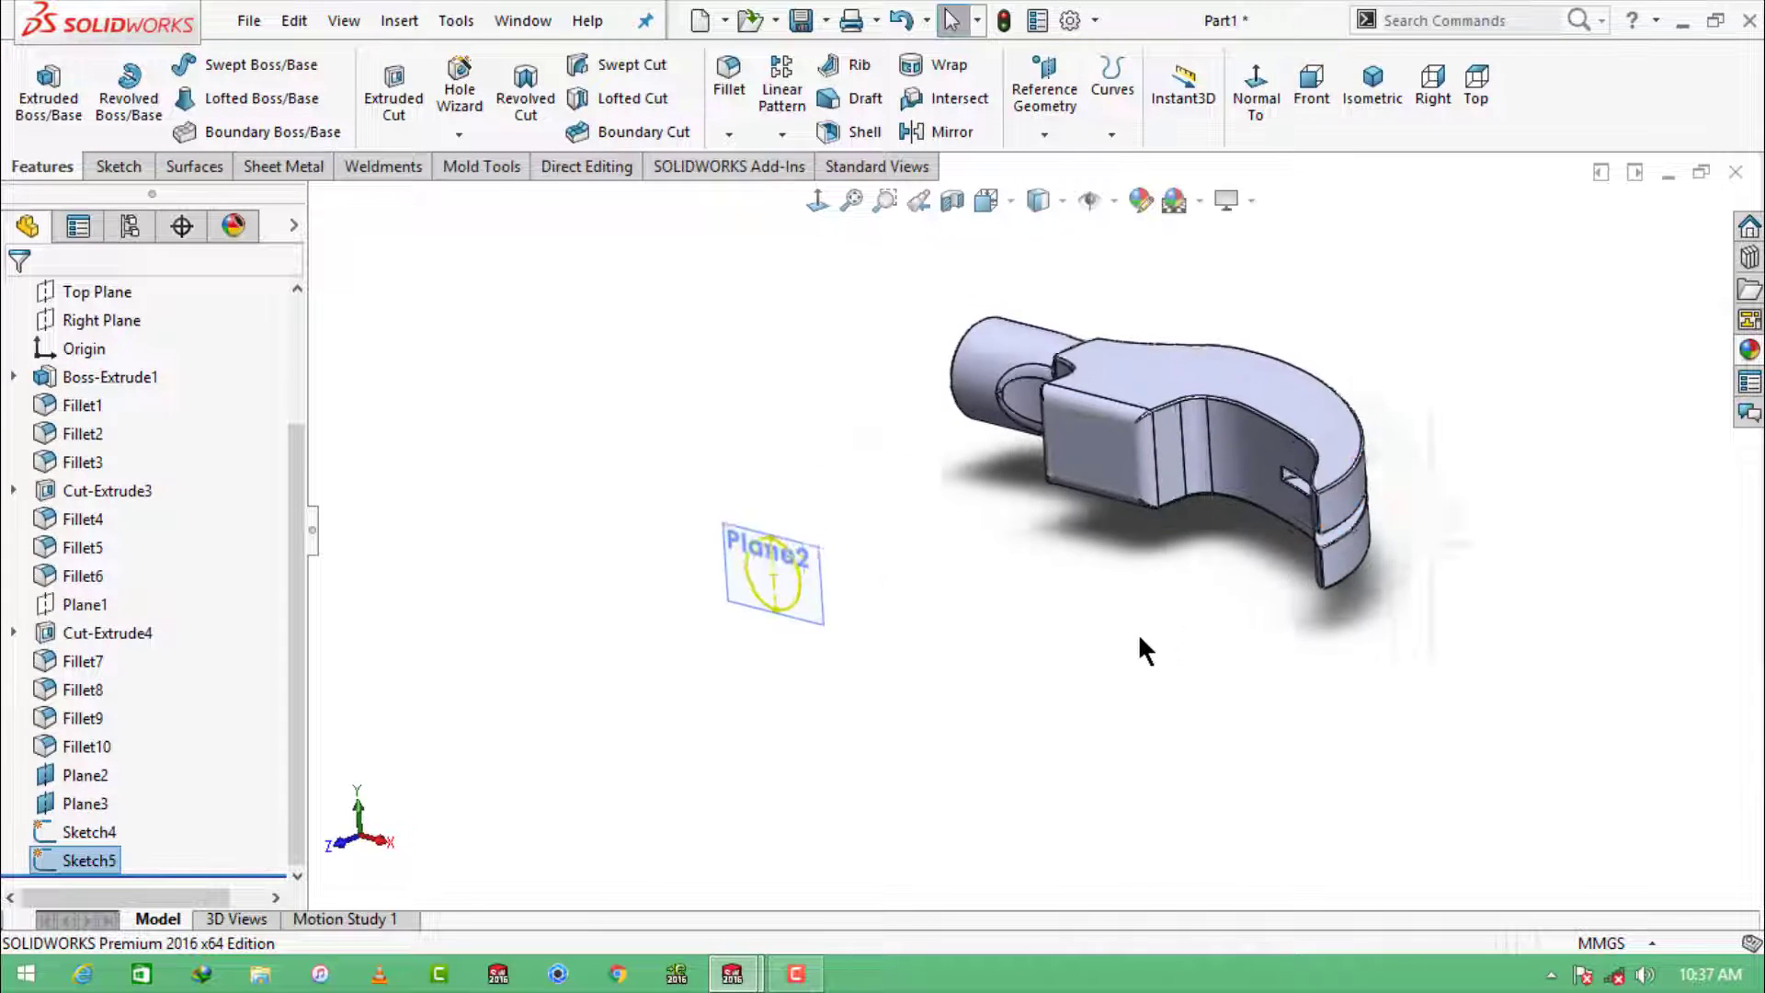
Step: Start a boss loft from the socket block's end-face profile to the Plane2 circle, with start and end constraints set to Normal To Profile
{"action": "left_click", "coordinate": [263, 107]}
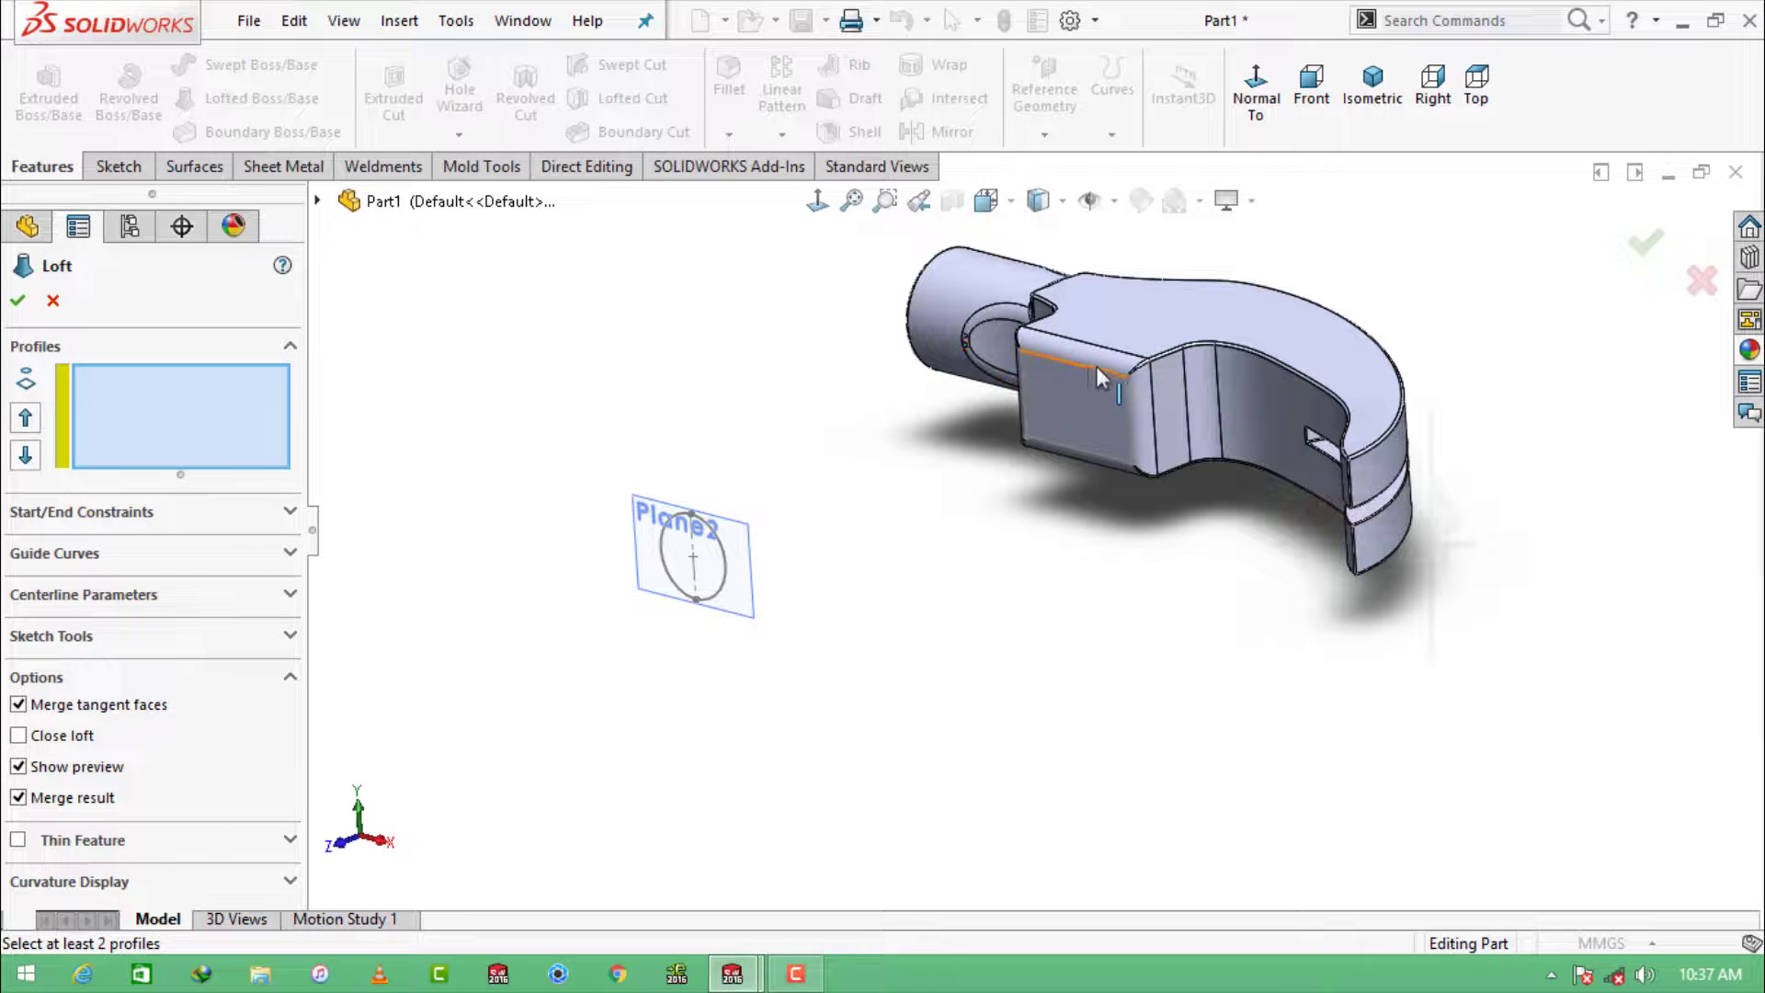
{"action": "left_click", "coordinate": [1017, 397]}
{"action": "left_click", "coordinate": [703, 520]}
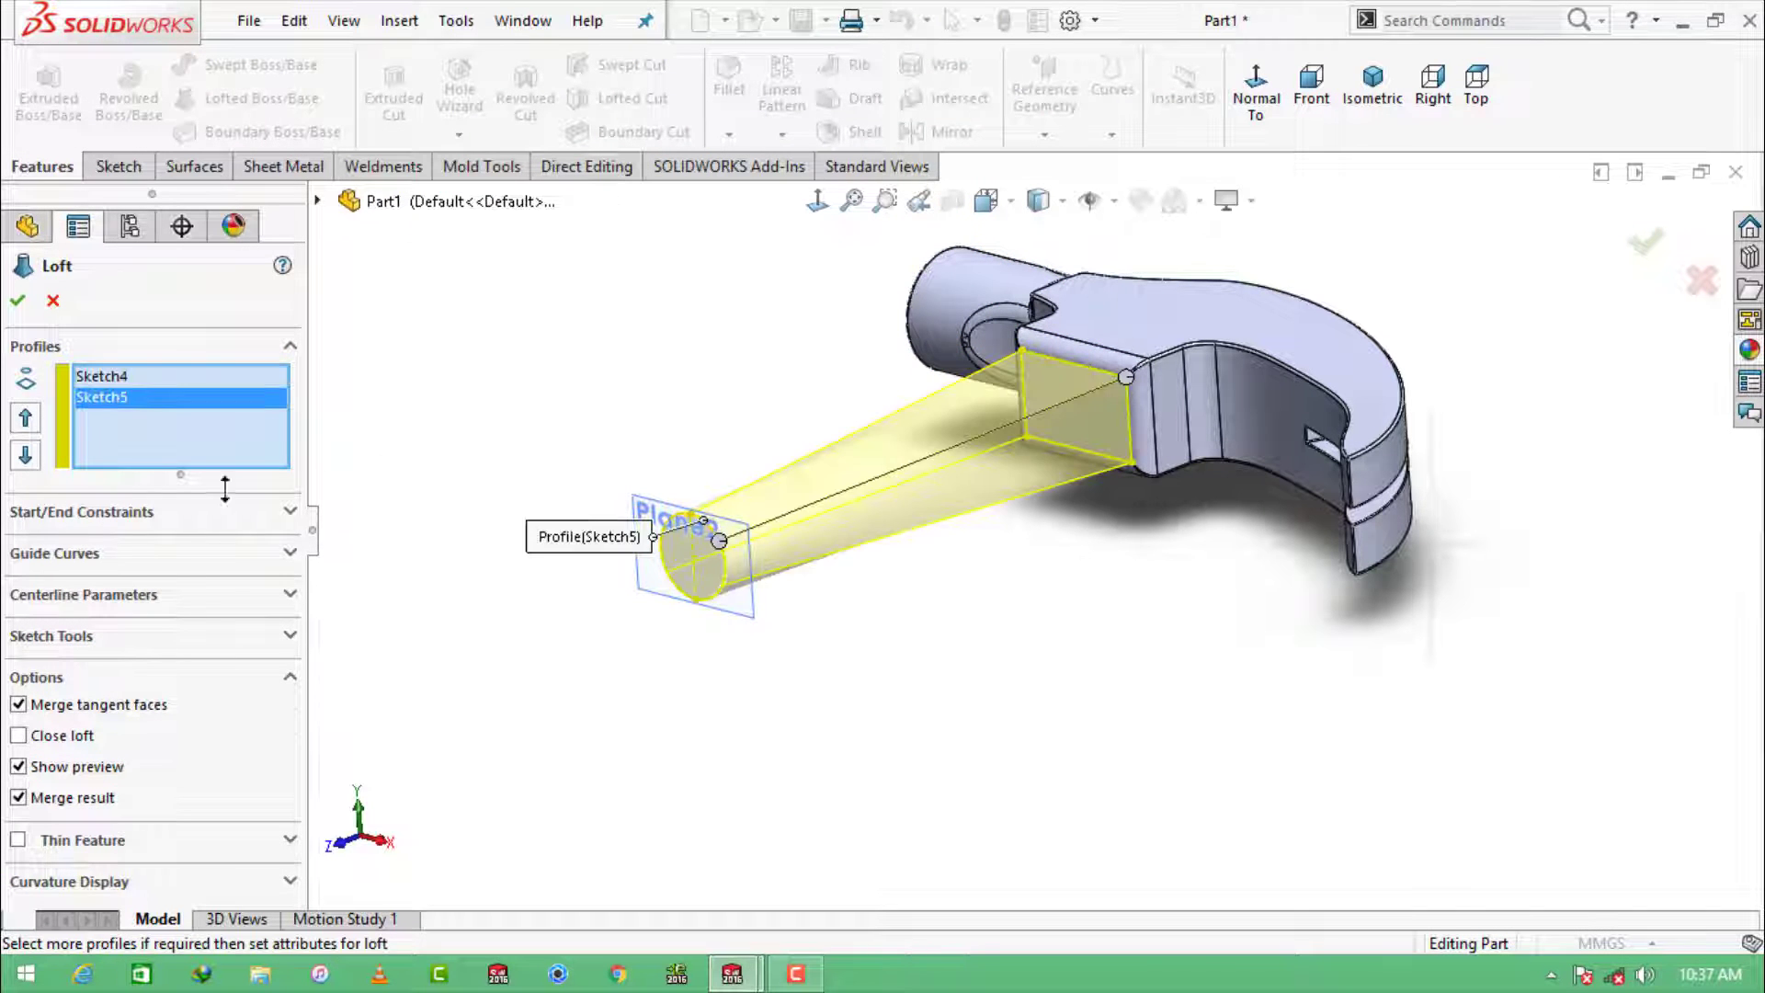
{"action": "left_click", "coordinate": [289, 511]}
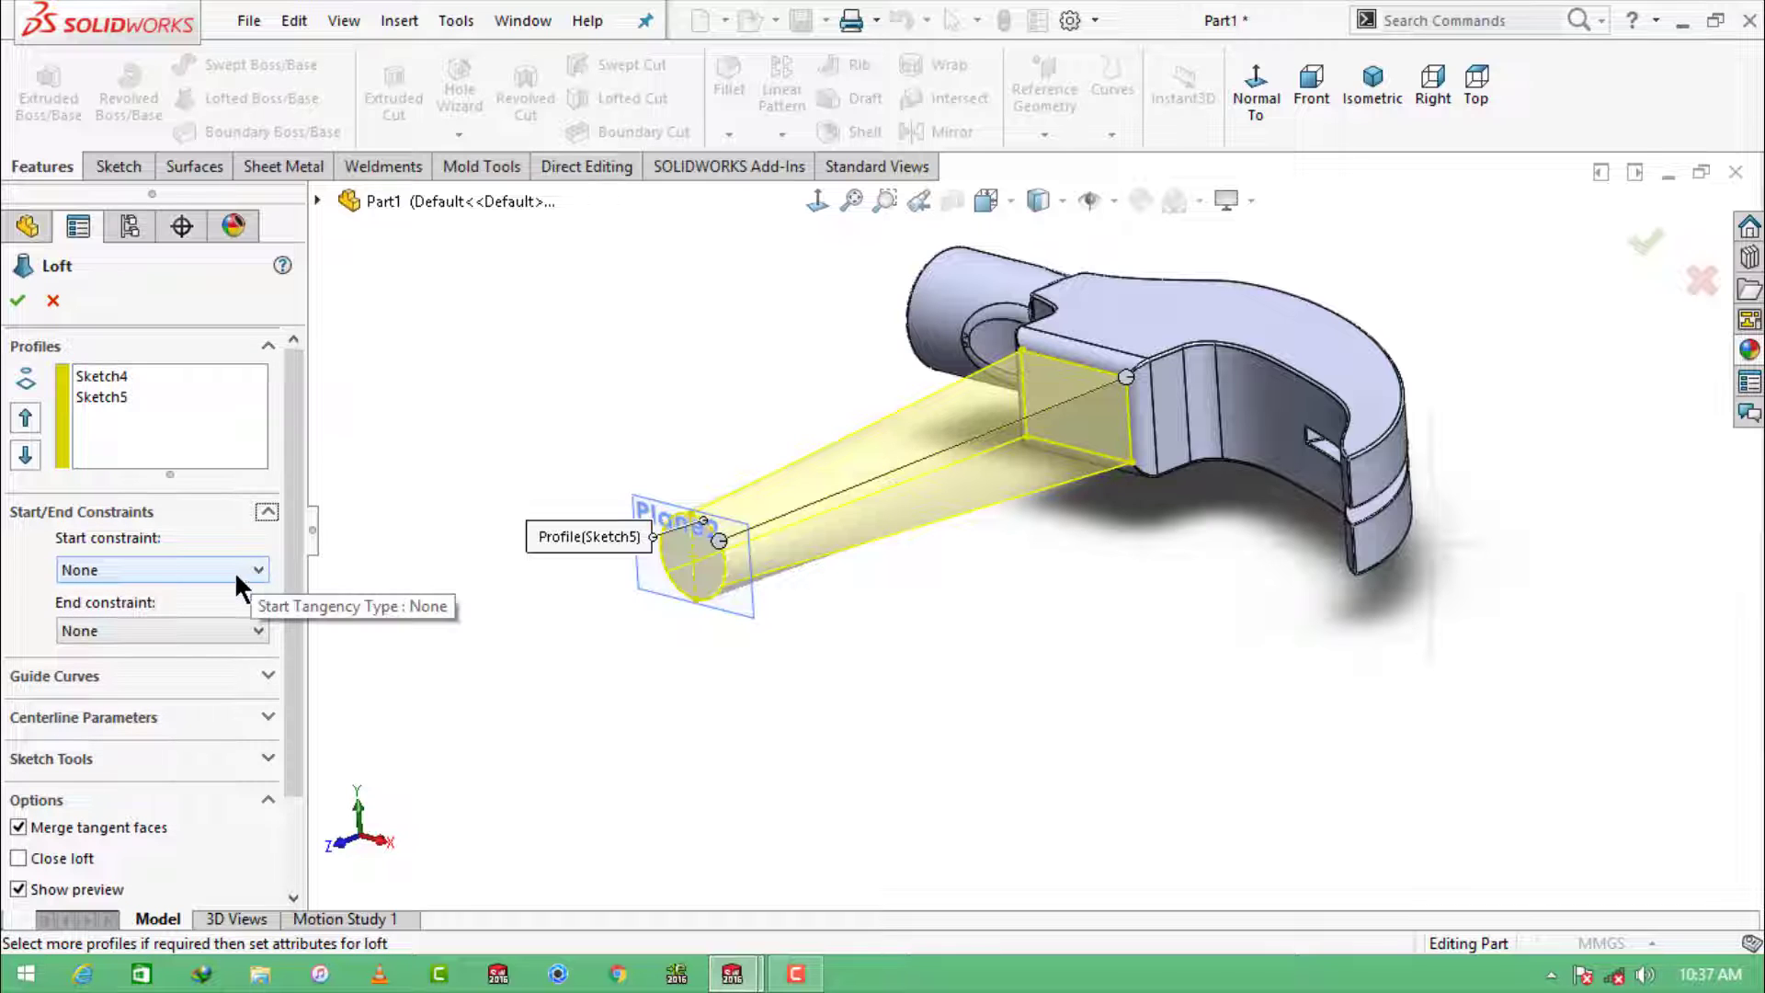
{"action": "left_click", "coordinate": [235, 571]}
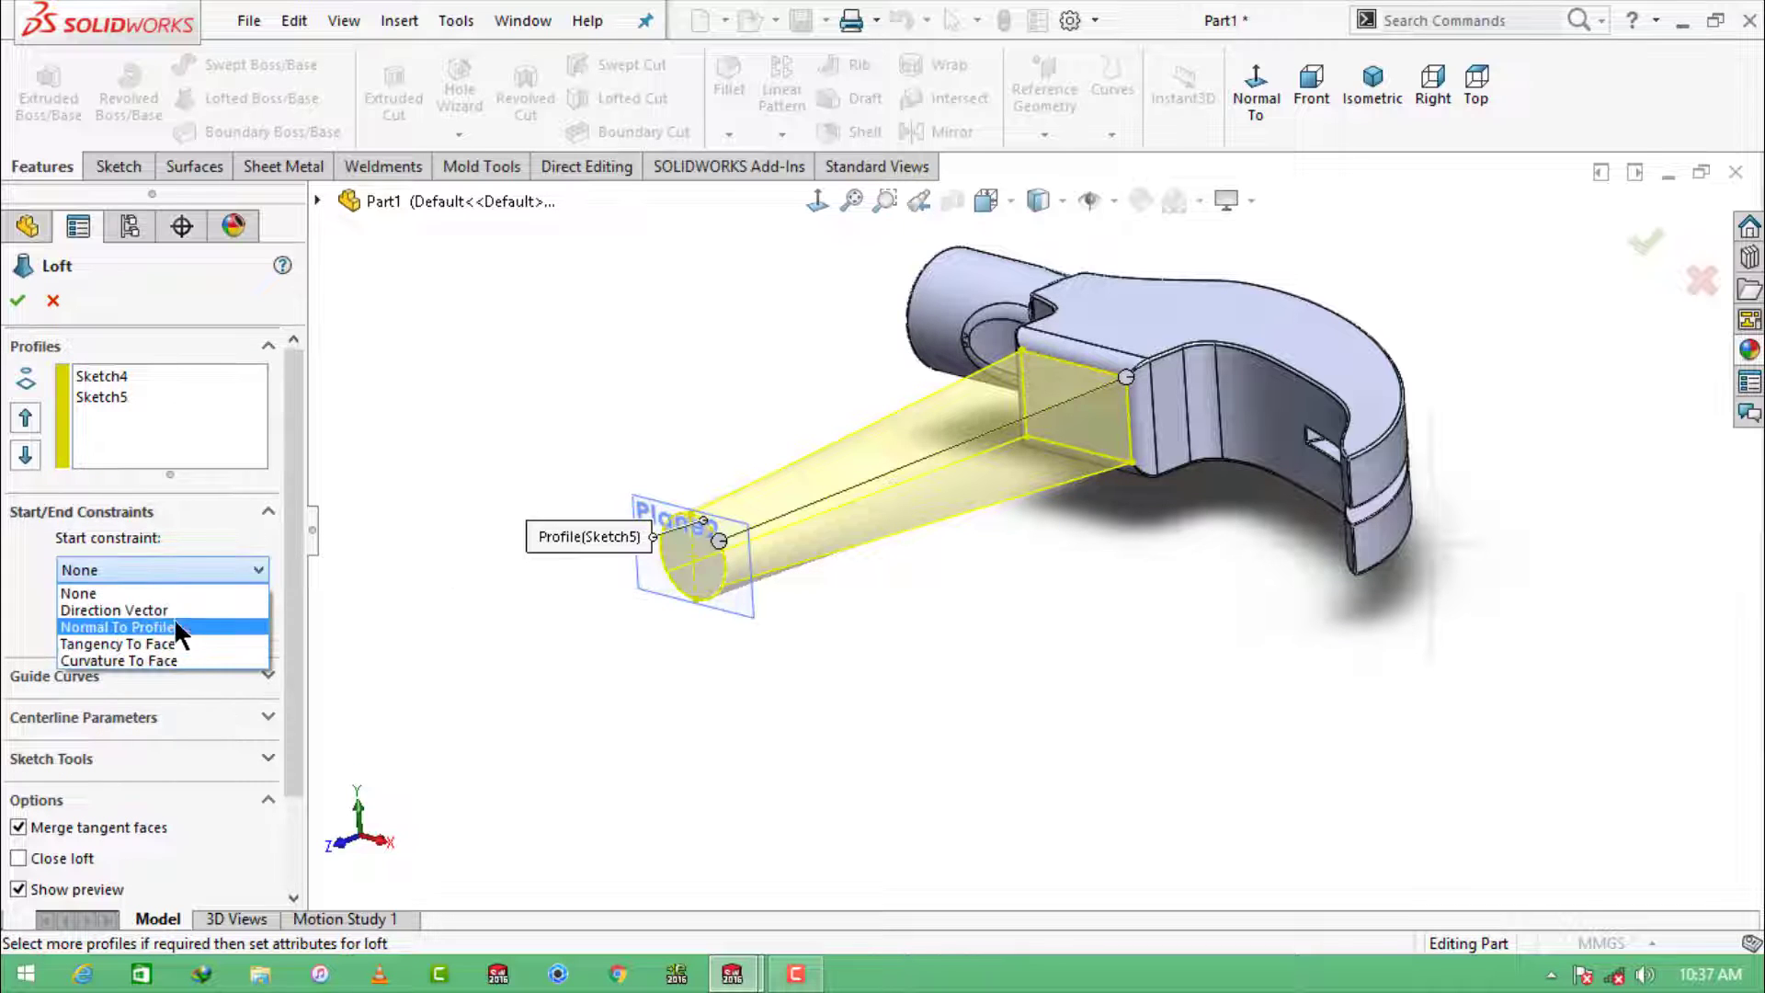
{"action": "left_click", "coordinate": [185, 627]}
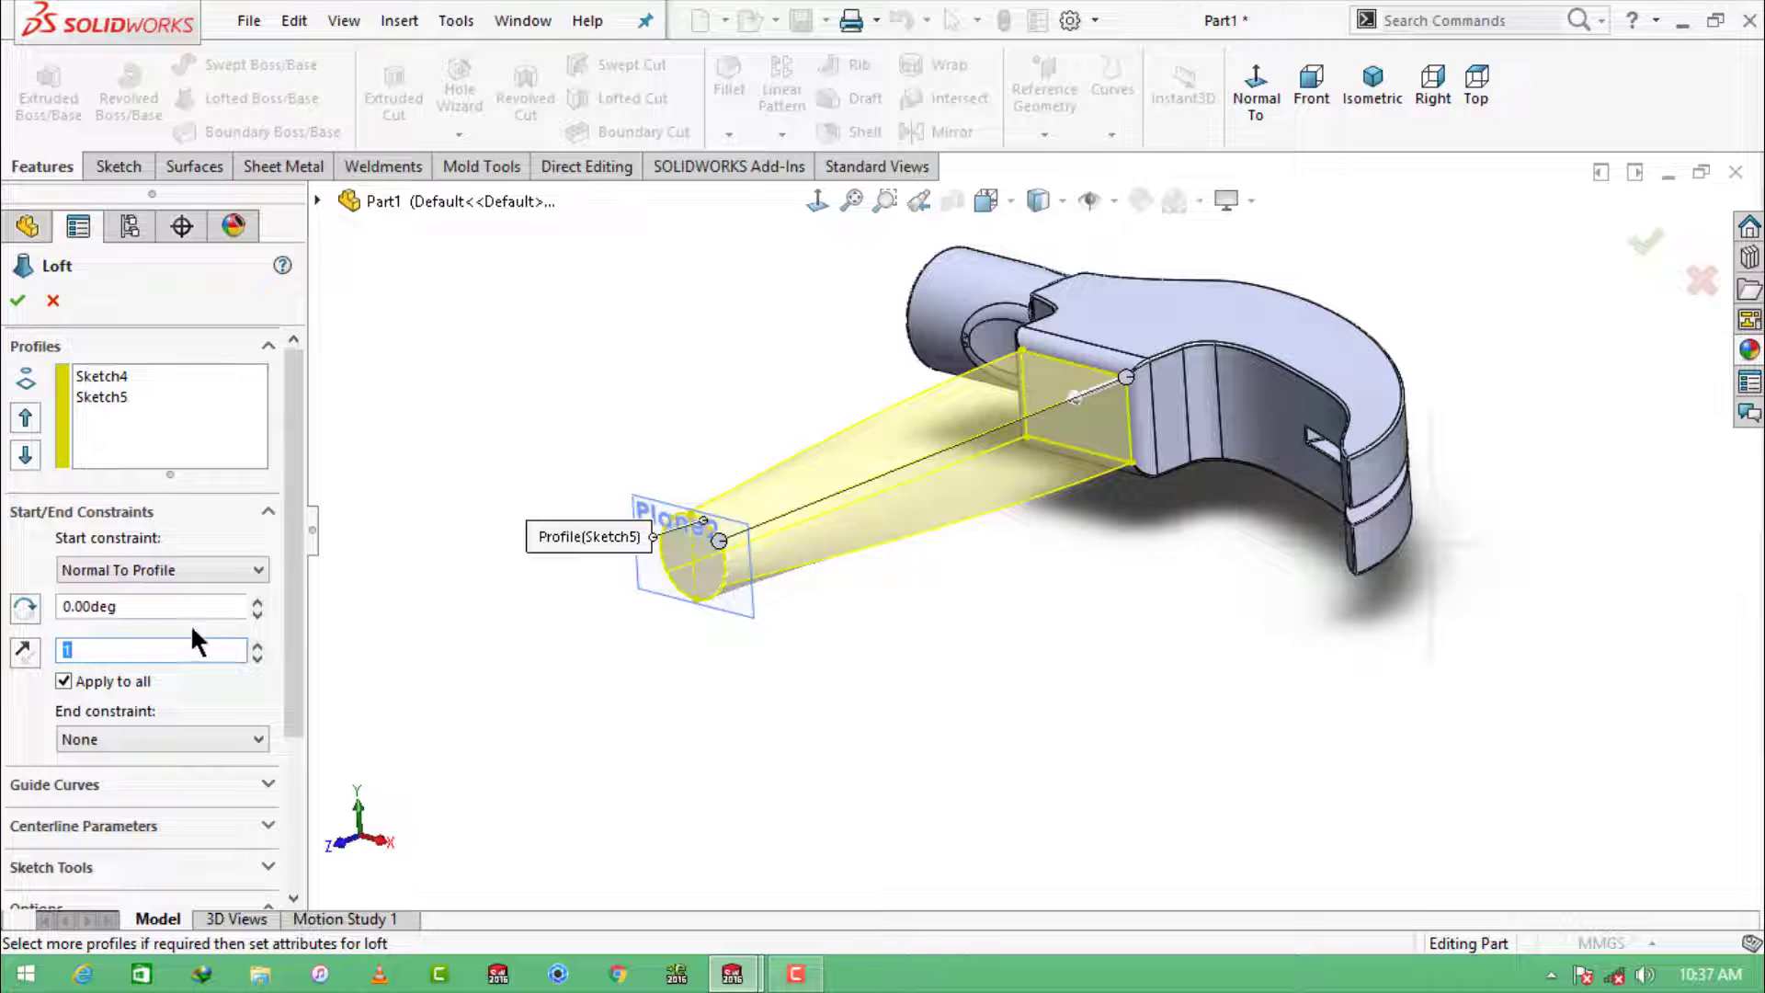
{"action": "left_click", "coordinate": [208, 735]}
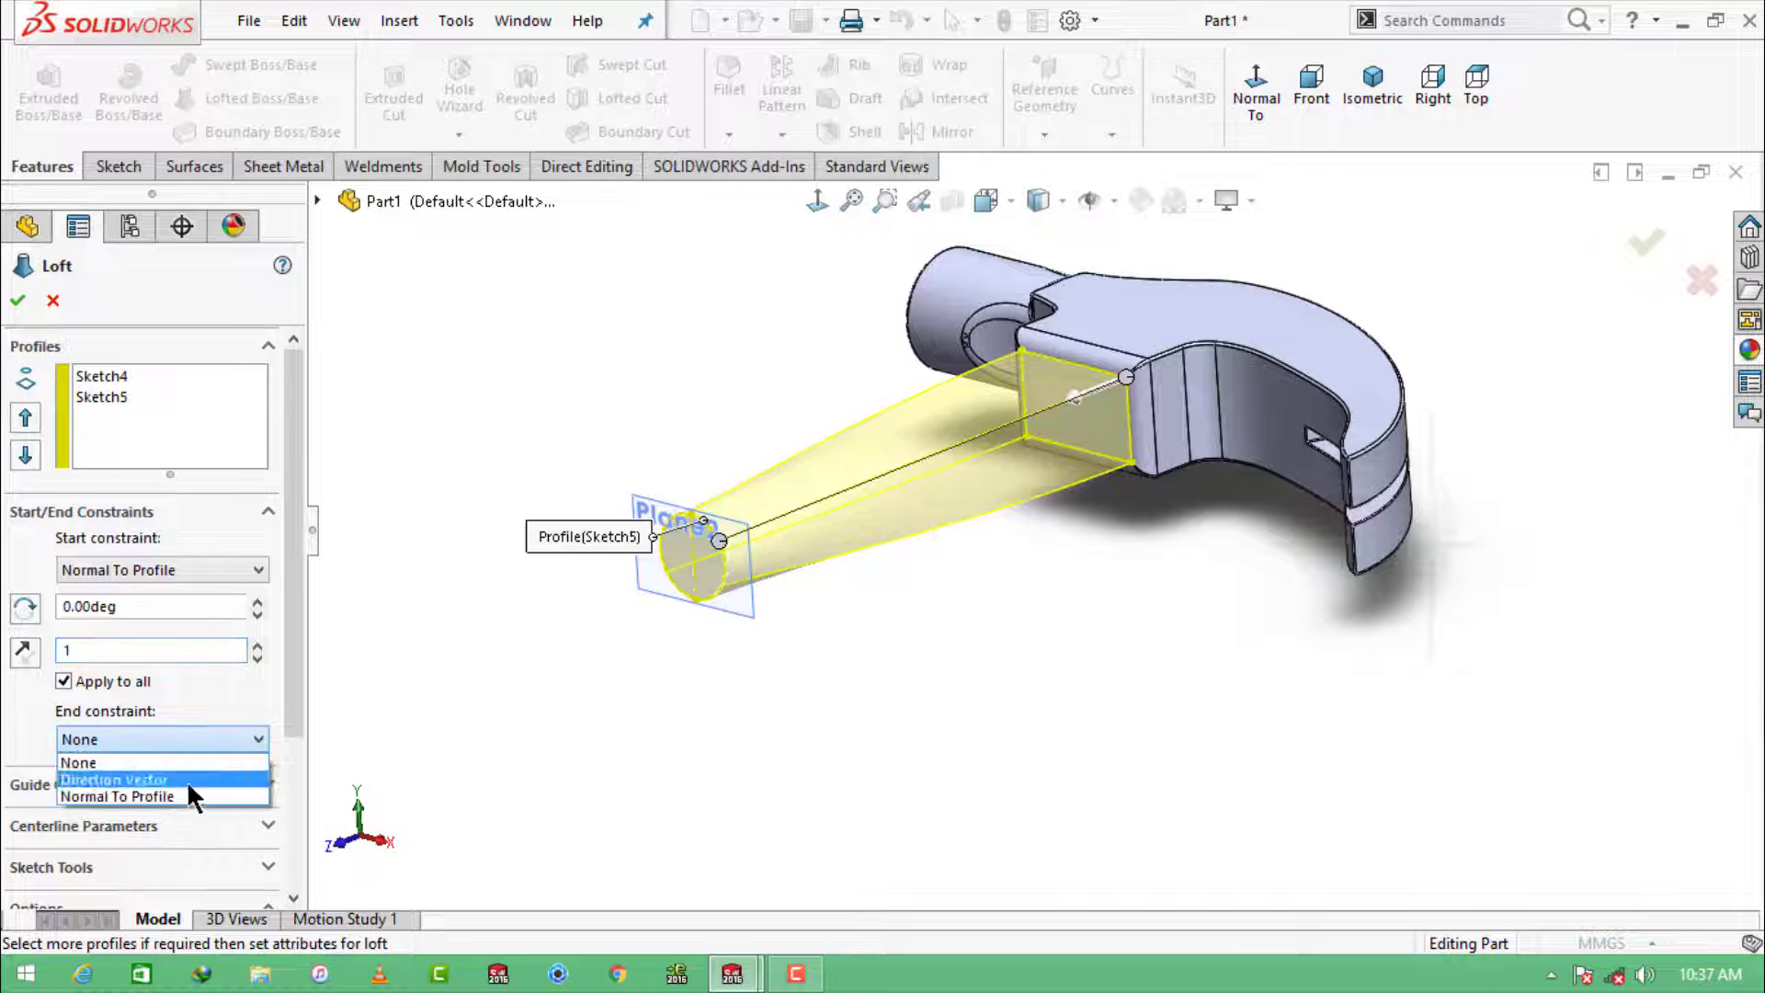
{"action": "left_click", "coordinate": [185, 781]}
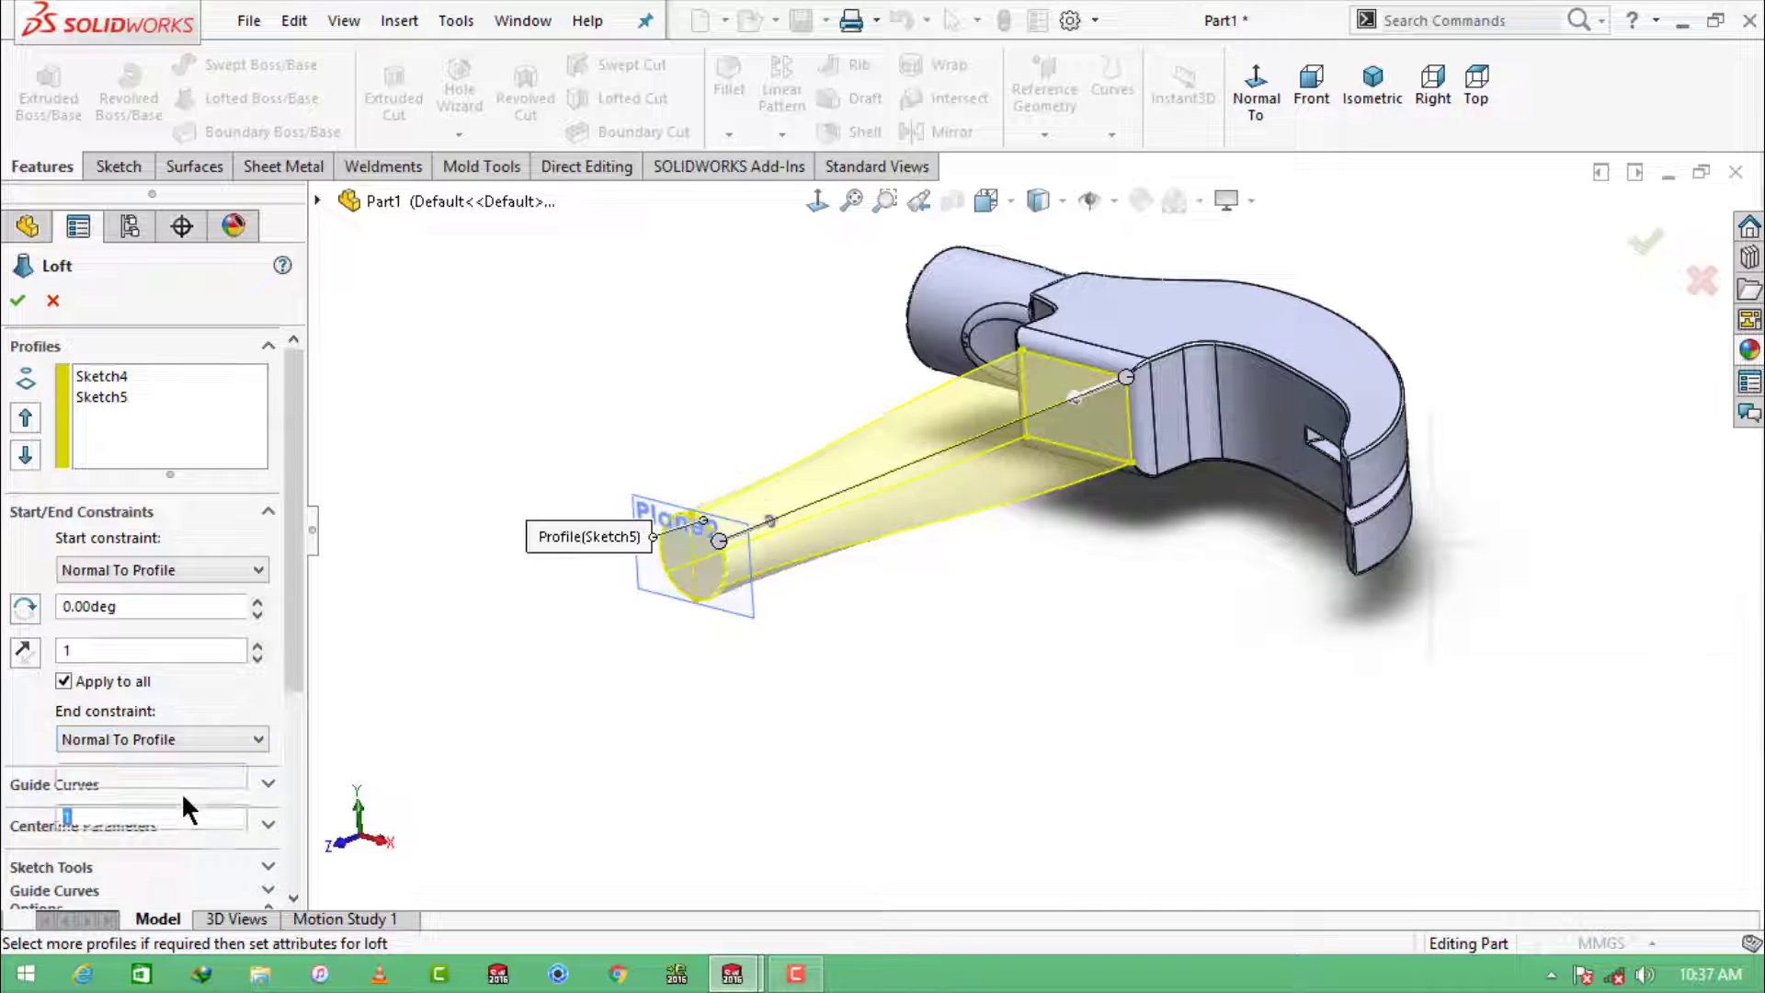
Step: Set the loft's start tangent length to 0.5 and end tangent length to 1.7, complete it, and hide Plane2
{"action": "double_click", "coordinate": [147, 651]}
{"action": "type", "text": "0.5"}
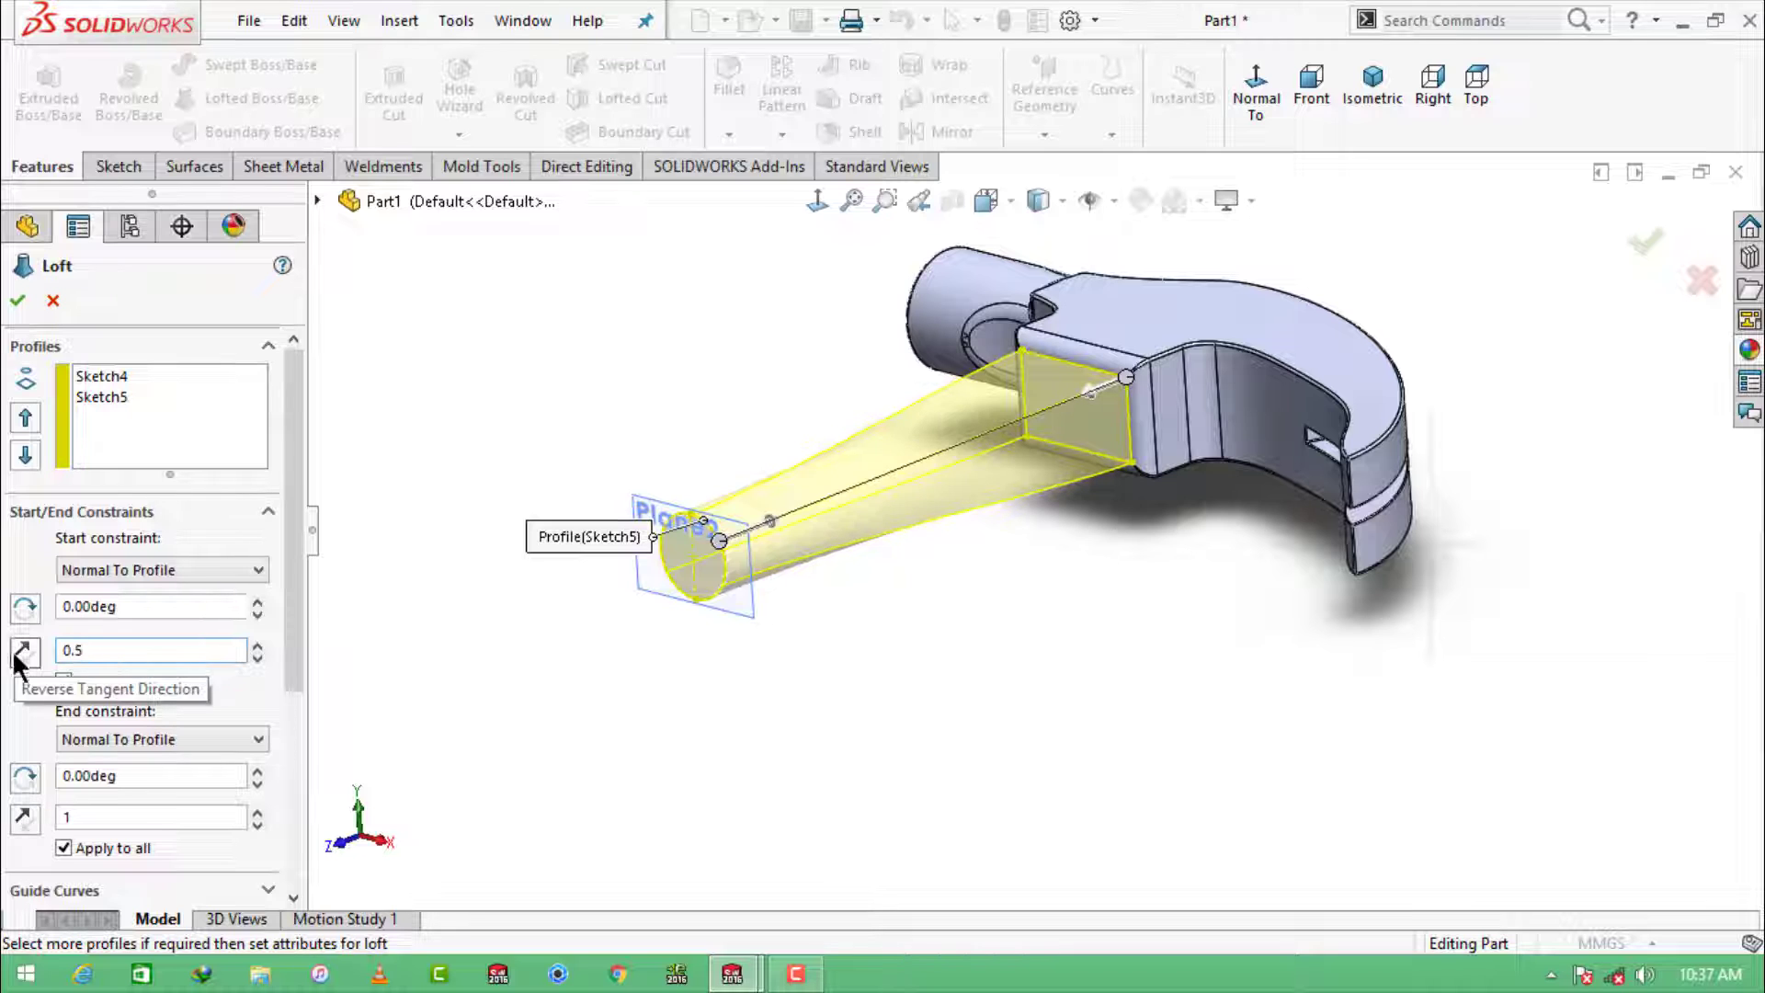
{"action": "left_click", "coordinate": [91, 815]}
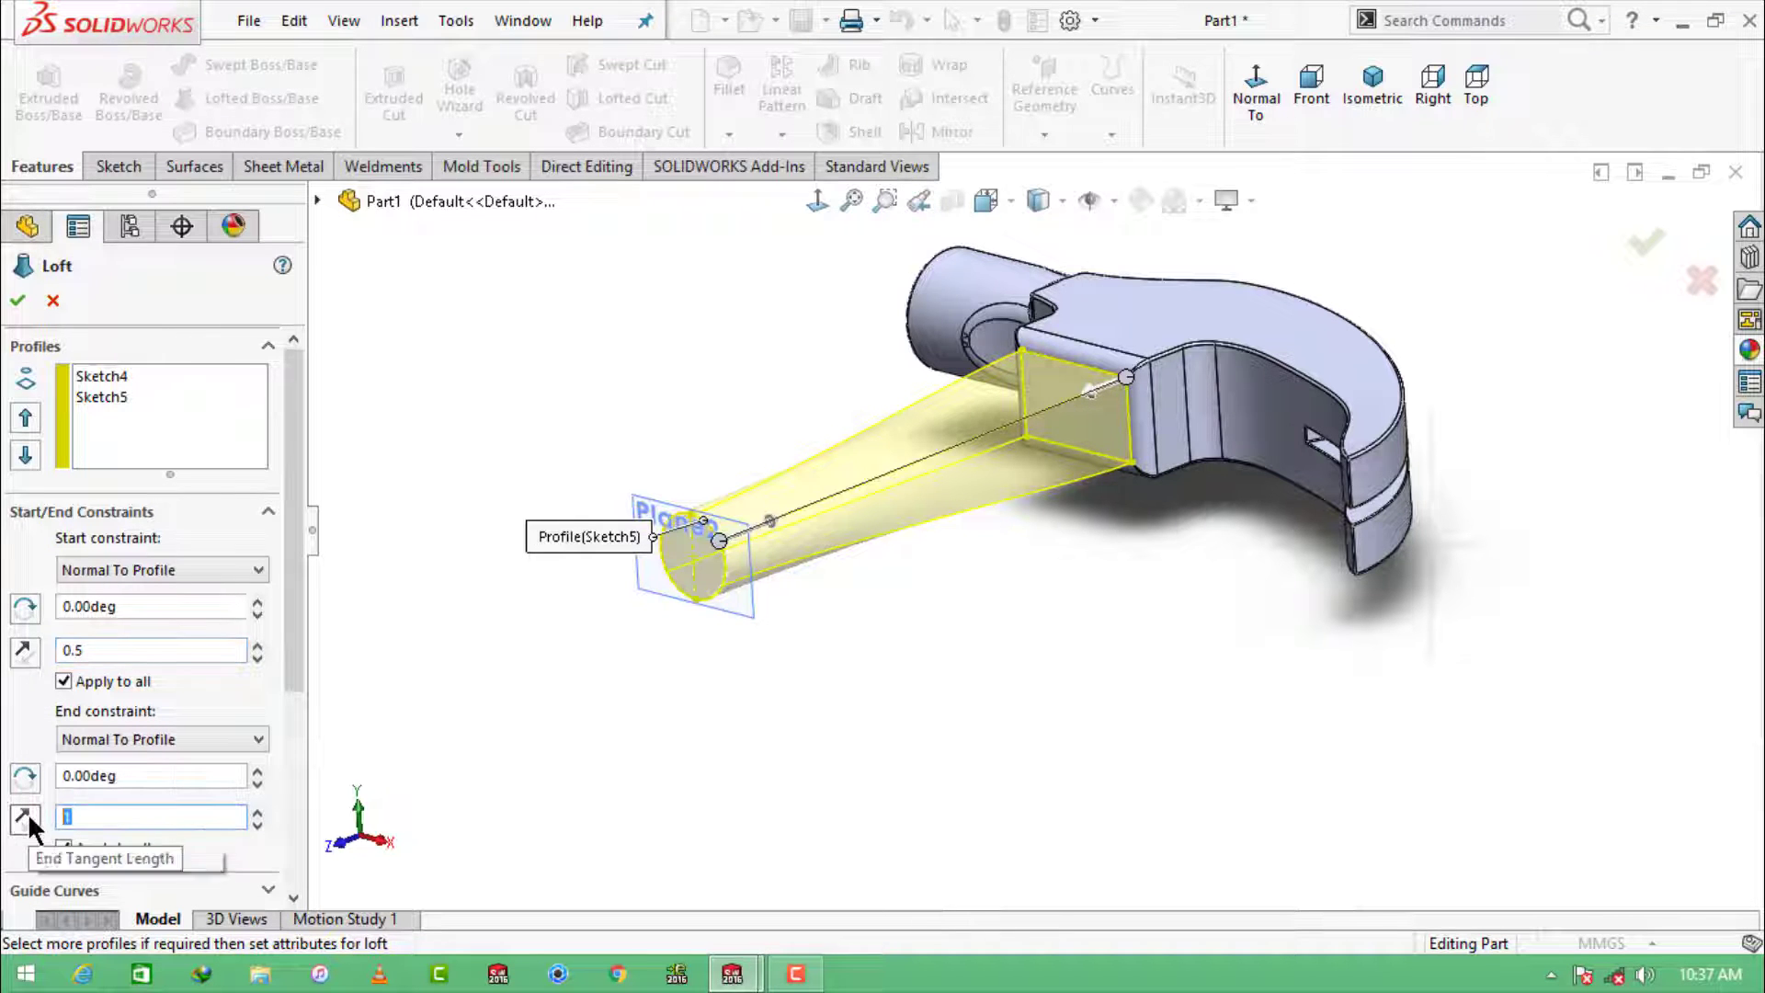
{"action": "type", "text": ".7"}
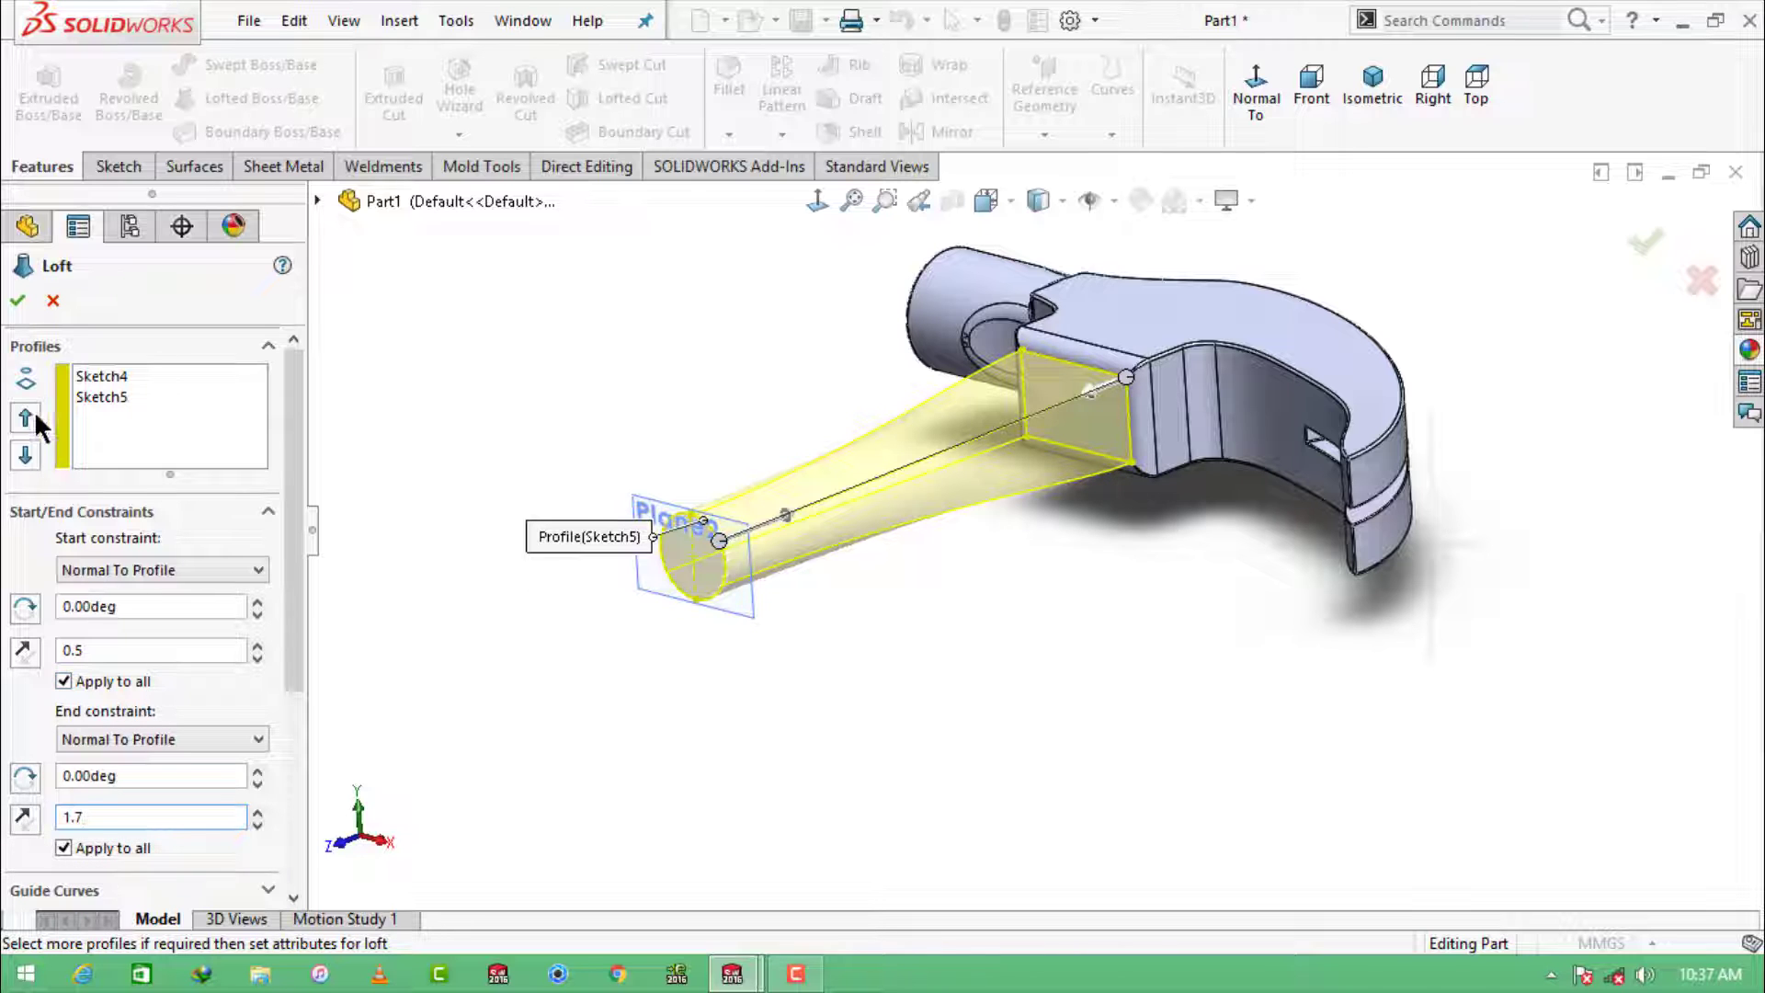
{"action": "scroll", "coordinate": [1068, 574], "scroll_direction": "up", "scroll_amount": 3}
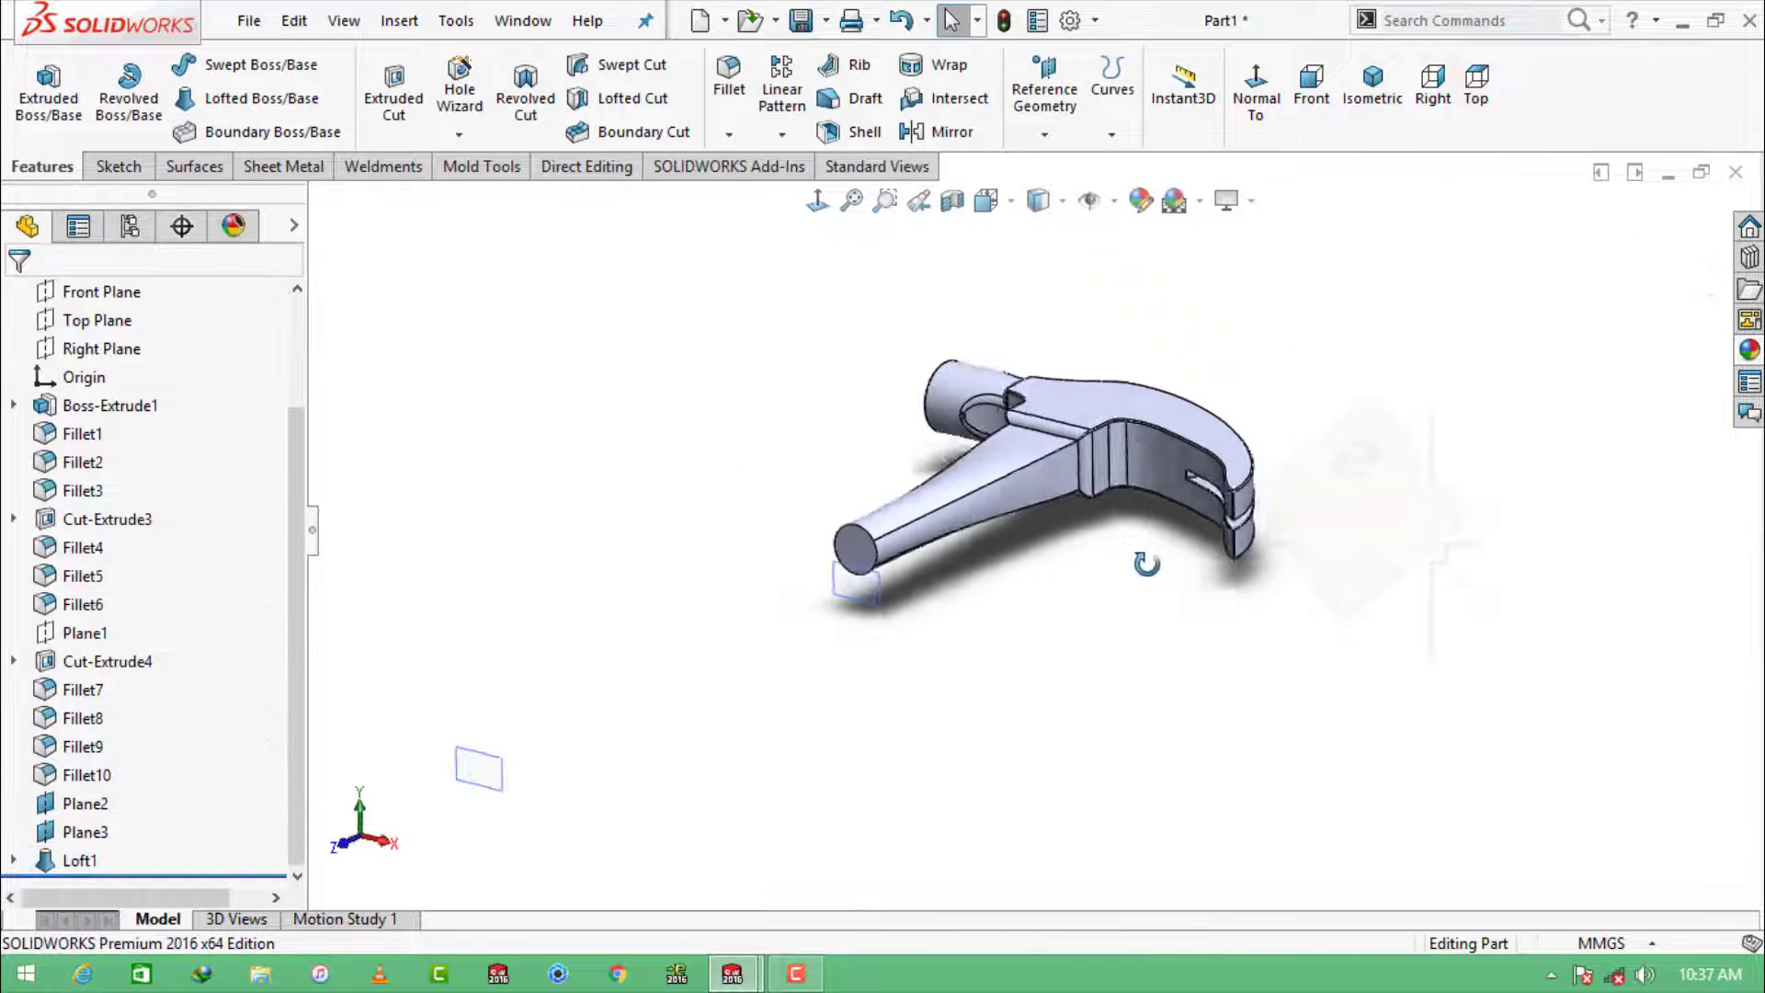
{"action": "left_click", "coordinate": [869, 624]}
{"action": "left_click", "coordinate": [1002, 537]}
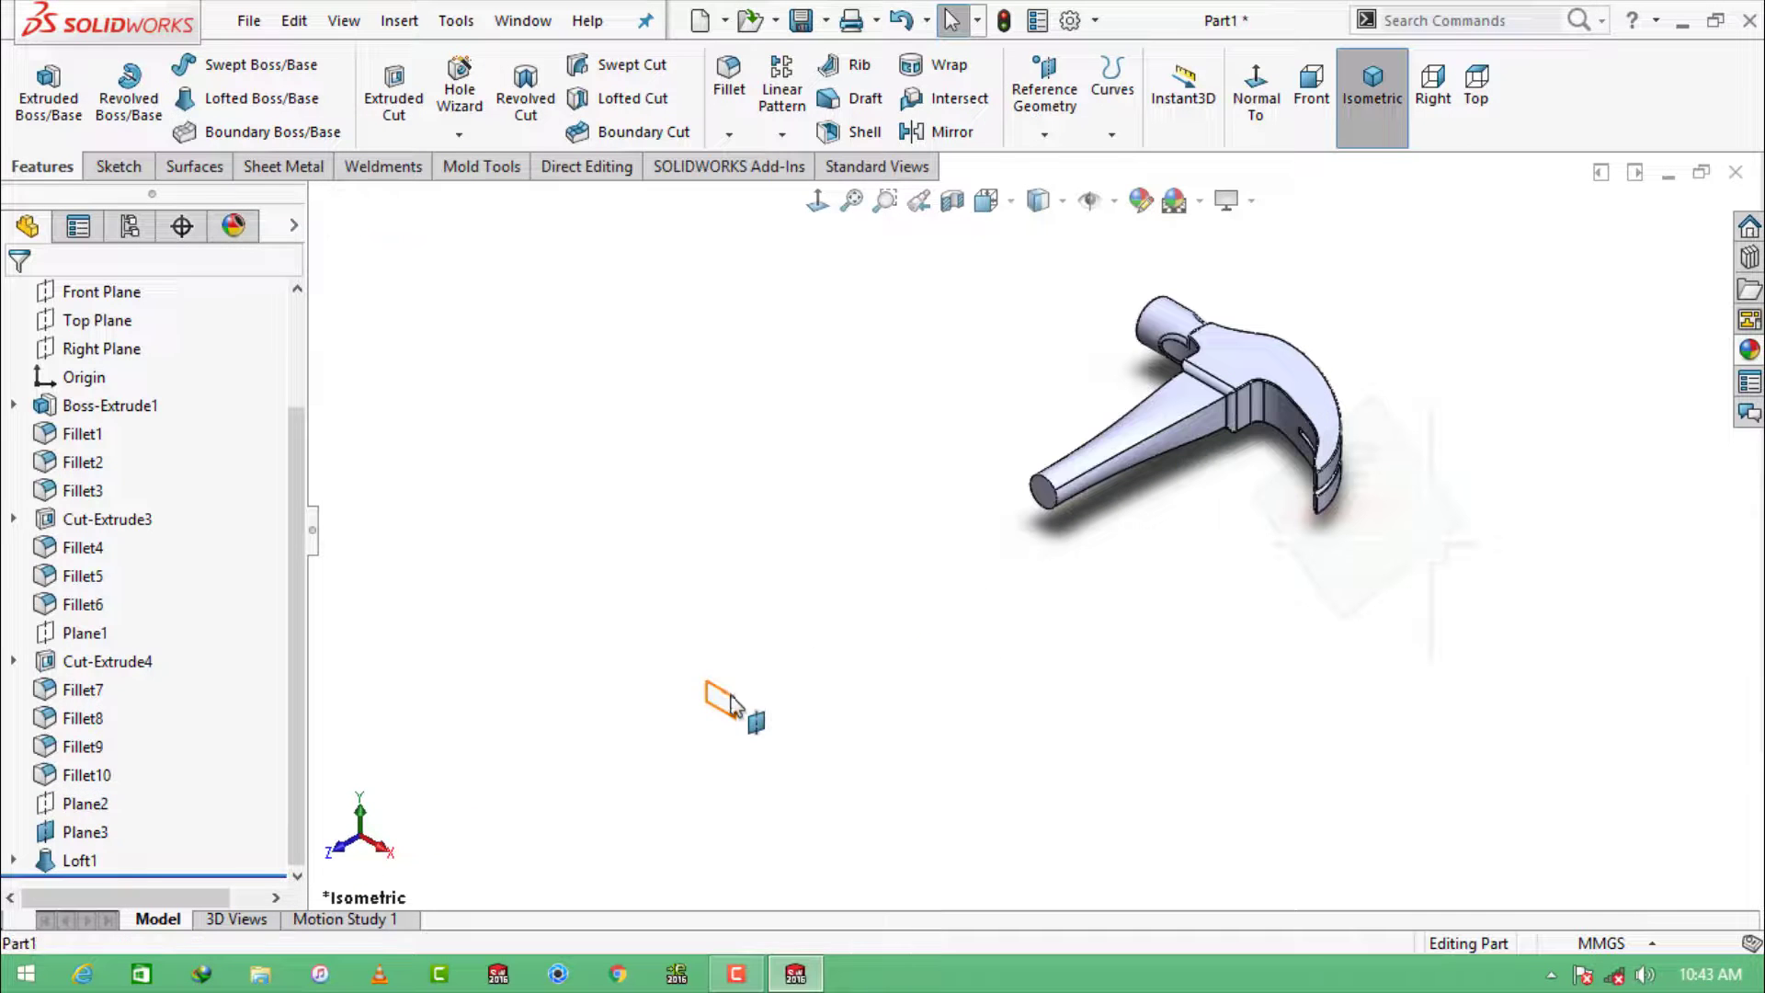
Step: Sketch an upright ellipse about 120 mm wide on Plane3, centred on the handle's circular end face
{"action": "left_click", "coordinate": [721, 702]}
{"action": "left_click", "coordinate": [820, 614]}
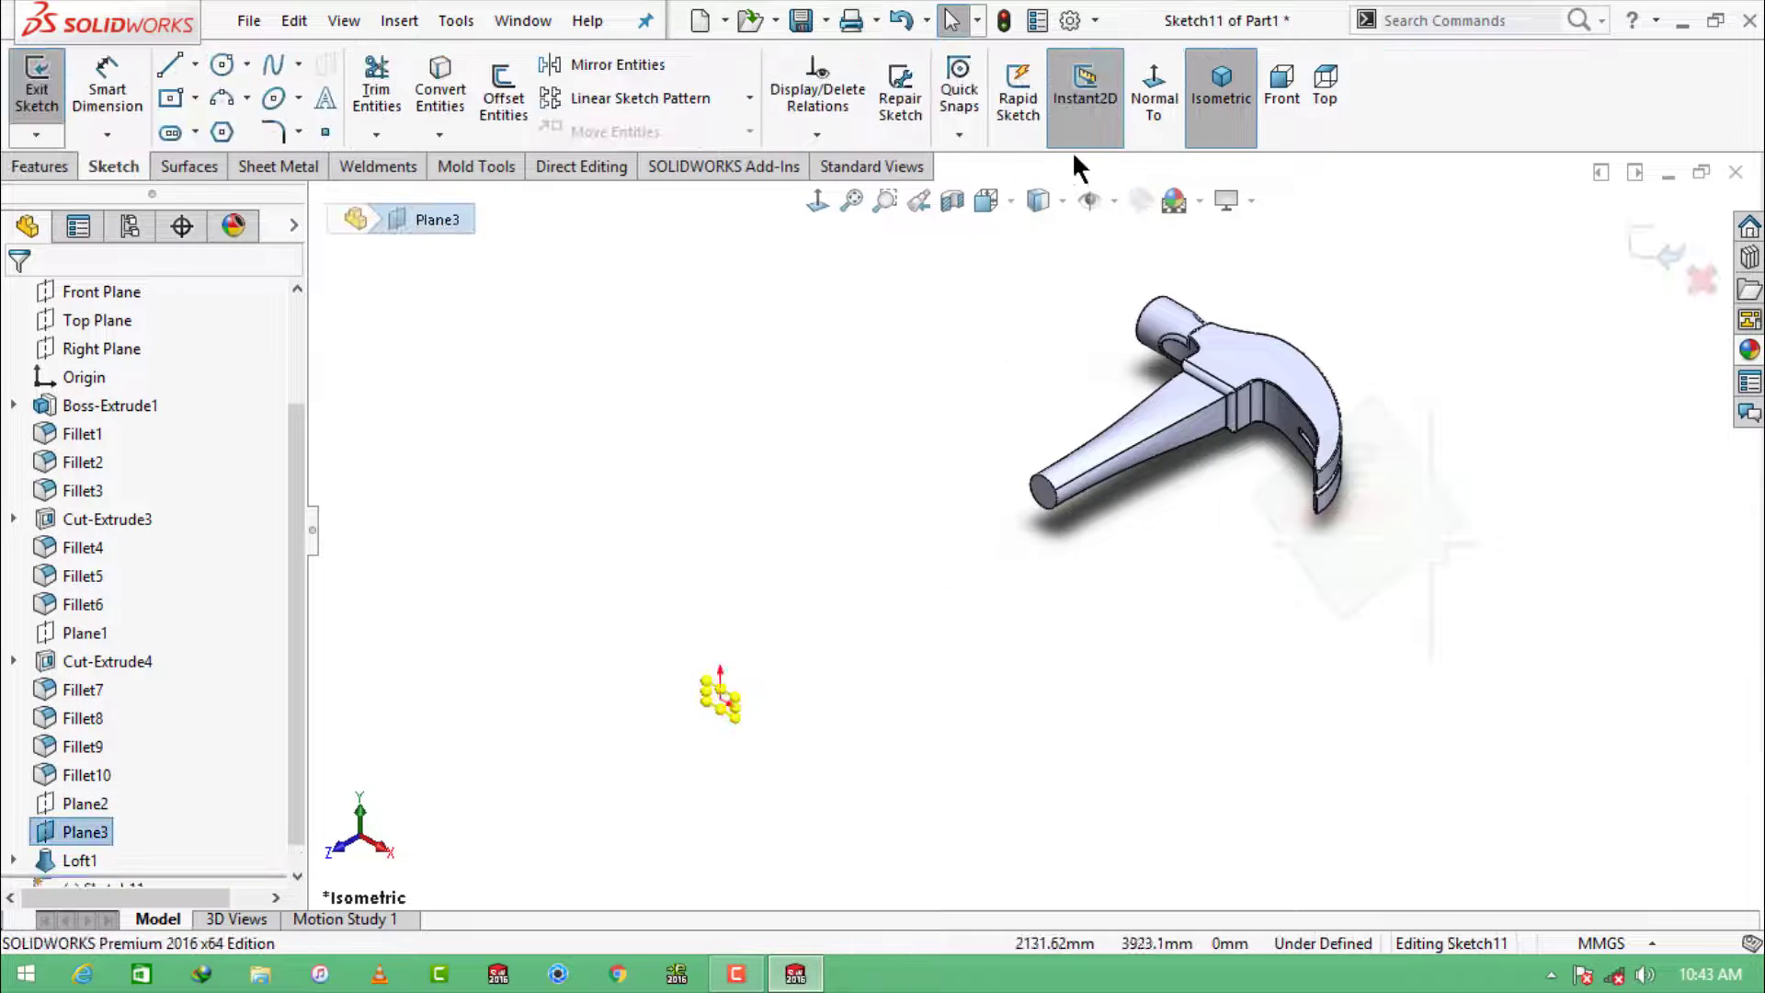
{"action": "left_click", "coordinate": [1149, 109]}
{"action": "left_click", "coordinate": [273, 98]}
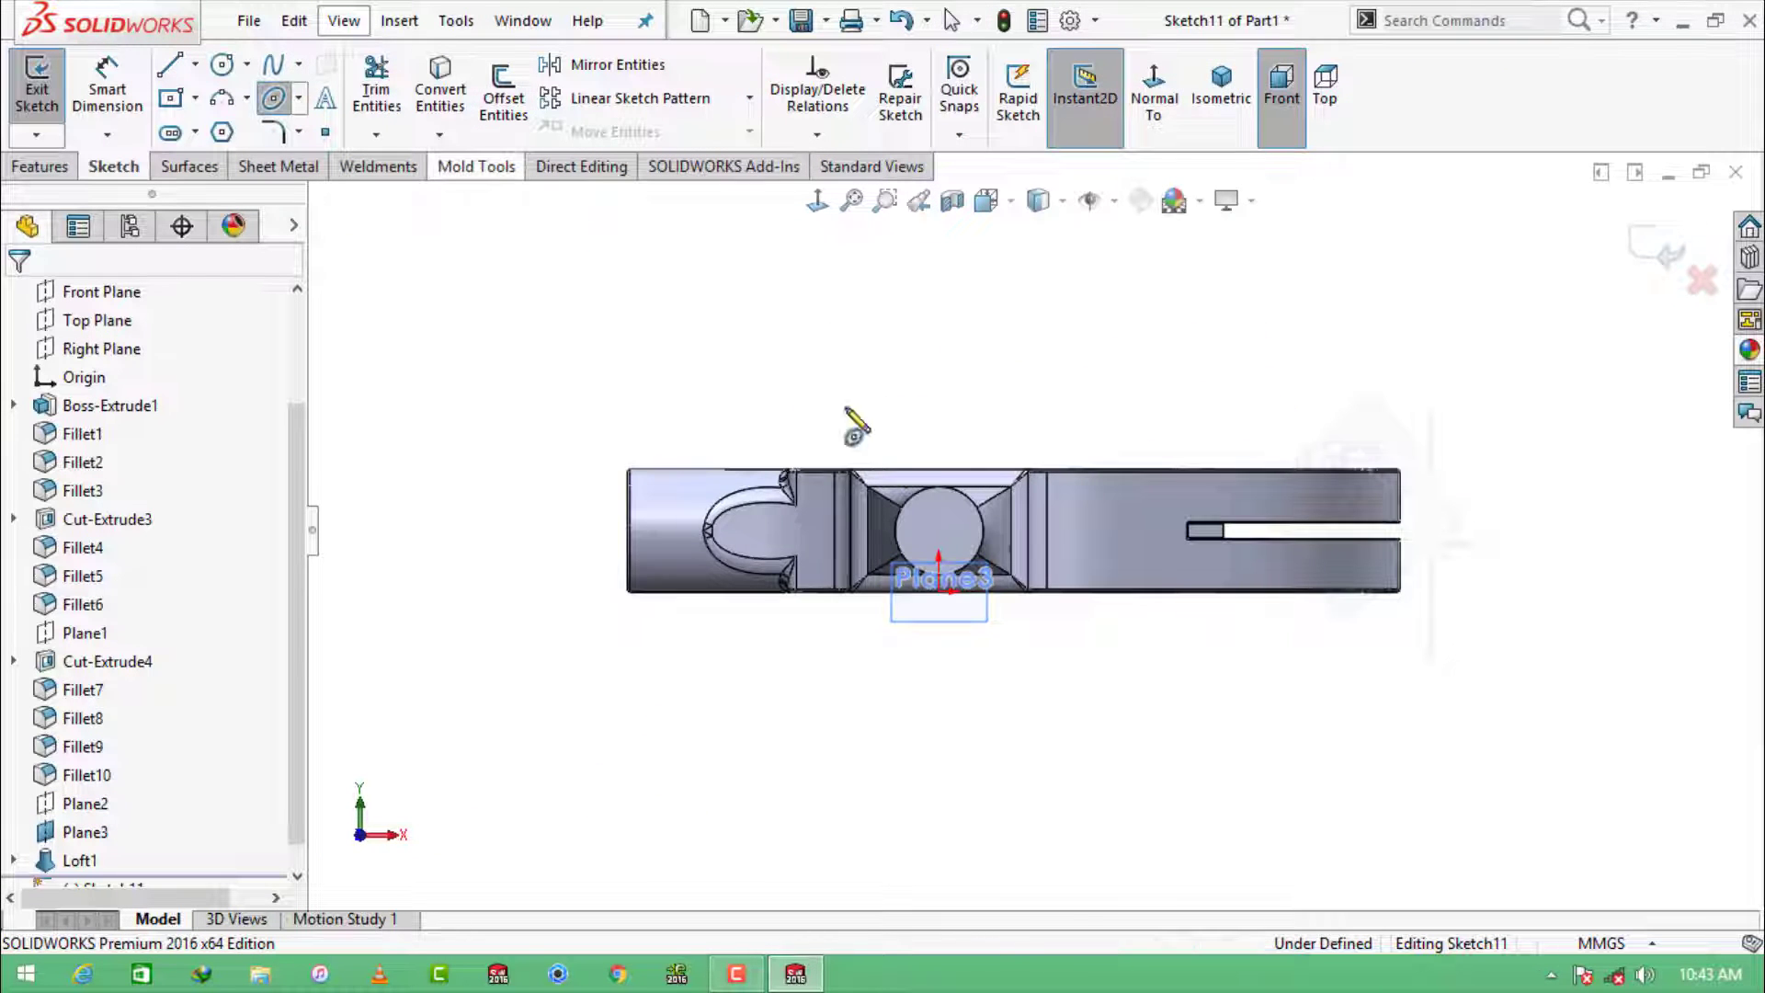
{"action": "left_click", "coordinate": [987, 536]}
{"action": "left_click", "coordinate": [1035, 536]}
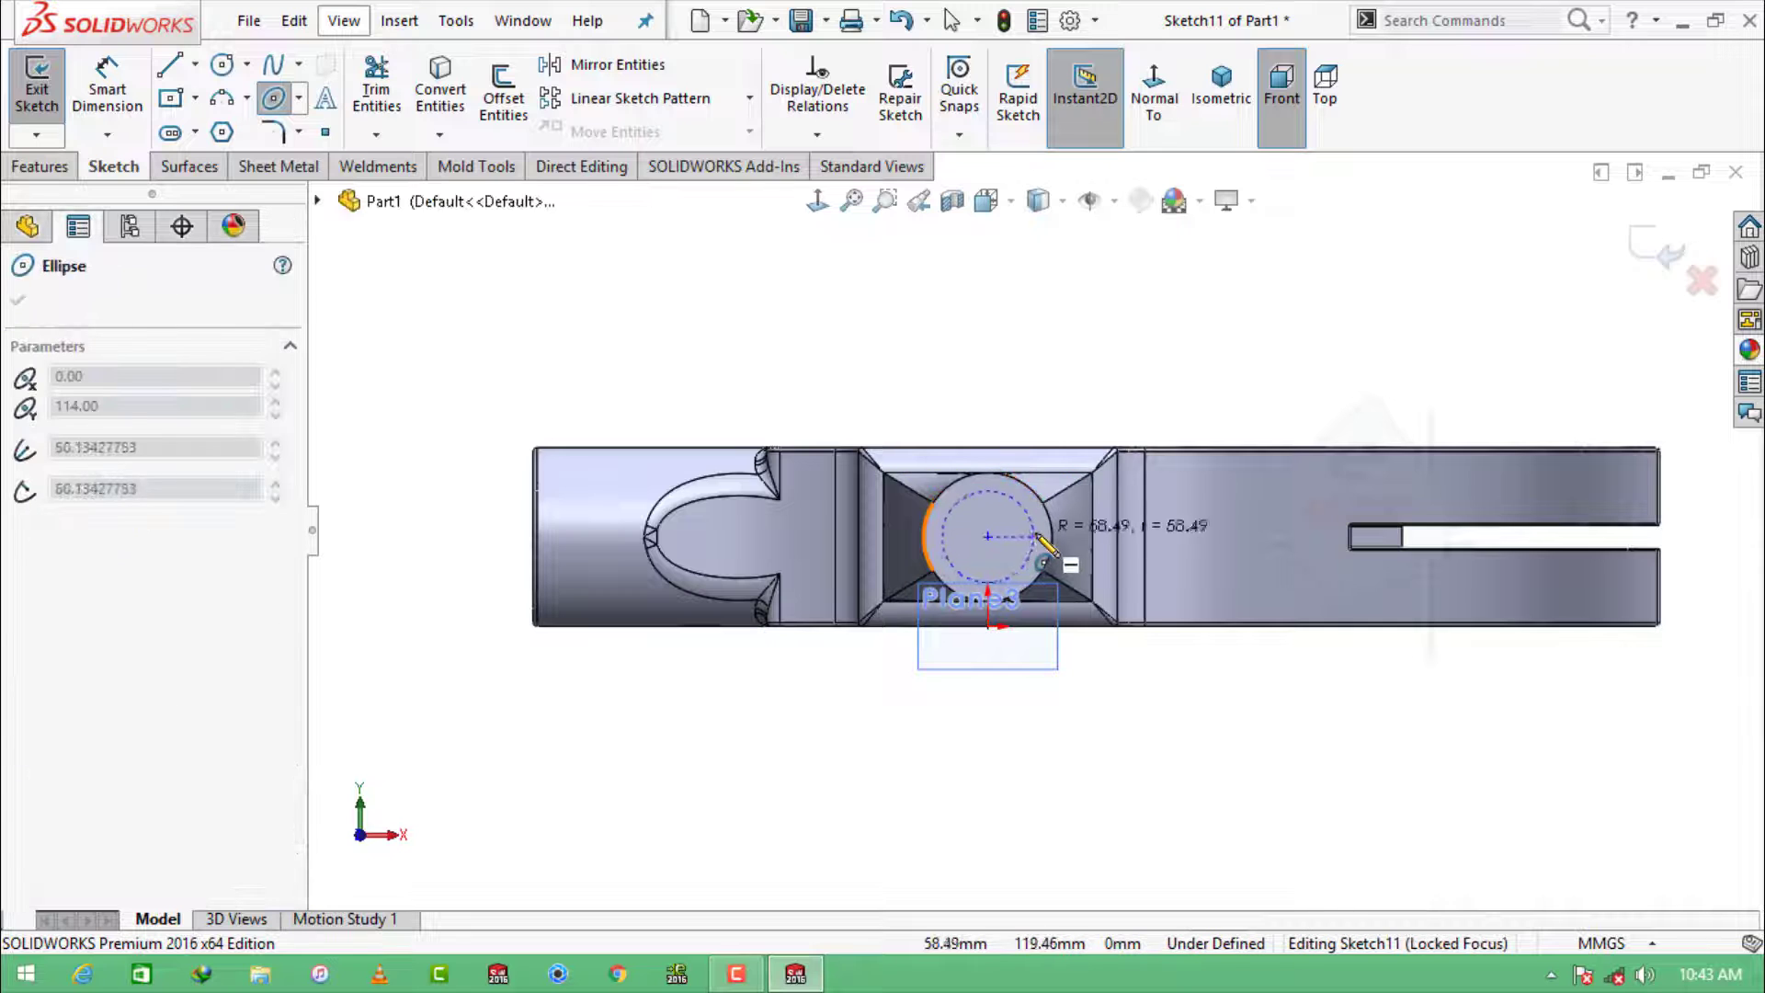
{"action": "left_click", "coordinate": [993, 416]}
Step: Dimension the ellipse's horizontal axis to 266 mm
{"action": "left_click", "coordinate": [109, 69]}
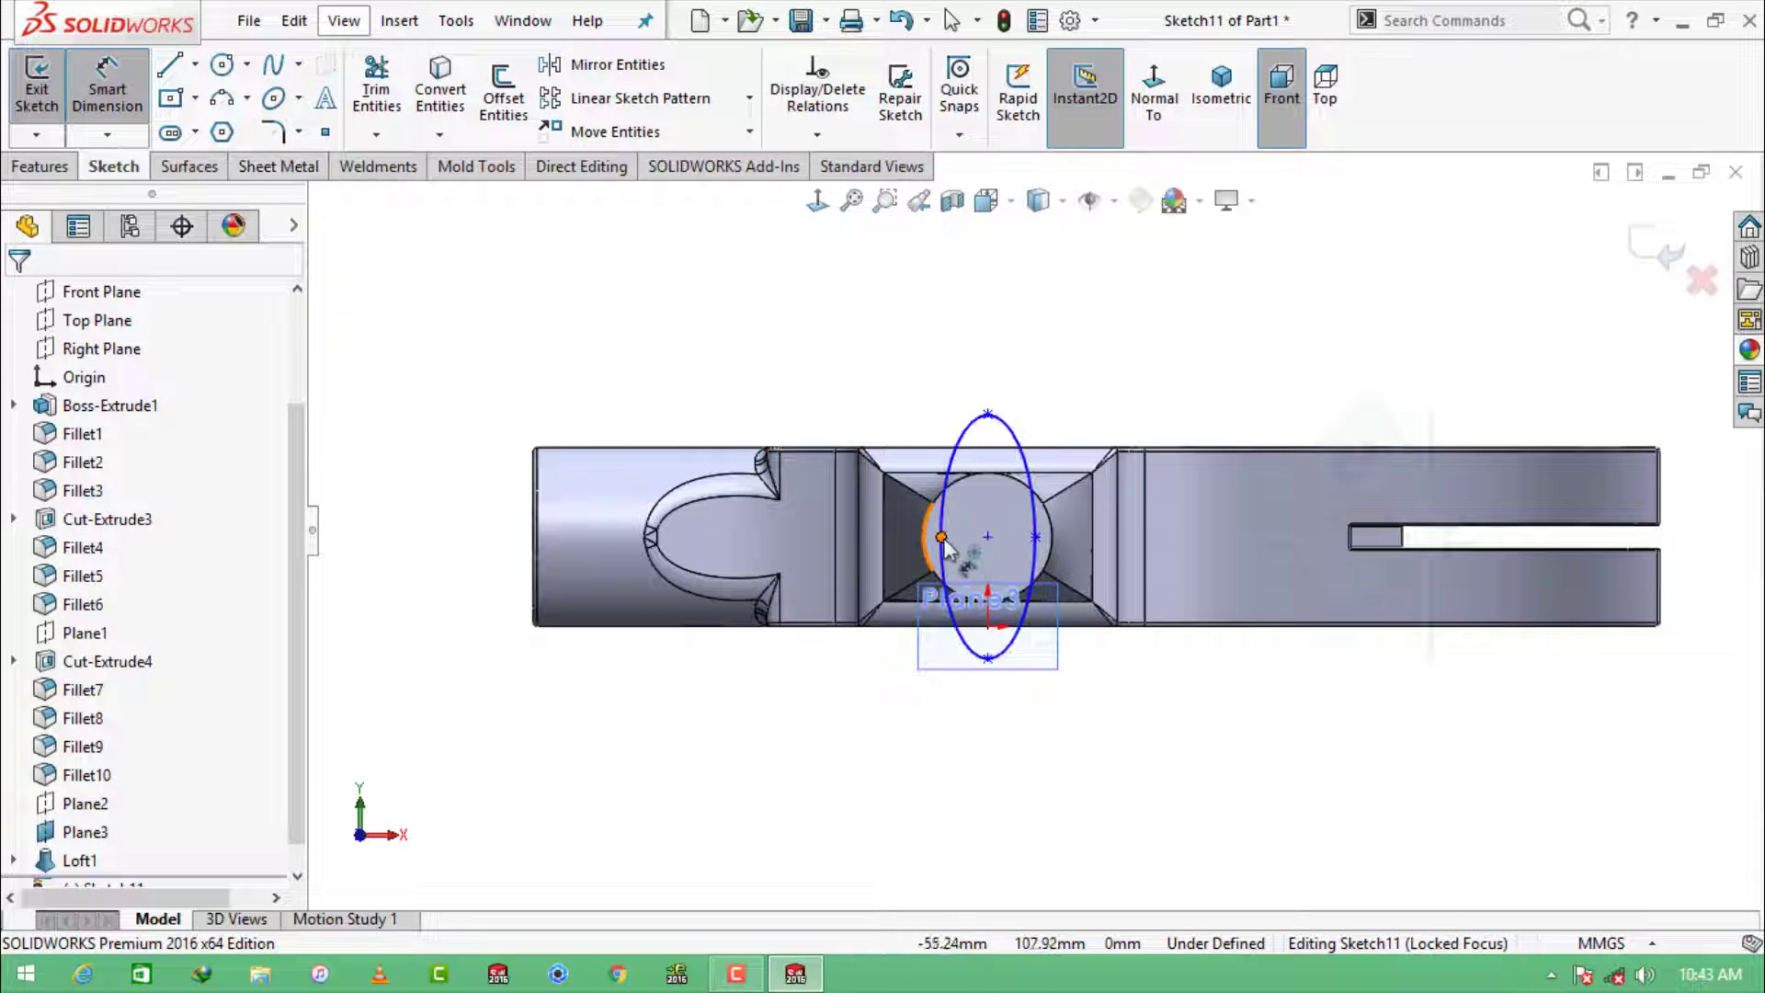
{"action": "left_click", "coordinate": [942, 538]}
{"action": "left_click", "coordinate": [1036, 536]}
{"action": "left_click", "coordinate": [1003, 373]}
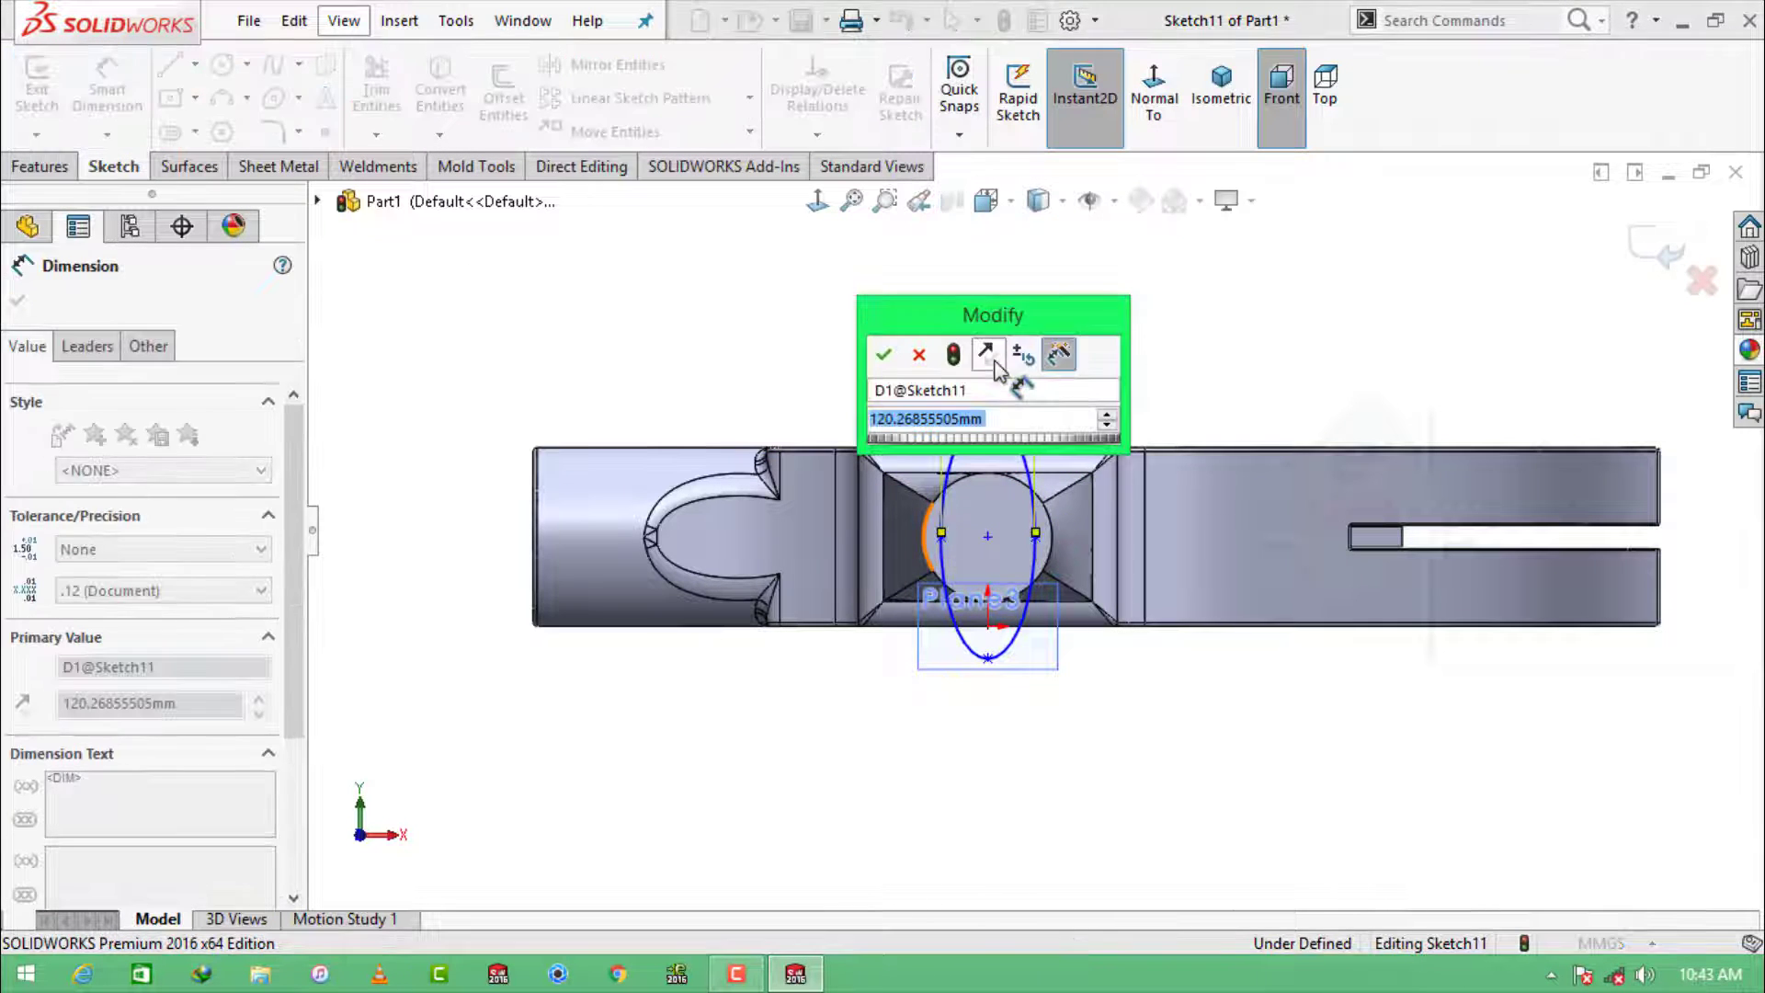
{"action": "type", "text": "266"}
{"action": "key", "text": "Return"}
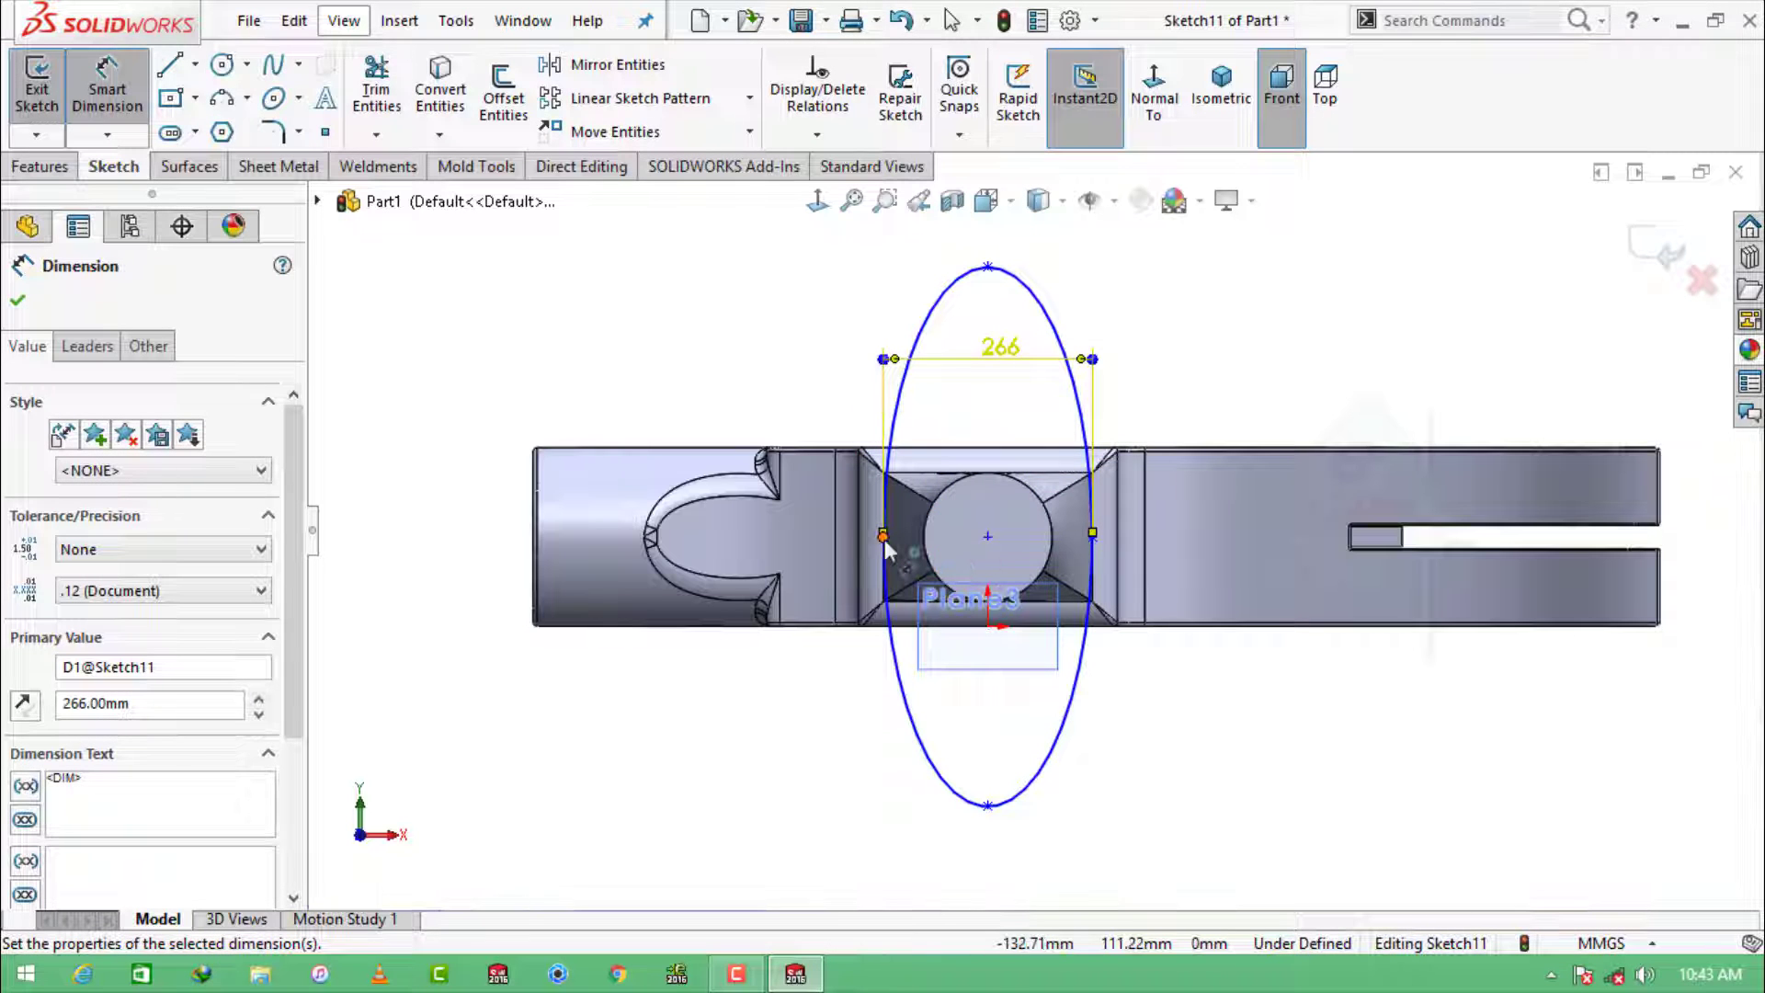
Step: Dimension the ellipse's vertical axis to 164 mm and finish the sketch
{"action": "left_click", "coordinate": [990, 269]}
{"action": "left_click", "coordinate": [989, 807]}
{"action": "left_click", "coordinate": [827, 563]}
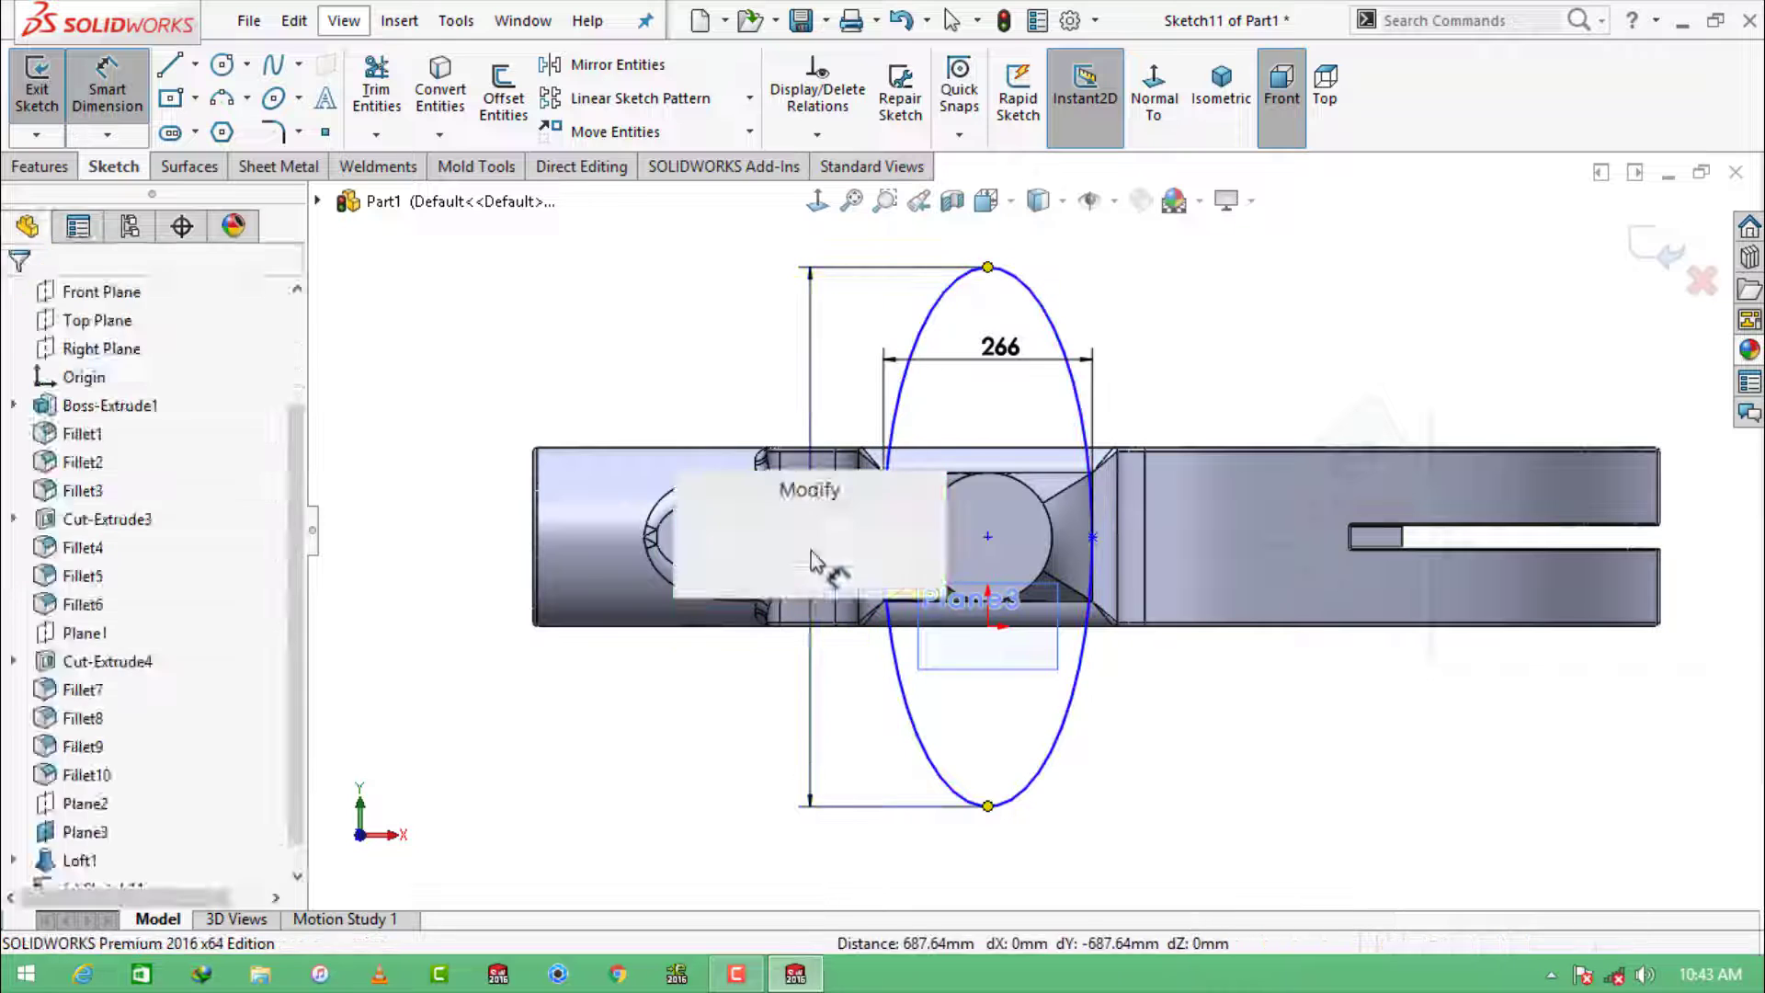
{"action": "type", "text": "164"}
{"action": "key", "text": "Return"}
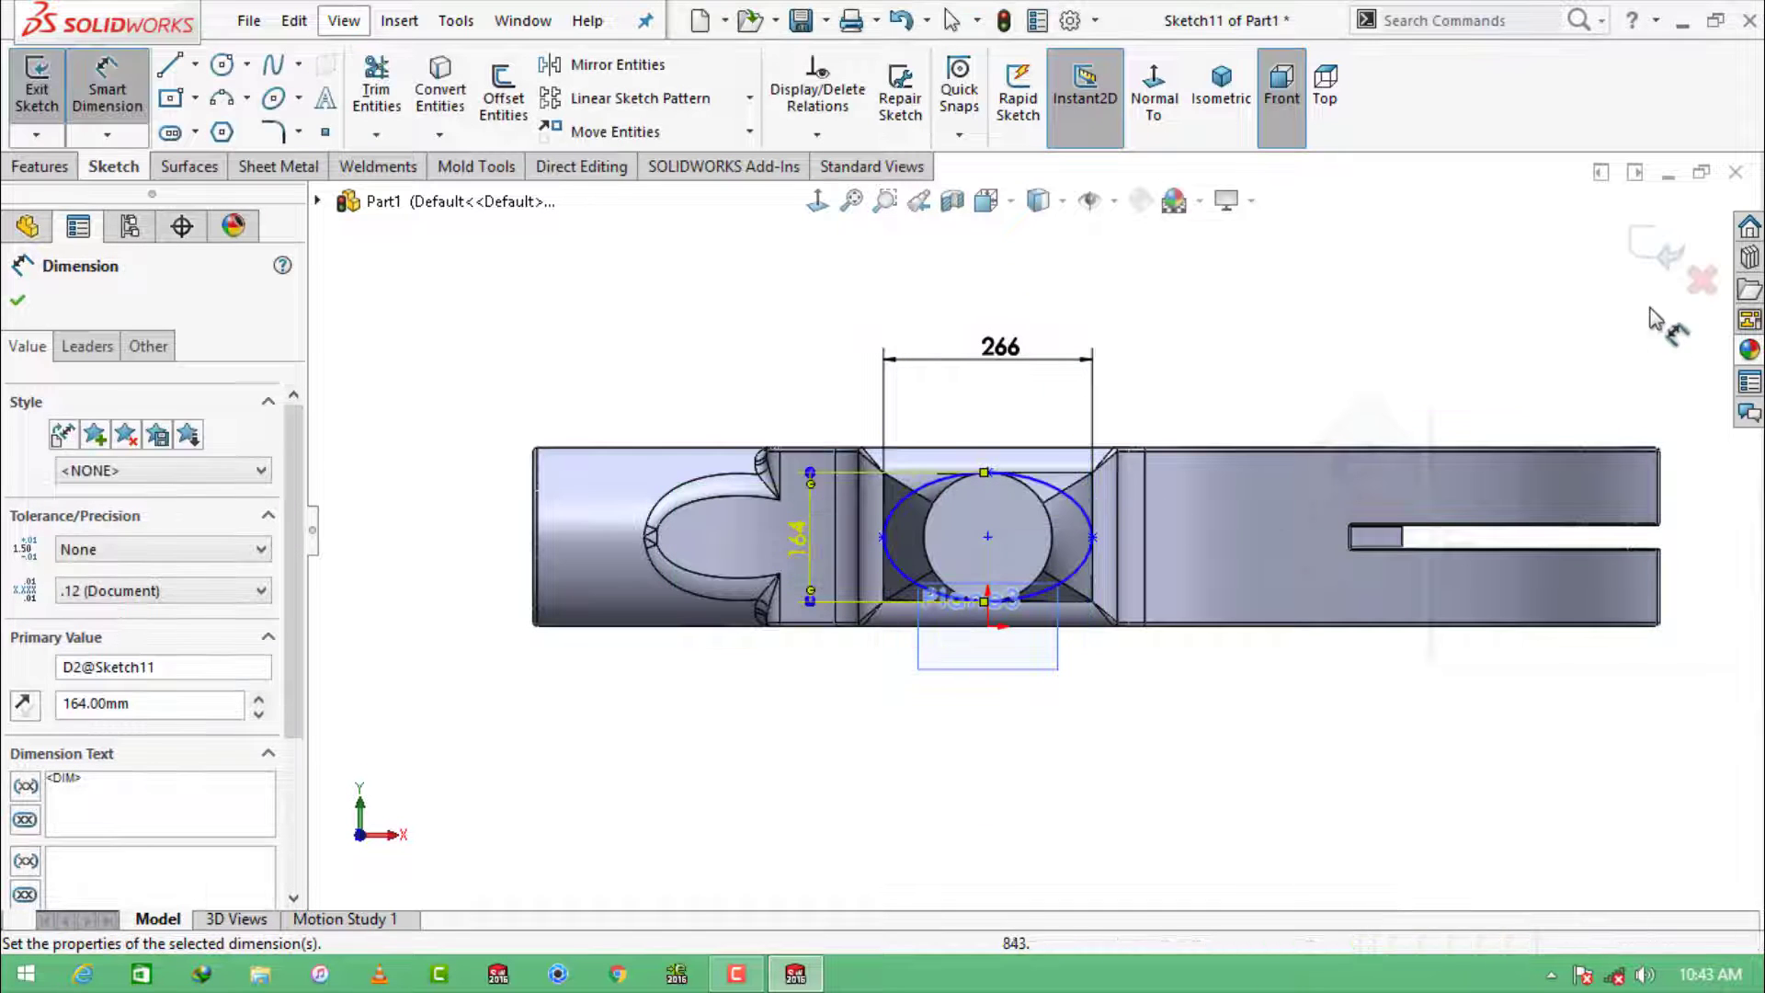
{"action": "left_click", "coordinate": [1656, 253]}
Step: Sketch on the handle's circular end face, convert its outline into sketch entities, and finish the sketch
{"action": "left_click", "coordinate": [1360, 369]}
{"action": "scroll", "coordinate": [1359, 379], "scroll_direction": "up", "scroll_amount": 2}
{"action": "middle_click_drag", "start_coordinate": [1359, 381], "coordinate": [1241, 432]}
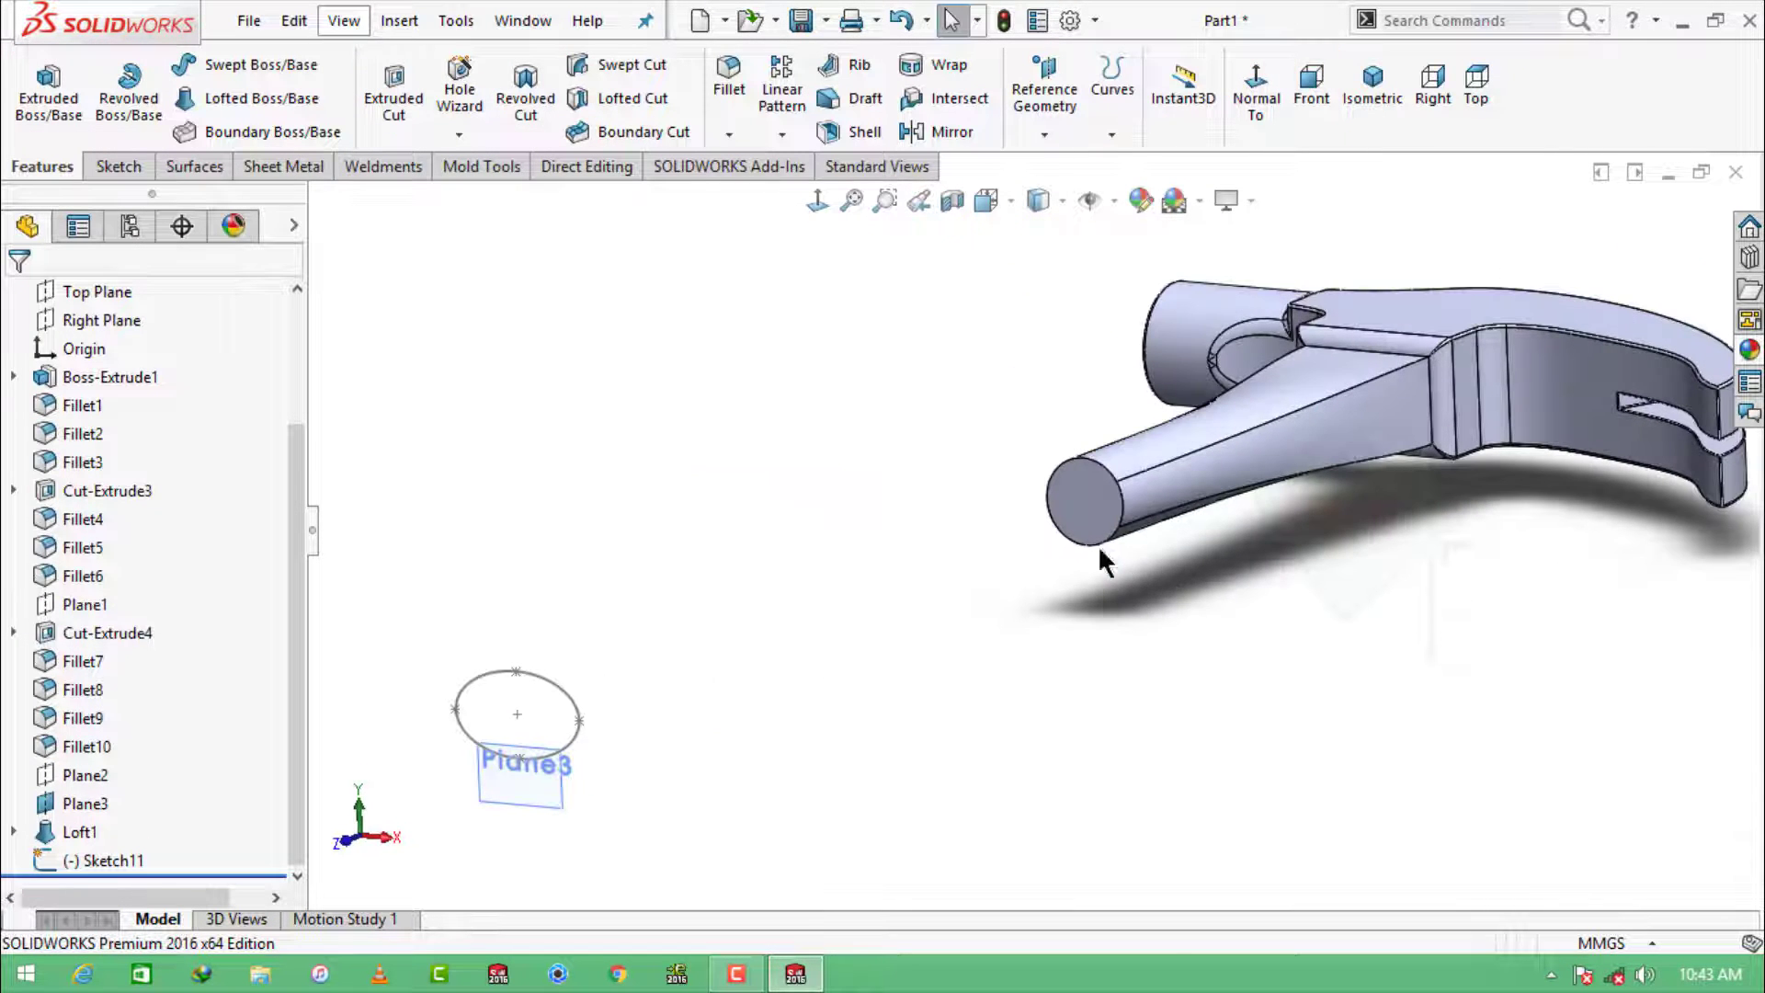
{"action": "left_click", "coordinate": [1087, 515]}
{"action": "left_click", "coordinate": [1181, 435]}
{"action": "left_click", "coordinate": [924, 252]}
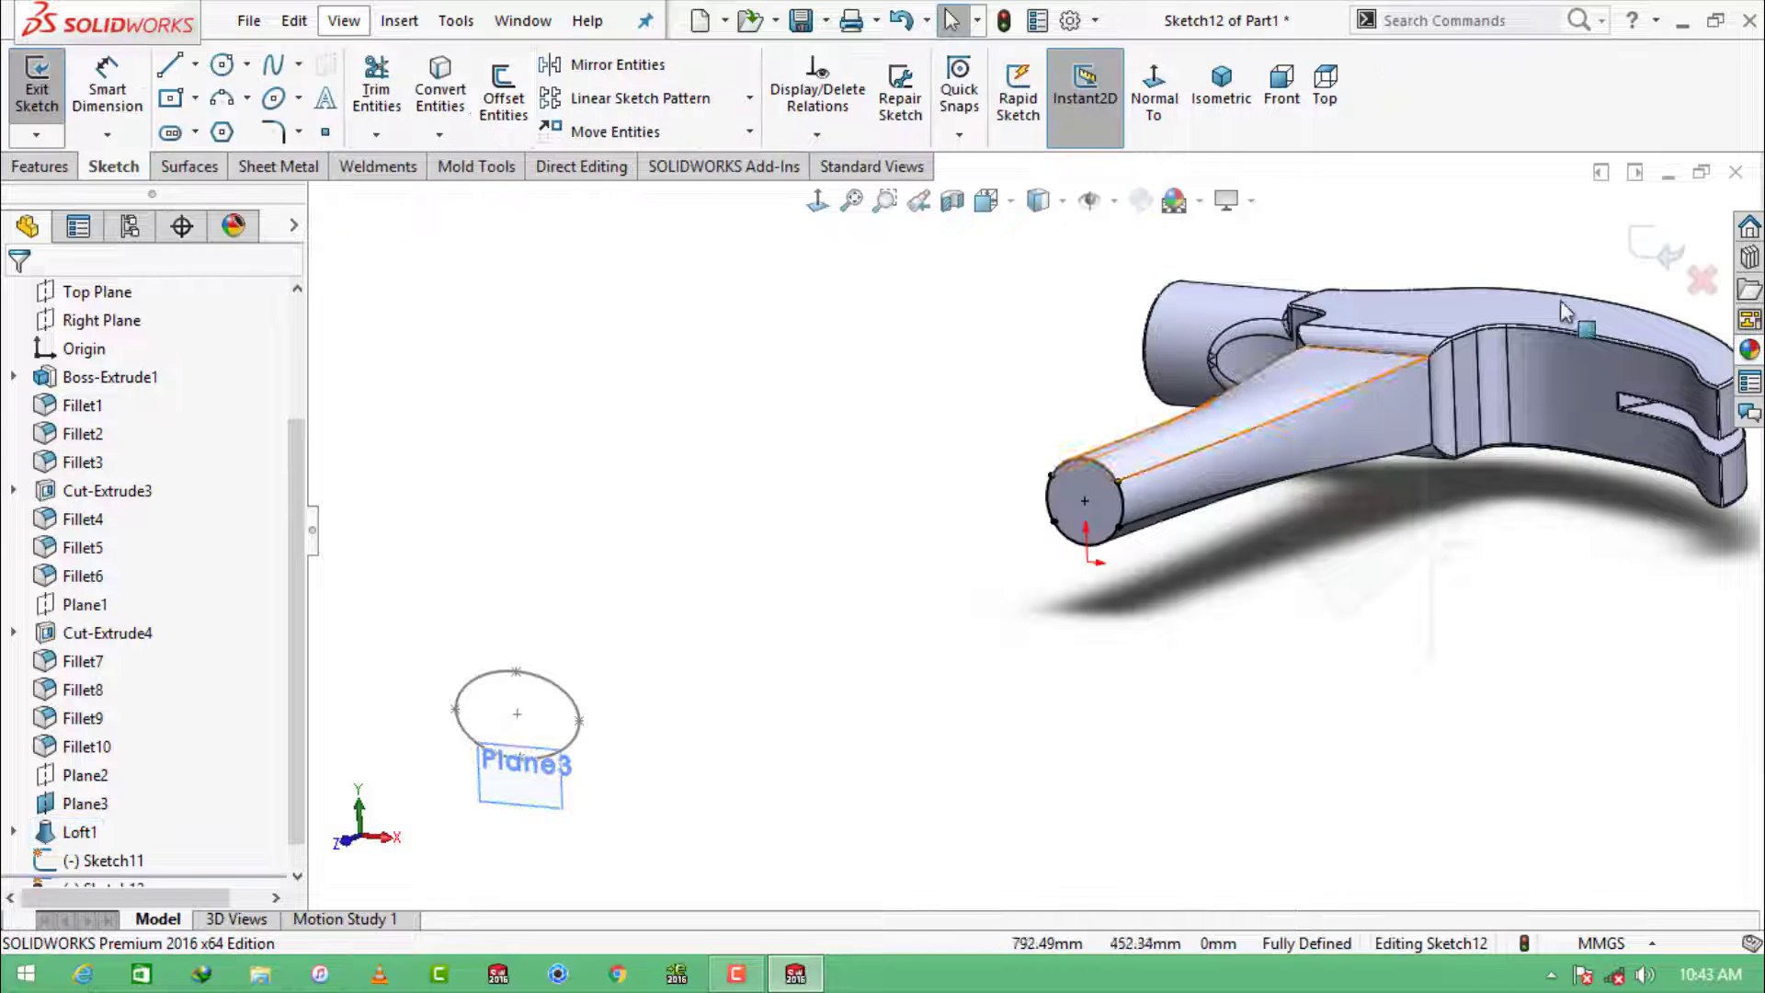
{"action": "left_click", "coordinate": [1619, 235]}
Step: Start a boss loft from the converted circle to the Plane3 ellipse, with start and end constraints set to Normal To Profile
{"action": "left_click", "coordinate": [261, 99]}
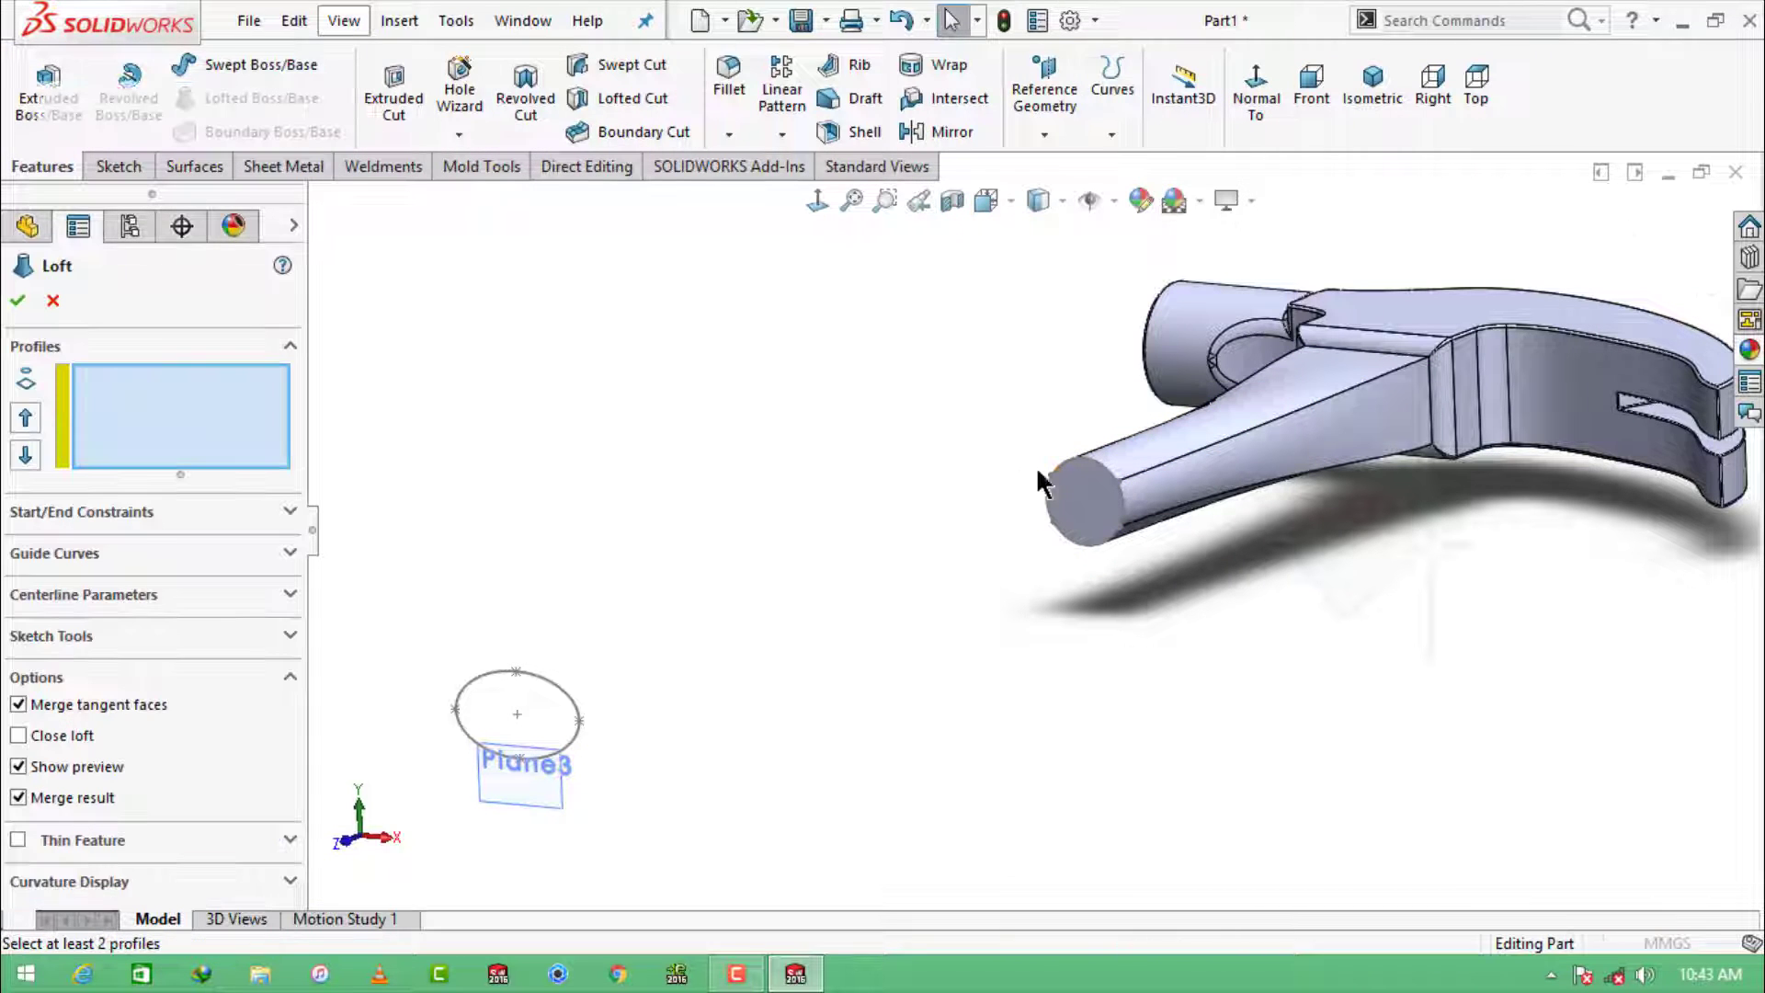
{"action": "left_click", "coordinate": [538, 685]}
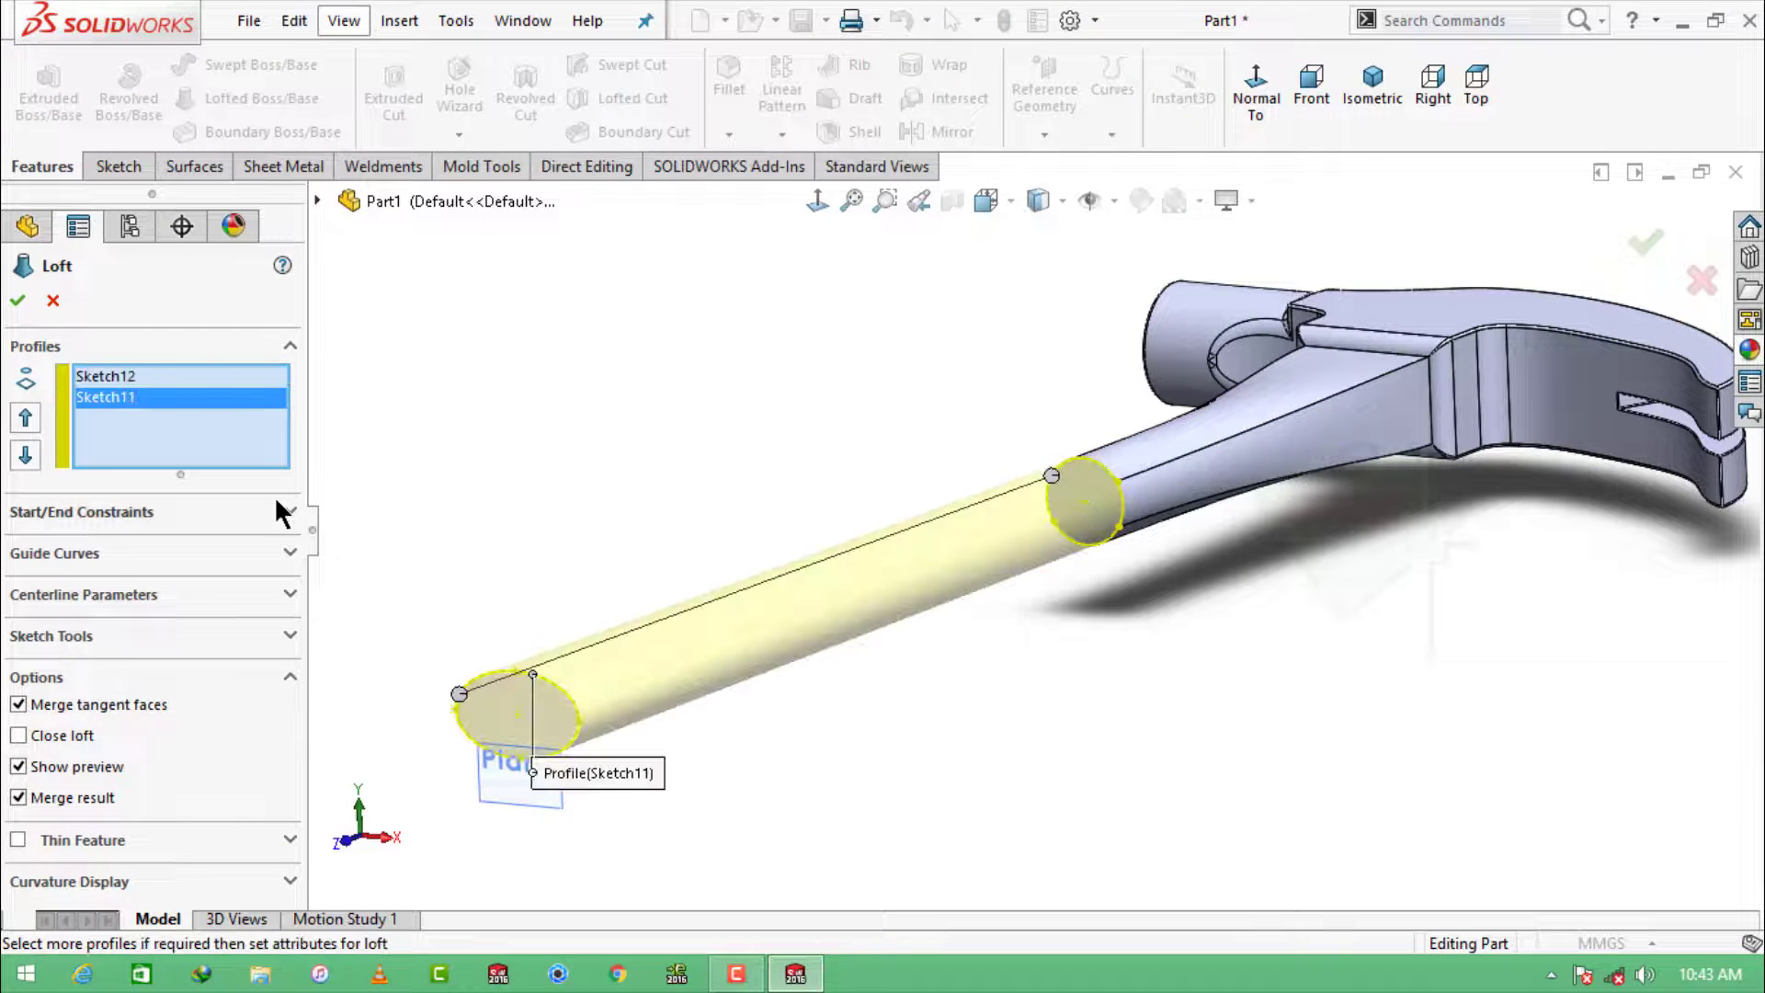
{"action": "left_click", "coordinate": [293, 510]}
{"action": "left_click", "coordinate": [168, 569]}
{"action": "left_click", "coordinate": [168, 618]}
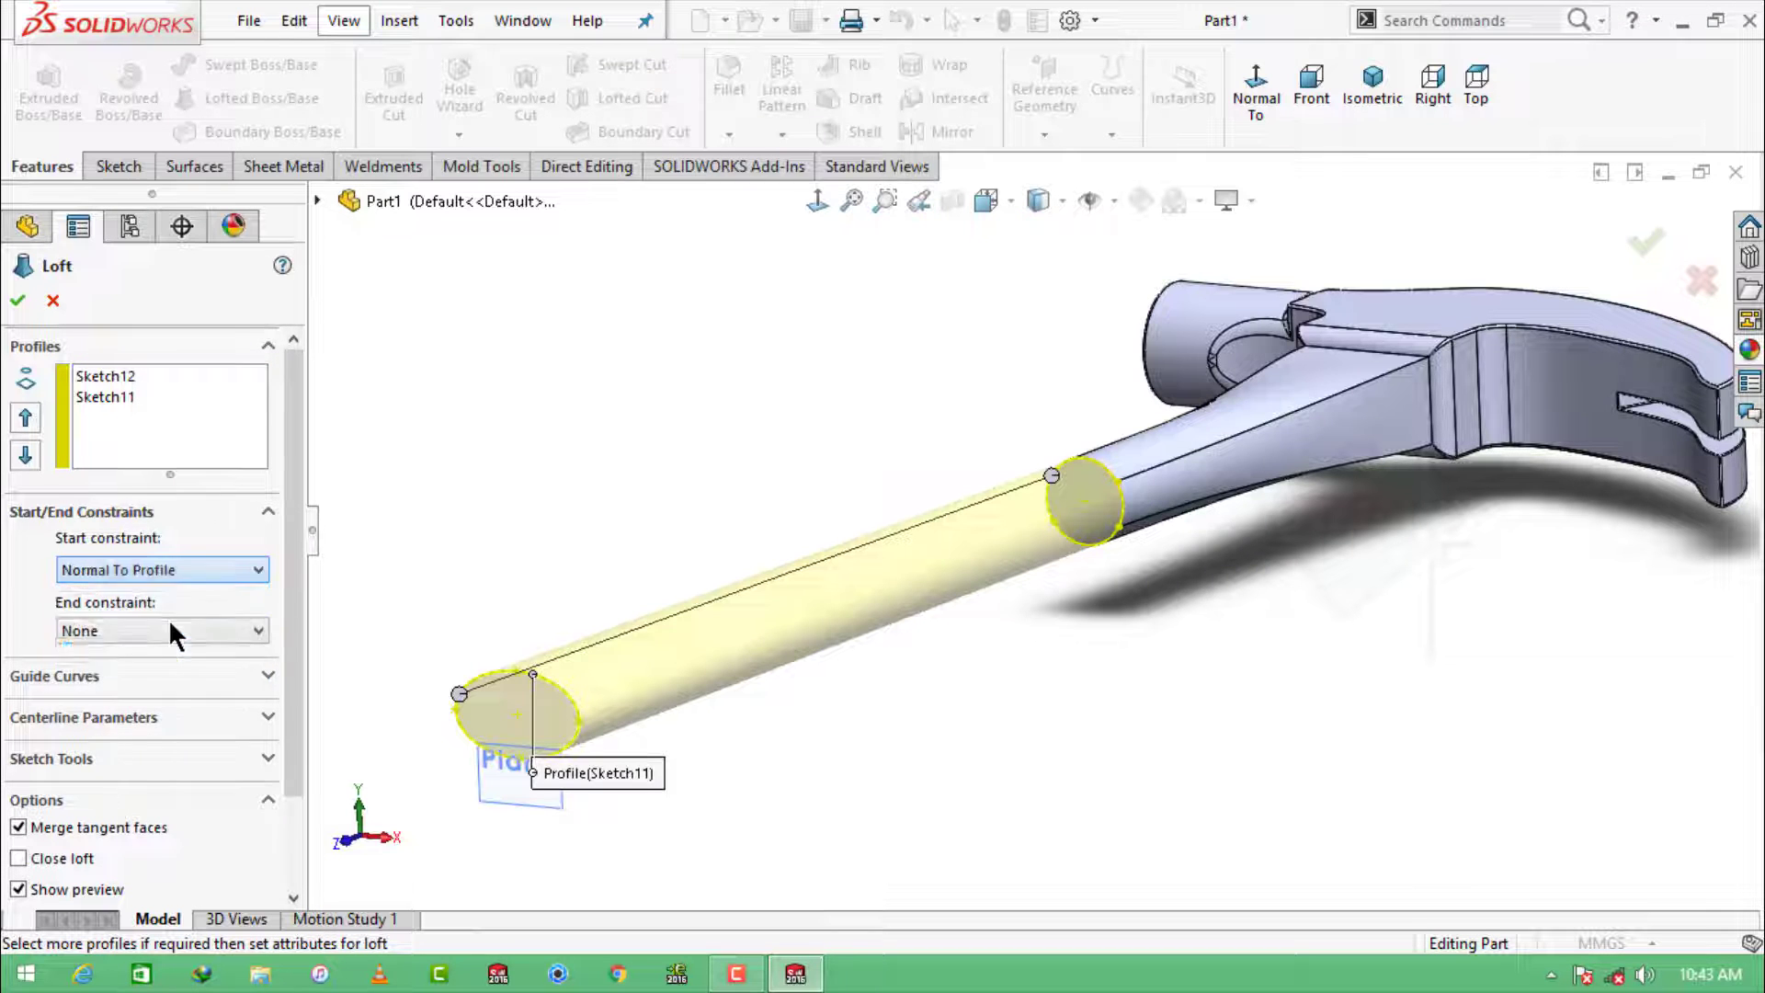
{"action": "left_click", "coordinate": [252, 739]}
{"action": "left_click", "coordinate": [184, 786]}
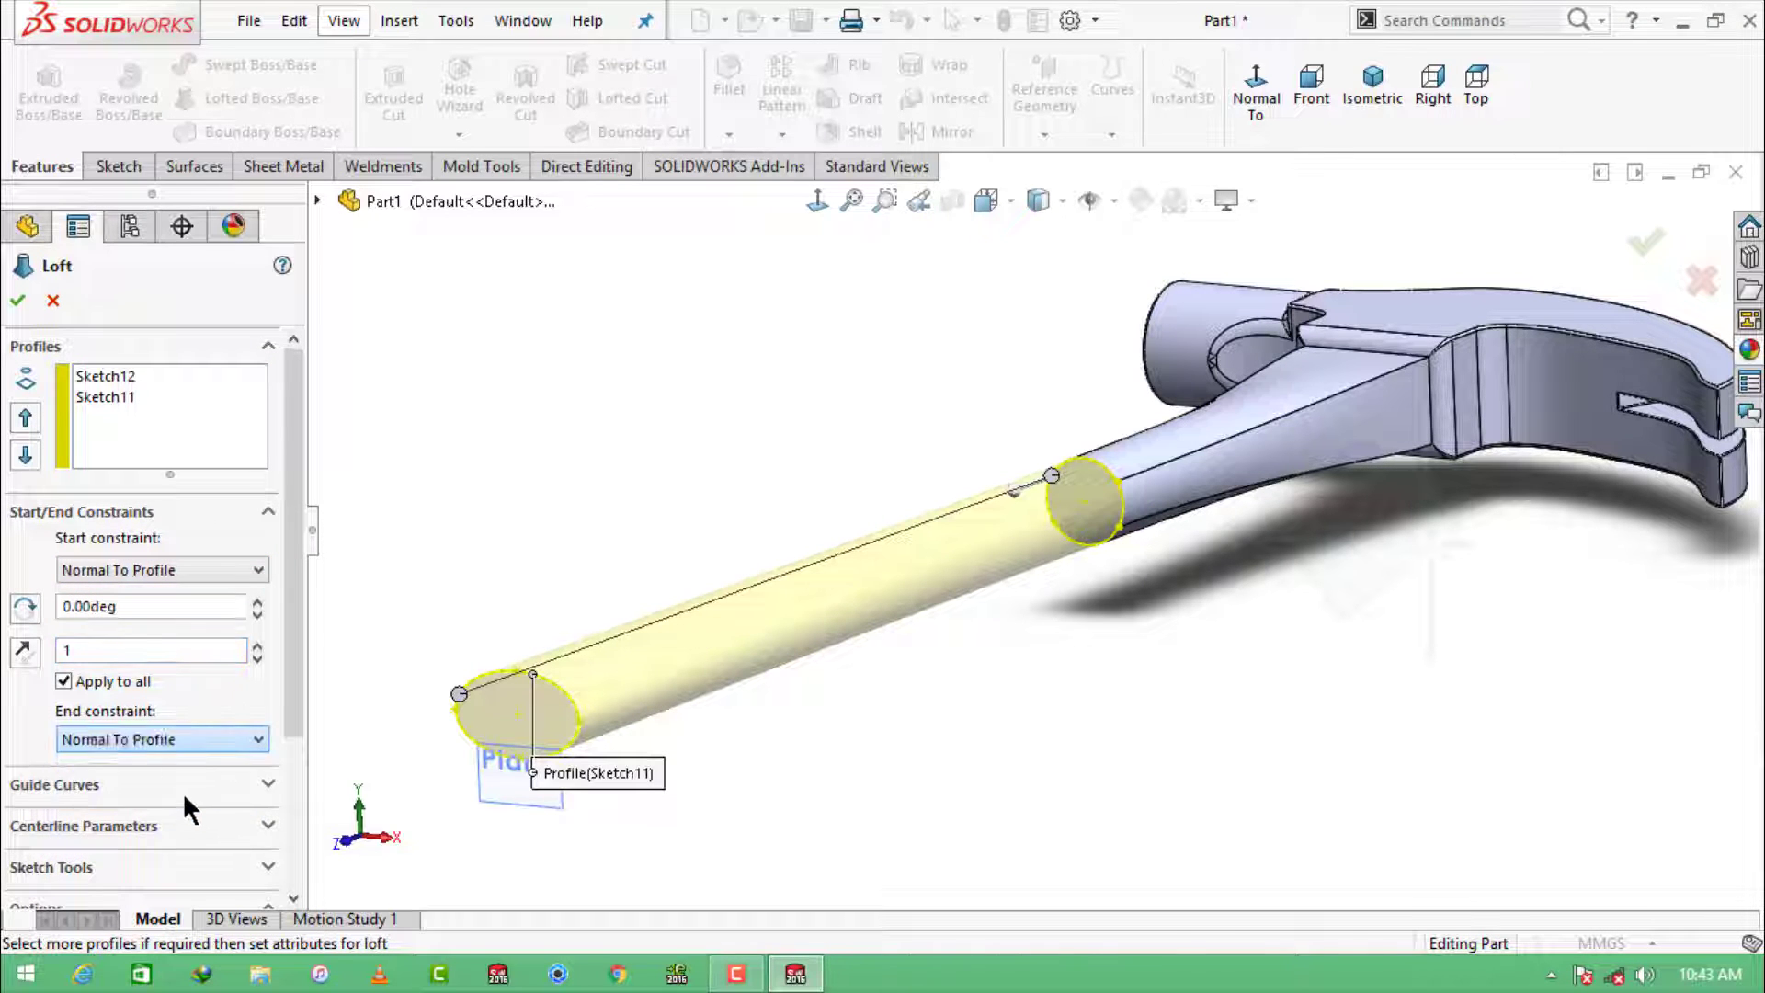
Step: Set the loft's start tangent length to 2 and end draft angle to 1 degree, complete it, and hide Plane3
{"action": "type", "text": "2"}
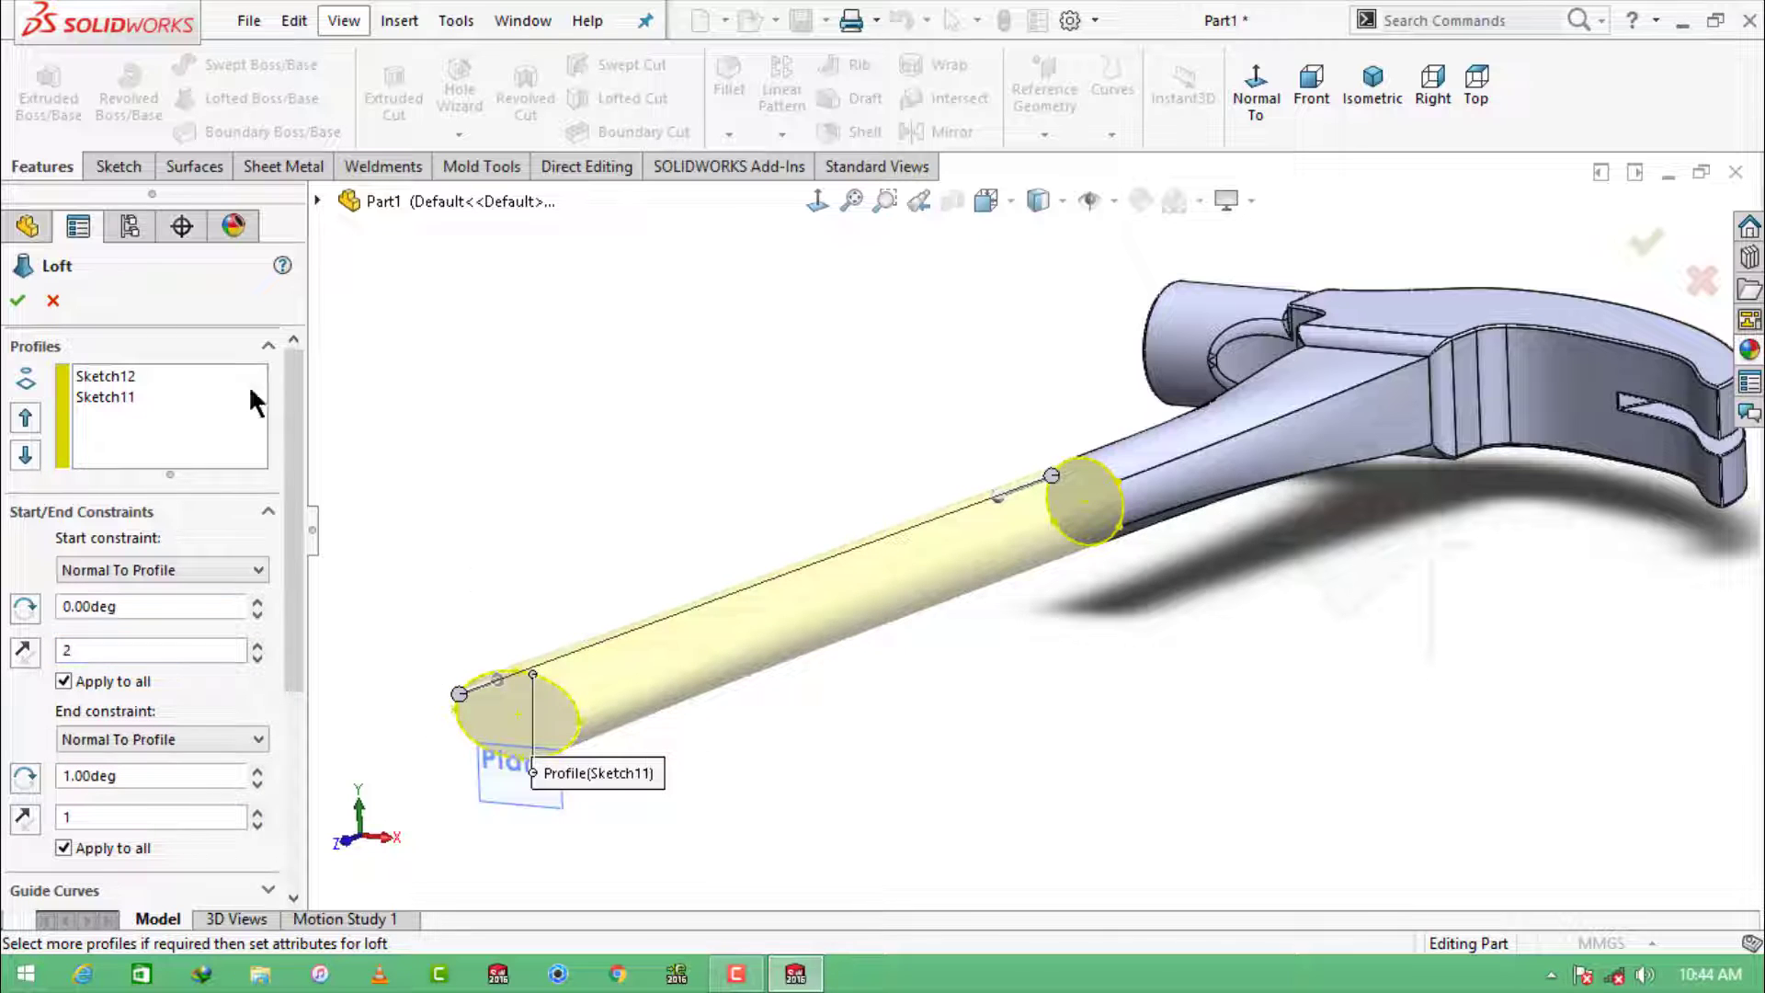
{"action": "left_click", "coordinate": [17, 301]}
{"action": "scroll", "coordinate": [1082, 651], "scroll_direction": "up", "scroll_amount": 3}
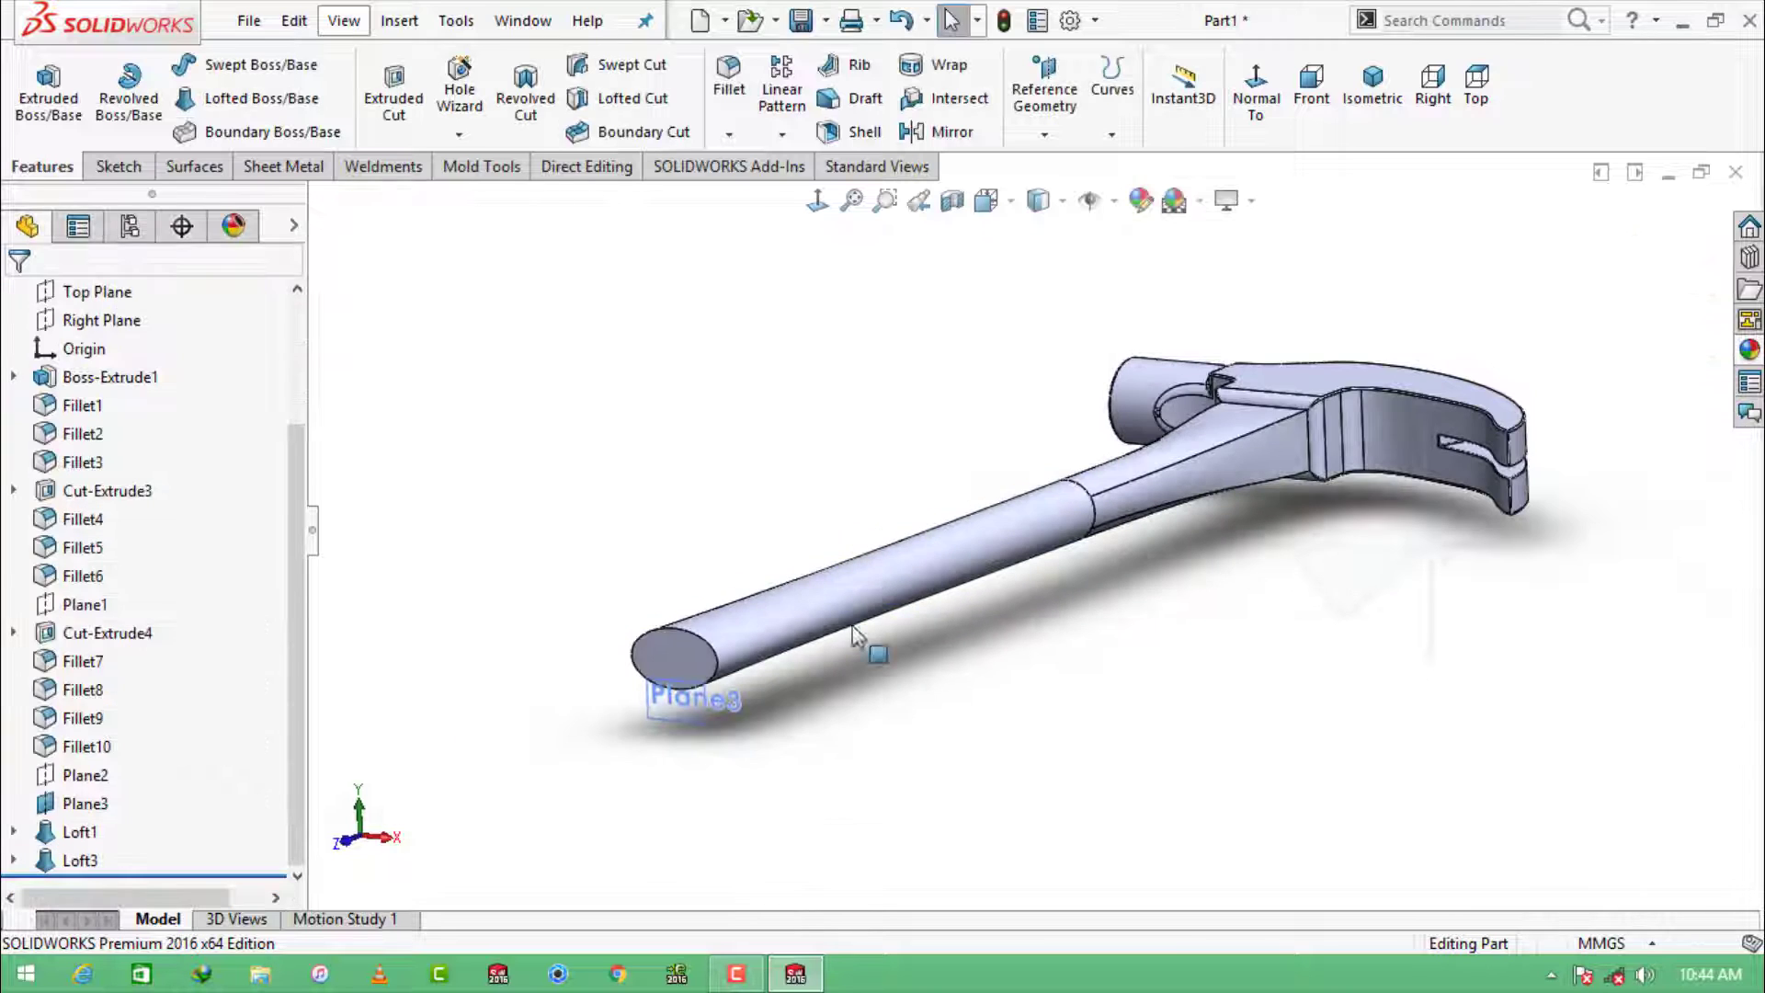
{"action": "left_click", "coordinate": [755, 733]}
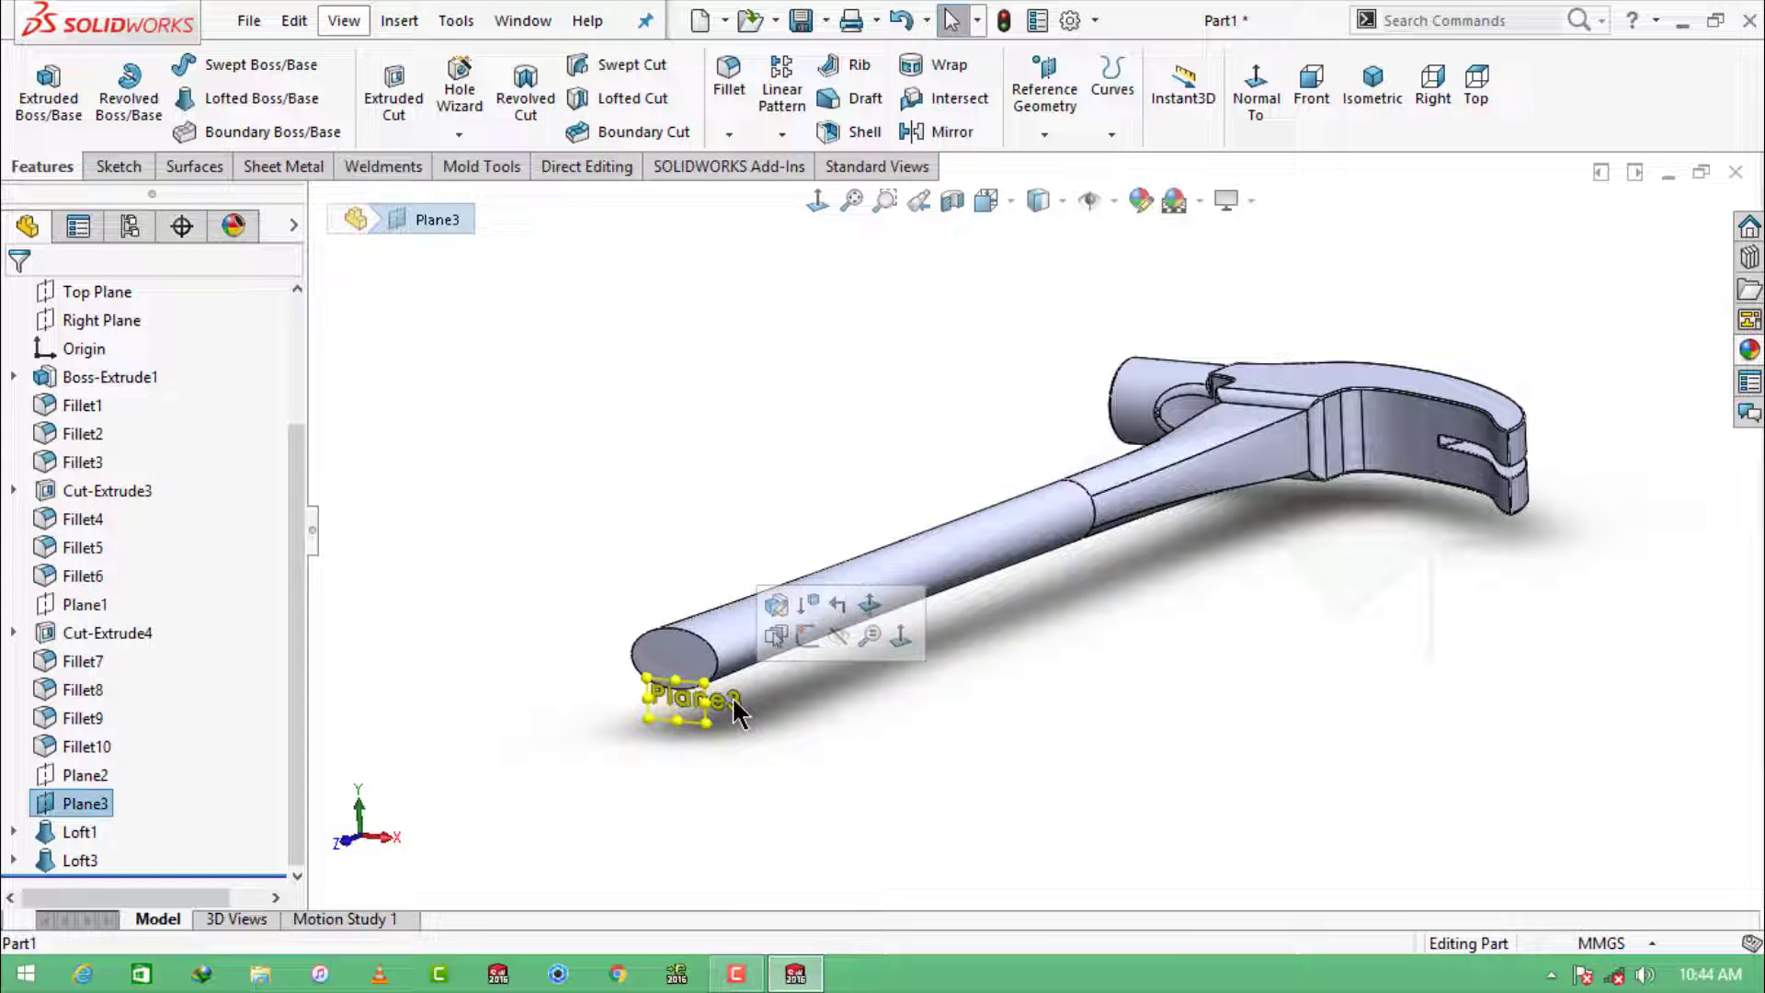
{"action": "left_click", "coordinate": [850, 640]}
Step: Fillet the four edges where the handle meets the hammer head's socket block with a 15 mm radius and return to the isometric view
{"action": "scroll", "coordinate": [1039, 704], "scroll_direction": "up", "scroll_amount": 2}
{"action": "middle_click_drag", "start_coordinate": [1037, 715], "coordinate": [1115, 681]}
{"action": "scroll", "coordinate": [1269, 343], "scroll_direction": "down", "scroll_amount": 3}
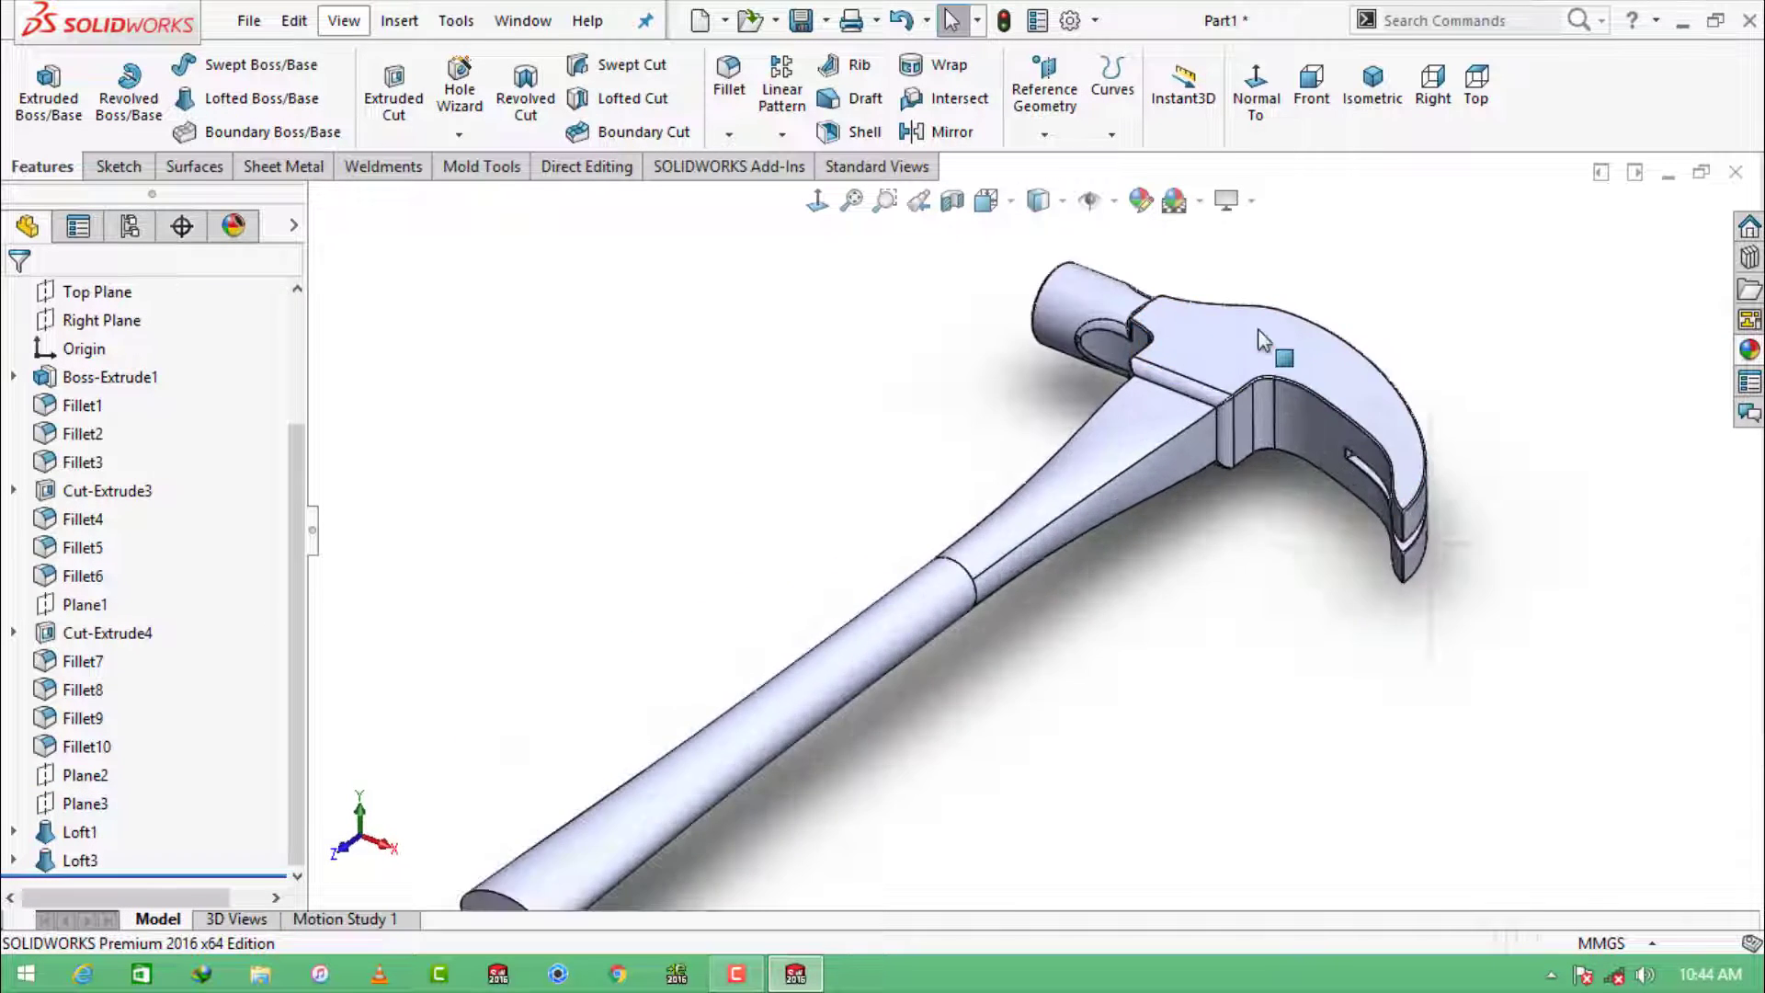
{"action": "scroll", "coordinate": [1184, 411], "scroll_direction": "down", "scroll_amount": 2}
{"action": "left_click", "coordinate": [731, 82]}
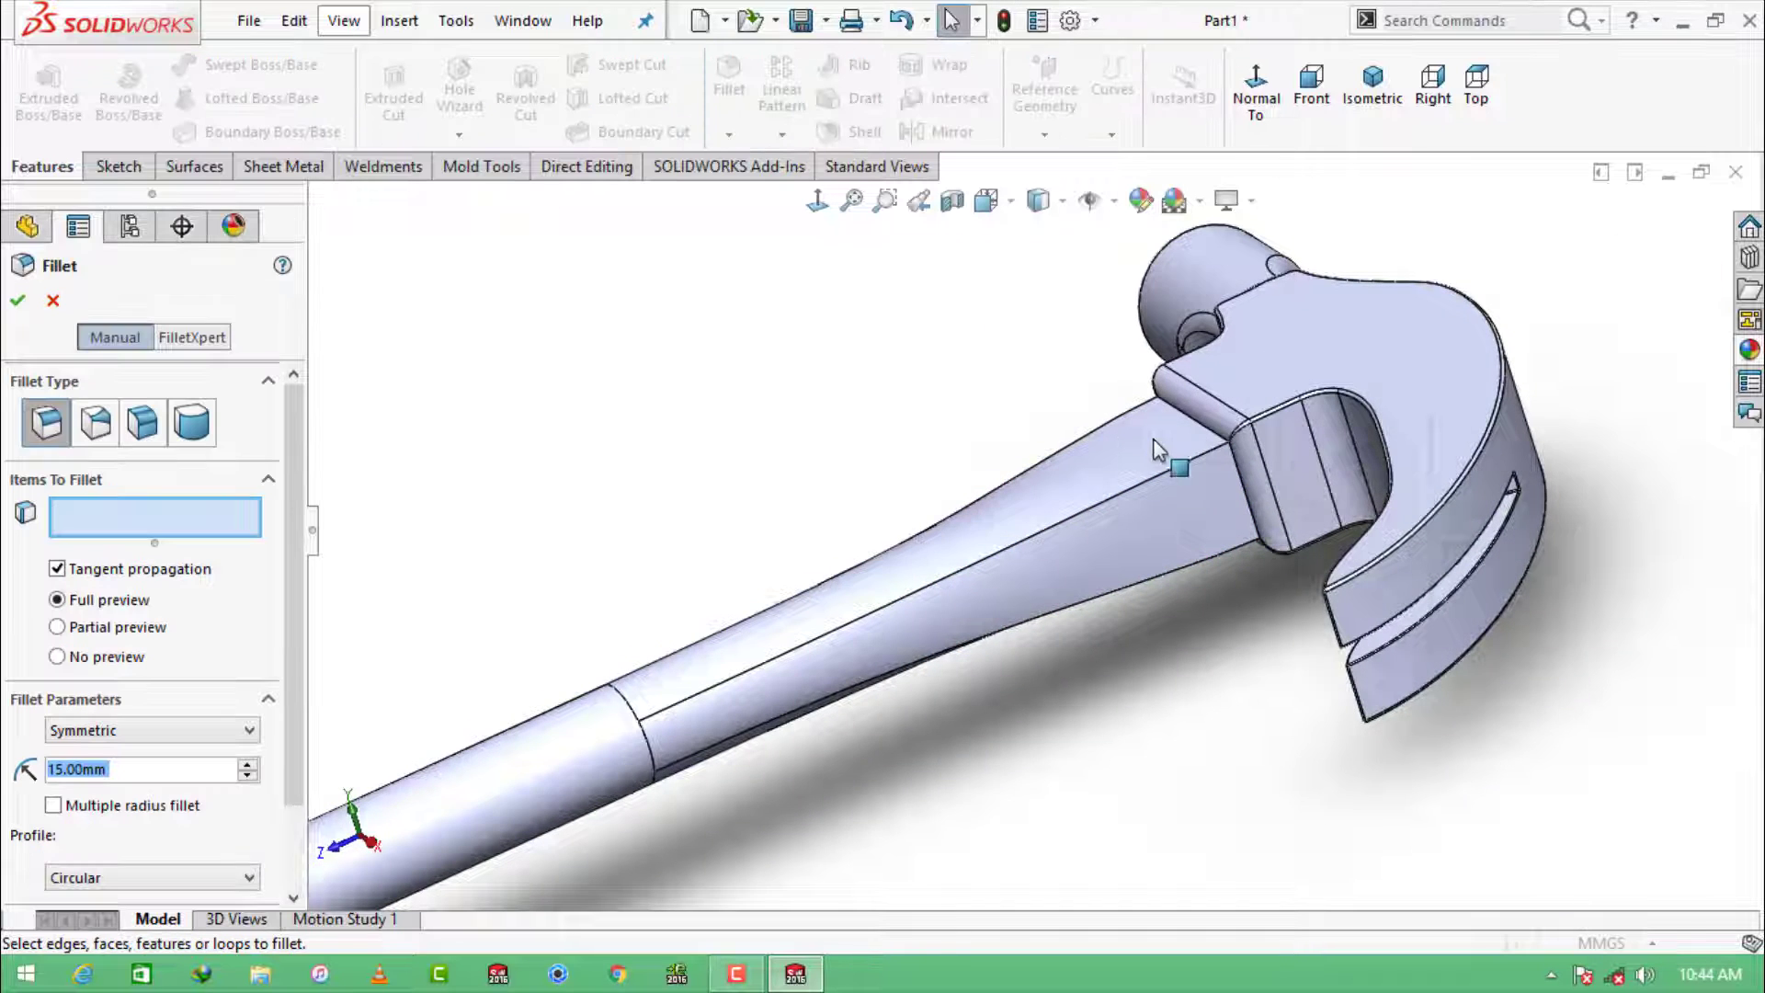
{"action": "scroll", "coordinate": [1223, 432], "scroll_direction": "down", "scroll_amount": 4}
{"action": "left_click", "coordinate": [1223, 444]}
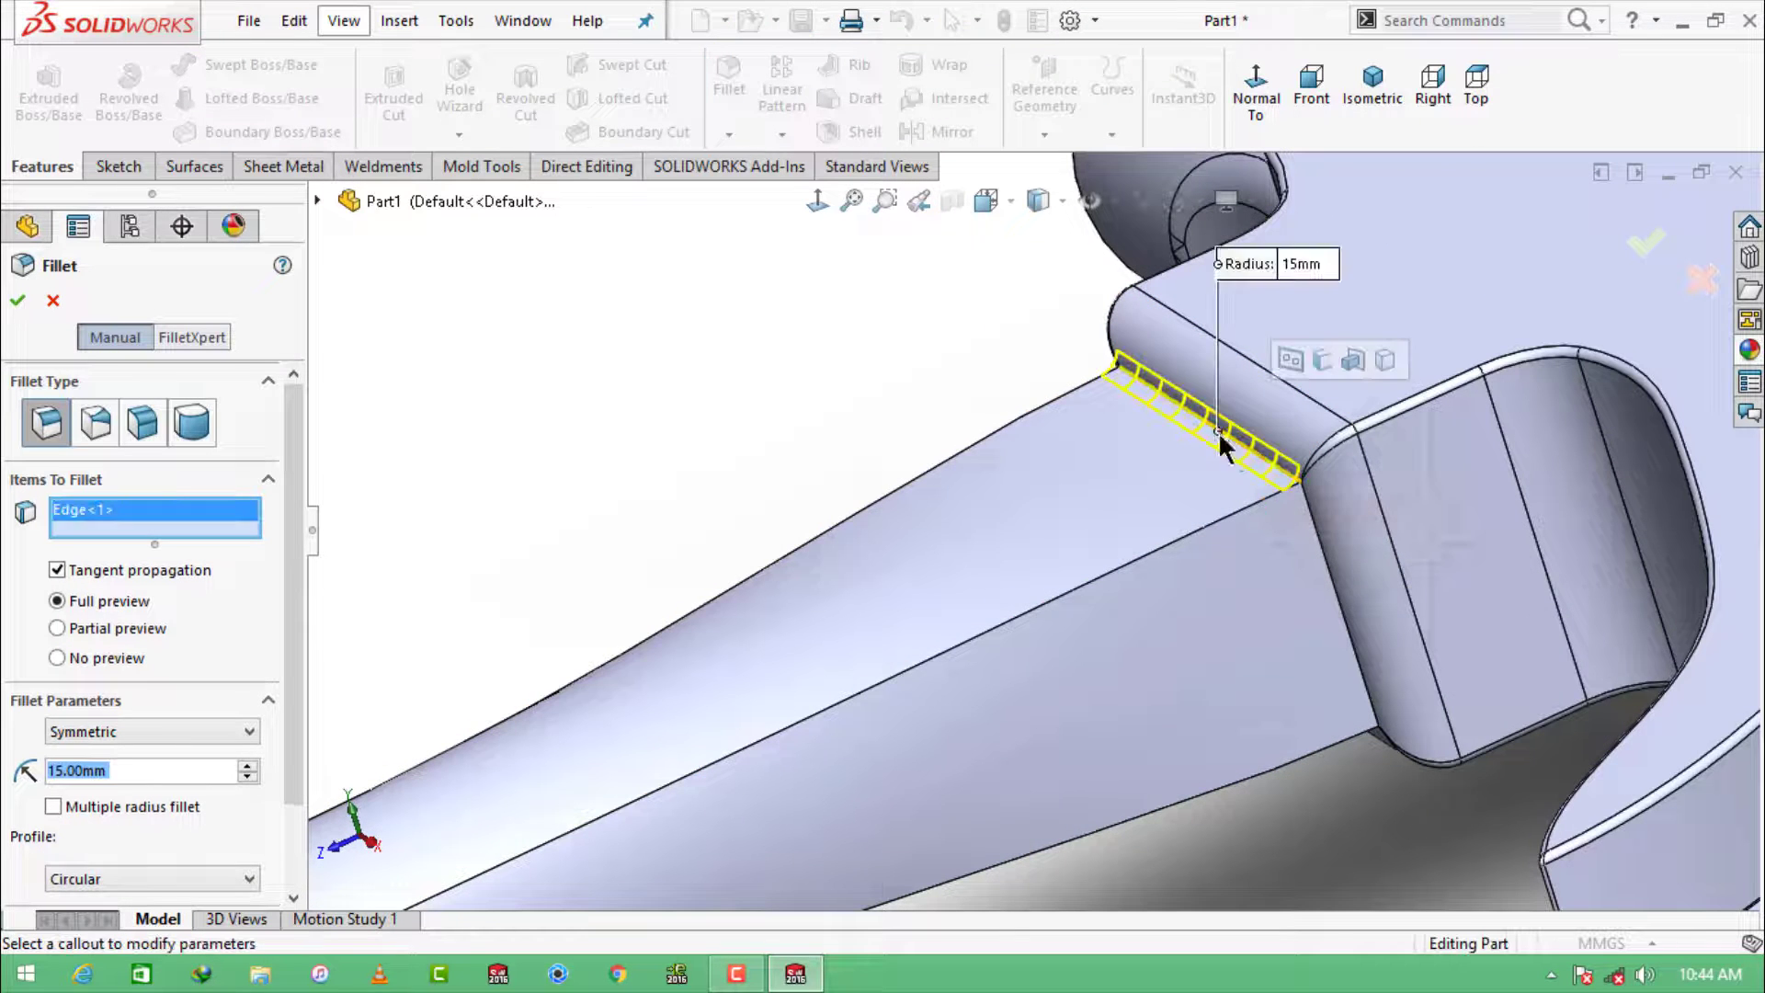
{"action": "left_click", "coordinate": [1313, 517]}
{"action": "middle_click_drag", "start_coordinate": [1313, 538], "coordinate": [1357, 478]}
{"action": "left_click", "coordinate": [1352, 795]}
{"action": "scroll", "coordinate": [1351, 796], "scroll_direction": "up", "scroll_amount": 4}
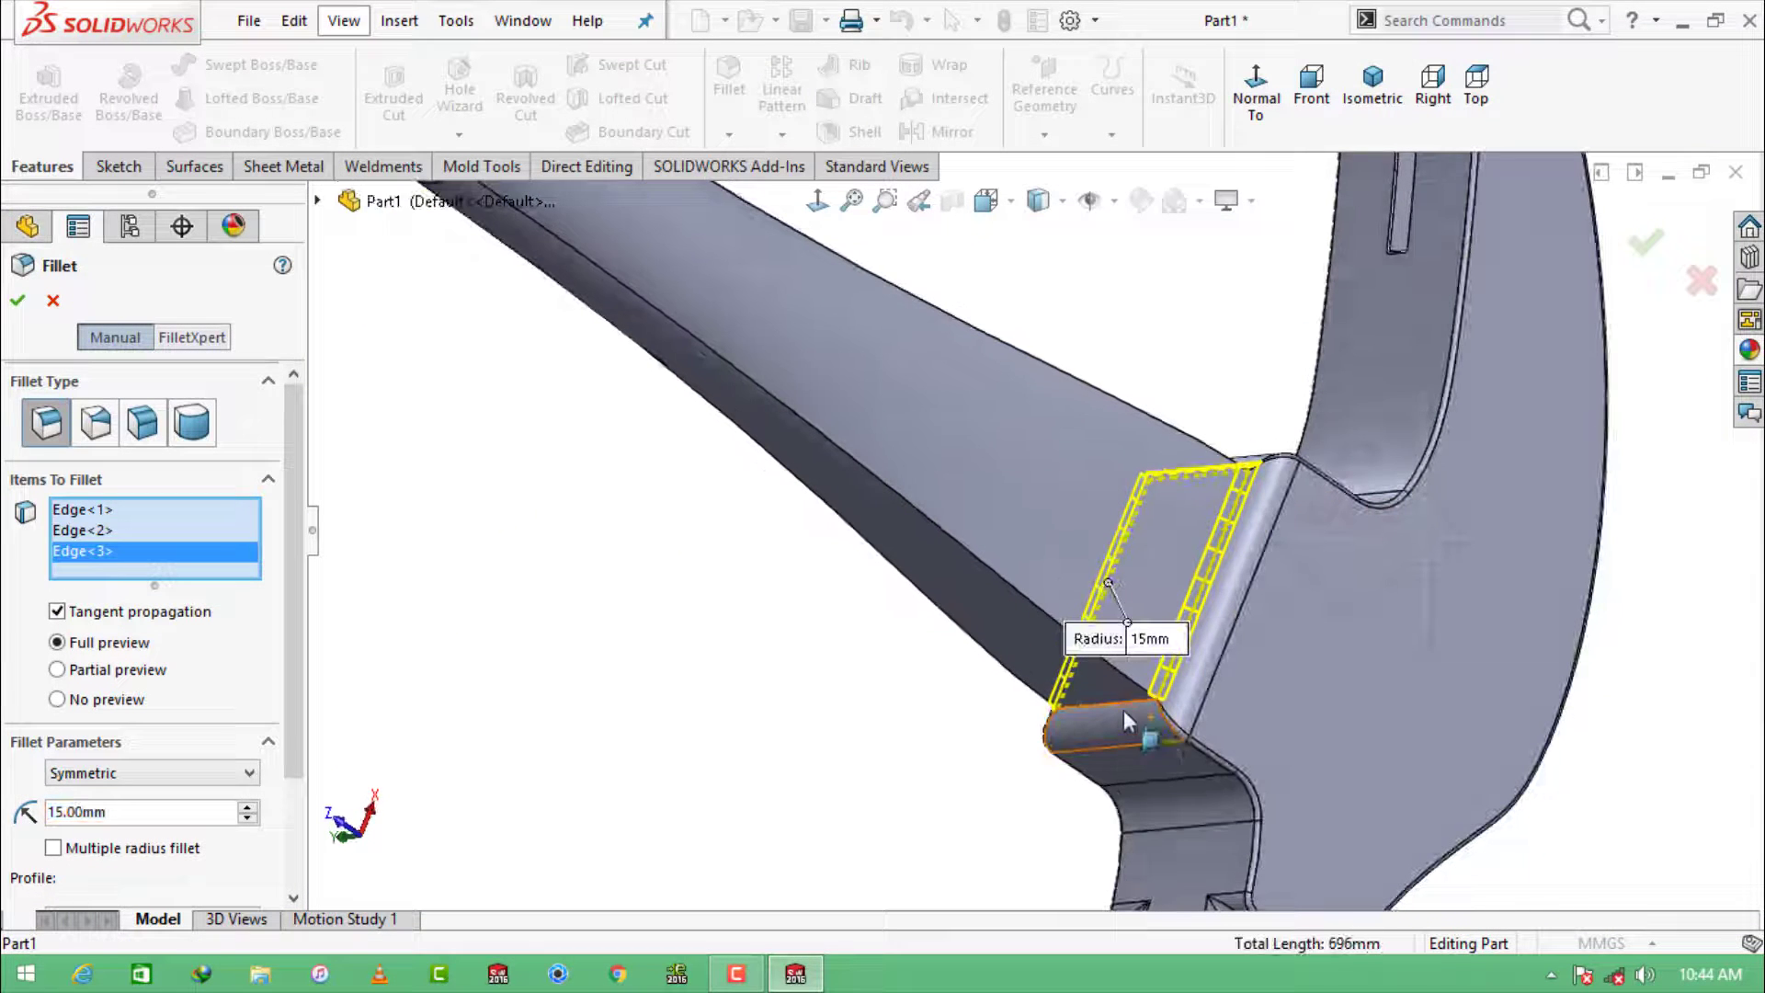
{"action": "left_click", "coordinate": [1118, 706]}
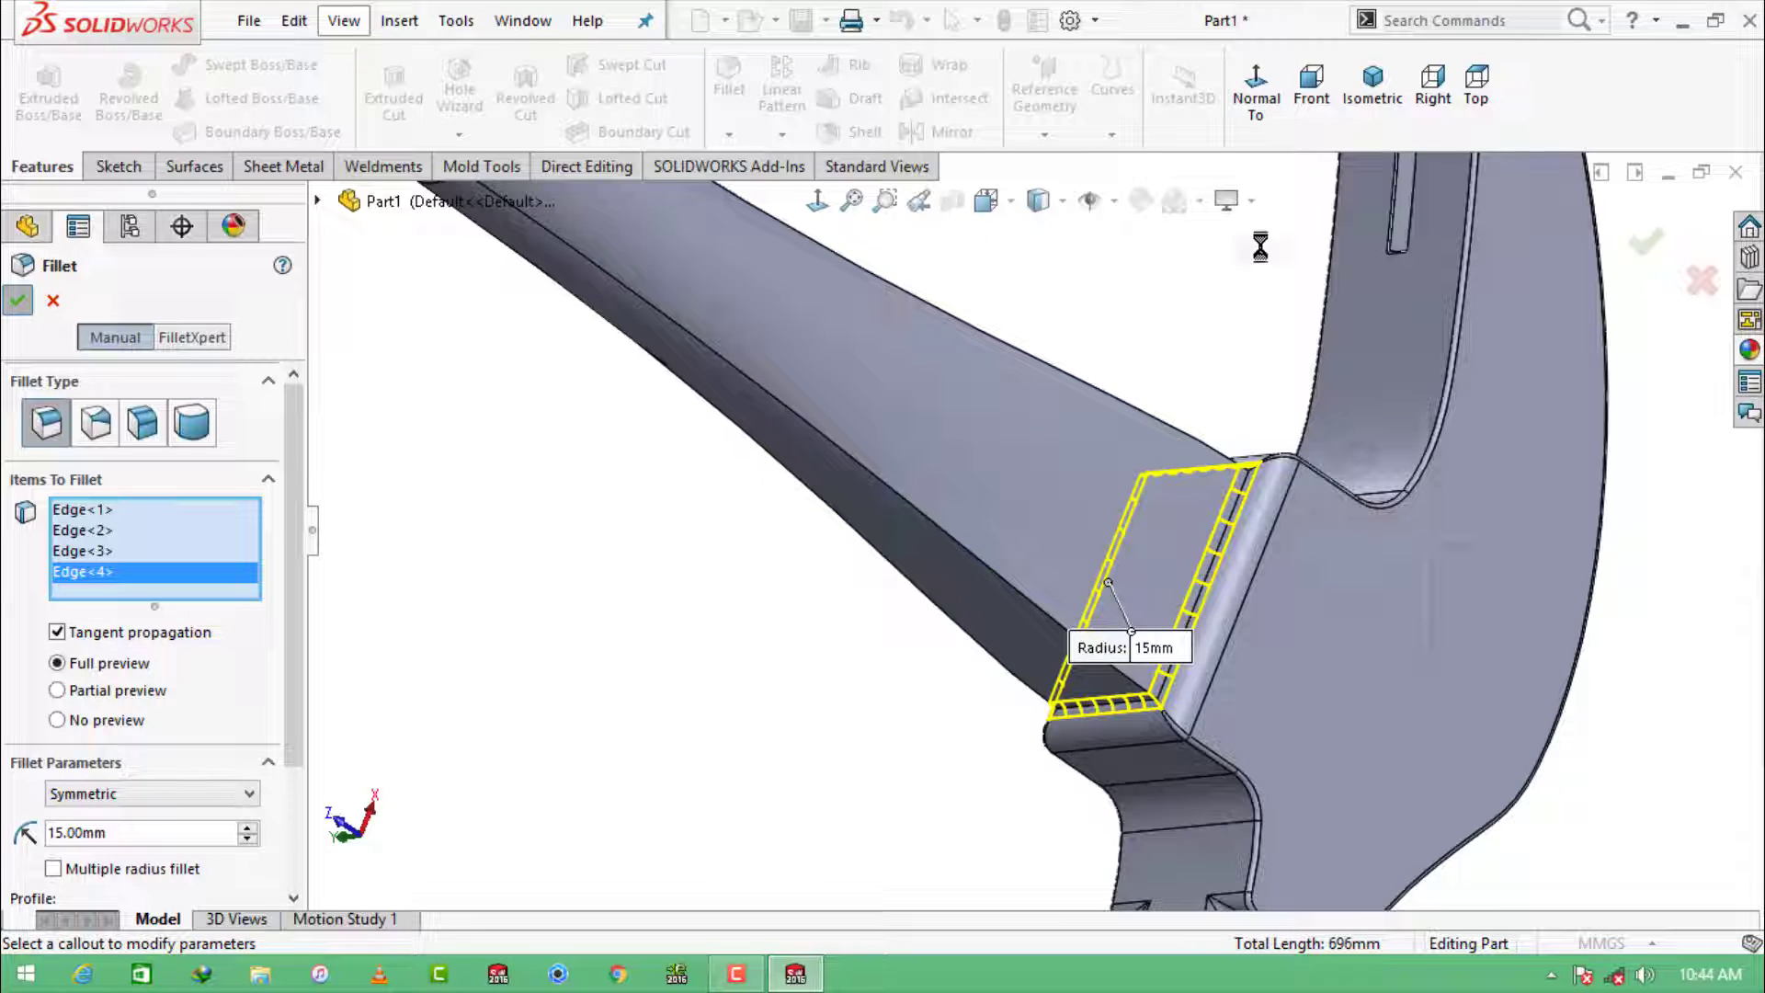
{"action": "left_click", "coordinate": [1372, 88]}
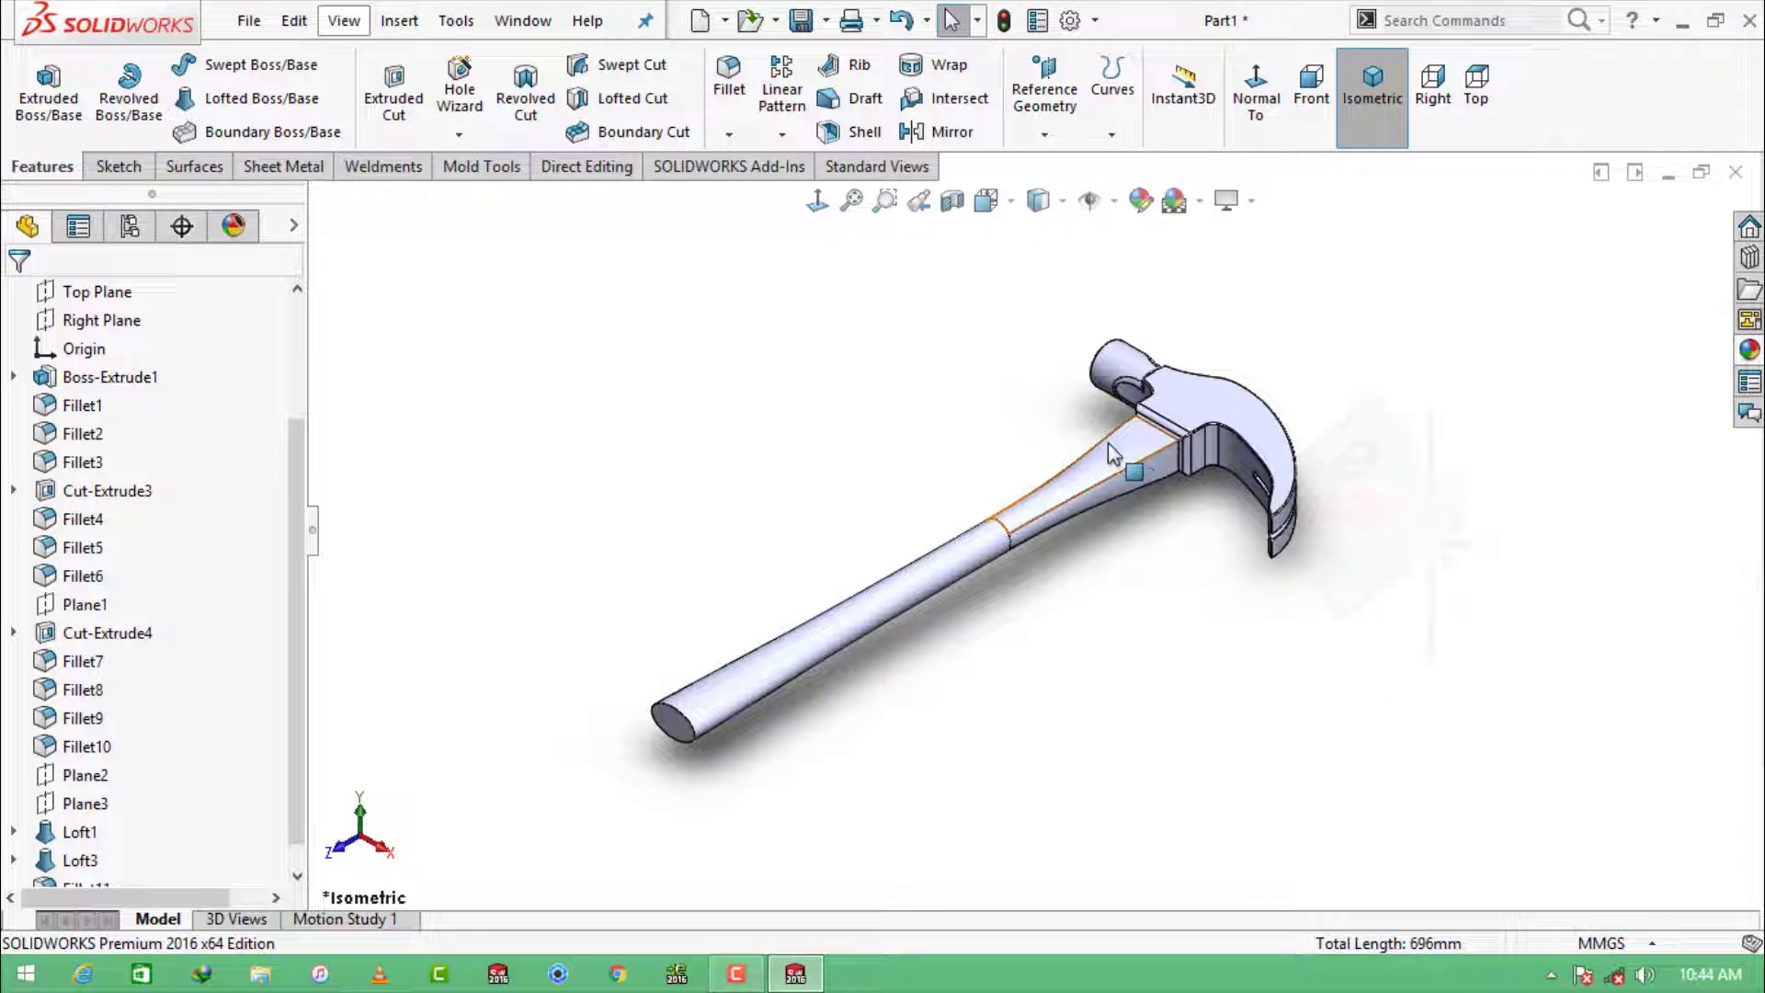
Step: Apply the yellow satin finish plastic appearance to the Loft1 feature, the tapered handle section next to the hammer head
{"action": "left_click", "coordinate": [1180, 450]}
{"action": "left_click", "coordinate": [74, 831]}
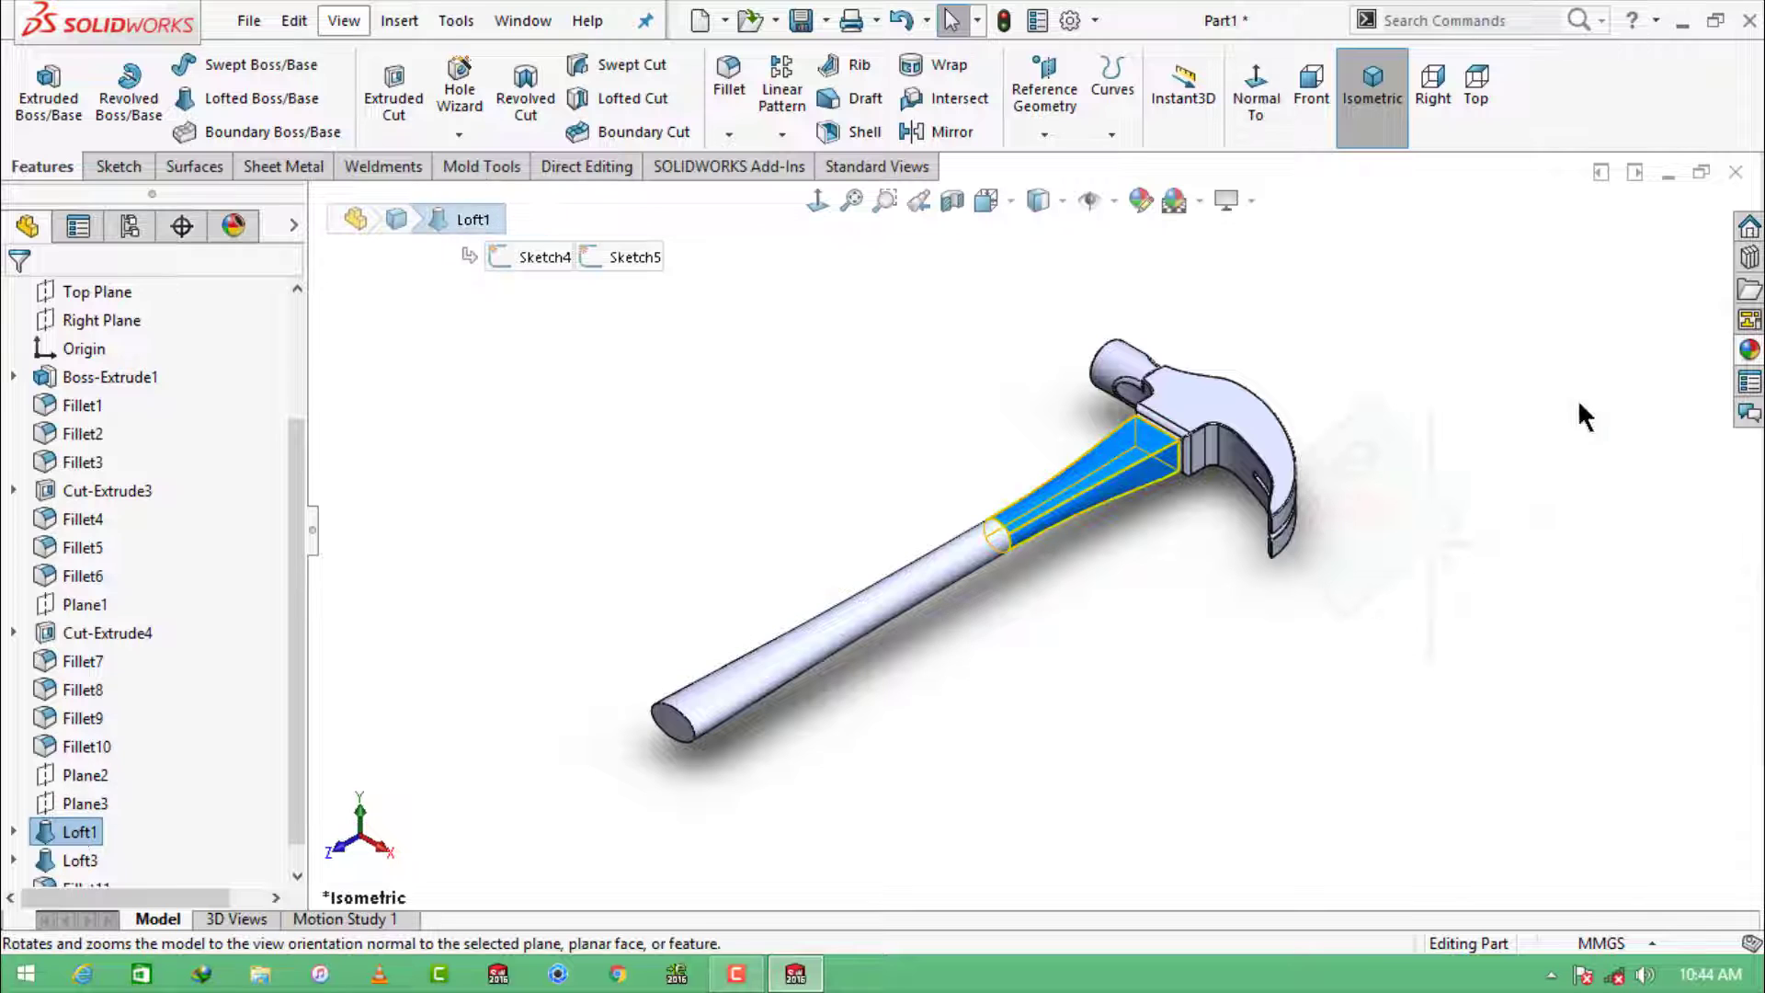
{"action": "left_click", "coordinate": [1749, 350]}
{"action": "left_click", "coordinate": [1389, 244]}
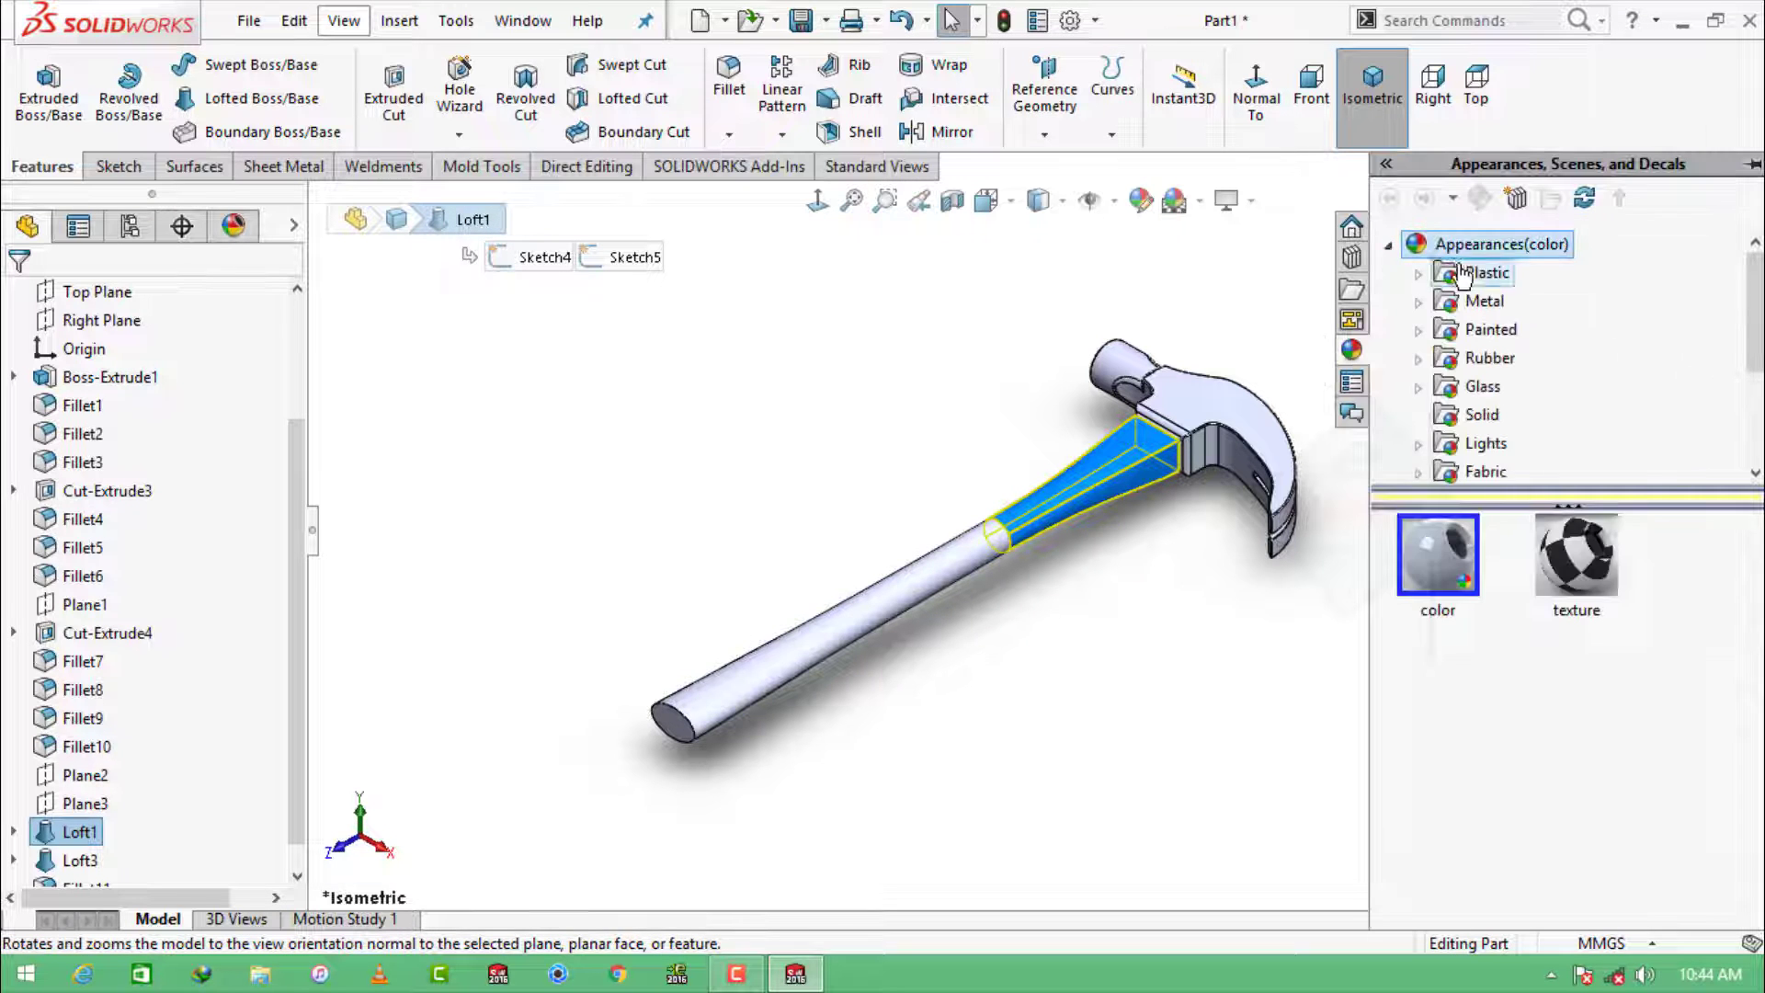
{"action": "left_click", "coordinate": [1486, 272]}
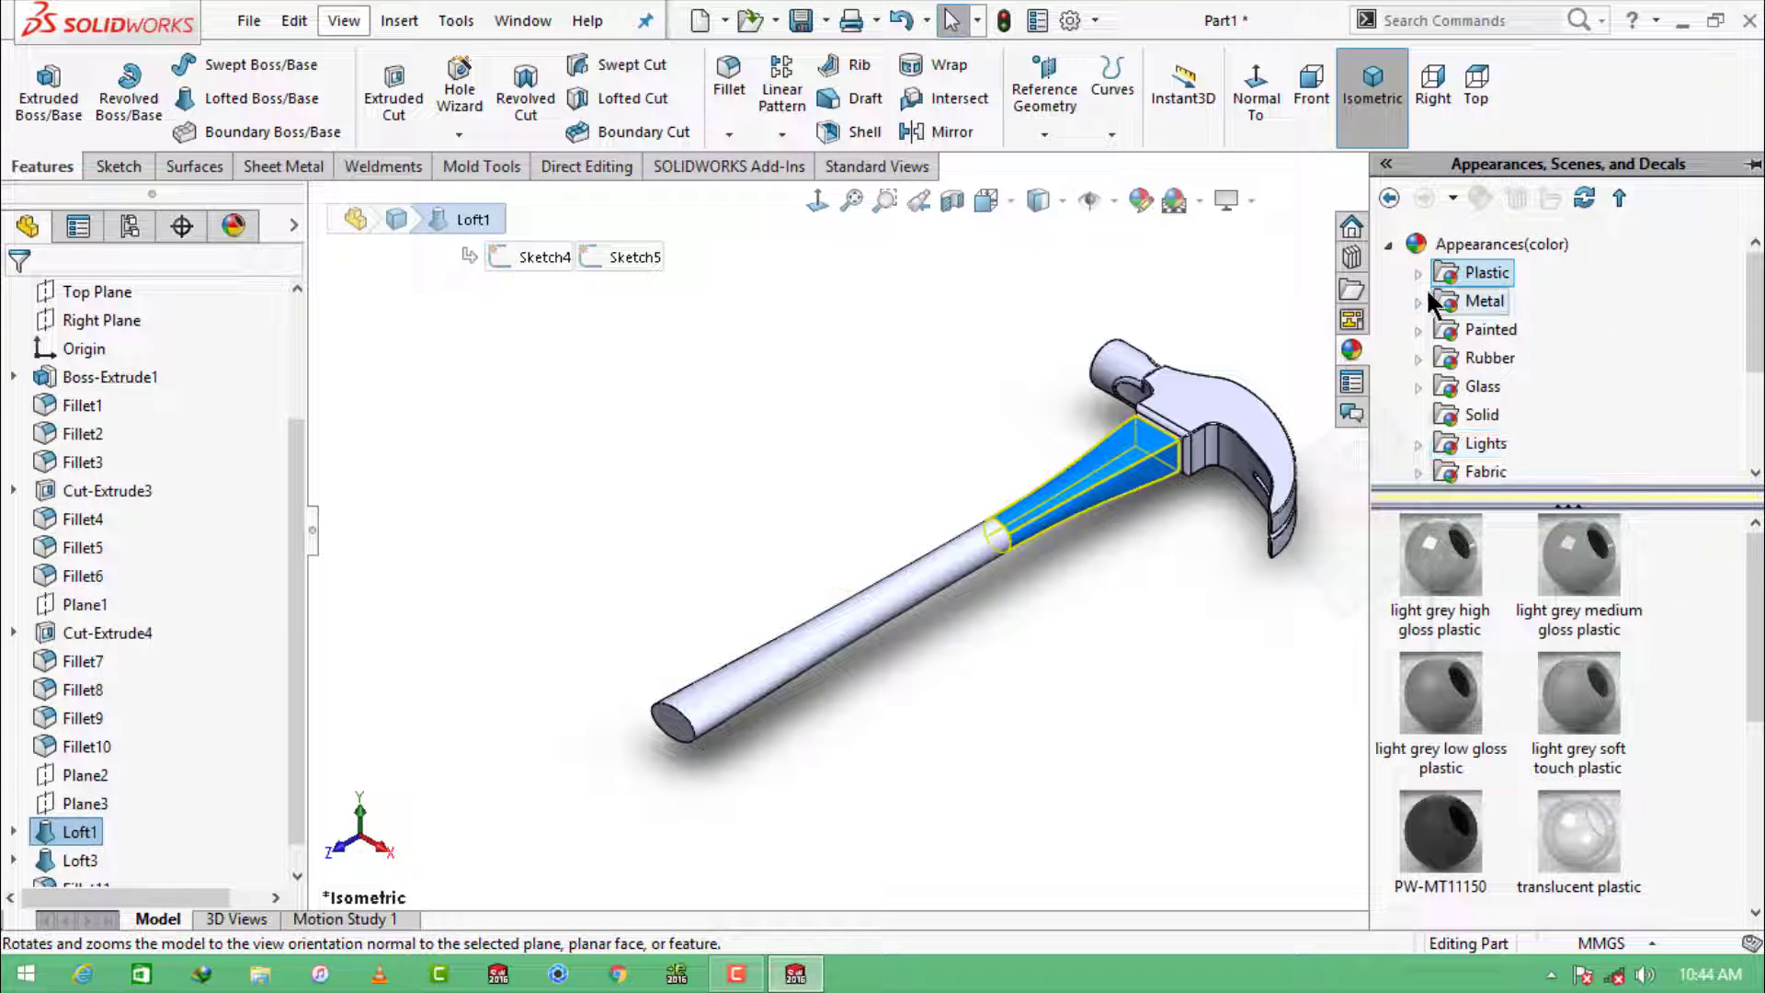
{"action": "left_click", "coordinate": [1418, 274]}
{"action": "left_click", "coordinate": [1533, 443]}
{"action": "double_click", "coordinate": [1578, 836]}
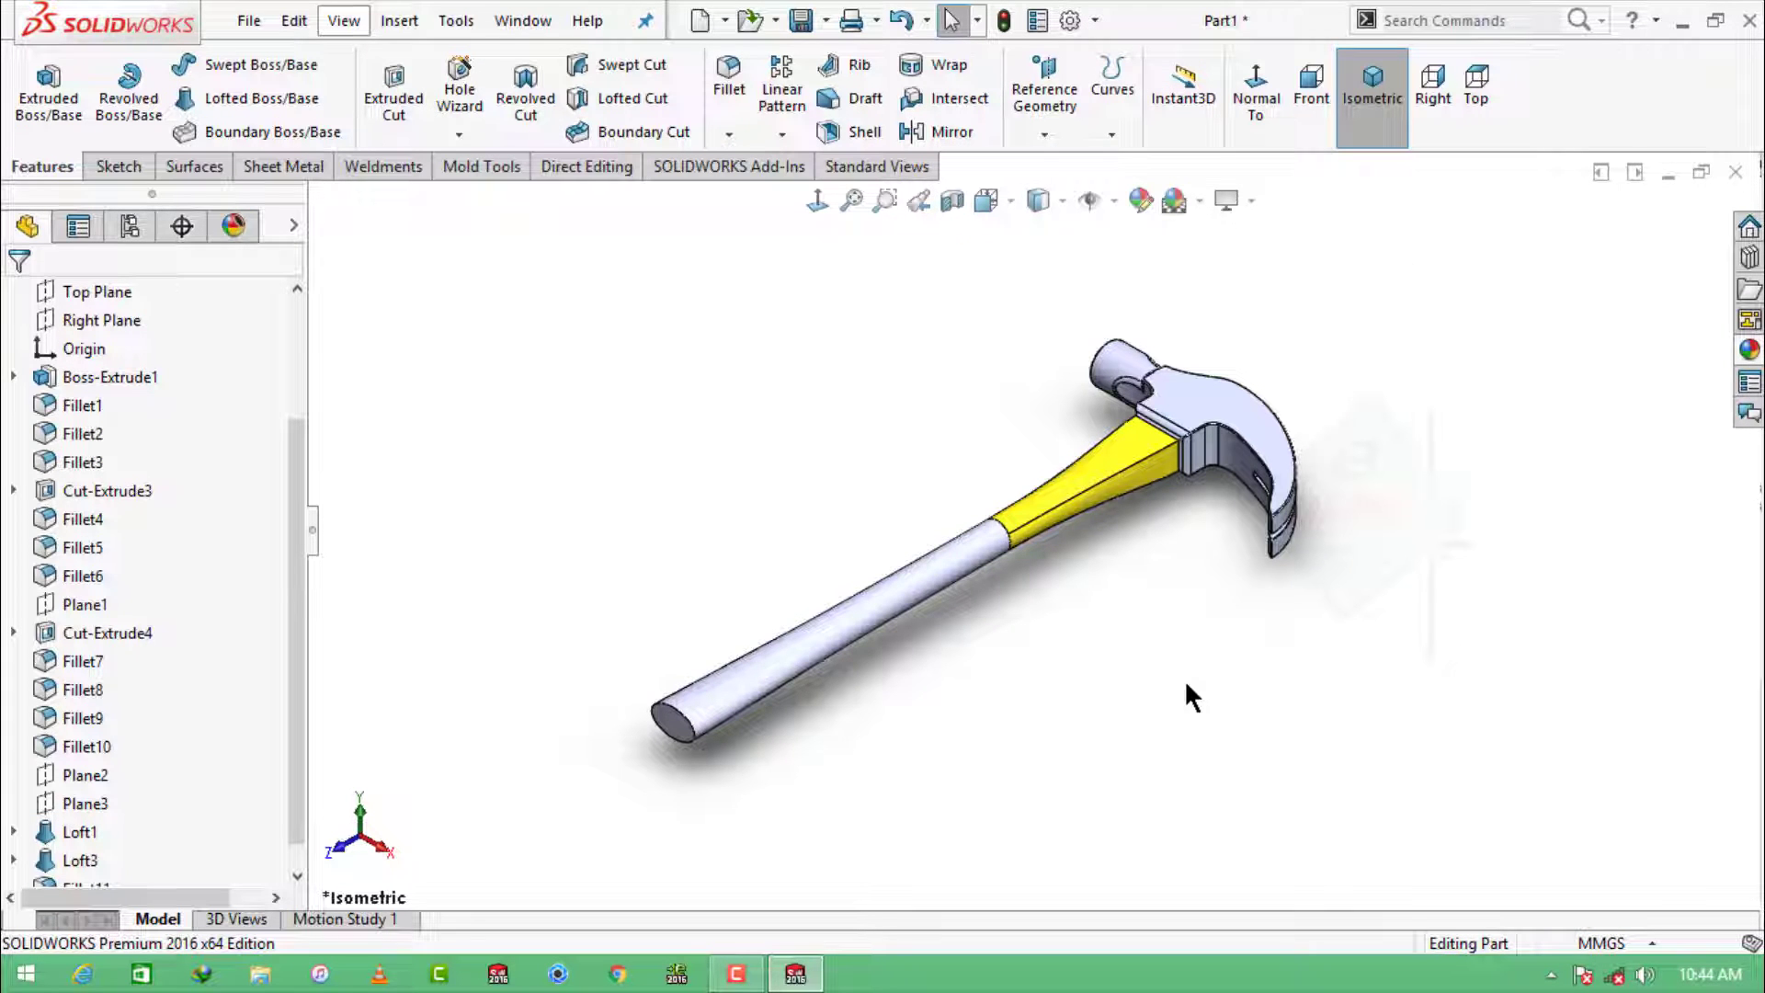
Step: Apply the blue treadplate plastic appearance from the patterned plastics to the Loft3 grip section of the handle
{"action": "scroll", "coordinate": [1248, 603], "scroll_direction": "down", "scroll_amount": 2}
{"action": "left_click", "coordinate": [741, 548]}
{"action": "left_click", "coordinate": [79, 858]}
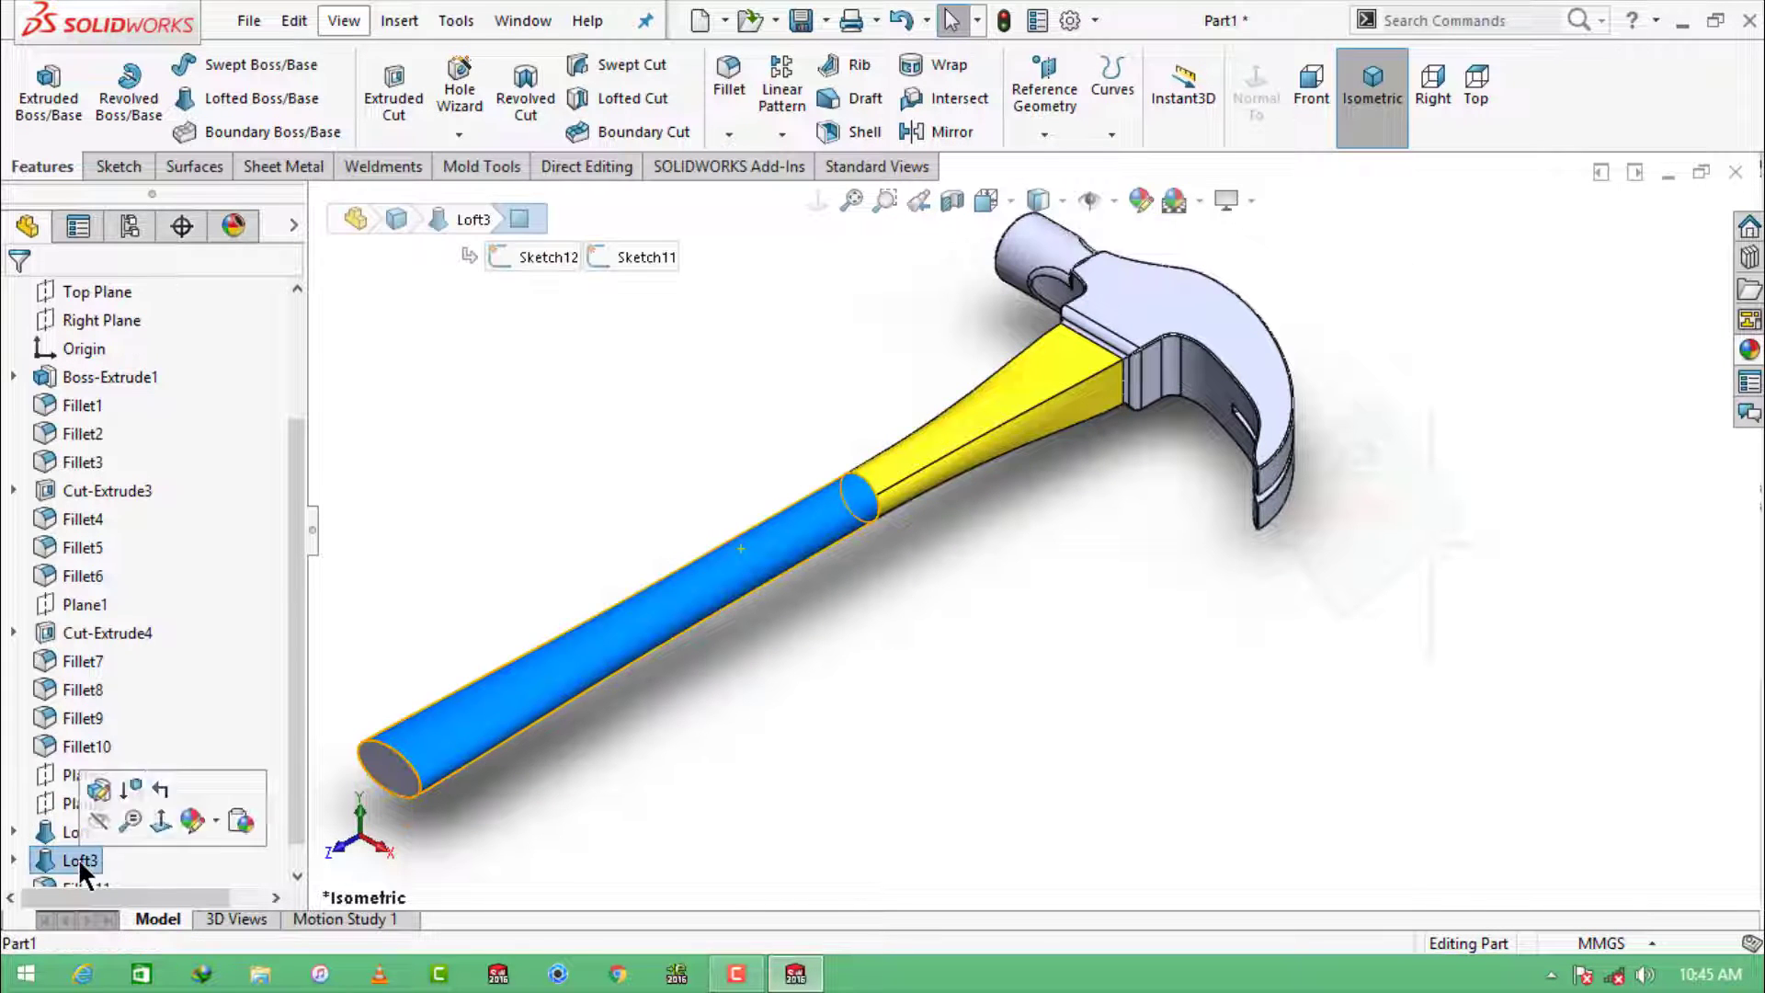
{"action": "left_click", "coordinate": [1750, 349]}
{"action": "left_click", "coordinate": [1513, 387]}
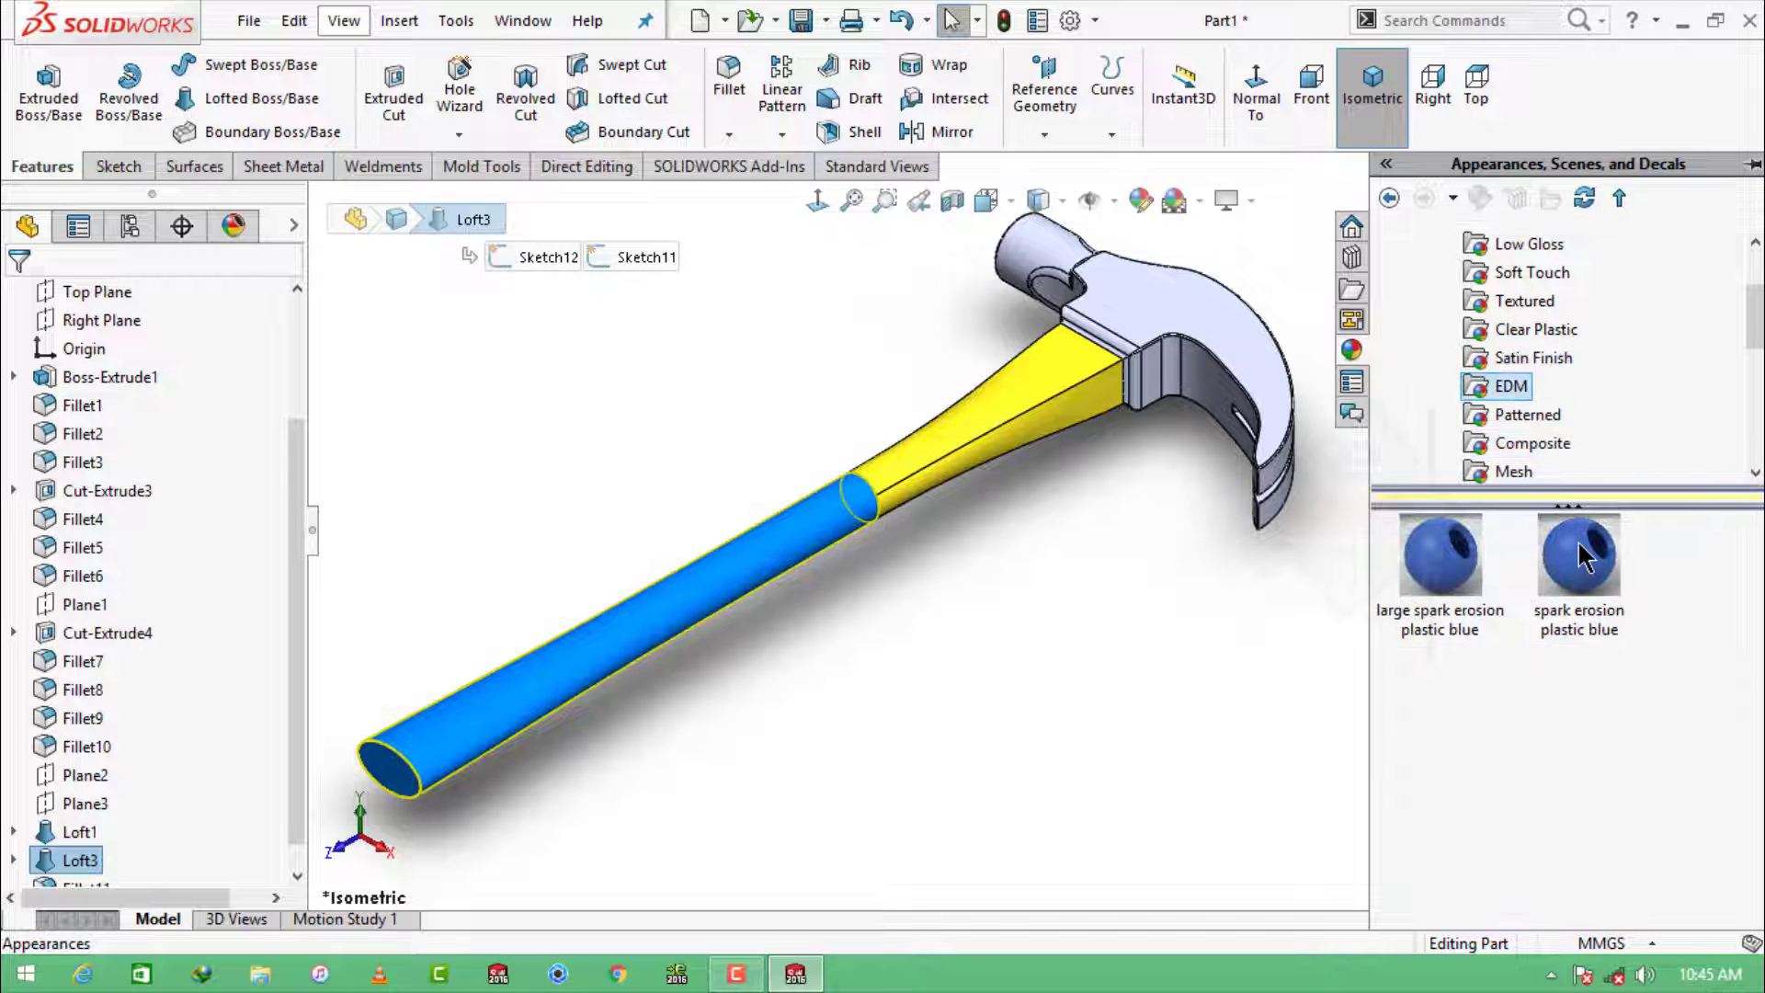
{"action": "left_click", "coordinate": [1528, 414]}
{"action": "double_click", "coordinate": [1427, 671]}
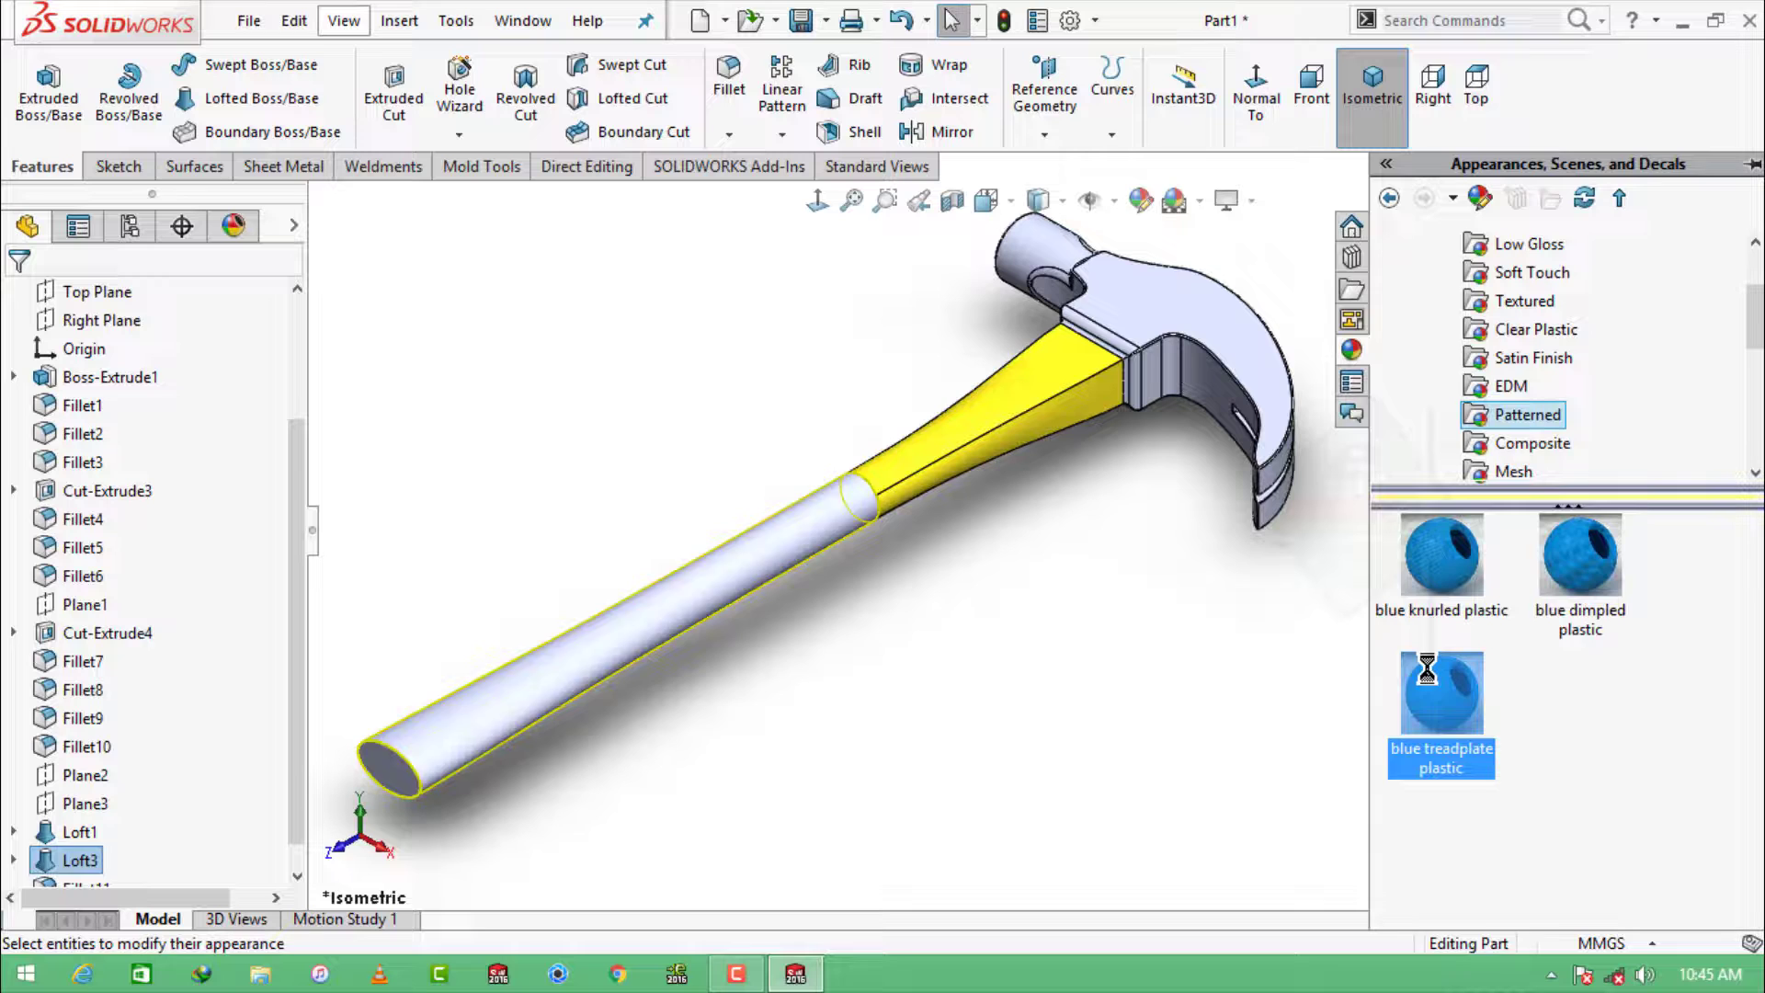
{"action": "left_click", "coordinate": [1068, 600]}
Step: Apply the matte steel appearance to the hammer head's Boss-Extrude1, Cut-Extrude3, Cut-Extrude4 and Fillet1 through Fillet11
{"action": "scroll", "coordinate": [1170, 287], "scroll_direction": "down", "scroll_amount": 2}
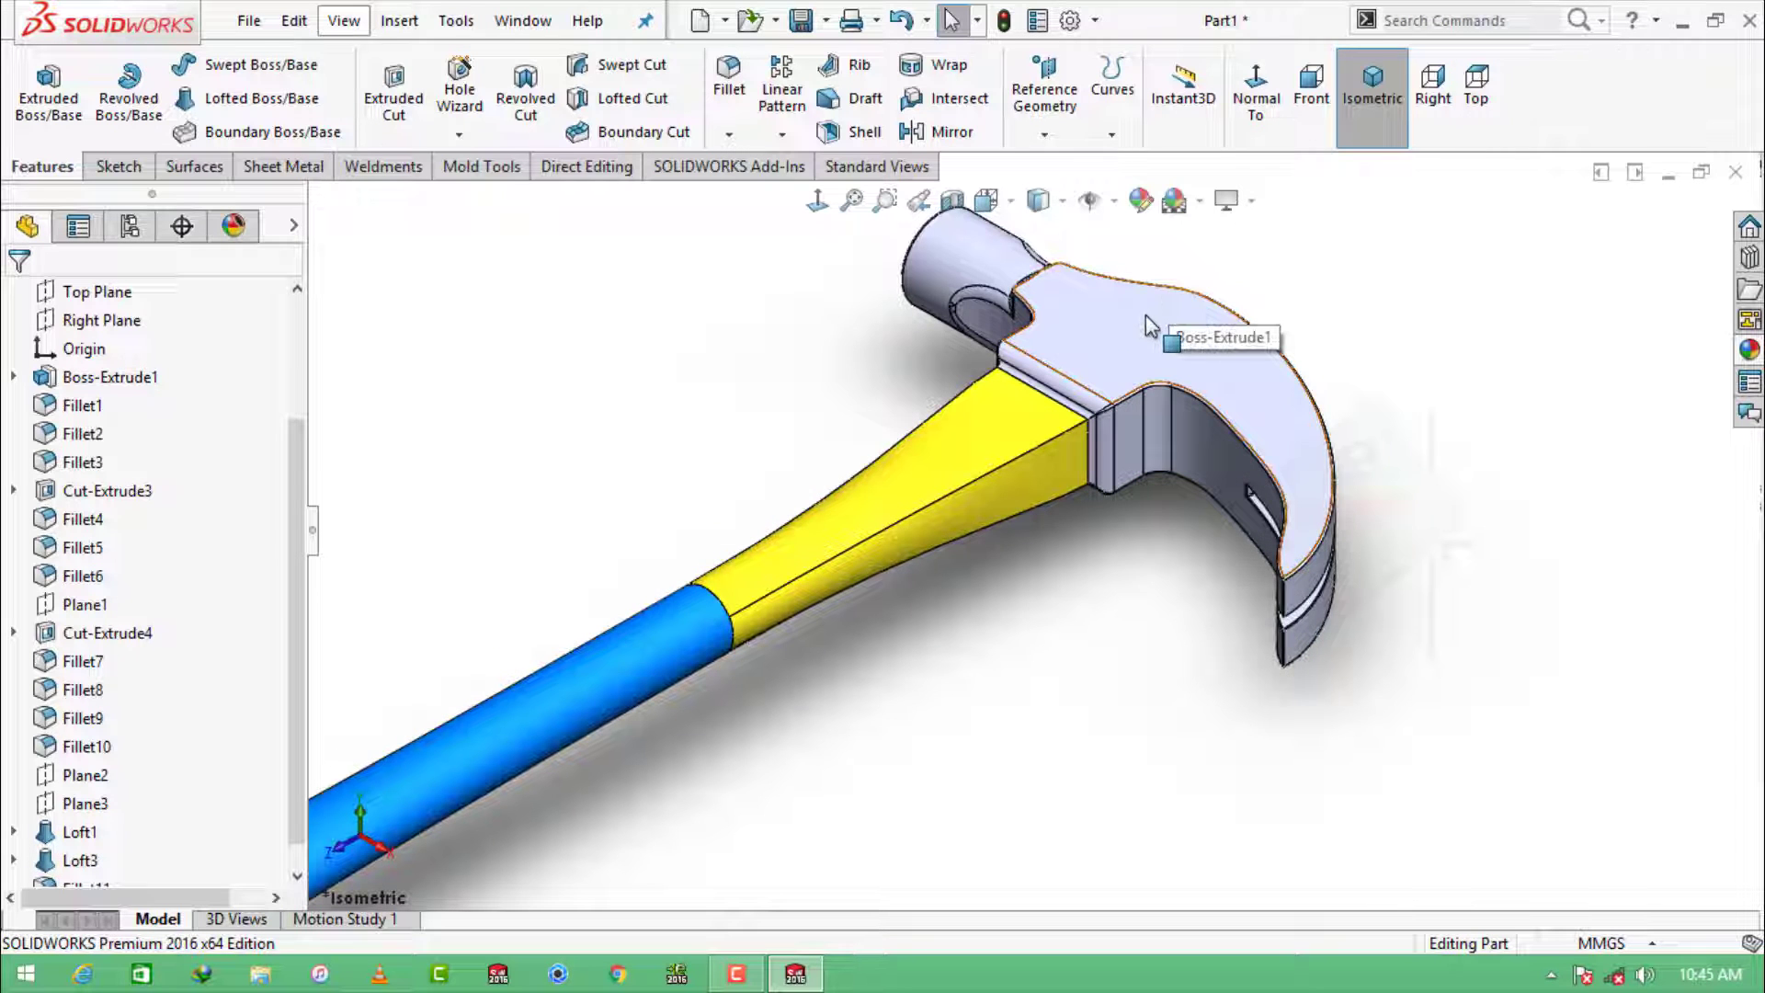
{"action": "left_click", "coordinate": [120, 377]}
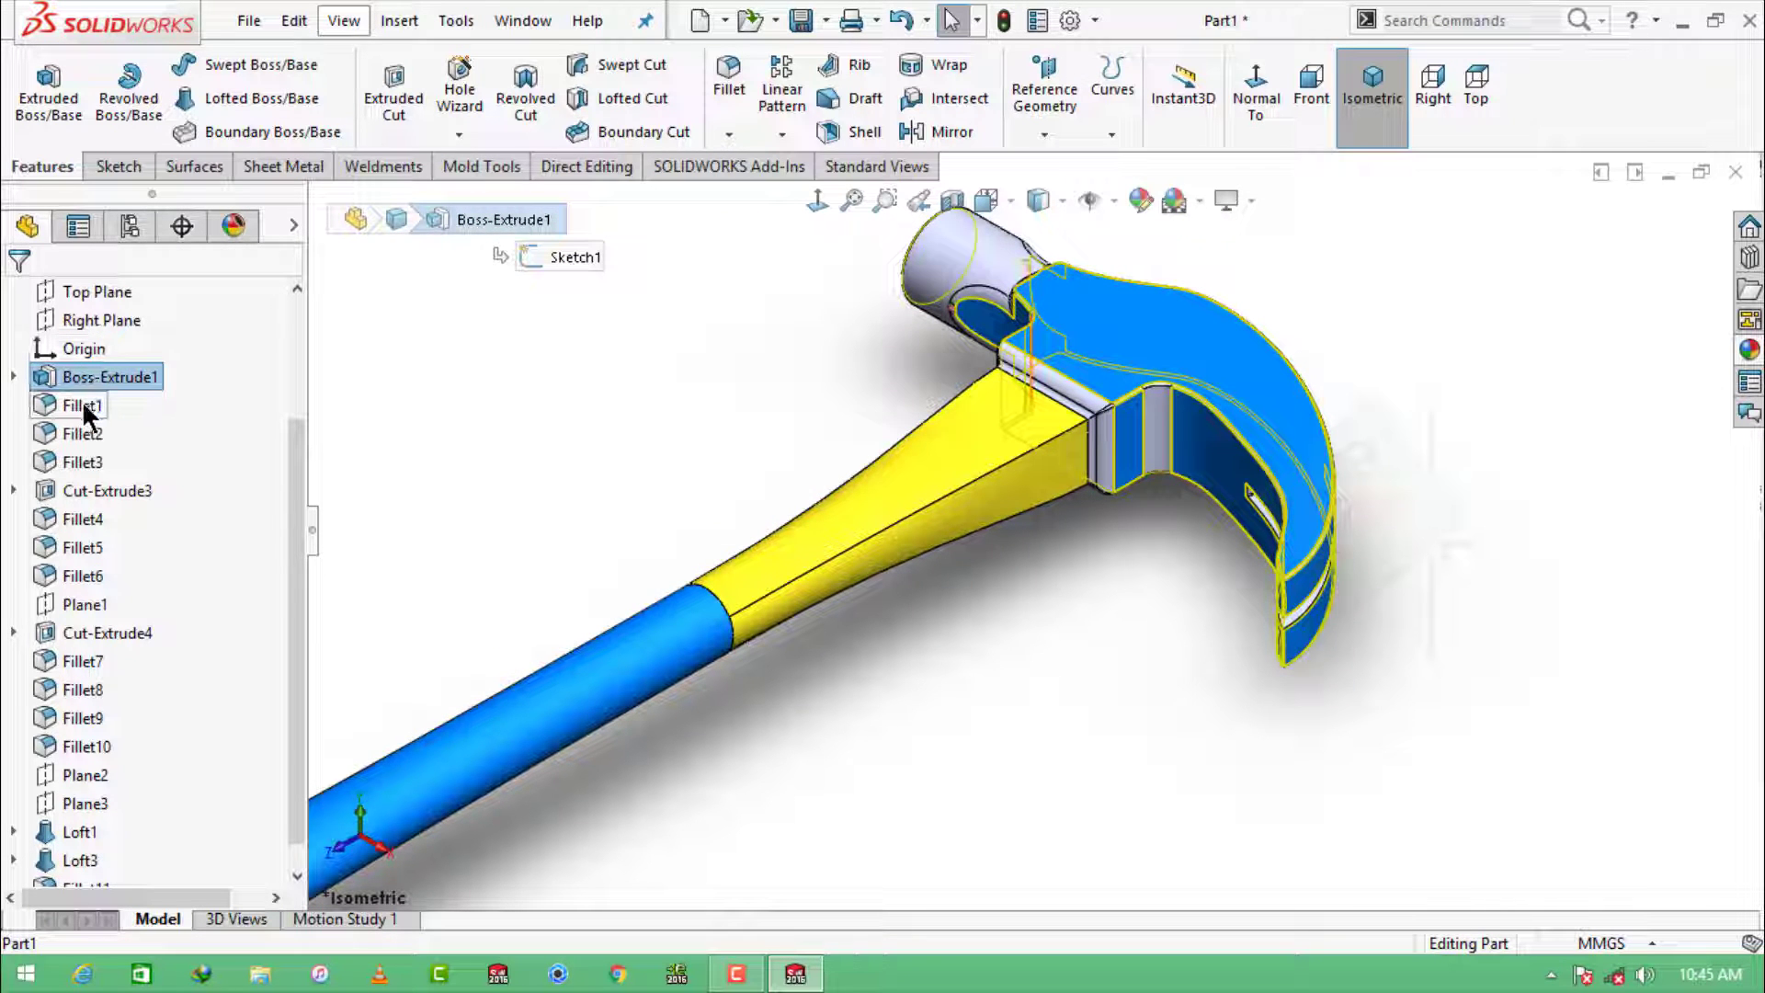
{"action": "left_click", "coordinate": [81, 405], "text": "ctrl"}
{"action": "left_click", "coordinate": [83, 434], "text": "ctrl"}
{"action": "left_click", "coordinate": [96, 491], "text": "ctrl"}
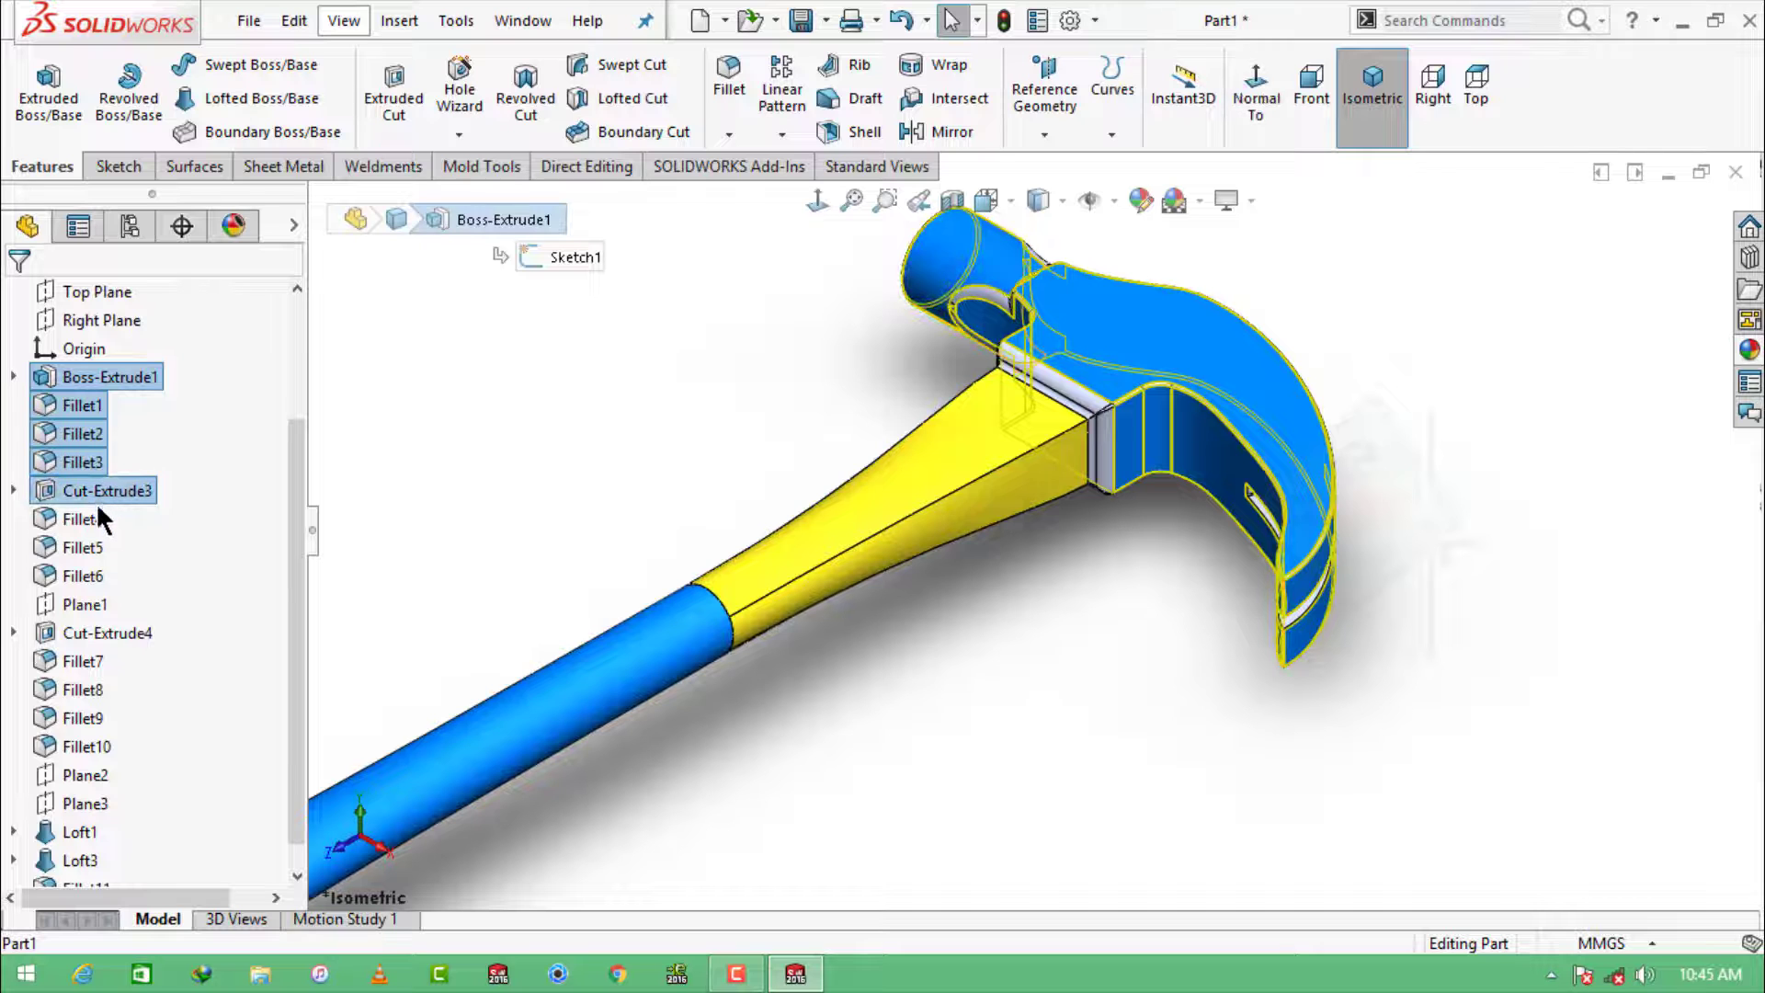
{"action": "left_click", "coordinate": [84, 520], "text": "ctrl"}
{"action": "left_click", "coordinate": [81, 572], "text": "ctrl"}
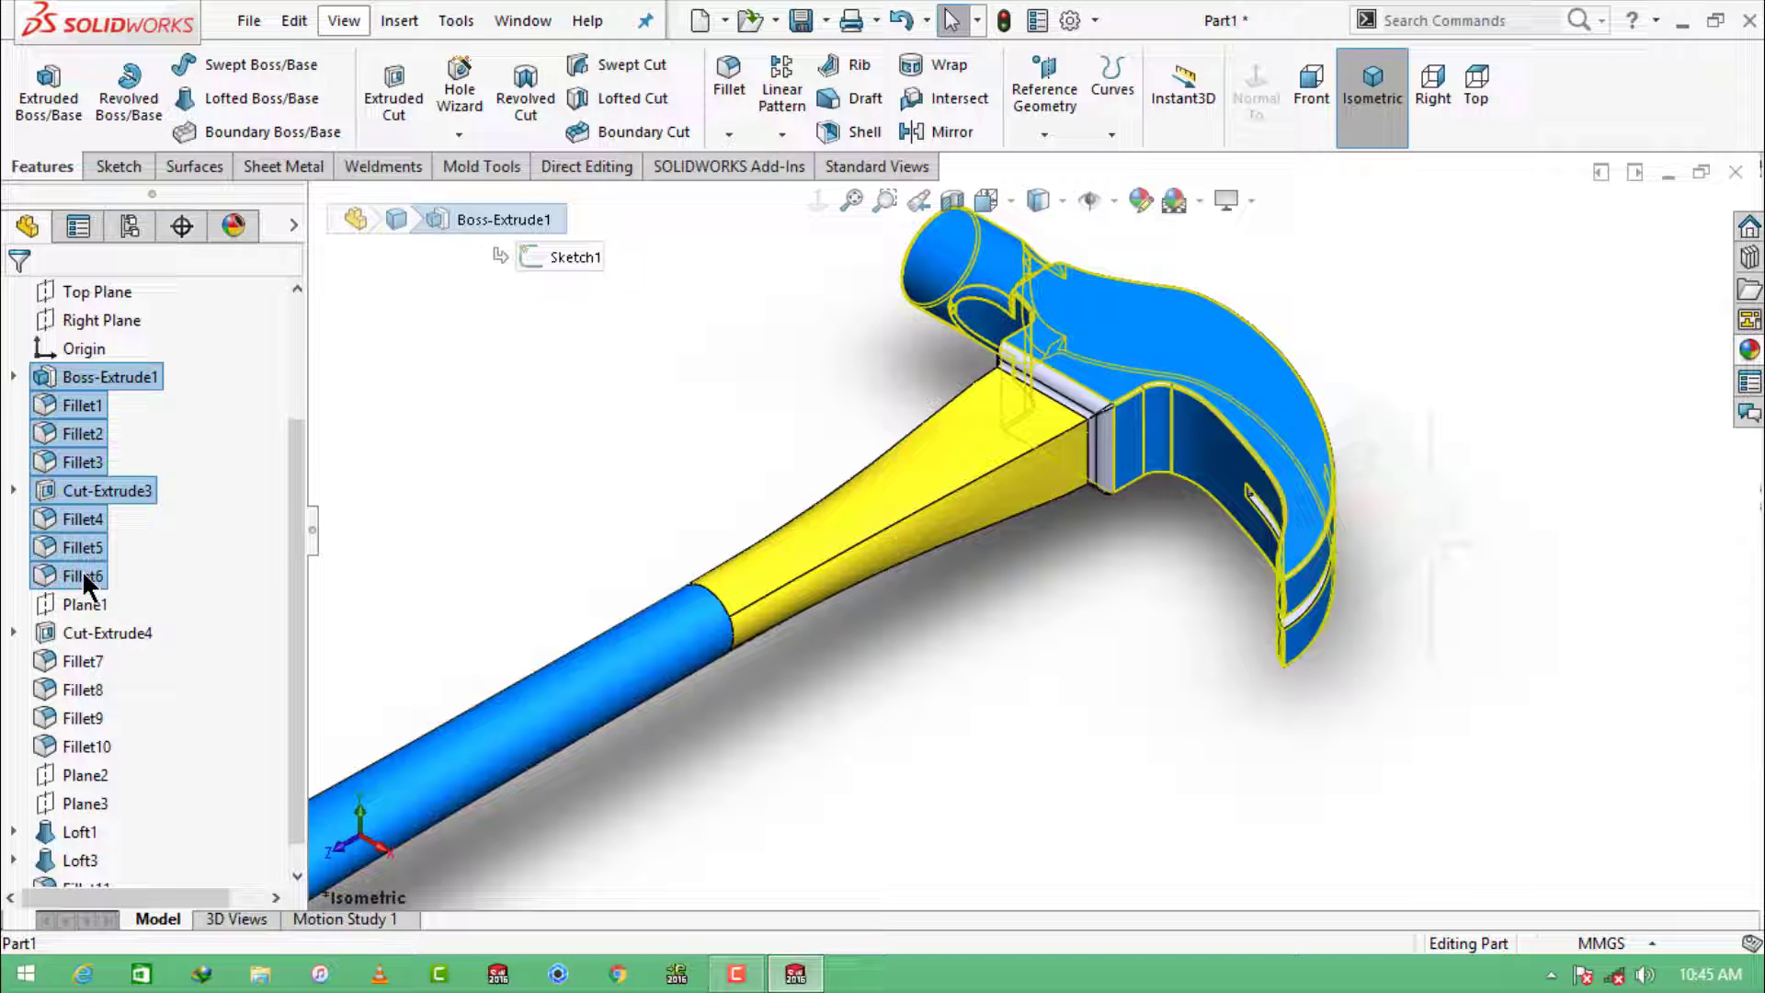
{"action": "left_click", "coordinate": [115, 632], "text": "ctrl"}
{"action": "left_click", "coordinate": [89, 660], "text": "ctrl"}
{"action": "left_click", "coordinate": [80, 691], "text": "ctrl"}
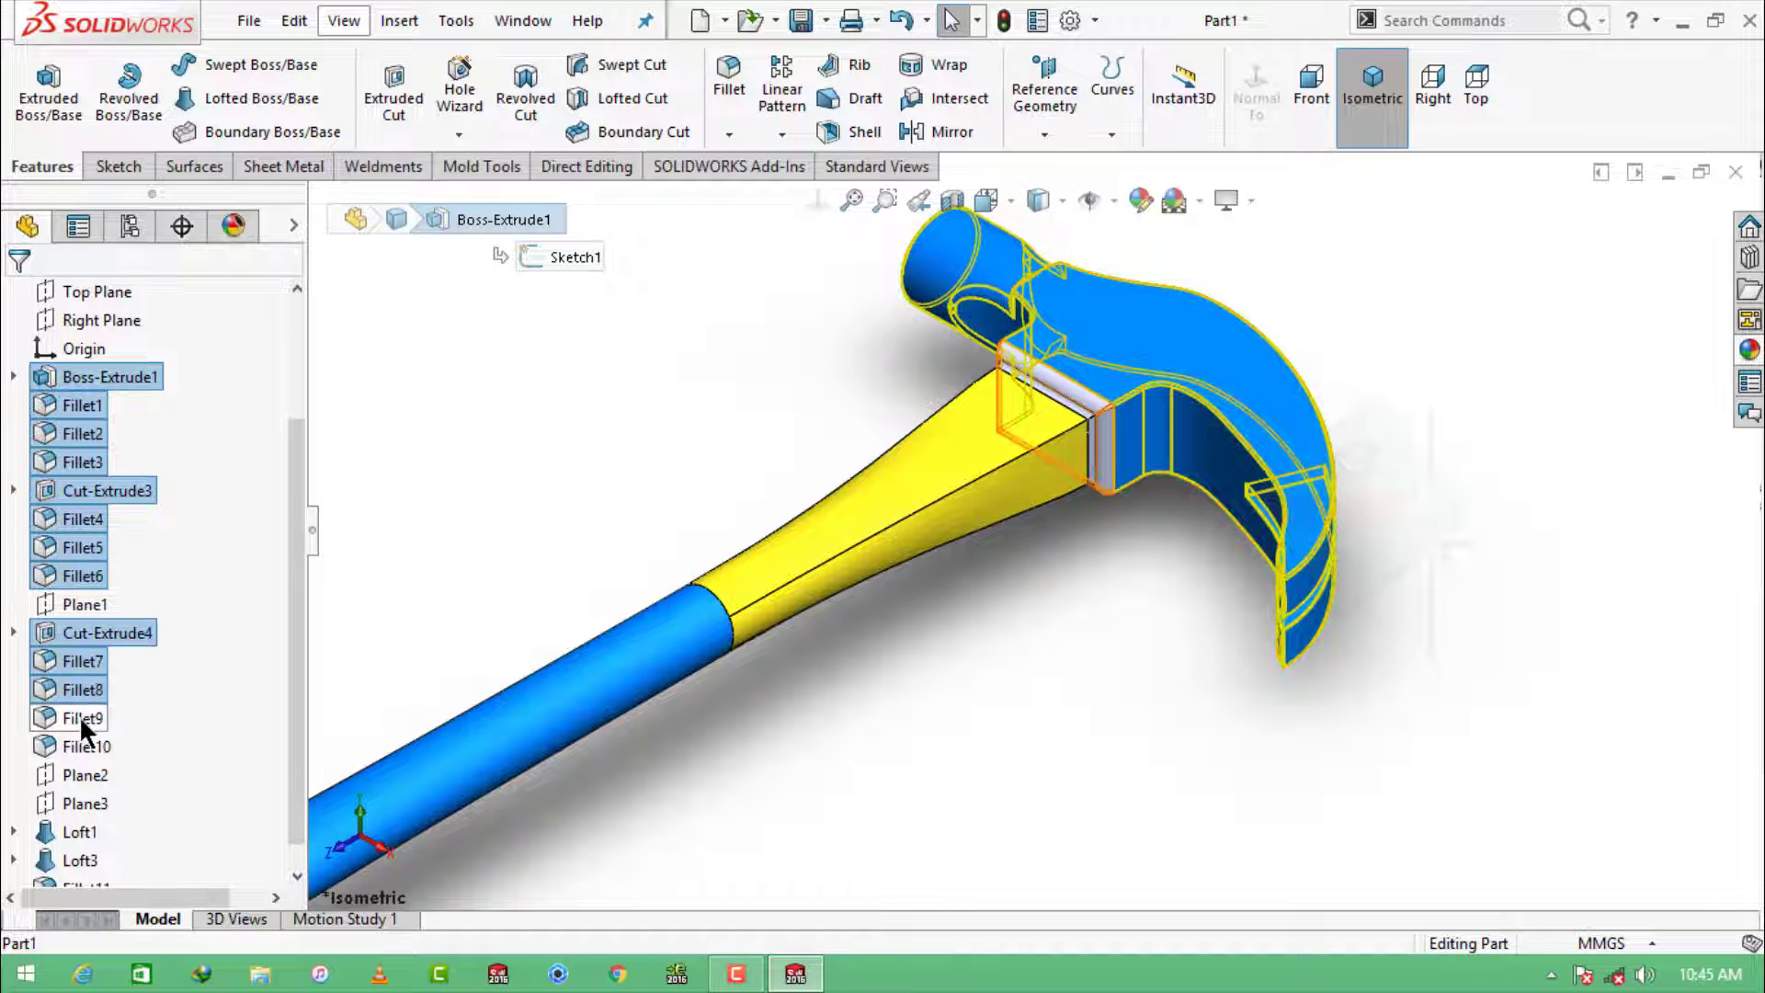
{"action": "left_click", "coordinate": [80, 718], "text": "ctrl"}
{"action": "left_click", "coordinate": [88, 745], "text": "ctrl"}
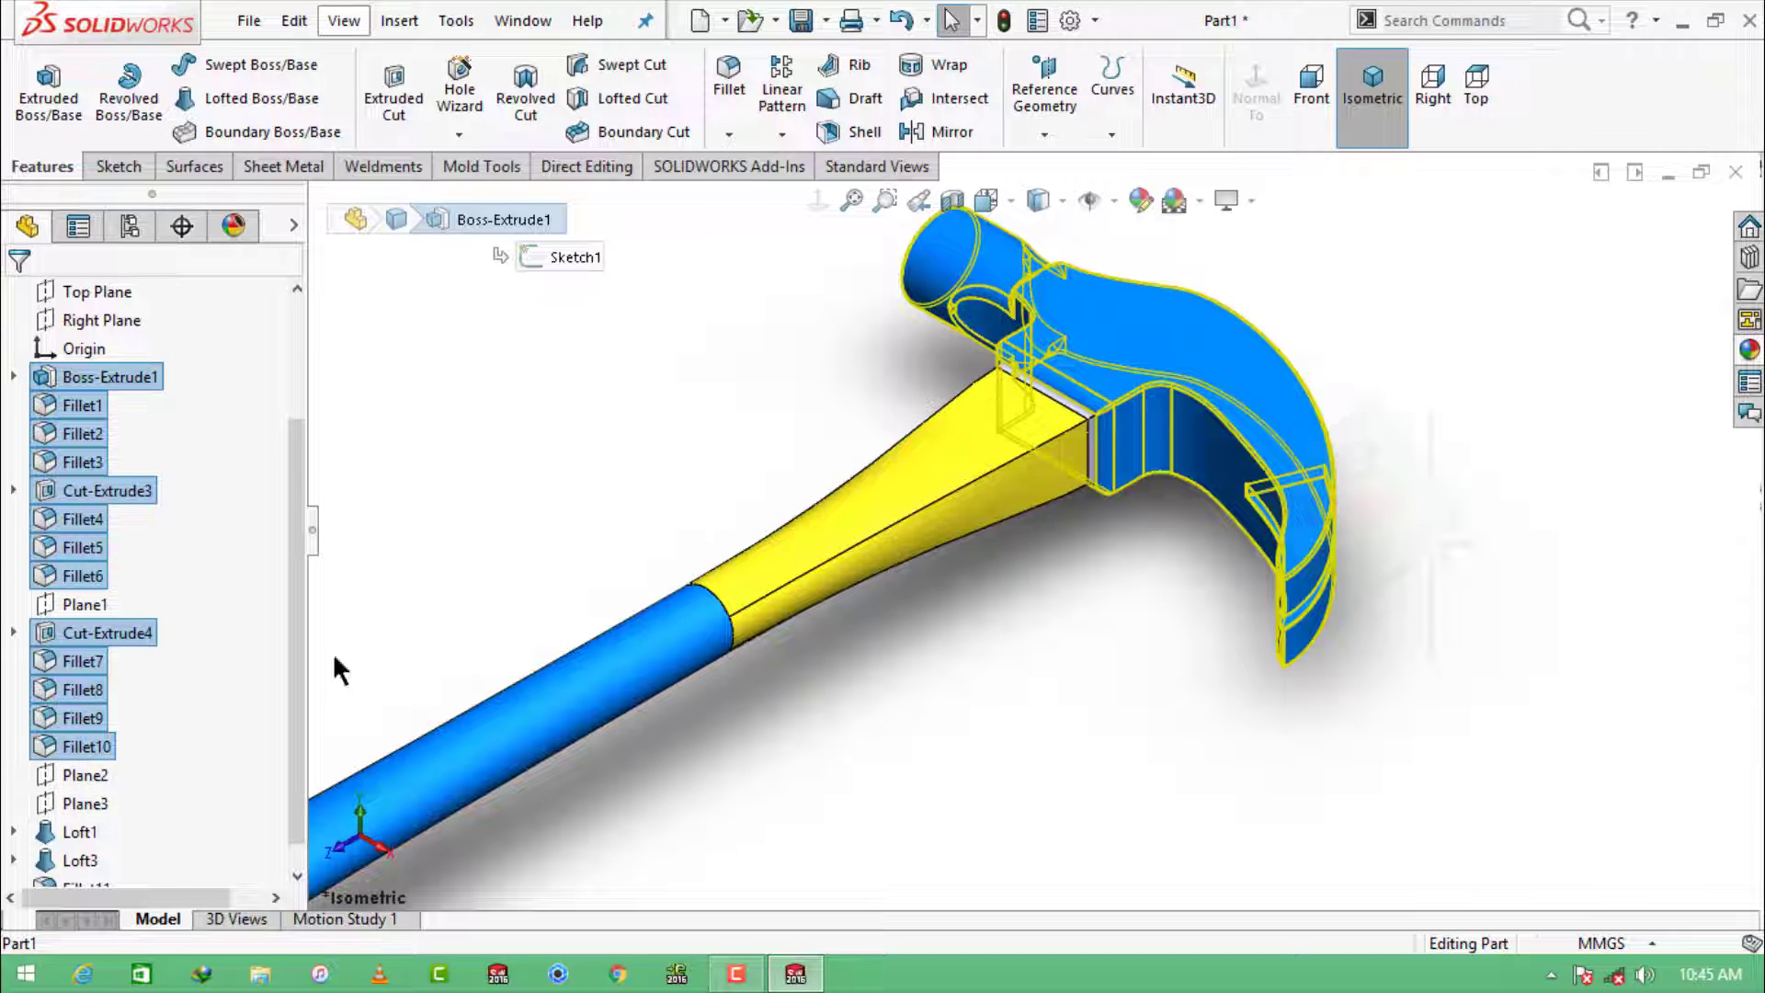
{"action": "scroll", "coordinate": [258, 552], "scroll_direction": "down", "scroll_amount": 1}
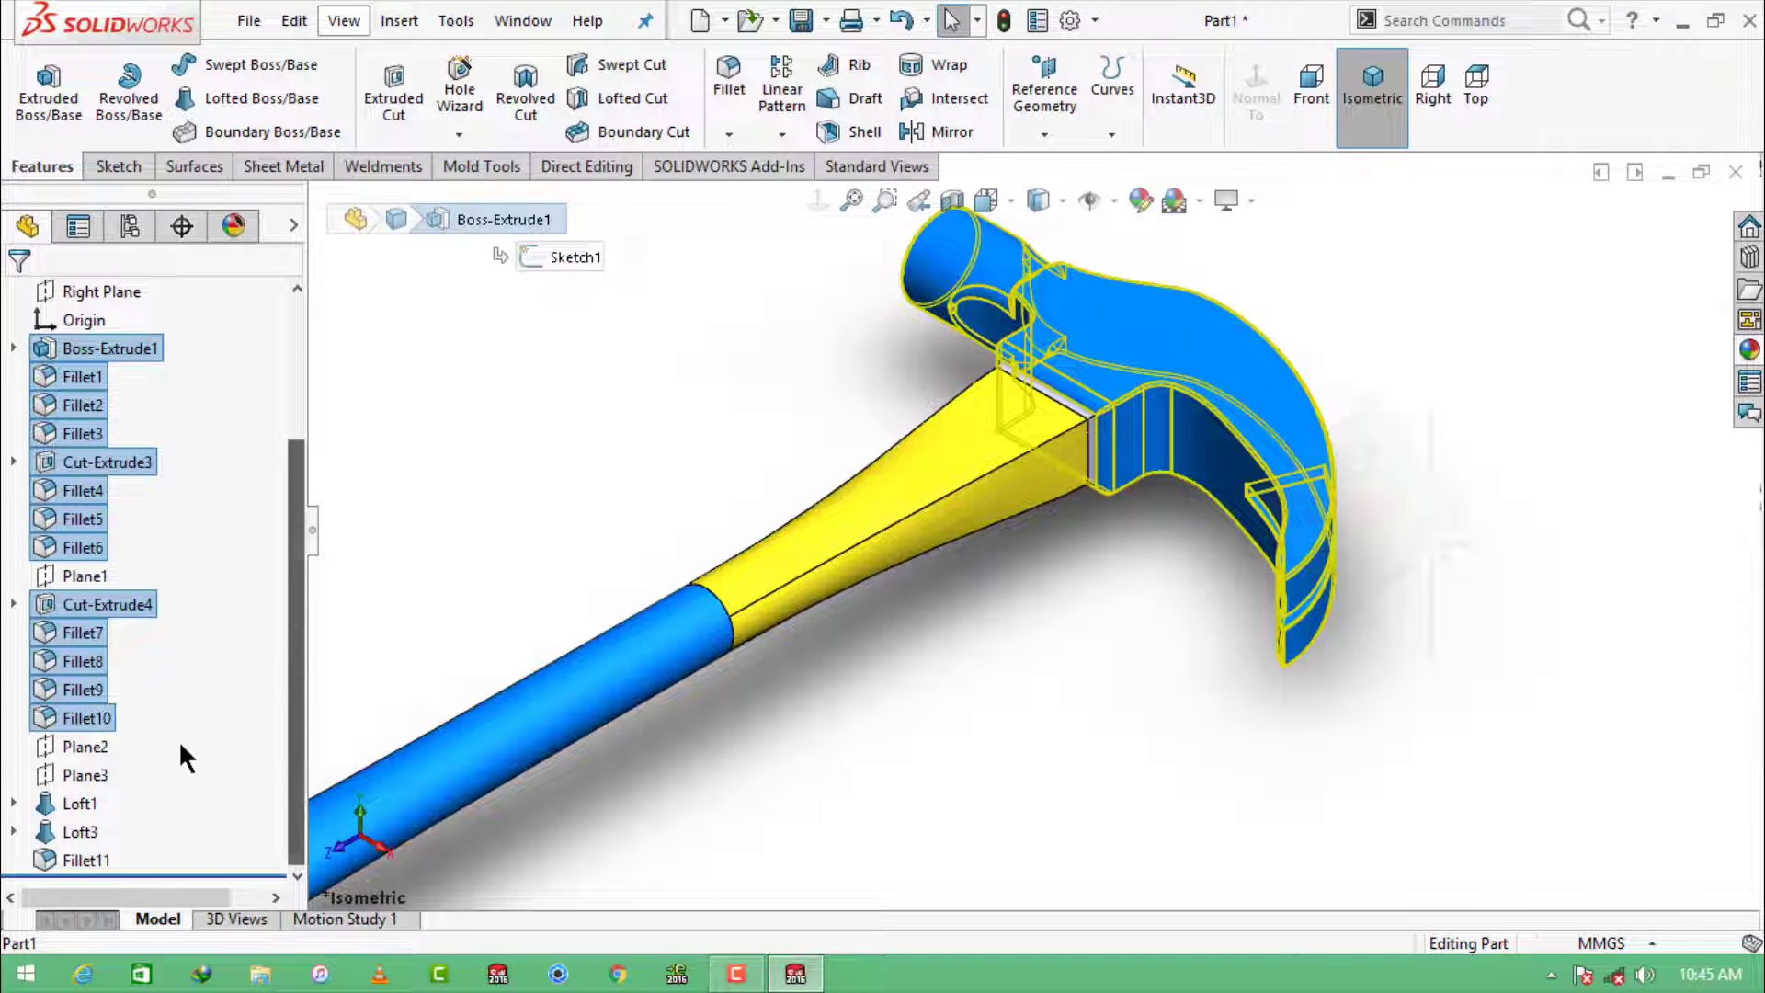
{"action": "left_click", "coordinate": [83, 859], "text": "ctrl"}
{"action": "left_click", "coordinate": [1749, 352]}
{"action": "scroll", "coordinate": [1728, 322], "scroll_direction": "up", "scroll_amount": 2}
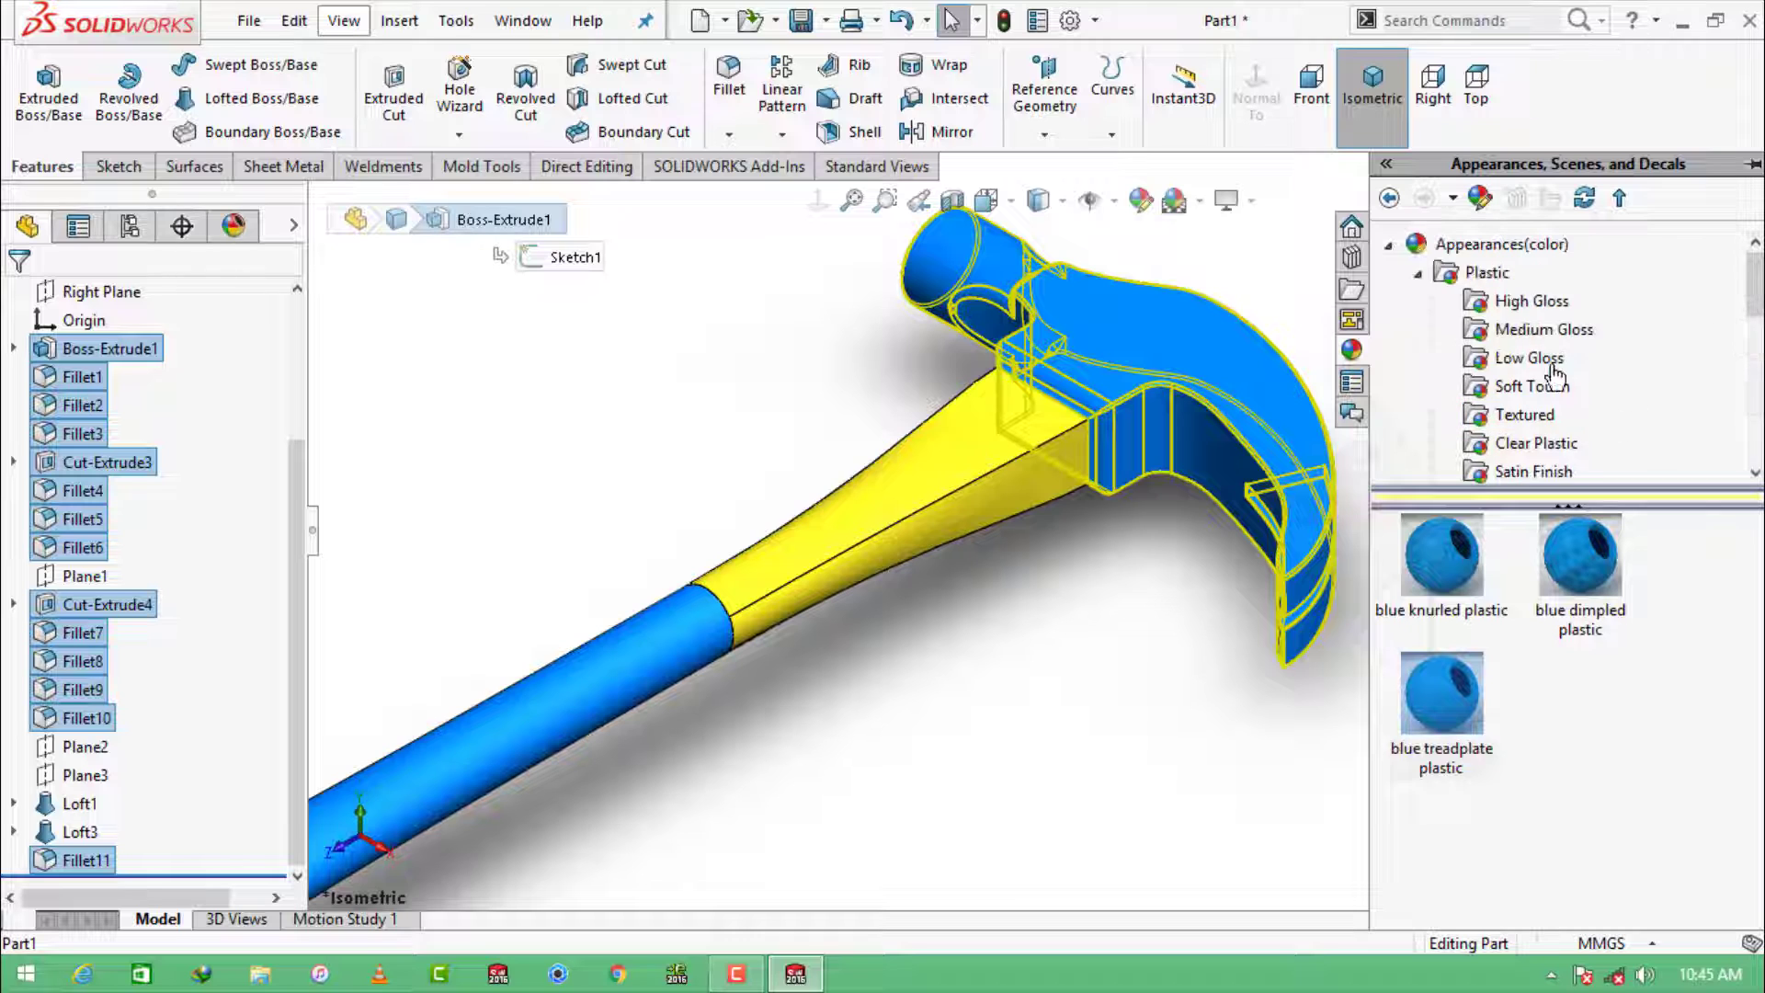
{"action": "left_click", "coordinate": [1417, 272]}
{"action": "double_click", "coordinate": [1438, 302]}
{"action": "left_click", "coordinate": [1511, 272]}
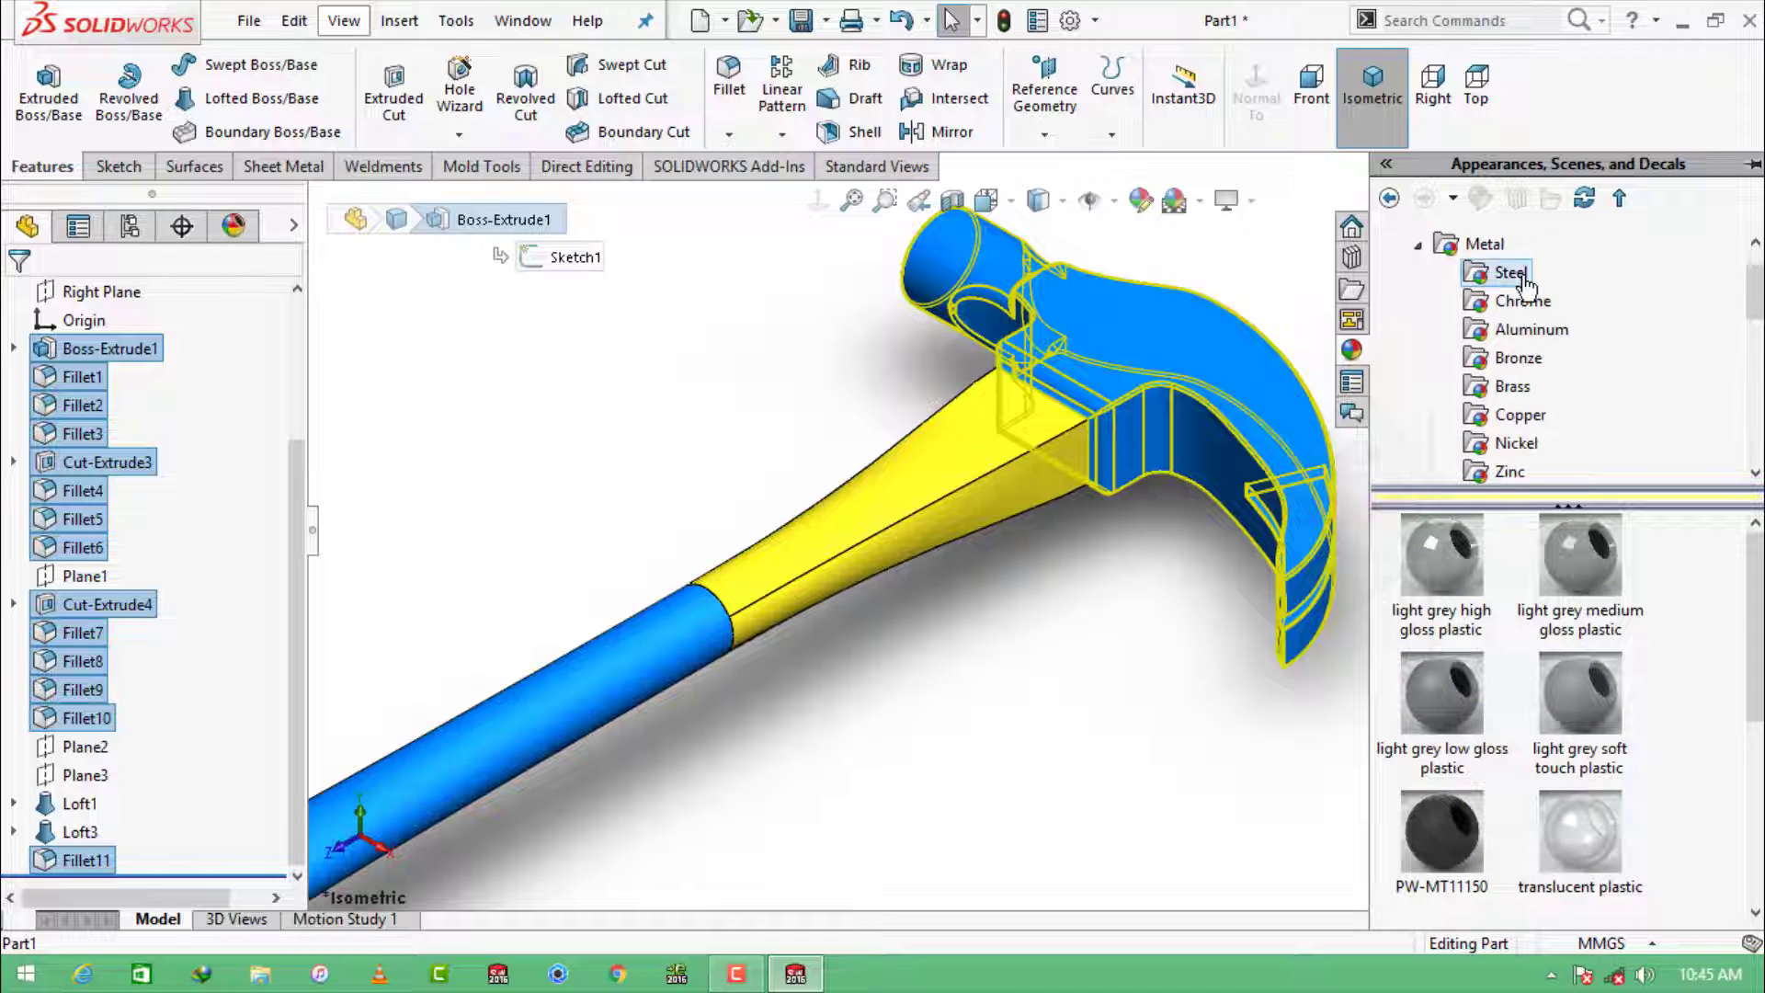
{"action": "double_click", "coordinate": [1586, 701]}
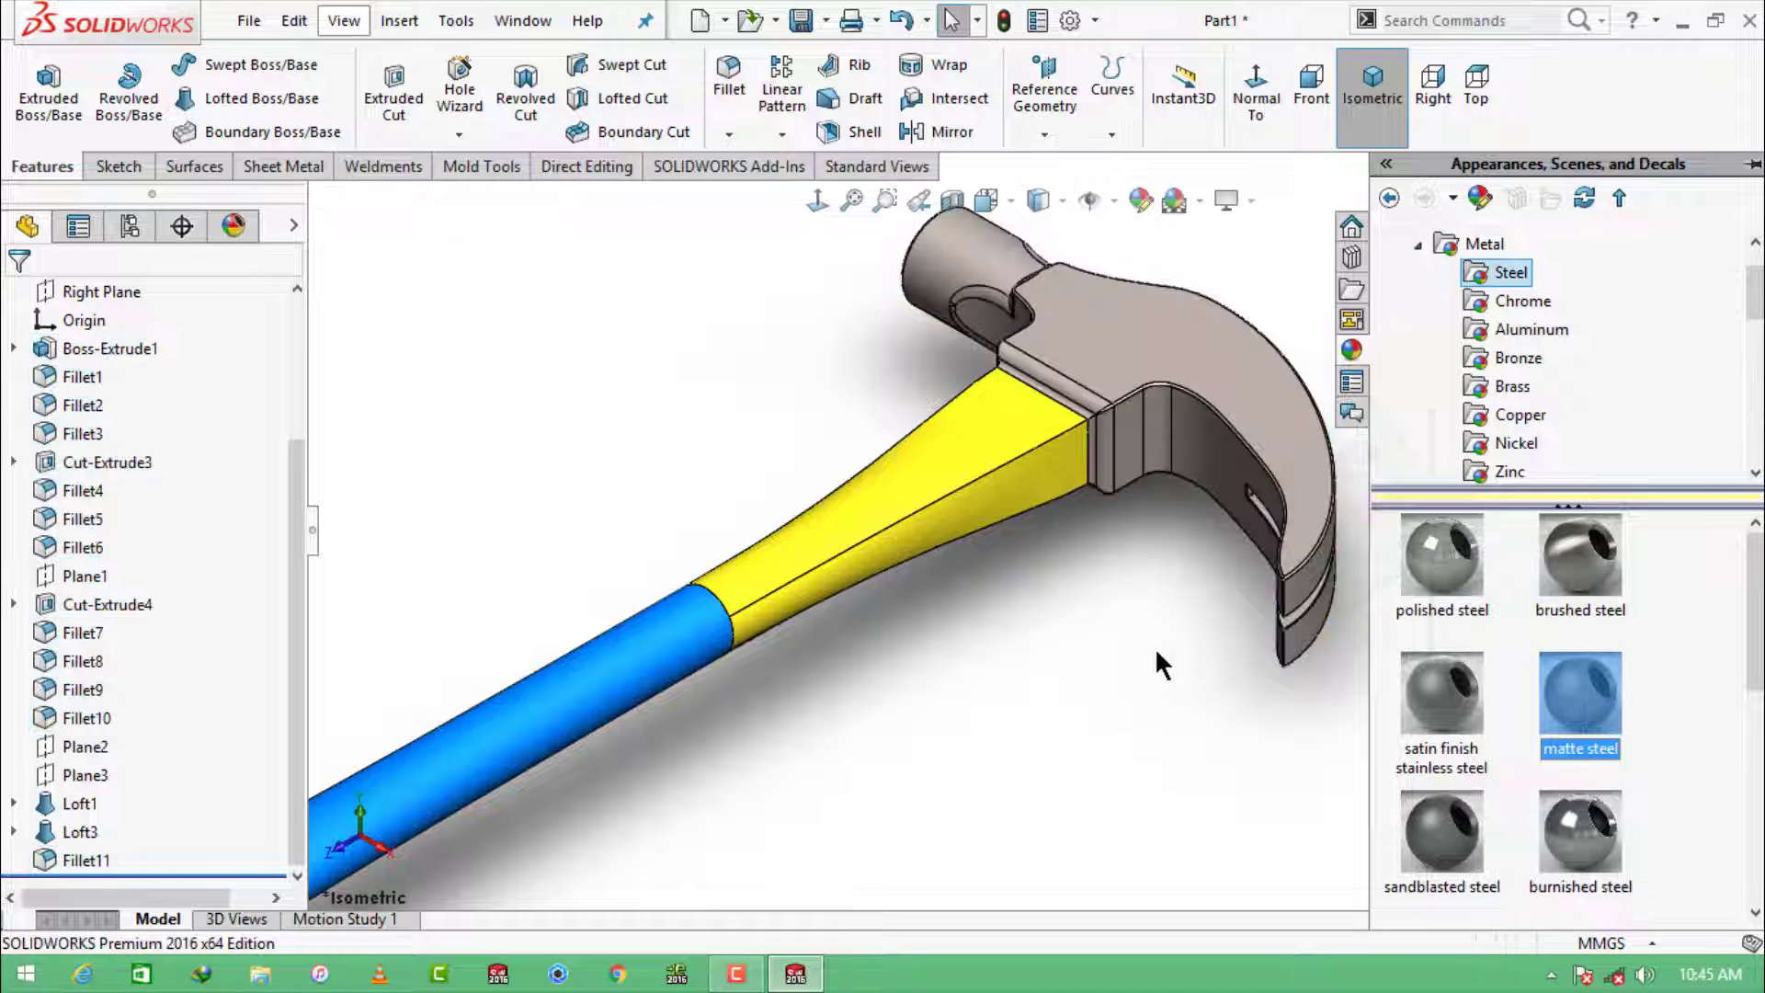
Step: Inspect the coloured hammer's head, claw and handle from several sides
{"action": "middle_click_drag", "start_coordinate": [736, 524], "coordinate": [769, 554]}
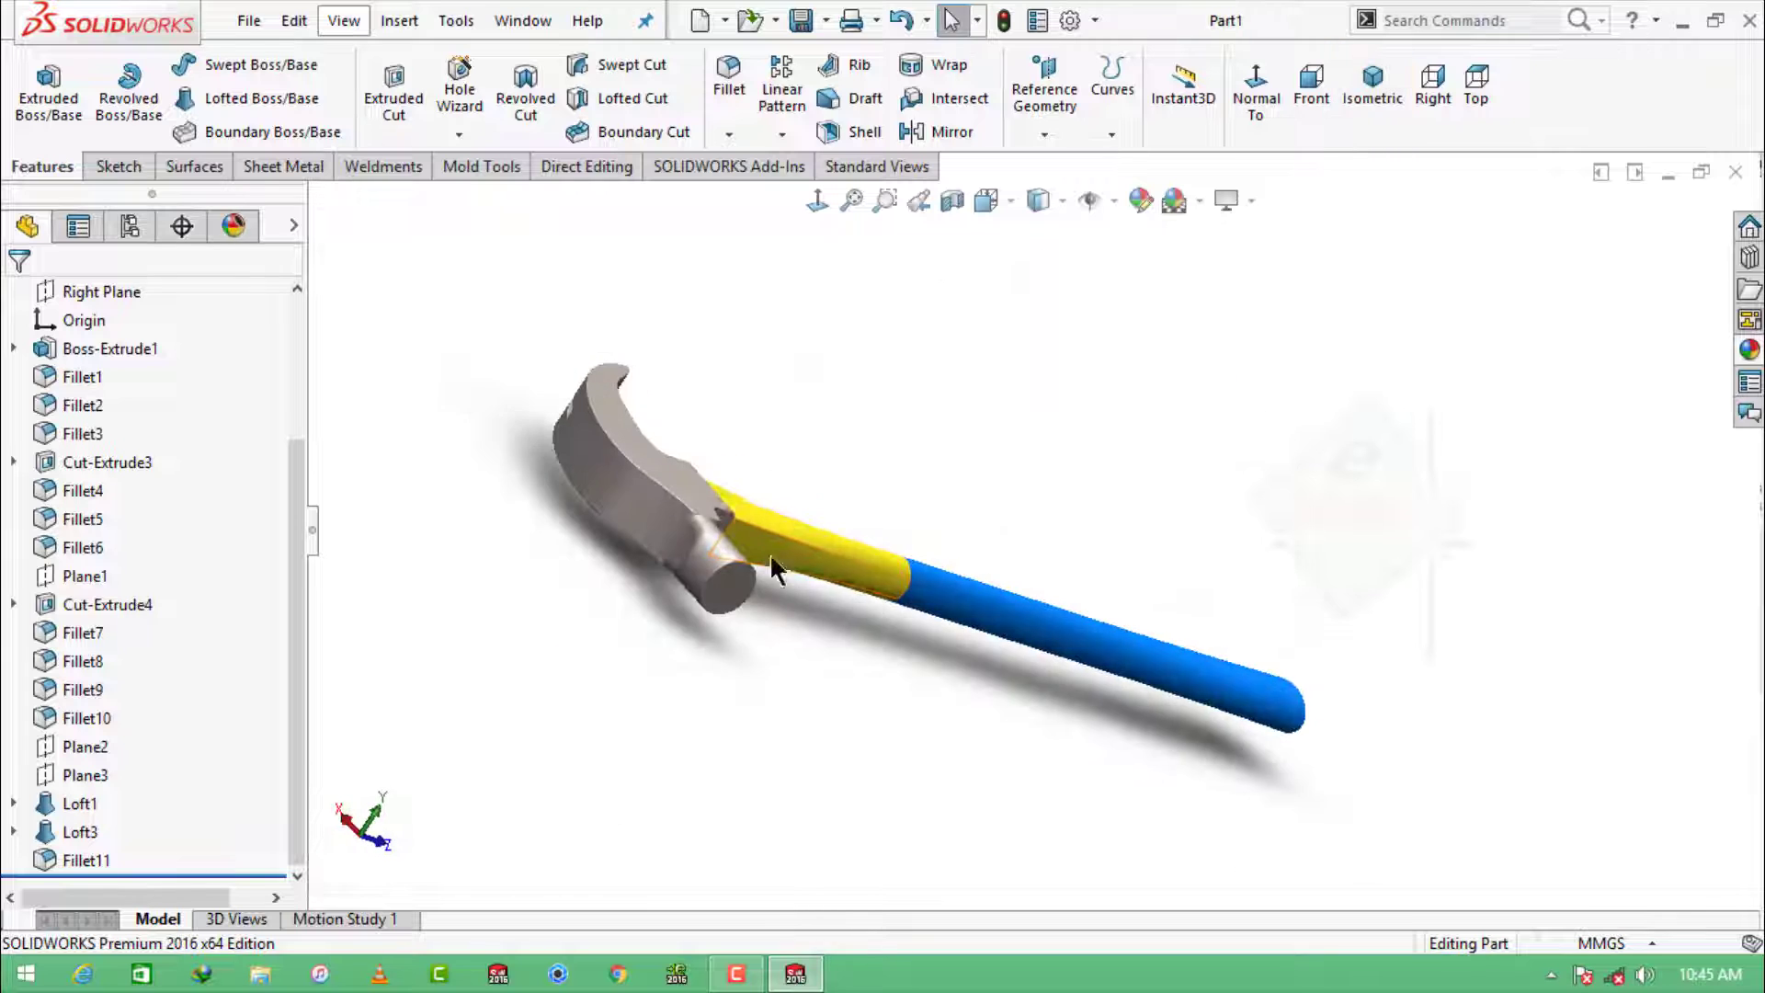
{"action": "scroll", "coordinate": [769, 554], "scroll_direction": "down", "scroll_amount": 5}
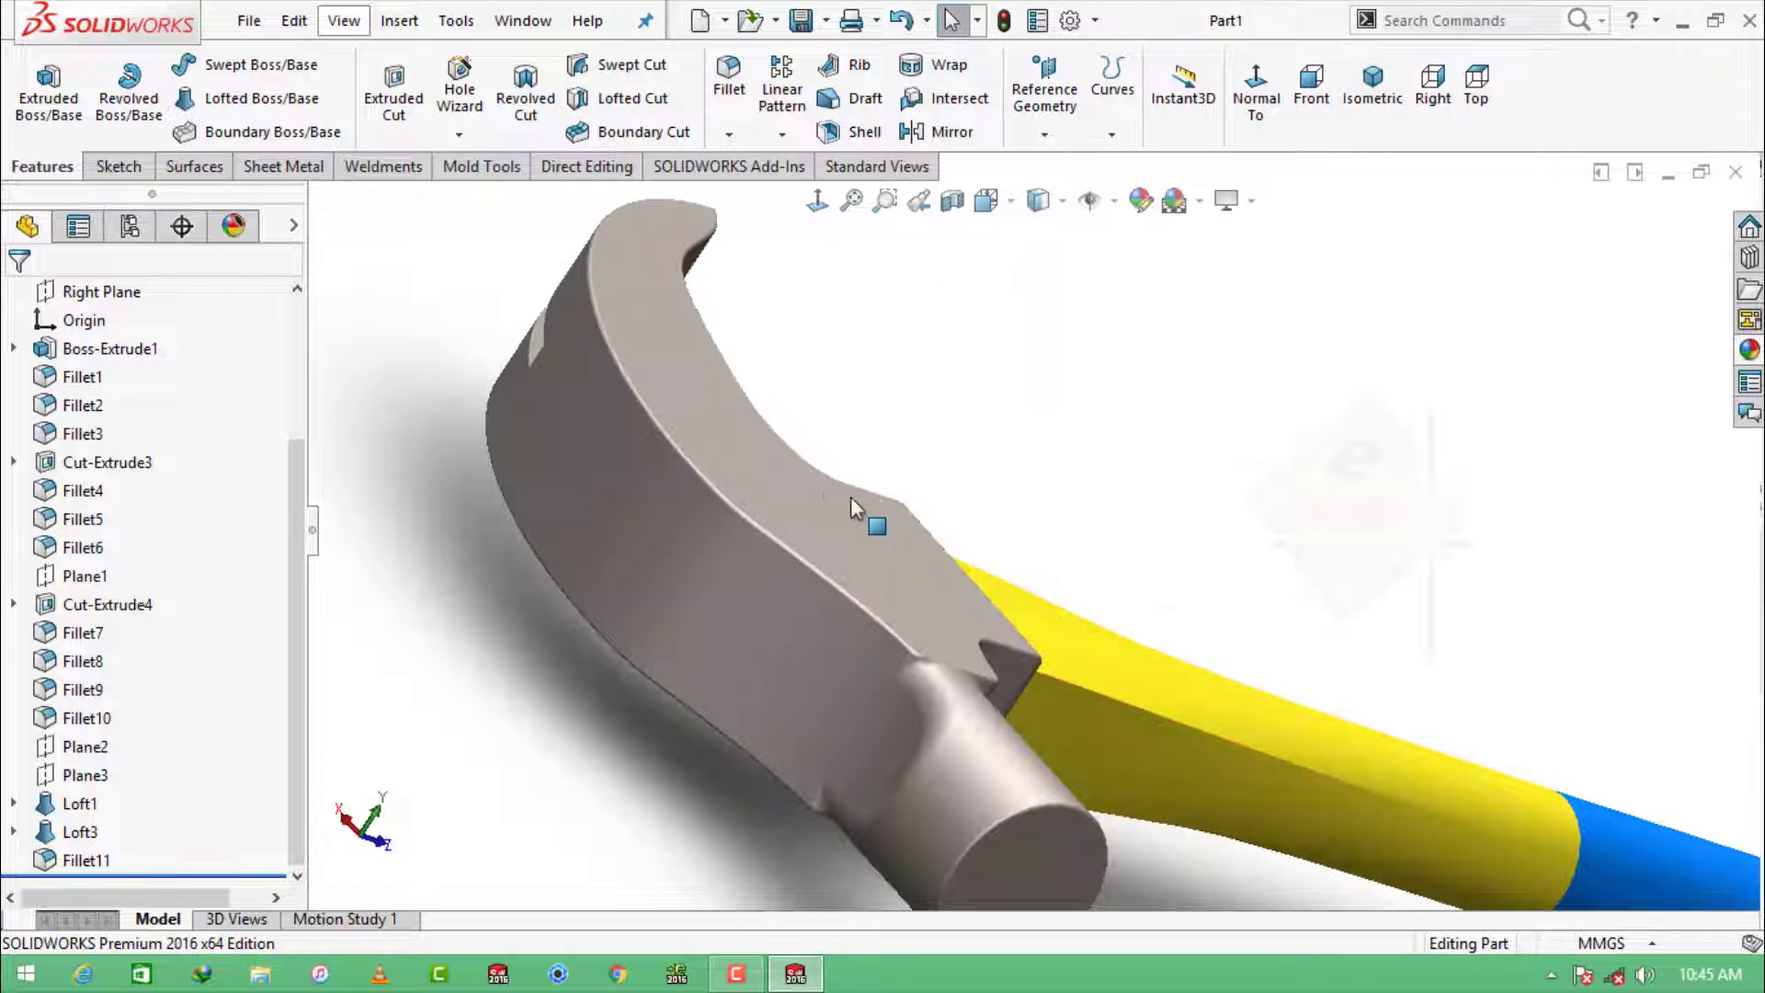
{"action": "middle_click_drag", "start_coordinate": [851, 496], "coordinate": [1008, 791]}
{"action": "scroll", "coordinate": [1023, 671], "scroll_direction": "up", "scroll_amount": 3}
{"action": "middle_click_drag", "start_coordinate": [1024, 671], "coordinate": [1030, 715]}
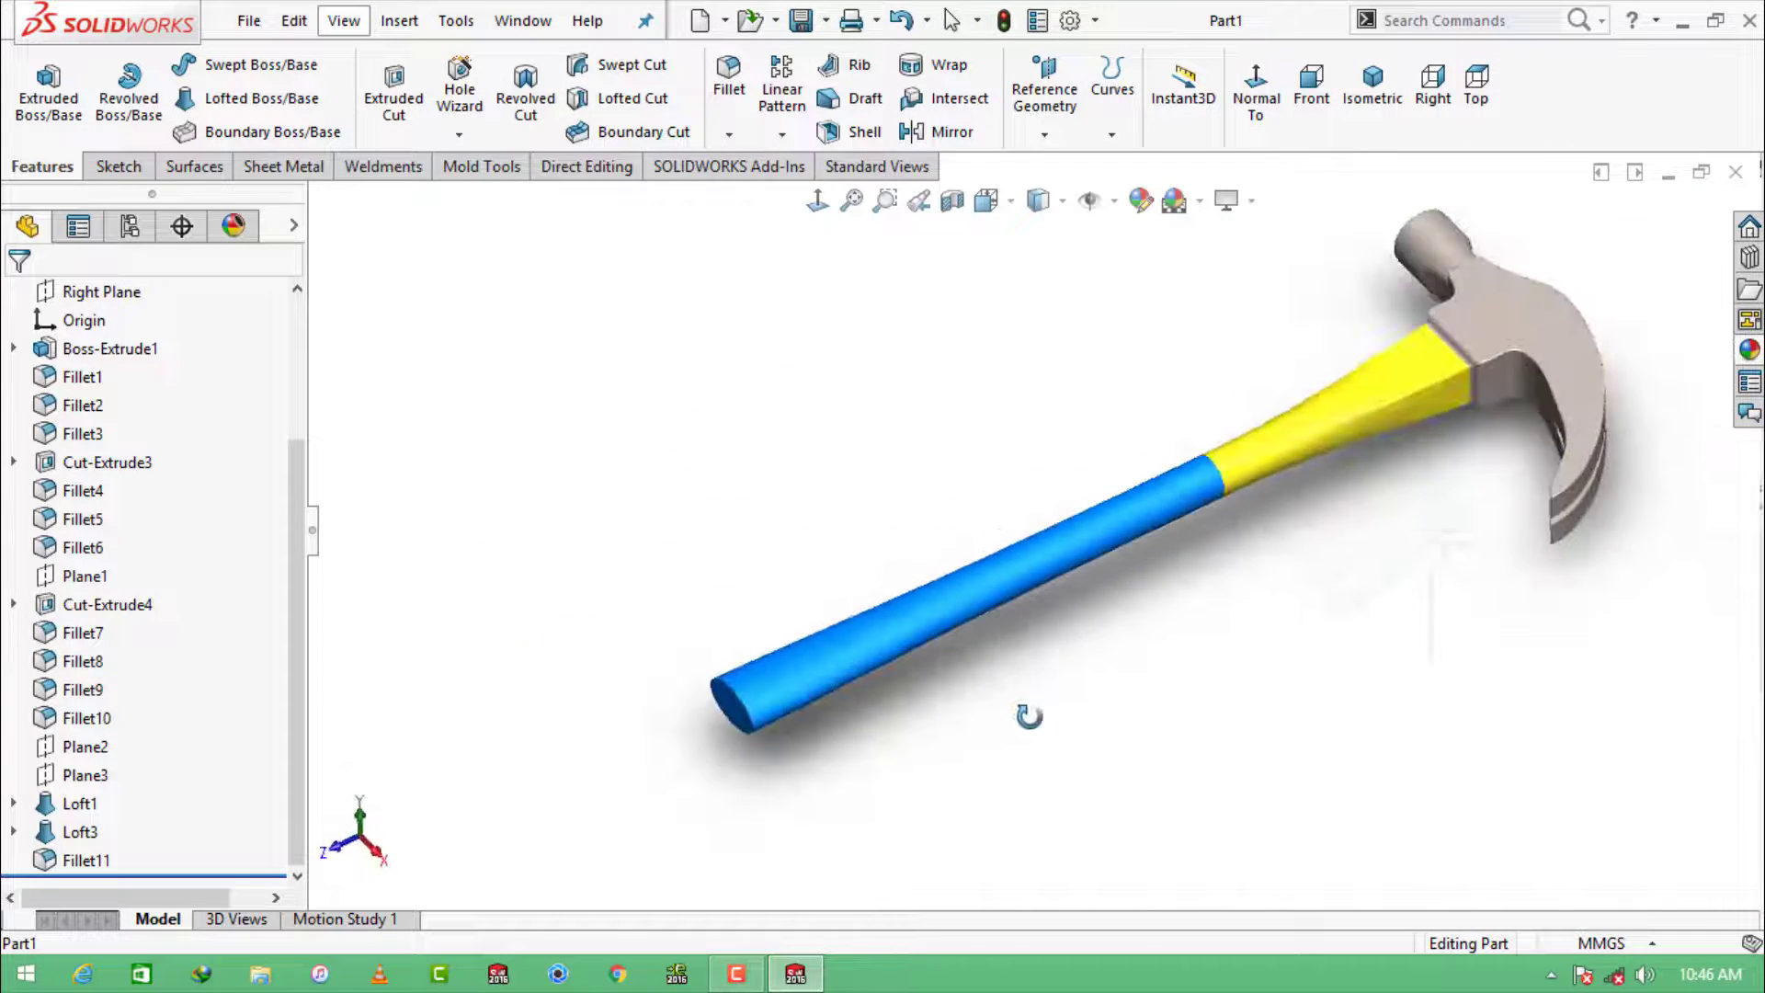
Step: Apply the yellow satin finish plastic appearance to Fillet11 where the handle meets the head, and bring the whole hammer into view
{"action": "scroll", "coordinate": [1383, 434], "scroll_direction": "down", "scroll_amount": 1}
{"action": "scroll", "coordinate": [1442, 460], "scroll_direction": "down", "scroll_amount": 6}
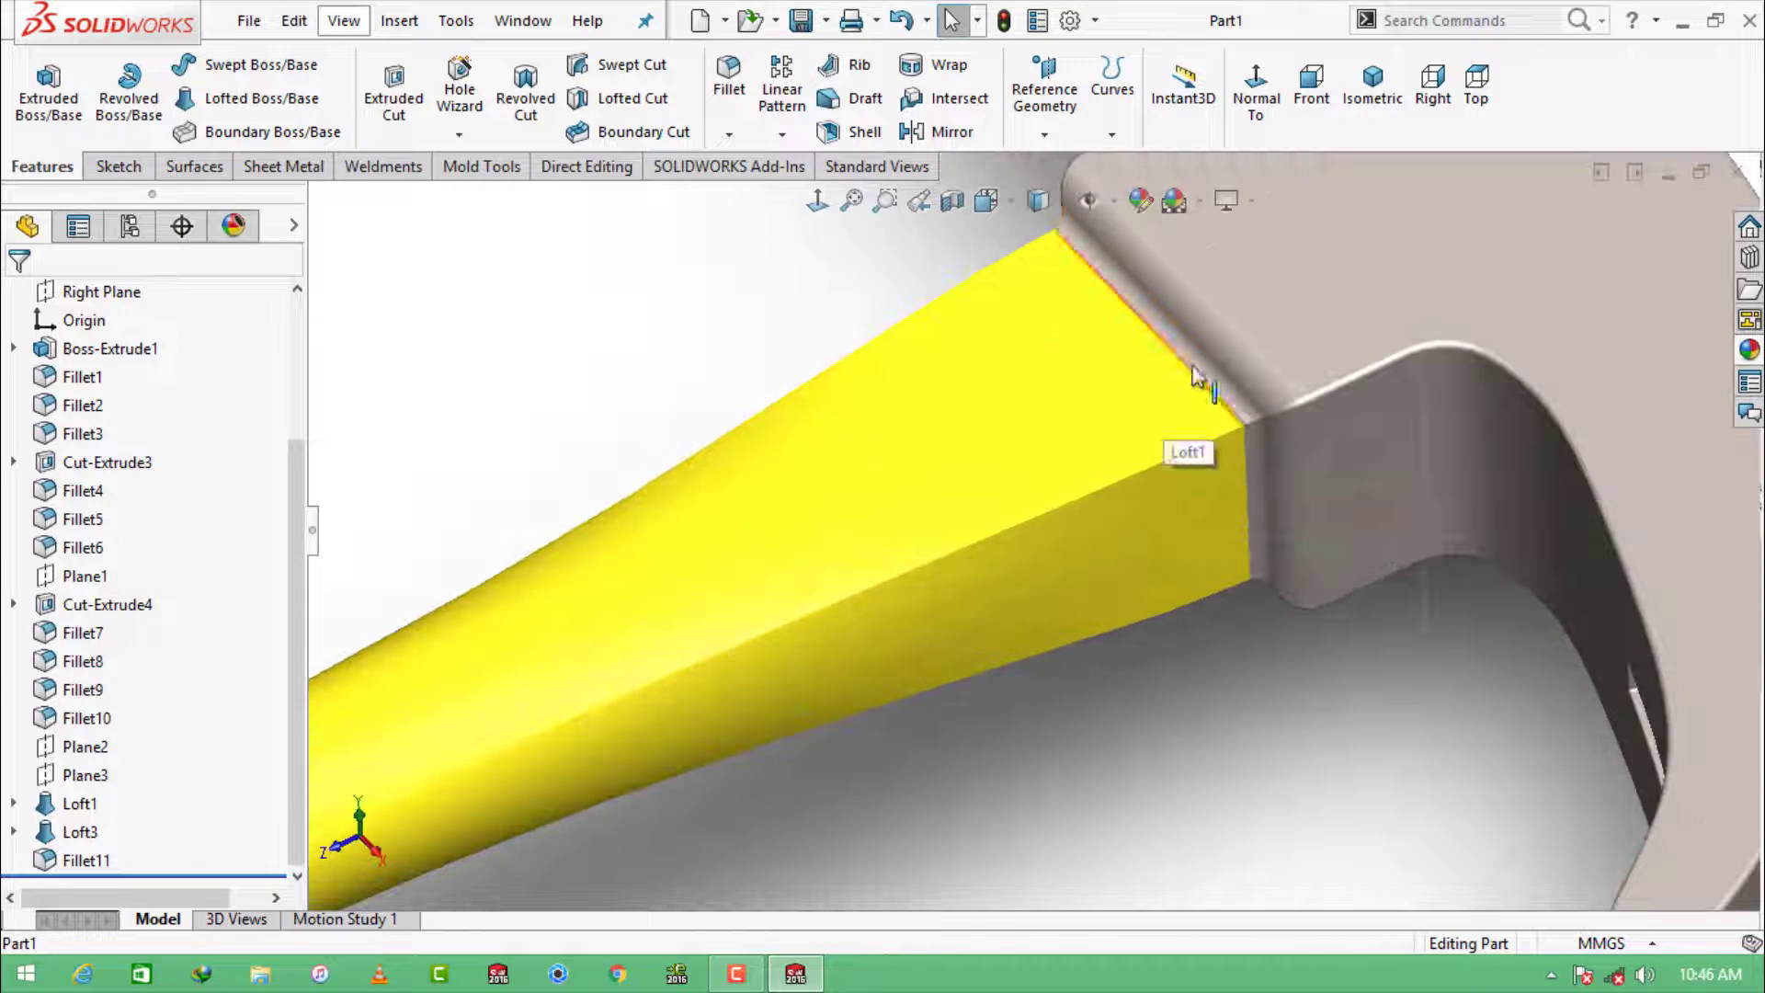
{"action": "left_click", "coordinate": [1195, 363]}
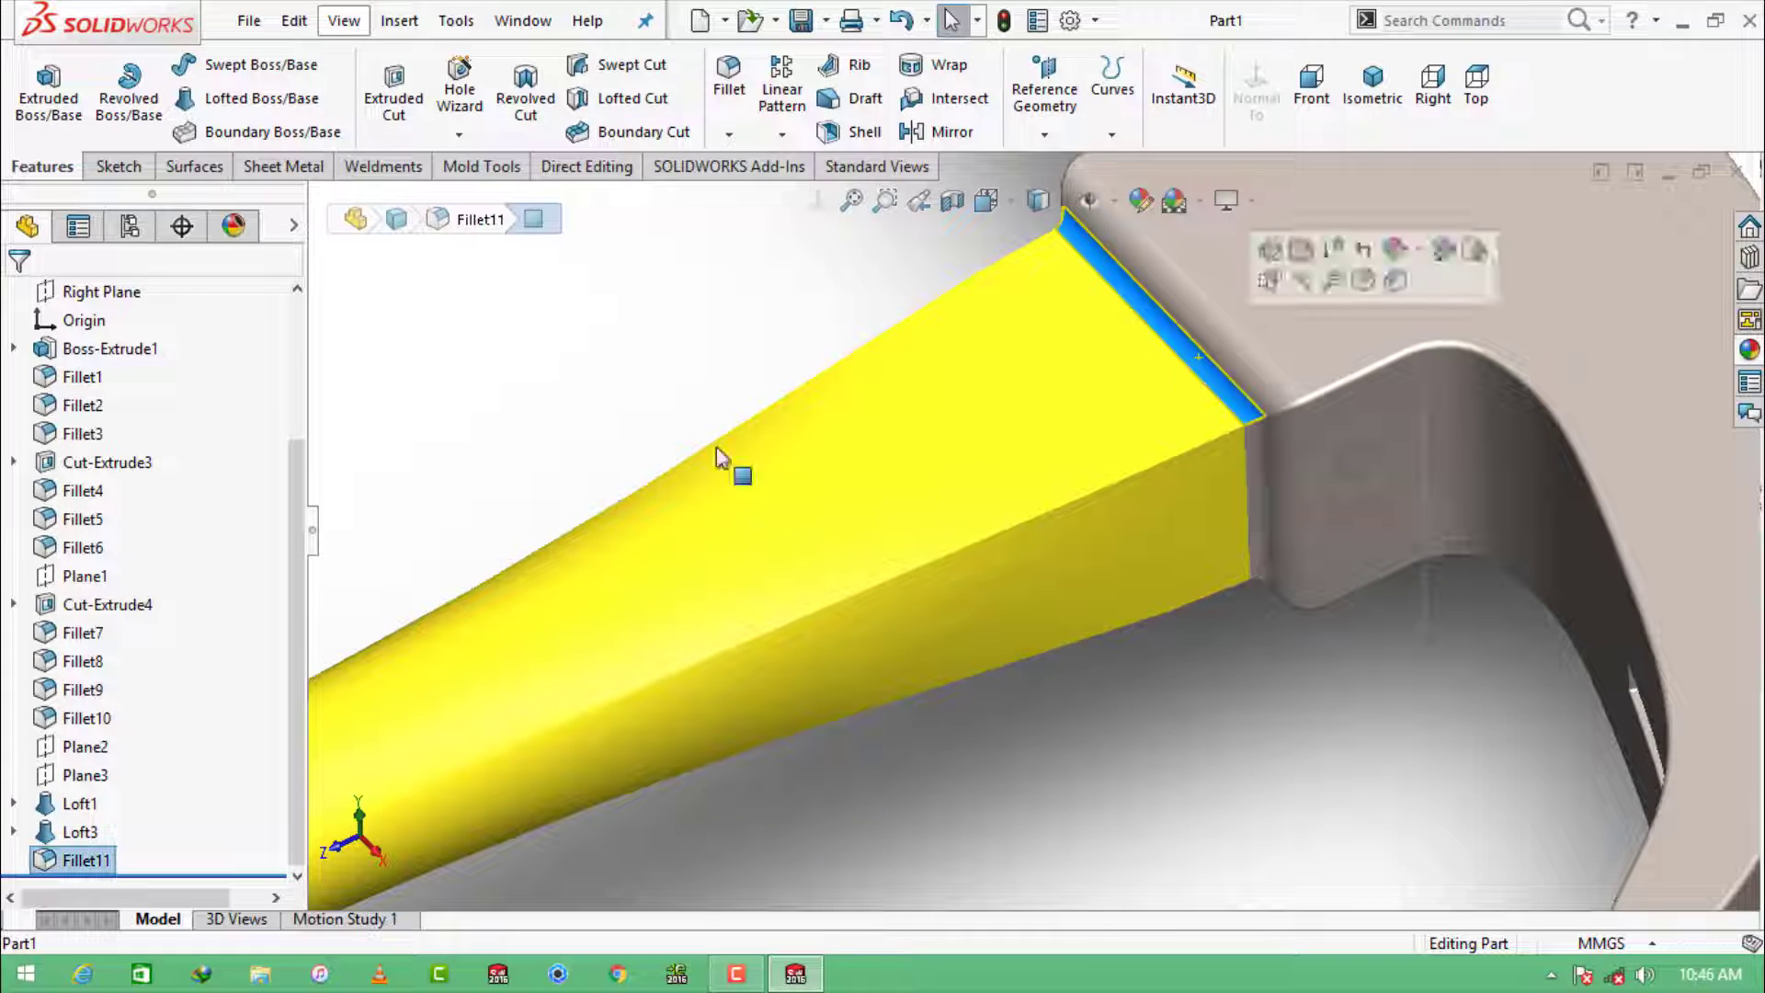
{"action": "left_click", "coordinate": [82, 860]}
{"action": "left_click", "coordinate": [1750, 349]}
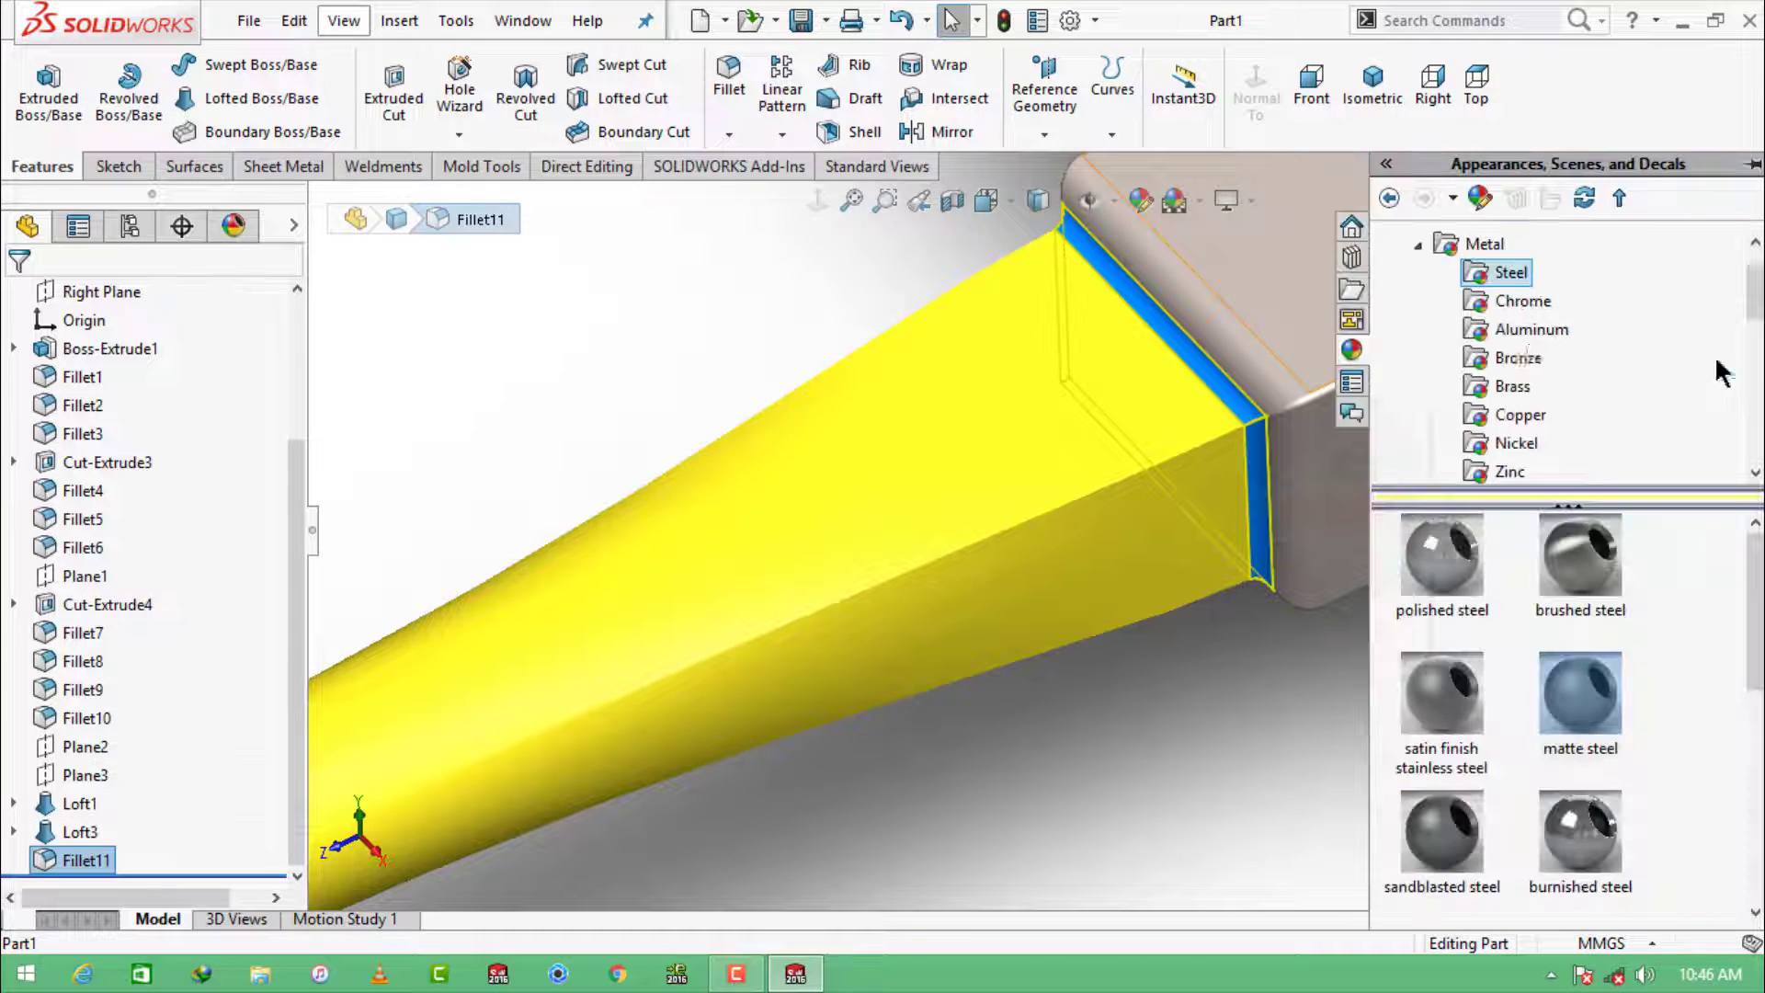
{"action": "left_click", "coordinate": [1417, 244]}
{"action": "left_click", "coordinate": [1418, 274]}
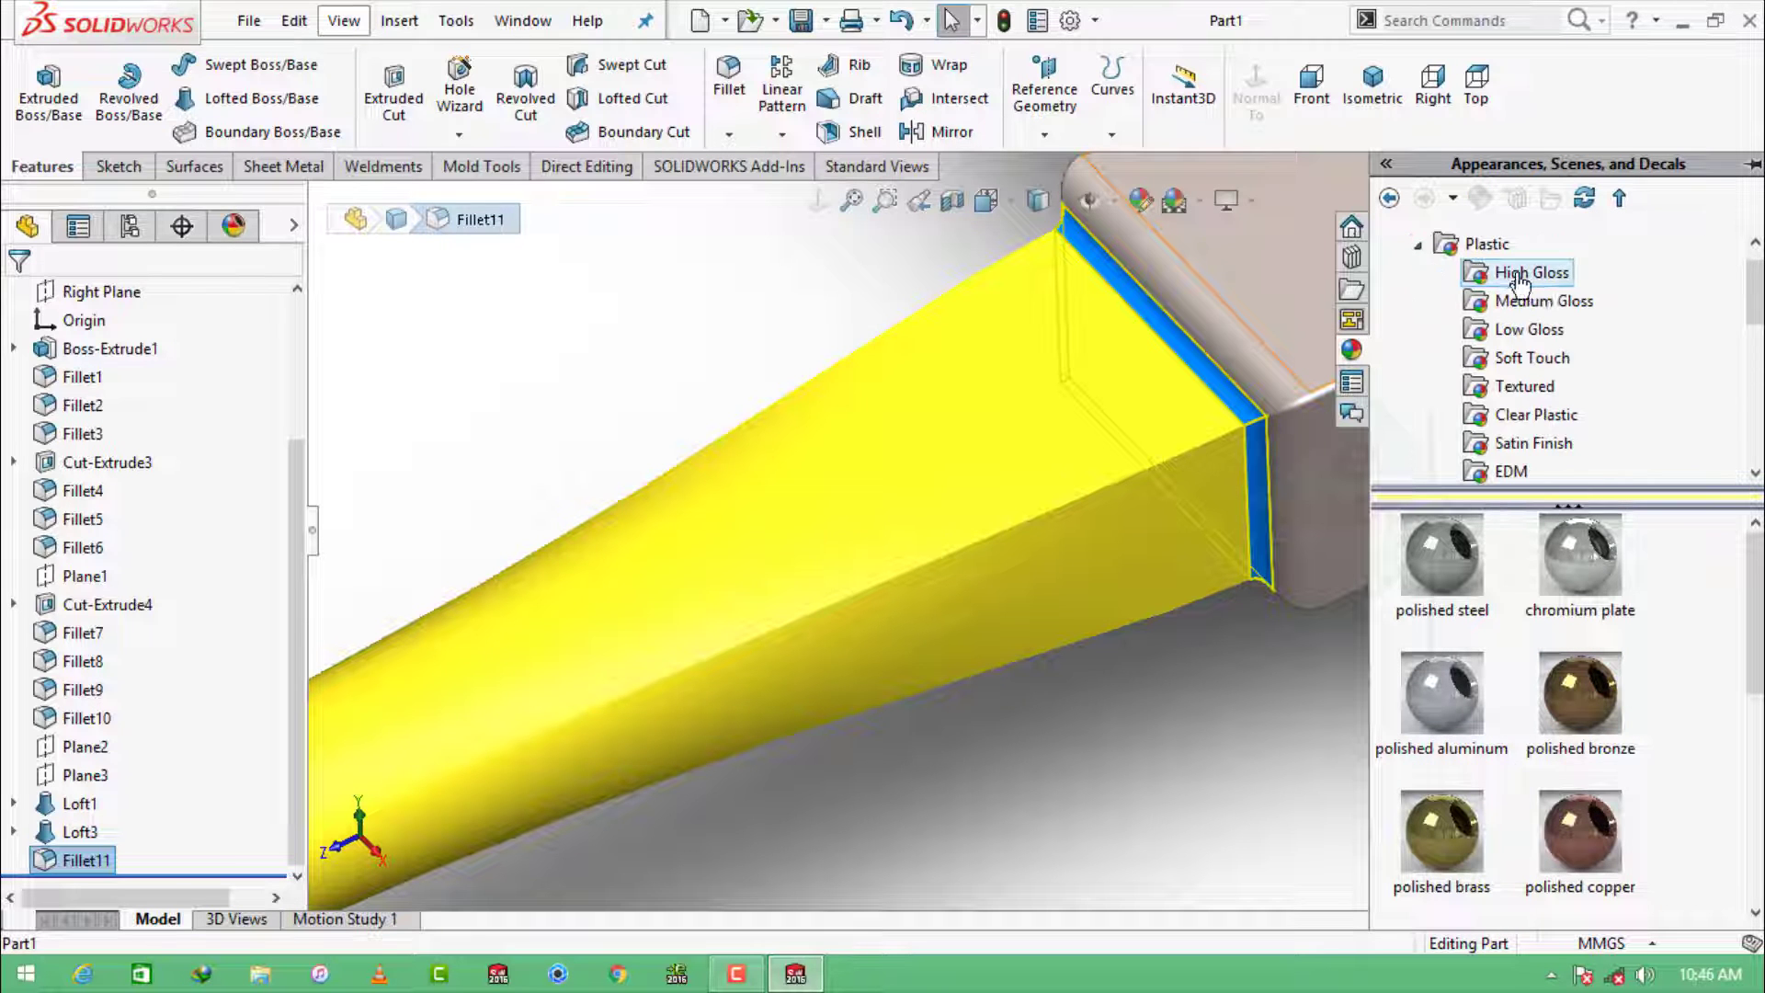
{"action": "left_click", "coordinate": [1534, 443]}
{"action": "double_click", "coordinate": [1574, 832]}
{"action": "scroll", "coordinate": [1149, 668], "scroll_direction": "up", "scroll_amount": 8}
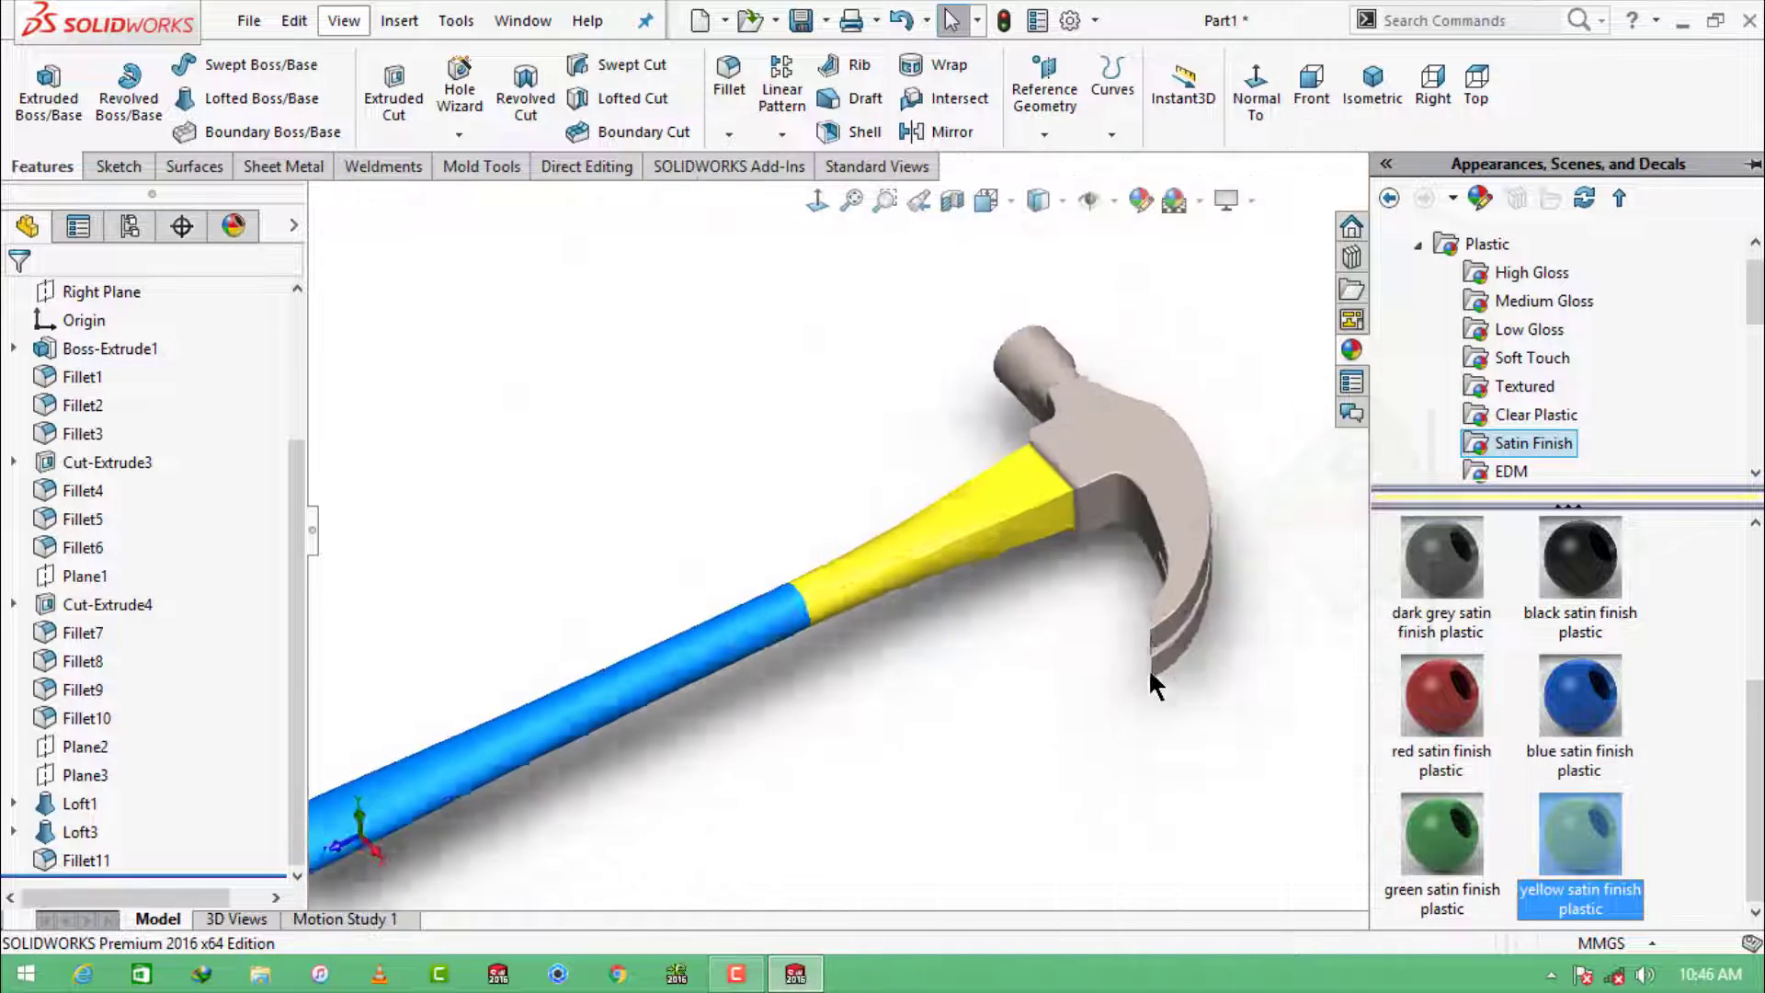
{"action": "scroll", "coordinate": [888, 675], "scroll_direction": "down", "scroll_amount": 3}
{"action": "left_click", "coordinate": [1091, 519]}
{"action": "scroll", "coordinate": [1089, 516], "scroll_direction": "up", "scroll_amount": 3}
{"action": "scroll", "coordinate": [1066, 367], "scroll_direction": "down", "scroll_amount": 2}
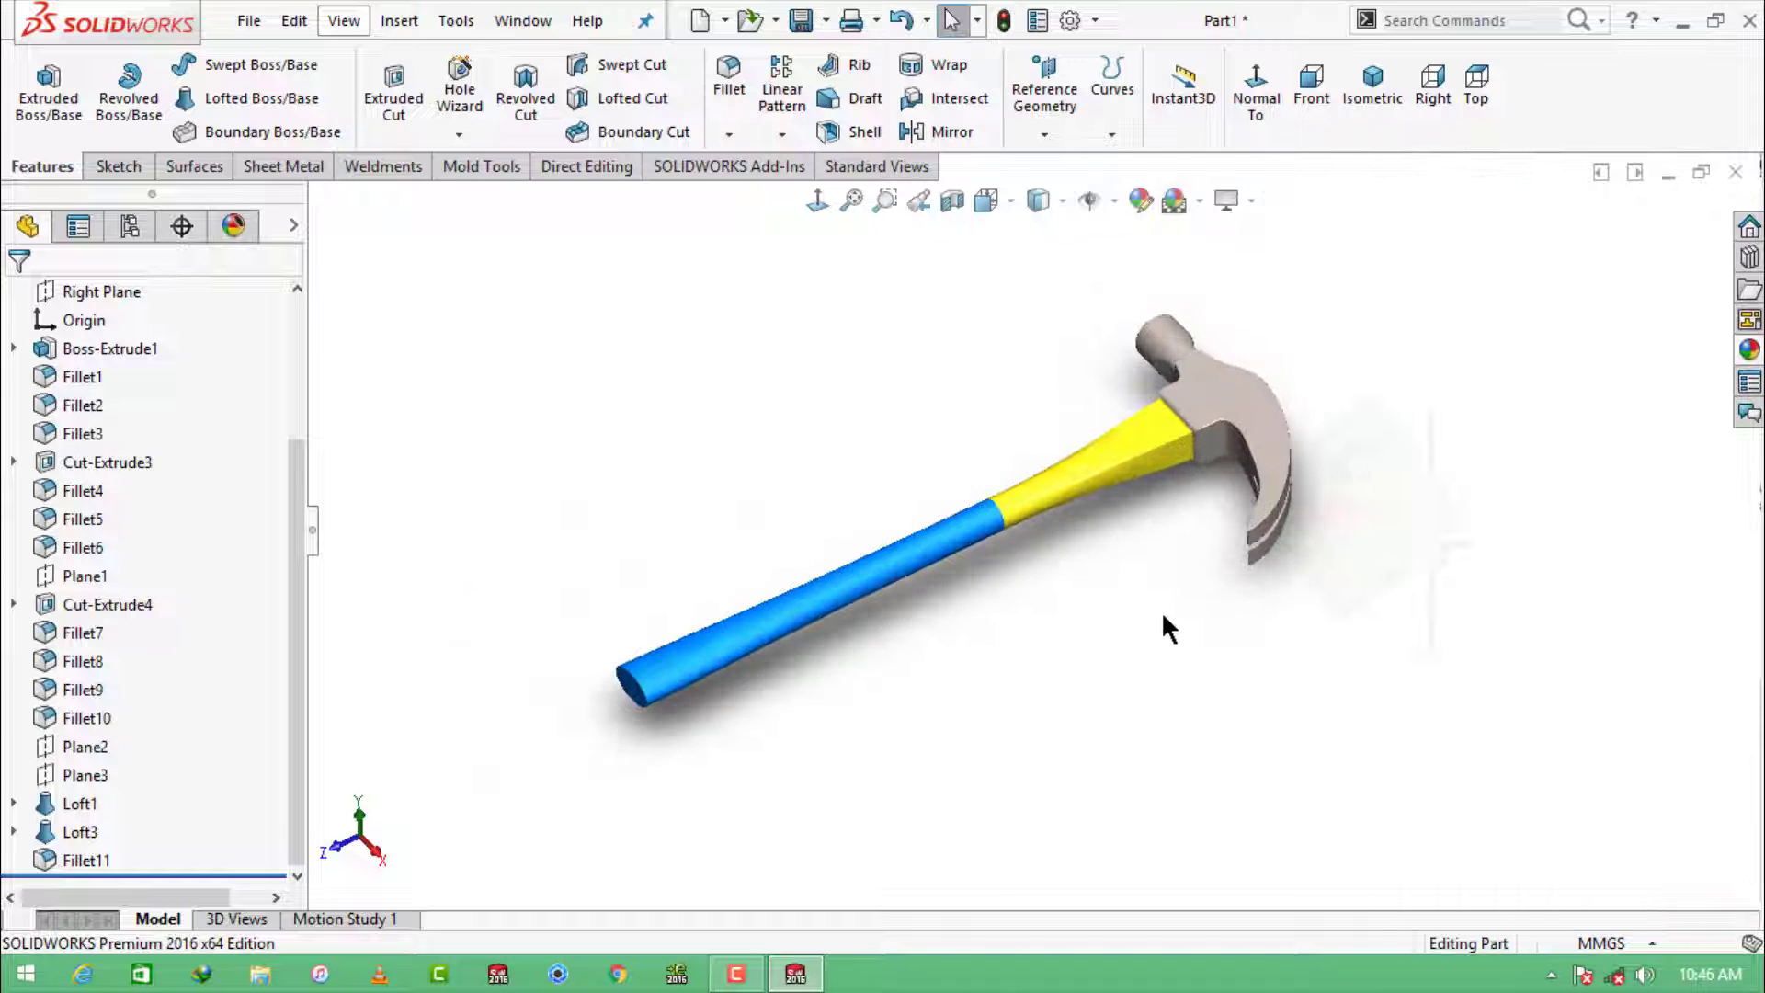